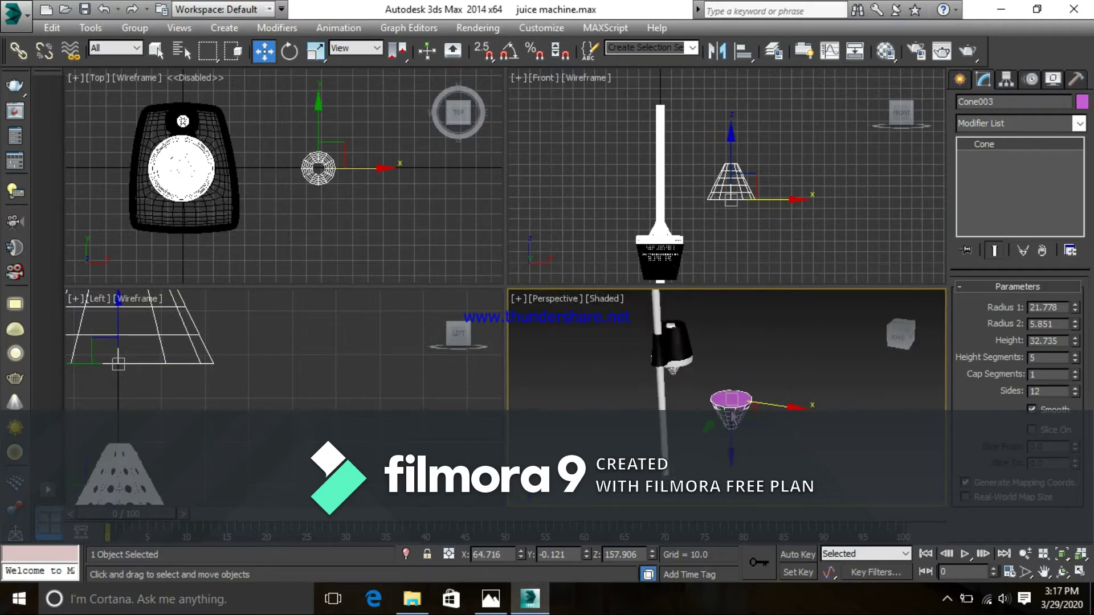
- Add an Edit Poly modifier to the purple cone
{"action": "scroll", "coordinate": [735, 393], "scroll_direction": "up", "scroll_amount": 3}
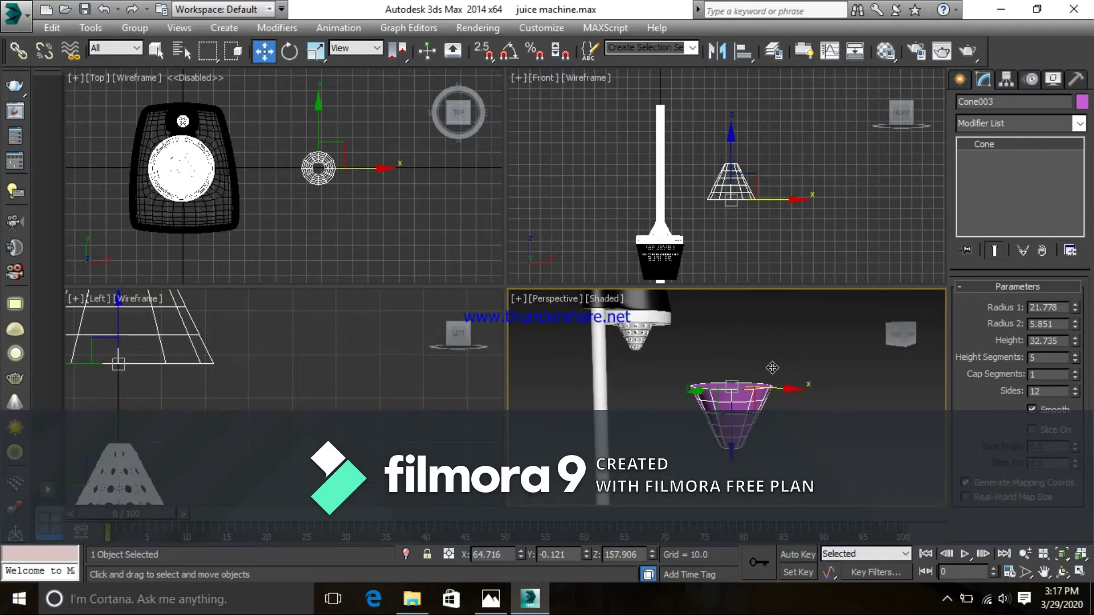
{"action": "left_click", "coordinate": [1079, 123]}
{"action": "key", "text": "e"}
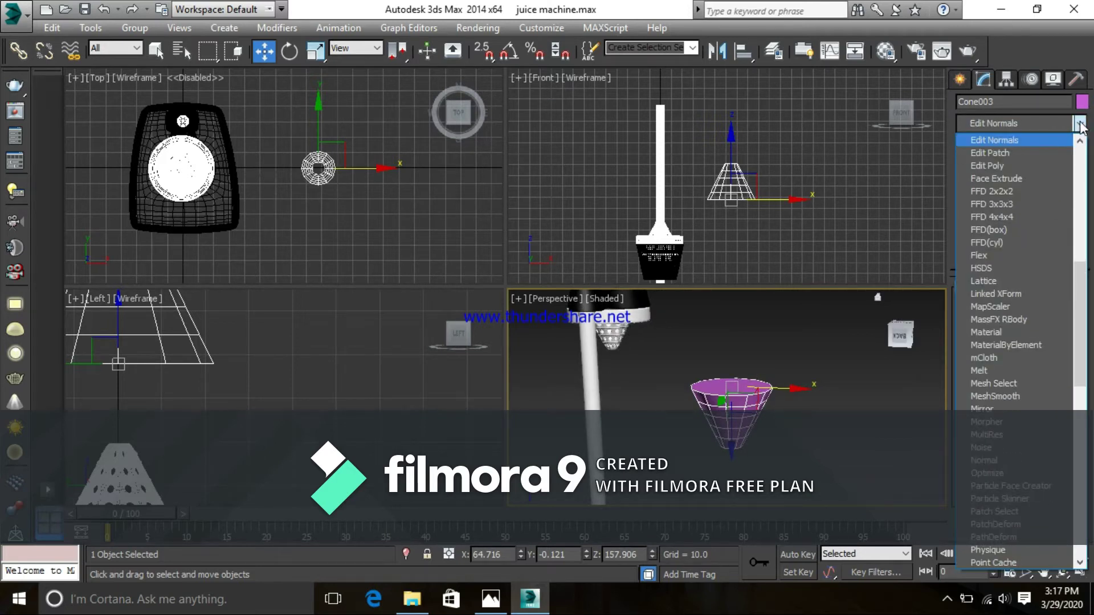
{"action": "left_click", "coordinate": [1000, 163]}
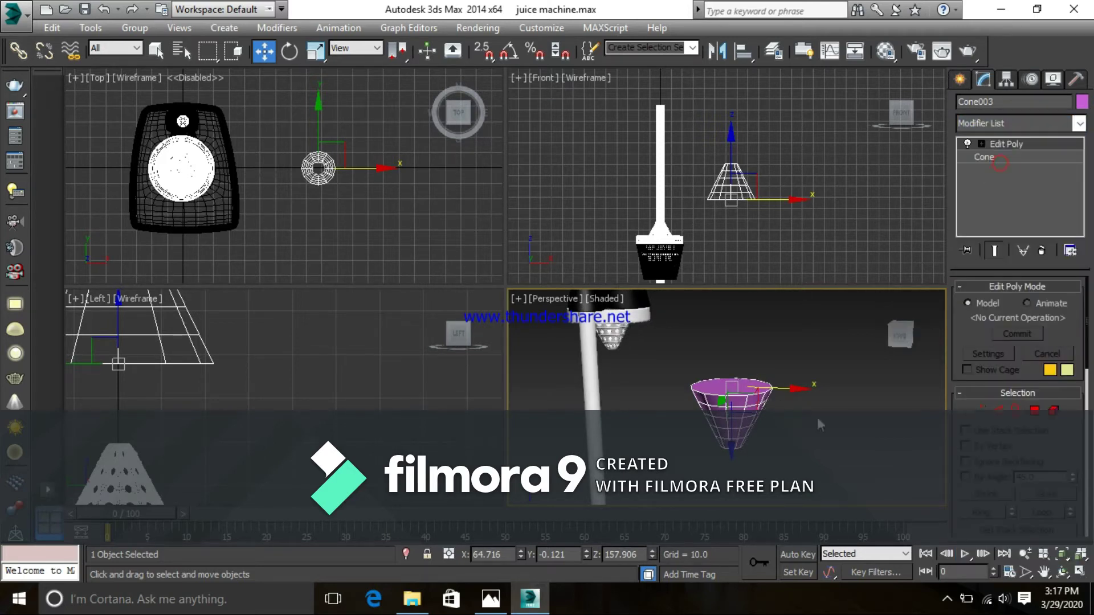
- Extrude the cone's wide base polygon outward a short distance to form a straight rim
{"action": "left_click", "coordinate": [1035, 410]}
{"action": "left_click", "coordinate": [738, 387]}
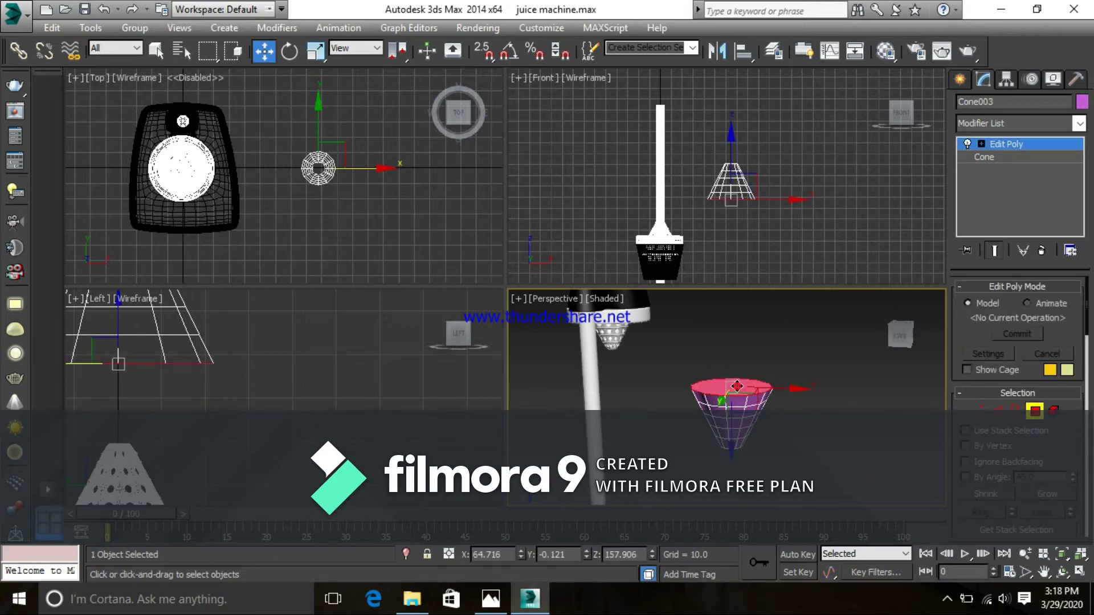
{"action": "middle_click_drag", "start_coordinate": [737, 386], "coordinate": [741, 393], "text": "alt"}
{"action": "right_click", "coordinate": [735, 394]}
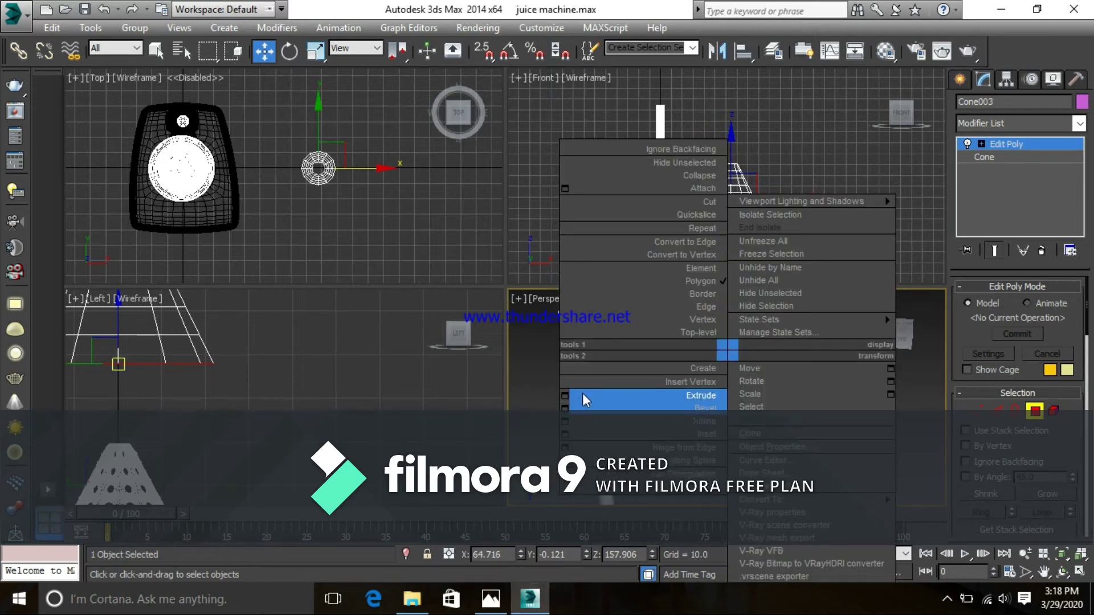
{"action": "left_click", "coordinate": [565, 396]}
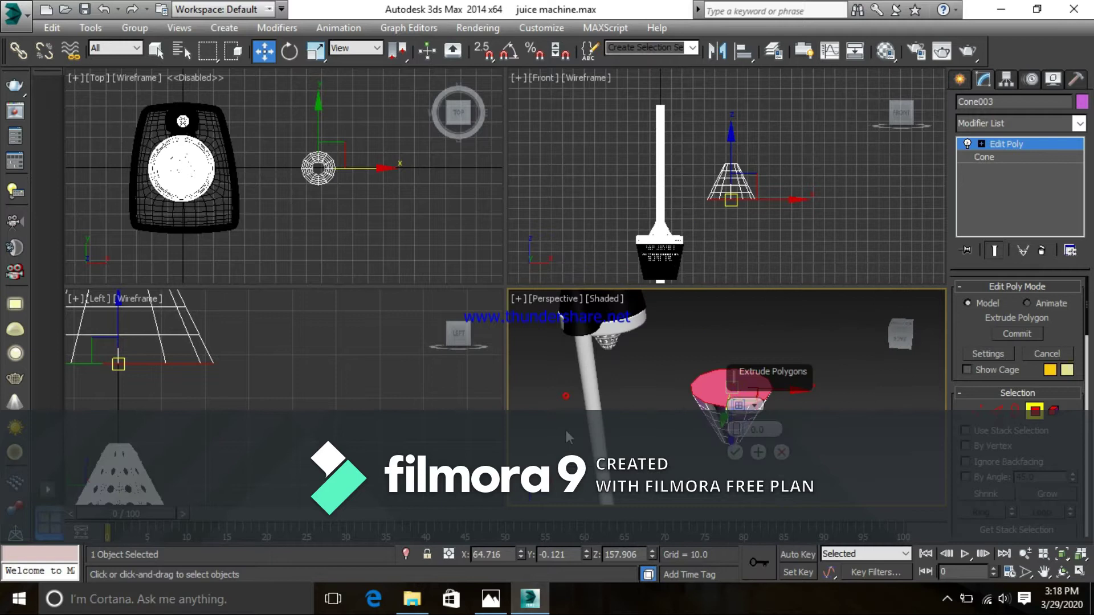
{"action": "key", "text": "alt+w"}
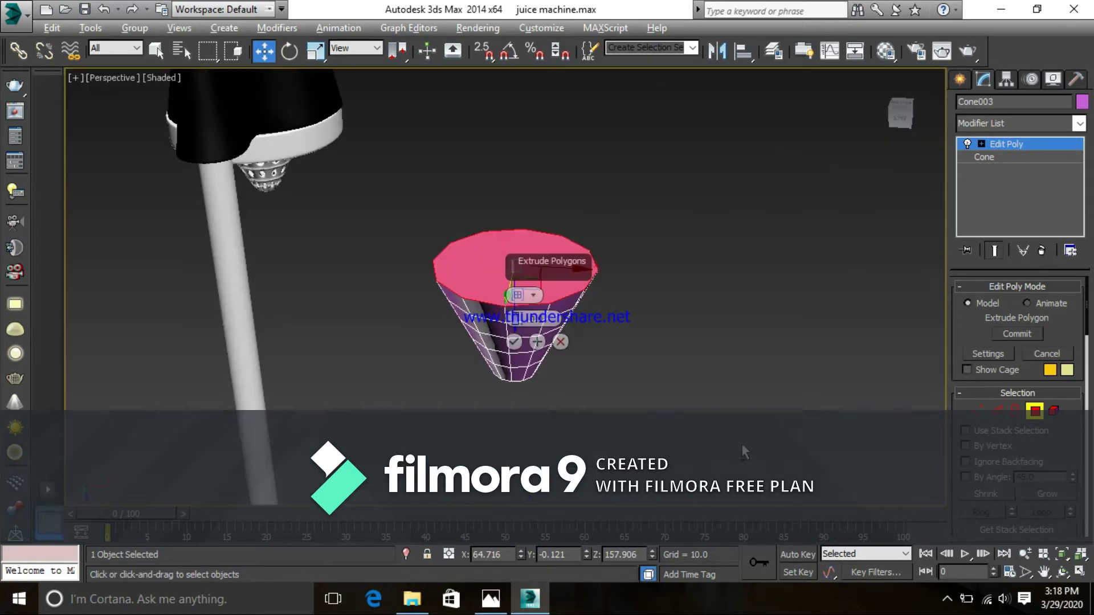
{"action": "left_click_drag", "start_coordinate": [515, 323], "coordinate": [515, 294]}
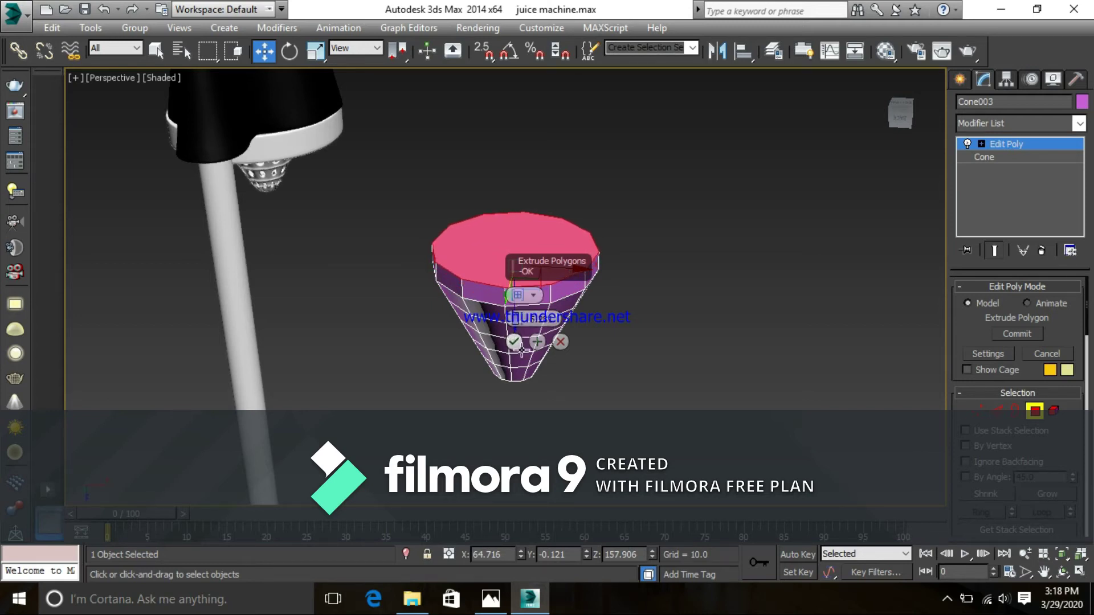
{"action": "left_click", "coordinate": [514, 343]}
{"action": "left_click", "coordinate": [658, 340]}
- Extrude the polygon at the cone's narrow end upward into a short neck, checking its length against the juicer reference photo
{"action": "middle_click_drag", "start_coordinate": [649, 354], "coordinate": [637, 83], "text": "alt"}
{"action": "middle_click_drag", "start_coordinate": [608, 376], "coordinate": [534, 270], "text": "alt"}
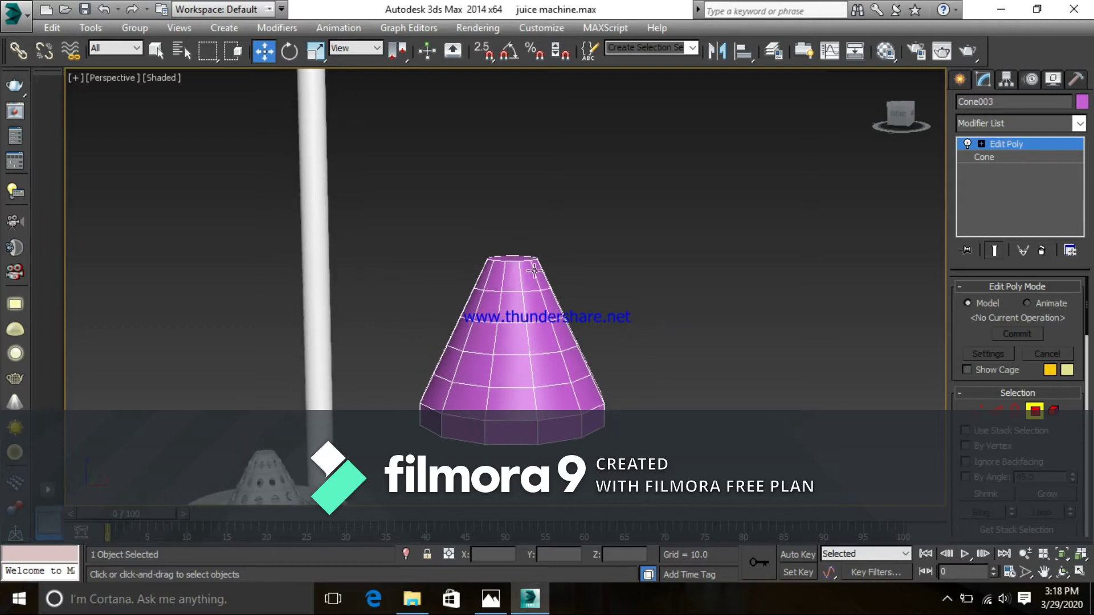
{"action": "left_click", "coordinate": [513, 261]}
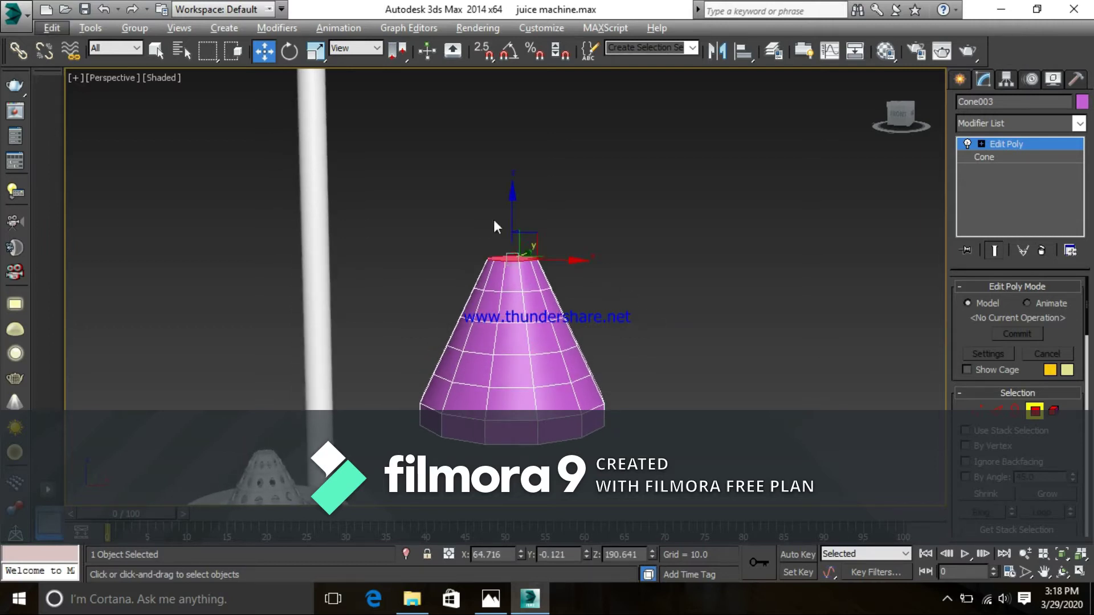
{"action": "right_click", "coordinate": [529, 234]}
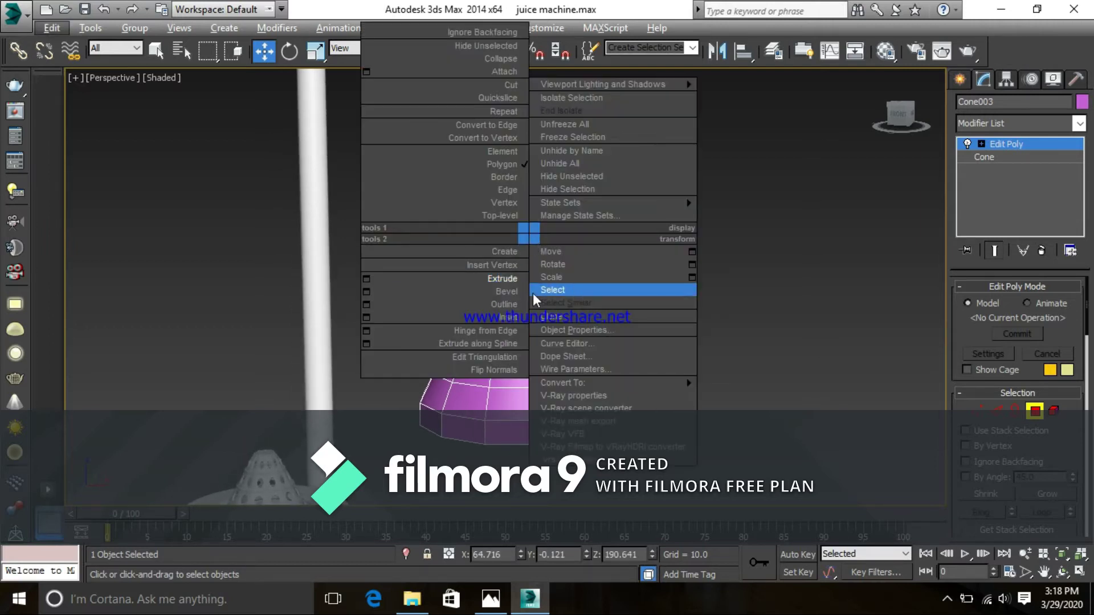
{"action": "left_click", "coordinate": [366, 280]}
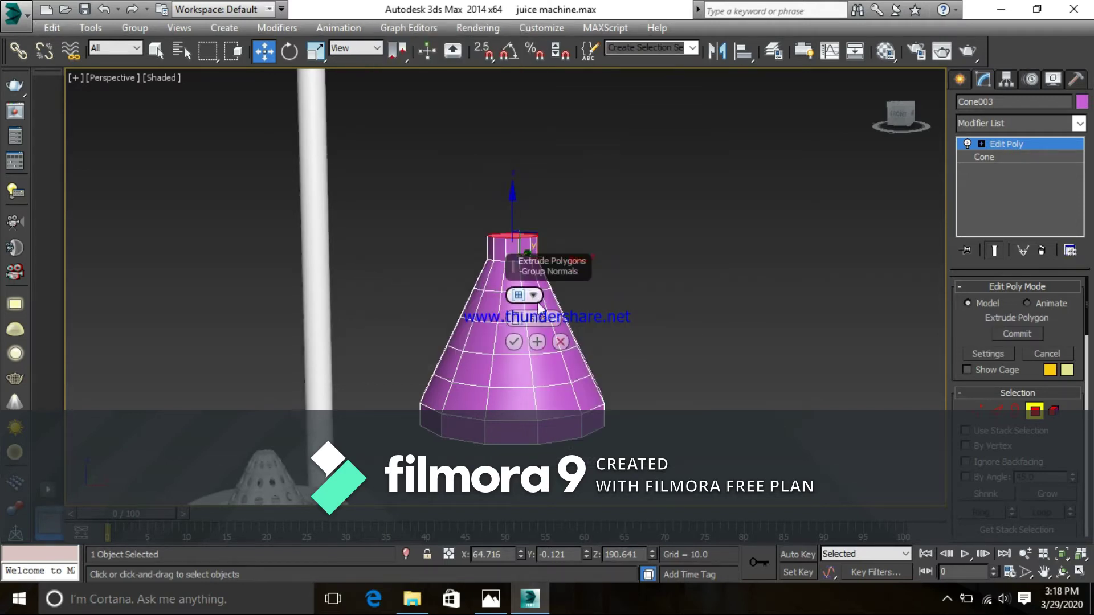
{"action": "left_click_drag", "start_coordinate": [516, 325], "coordinate": [513, 304]}
{"action": "key", "text": "alt+Tab"}
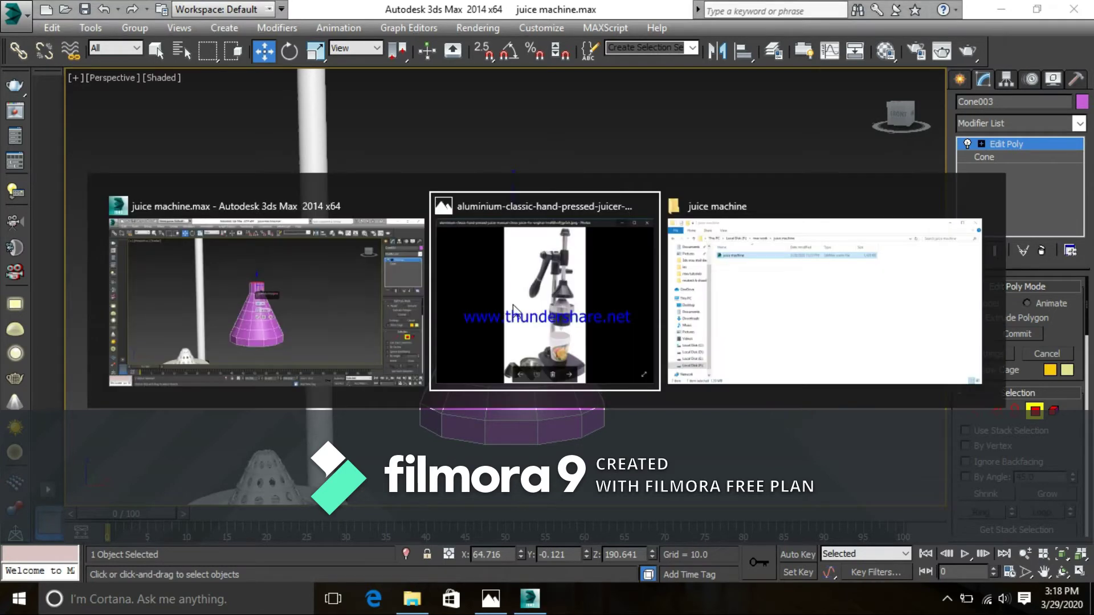
{"action": "key", "text": "alt+Tab"}
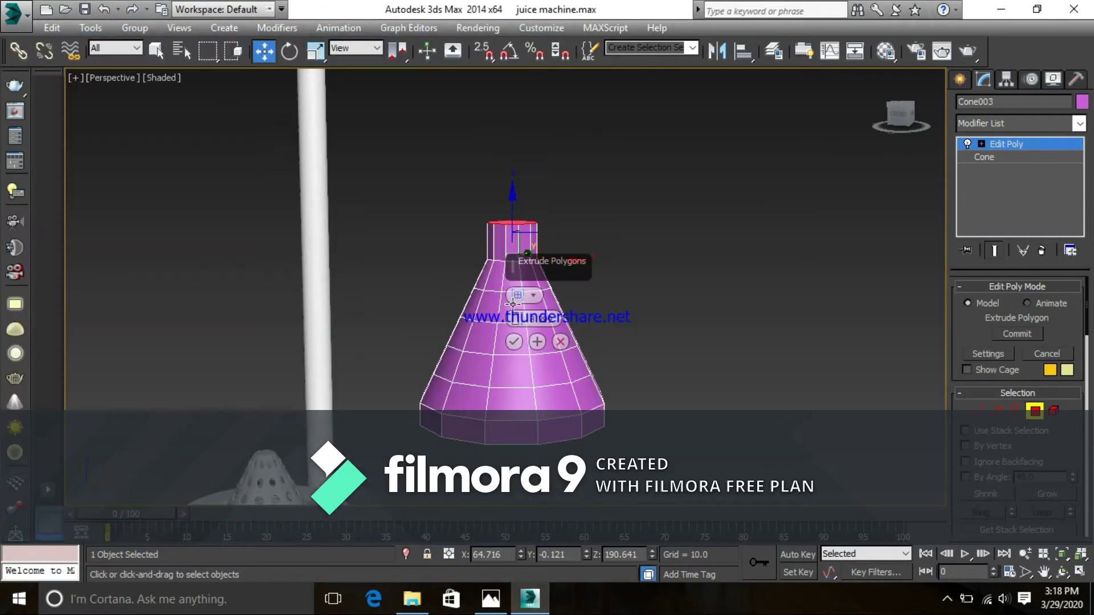
{"action": "left_click", "coordinate": [515, 342]}
{"action": "left_click", "coordinate": [645, 303]}
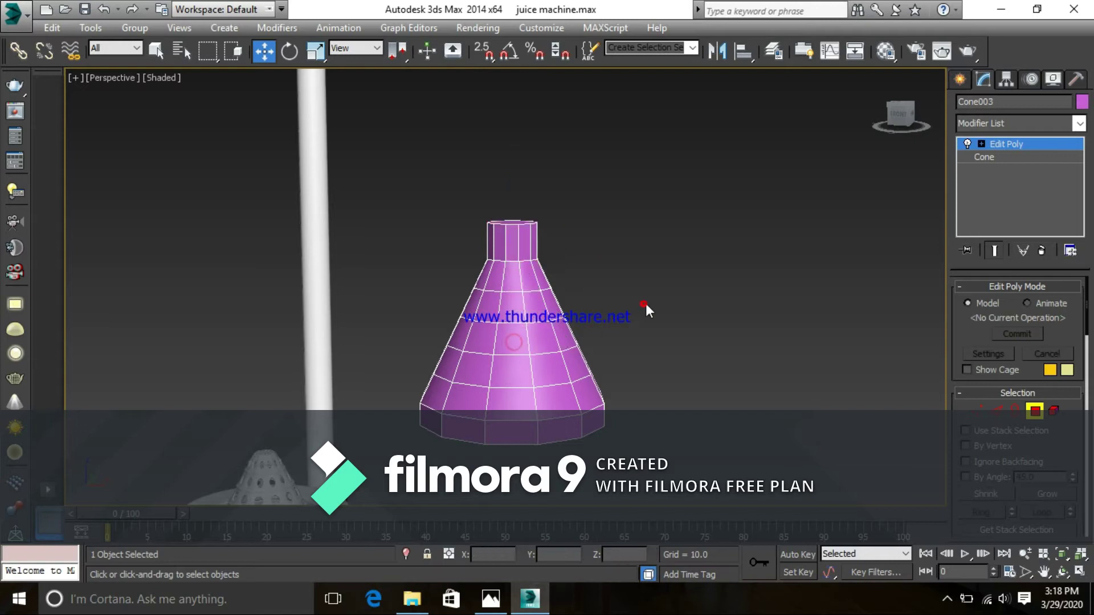
- Delete the cone's large bottom polygon to open its underside
{"action": "middle_click_drag", "start_coordinate": [681, 335], "coordinate": [632, 354], "text": "alt"}
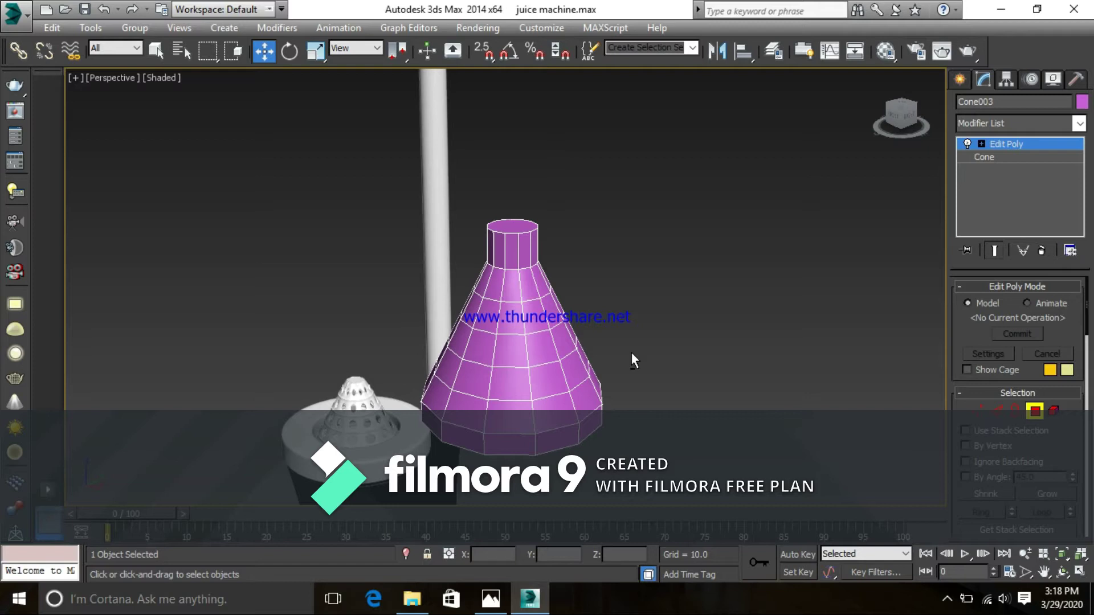
{"action": "middle_click_drag", "start_coordinate": [675, 371], "coordinate": [701, 227], "text": "alt"}
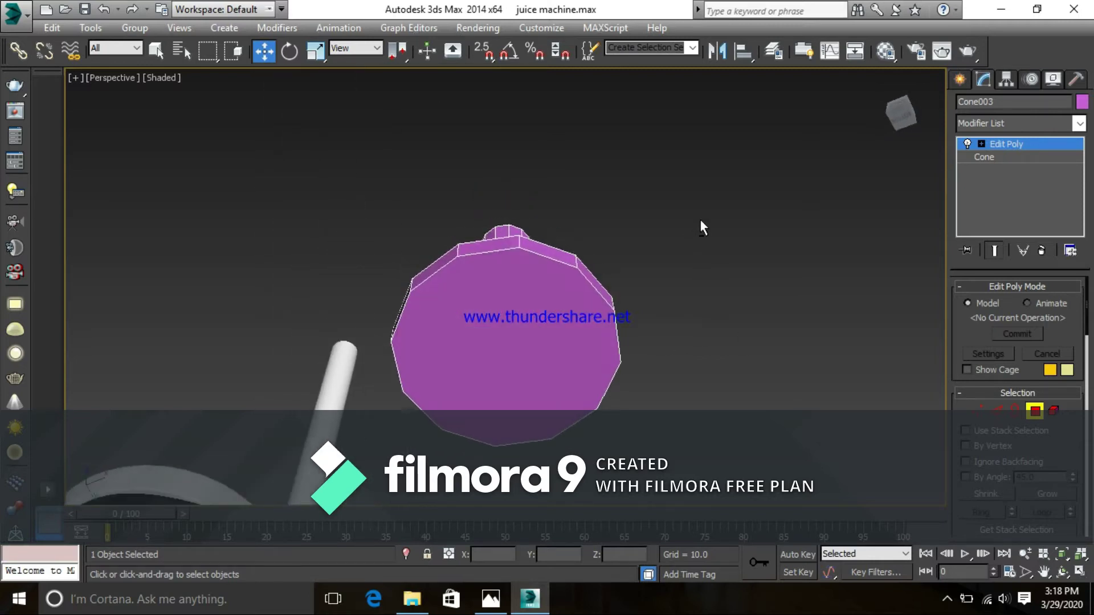
{"action": "left_click", "coordinate": [533, 325]}
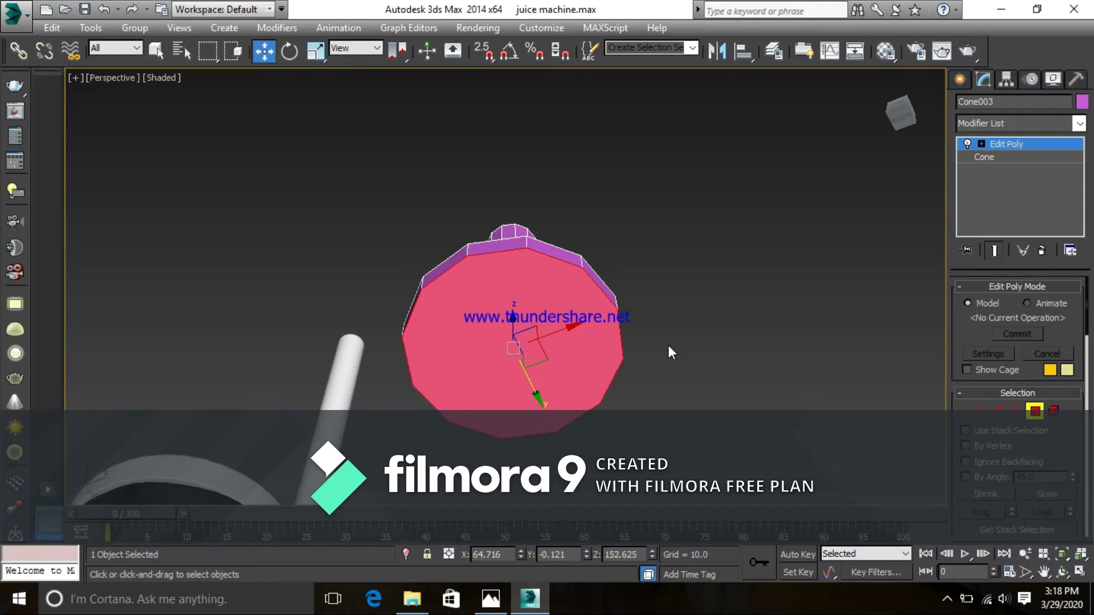
{"action": "key", "text": "Delete"}
{"action": "middle_click_drag", "start_coordinate": [669, 346], "coordinate": [639, 243], "text": "alt"}
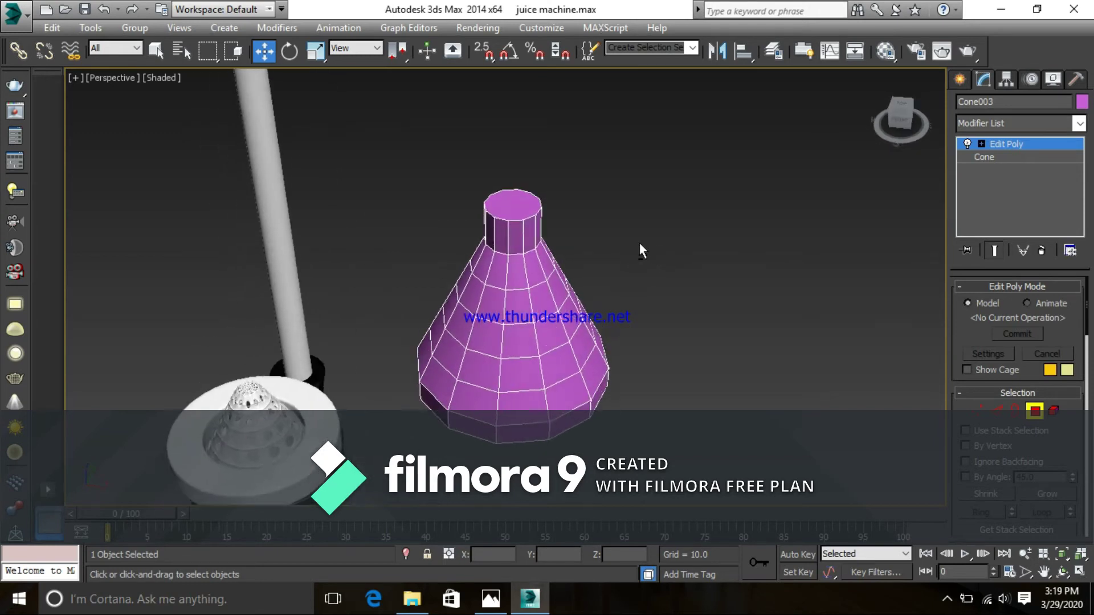
- Compare the cone with the juicer reference photo and switch Edit Poly to edge selection
{"action": "key", "text": "alt+Tab"}
{"action": "mouse_move", "coordinate": [322, 337]}
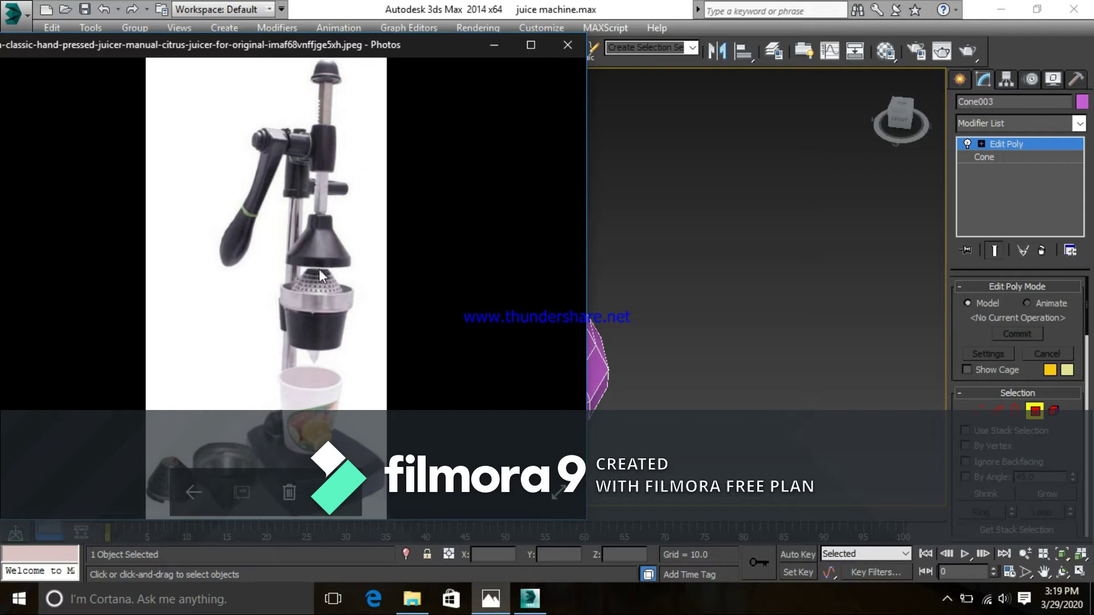
{"action": "key", "text": "alt+Tab"}
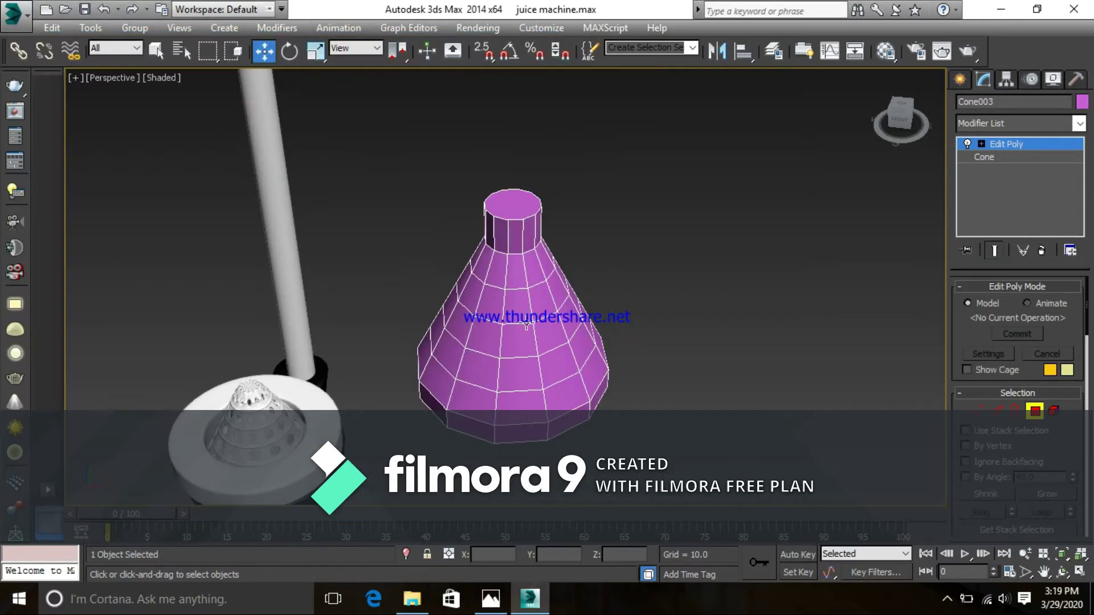
{"action": "middle_click_drag", "start_coordinate": [529, 400], "coordinate": [538, 322], "text": "alt"}
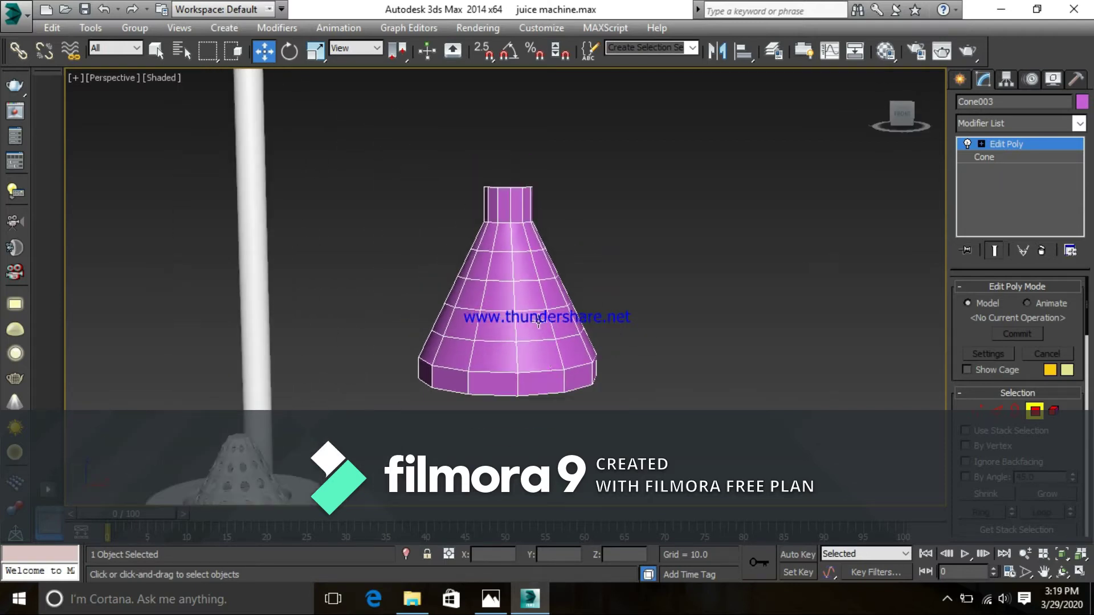
{"action": "middle_click_drag", "start_coordinate": [556, 359], "coordinate": [505, 313], "text": "alt"}
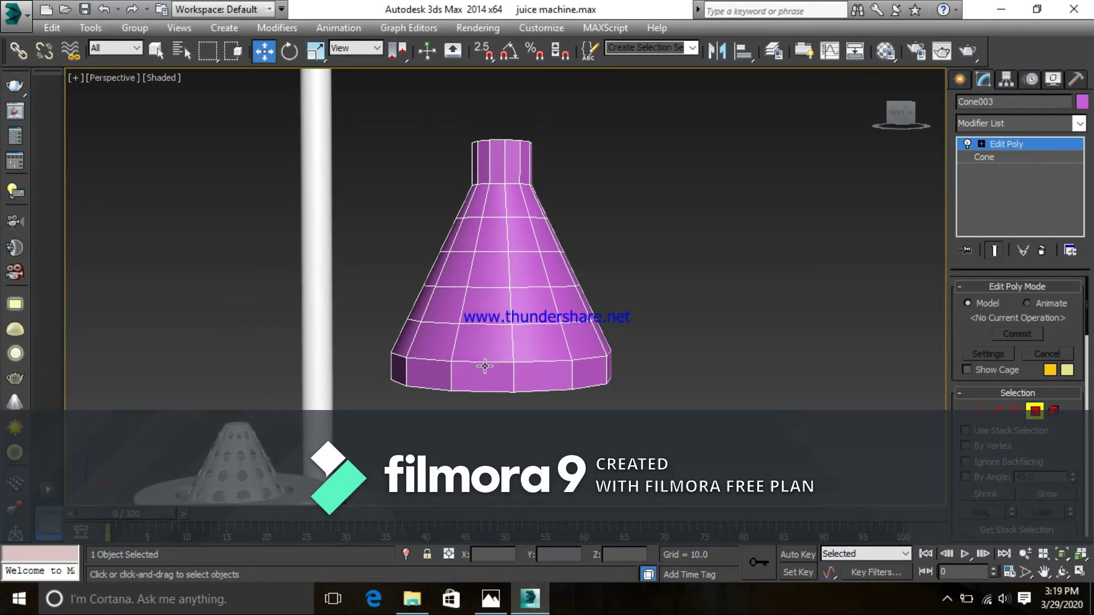
{"action": "left_click", "coordinate": [998, 410]}
{"action": "middle_click_drag", "start_coordinate": [609, 450], "coordinate": [721, 339]}
{"action": "left_click_drag", "start_coordinate": [678, 334], "coordinate": [405, 389]}
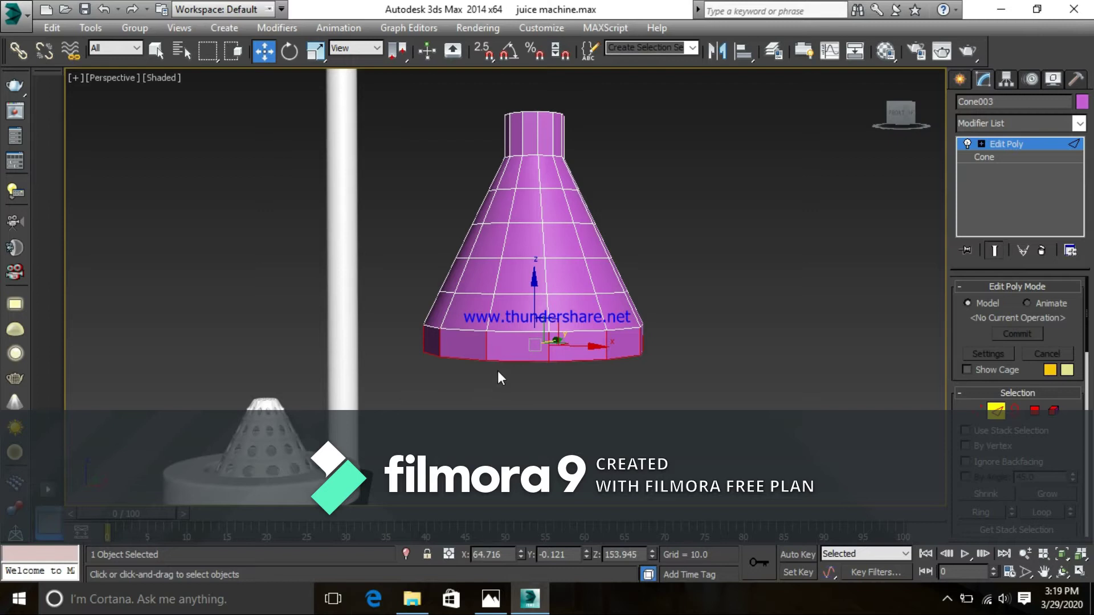
{"action": "right_click", "coordinate": [510, 346]}
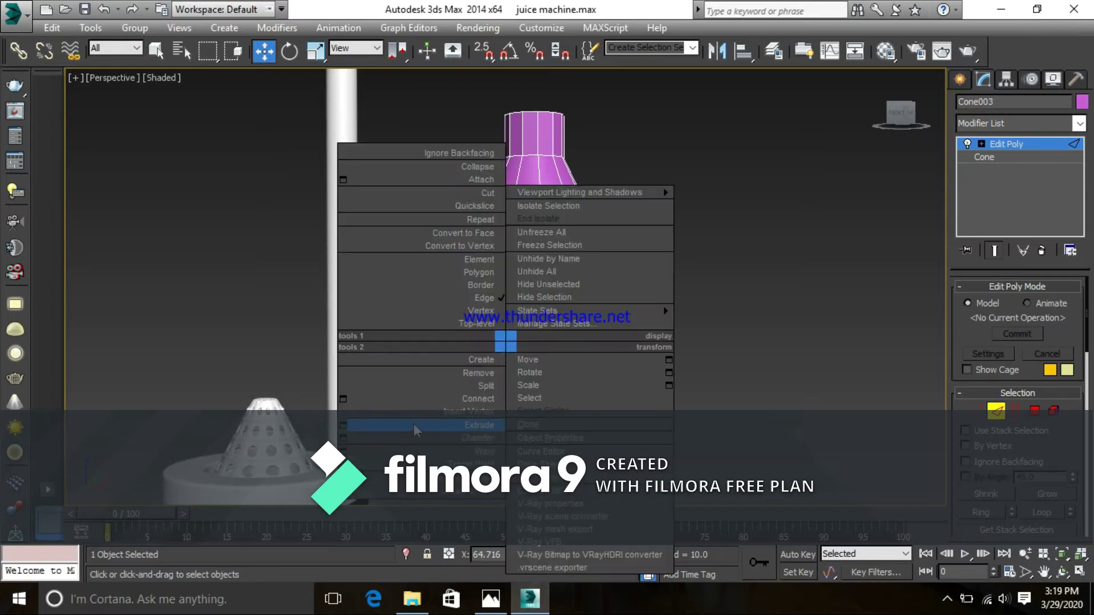
{"action": "left_click", "coordinate": [343, 399]}
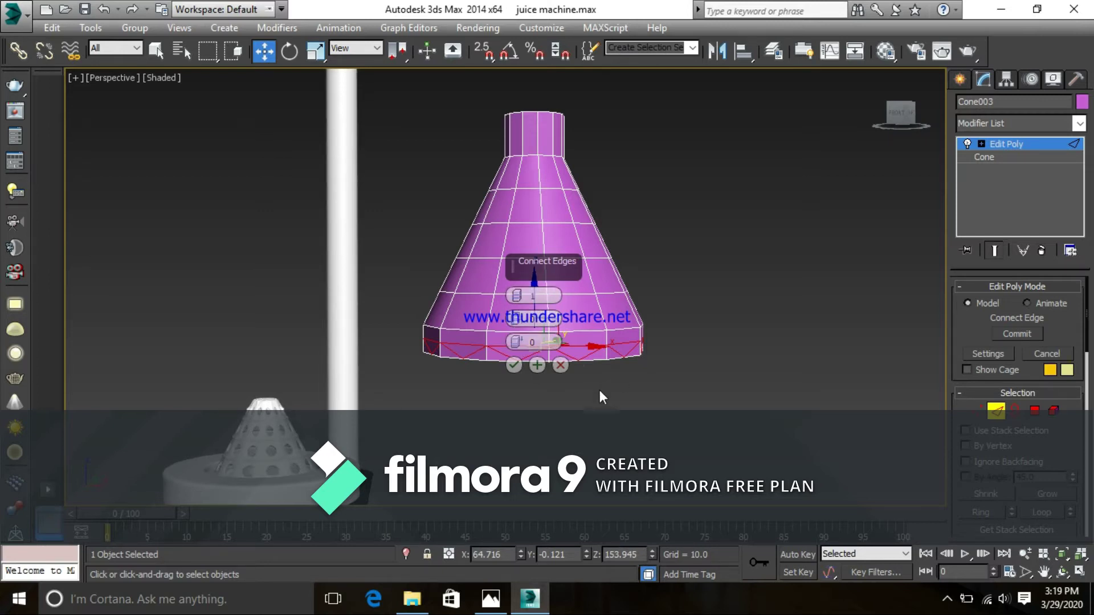
{"action": "left_click", "coordinate": [561, 366]}
{"action": "middle_click_drag", "start_coordinate": [603, 394], "coordinate": [578, 400], "text": "alt"}
{"action": "scroll", "coordinate": [576, 392], "scroll_direction": "up", "scroll_amount": 3}
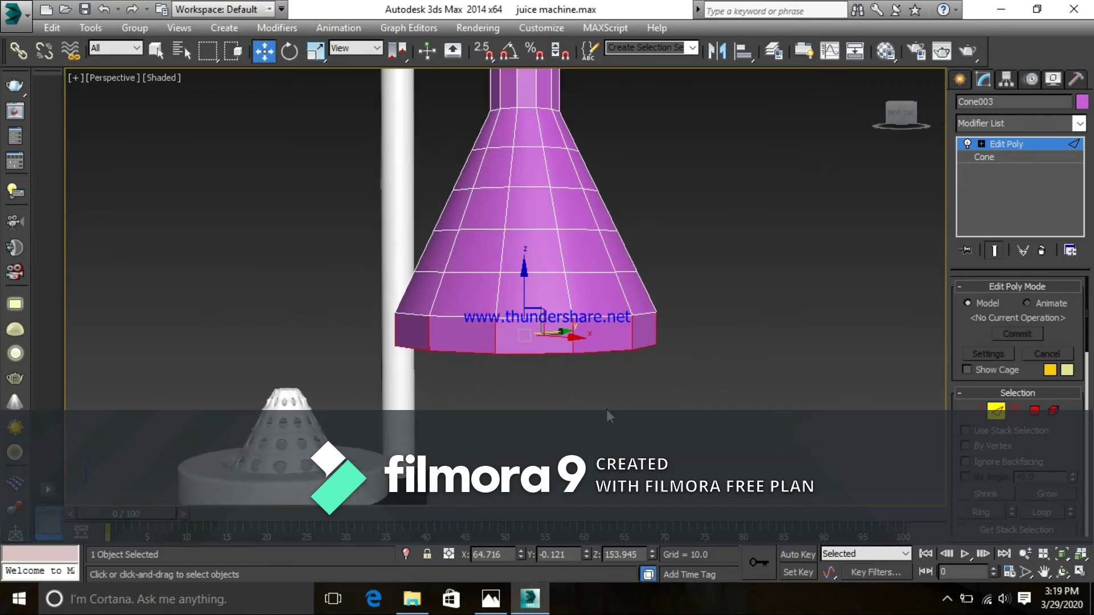
- In the Front view, connect all vertical edges of the cone's bottom rim with 2 segments, pinch 75 and slide 3
{"action": "key", "text": "alt+w"}
{"action": "left_click", "coordinate": [771, 470]}
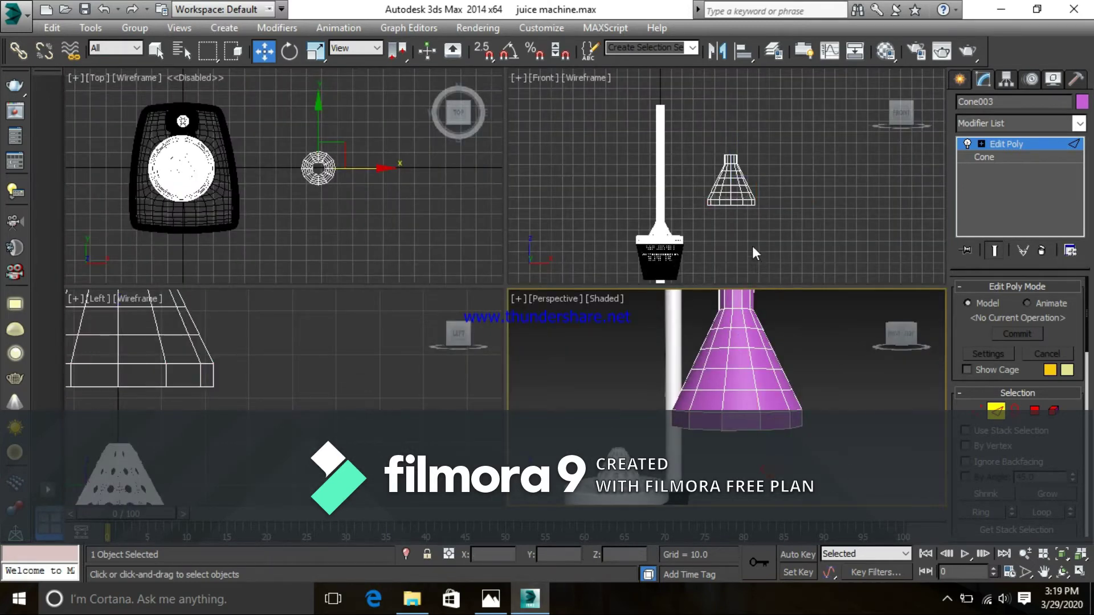
{"action": "scroll", "coordinate": [752, 227], "scroll_direction": "up", "scroll_amount": 8}
{"action": "middle_click_drag", "start_coordinate": [761, 193], "coordinate": [821, 218]}
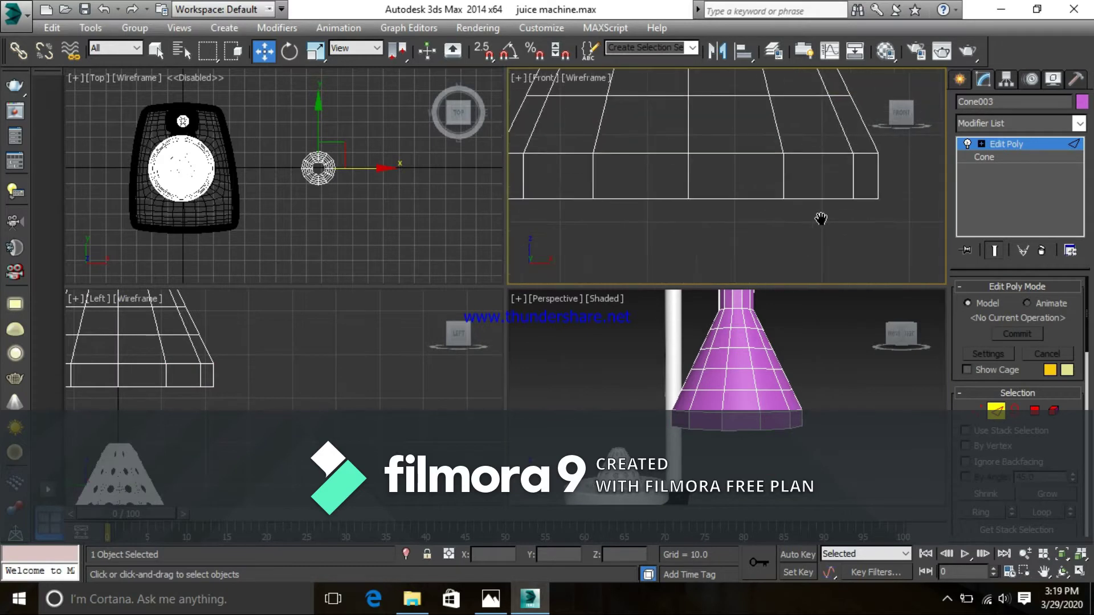
{"action": "scroll", "coordinate": [837, 221], "scroll_direction": "down", "scroll_amount": 4}
{"action": "left_click_drag", "start_coordinate": [870, 193], "coordinate": [636, 205]}
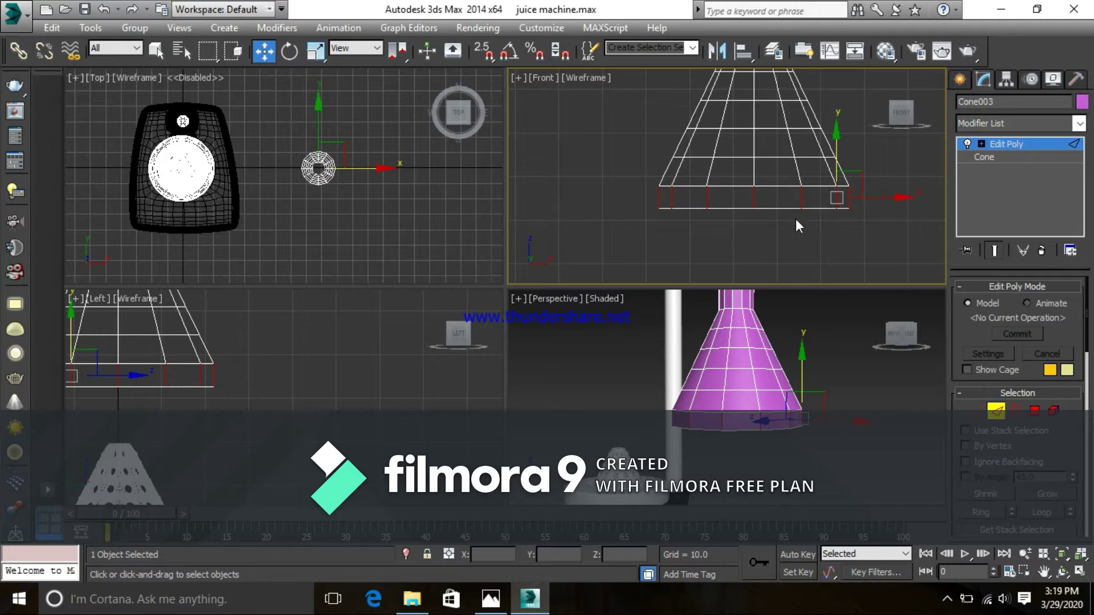
{"action": "right_click", "coordinate": [736, 200]}
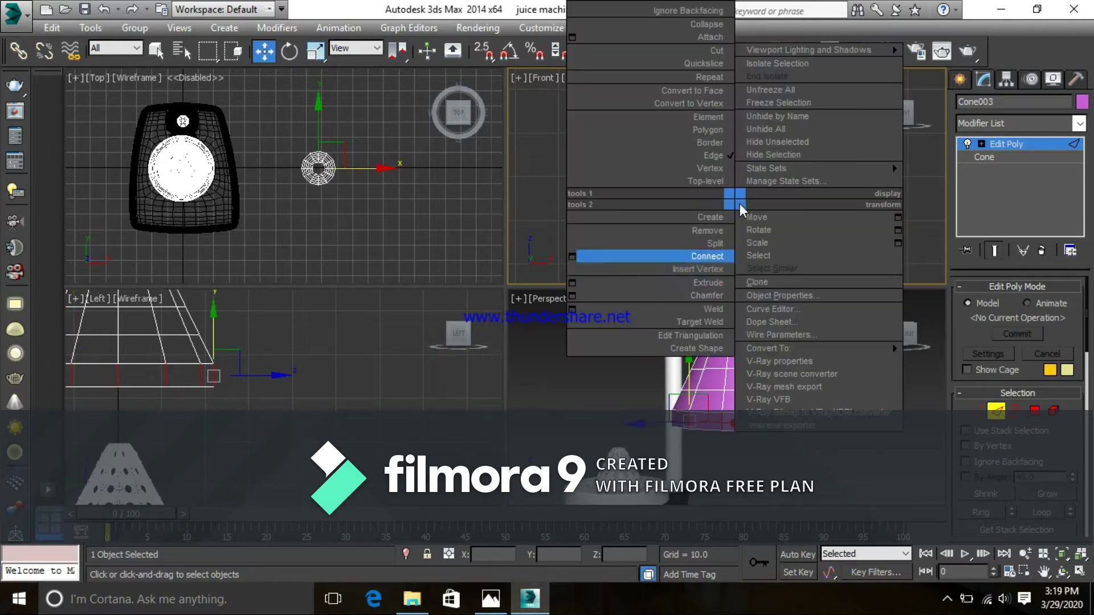
{"action": "left_click", "coordinate": [573, 257]}
{"action": "left_click", "coordinate": [738, 183]}
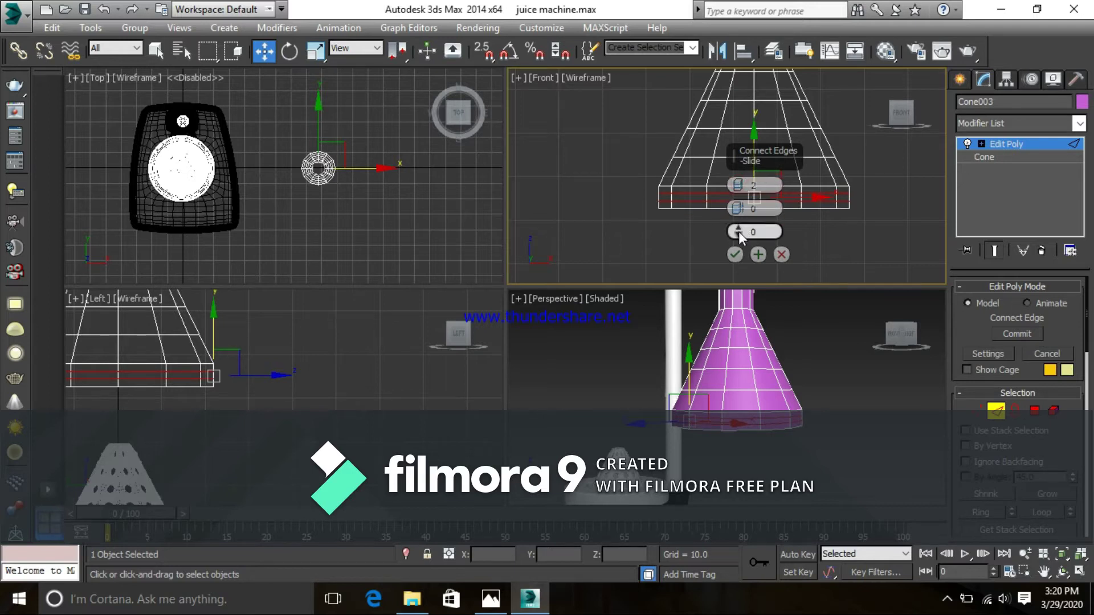
{"action": "left_click_drag", "start_coordinate": [739, 225], "coordinate": [720, 136]}
{"action": "left_click_drag", "start_coordinate": [737, 229], "coordinate": [740, 290]}
{"action": "left_click_drag", "start_coordinate": [735, 210], "coordinate": [770, 579]}
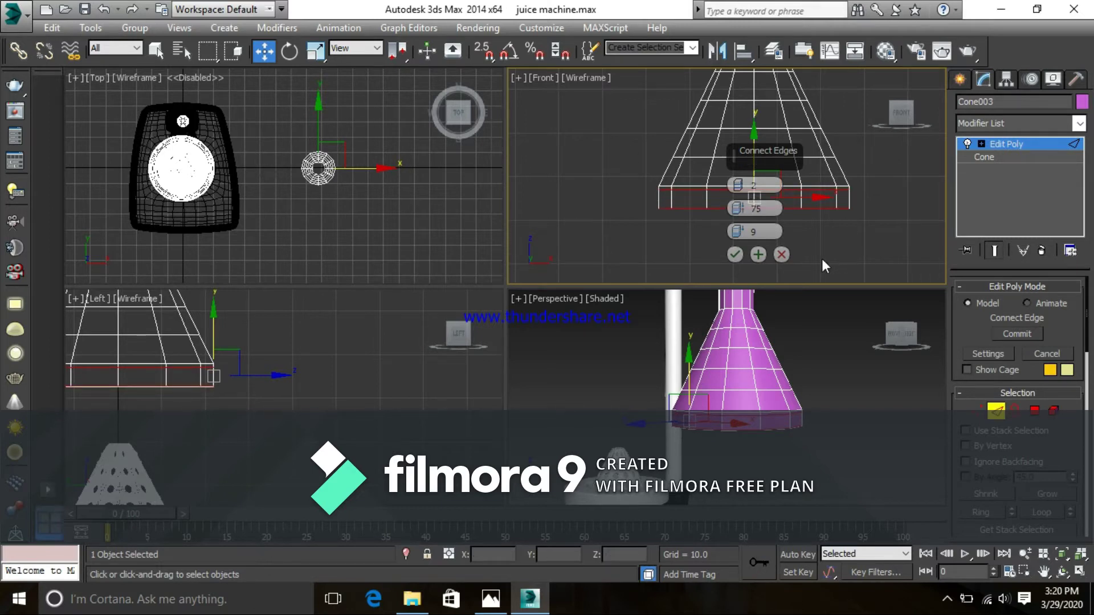
{"action": "left_click_drag", "start_coordinate": [738, 234], "coordinate": [746, 257]}
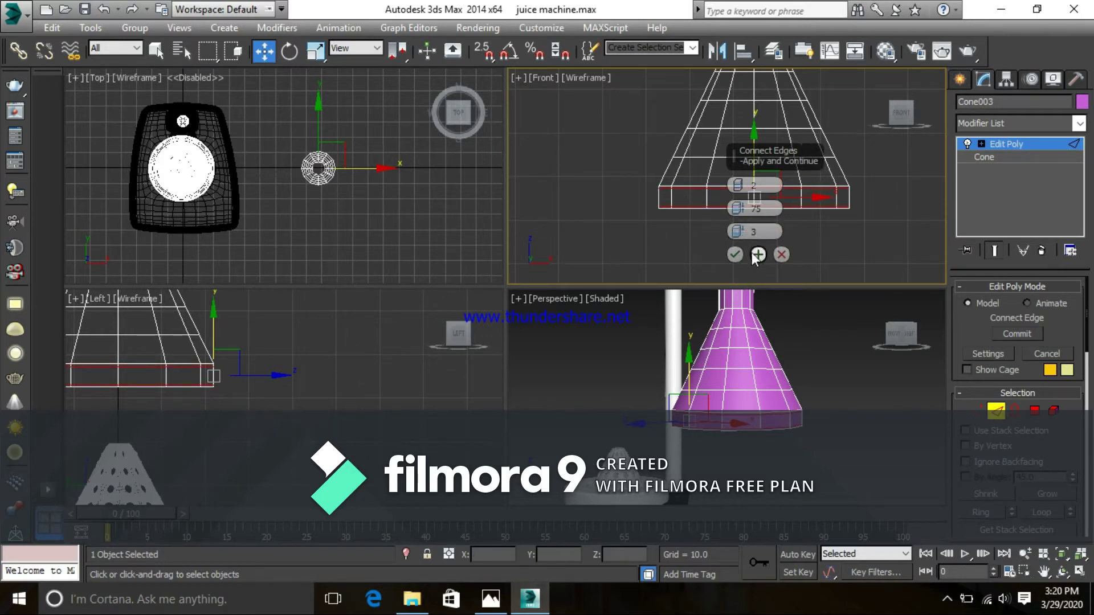
{"action": "left_click", "coordinate": [734, 253]}
{"action": "left_click", "coordinate": [697, 238]}
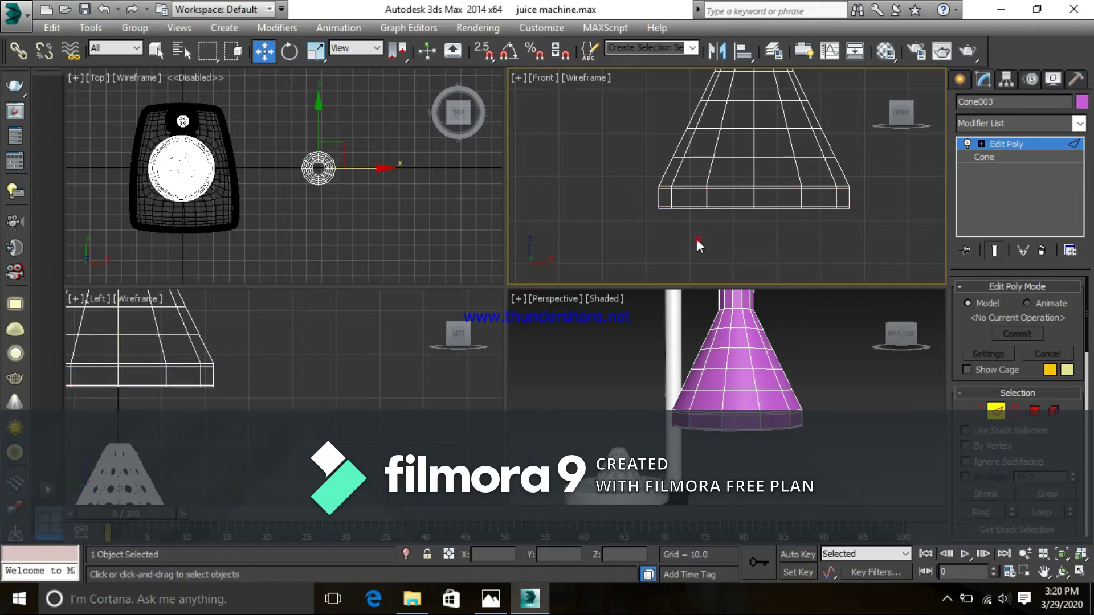
- In the Front view, connect the neck's vertical edges with 2 segments, pinch 92 and slide -1
{"action": "middle_click_drag", "start_coordinate": [778, 72], "coordinate": [679, 147]}
{"action": "middle_click_drag", "start_coordinate": [678, 97], "coordinate": [722, 144]}
{"action": "scroll", "coordinate": [674, 132], "scroll_direction": "up", "scroll_amount": 3}
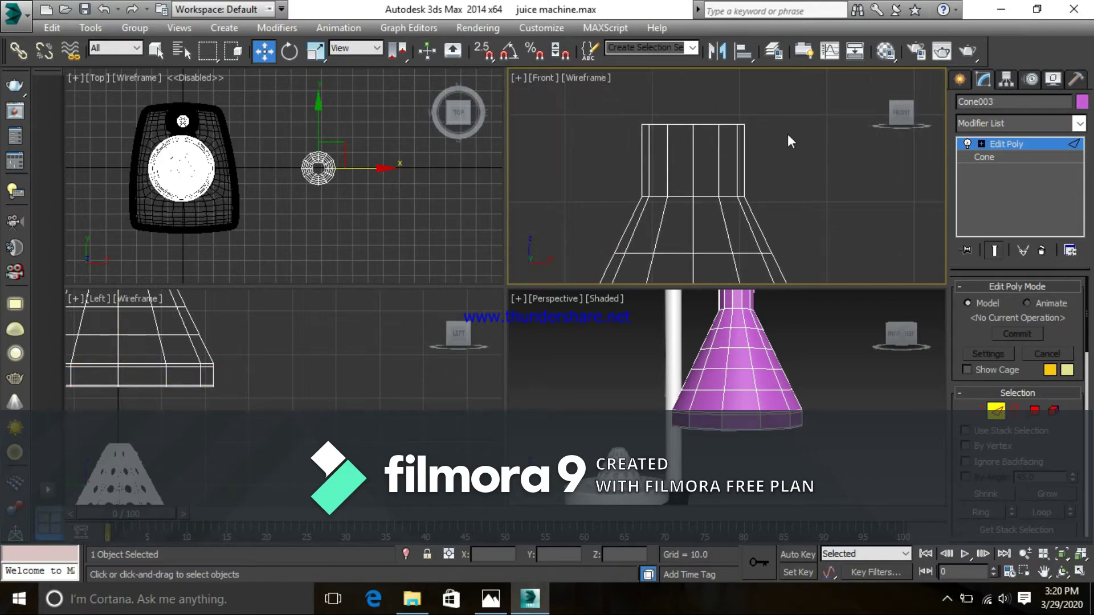
{"action": "left_click_drag", "start_coordinate": [624, 153], "coordinate": [625, 152]}
{"action": "right_click", "coordinate": [666, 142]}
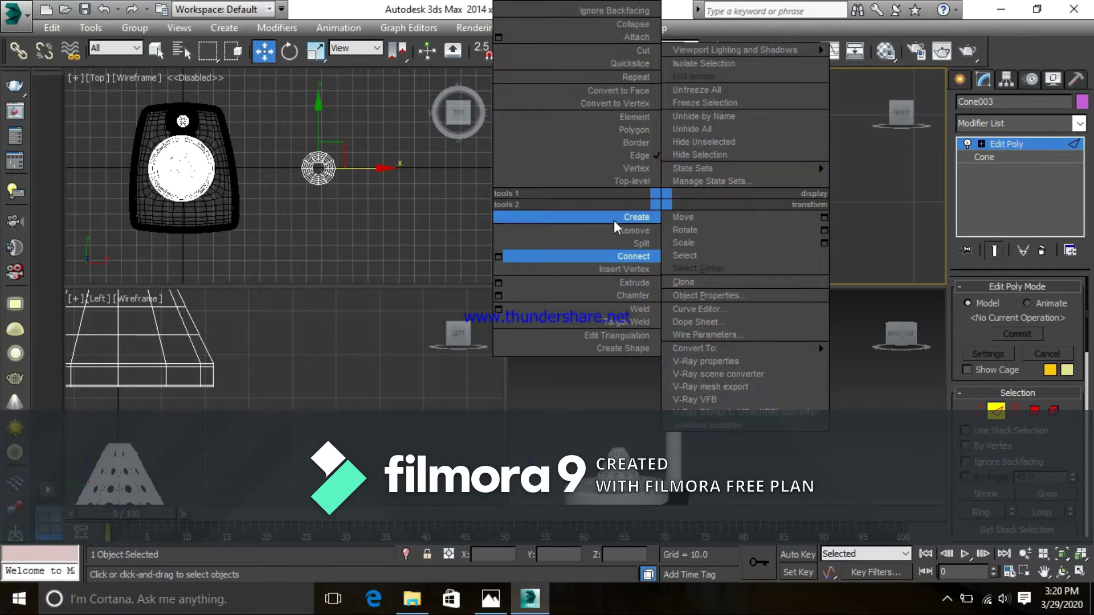
{"action": "left_click", "coordinate": [498, 257]}
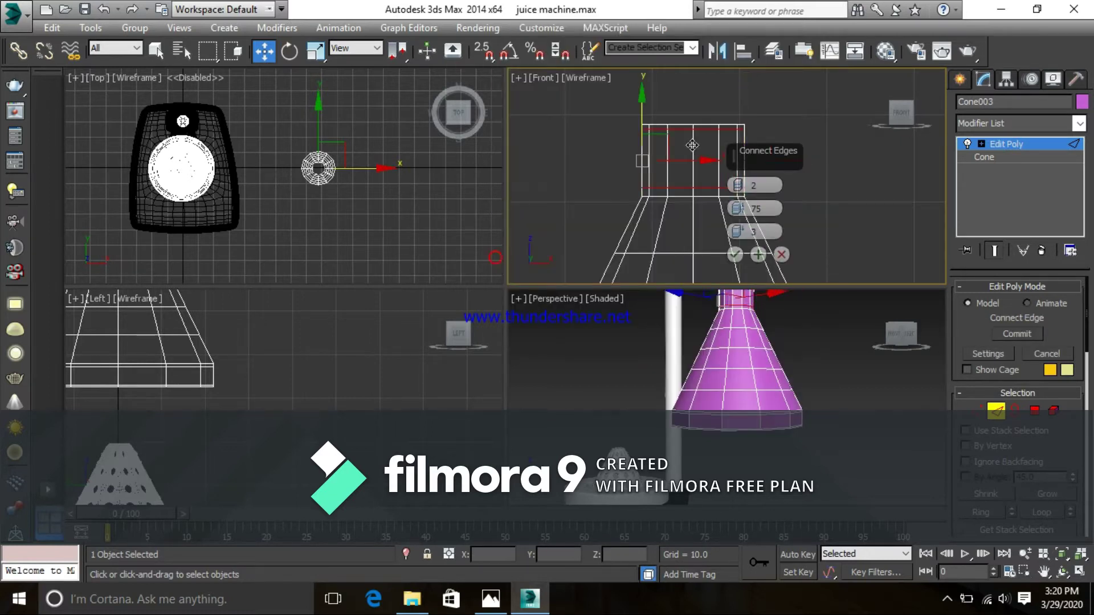
{"action": "left_click", "coordinate": [735, 183]}
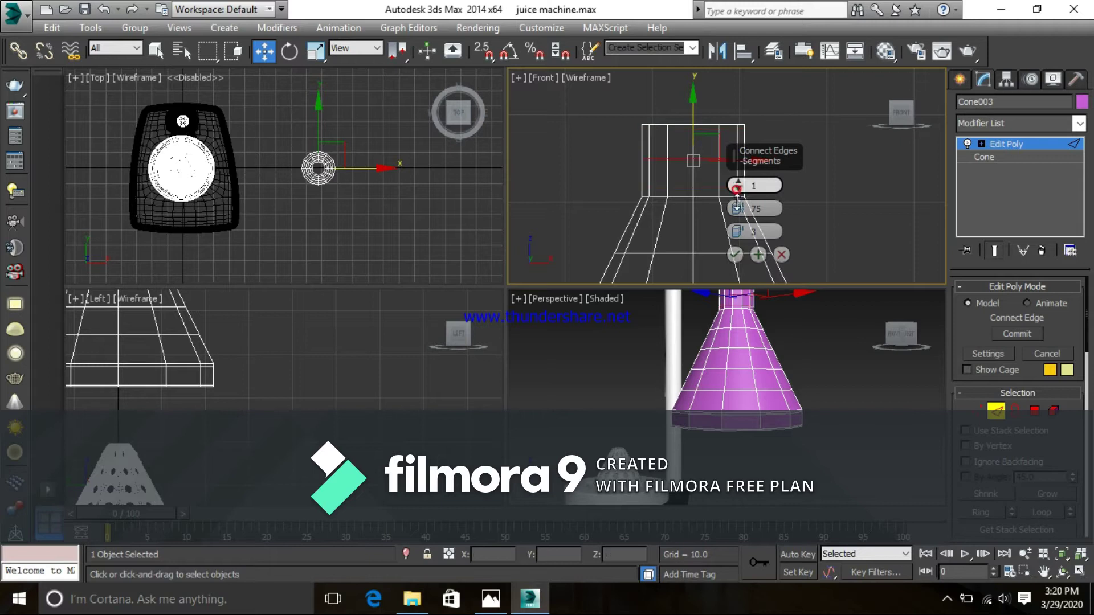
{"action": "left_click", "coordinate": [736, 183]}
{"action": "left_click", "coordinate": [740, 190]}
{"action": "left_click", "coordinate": [740, 190]}
{"action": "left_click_drag", "start_coordinate": [738, 232], "coordinate": [735, 202]}
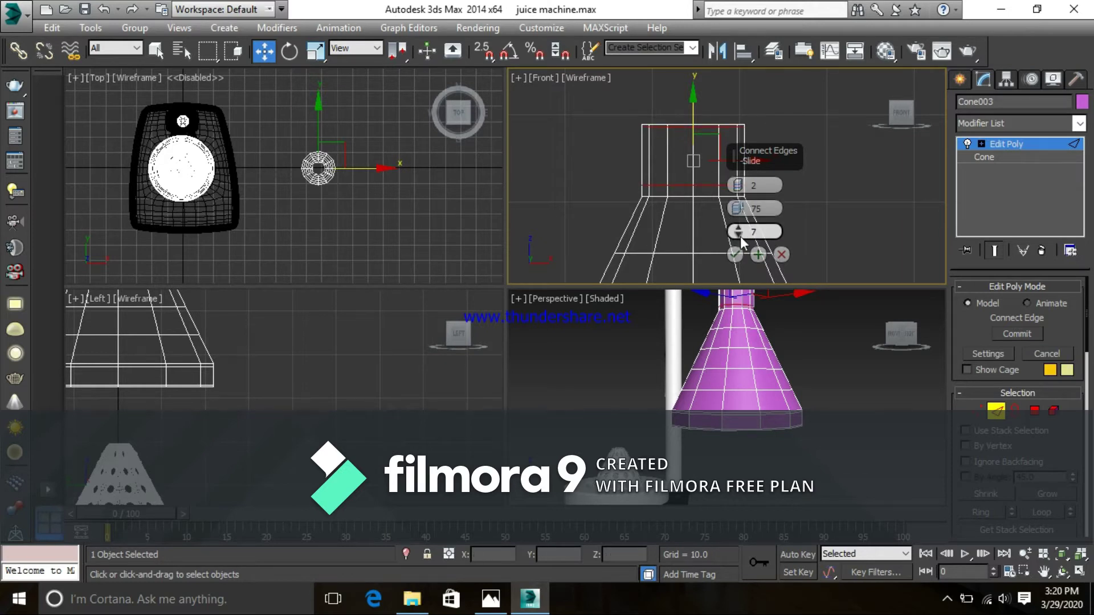
{"action": "mouse_move", "coordinate": [738, 209]}
{"action": "left_mouse_down"}
{"action": "mouse_move", "coordinate": [744, 263]}
{"action": "mouse_move", "coordinate": [728, 196]}
{"action": "left_mouse_up"}
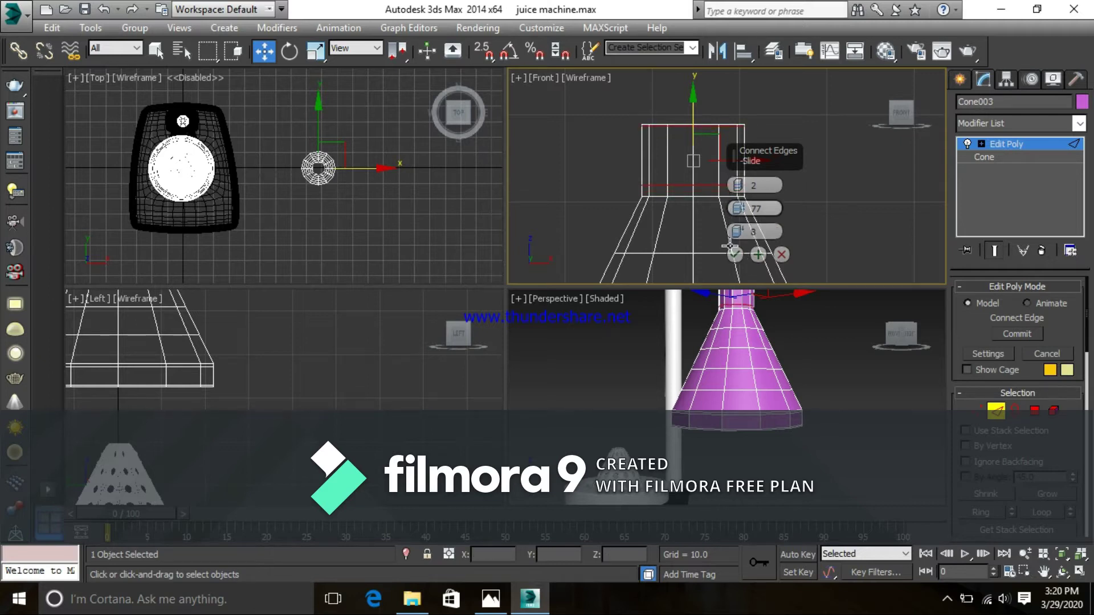
{"action": "left_click_drag", "start_coordinate": [737, 234], "coordinate": [747, 255]}
{"action": "left_click_drag", "start_coordinate": [738, 212], "coordinate": [727, 157]}
{"action": "left_click", "coordinate": [735, 254]}
- Connect the sloping edges just below the neck with 1 segment, pinch 100 and slide 91
{"action": "left_click_drag", "start_coordinate": [785, 217], "coordinate": [520, 224]}
{"action": "right_click", "coordinate": [696, 235]}
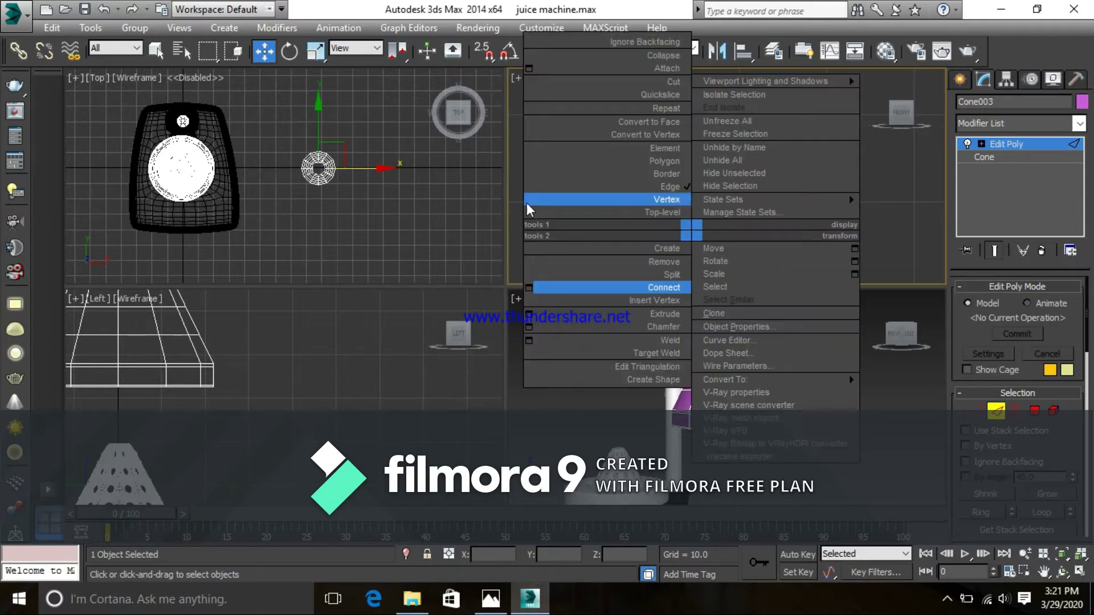
{"action": "left_click", "coordinate": [525, 288]}
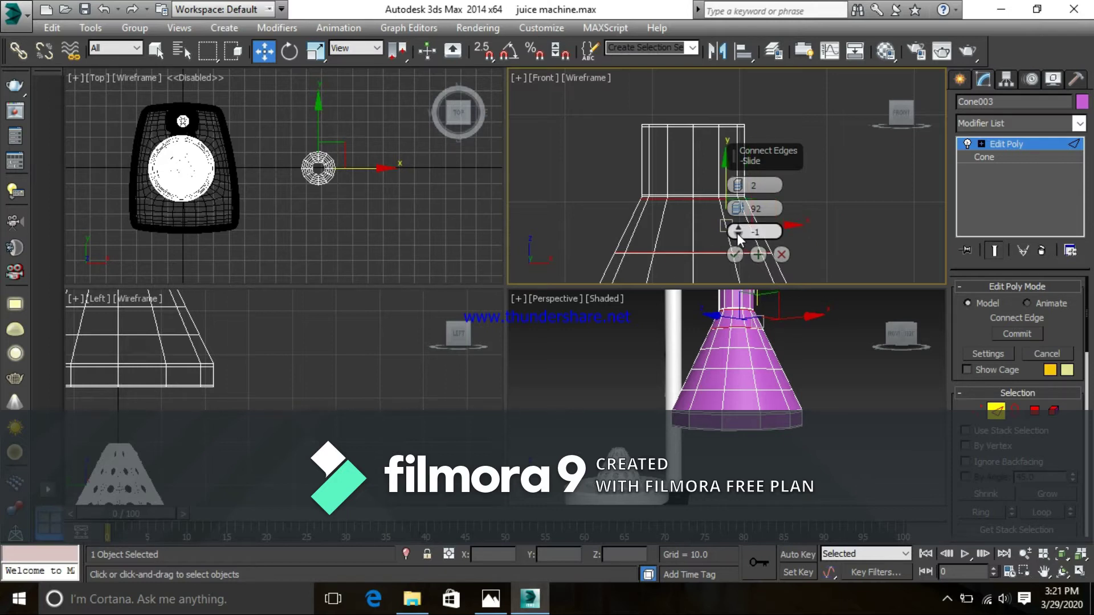
{"action": "left_click", "coordinate": [738, 187]}
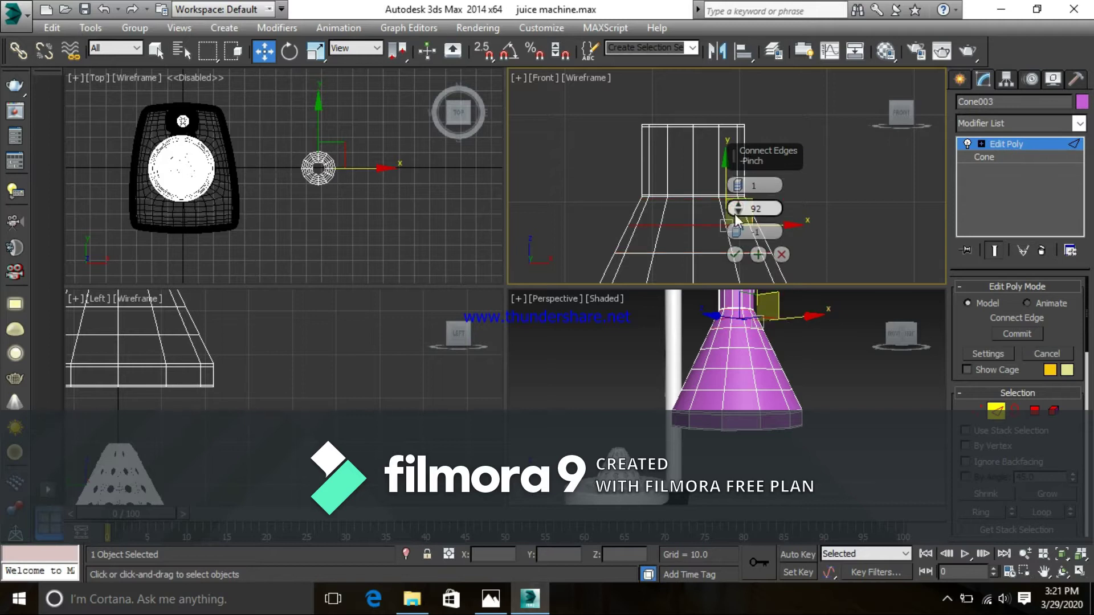
{"action": "left_click_drag", "start_coordinate": [739, 208], "coordinate": [750, 561]}
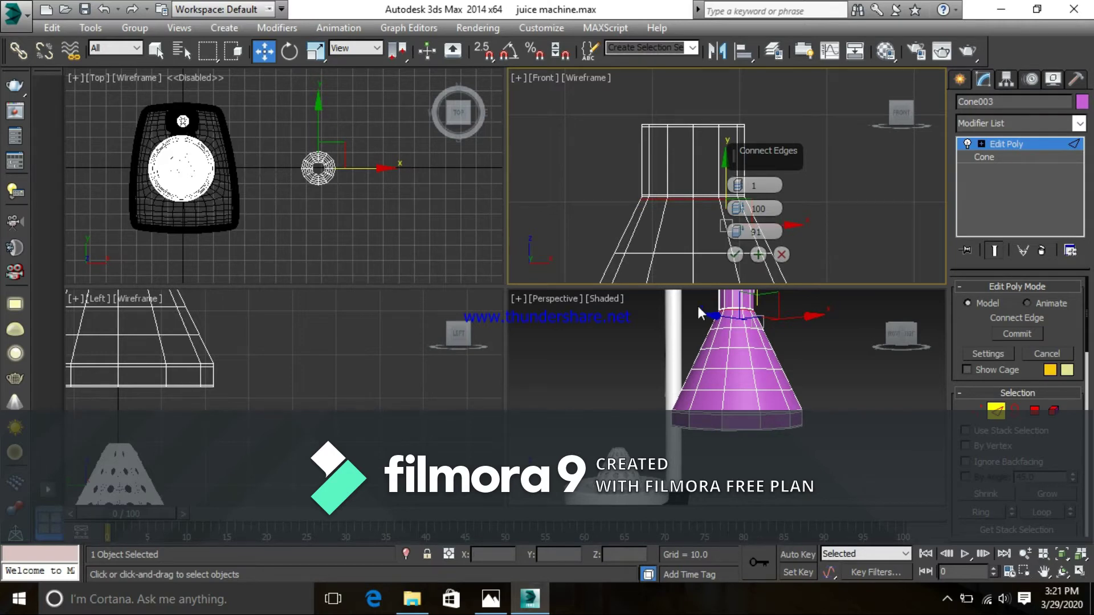
{"action": "left_click", "coordinate": [736, 254]}
- Maximize the Perspective view, leave edge selection and apply a TurboSmooth modifier to the cone
{"action": "scroll", "coordinate": [693, 182], "scroll_direction": "down", "scroll_amount": 5}
{"action": "middle_click_drag", "start_coordinate": [756, 406], "coordinate": [786, 377]}
{"action": "key", "text": "alt+w"}
{"action": "middle_click_drag", "start_coordinate": [832, 334], "coordinate": [576, 311], "text": "alt"}
{"action": "scroll", "coordinate": [588, 293], "scroll_direction": "down", "scroll_amount": 5}
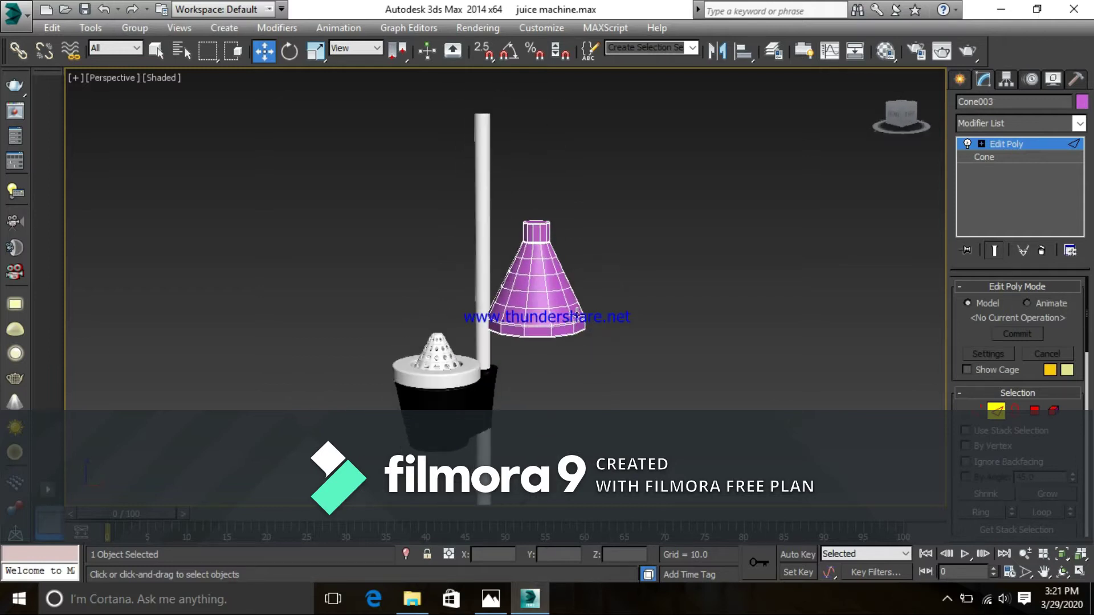
{"action": "left_click", "coordinate": [1082, 102]}
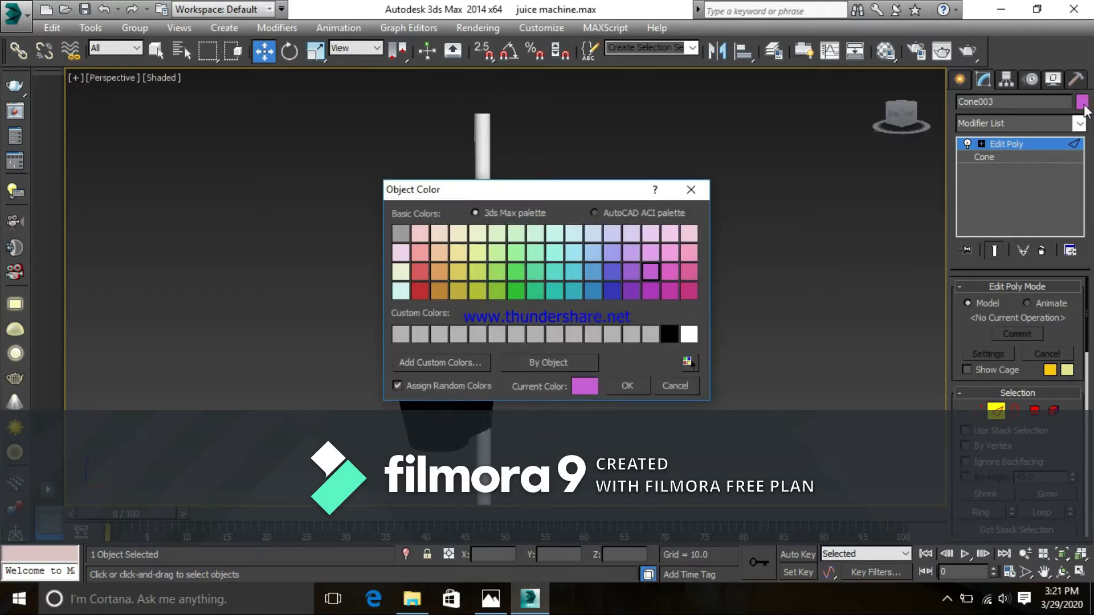
{"action": "left_click", "coordinate": [689, 193]}
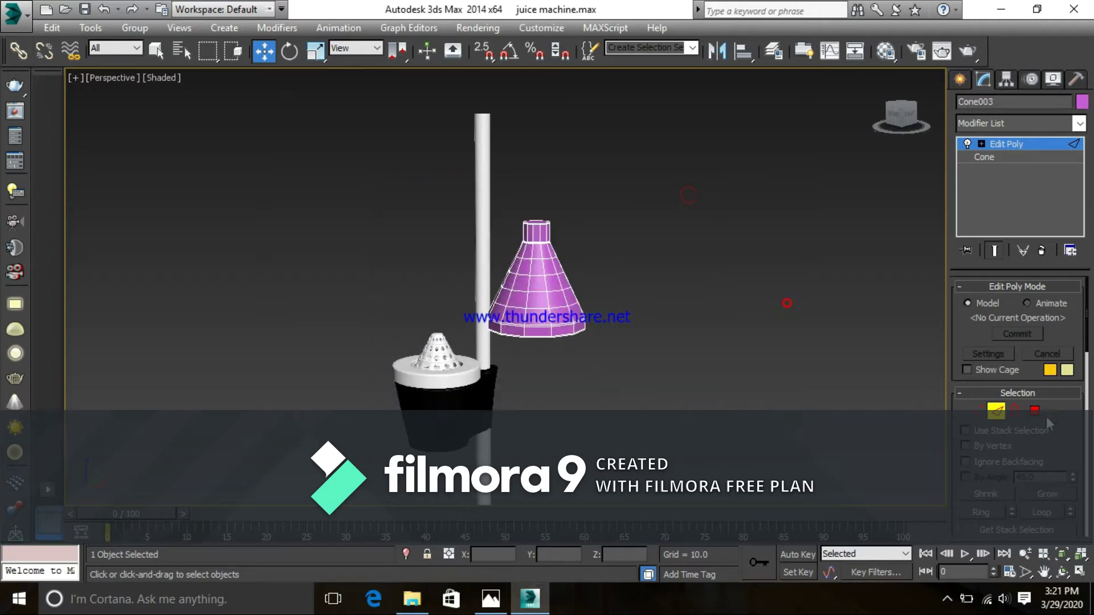
{"action": "left_click", "coordinate": [996, 409]}
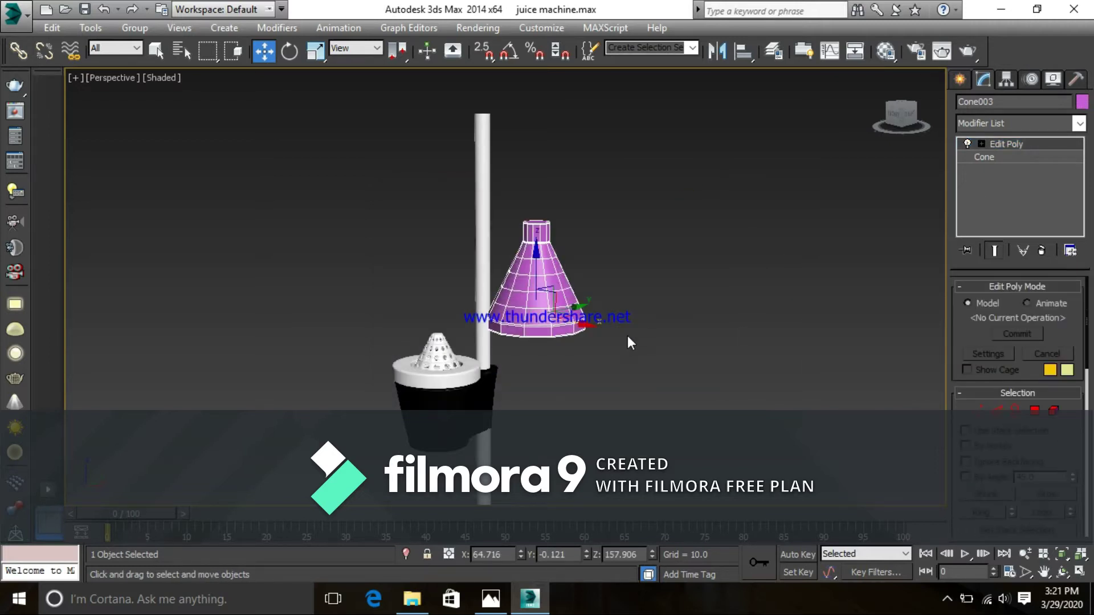
{"action": "left_click", "coordinate": [1080, 123]}
{"action": "key", "text": "t"}
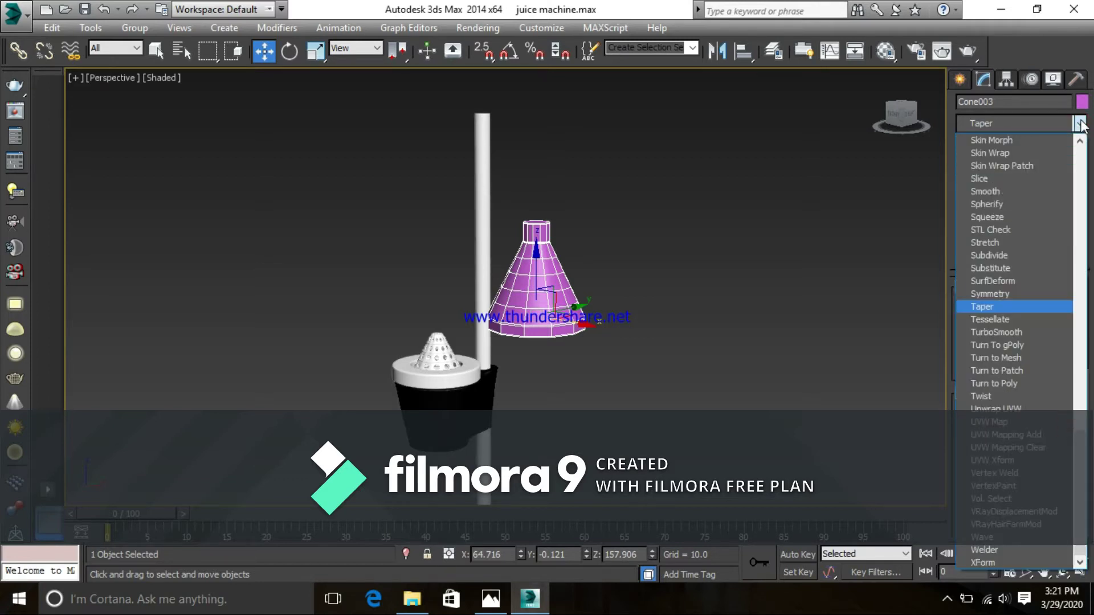
{"action": "left_click", "coordinate": [1003, 336]}
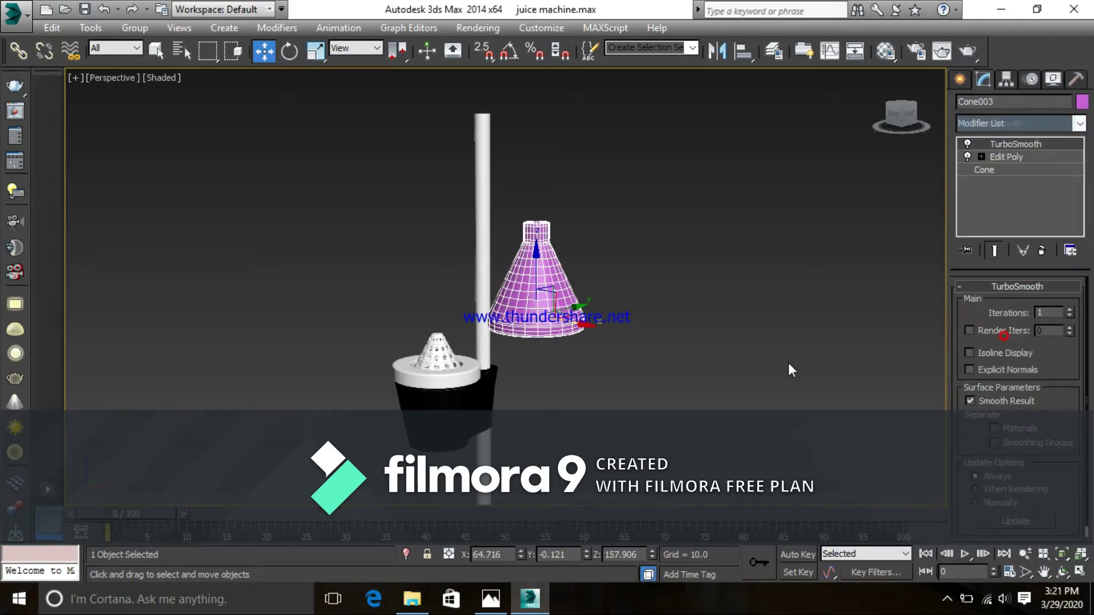
{"action": "left_click", "coordinate": [713, 368]}
{"action": "middle_click_drag", "start_coordinate": [713, 369], "coordinate": [718, 350]}
{"action": "left_click", "coordinate": [557, 306]}
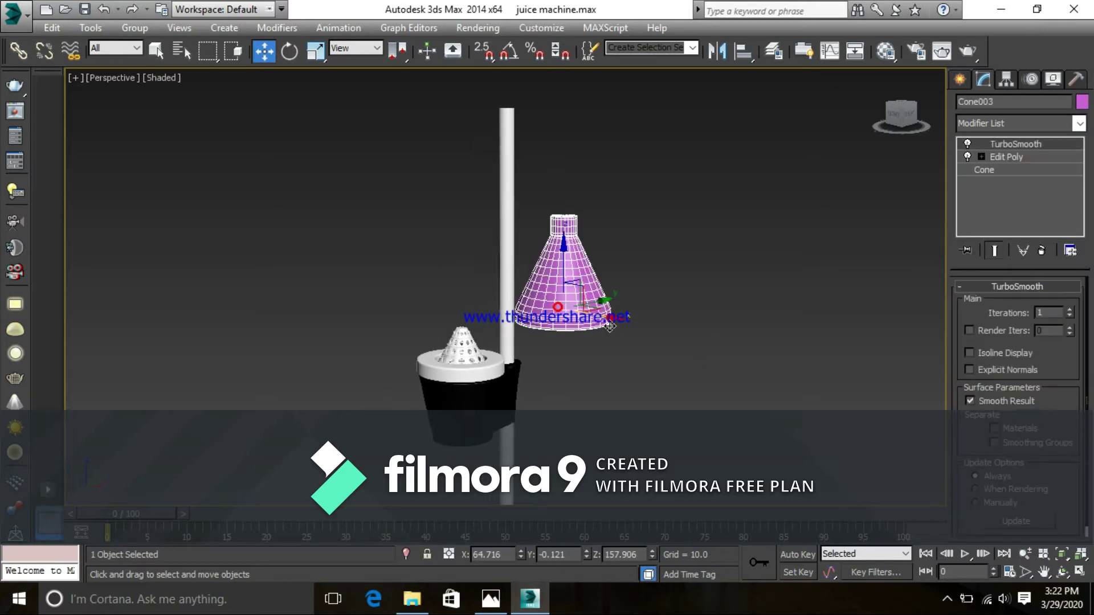
- Return to the cone's Edit Poly level in polygon selection and turn off the TurboSmooth display
{"action": "left_click", "coordinate": [993, 156]}
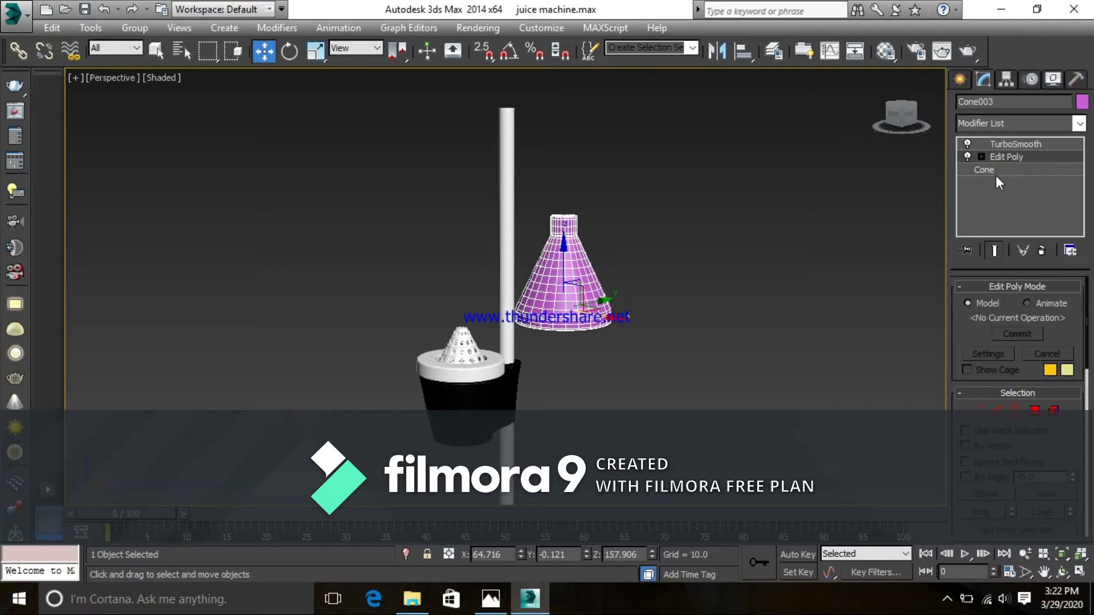
{"action": "left_click", "coordinate": [981, 157]}
{"action": "left_click", "coordinate": [1034, 411]}
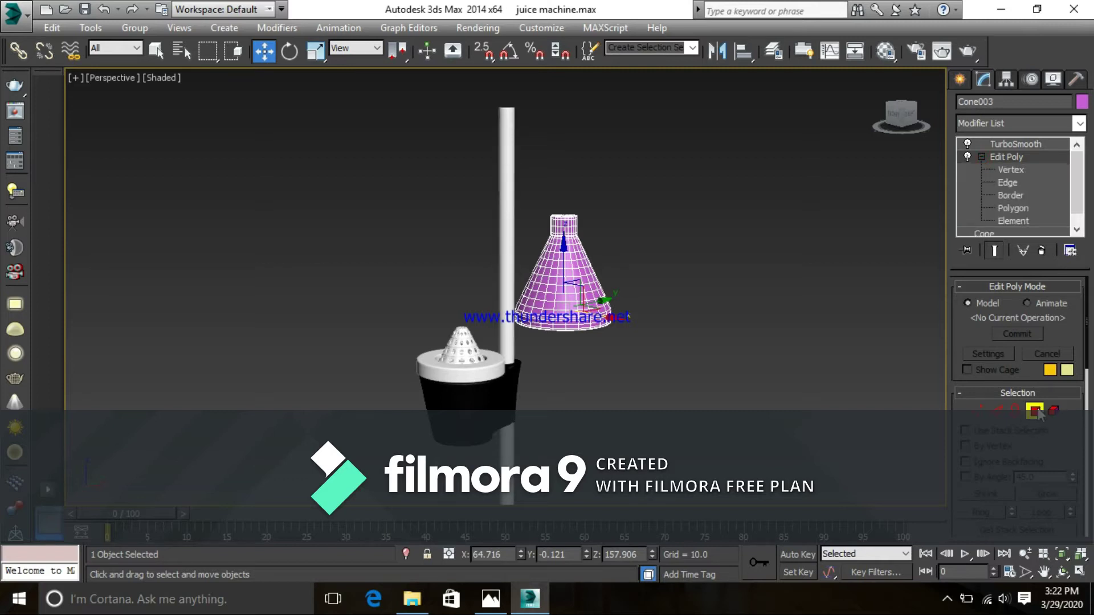
{"action": "left_click", "coordinate": [968, 142]}
- Select all the cone's polygons and extrude them by Local Normal with a small height to form a thin wall
{"action": "middle_click_drag", "start_coordinate": [741, 346], "coordinate": [777, 331], "text": "alt"}
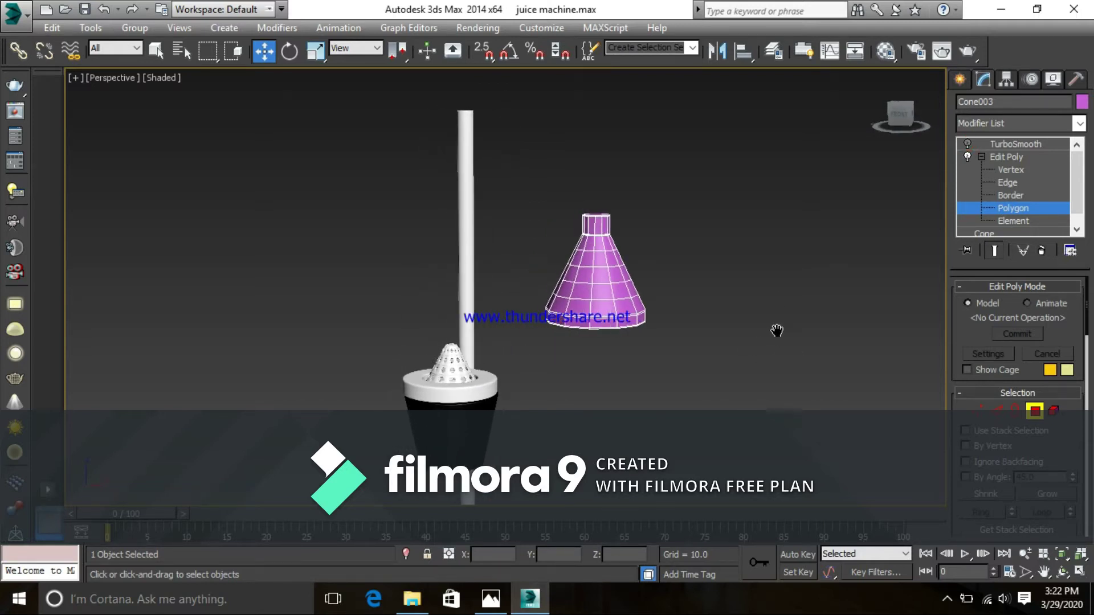
{"action": "scroll", "coordinate": [687, 277], "scroll_direction": "up", "scroll_amount": 2}
{"action": "left_click_drag", "start_coordinate": [617, 347], "coordinate": [518, 331]}
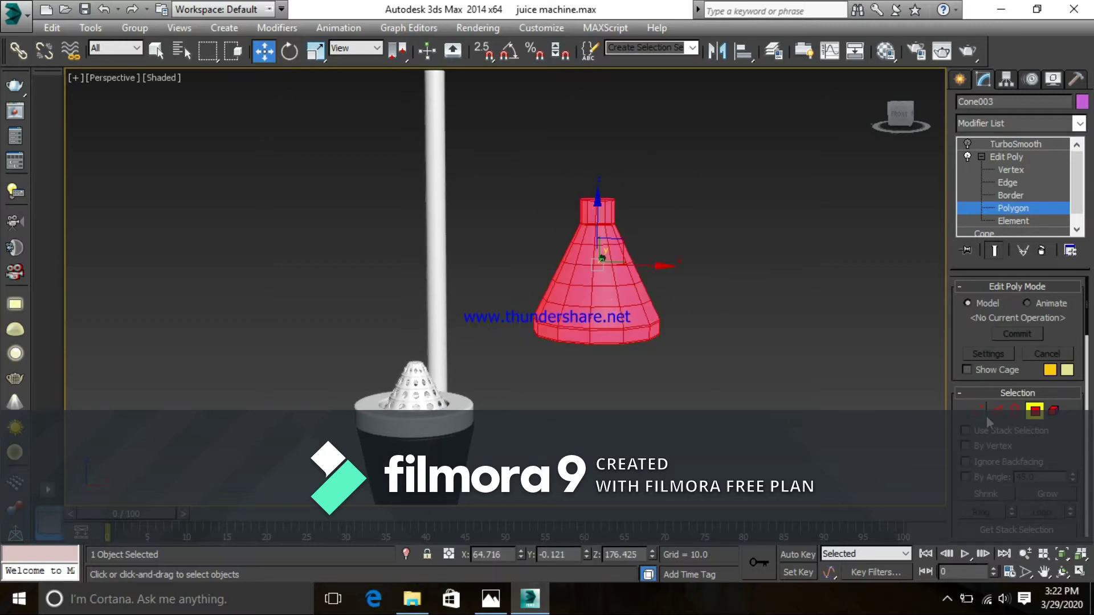
{"action": "right_click", "coordinate": [609, 318]}
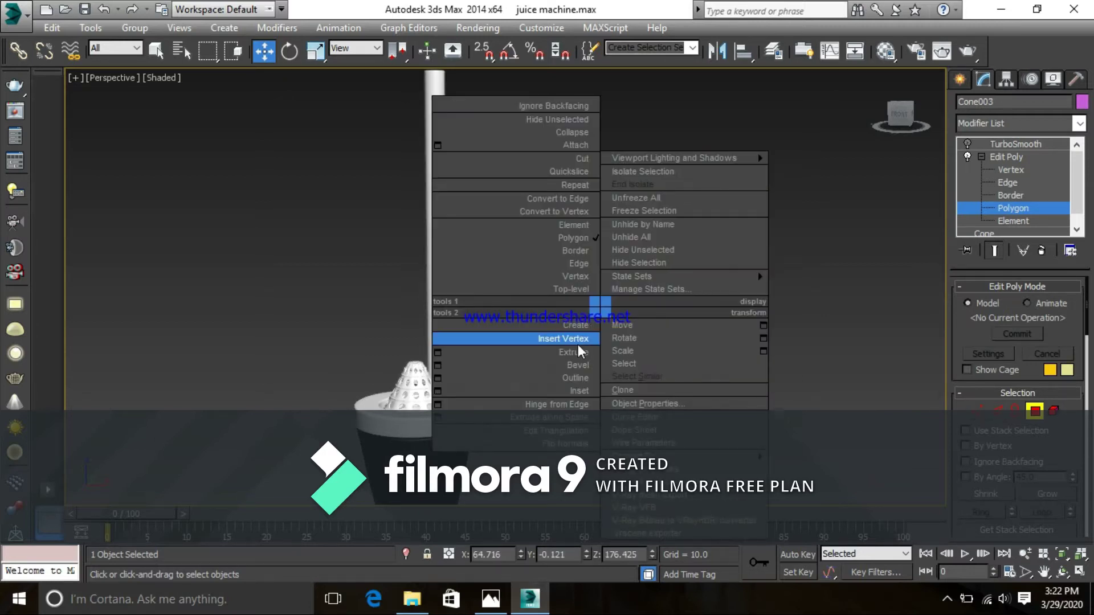
{"action": "left_click", "coordinate": [438, 354]}
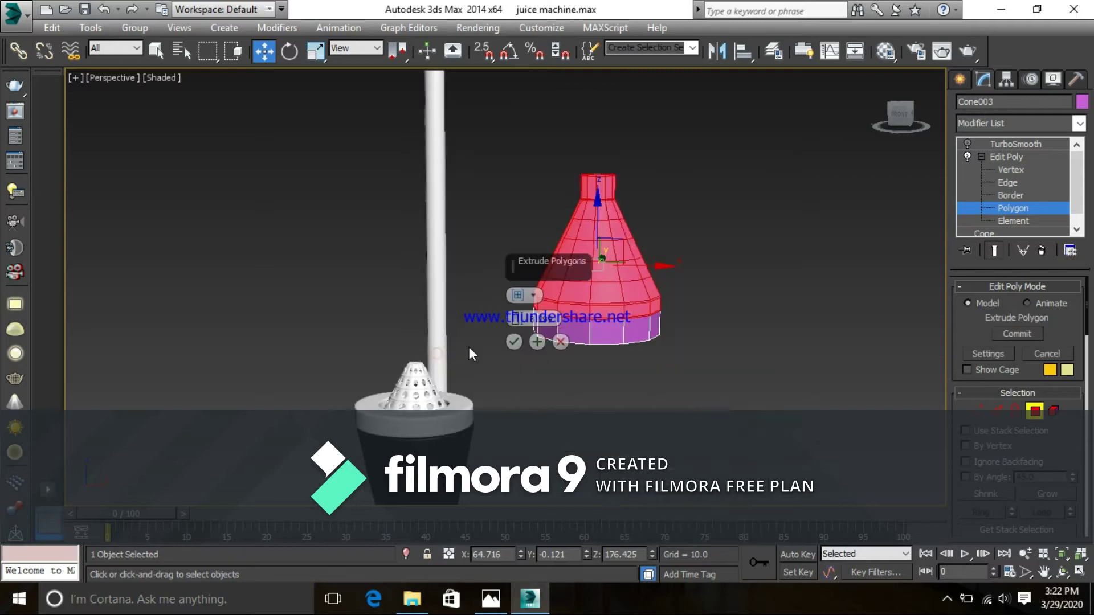
{"action": "left_click", "coordinate": [534, 296]}
{"action": "left_click", "coordinate": [569, 323]}
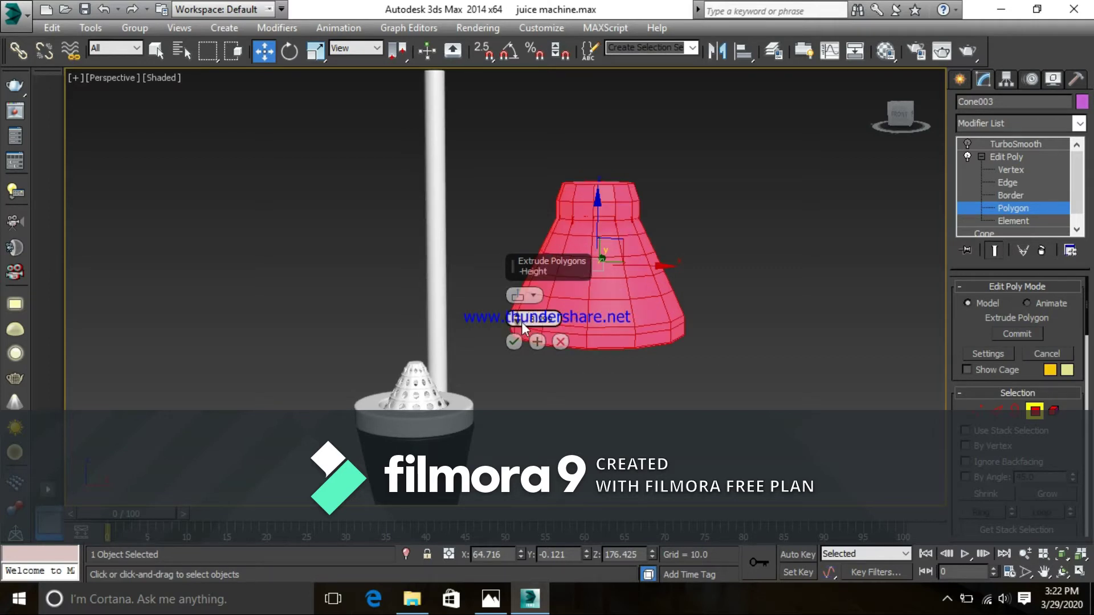
{"action": "left_click_drag", "start_coordinate": [521, 323], "coordinate": [554, 354]}
{"action": "middle_click_drag", "start_coordinate": [608, 378], "coordinate": [609, 327], "text": "alt"}
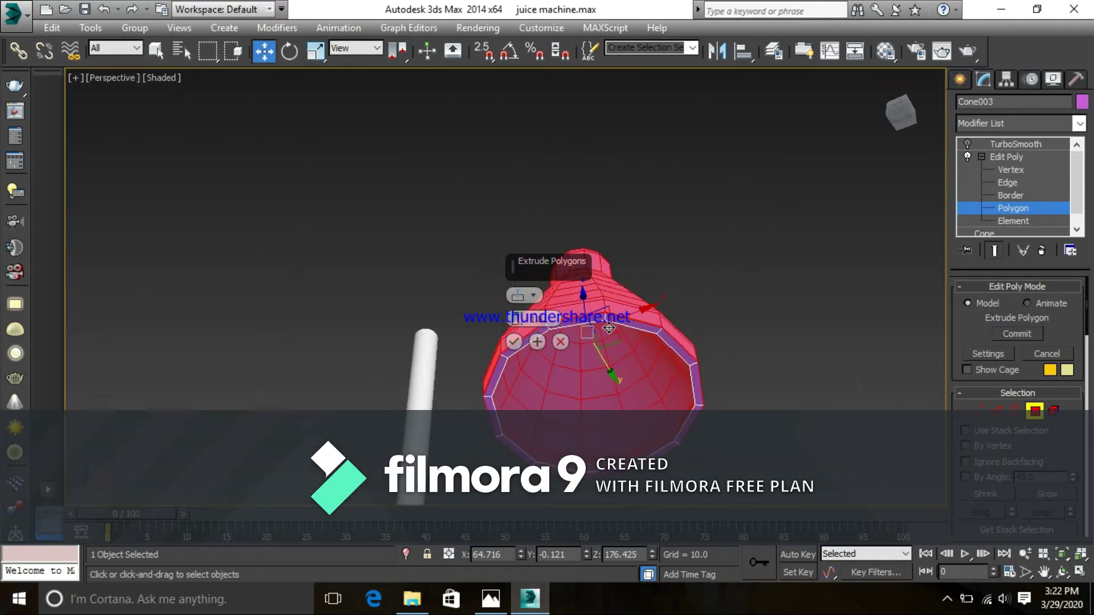
{"action": "scroll", "coordinate": [606, 337], "scroll_direction": "up", "scroll_amount": 3}
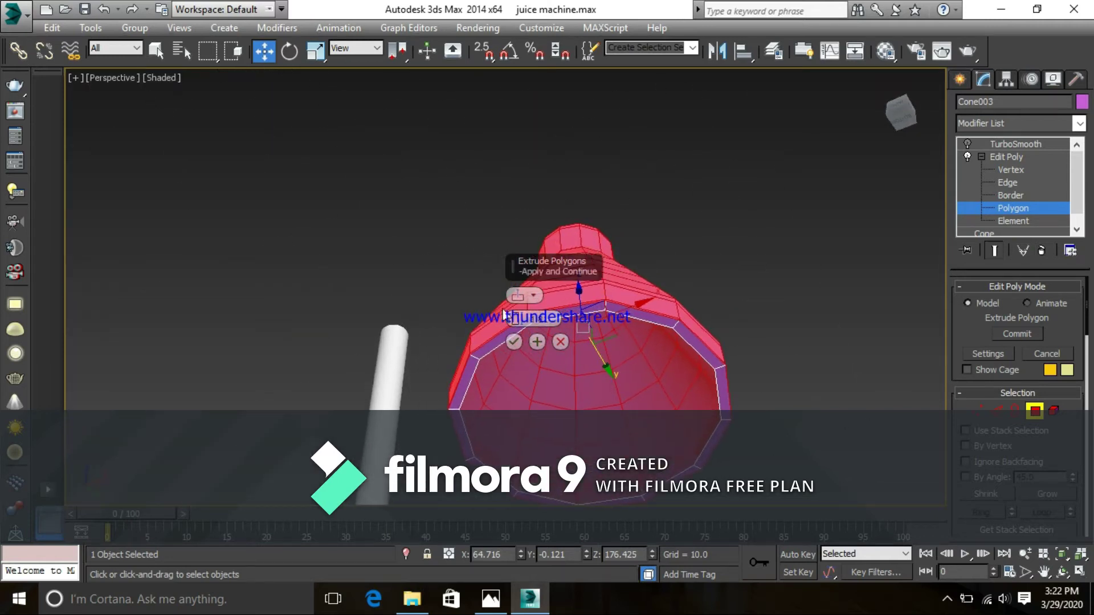
{"action": "left_click_drag", "start_coordinate": [516, 322], "coordinate": [510, 325]}
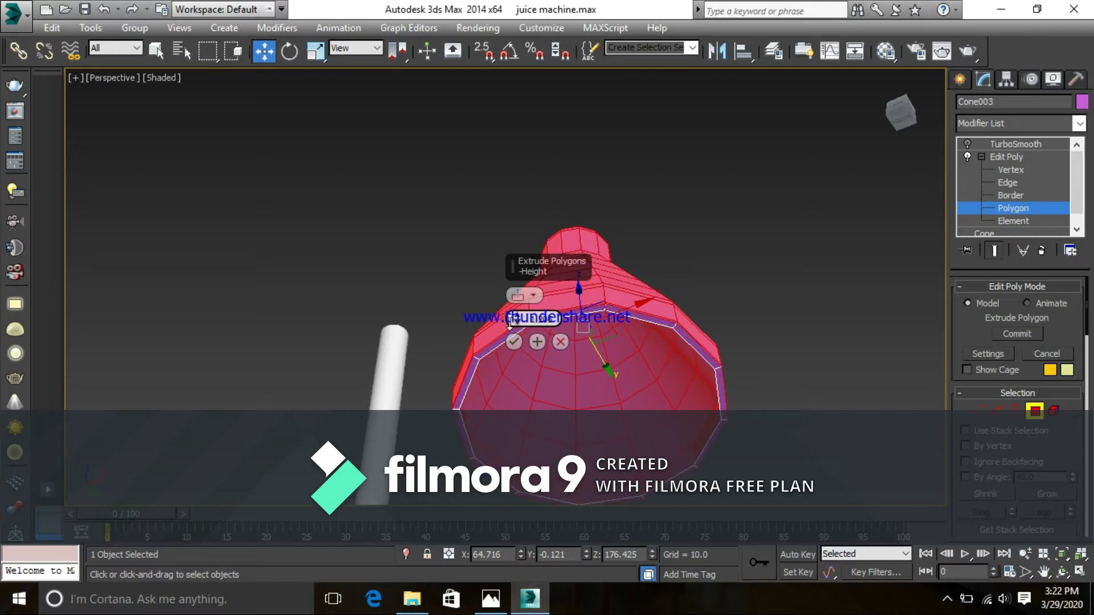
{"action": "left_click", "coordinate": [516, 343]}
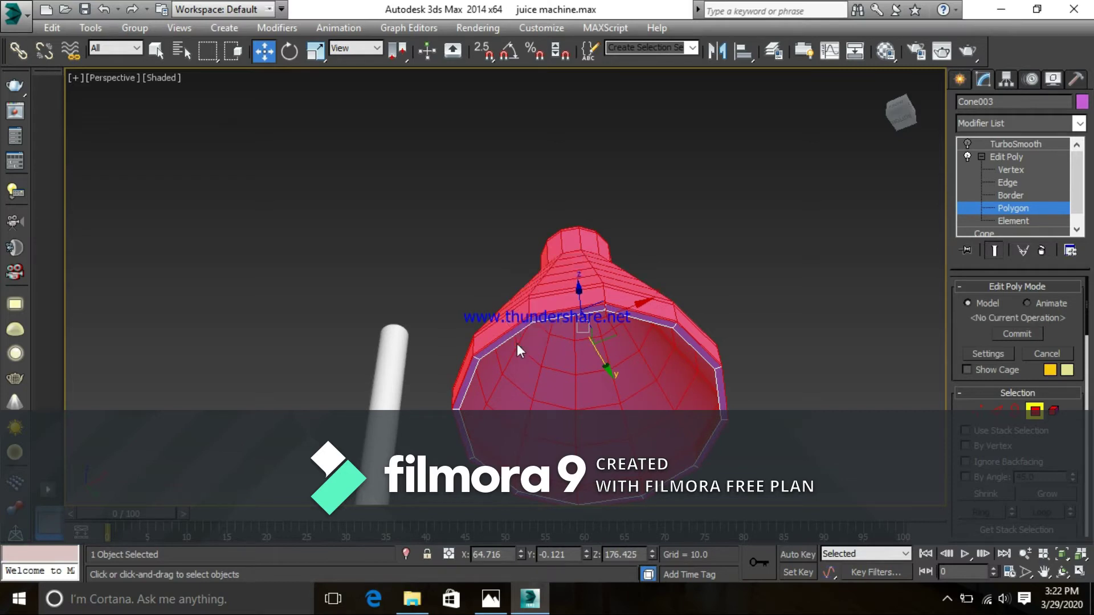
- Clear the polygon selection, examine the thickened cone's outside and hollow underside, and switch Edit Poly to edge selection
{"action": "left_click", "coordinate": [732, 266]}
{"action": "middle_click_drag", "start_coordinate": [761, 335], "coordinate": [657, 282], "text": "alt"}
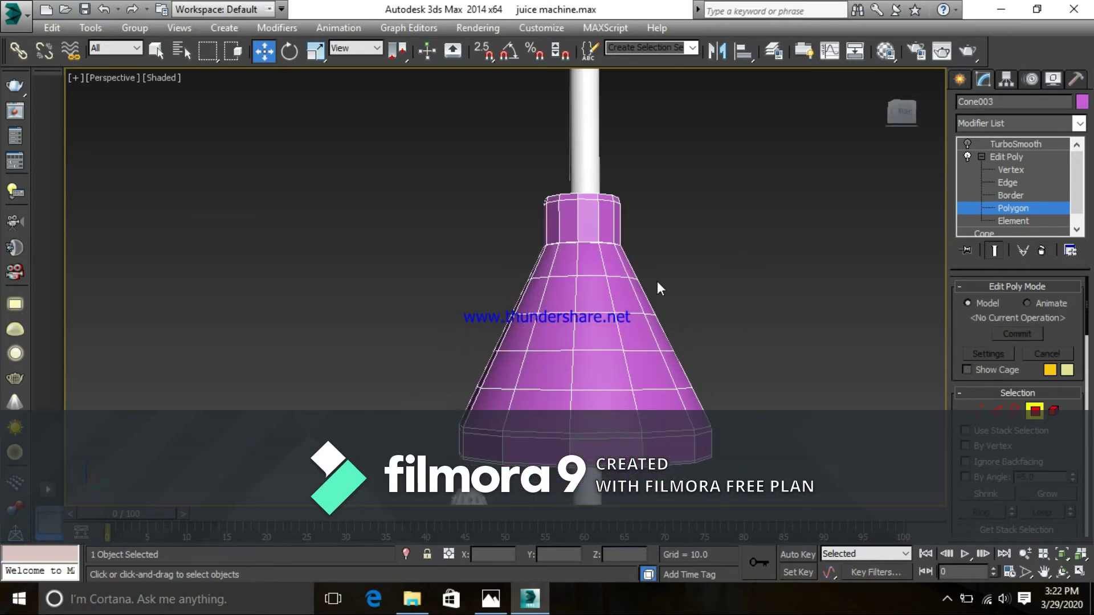
{"action": "scroll", "coordinate": [658, 308], "scroll_direction": "down", "scroll_amount": 5}
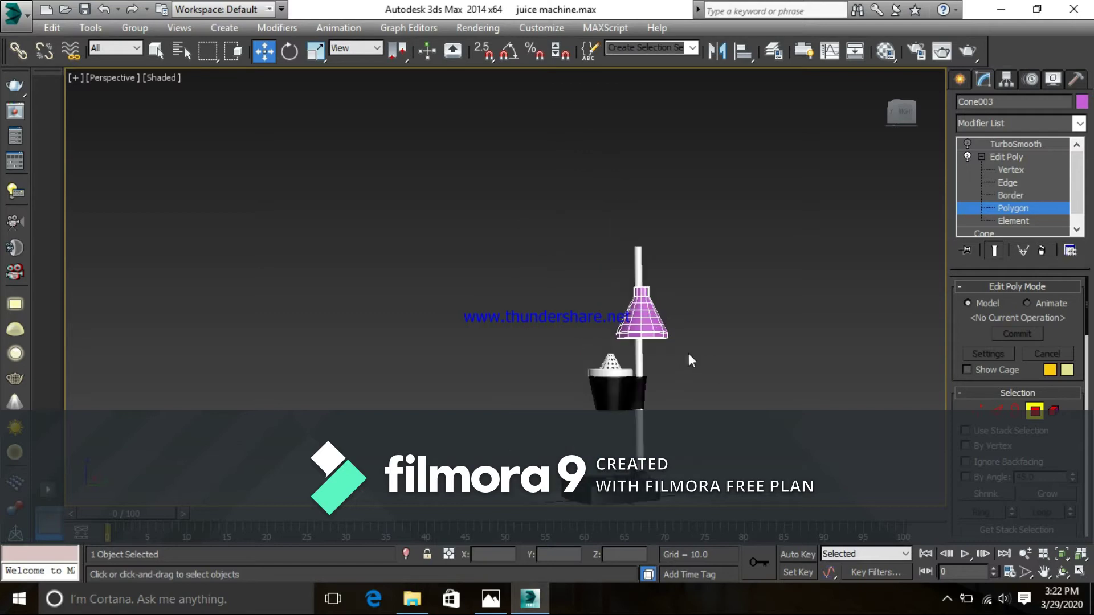
{"action": "scroll", "coordinate": [688, 353], "scroll_direction": "up", "scroll_amount": 4}
{"action": "scroll", "coordinate": [686, 349], "scroll_direction": "up", "scroll_amount": 2}
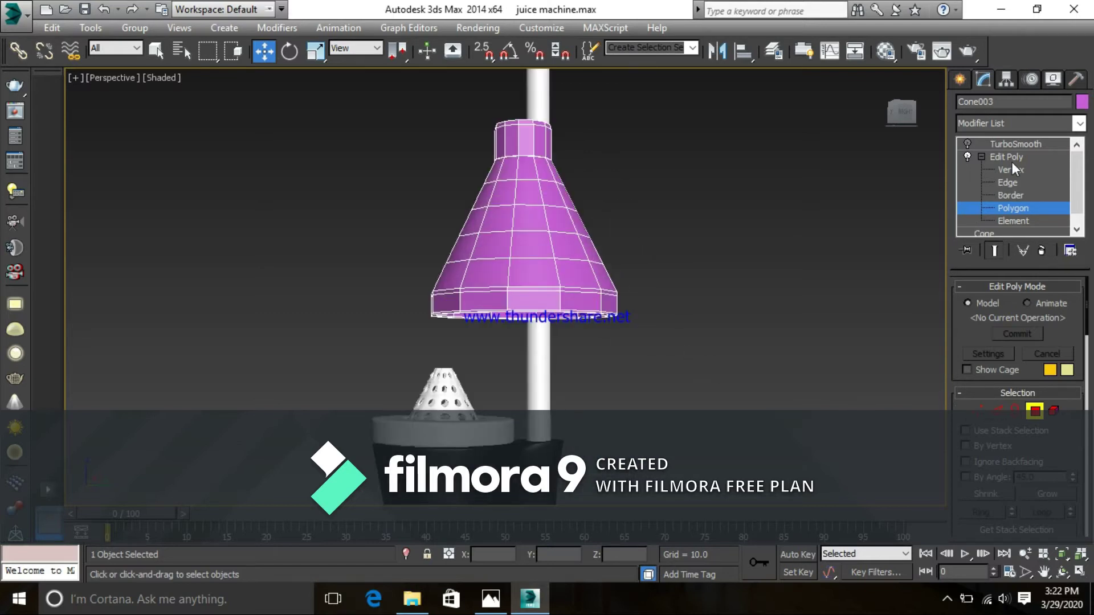
{"action": "left_click", "coordinate": [997, 154]}
{"action": "middle_click_drag", "start_coordinate": [758, 291], "coordinate": [678, 197], "text": "alt"}
{"action": "scroll", "coordinate": [539, 153], "scroll_direction": "up", "scroll_amount": 3}
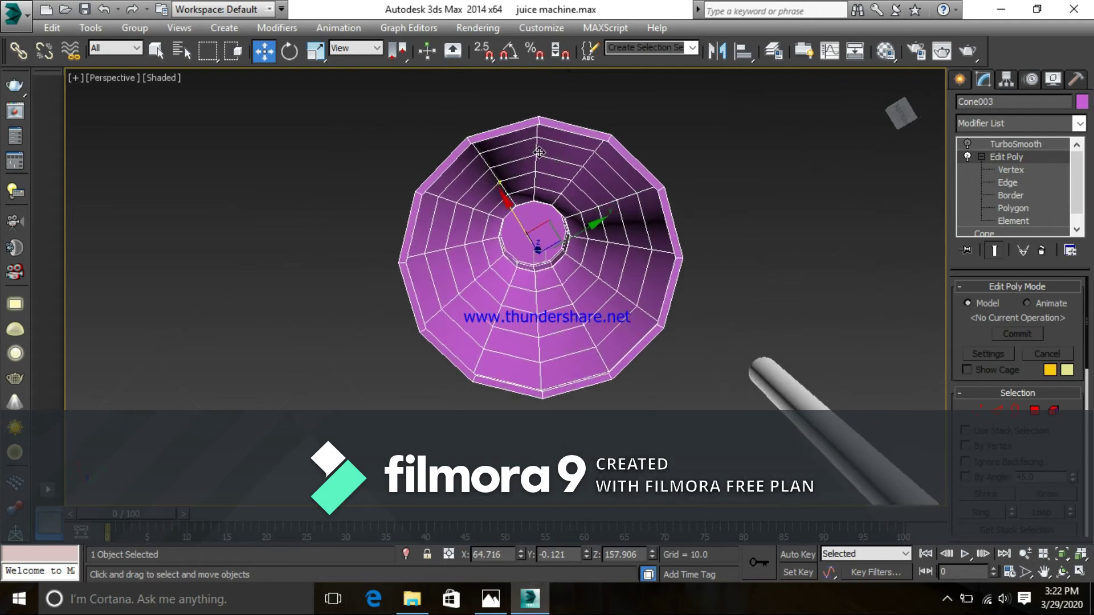
{"action": "middle_click_drag", "start_coordinate": [537, 171], "coordinate": [451, 284], "text": "alt"}
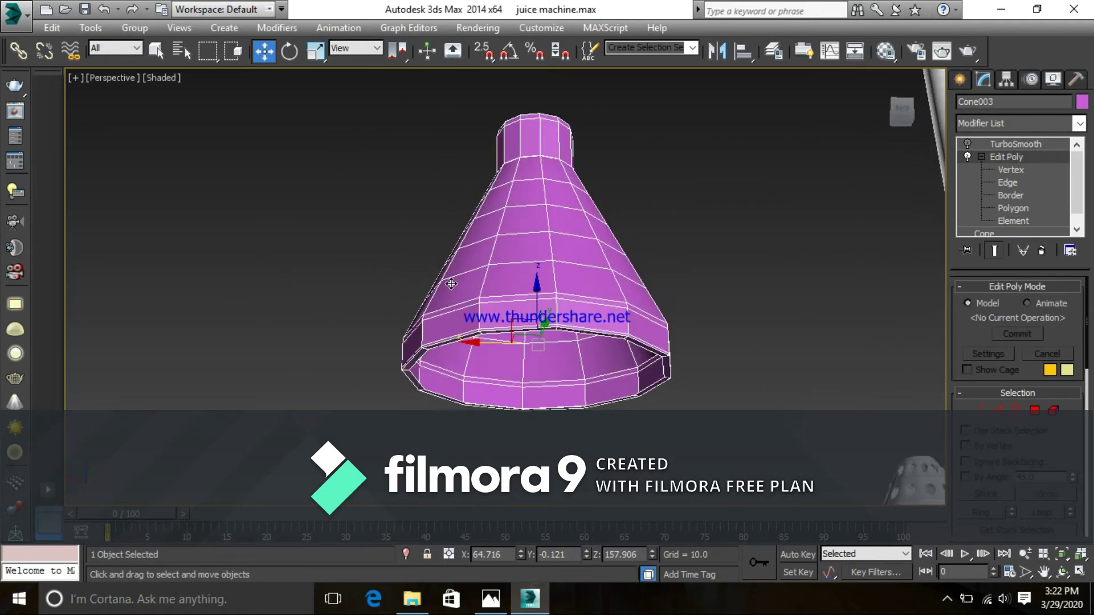
{"action": "scroll", "coordinate": [535, 350], "scroll_direction": "down", "scroll_amount": 1}
{"action": "middle_click_drag", "start_coordinate": [535, 349], "coordinate": [511, 394], "text": "alt"}
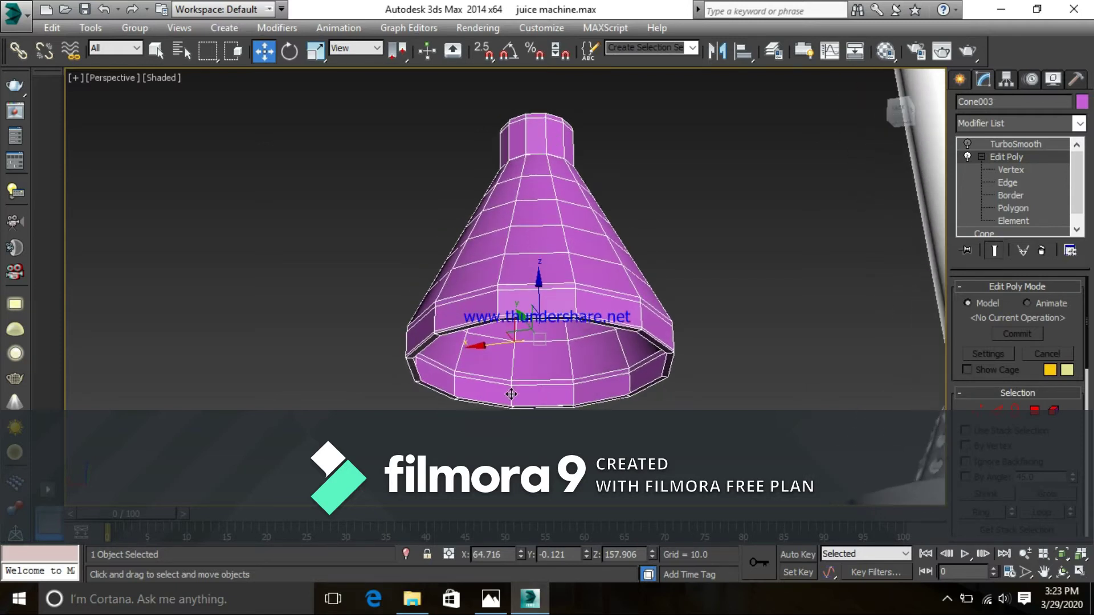
{"action": "left_click", "coordinate": [995, 410]}
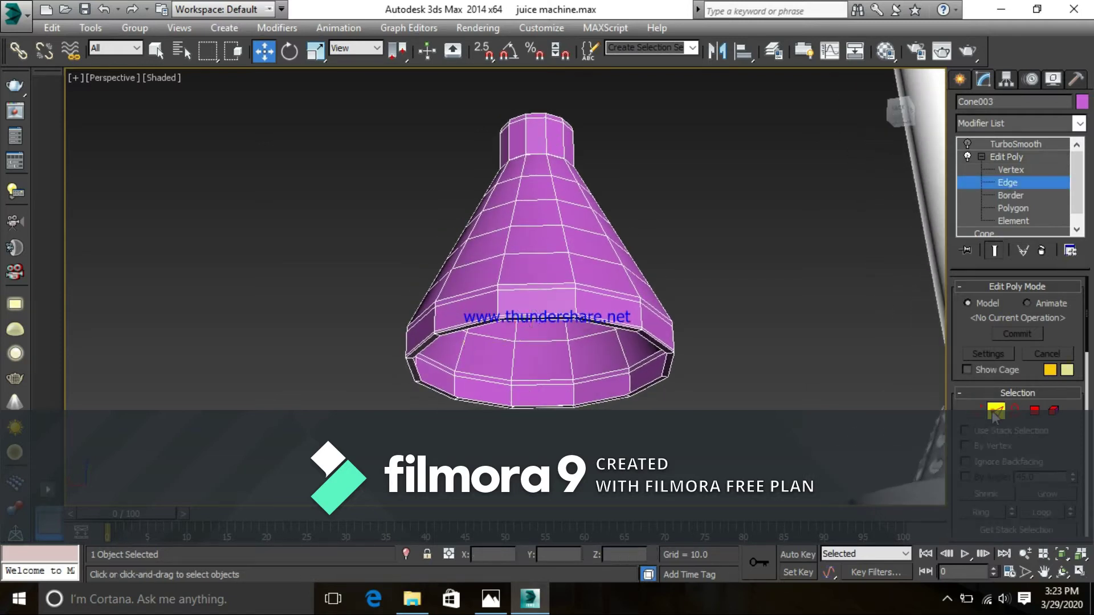
- Select all the vertical edges of the band around the cone's lower rim
{"action": "left_click", "coordinate": [564, 406]}
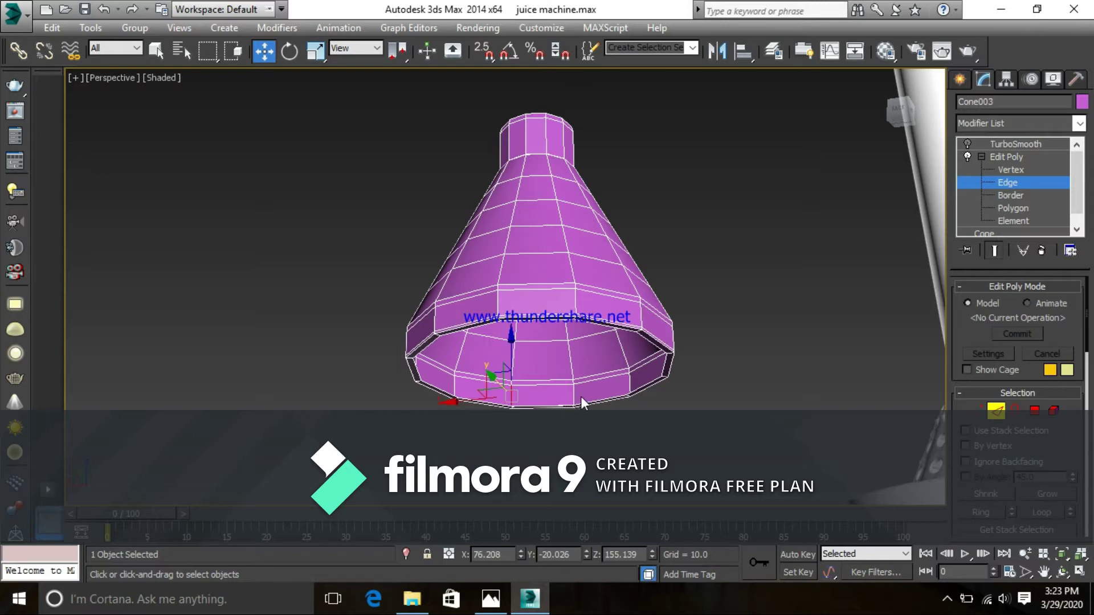
{"action": "left_click", "coordinate": [630, 387], "text": "ctrl"}
{"action": "left_click", "coordinate": [511, 392], "text": "ctrl"}
{"action": "left_click", "coordinate": [456, 391], "text": "ctrl"}
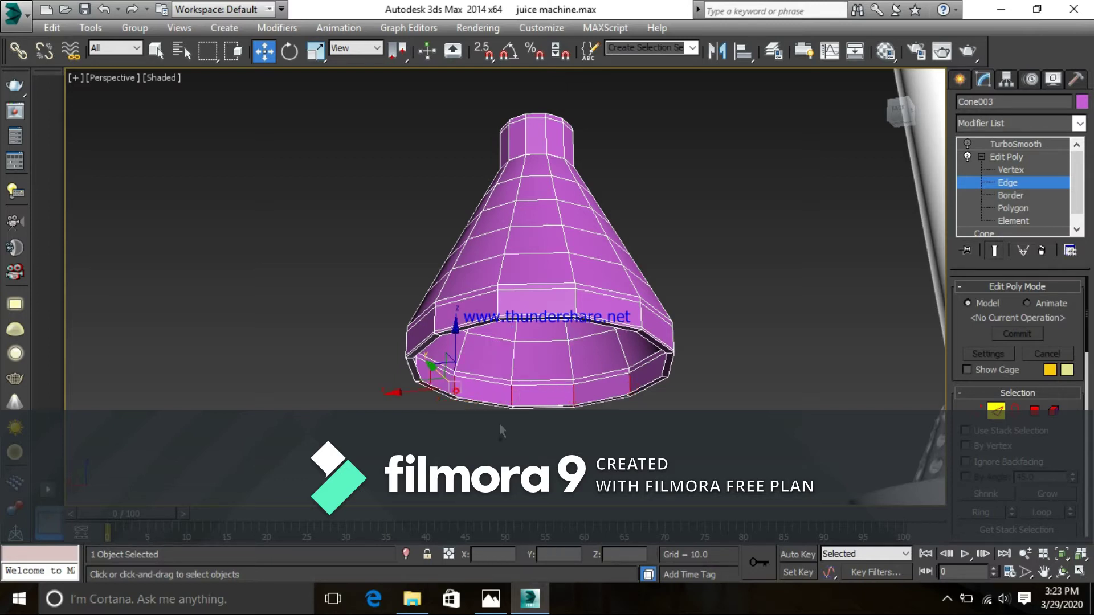
{"action": "middle_click_drag", "start_coordinate": [592, 430], "coordinate": [508, 401], "text": "alt"}
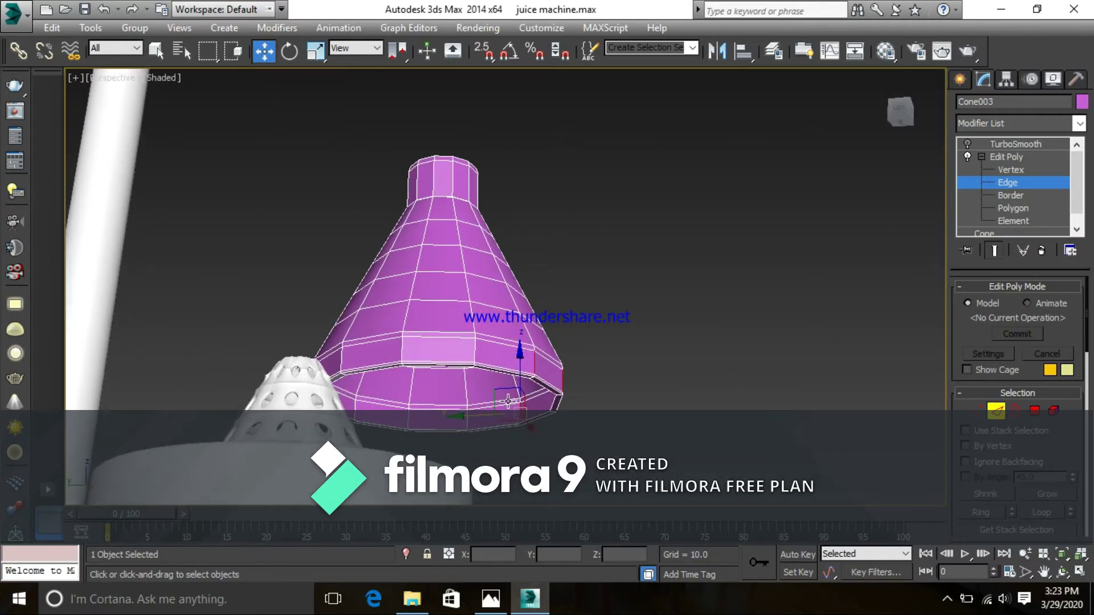
{"action": "left_click", "coordinate": [467, 424], "text": "ctrl"}
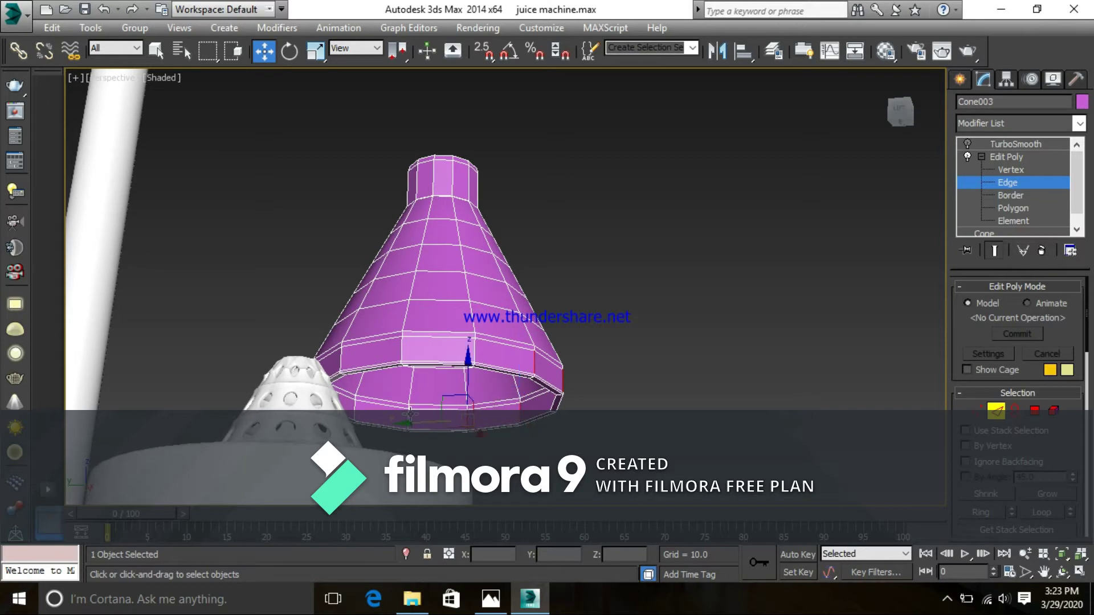
{"action": "middle_click_drag", "start_coordinate": [547, 415], "coordinate": [466, 430], "text": "alt"}
{"action": "left_click", "coordinate": [394, 432], "text": "ctrl"}
{"action": "left_click", "coordinate": [346, 423], "text": "ctrl"}
{"action": "middle_click_drag", "start_coordinate": [537, 420], "coordinate": [448, 428], "text": "alt"}
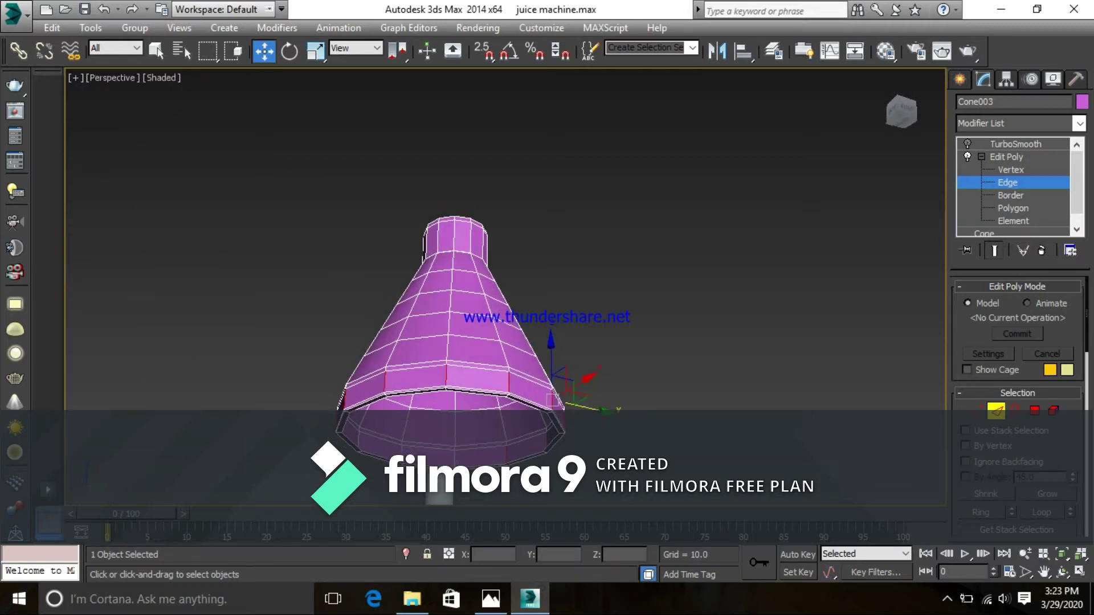
{"action": "left_click", "coordinate": [455, 460], "text": "ctrl"}
{"action": "left_click", "coordinate": [402, 454], "text": "ctrl"}
{"action": "left_click", "coordinate": [358, 439], "text": "ctrl"}
{"action": "middle_click_drag", "start_coordinate": [450, 462], "coordinate": [257, 455], "text": "alt"}
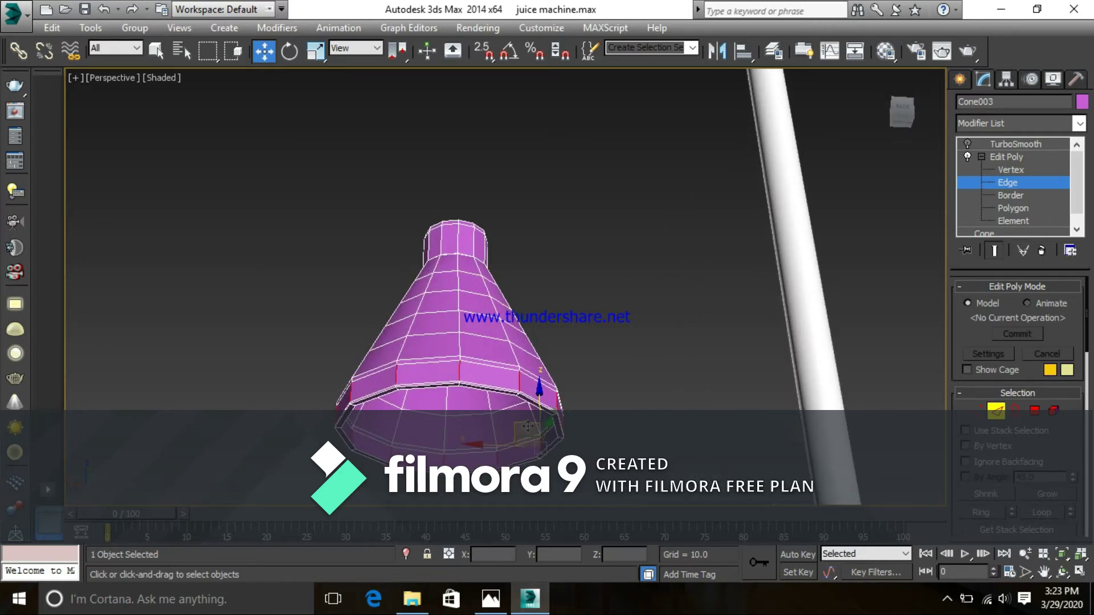
- Connect the lower band's selected vertical edges with 2 segments
{"action": "right_click", "coordinate": [523, 350]}
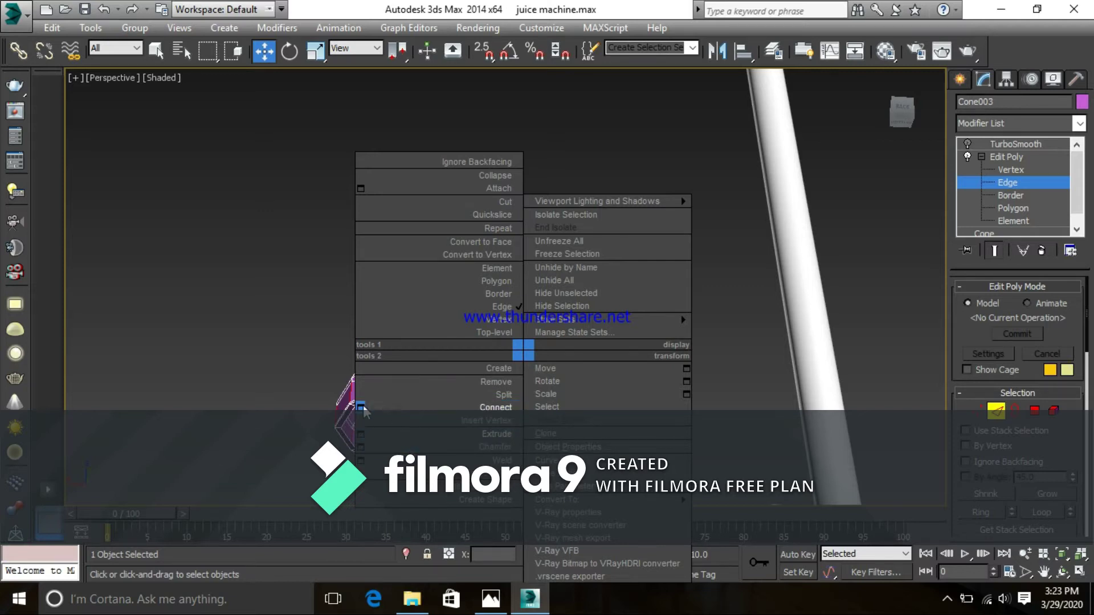
{"action": "left_click", "coordinate": [361, 408]}
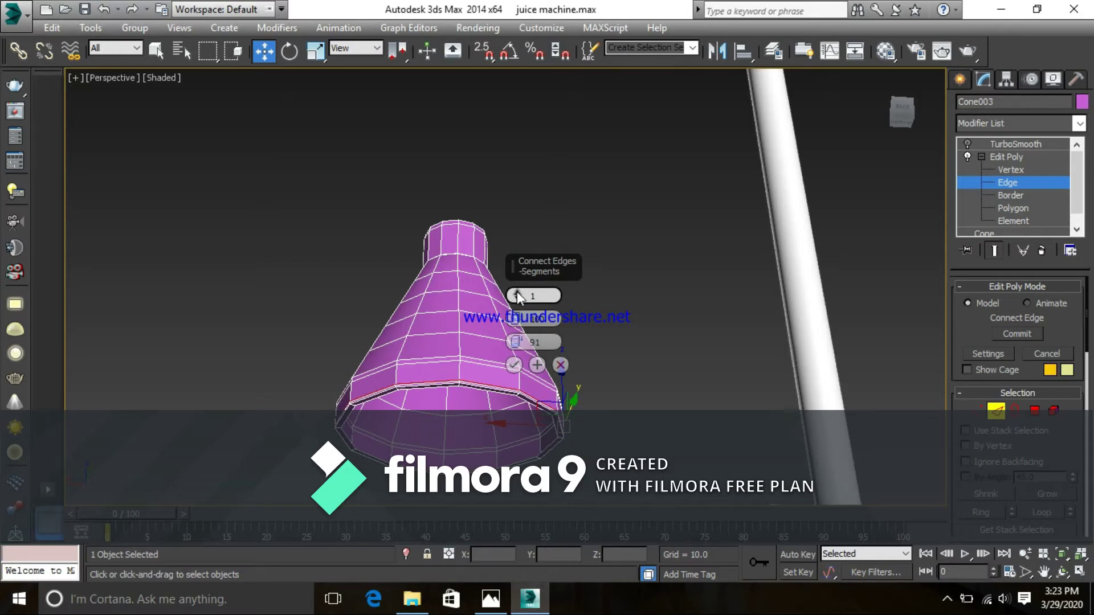
{"action": "left_click", "coordinate": [517, 292]}
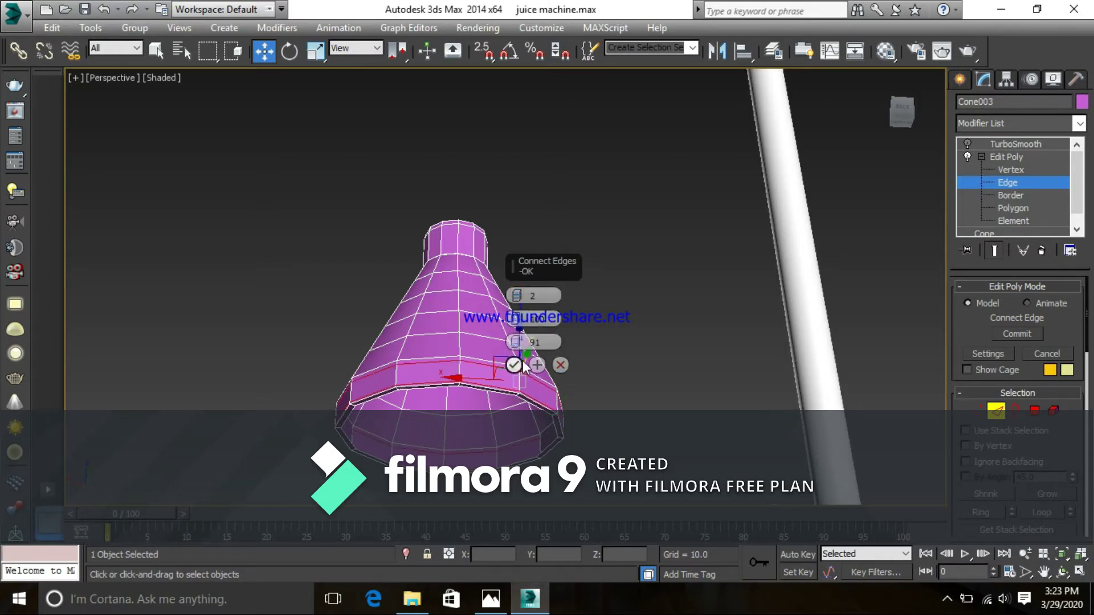
- Adjust the connection's pinch and set its slide to 133 to position the support loops on the lower band, then apply it
{"action": "left_click", "coordinate": [518, 323]}
{"action": "left_click", "coordinate": [519, 324]}
{"action": "mouse_move", "coordinate": [520, 328]}
{"action": "left_mouse_down"}
{"action": "mouse_move", "coordinate": [527, 388]}
{"action": "mouse_move", "coordinate": [538, 273]}
{"action": "mouse_move", "coordinate": [543, 327]}
{"action": "mouse_move", "coordinate": [519, 328]}
{"action": "mouse_move", "coordinate": [529, 402]}
{"action": "left_mouse_up"}
{"action": "mouse_move", "coordinate": [516, 345]}
{"action": "left_mouse_down"}
{"action": "mouse_move", "coordinate": [528, 399]}
{"action": "mouse_move", "coordinate": [519, 362]}
{"action": "left_mouse_up"}
{"action": "middle_click_drag", "start_coordinate": [369, 462], "coordinate": [407, 414], "text": "alt"}
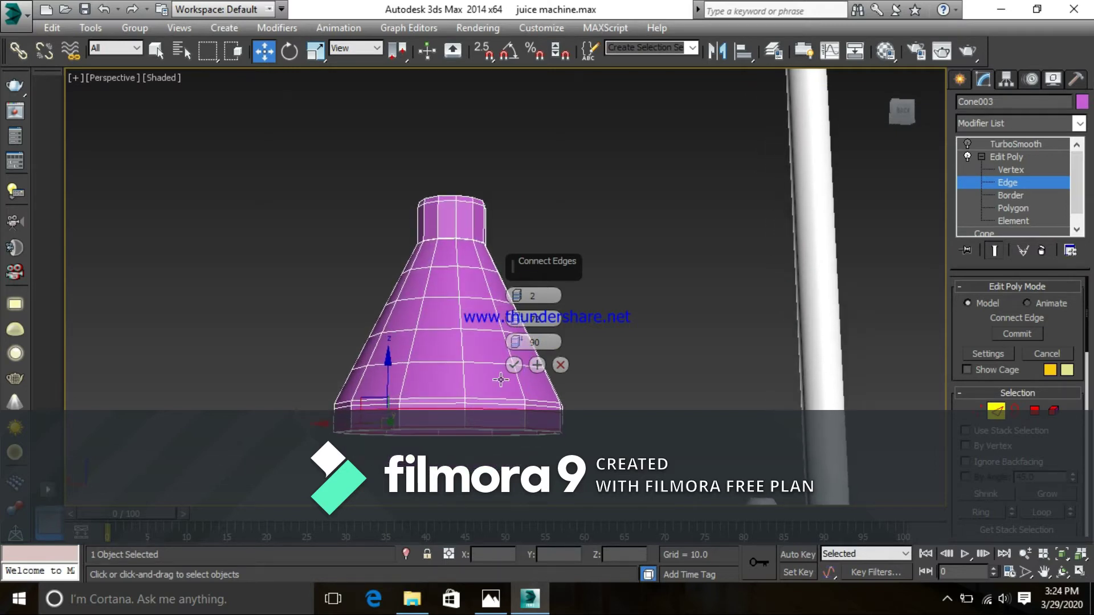
{"action": "left_click", "coordinate": [902, 110]}
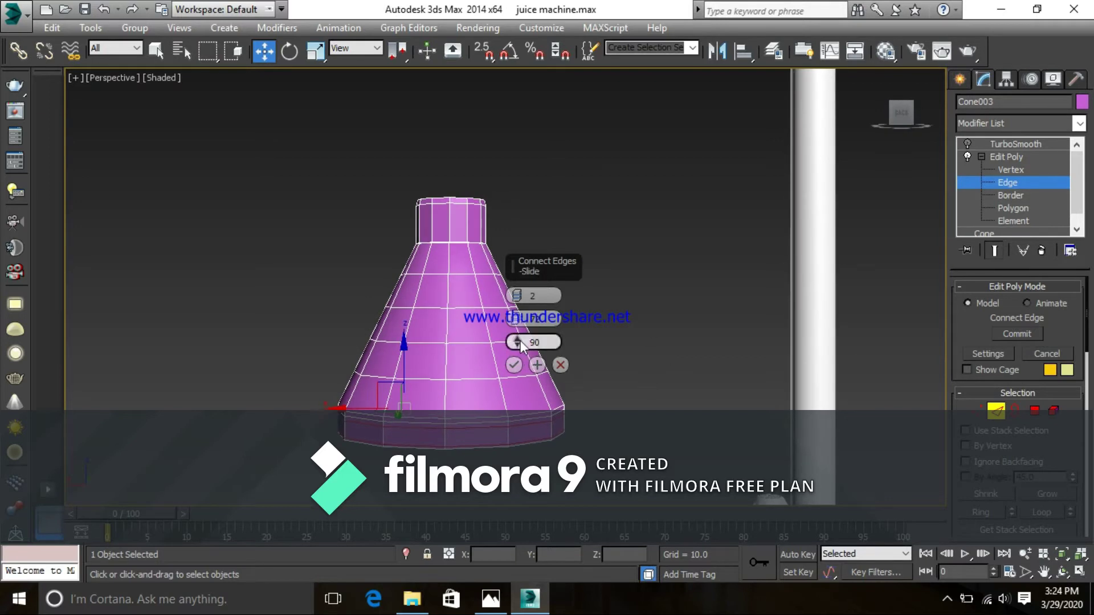
{"action": "left_click_drag", "start_coordinate": [517, 341], "coordinate": [548, 217]}
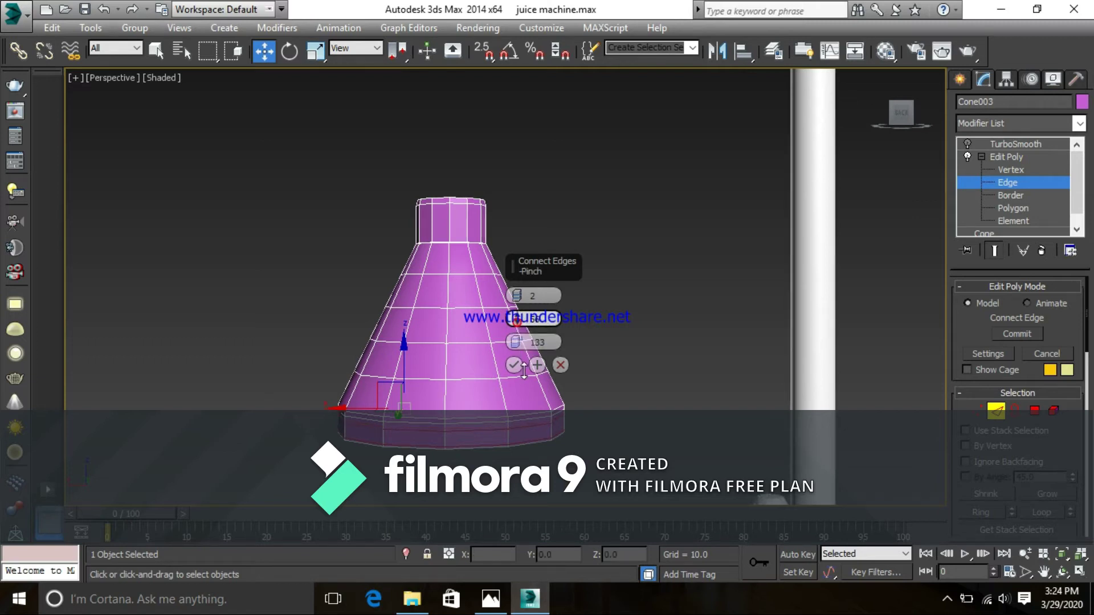
{"action": "left_click_drag", "start_coordinate": [518, 304], "coordinate": [517, 288]}
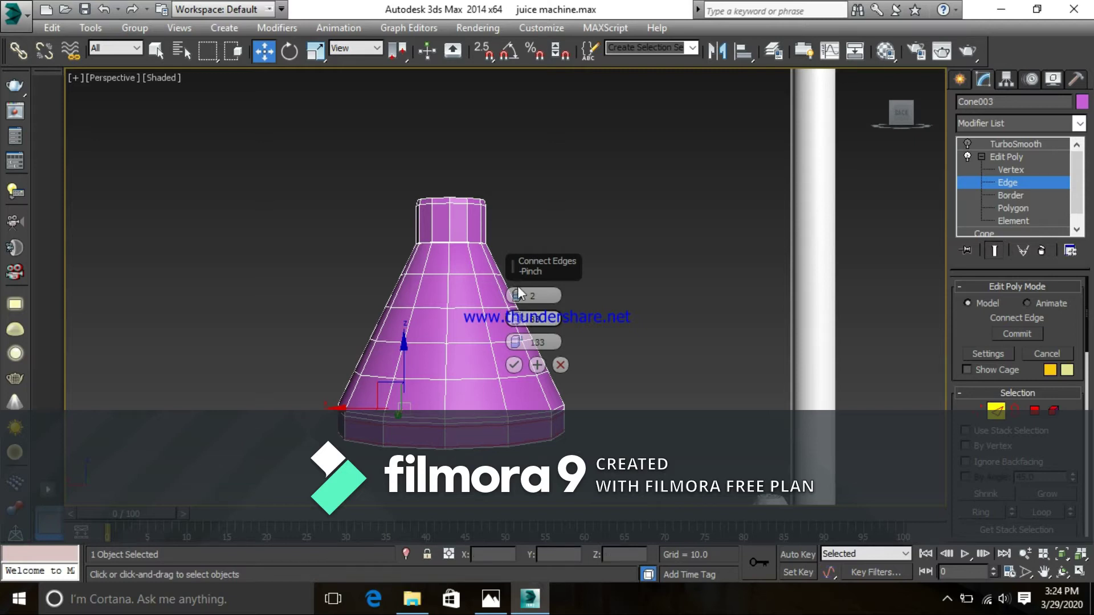
{"action": "left_click", "coordinate": [513, 366]}
- Select all the short edges crossing the wall thickness of the rim on the cone's underside
{"action": "middle_click_drag", "start_coordinate": [671, 412], "coordinate": [688, 278], "text": "alt"}
{"action": "scroll", "coordinate": [515, 278], "scroll_direction": "up", "scroll_amount": 4}
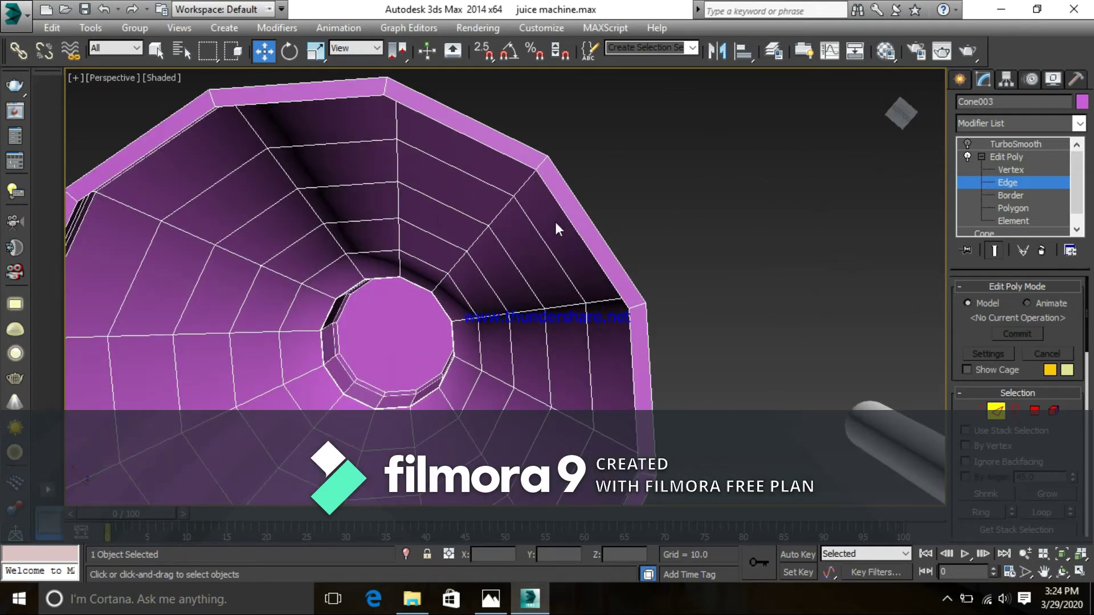
{"action": "left_click", "coordinate": [540, 164]}
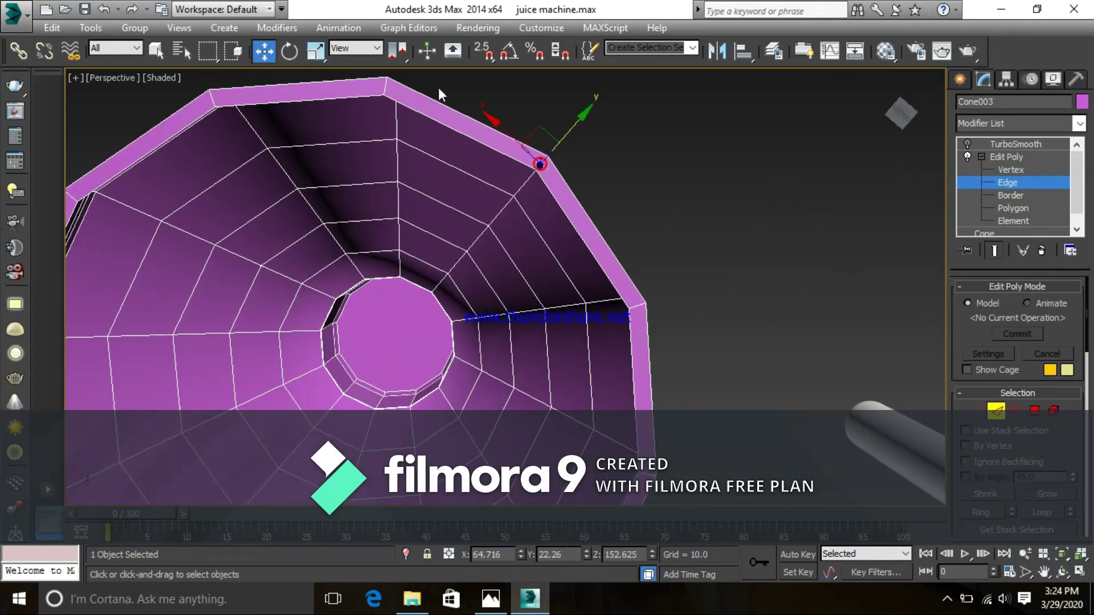
{"action": "left_click", "coordinate": [385, 89], "text": "ctrl"}
{"action": "left_click", "coordinate": [213, 102], "text": "ctrl"}
{"action": "middle_click_drag", "start_coordinate": [223, 181], "coordinate": [310, 197]}
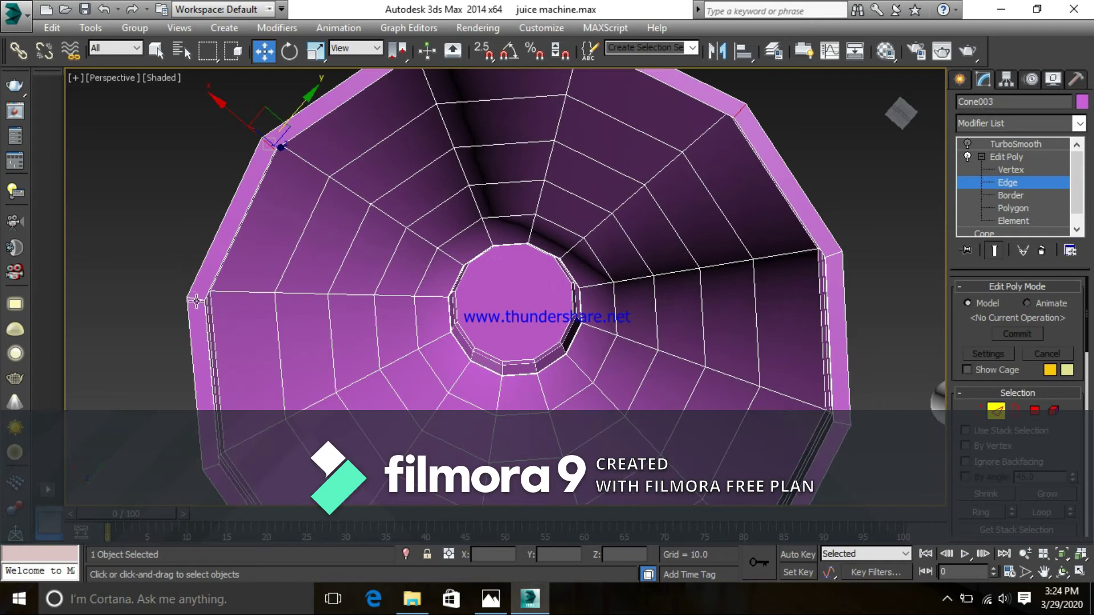
{"action": "middle_click_drag", "start_coordinate": [265, 336], "coordinate": [243, 253]}
{"action": "left_click", "coordinate": [168, 359]}
{"action": "middle_click_drag", "start_coordinate": [266, 496], "coordinate": [323, 348], "text": "alt"}
{"action": "scroll", "coordinate": [323, 349], "scroll_direction": "down", "scroll_amount": 2}
{"action": "scroll", "coordinate": [341, 391], "scroll_direction": "up", "scroll_amount": 2}
{"action": "left_click", "coordinate": [353, 437]}
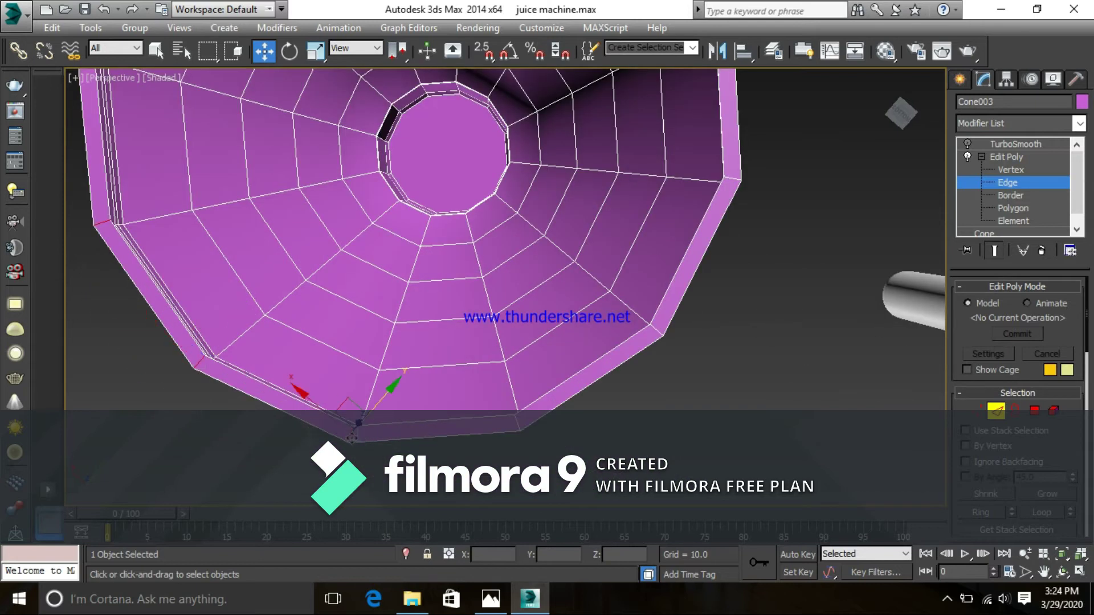
{"action": "left_click", "coordinate": [519, 423]}
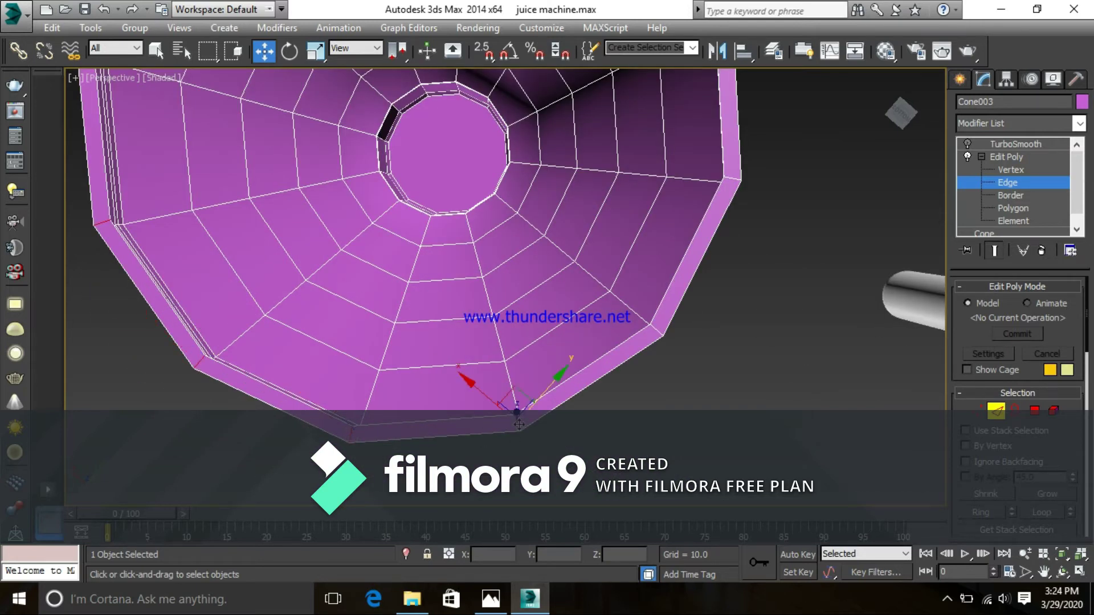
{"action": "left_click", "coordinate": [657, 328]}
{"action": "left_click", "coordinate": [738, 177]}
{"action": "middle_click_drag", "start_coordinate": [738, 177], "coordinate": [735, 250], "text": "alt"}
{"action": "left_click", "coordinate": [711, 180], "text": "ctrl"}
{"action": "left_click", "coordinate": [655, 204], "text": "ctrl"}
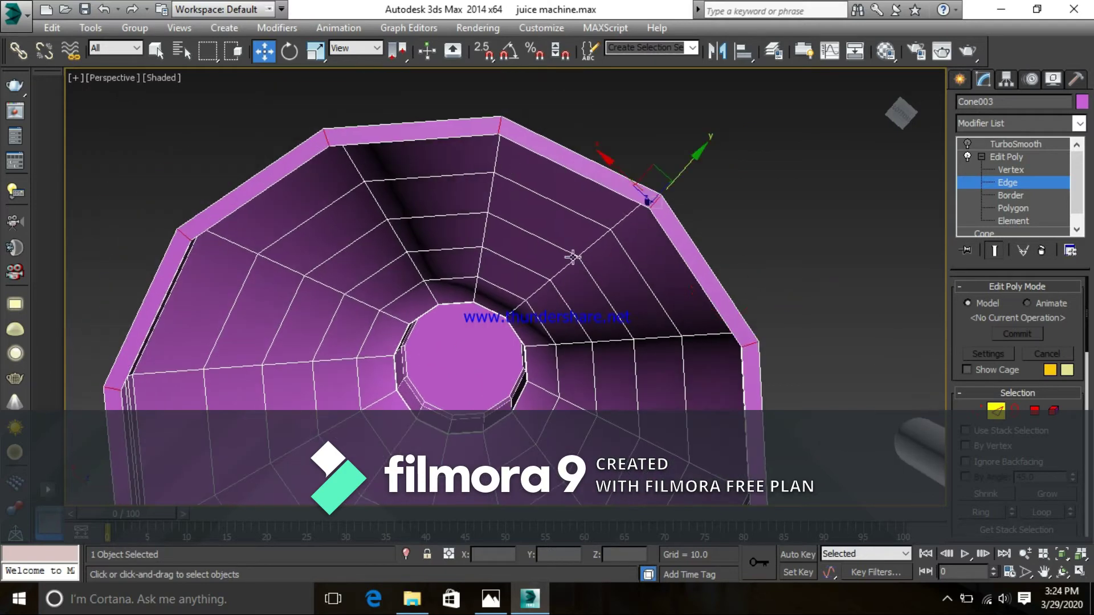
- Connect the rim's selected thickness edges with 2 segments
{"action": "right_click", "coordinate": [553, 252]}
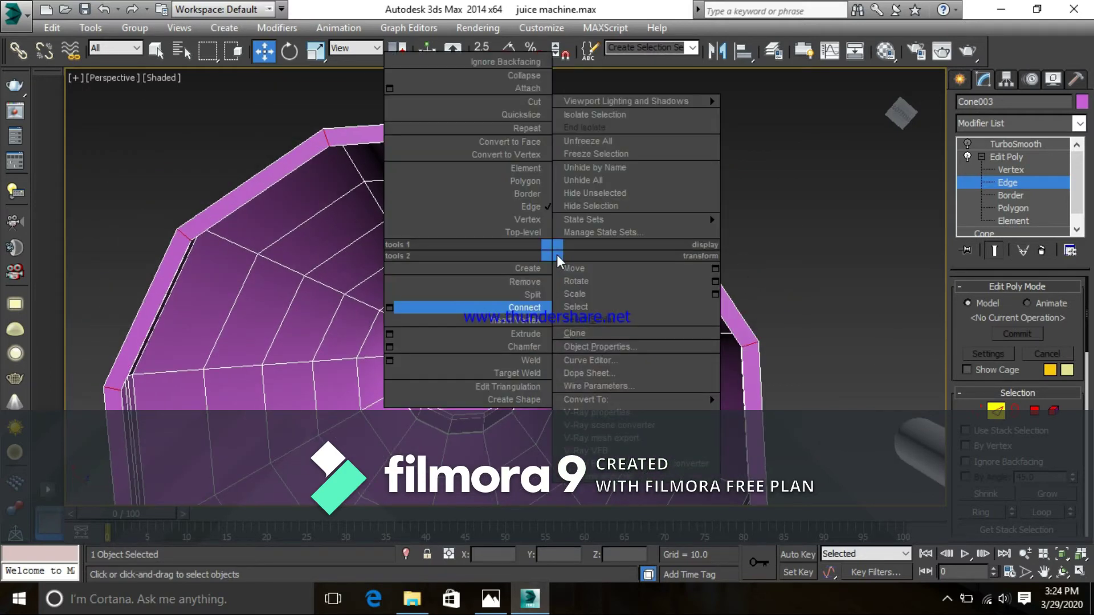
{"action": "left_click", "coordinate": [389, 307]}
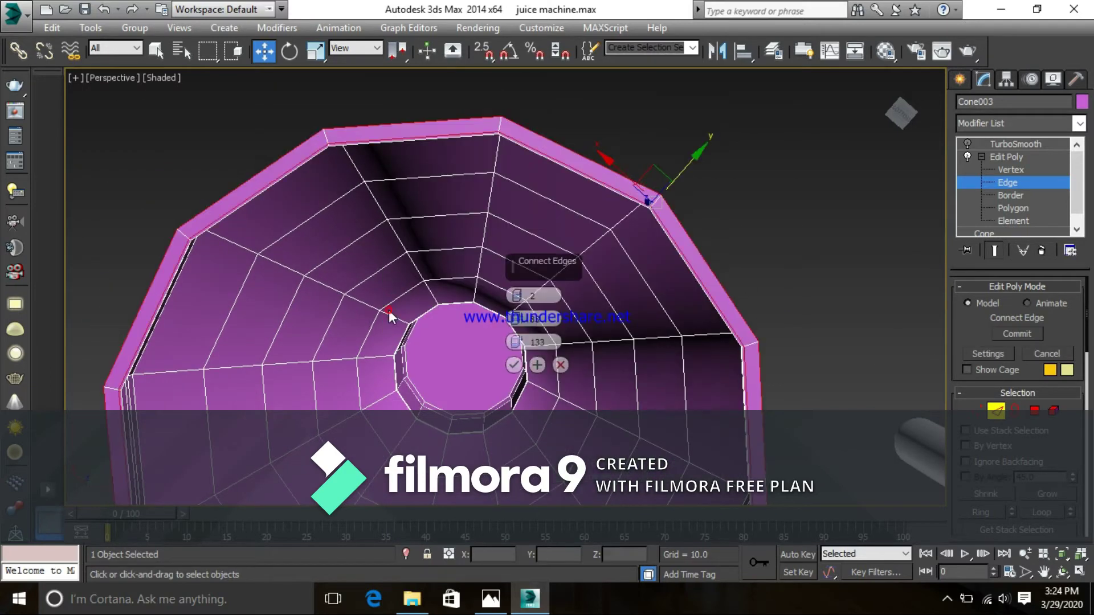
{"action": "left_click", "coordinate": [517, 297]}
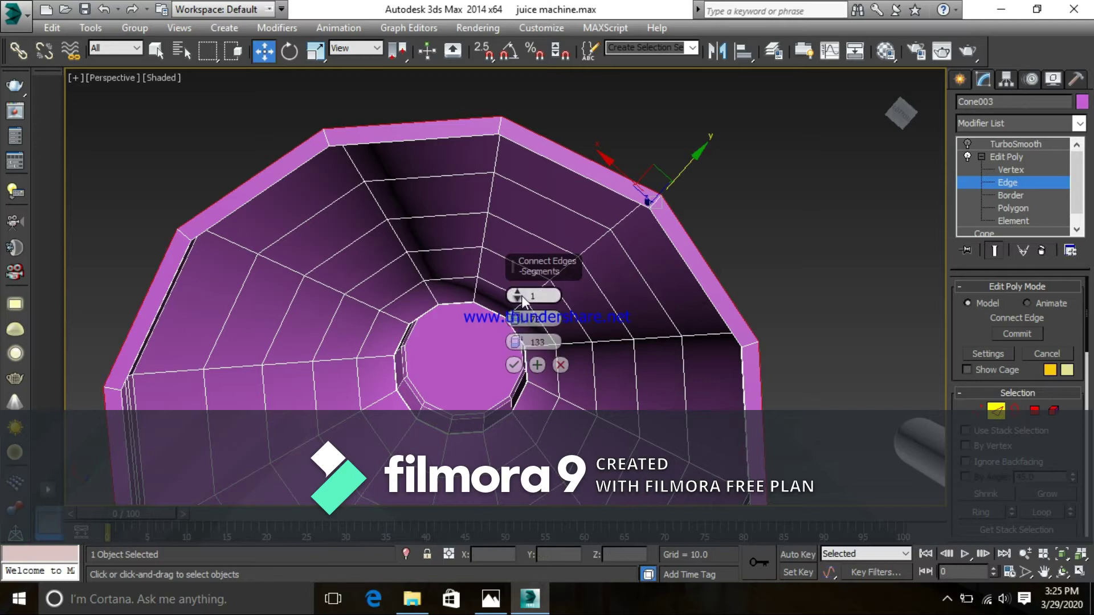
{"action": "left_click", "coordinate": [518, 292]}
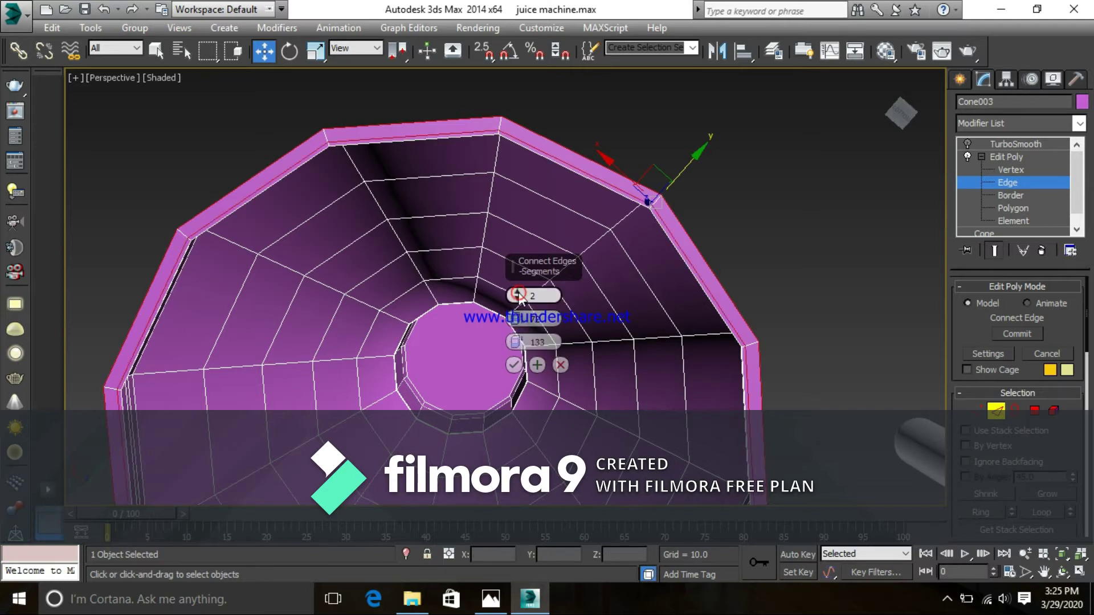
- Set the rim connection's slide to 0, adjust its pinch to place the loops near both rim borders, and apply it
{"action": "left_click_drag", "start_coordinate": [518, 323], "coordinate": [523, 279]}
{"action": "left_click_drag", "start_coordinate": [520, 343], "coordinate": [527, 436]}
{"action": "left_click_drag", "start_coordinate": [525, 491], "coordinate": [471, 171]}
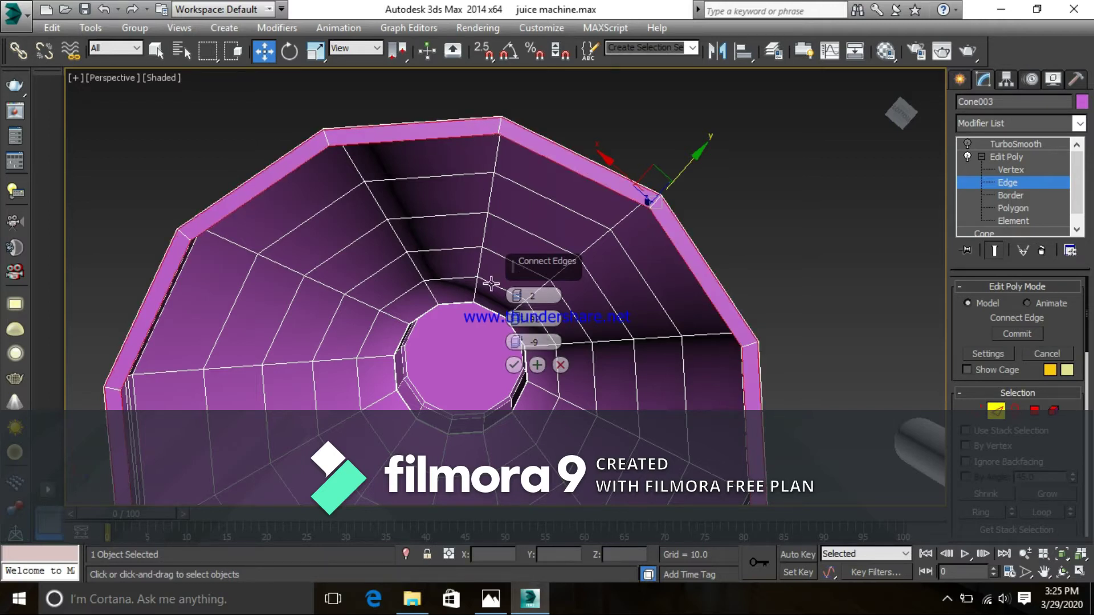
{"action": "left_click_drag", "start_coordinate": [518, 321], "coordinate": [530, 356]}
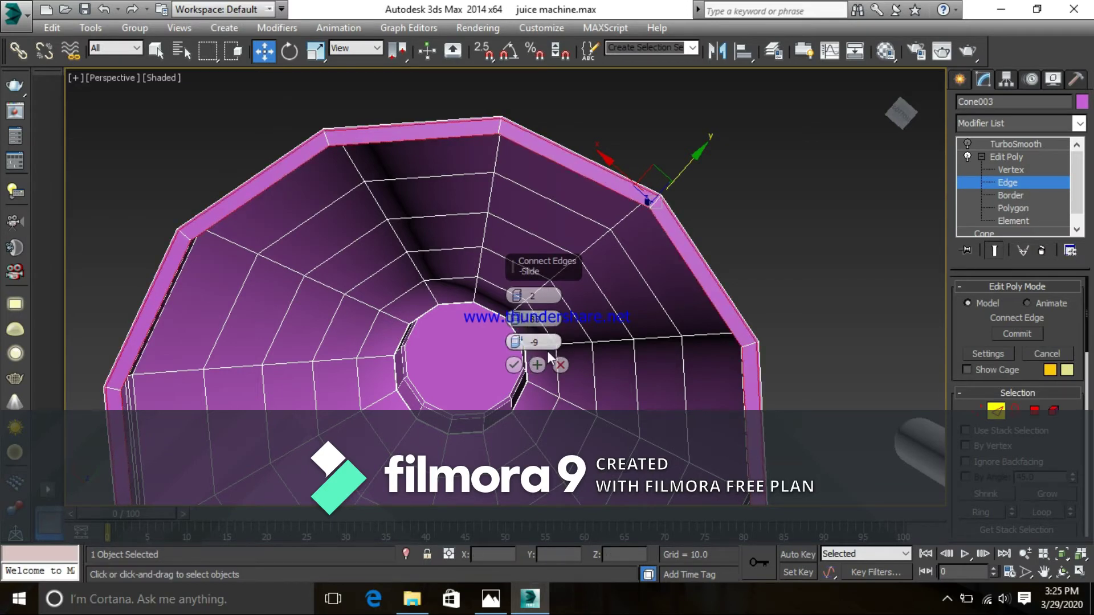
{"action": "left_click_drag", "start_coordinate": [518, 347], "coordinate": [519, 305]}
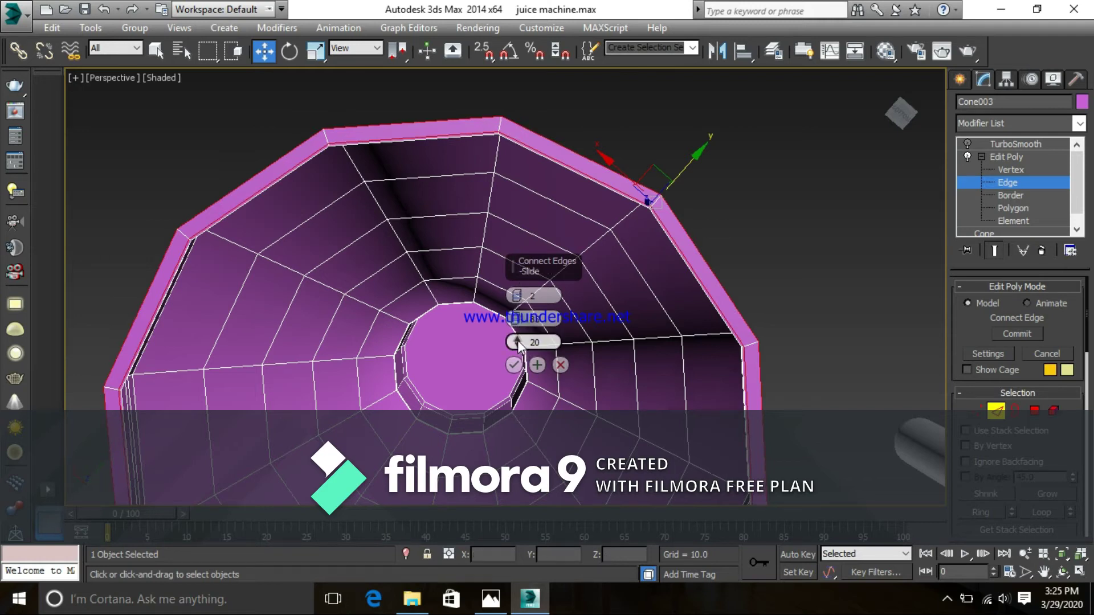
{"action": "left_click_drag", "start_coordinate": [515, 323], "coordinate": [534, 392]}
{"action": "left_click_drag", "start_coordinate": [517, 321], "coordinate": [534, 402]}
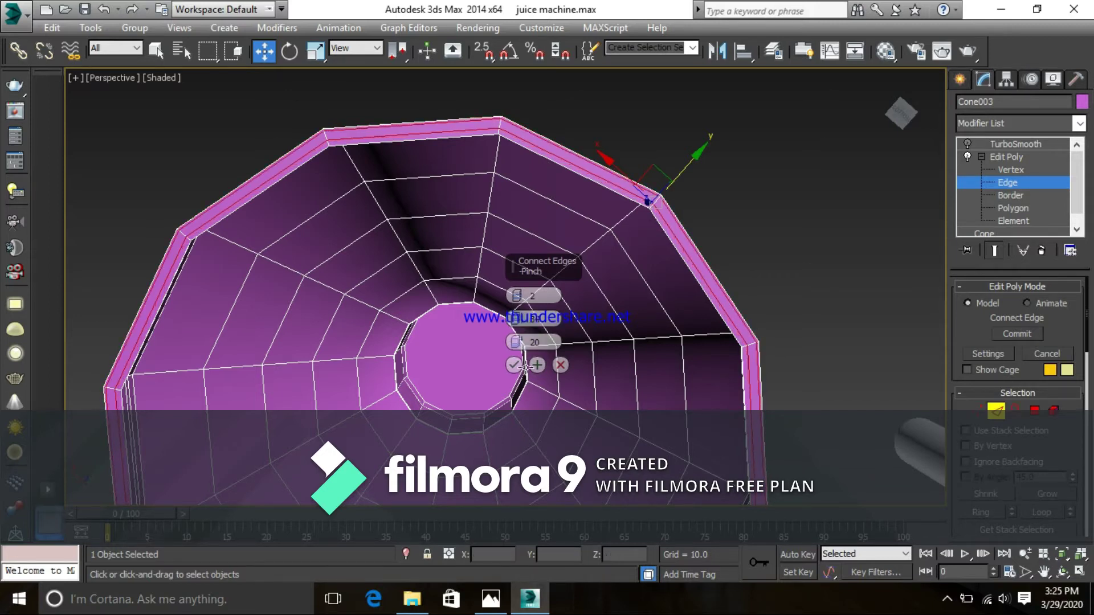
{"action": "left_click_drag", "start_coordinate": [515, 344], "coordinate": [539, 408]}
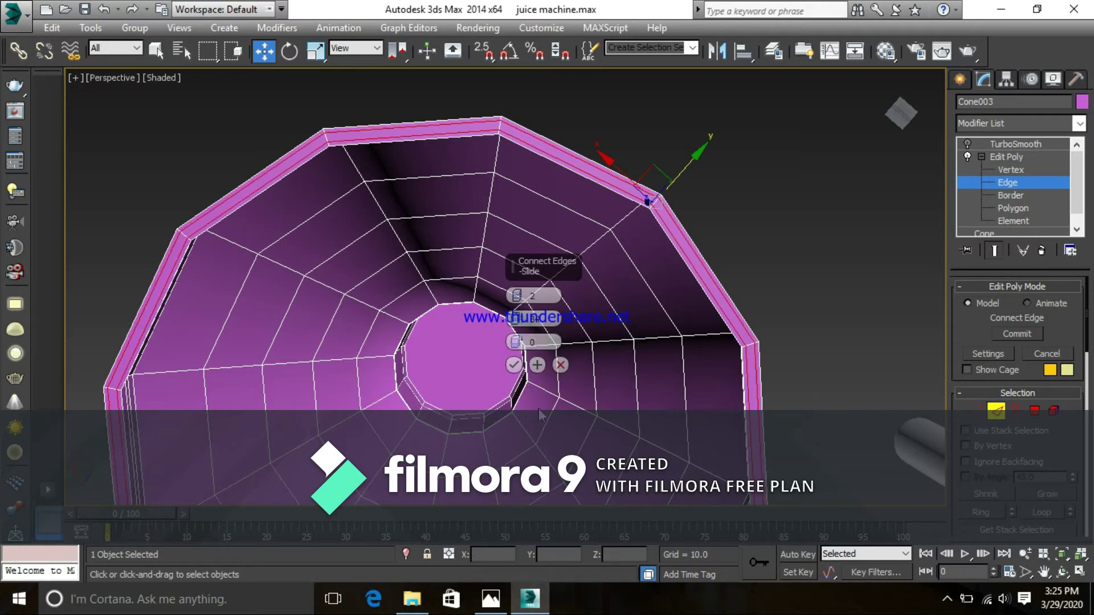
{"action": "left_click_drag", "start_coordinate": [517, 320], "coordinate": [515, 244]}
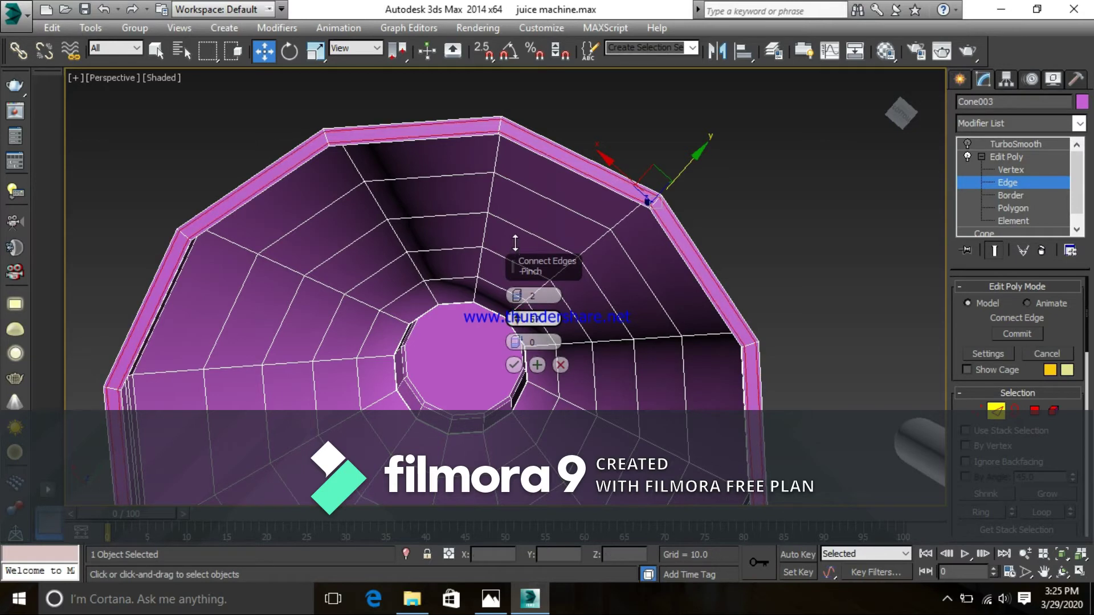
{"action": "left_click", "coordinate": [514, 365]}
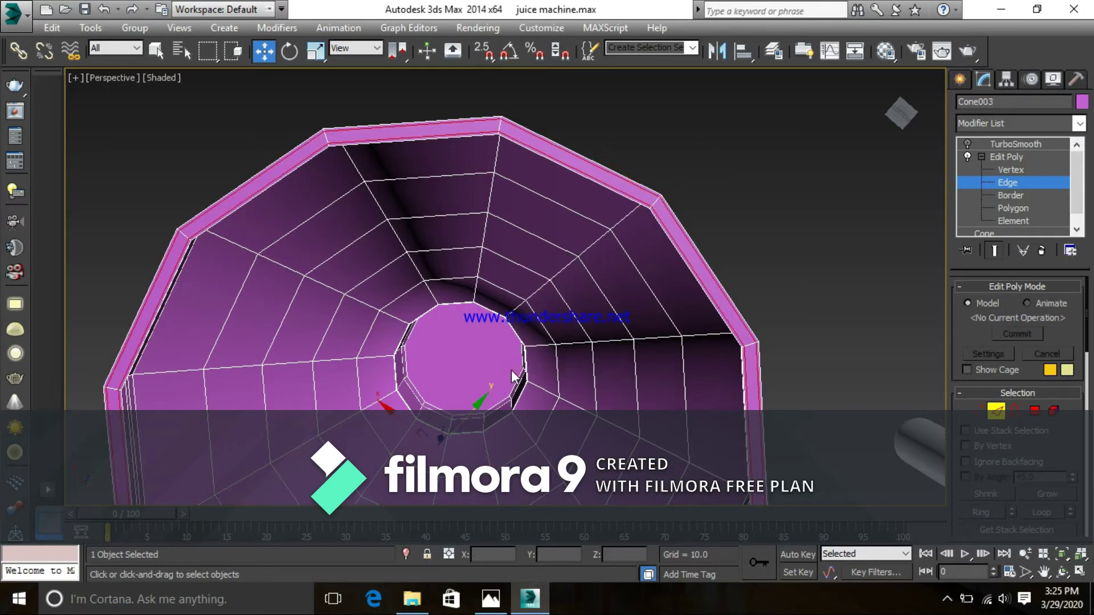
- Clear the edge selection and compare the cone's shape with the juicer reference image in Photos
{"action": "left_click", "coordinate": [750, 279]}
{"action": "middle_click_drag", "start_coordinate": [775, 208], "coordinate": [677, 304], "text": "alt"}
{"action": "scroll", "coordinate": [707, 186], "scroll_direction": "down", "scroll_amount": 4}
{"action": "key", "text": "alt+Tab"}
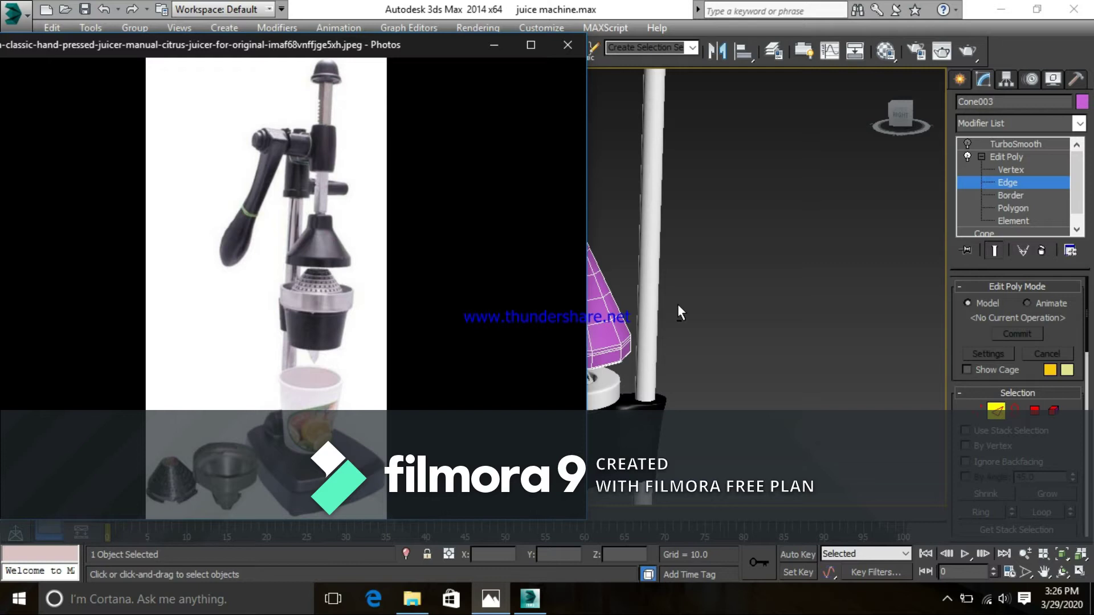
{"action": "left_click", "coordinate": [678, 304]}
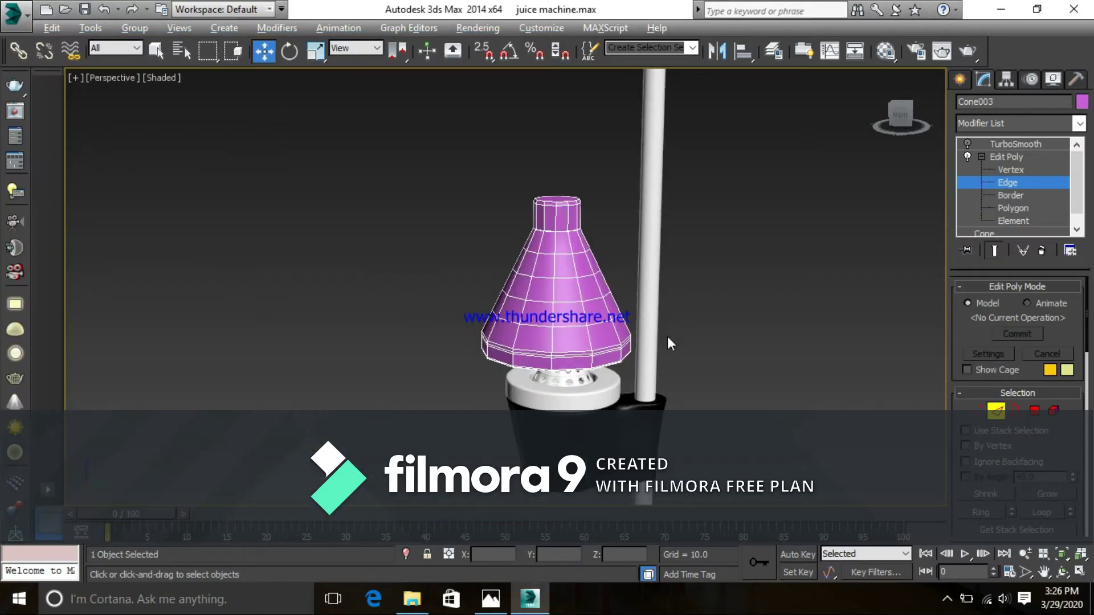
- Switch to the four-view layout, leave edge selection and go to the cone's TurboSmooth level
{"action": "key", "text": "alt+w"}
{"action": "left_click", "coordinate": [631, 230]}
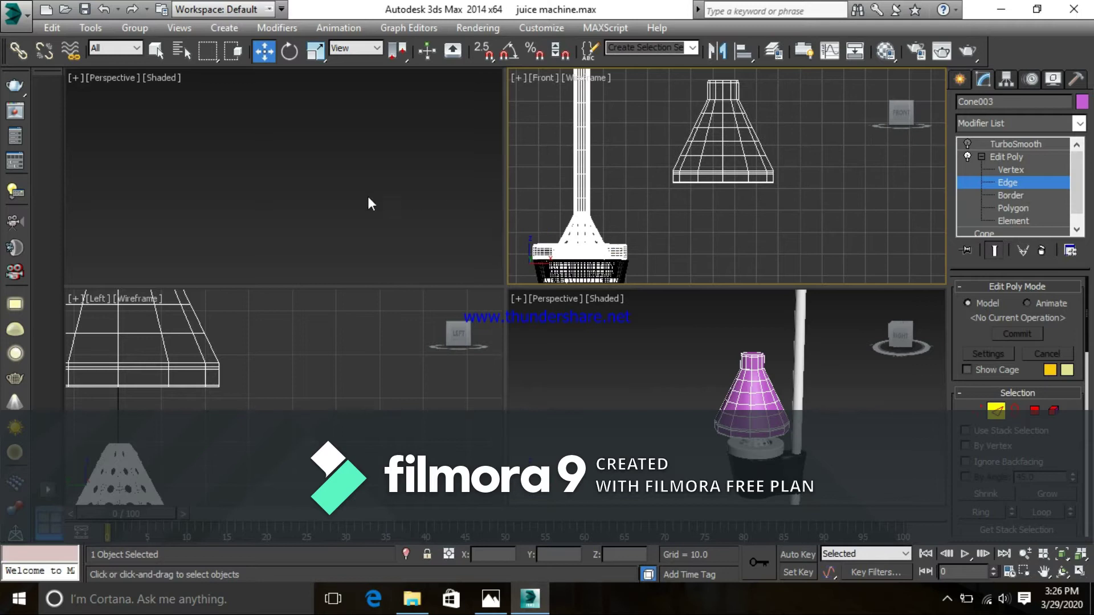
{"action": "left_click", "coordinate": [368, 198]}
{"action": "scroll", "coordinate": [355, 234], "scroll_direction": "down", "scroll_amount": 4}
{"action": "middle_click_drag", "start_coordinate": [355, 233], "coordinate": [370, 257]}
{"action": "scroll", "coordinate": [371, 202], "scroll_direction": "up", "scroll_amount": 5}
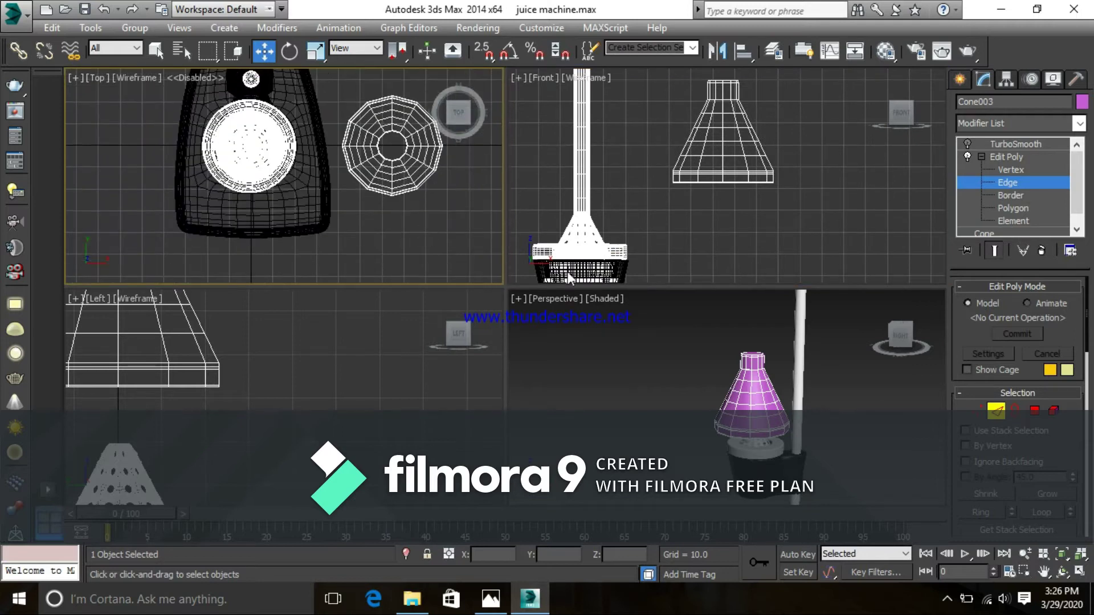
{"action": "left_click", "coordinate": [1007, 157]}
{"action": "left_click", "coordinate": [998, 144]}
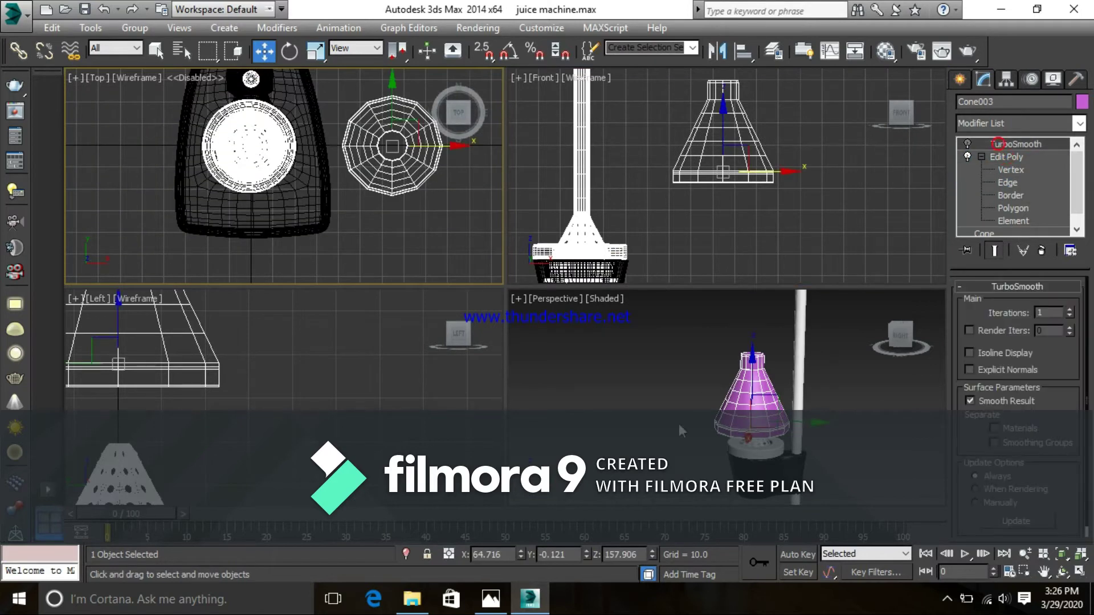
- Turn on the cone's TurboSmooth, inspect the smoothed neck in the perspective view, and set the iterations to 2
{"action": "left_click", "coordinate": [966, 142]}
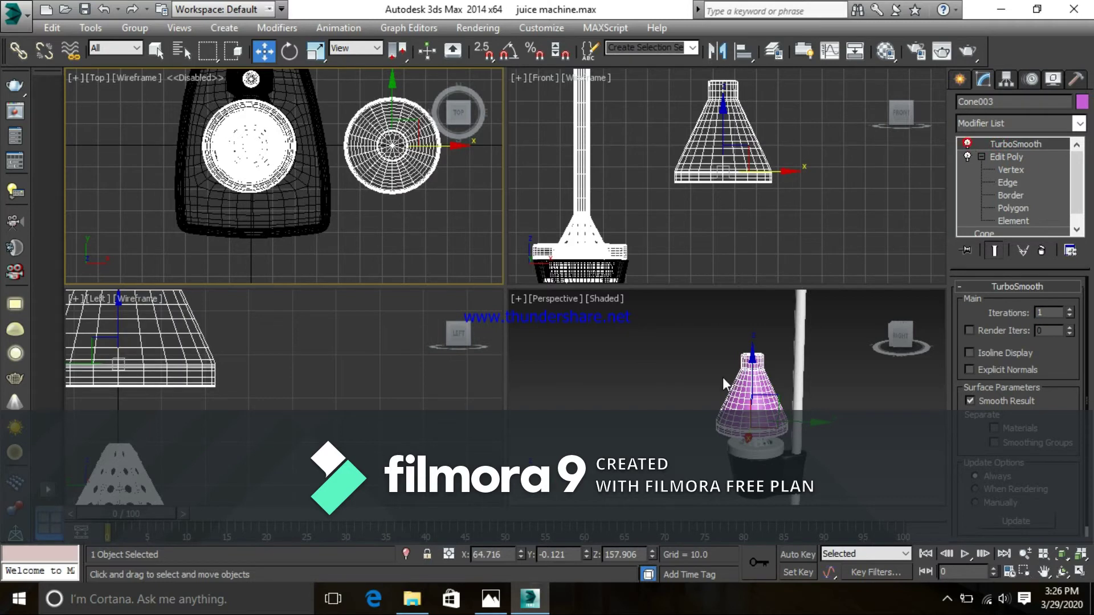
{"action": "left_click", "coordinate": [723, 377]}
{"action": "left_click", "coordinate": [759, 407]}
{"action": "scroll", "coordinate": [764, 388], "scroll_direction": "up", "scroll_amount": 6}
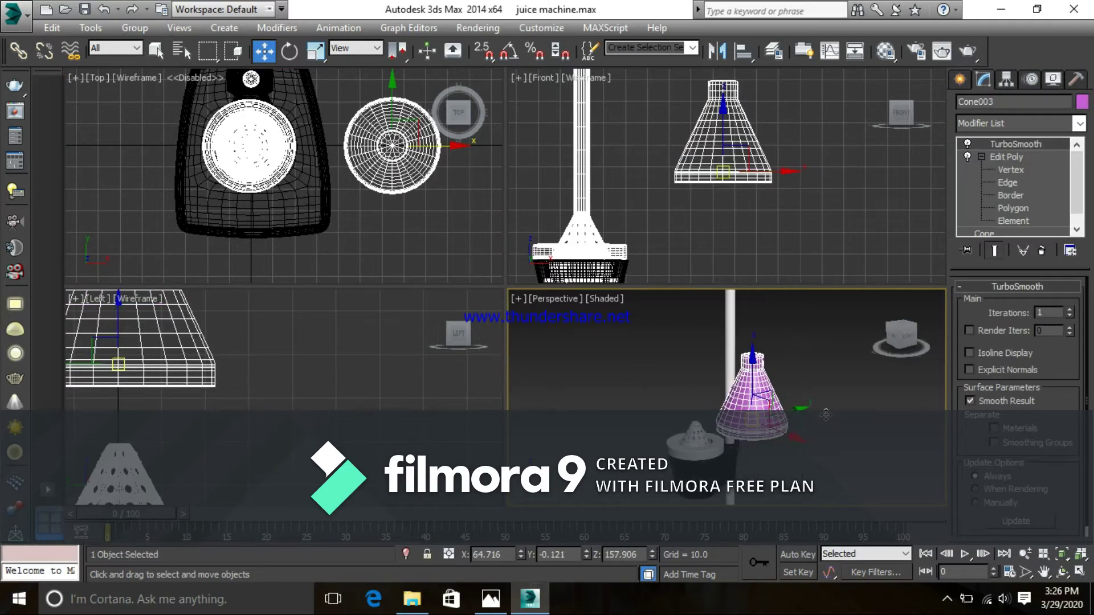
{"action": "scroll", "coordinate": [766, 358], "scroll_direction": "up", "scroll_amount": 1}
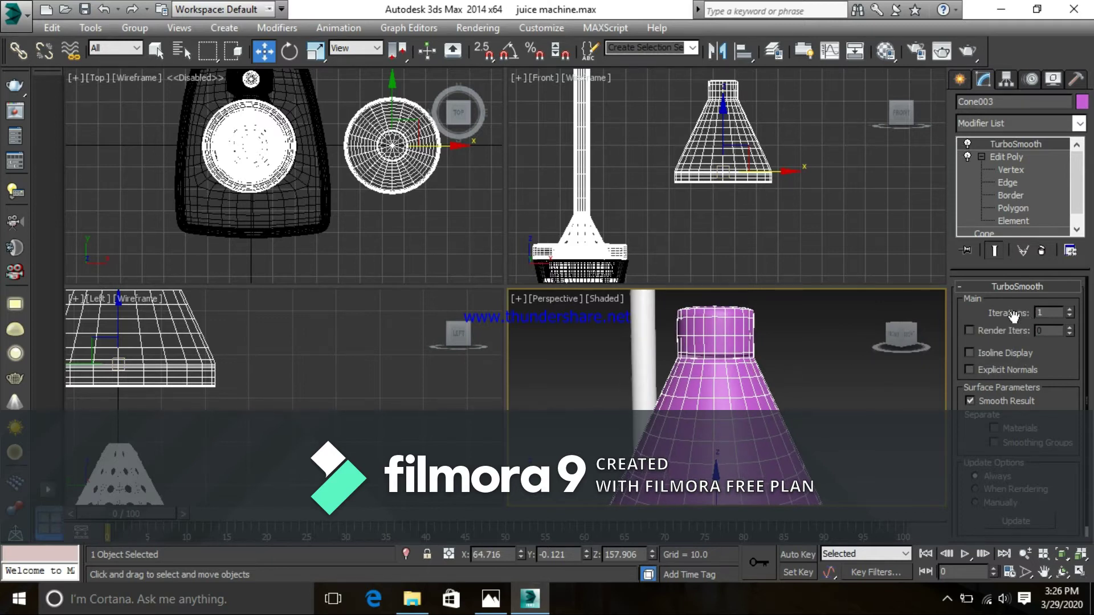
{"action": "left_click", "coordinate": [1070, 310]}
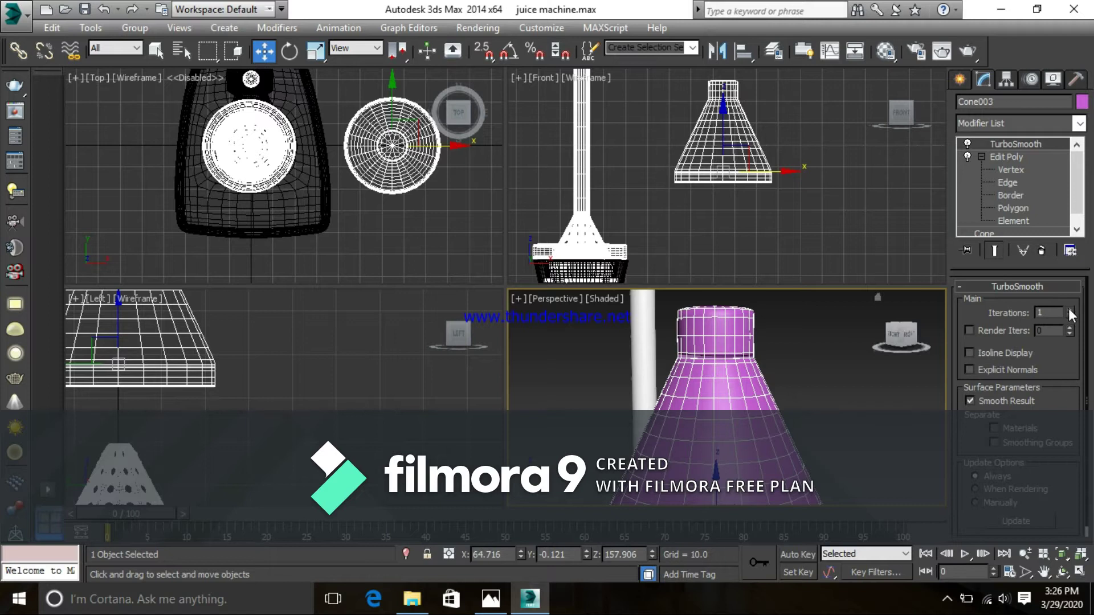
{"action": "left_click", "coordinate": [849, 352]}
{"action": "middle_click_drag", "start_coordinate": [833, 360], "coordinate": [741, 361], "text": "alt"}
{"action": "left_click", "coordinate": [725, 341]}
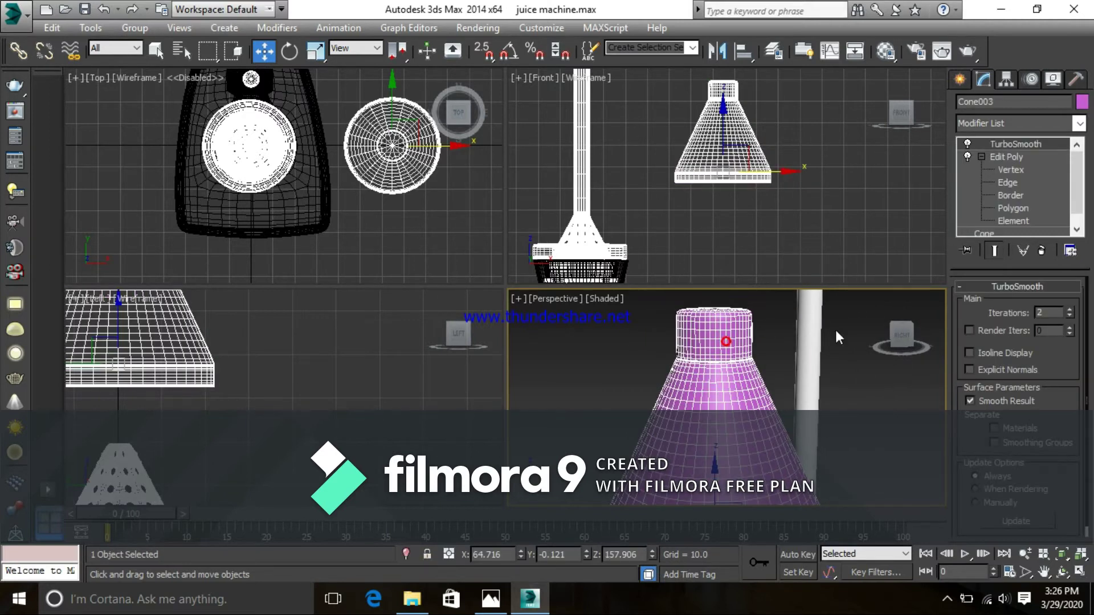
- Turn off the cone's TurboSmooth and return to the Edit Poly level to inspect the base of the neck
{"action": "left_click", "coordinate": [967, 143]}
{"action": "left_click", "coordinate": [1003, 157]}
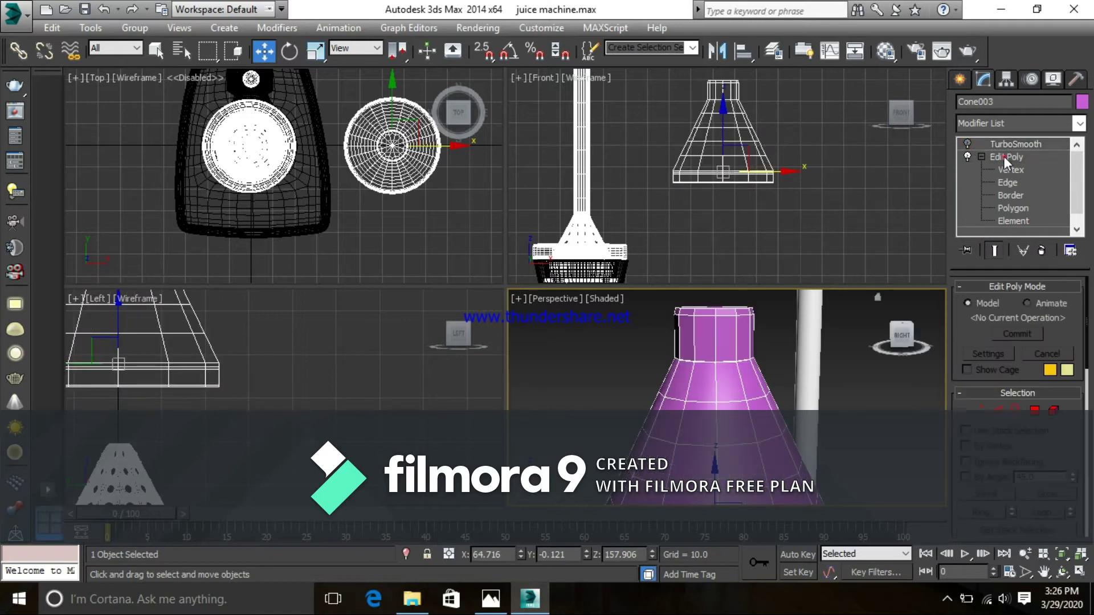
{"action": "middle_click_drag", "start_coordinate": [704, 379], "coordinate": [722, 377], "text": "alt"}
{"action": "scroll", "coordinate": [723, 376], "scroll_direction": "up", "scroll_amount": 3}
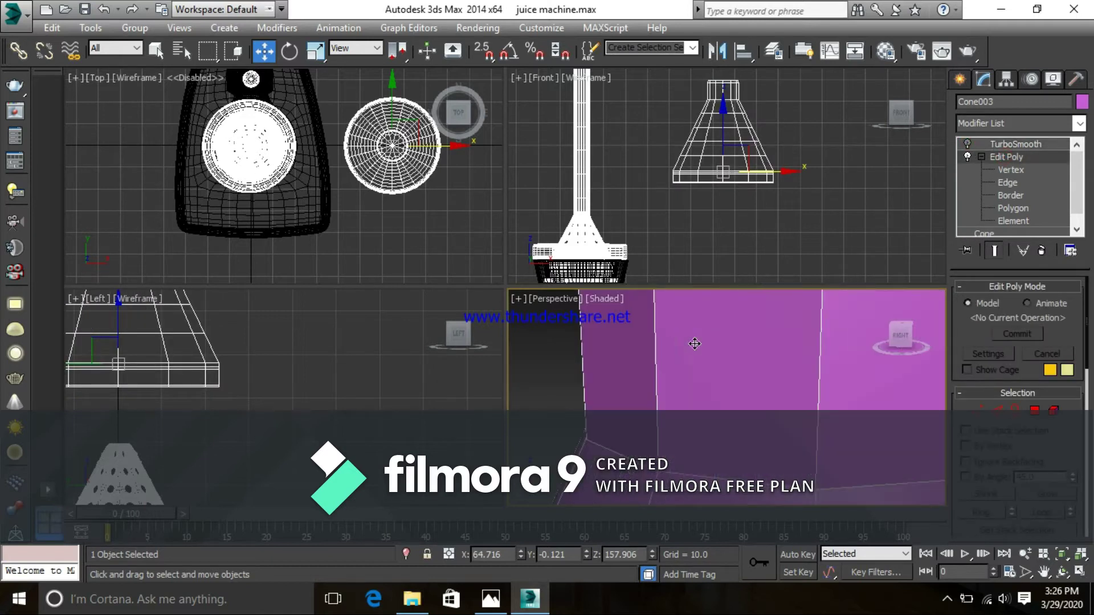
{"action": "scroll", "coordinate": [730, 383], "scroll_direction": "up", "scroll_amount": 4}
{"action": "scroll", "coordinate": [754, 401], "scroll_direction": "up", "scroll_amount": 3}
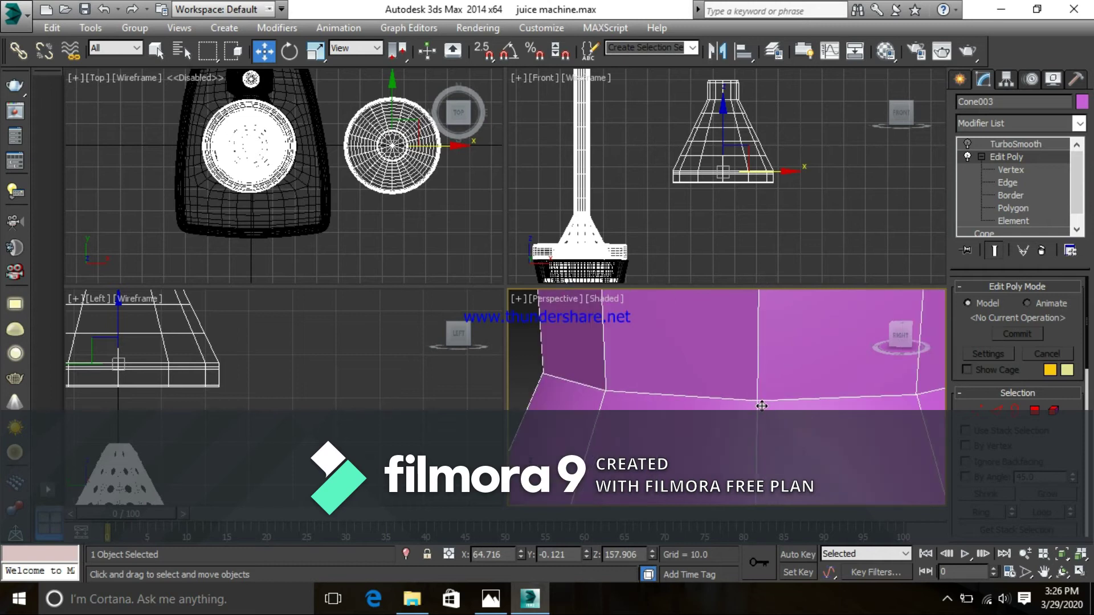
{"action": "middle_click_drag", "start_coordinate": [763, 410], "coordinate": [742, 443], "text": "alt"}
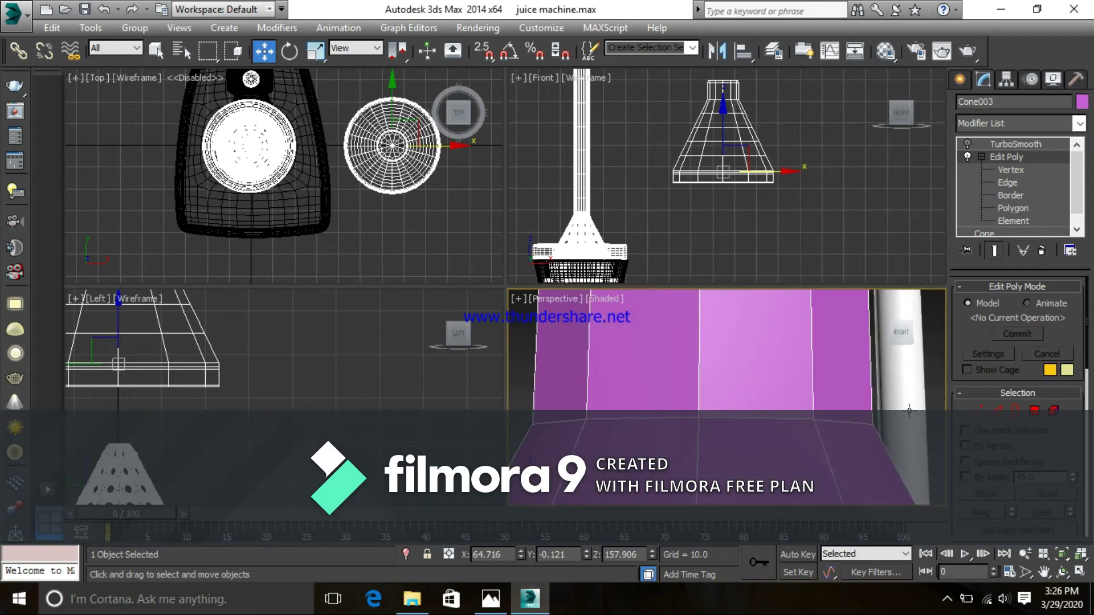
- Select the edge loop where the neck meets the cone's slope and remove it
{"action": "left_click", "coordinate": [996, 411]}
{"action": "left_click", "coordinate": [717, 418]}
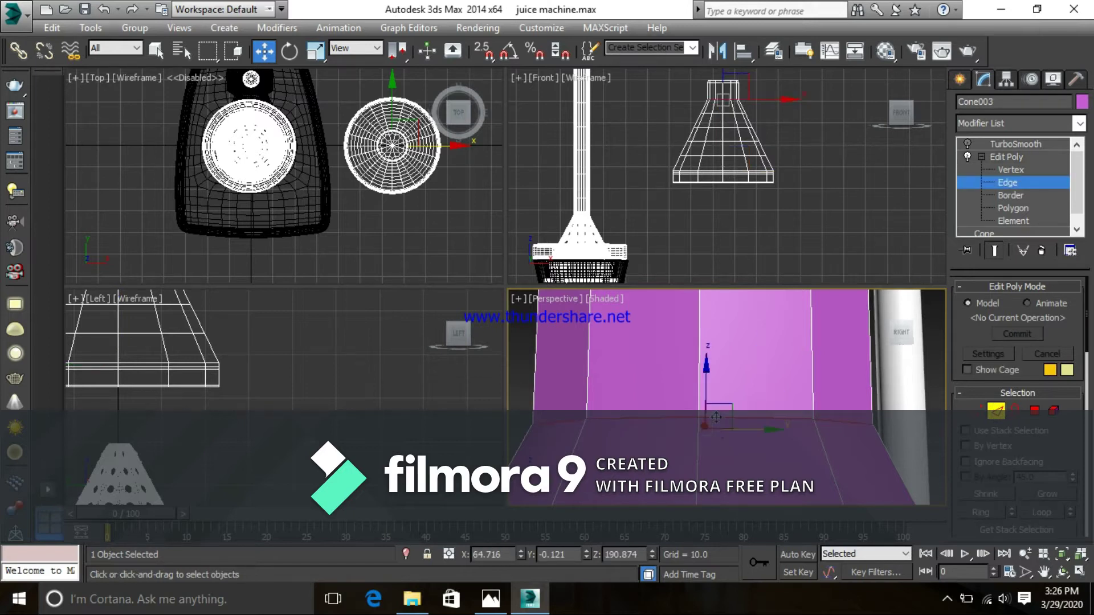
{"action": "scroll", "coordinate": [719, 445], "scroll_direction": "down", "scroll_amount": 6}
{"action": "scroll", "coordinate": [721, 459], "scroll_direction": "up", "scroll_amount": 10}
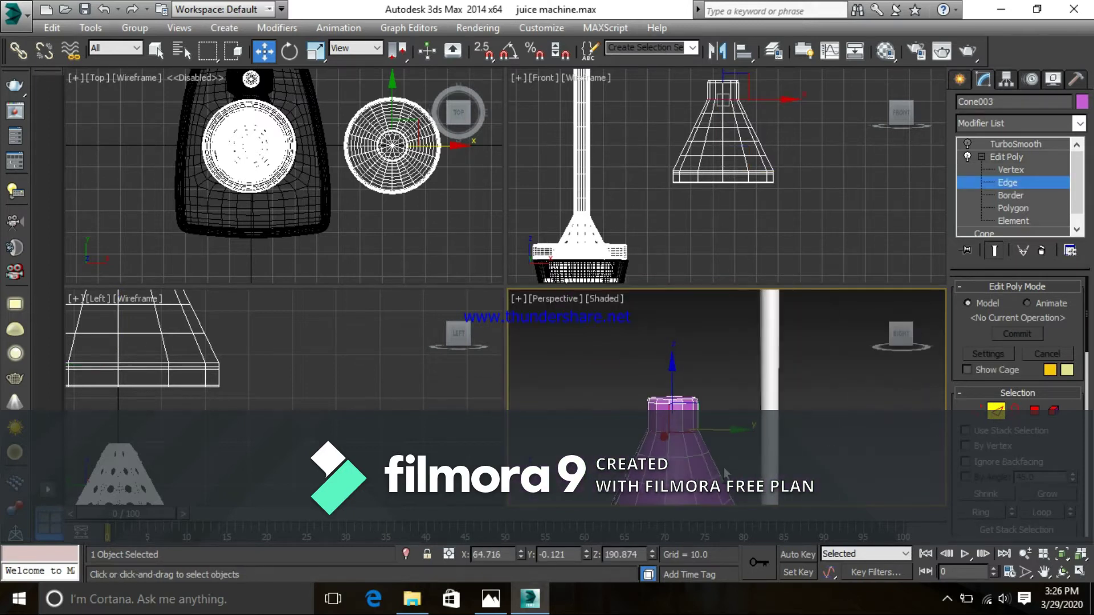
{"action": "scroll", "coordinate": [711, 452], "scroll_direction": "down", "scroll_amount": 8}
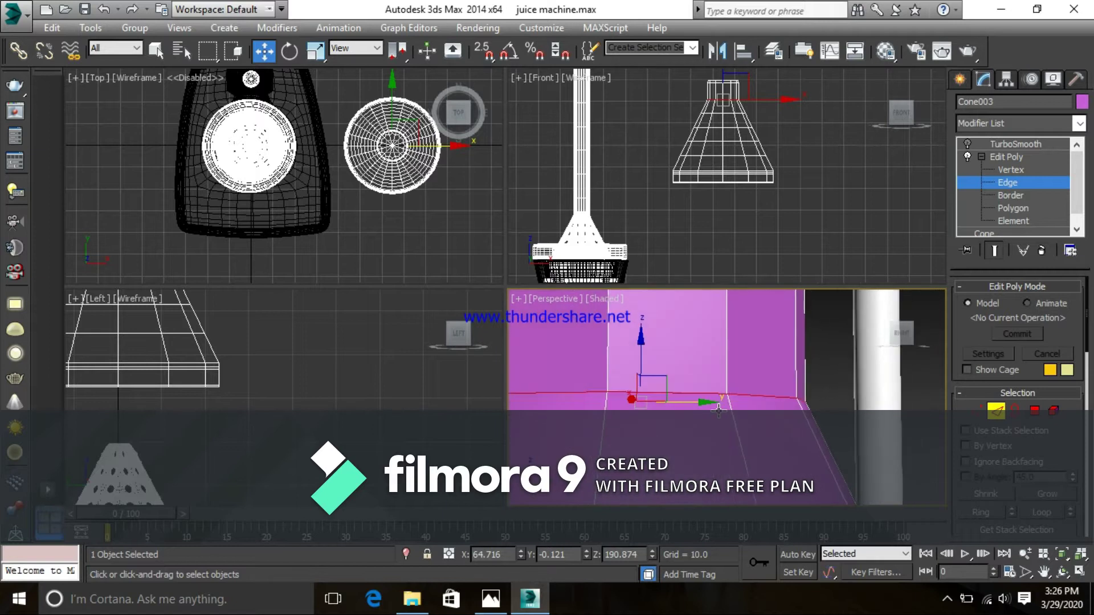
{"action": "middle_click_drag", "start_coordinate": [714, 450], "coordinate": [797, 452], "text": "alt"}
{"action": "scroll", "coordinate": [708, 431], "scroll_direction": "up", "scroll_amount": 8}
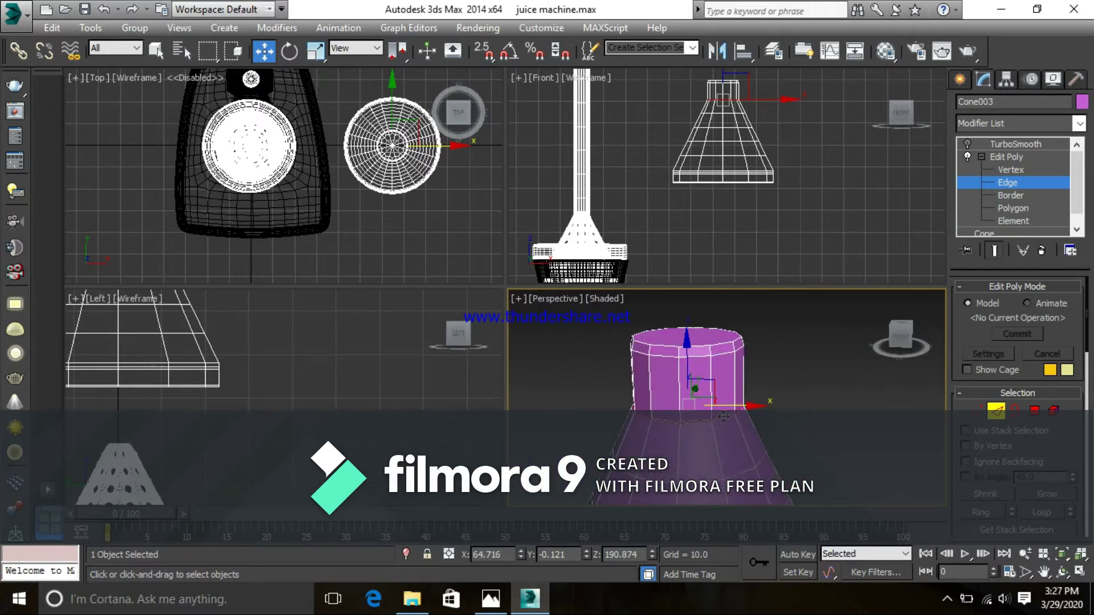
{"action": "scroll", "coordinate": [707, 431], "scroll_direction": "up", "scroll_amount": 1}
{"action": "scroll", "coordinate": [700, 416], "scroll_direction": "up", "scroll_amount": 1}
{"action": "scroll", "coordinate": [695, 434], "scroll_direction": "down", "scroll_amount": 1}
{"action": "scroll", "coordinate": [695, 434], "scroll_direction": "up", "scroll_amount": 1}
{"action": "scroll", "coordinate": [695, 435], "scroll_direction": "down", "scroll_amount": 1}
{"action": "scroll", "coordinate": [695, 434], "scroll_direction": "down", "scroll_amount": 2}
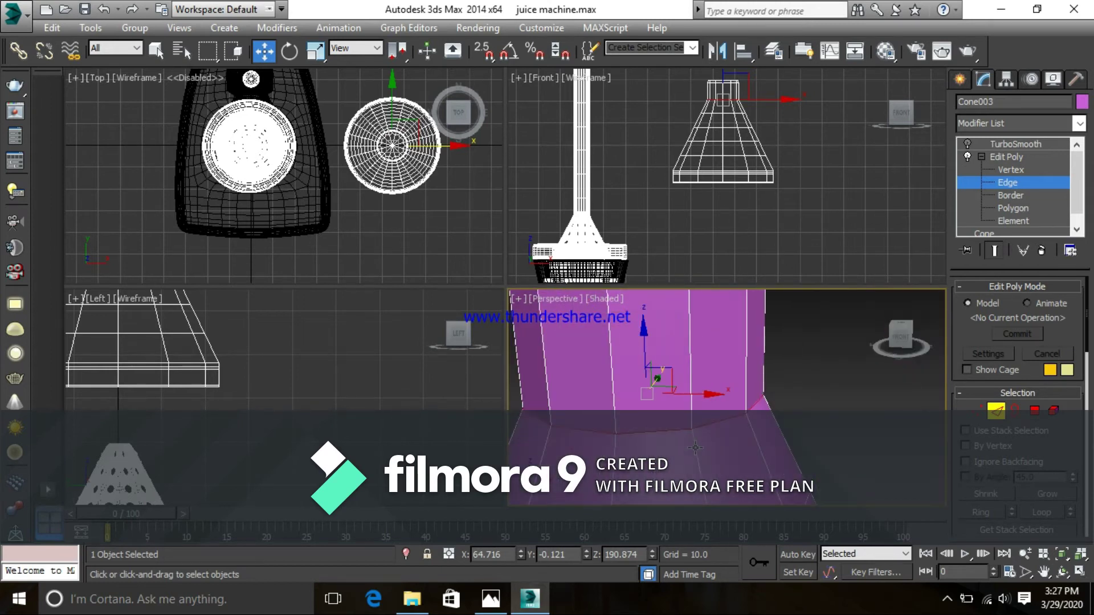
{"action": "middle_click_drag", "start_coordinate": [695, 434], "coordinate": [718, 440]}
{"action": "right_click", "coordinate": [691, 344]}
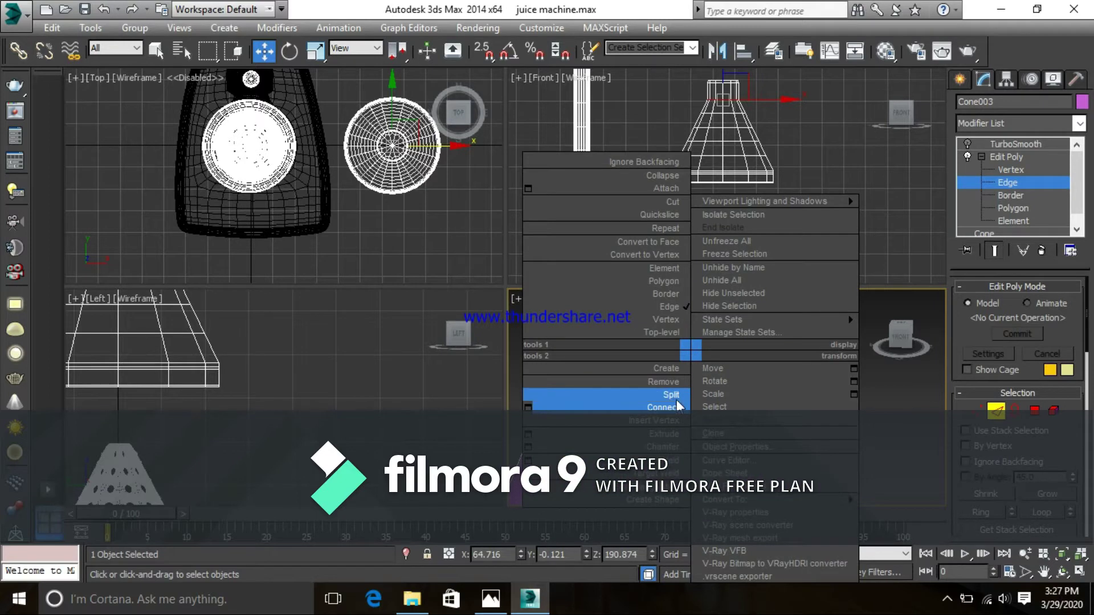
{"action": "left_click", "coordinate": [666, 381]}
{"action": "middle_click_drag", "start_coordinate": [728, 436], "coordinate": [732, 430]}
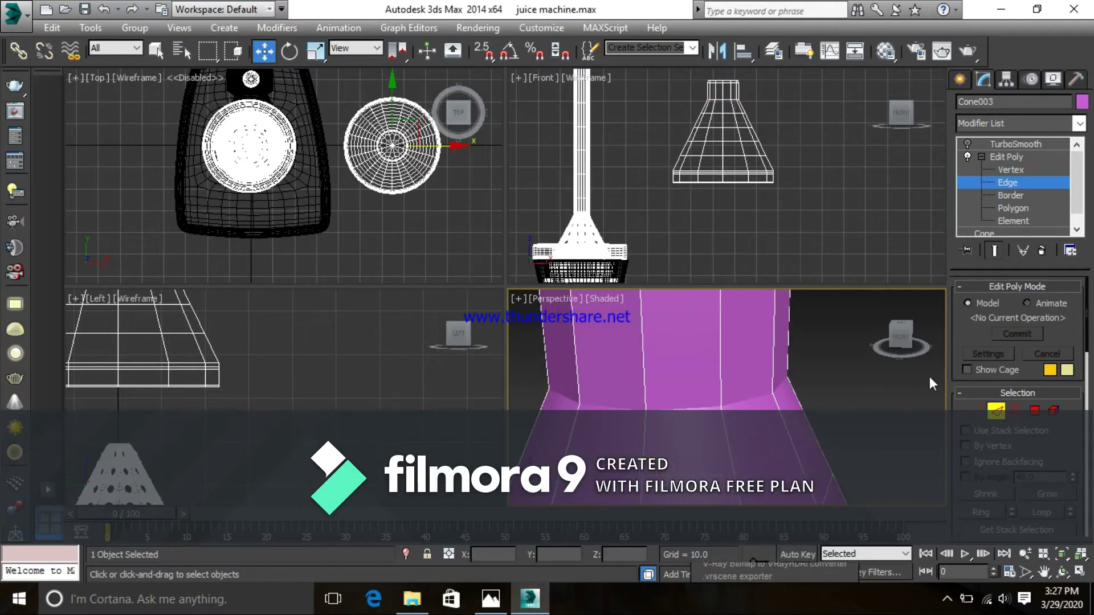
- Try to select the remaining edge loop at the neck's base and undo the last selection changes
{"action": "left_click", "coordinate": [734, 403]}
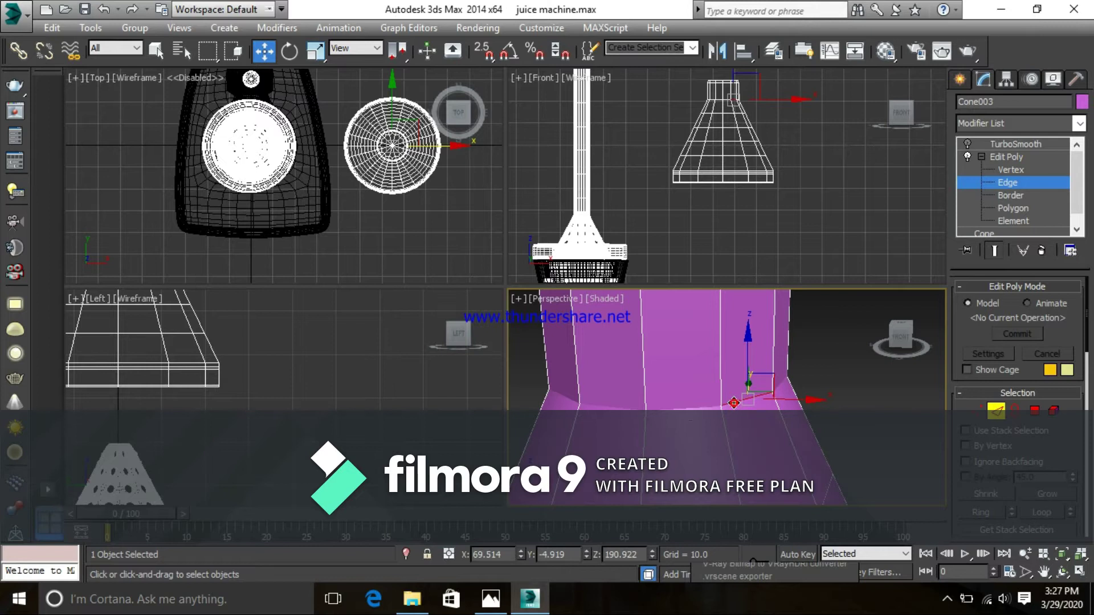
{"action": "left_click", "coordinate": [677, 406]}
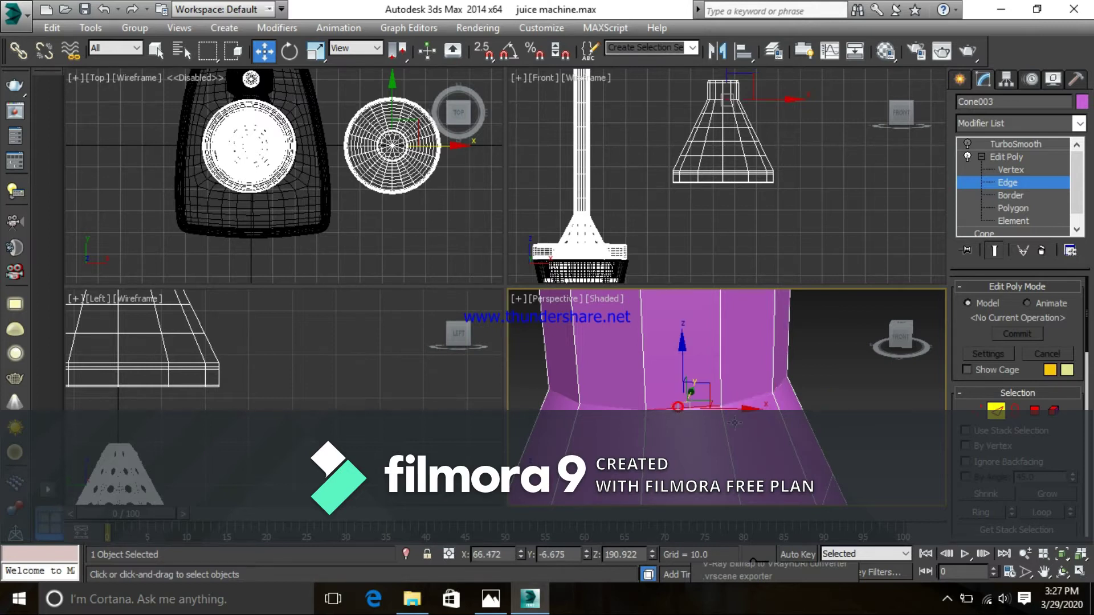
{"action": "left_click", "coordinate": [998, 413]}
{"action": "double_click", "coordinate": [679, 409]}
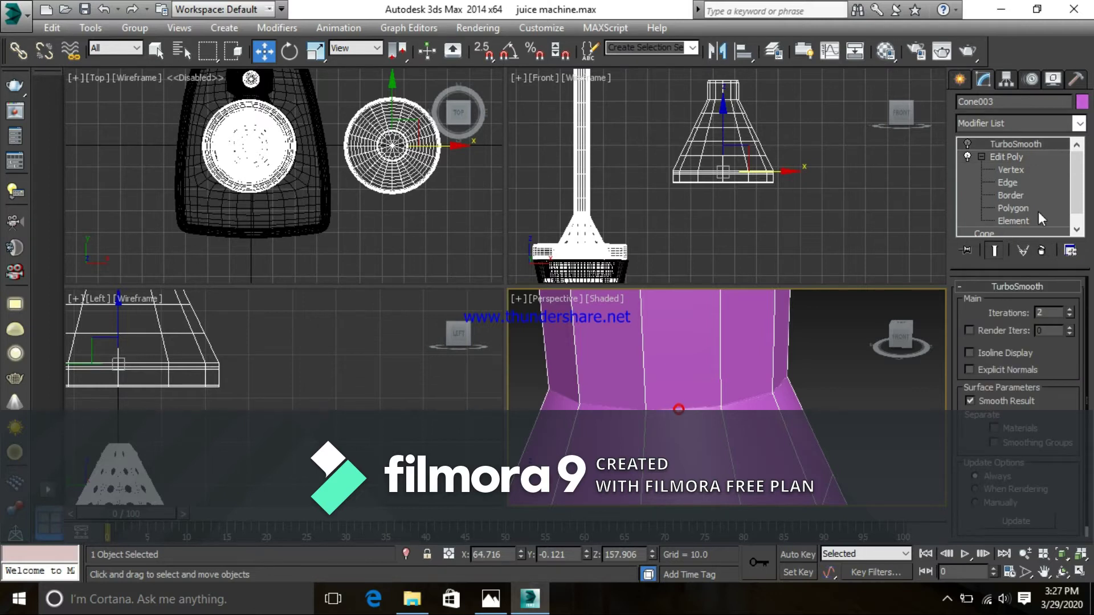
{"action": "left_click", "coordinate": [1005, 182]}
{"action": "double_click", "coordinate": [624, 409]}
{"action": "double_click", "coordinate": [624, 408]}
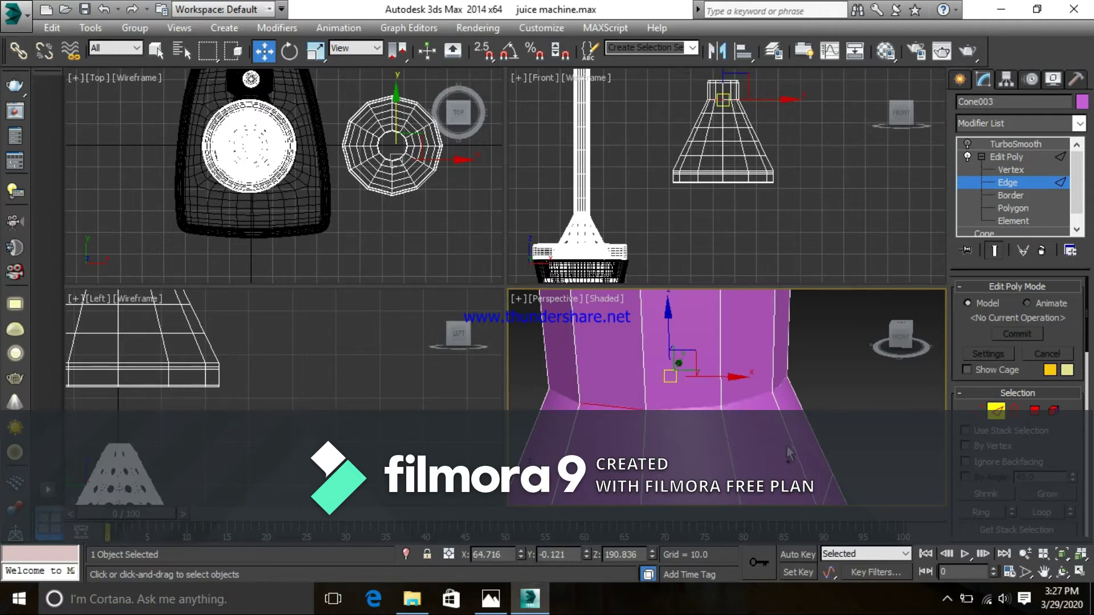
{"action": "key", "text": "ctrl+z"}
{"action": "key", "text": "ctrl+z"}
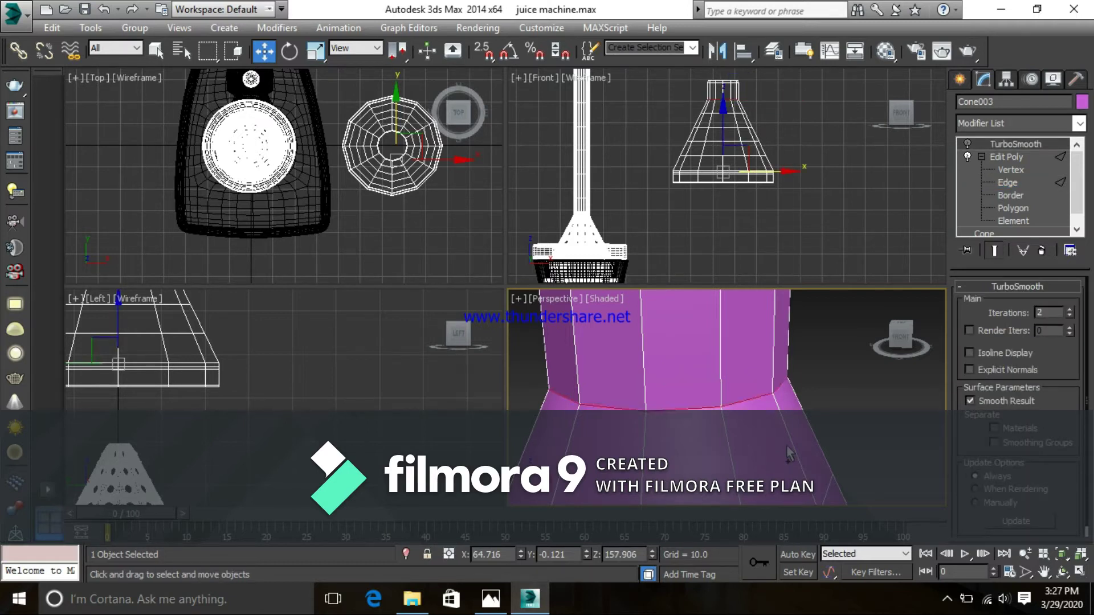
- Examine both ends of the edge loops at the neck's base up close in the maximized front view
{"action": "scroll", "coordinate": [776, 161], "scroll_direction": "up", "scroll_amount": 10}
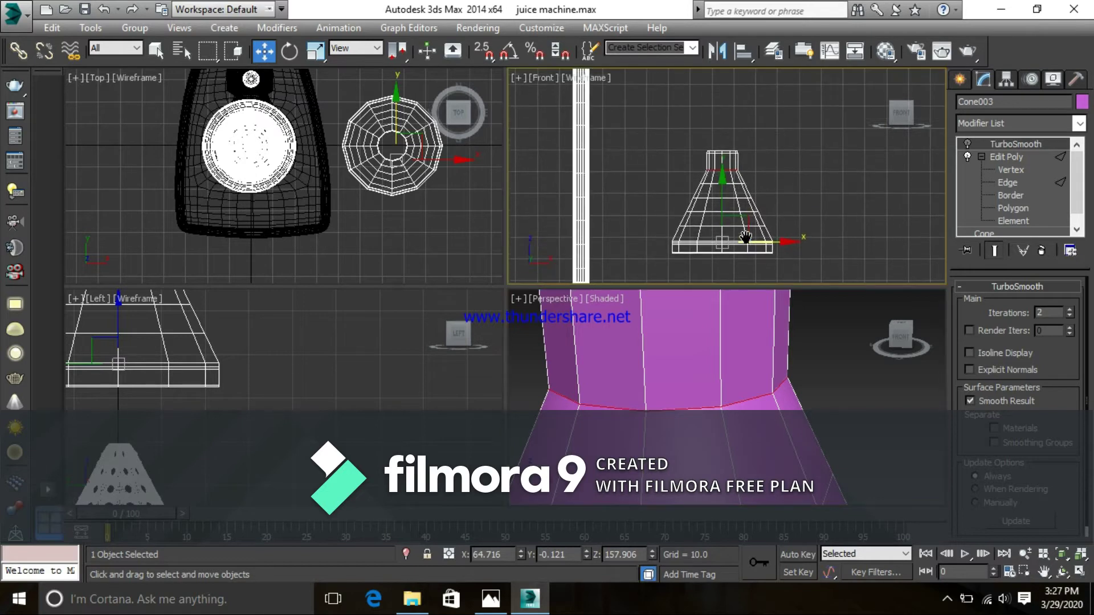
{"action": "middle_click_drag", "start_coordinate": [704, 196], "coordinate": [738, 156]}
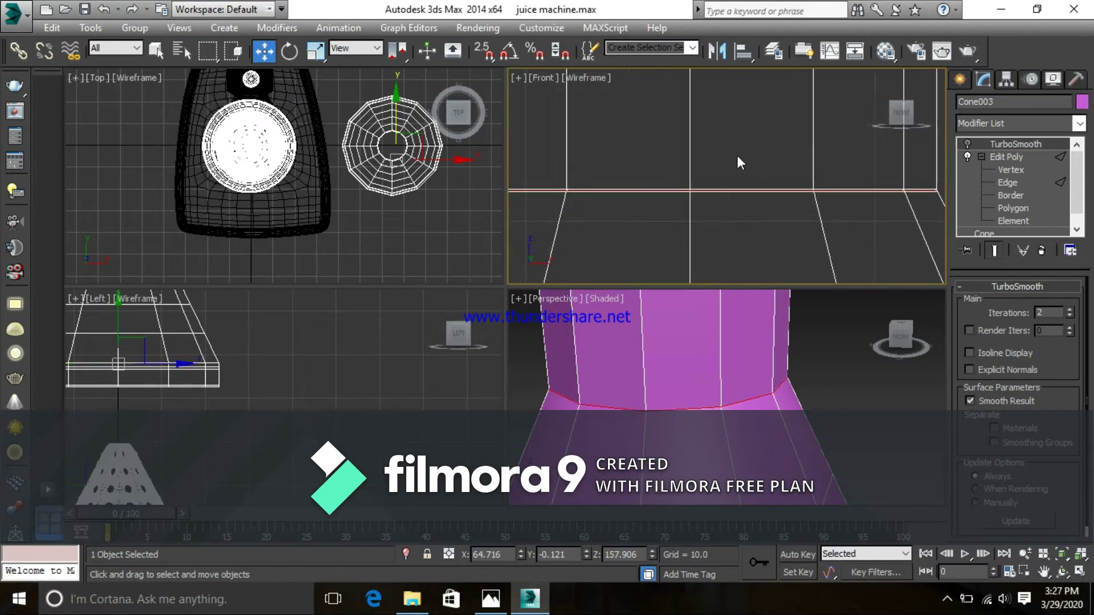
{"action": "key", "text": "alt+w"}
{"action": "scroll", "coordinate": [733, 311], "scroll_direction": "up", "scroll_amount": 5}
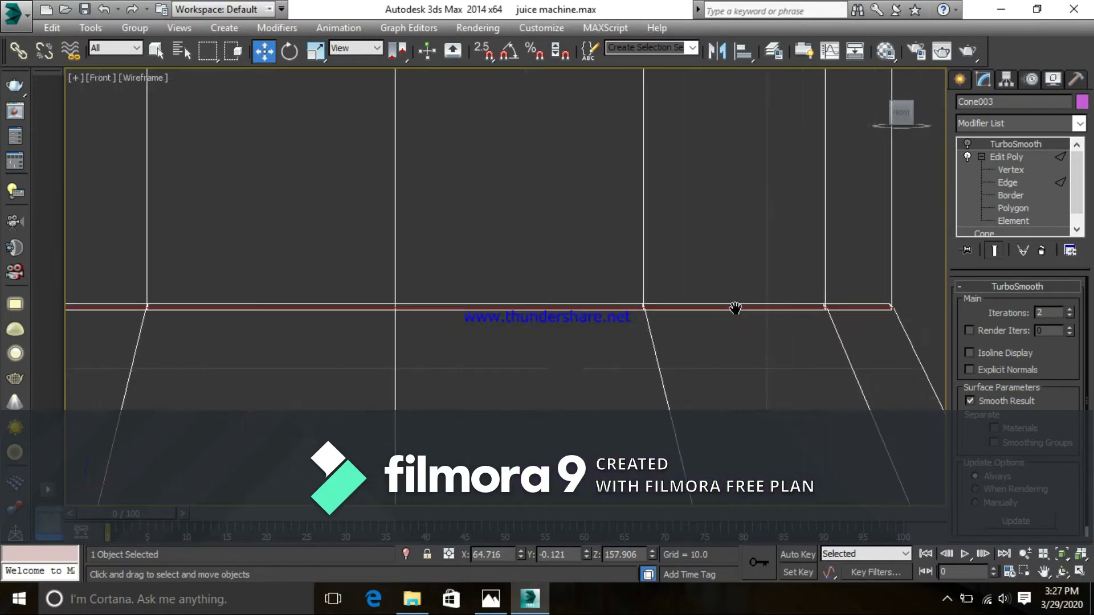
{"action": "scroll", "coordinate": [705, 297], "scroll_direction": "up", "scroll_amount": 3}
{"action": "middle_click_drag", "start_coordinate": [821, 307], "coordinate": [630, 340]}
{"action": "scroll", "coordinate": [681, 308], "scroll_direction": "up", "scroll_amount": 3}
{"action": "scroll", "coordinate": [711, 346], "scroll_direction": "down", "scroll_amount": 6}
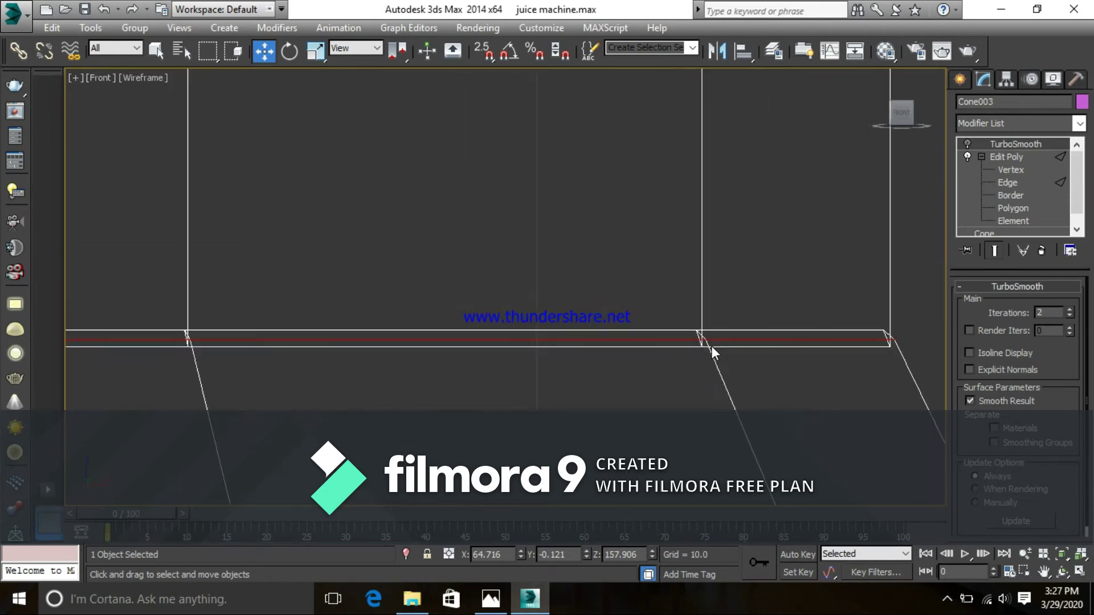
{"action": "middle_click_drag", "start_coordinate": [713, 346], "coordinate": [750, 341]}
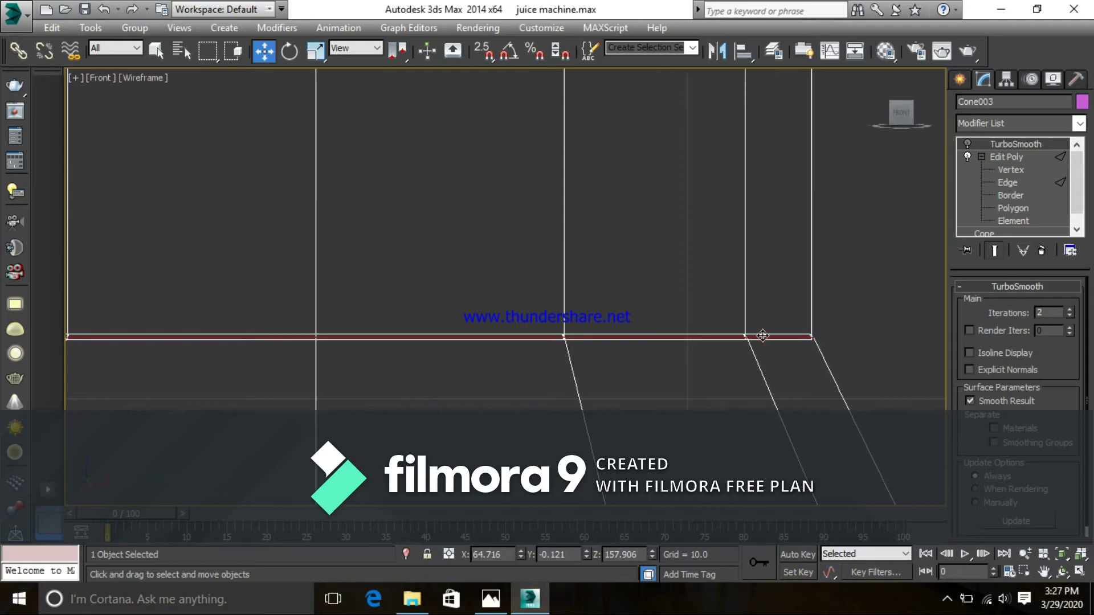
{"action": "middle_click_drag", "start_coordinate": [590, 393], "coordinate": [909, 393]}
{"action": "middle_click_drag", "start_coordinate": [190, 358], "coordinate": [361, 354]}
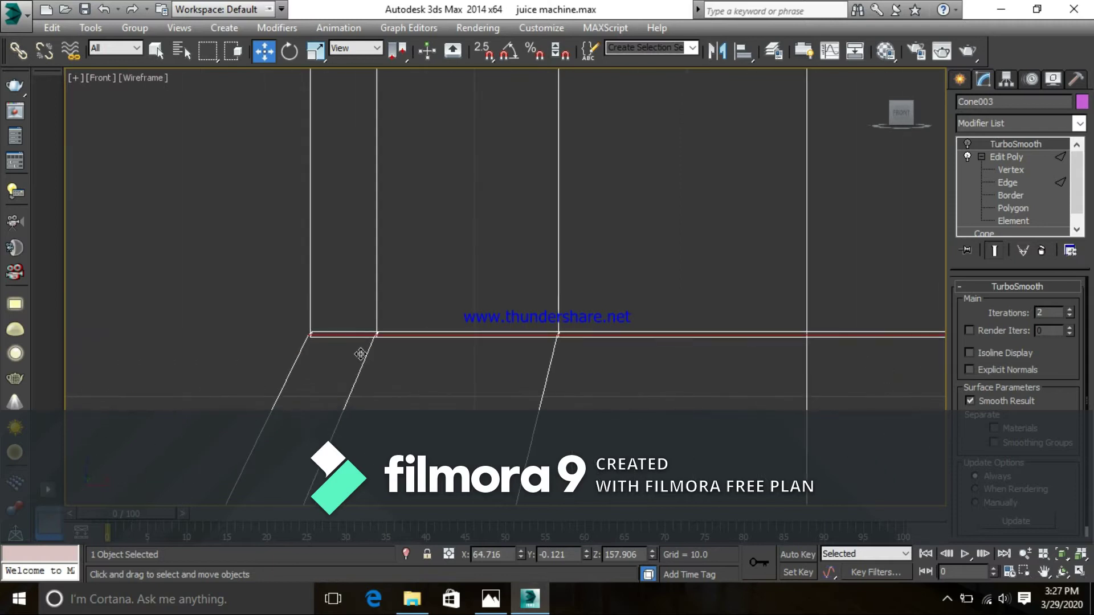
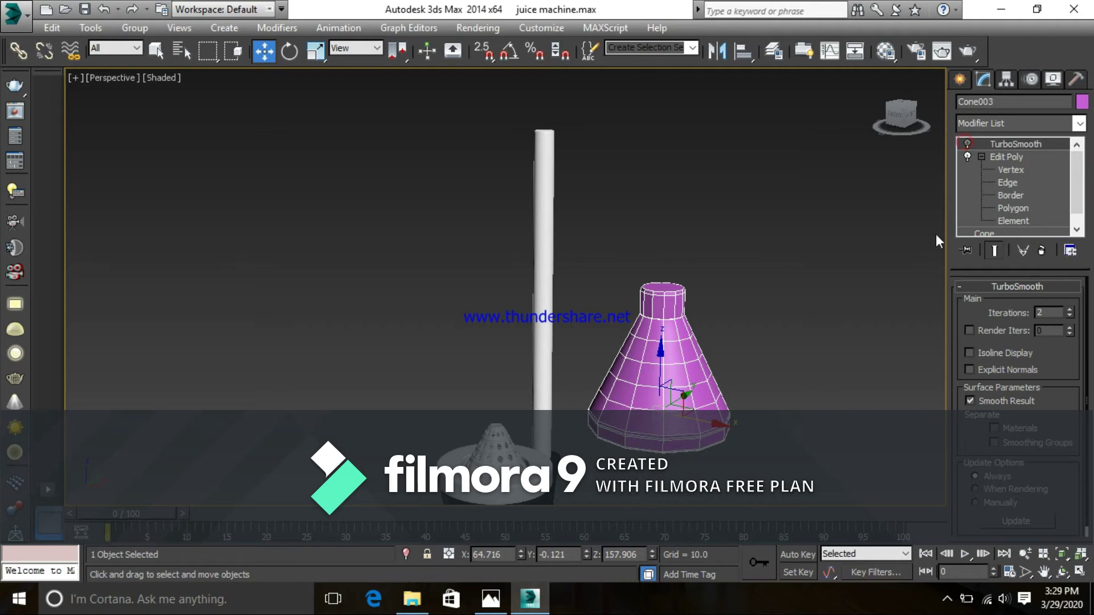
- At Edit Poly's Edge level, select five adjacent short bevel edges around the top rim of the cone's neck
{"action": "left_click", "coordinate": [997, 159]}
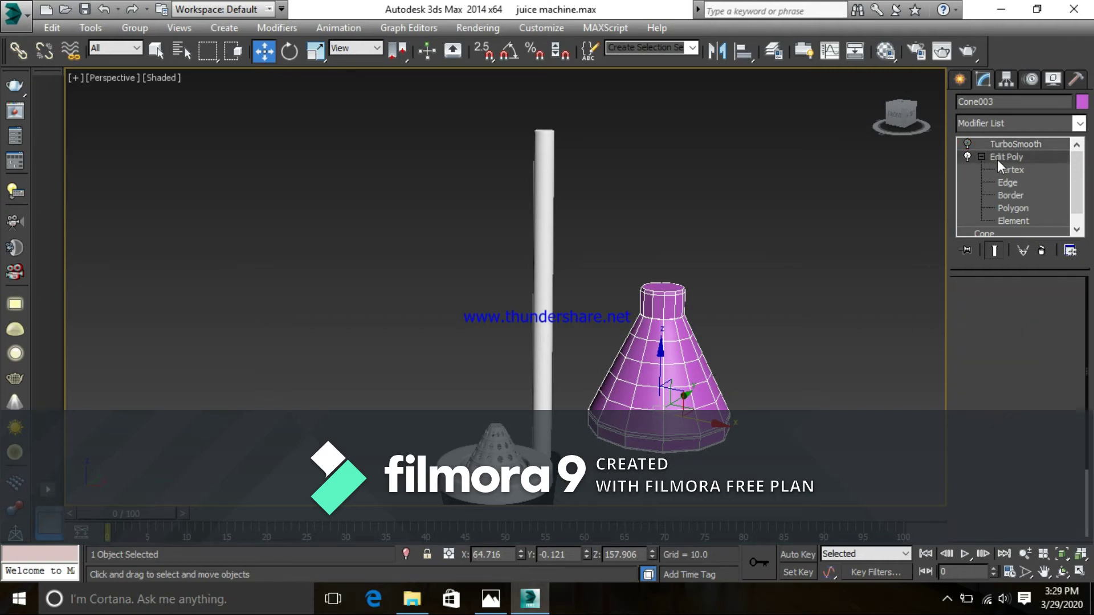
{"action": "left_click", "coordinate": [1007, 182]}
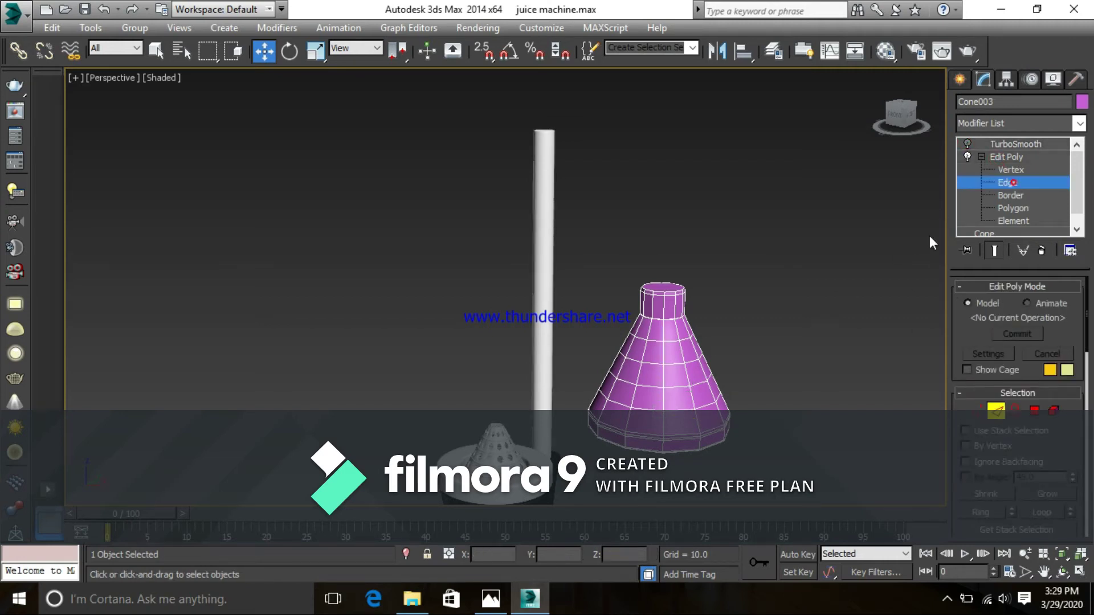
{"action": "scroll", "coordinate": [673, 276], "scroll_direction": "up", "scroll_amount": 5}
{"action": "middle_click_drag", "start_coordinate": [670, 315], "coordinate": [636, 292]}
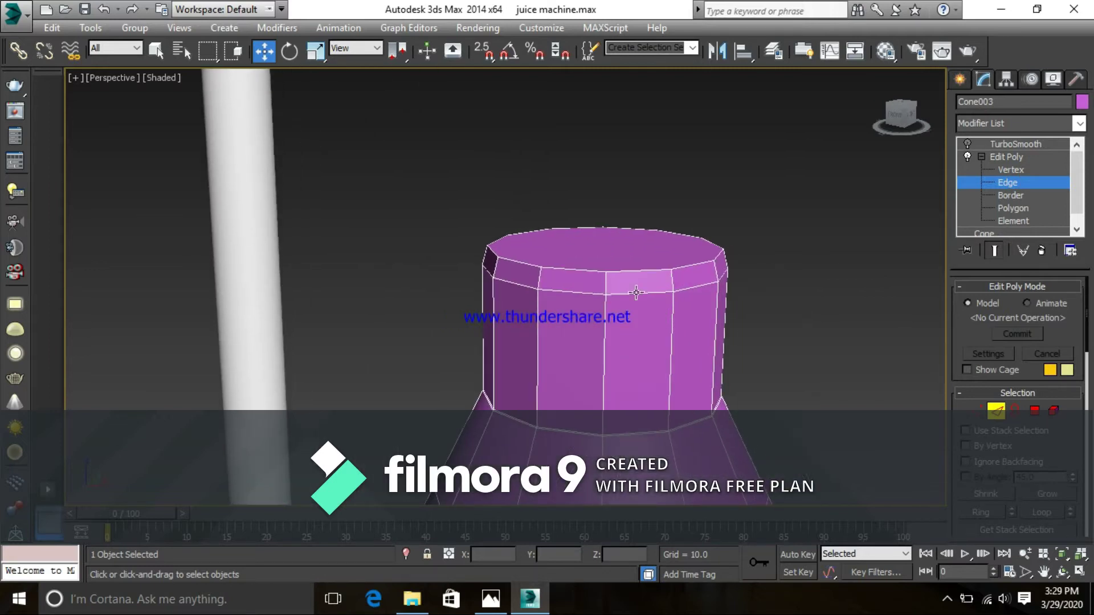
{"action": "left_click", "coordinate": [605, 284]}
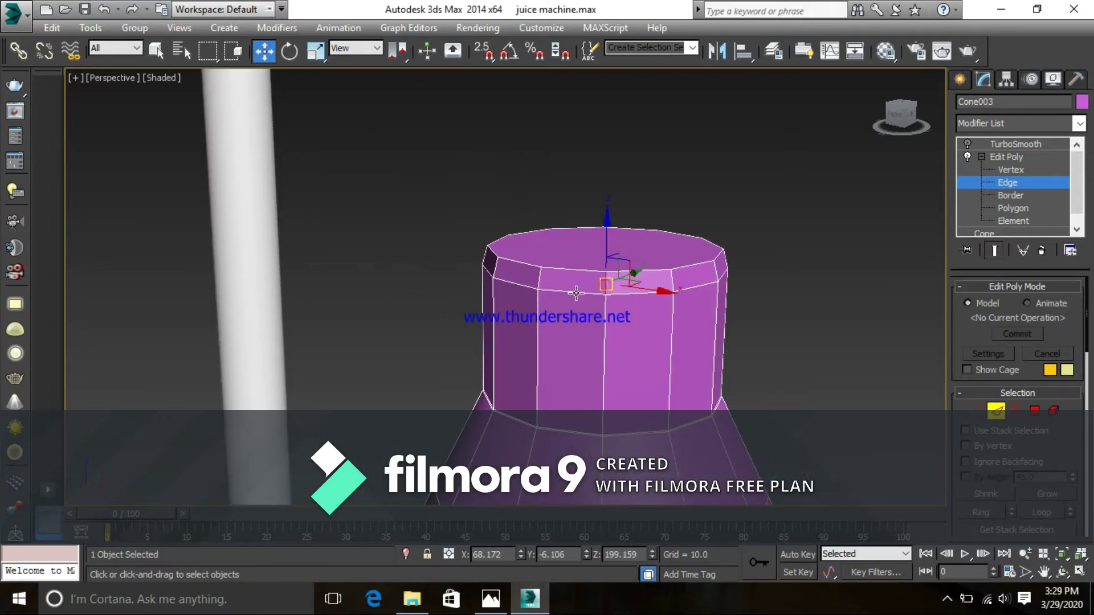
{"action": "left_click", "coordinate": [541, 280], "text": "ctrl"}
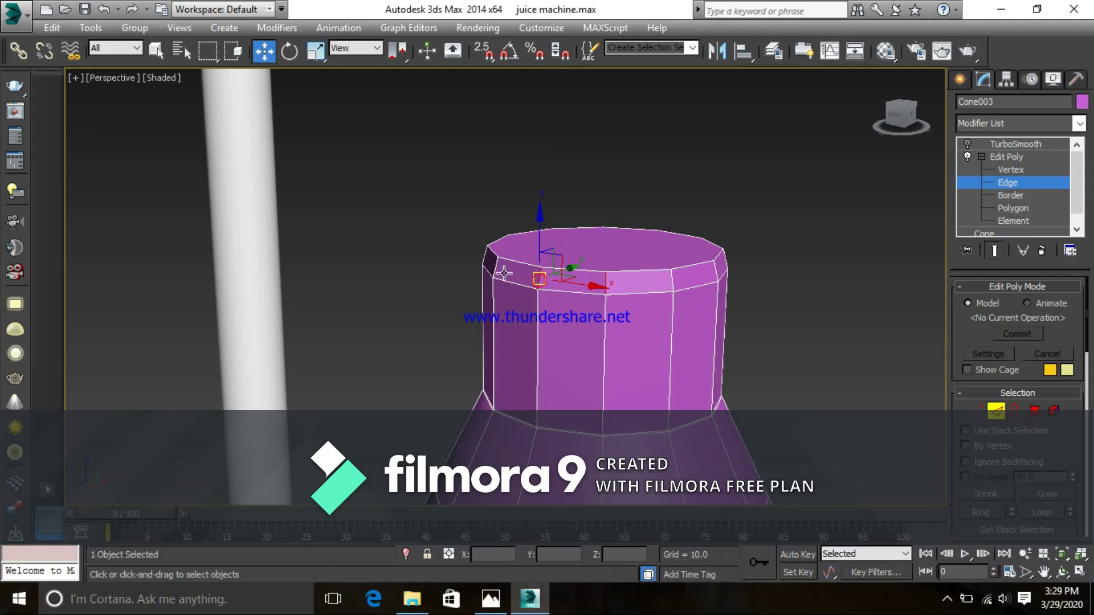
{"action": "left_click", "coordinate": [495, 271], "text": "ctrl"}
{"action": "left_click", "coordinate": [674, 282], "text": "ctrl"}
{"action": "left_click", "coordinate": [718, 271], "text": "ctrl"}
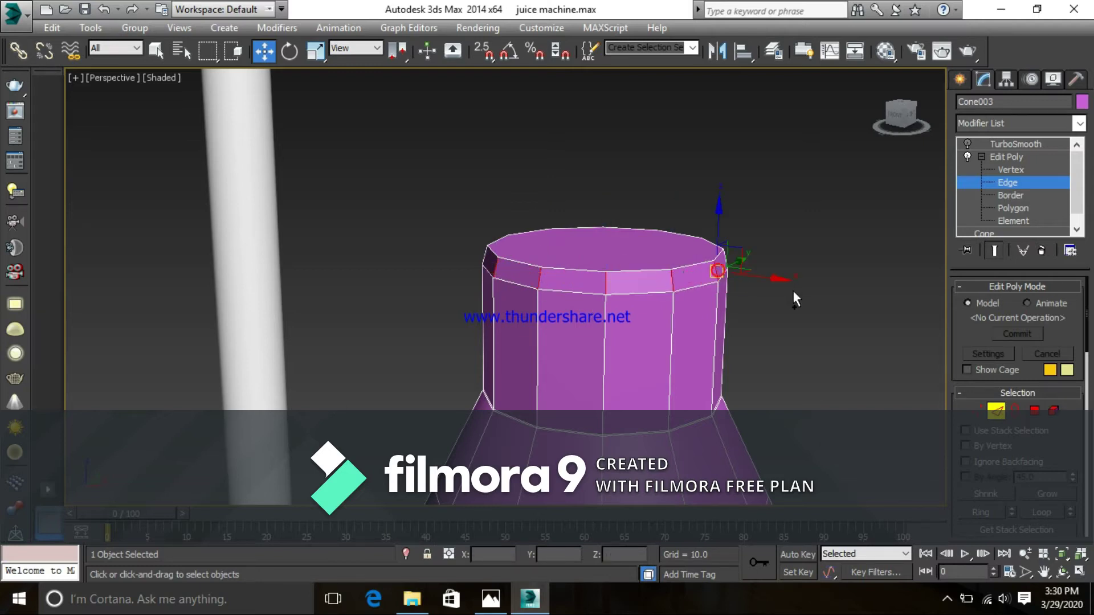
- Add the remaining short bevel edges around the neck's top rim to the selection until the ring is complete
{"action": "middle_click_drag", "start_coordinate": [799, 290], "coordinate": [701, 302], "text": "alt"}
{"action": "left_click", "coordinate": [697, 323], "text": "ctrl"}
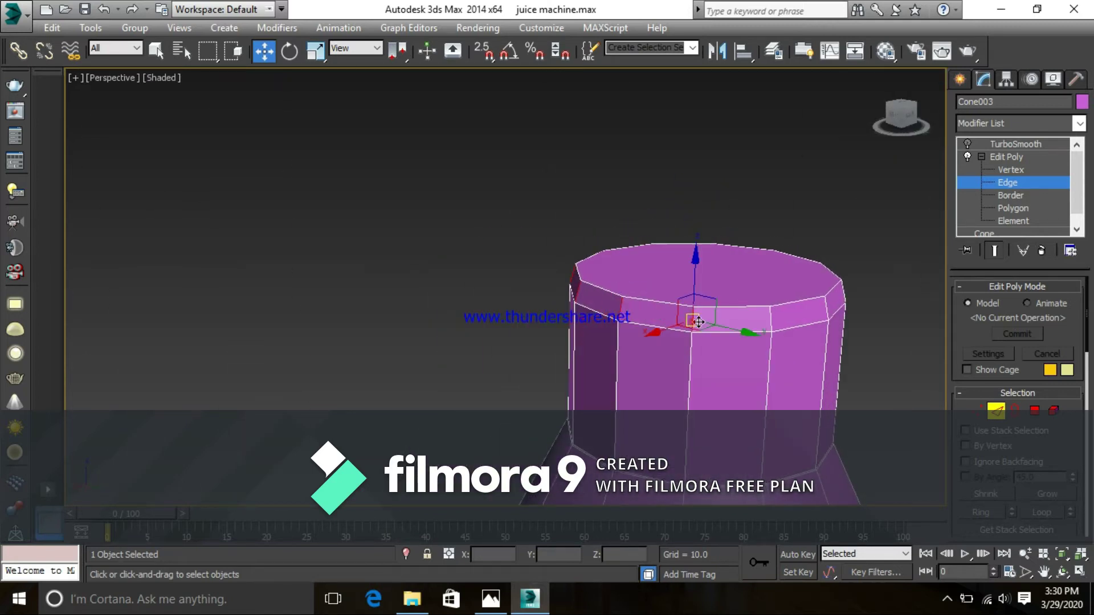
{"action": "left_click", "coordinate": [771, 317], "text": "ctrl"}
{"action": "left_click", "coordinate": [832, 312], "text": "ctrl"}
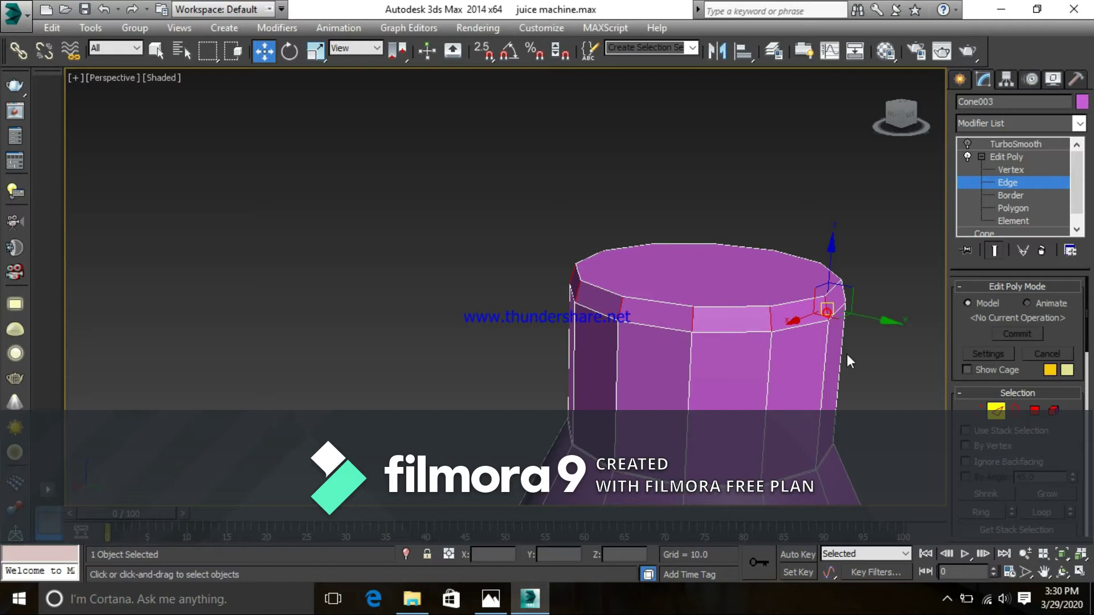
{"action": "middle_click_drag", "start_coordinate": [847, 354], "coordinate": [728, 320], "text": "alt"}
{"action": "scroll", "coordinate": [728, 321], "scroll_direction": "down", "scroll_amount": 5}
{"action": "middle_click_drag", "start_coordinate": [837, 343], "coordinate": [702, 347], "text": "alt"}
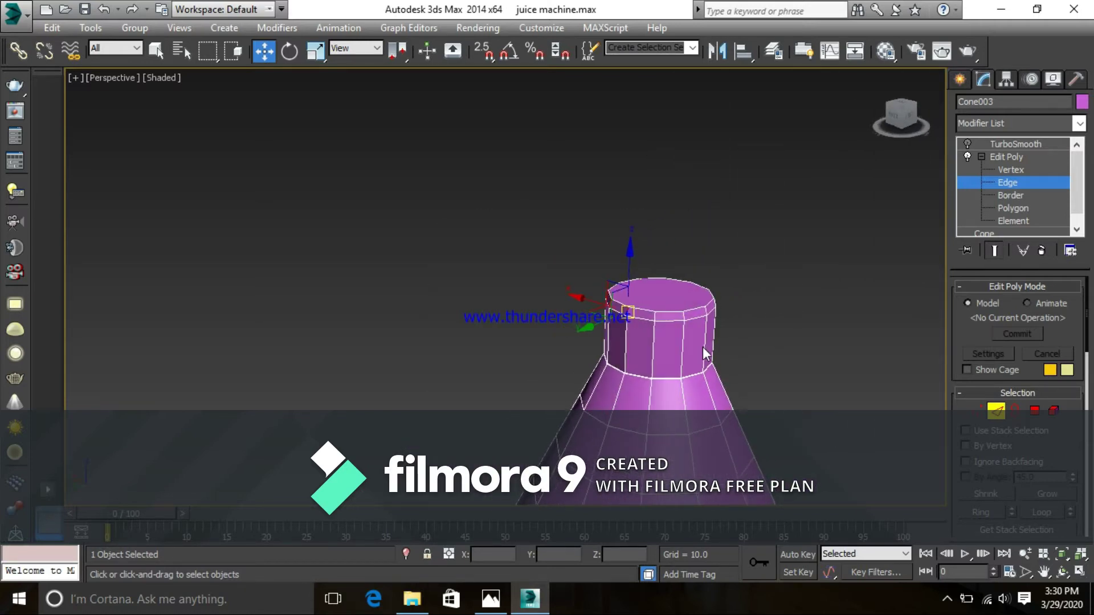
{"action": "left_click", "coordinate": [656, 318]}
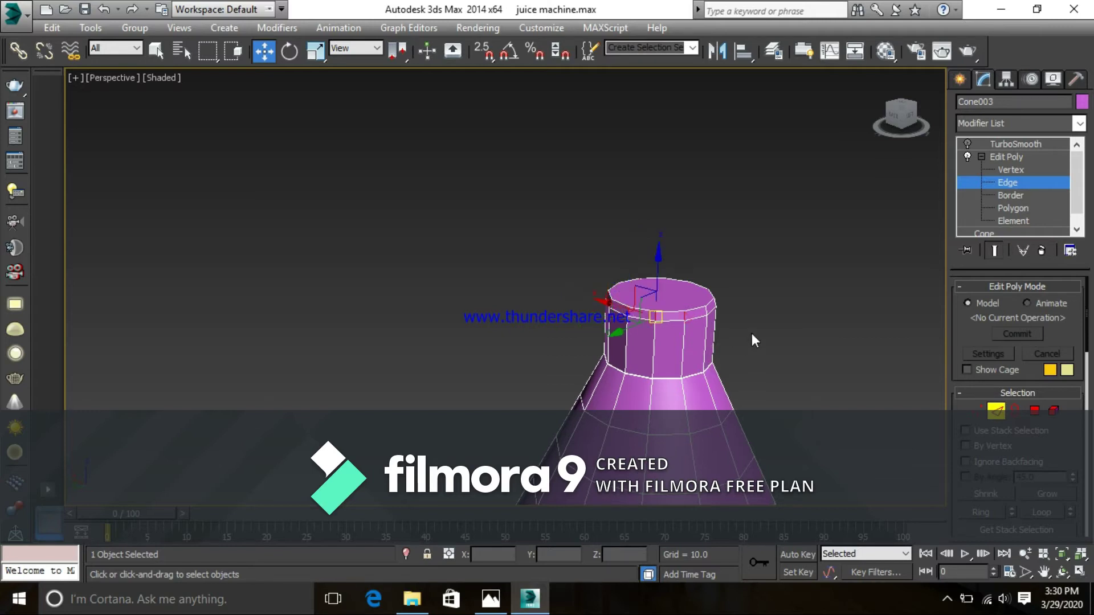
{"action": "middle_click_drag", "start_coordinate": [790, 345], "coordinate": [677, 348], "text": "alt"}
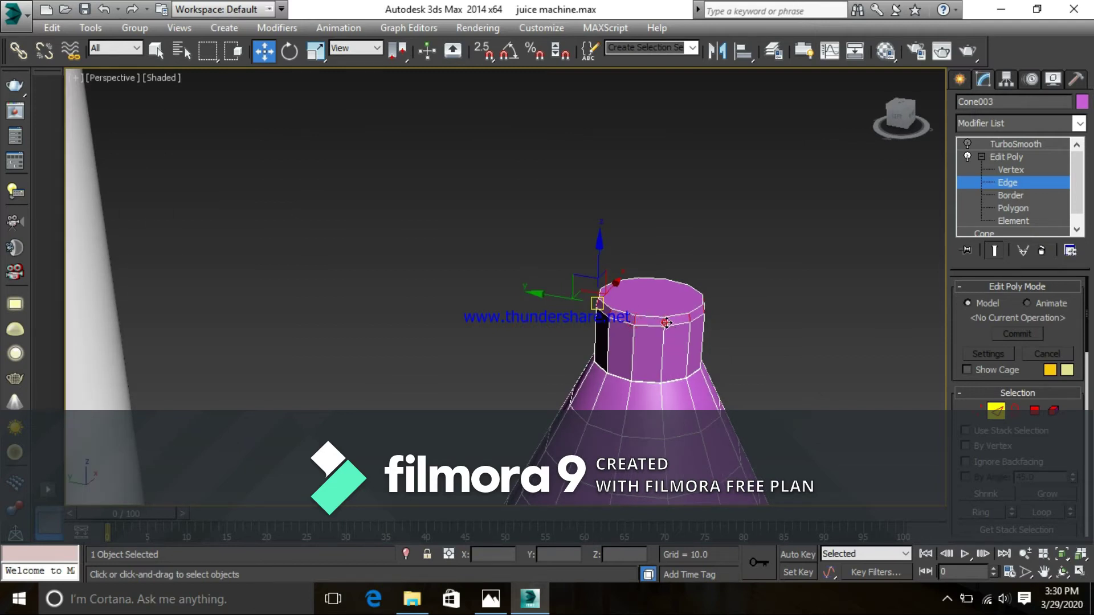
{"action": "middle_click_drag", "start_coordinate": [804, 346], "coordinate": [449, 336], "text": "alt"}
{"action": "scroll", "coordinate": [579, 339], "scroll_direction": "up", "scroll_amount": 5}
- Connect the selected bevel edges with 2 segments around the neck's top rim
{"action": "right_click", "coordinate": [686, 309]}
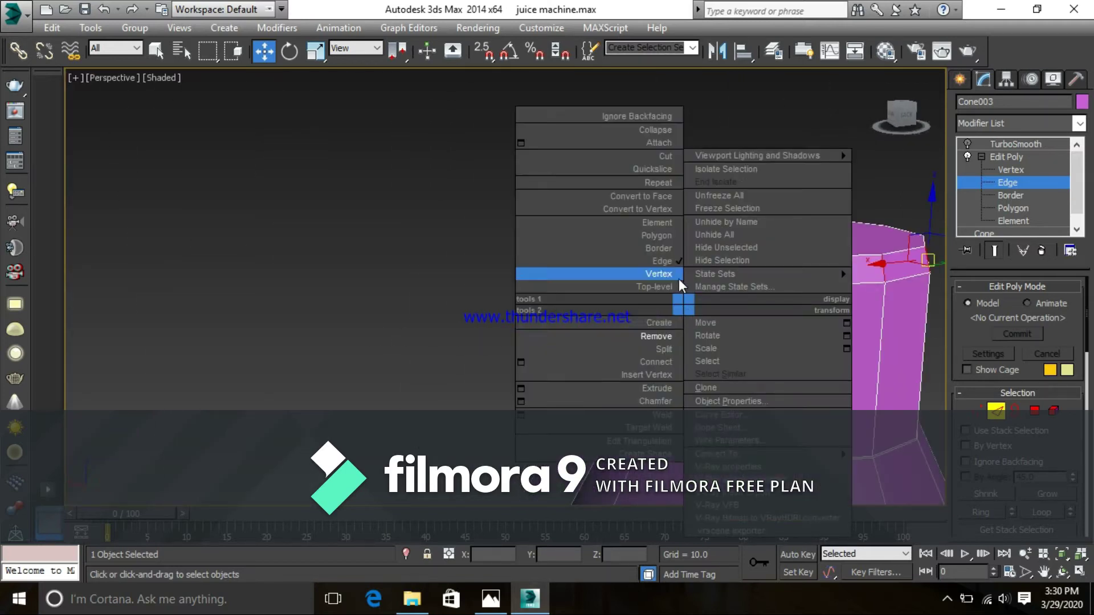
{"action": "left_click", "coordinate": [521, 363]}
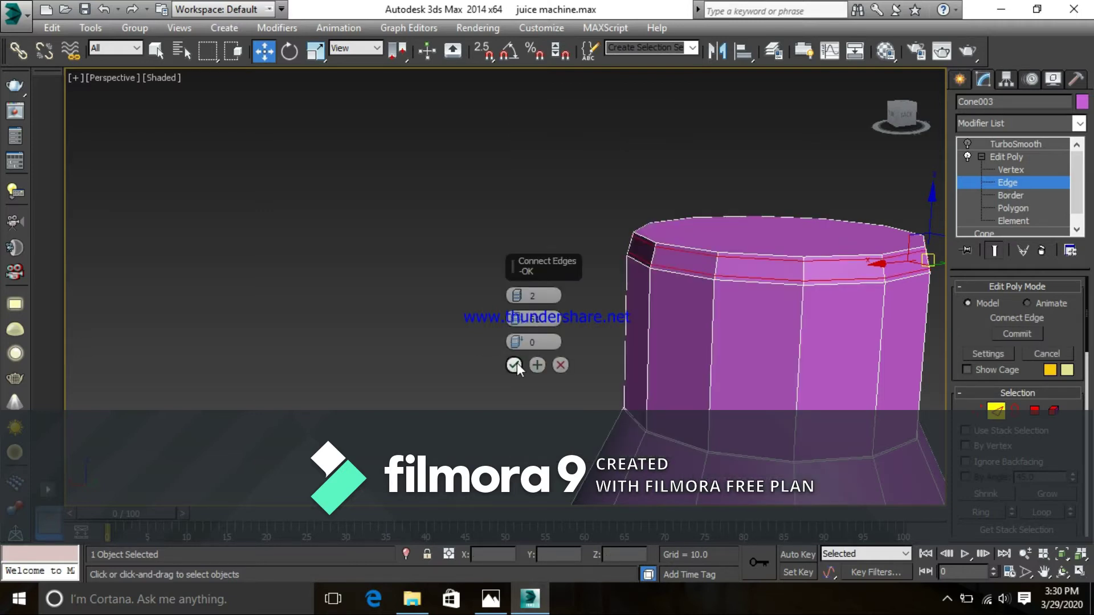
{"action": "left_click", "coordinate": [514, 365]}
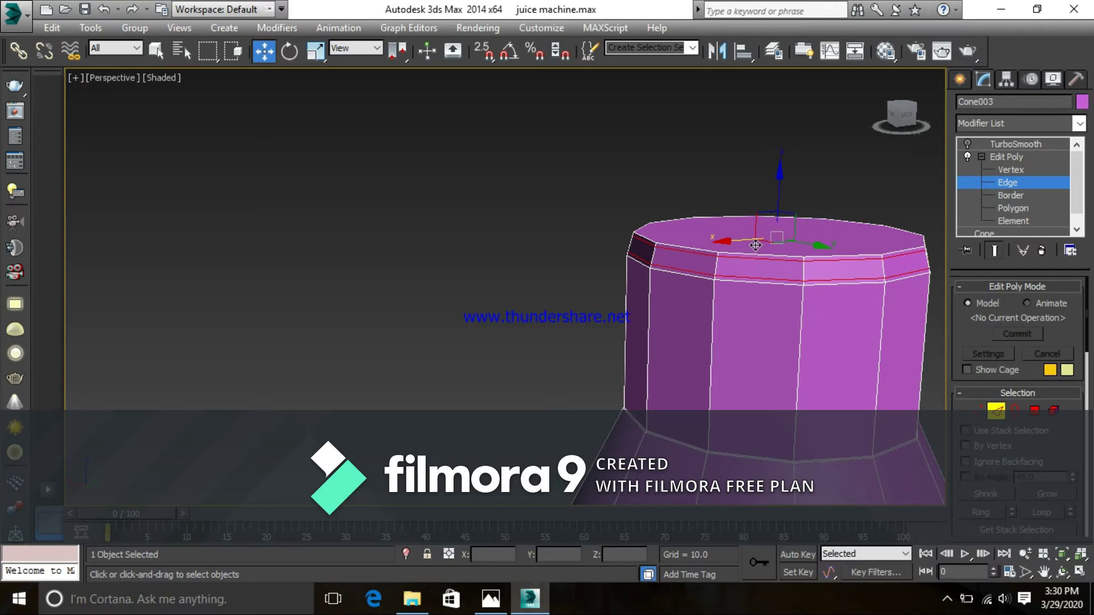
- Try scaling both new edge loops uniformly to 103% in the top view and undo the scaling
{"action": "key", "text": "alt+w"}
{"action": "scroll", "coordinate": [655, 225], "scroll_direction": "down", "scroll_amount": 6}
{"action": "scroll", "coordinate": [679, 215], "scroll_direction": "up", "scroll_amount": 6}
{"action": "mouse_move", "coordinate": [759, 220]}
{"action": "middle_mouse_down"}
{"action": "mouse_move", "coordinate": [787, 222]}
{"action": "mouse_move", "coordinate": [774, 212]}
{"action": "middle_mouse_up"}
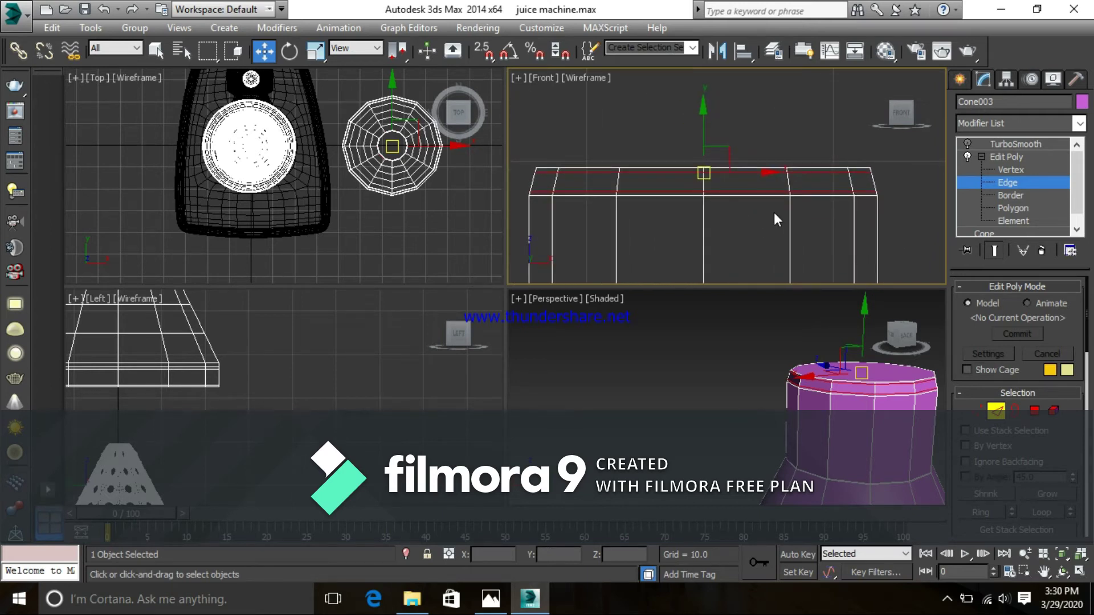
{"action": "key", "text": "e"}
{"action": "key", "text": "r"}
{"action": "middle_click_drag", "start_coordinate": [425, 205], "coordinate": [376, 207]}
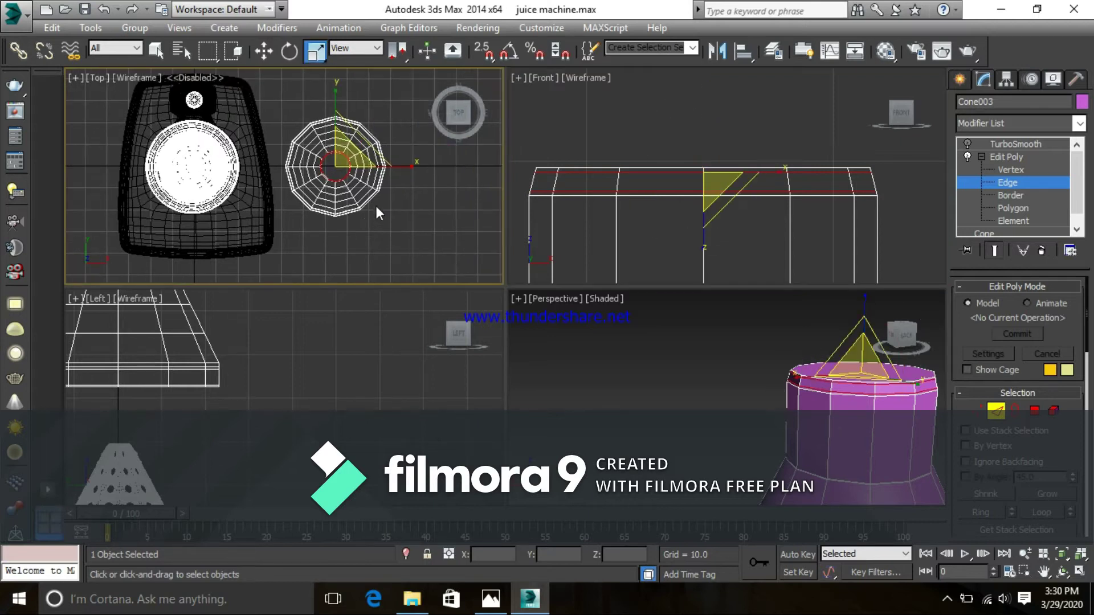
{"action": "scroll", "coordinate": [342, 171], "scroll_direction": "up", "scroll_amount": 5}
{"action": "middle_click_drag", "start_coordinate": [331, 172], "coordinate": [341, 181]}
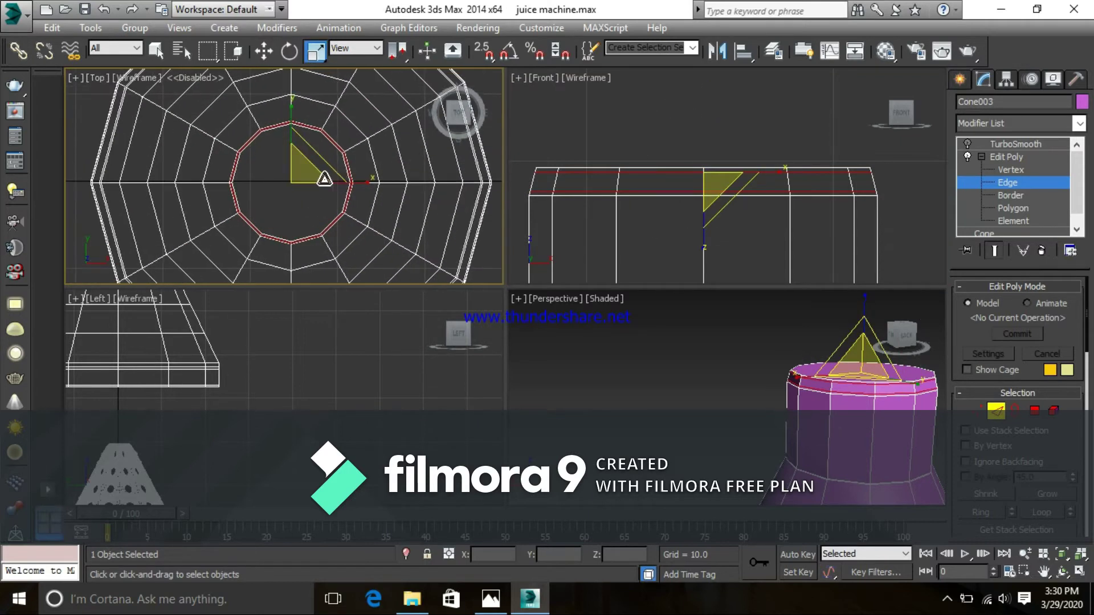
{"action": "left_click_drag", "start_coordinate": [307, 173], "coordinate": [301, 171]}
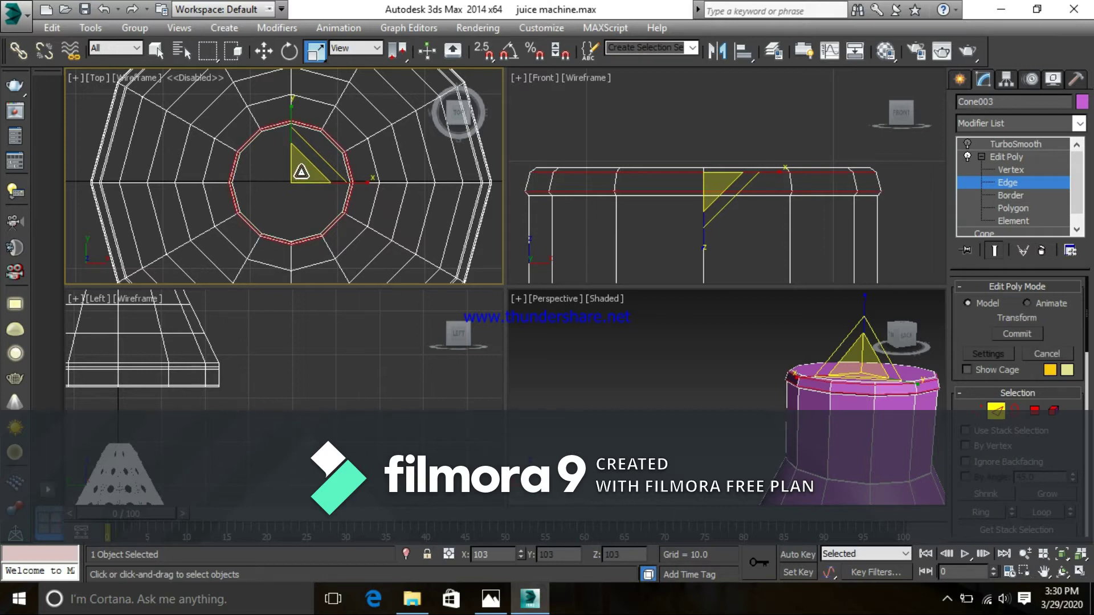
{"action": "key", "text": "ctrl+z"}
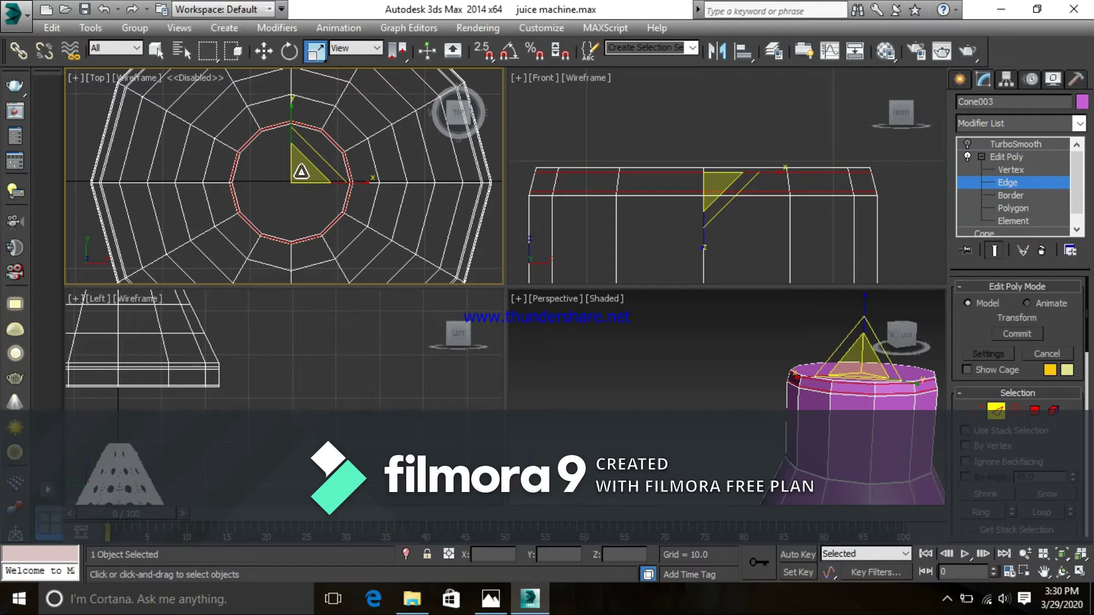
- At Vertex level, select the vertices along the lower edge of the neck's bevel and scale them inward in the top view
{"action": "left_click", "coordinate": [311, 210]}
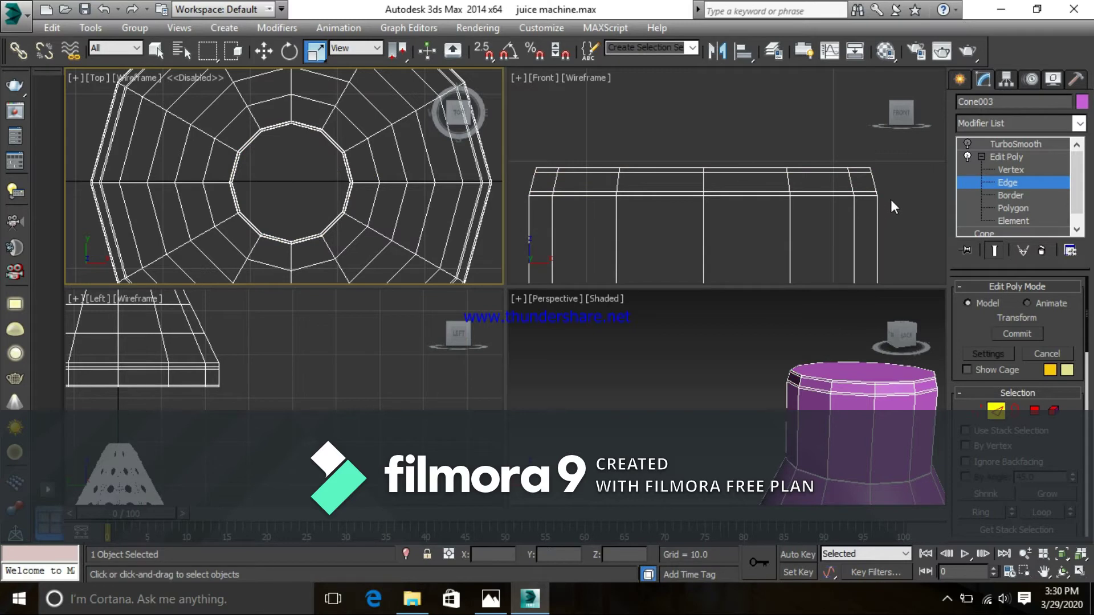
{"action": "left_click", "coordinate": [977, 411]}
{"action": "mouse_move", "coordinate": [784, 233]}
{"action": "middle_mouse_down"}
{"action": "mouse_move", "coordinate": [802, 227]}
{"action": "mouse_move", "coordinate": [769, 227]}
{"action": "mouse_move", "coordinate": [783, 224]}
{"action": "middle_mouse_up"}
{"action": "left_click_drag", "start_coordinate": [891, 178], "coordinate": [512, 208]}
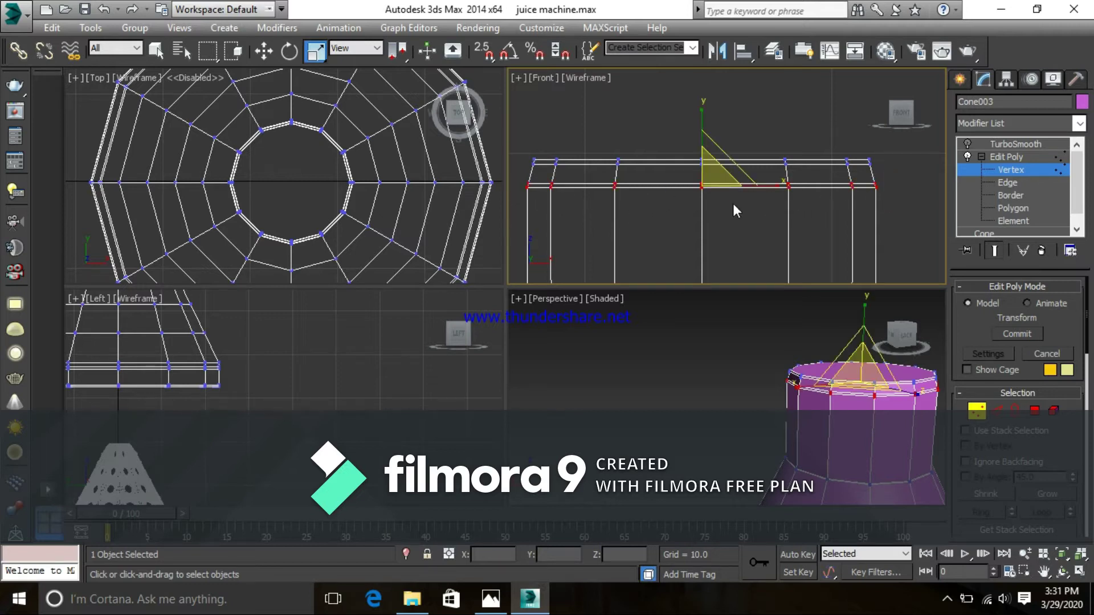
{"action": "middle_click_drag", "start_coordinate": [371, 222], "coordinate": [361, 221]}
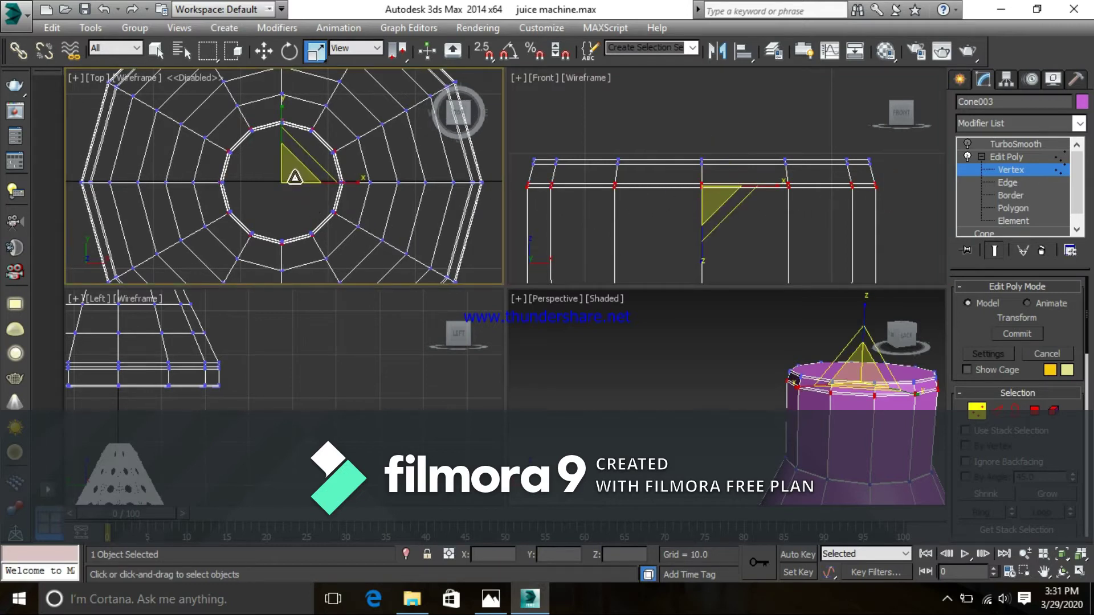
{"action": "left_click_drag", "start_coordinate": [297, 173], "coordinate": [311, 176]}
- Select the topmost vertex ring of the neck in the front view and scale it slightly outward in the top view
{"action": "left_click", "coordinate": [646, 178]}
{"action": "scroll", "coordinate": [744, 200], "scroll_direction": "up", "scroll_amount": 5}
{"action": "middle_click_drag", "start_coordinate": [724, 213], "coordinate": [764, 197]}
{"action": "scroll", "coordinate": [788, 173], "scroll_direction": "down", "scroll_amount": 2}
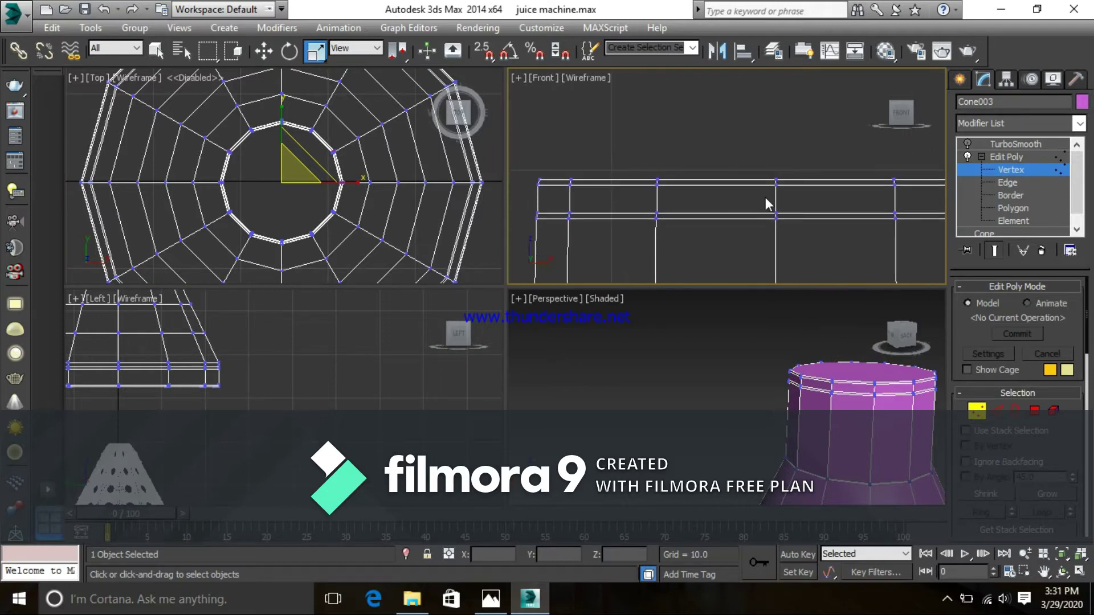
{"action": "key", "text": "alt+w"}
{"action": "scroll", "coordinate": [625, 313], "scroll_direction": "down", "scroll_amount": 3}
{"action": "left_click_drag", "start_coordinate": [843, 244], "coordinate": [312, 290]}
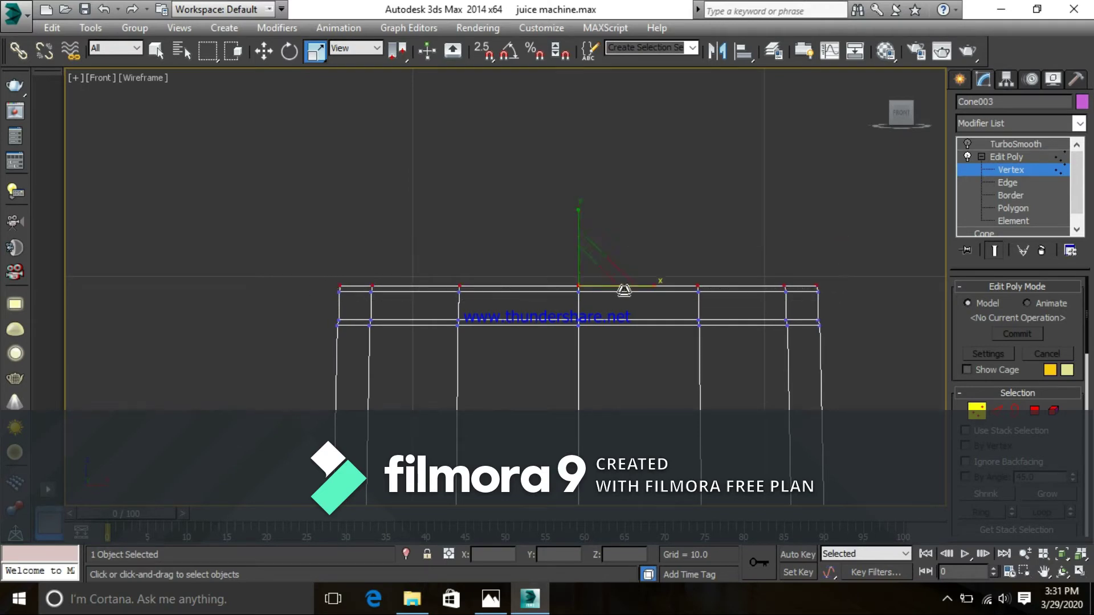
{"action": "key", "text": "alt+w"}
{"action": "middle_click_drag", "start_coordinate": [351, 209], "coordinate": [335, 214]}
{"action": "middle_click_drag", "start_coordinate": [749, 214], "coordinate": [764, 243]}
{"action": "scroll", "coordinate": [699, 228], "scroll_direction": "up", "scroll_amount": 3}
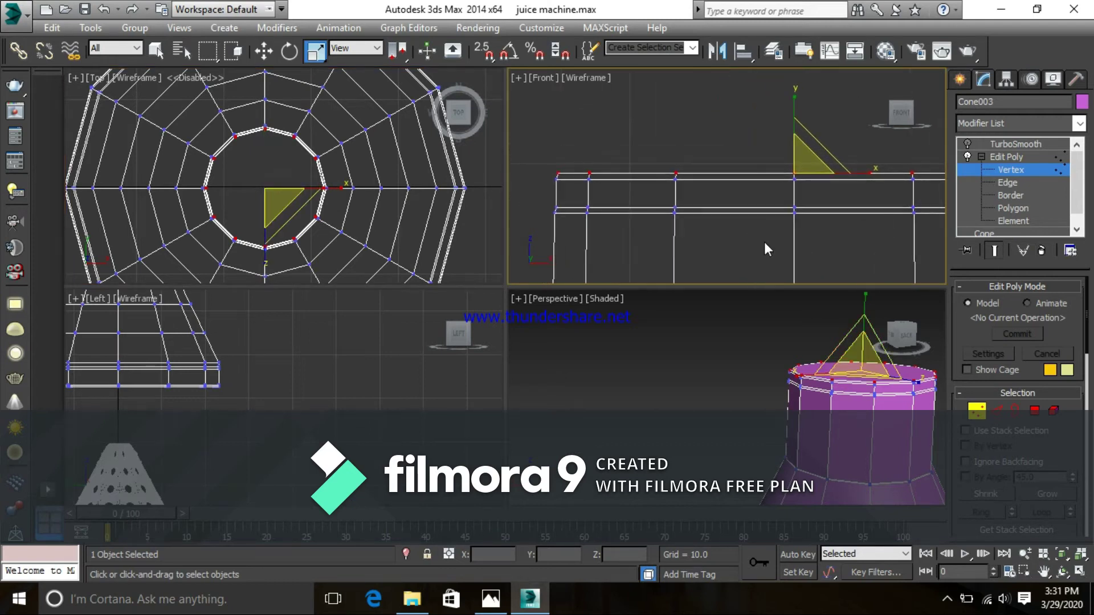
{"action": "middle_click_drag", "start_coordinate": [289, 206], "coordinate": [313, 204]}
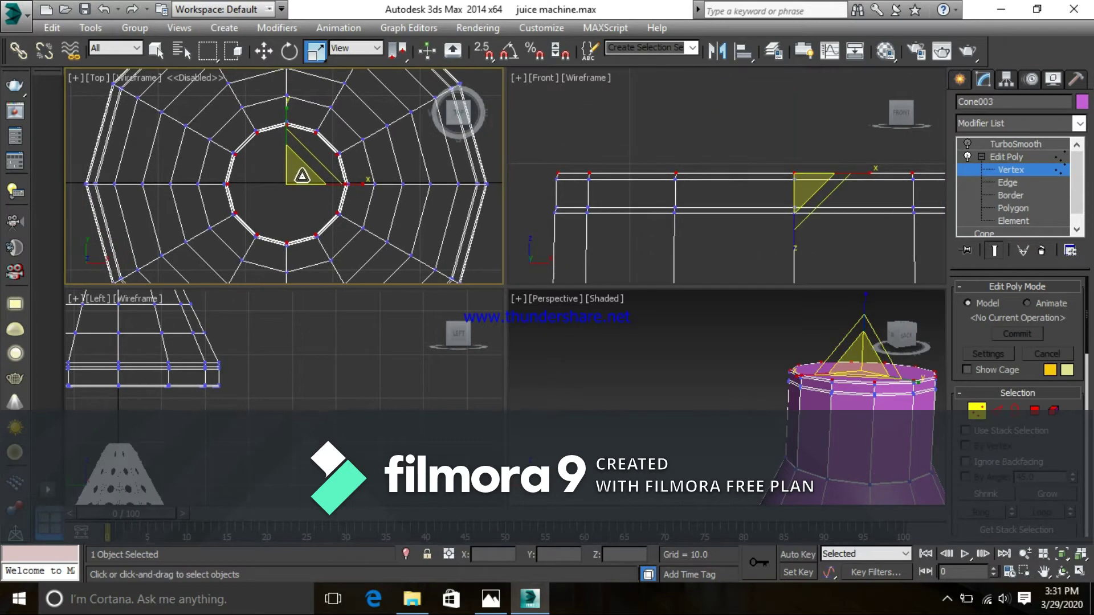
{"action": "left_click_drag", "start_coordinate": [297, 177], "coordinate": [296, 175]}
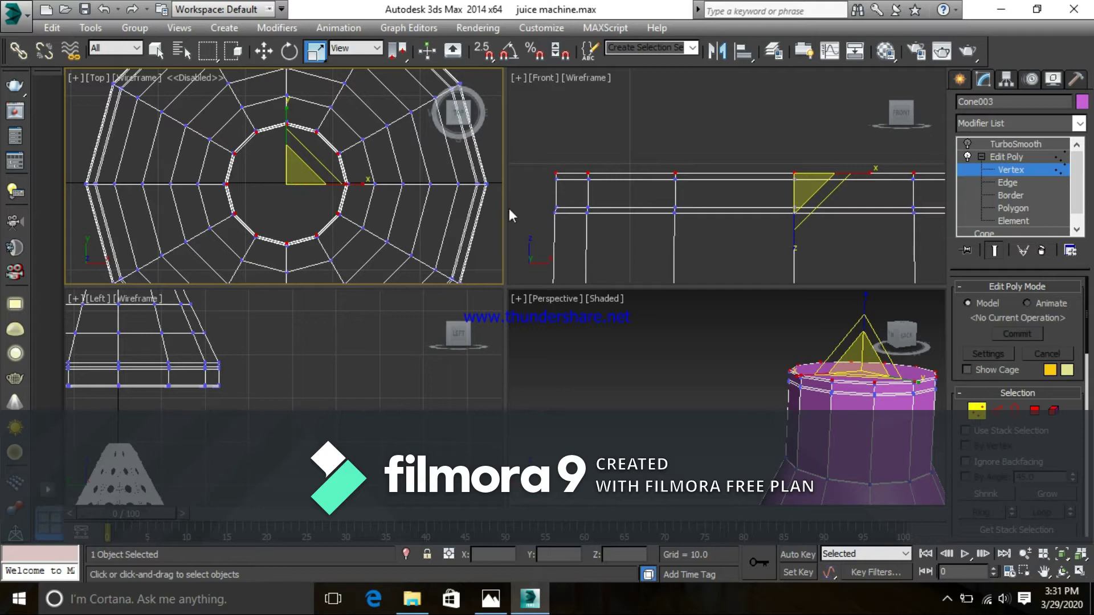
- Deselect the vertices and examine the neck rim's edge profile up close in the front view
{"action": "left_click", "coordinate": [625, 128]}
{"action": "middle_click_drag", "start_coordinate": [640, 183], "coordinate": [597, 164]}
{"action": "scroll", "coordinate": [727, 210], "scroll_direction": "down", "scroll_amount": 2}
{"action": "middle_click_drag", "start_coordinate": [732, 212], "coordinate": [680, 214]}
{"action": "scroll", "coordinate": [752, 197], "scroll_direction": "up", "scroll_amount": 3}
{"action": "scroll", "coordinate": [752, 197], "scroll_direction": "down", "scroll_amount": 2}
{"action": "scroll", "coordinate": [801, 219], "scroll_direction": "up", "scroll_amount": 1}
{"action": "middle_click_drag", "start_coordinate": [768, 210], "coordinate": [881, 219]}
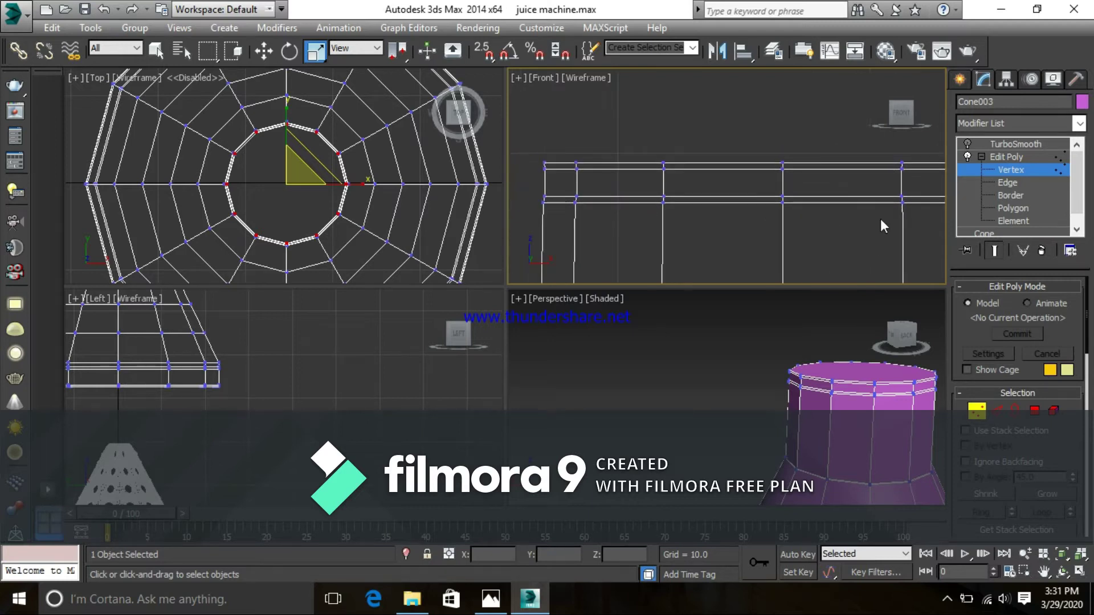
- Select the upper vertex ring of the rim's lower loop pair and scale it slightly in the top view
{"action": "key", "text": "alt+w"}
{"action": "middle_click_drag", "start_coordinate": [821, 351], "coordinate": [741, 307]}
{"action": "scroll", "coordinate": [741, 307], "scroll_direction": "down", "scroll_amount": 3}
{"action": "left_click_drag", "start_coordinate": [914, 275], "coordinate": [206, 292]}
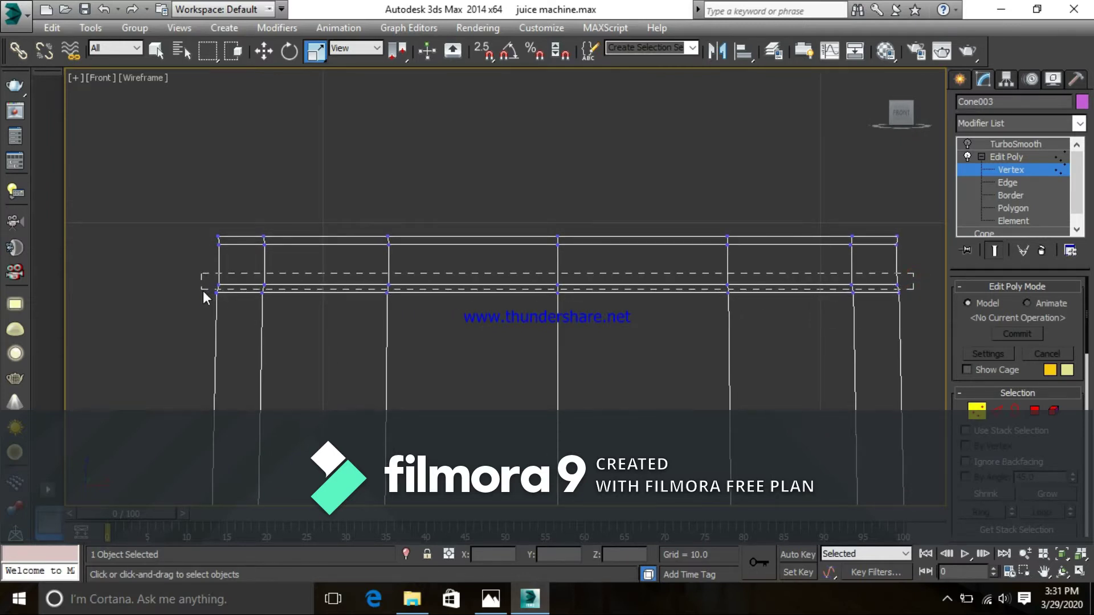
{"action": "left_click_drag", "start_coordinate": [203, 291], "coordinate": [203, 291]}
{"action": "key", "text": "alt+w"}
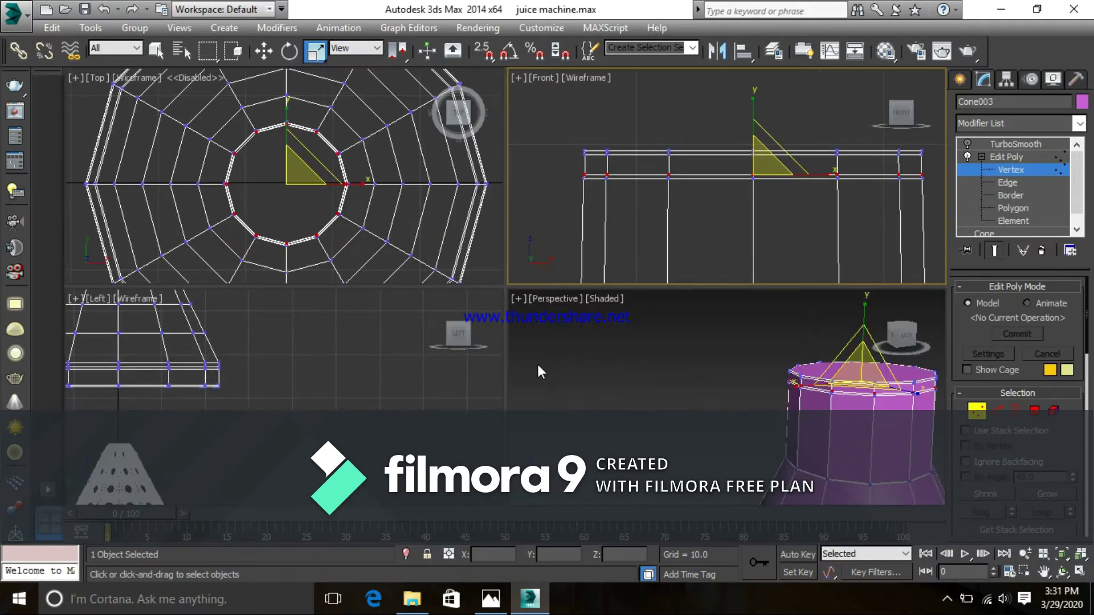
{"action": "middle_click_drag", "start_coordinate": [434, 236], "coordinate": [445, 224]}
{"action": "scroll", "coordinate": [650, 193], "scroll_direction": "up", "scroll_amount": 3}
{"action": "middle_click_drag", "start_coordinate": [649, 192], "coordinate": [714, 206]}
{"action": "scroll", "coordinate": [669, 199], "scroll_direction": "up", "scroll_amount": 3}
{"action": "middle_click_drag", "start_coordinate": [621, 197], "coordinate": [733, 223]}
{"action": "mouse_move", "coordinate": [336, 237]}
{"action": "middle_mouse_down"}
{"action": "mouse_move", "coordinate": [331, 191]}
{"action": "mouse_move", "coordinate": [340, 236]}
{"action": "middle_mouse_up"}
{"action": "left_click_drag", "start_coordinate": [319, 179], "coordinate": [312, 179]}
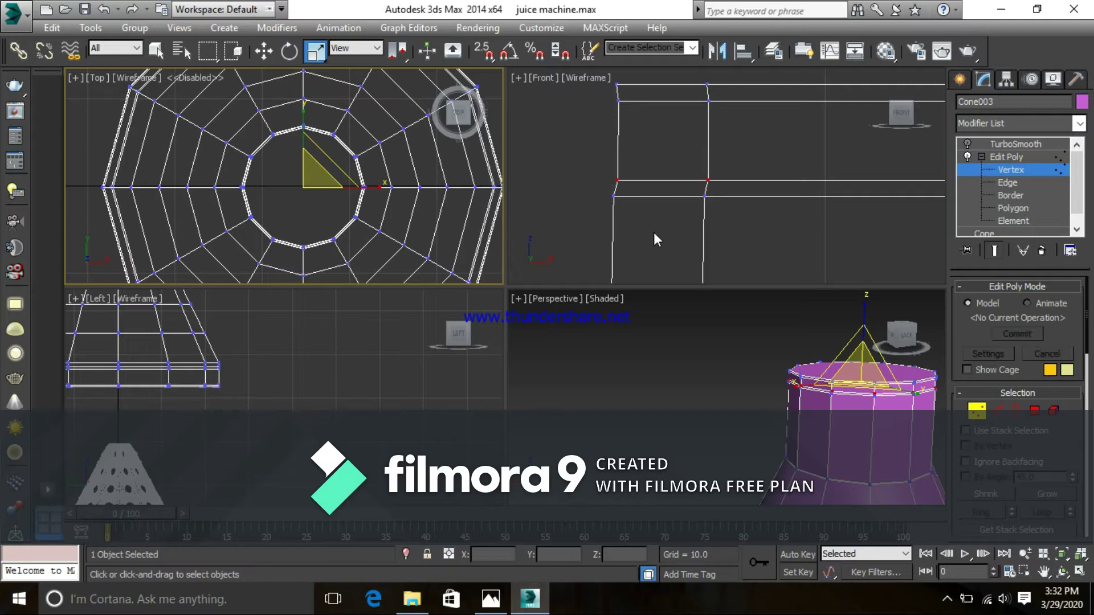
- Compare both ends of the neck rim's vertex rings in the front view and clear the vertex selection
{"action": "middle_click_drag", "start_coordinate": [655, 233], "coordinate": [579, 234]}
{"action": "scroll", "coordinate": [672, 229], "scroll_direction": "down", "scroll_amount": 5}
{"action": "middle_click_drag", "start_coordinate": [820, 245], "coordinate": [725, 215]}
{"action": "scroll", "coordinate": [725, 214], "scroll_direction": "up", "scroll_amount": 3}
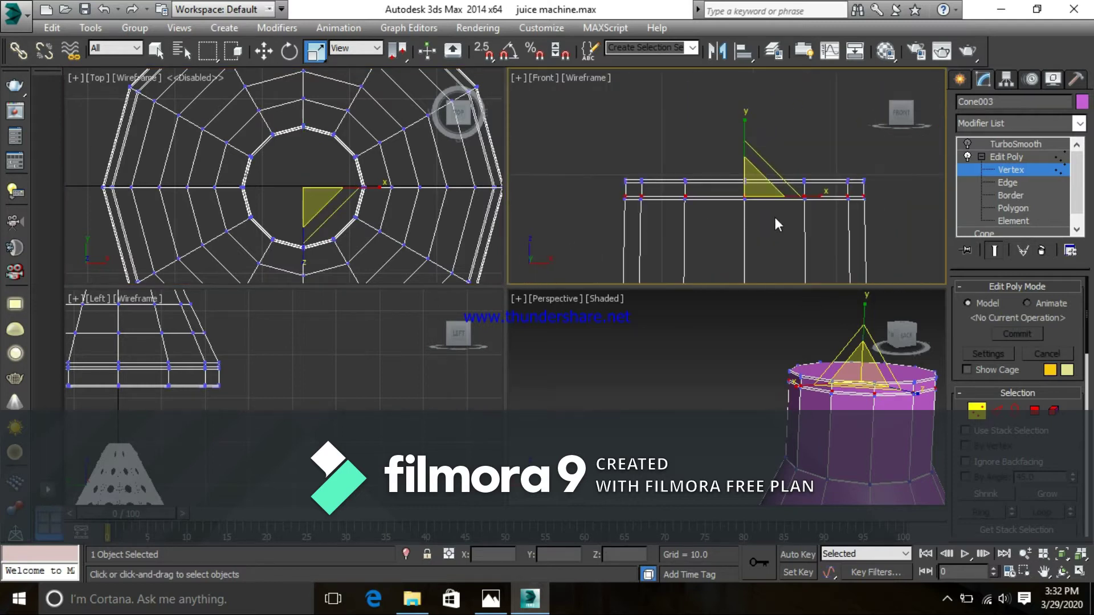
{"action": "scroll", "coordinate": [768, 196], "scroll_direction": "down", "scroll_amount": 3}
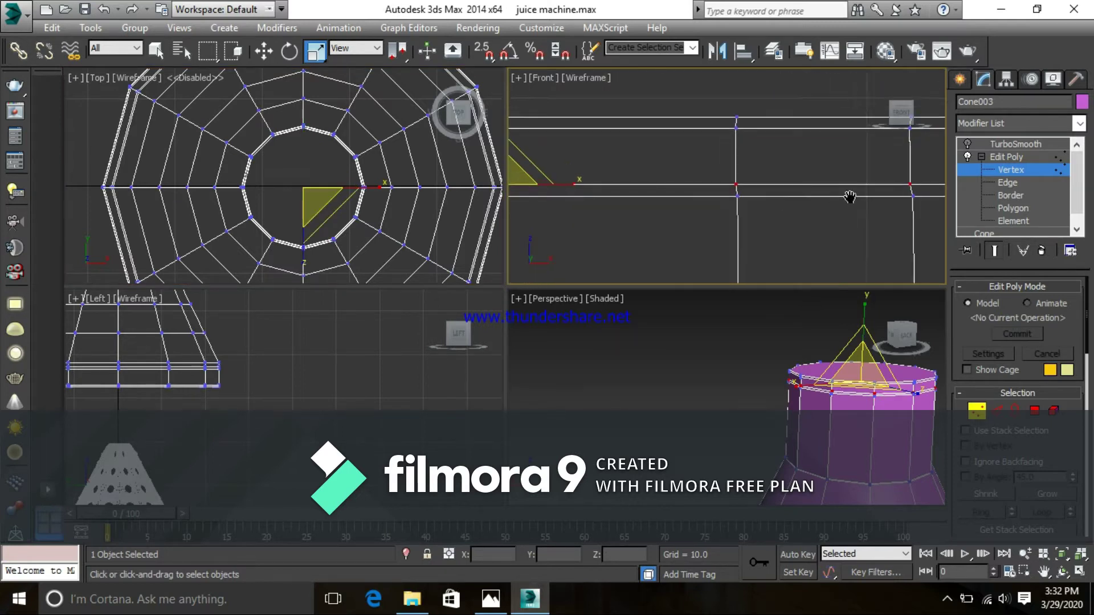
{"action": "middle_click_drag", "start_coordinate": [835, 175], "coordinate": [904, 184]}
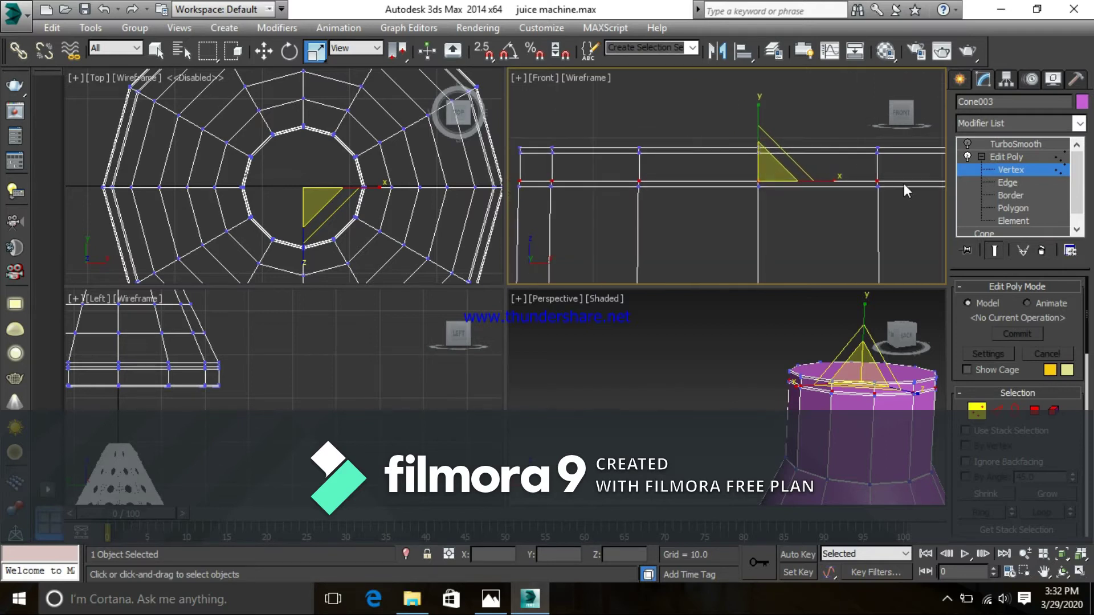
{"action": "left_click", "coordinate": [546, 181]}
{"action": "scroll", "coordinate": [626, 188], "scroll_direction": "up", "scroll_amount": 3}
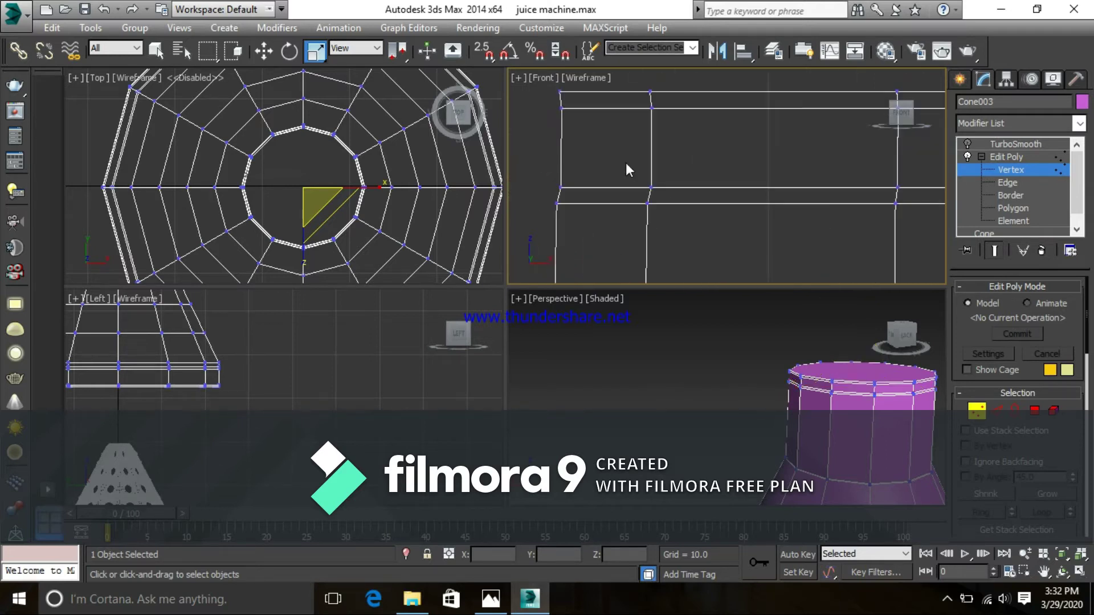
- Move the left-end vertex of the neck rim's lower loop pair slightly outward along X in the front view to align it with the vertex below
{"action": "left_click_drag", "start_coordinate": [570, 184], "coordinate": [596, 196]}
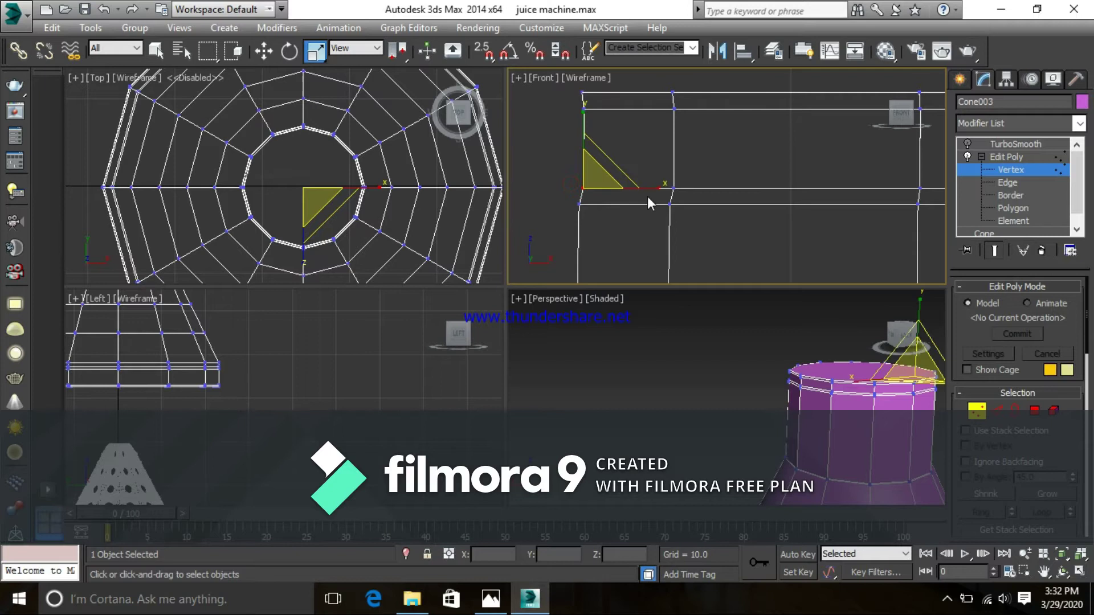
{"action": "key", "text": "w"}
{"action": "left_click_drag", "start_coordinate": [645, 188], "coordinate": [641, 188]}
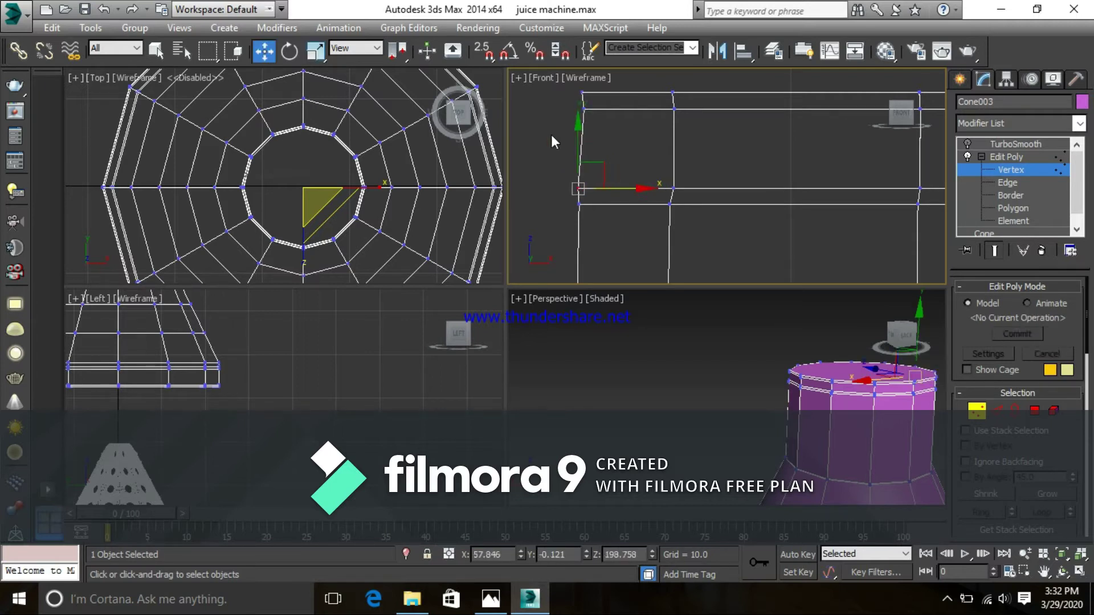
{"action": "left_click", "coordinate": [570, 167]}
{"action": "middle_click_drag", "start_coordinate": [563, 171], "coordinate": [565, 173]}
{"action": "scroll", "coordinate": [567, 175], "scroll_direction": "down", "scroll_amount": 3}
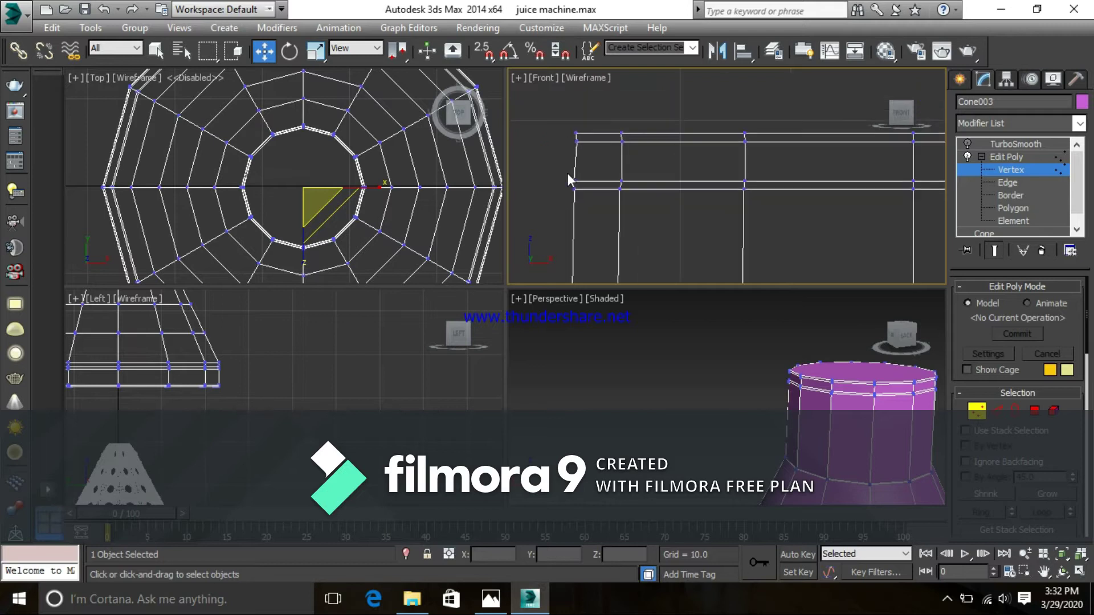
- Select the neck rim's left-end vertices in the front view and scale them along X into a straight vertical line
{"action": "left_click_drag", "start_coordinate": [594, 215], "coordinate": [596, 214]}
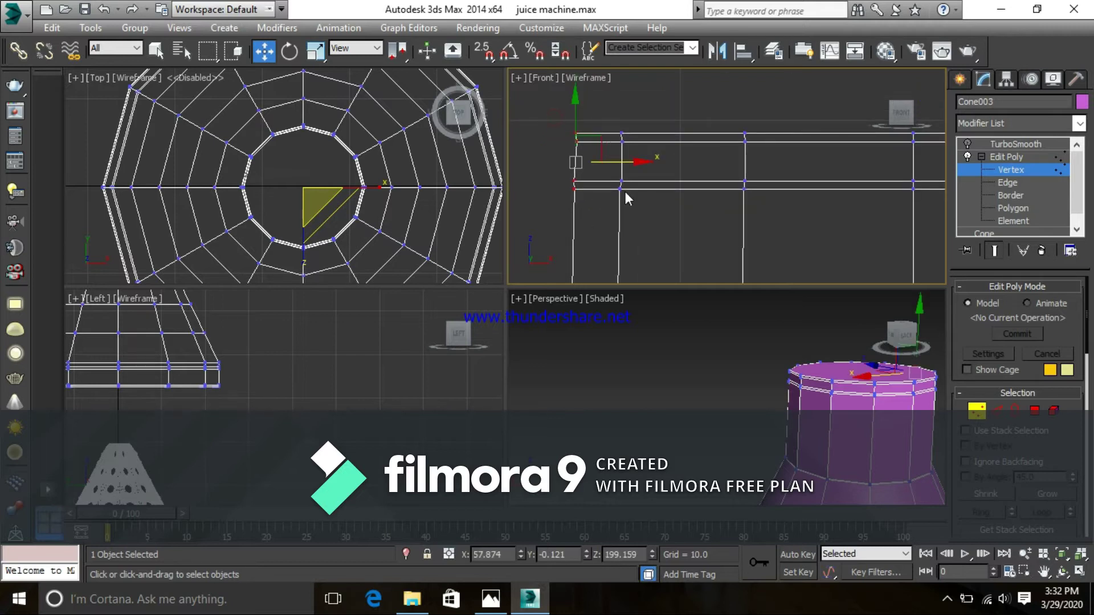
{"action": "key", "text": "r"}
{"action": "left_click_drag", "start_coordinate": [648, 169], "coordinate": [513, 179]}
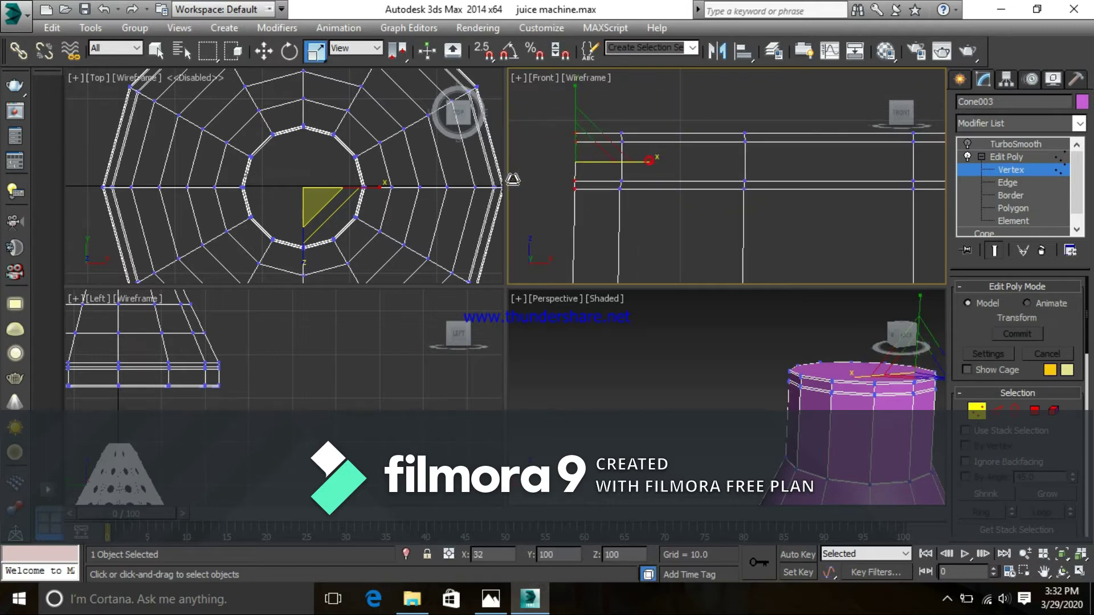
{"action": "left_click_drag", "start_coordinate": [640, 164], "coordinate": [607, 171]}
{"action": "left_click", "coordinate": [634, 99]}
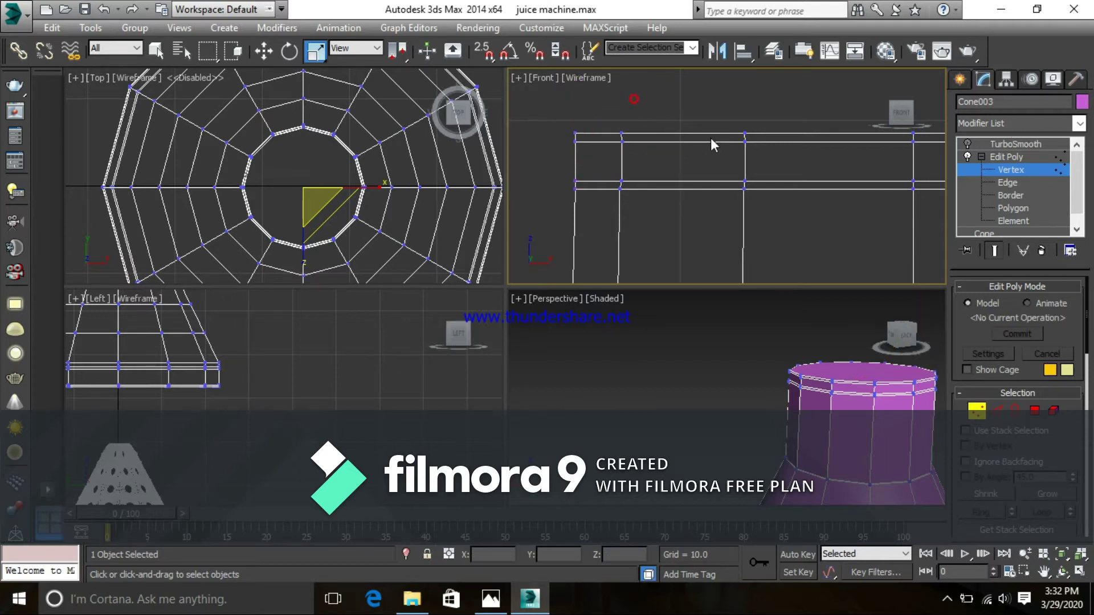
- Straighten the neck rim's right-end vertices in the front view by scaling them along X, and deselect them
{"action": "middle_click_drag", "start_coordinate": [710, 138], "coordinate": [631, 143]}
{"action": "scroll", "coordinate": [702, 145], "scroll_direction": "down", "scroll_amount": 3}
{"action": "middle_click_drag", "start_coordinate": [860, 160], "coordinate": [787, 150]}
{"action": "scroll", "coordinate": [769, 171], "scroll_direction": "up", "scroll_amount": 3}
{"action": "left_click_drag", "start_coordinate": [740, 201], "coordinate": [739, 199]}
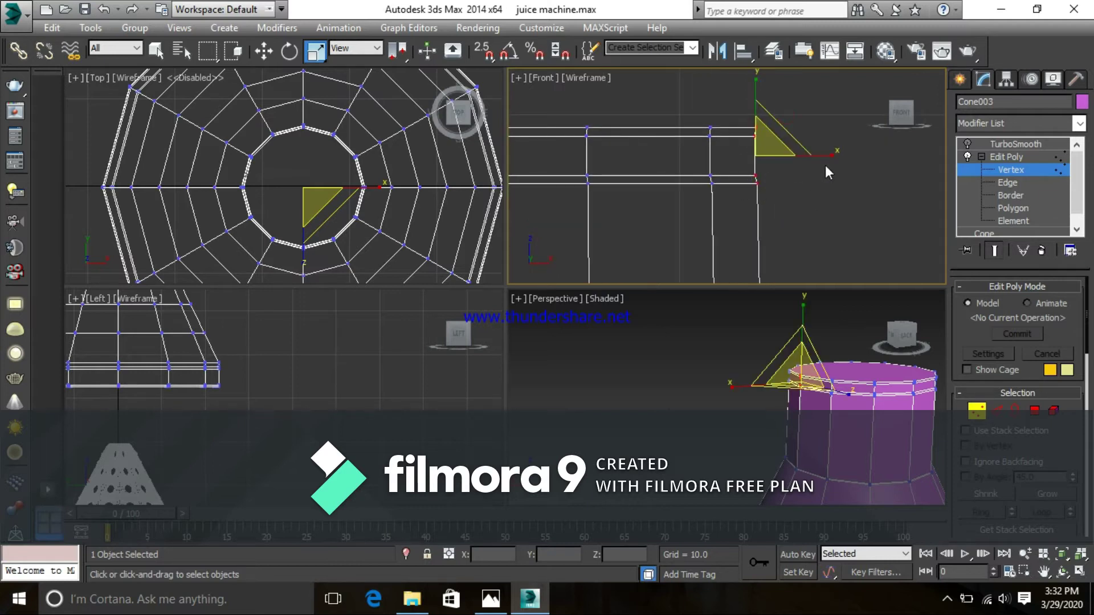
{"action": "left_click_drag", "start_coordinate": [833, 156], "coordinate": [681, 333]}
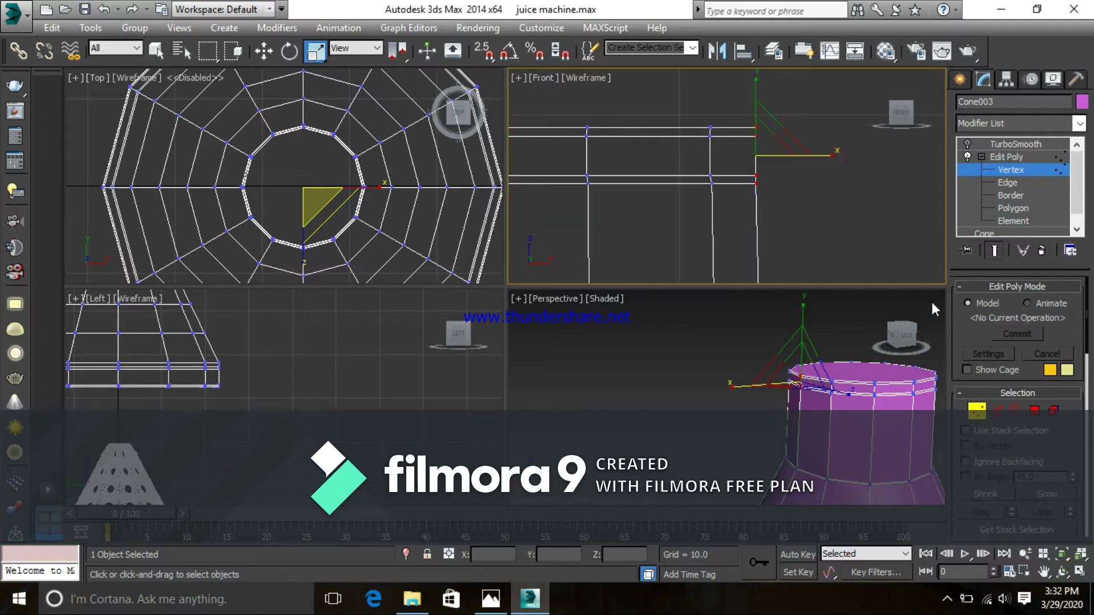
{"action": "left_click_drag", "start_coordinate": [832, 156], "coordinate": [560, 199]}
{"action": "left_click", "coordinate": [823, 203]}
{"action": "middle_click_drag", "start_coordinate": [823, 203], "coordinate": [766, 212]}
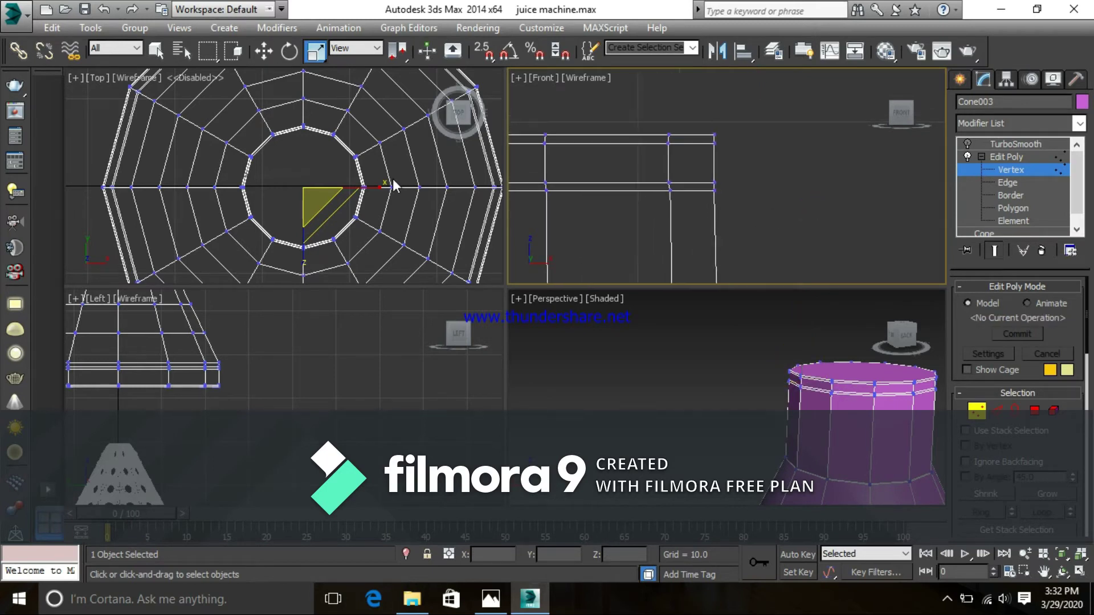
- Flatten the rim vertices at both ends of the neck along X in the left view, and clear the selection
{"action": "middle_click_drag", "start_coordinate": [387, 215], "coordinate": [364, 172]}
{"action": "middle_click_drag", "start_coordinate": [162, 302], "coordinate": [274, 464]}
{"action": "scroll", "coordinate": [291, 451], "scroll_direction": "up", "scroll_amount": 4}
{"action": "scroll", "coordinate": [342, 420], "scroll_direction": "down", "scroll_amount": 2}
{"action": "middle_click_drag", "start_coordinate": [342, 430], "coordinate": [308, 427]}
{"action": "left_click_drag", "start_coordinate": [314, 423], "coordinate": [292, 430]}
{"action": "middle_click_drag", "start_coordinate": [358, 379], "coordinate": [366, 398]}
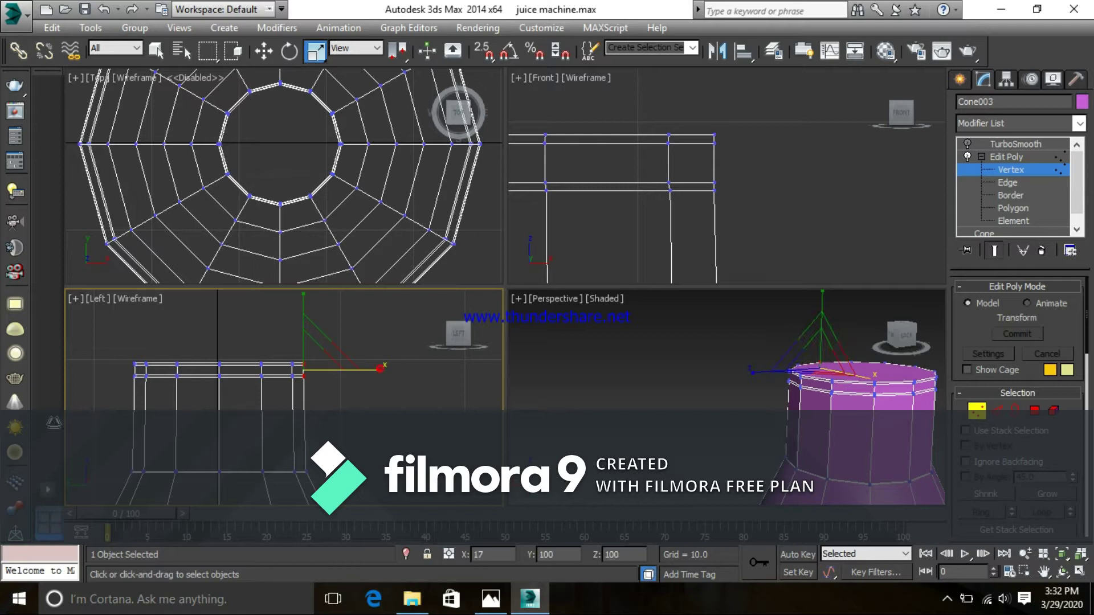
{"action": "left_click_drag", "start_coordinate": [118, 353], "coordinate": [140, 391]}
{"action": "left_click_drag", "start_coordinate": [208, 372], "coordinate": [81, 86]}
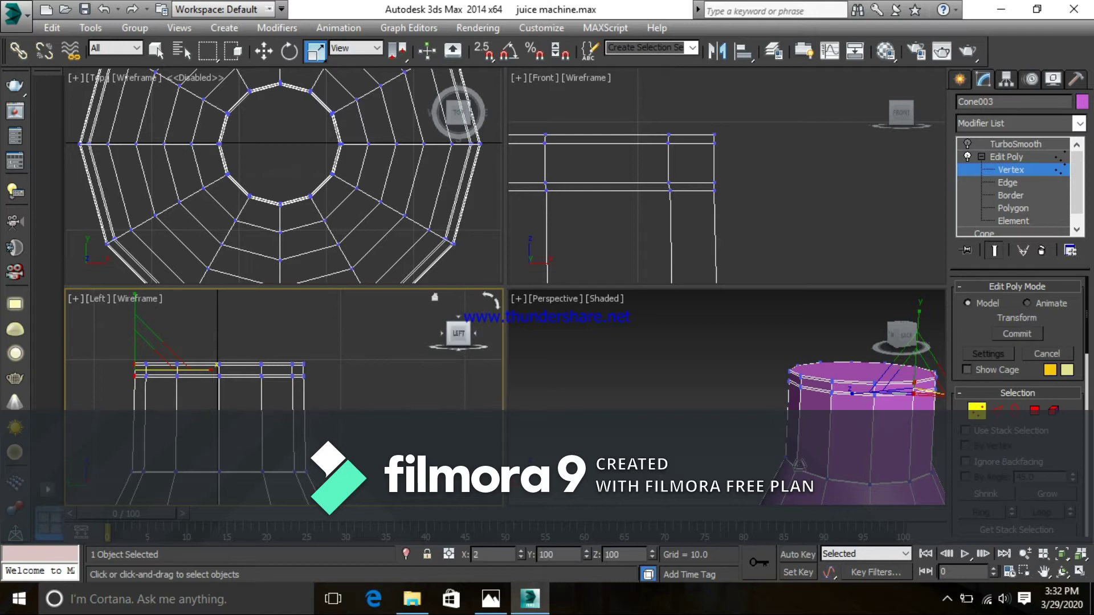
{"action": "left_click", "coordinate": [377, 400]}
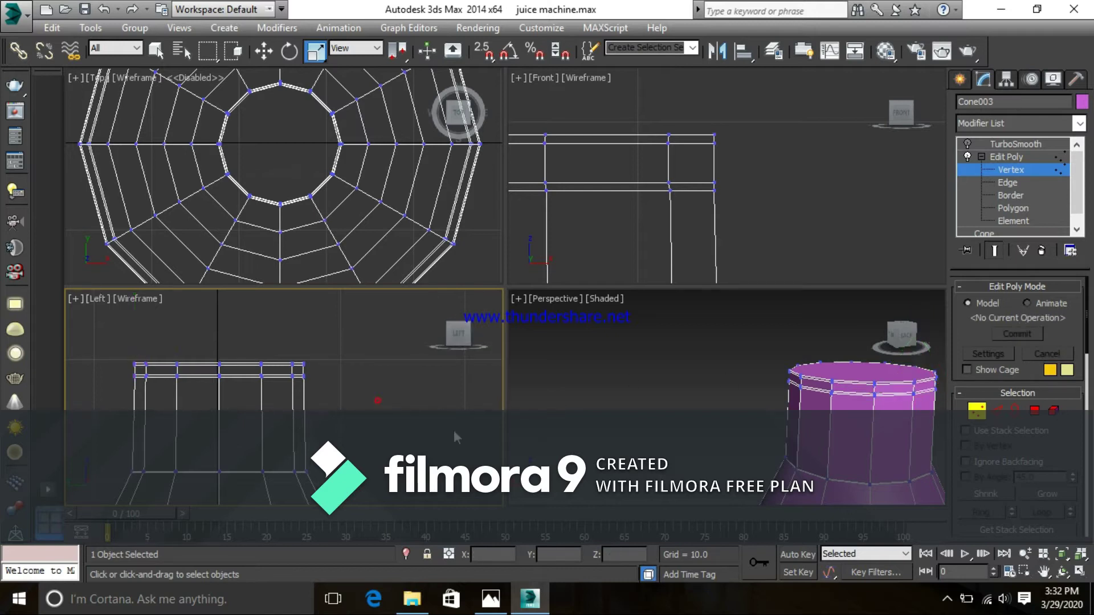
- Leave vertex editing, turn TurboSmooth back on and examine the smoothed press head in a maximized perspective view
{"action": "left_click", "coordinate": [1018, 157]}
{"action": "left_click", "coordinate": [1016, 144]}
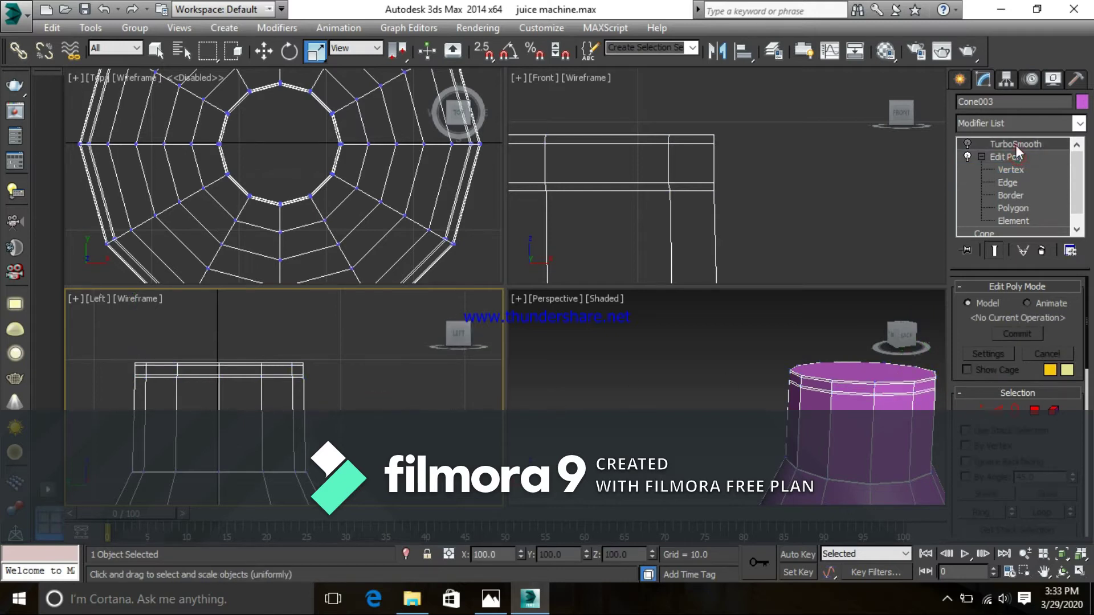
{"action": "left_click", "coordinate": [971, 141]}
{"action": "left_click", "coordinate": [689, 386]}
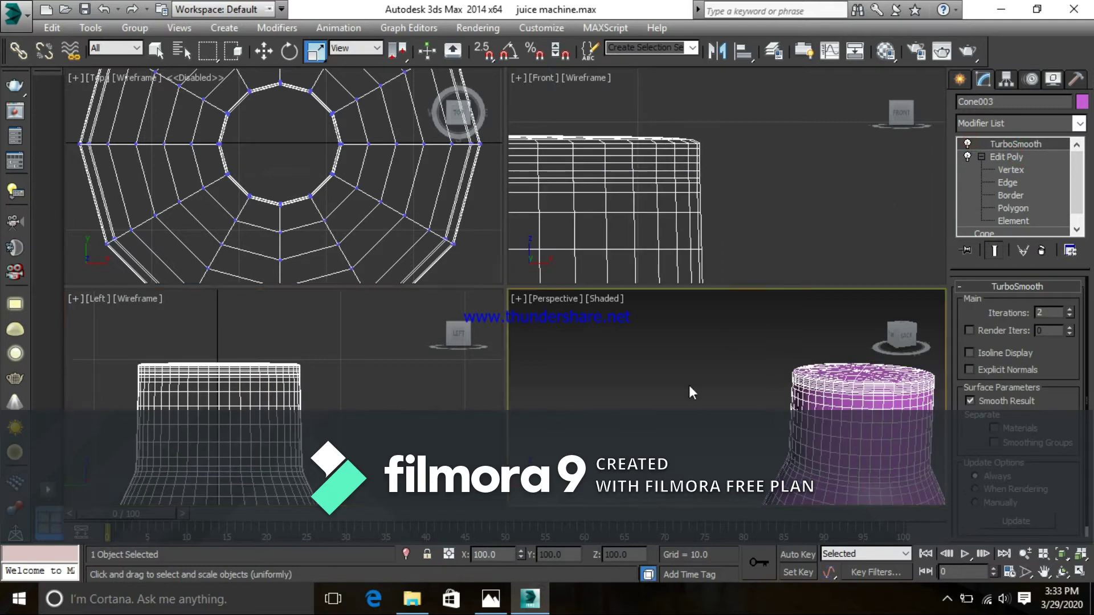
{"action": "middle_click_drag", "start_coordinate": [850, 431], "coordinate": [756, 406]}
{"action": "scroll", "coordinate": [756, 405], "scroll_direction": "down", "scroll_amount": 5}
{"action": "scroll", "coordinate": [760, 412], "scroll_direction": "up", "scroll_amount": 2}
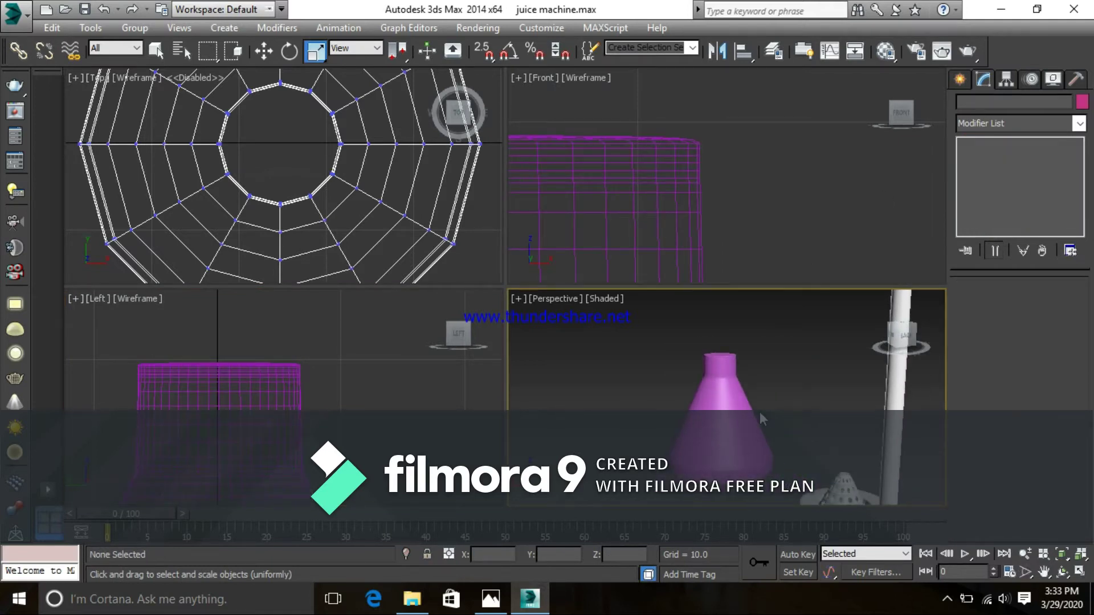
{"action": "left_click", "coordinate": [760, 411]}
{"action": "key", "text": "alt+w"}
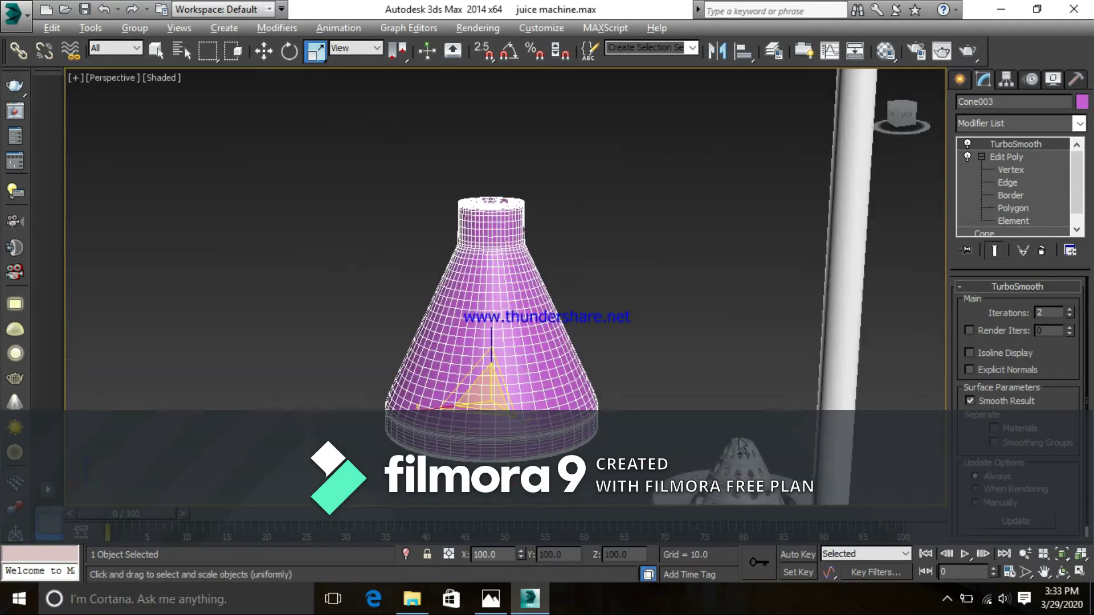
{"action": "scroll", "coordinate": [501, 358], "scroll_direction": "down", "scroll_amount": 3}
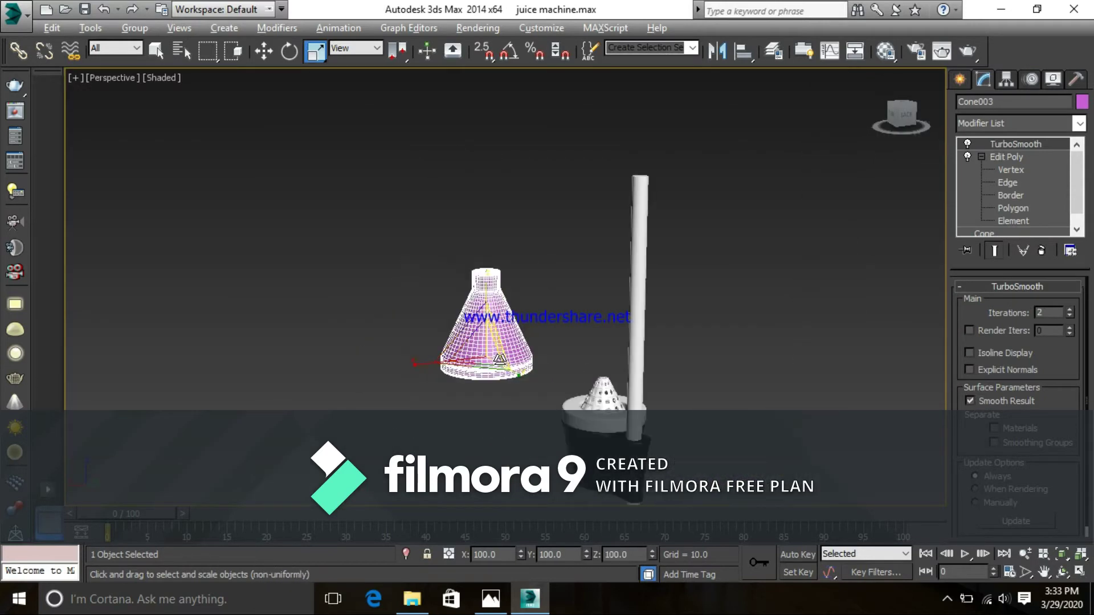
- Move the press head along X in the top view until it is centred over the strainer cup
{"action": "key", "text": "alt+w"}
{"action": "scroll", "coordinate": [272, 203], "scroll_direction": "down", "scroll_amount": 5}
{"action": "scroll", "coordinate": [271, 203], "scroll_direction": "up", "scroll_amount": 2}
{"action": "middle_click_drag", "start_coordinate": [290, 207], "coordinate": [454, 209]}
{"action": "key", "text": "w"}
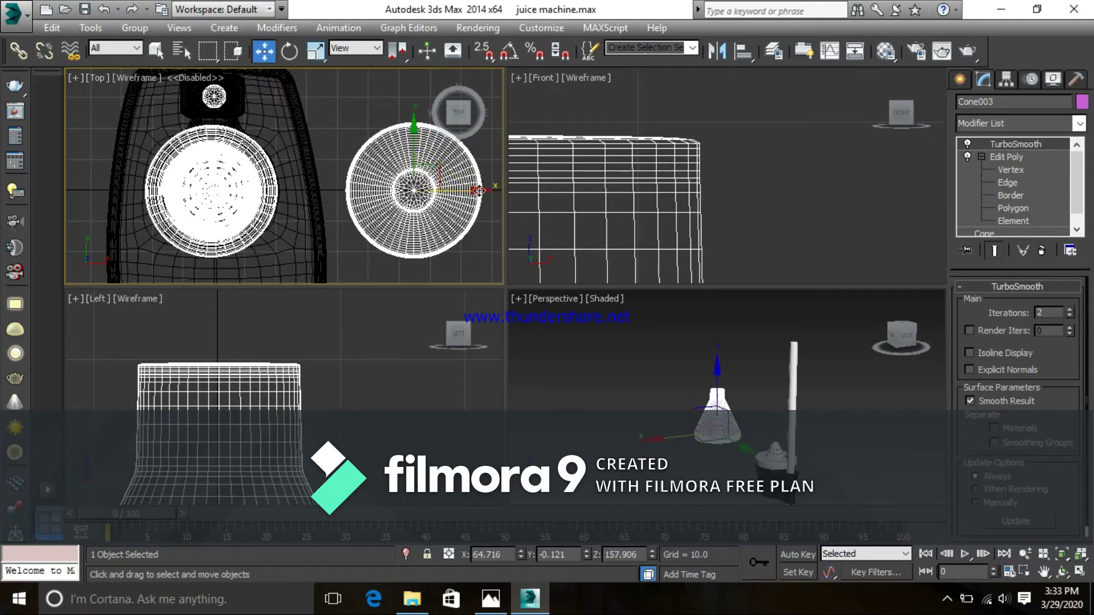
{"action": "left_click_drag", "start_coordinate": [479, 191], "coordinate": [276, 220]}
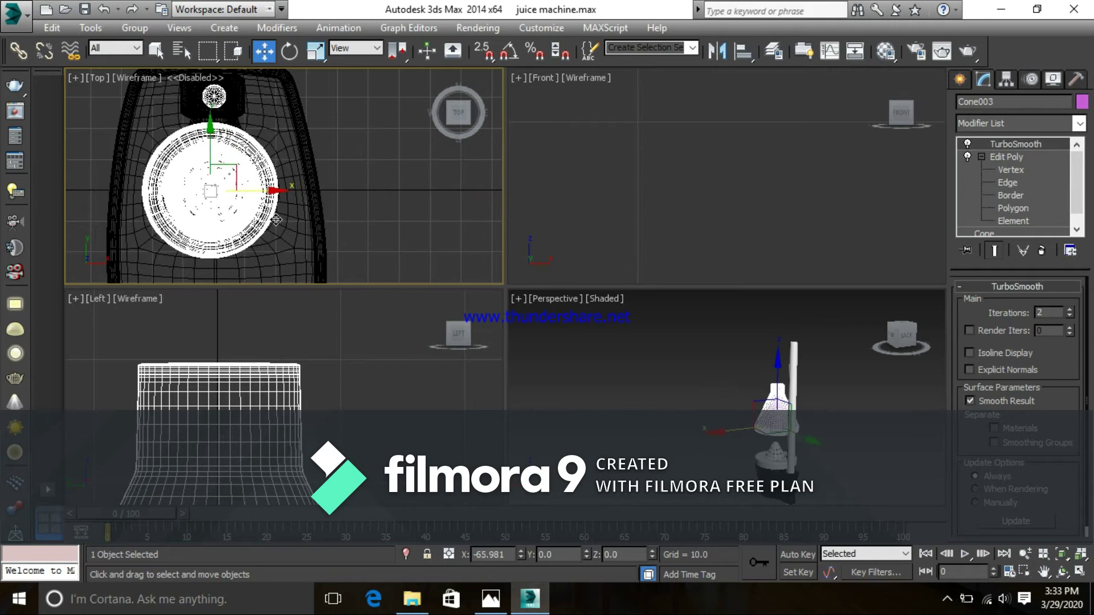
- Lower the press head onto the strainer cup's rim in the left view to test its fit
{"action": "middle_click_drag", "start_coordinate": [400, 419], "coordinate": [401, 398]}
{"action": "scroll", "coordinate": [396, 398], "scroll_direction": "down", "scroll_amount": 7}
{"action": "middle_click_drag", "start_coordinate": [390, 440], "coordinate": [361, 359]}
{"action": "scroll", "coordinate": [361, 358], "scroll_direction": "down", "scroll_amount": 4}
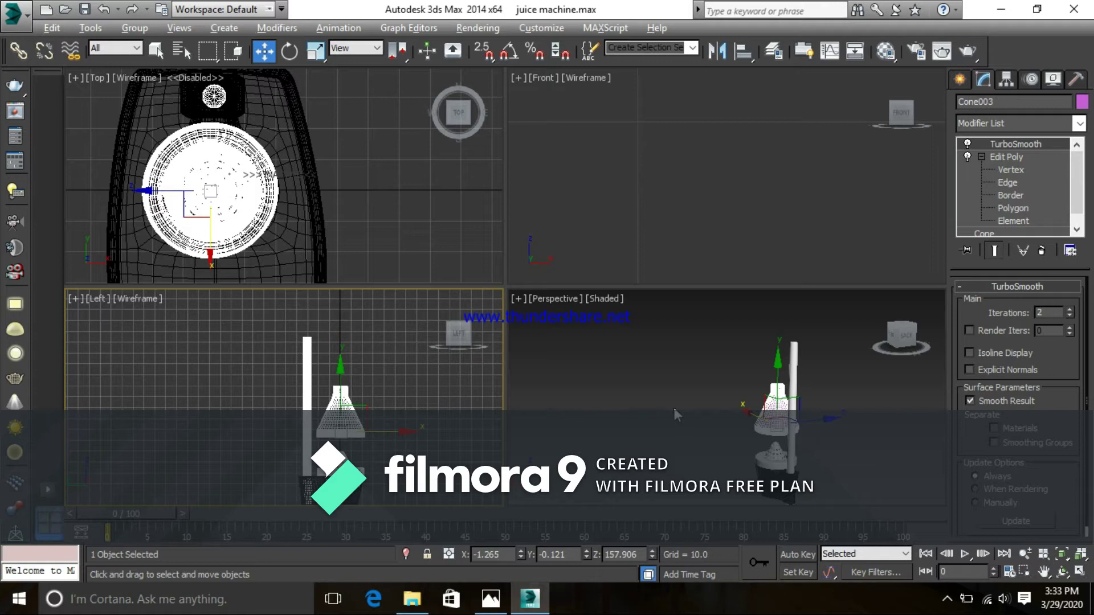
{"action": "scroll", "coordinate": [362, 425], "scroll_direction": "up", "scroll_amount": 7}
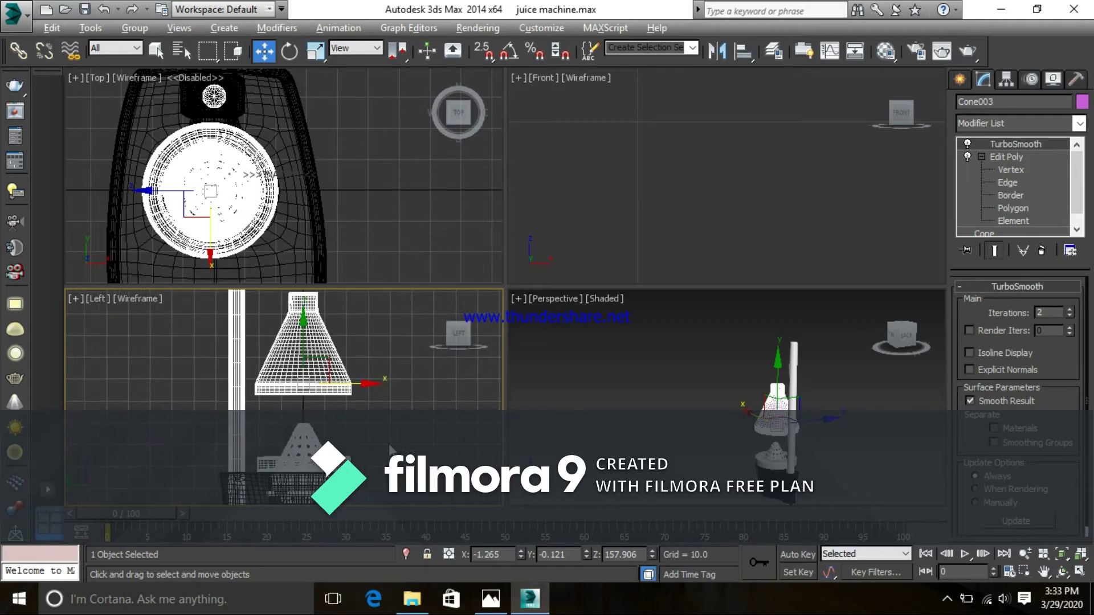
{"action": "key", "text": "alt+w"}
{"action": "scroll", "coordinate": [677, 384], "scroll_direction": "down", "scroll_amount": 5}
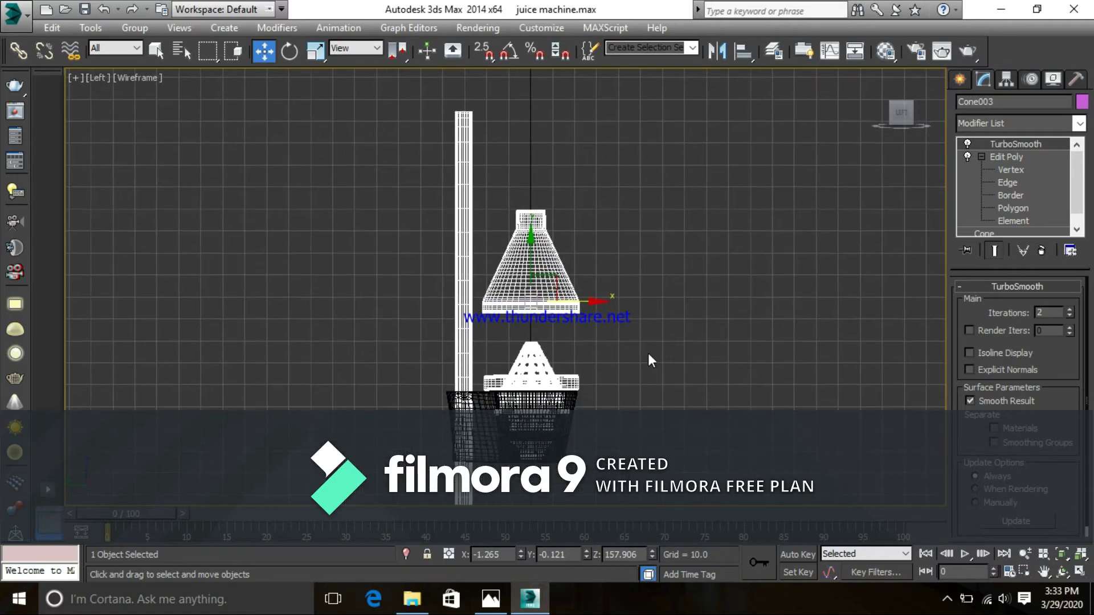
{"action": "left_click_drag", "start_coordinate": [532, 236], "coordinate": [549, 298]}
{"action": "key", "text": "alt+w"}
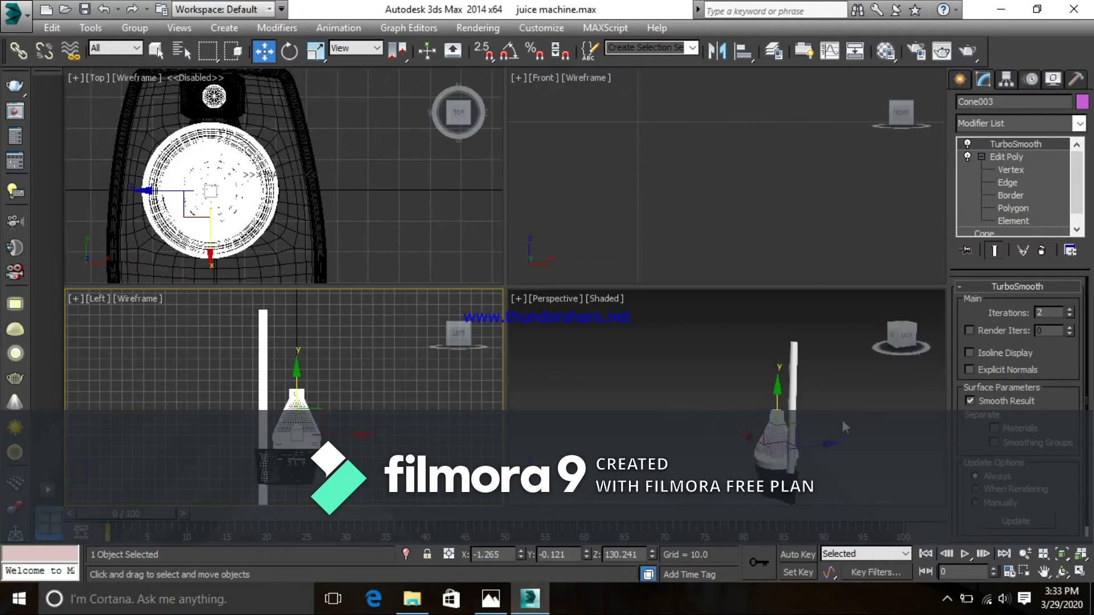
- Check the seated press head in perspective, raise it clear of the perforated cone and deselect it
{"action": "scroll", "coordinate": [774, 456], "scroll_direction": "up", "scroll_amount": 5}
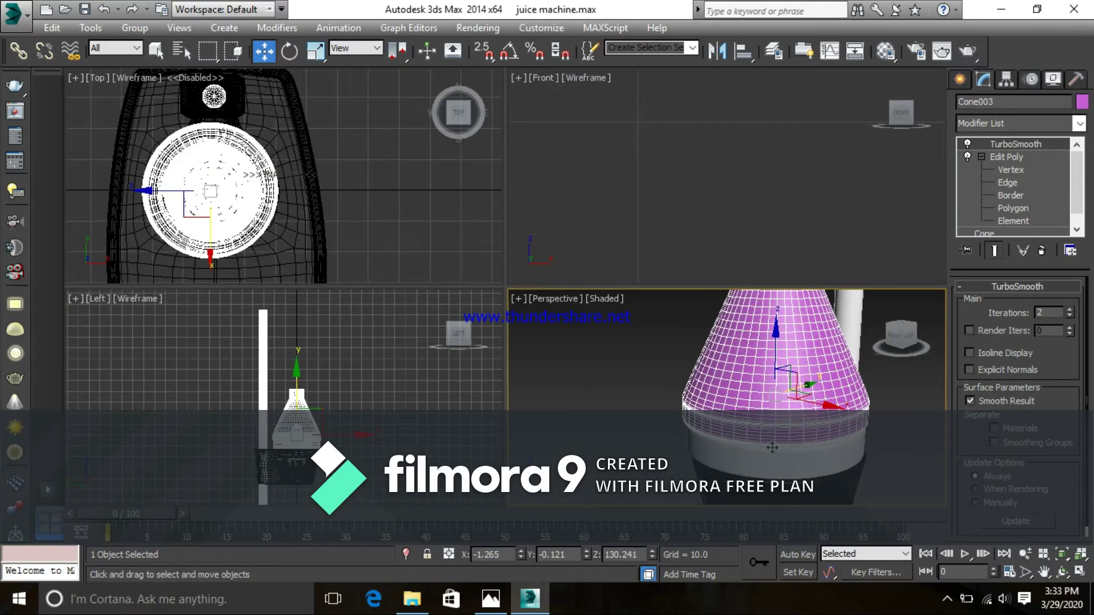
{"action": "scroll", "coordinate": [773, 459], "scroll_direction": "down", "scroll_amount": 5}
{"action": "left_click", "coordinate": [862, 403]}
{"action": "middle_click_drag", "start_coordinate": [862, 405], "coordinate": [799, 428], "text": "alt"}
{"action": "key", "text": "alt+w"}
{"action": "middle_click_drag", "start_coordinate": [619, 375], "coordinate": [596, 325]}
{"action": "scroll", "coordinate": [516, 314], "scroll_direction": "down", "scroll_amount": 4}
{"action": "left_click", "coordinate": [511, 284]}
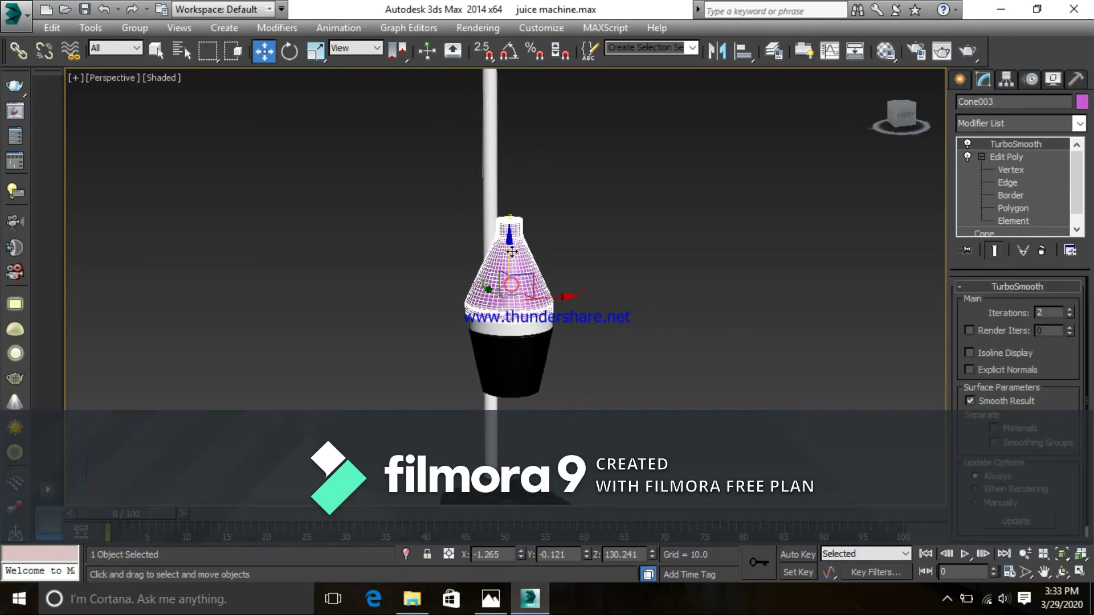
{"action": "left_click_drag", "start_coordinate": [509, 242], "coordinate": [492, 188]}
{"action": "middle_click_drag", "start_coordinate": [635, 299], "coordinate": [682, 291], "text": "alt"}
{"action": "left_click", "coordinate": [684, 261]}
{"action": "middle_click_drag", "start_coordinate": [692, 241], "coordinate": [698, 313]}
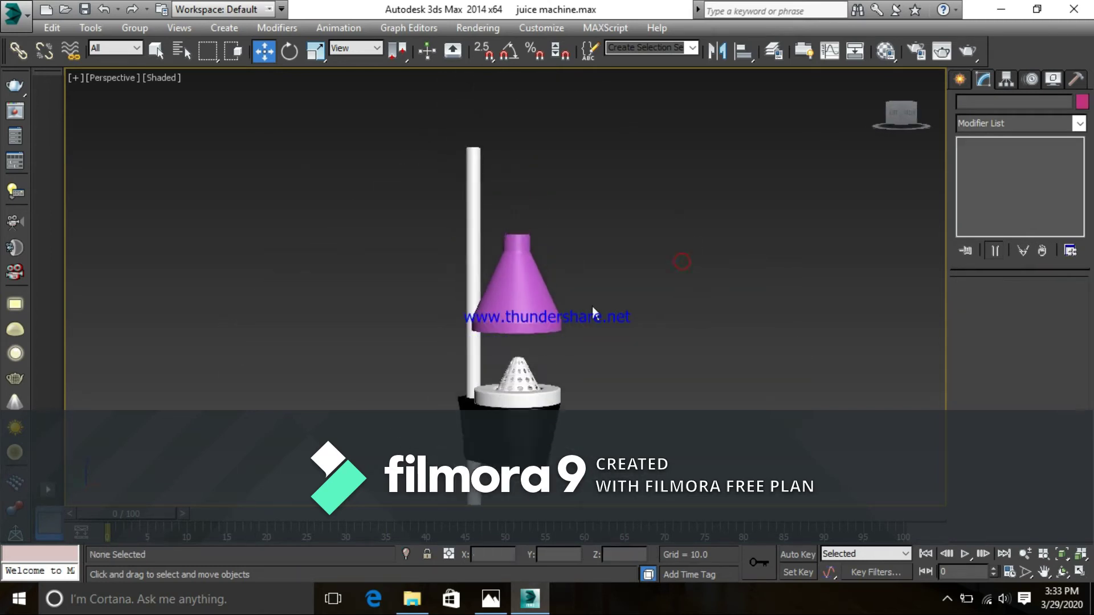
- Select the conical press head, set its object colour to white and deselect it
{"action": "scroll", "coordinate": [525, 296], "scroll_direction": "up", "scroll_amount": 4}
{"action": "scroll", "coordinate": [572, 297], "scroll_direction": "down", "scroll_amount": 2}
{"action": "scroll", "coordinate": [616, 317], "scroll_direction": "down", "scroll_amount": 2}
{"action": "left_click", "coordinate": [559, 307]}
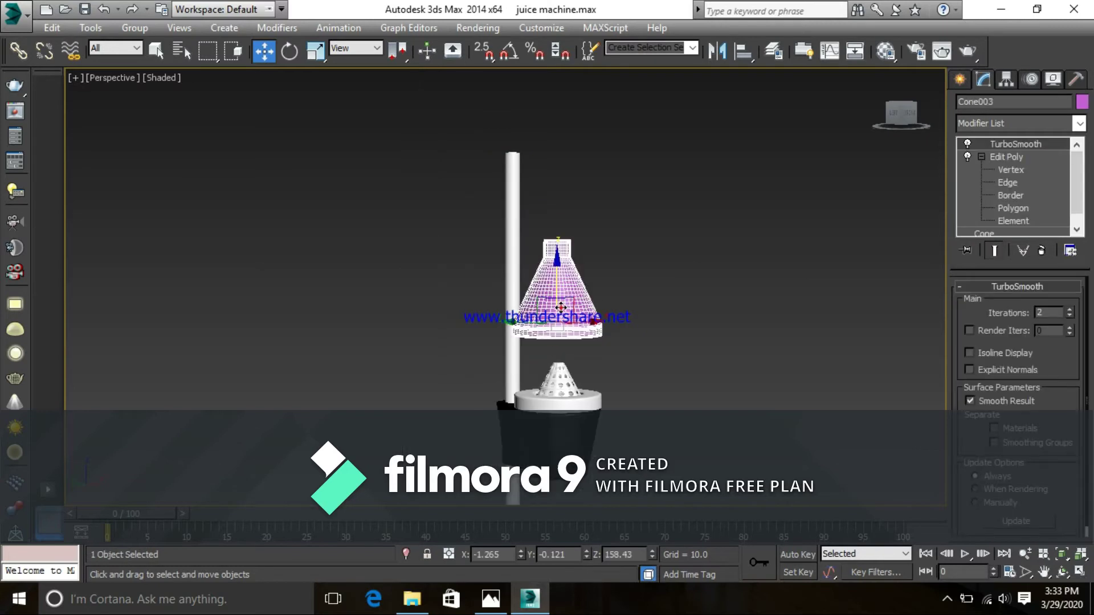
{"action": "left_click", "coordinate": [1081, 103]}
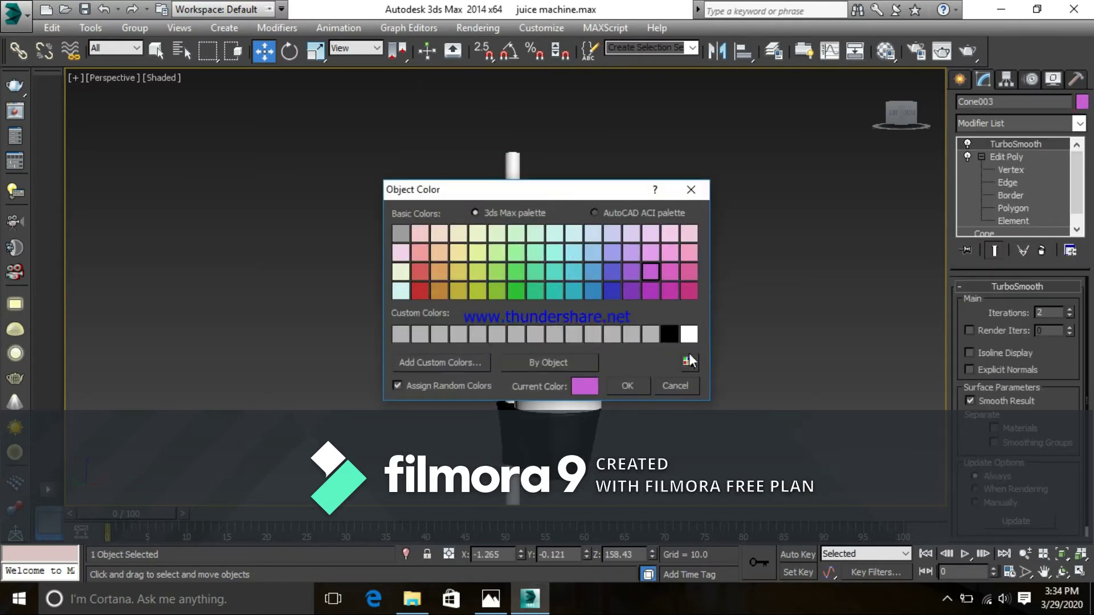
{"action": "left_click", "coordinate": [689, 334]}
{"action": "left_click", "coordinate": [634, 389]}
{"action": "left_click", "coordinate": [756, 372]}
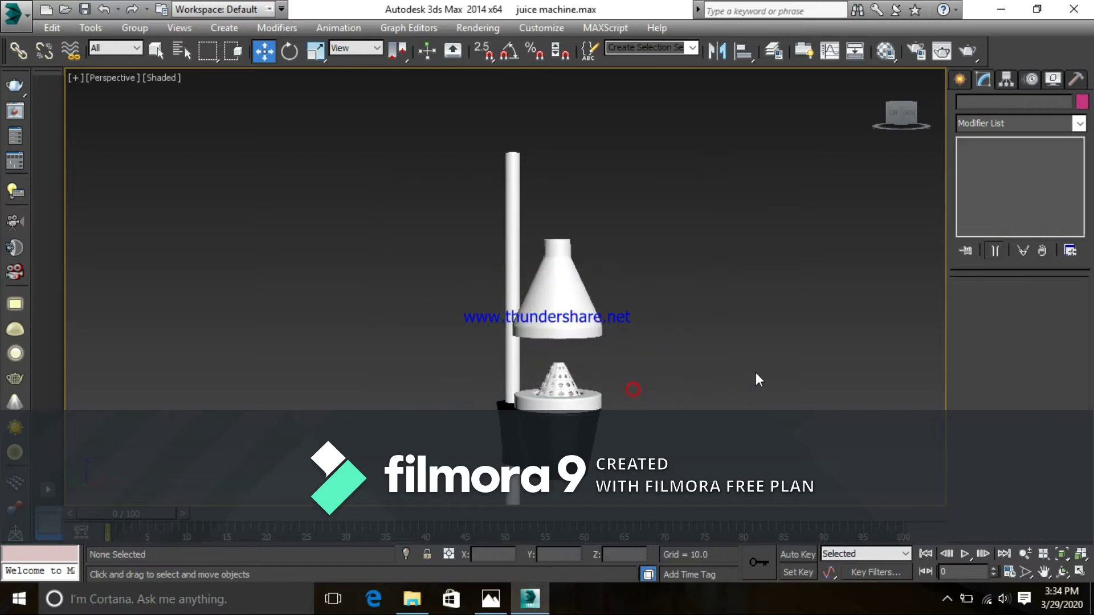
- View the whole assembly and check the press head's placement against the reference photo
{"action": "scroll", "coordinate": [720, 348], "scroll_direction": "down", "scroll_amount": 2}
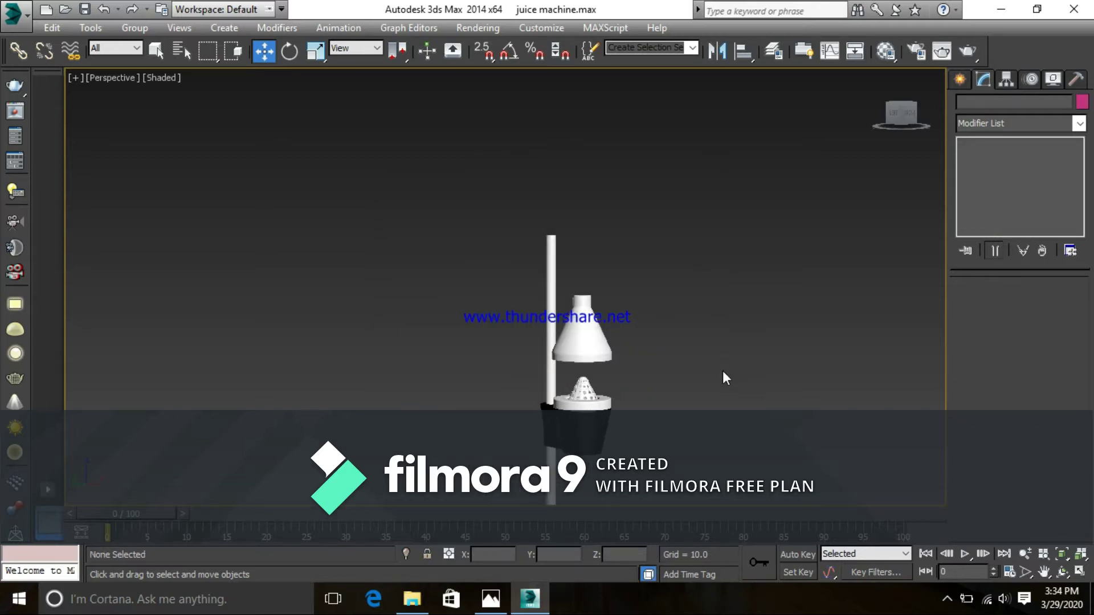
{"action": "mouse_move", "coordinate": [736, 373]}
{"action": "middle_mouse_down", "text": "alt"}
{"action": "mouse_move", "coordinate": [751, 360]}
{"action": "mouse_move", "coordinate": [745, 371]}
{"action": "middle_mouse_up", "text": "alt"}
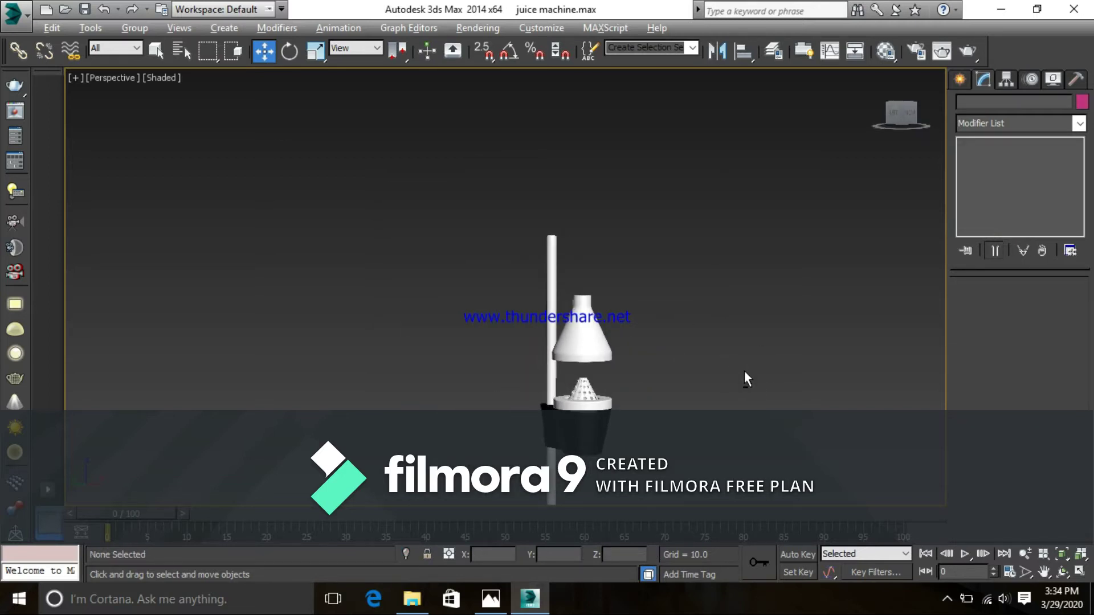
{"action": "key", "text": "alt+Tab"}
{"action": "key", "text": "alt+Tab"}
{"action": "key", "text": "alt+Tab"}
- Lower the press head slightly towards the perforated cone, deselect it and compare the full juicer with the reference photo
{"action": "left_click", "coordinate": [581, 338]}
{"action": "left_click_drag", "start_coordinate": [580, 289], "coordinate": [586, 310]}
{"action": "left_click", "coordinate": [686, 291]}
{"action": "scroll", "coordinate": [689, 300], "scroll_direction": "up", "scroll_amount": 6}
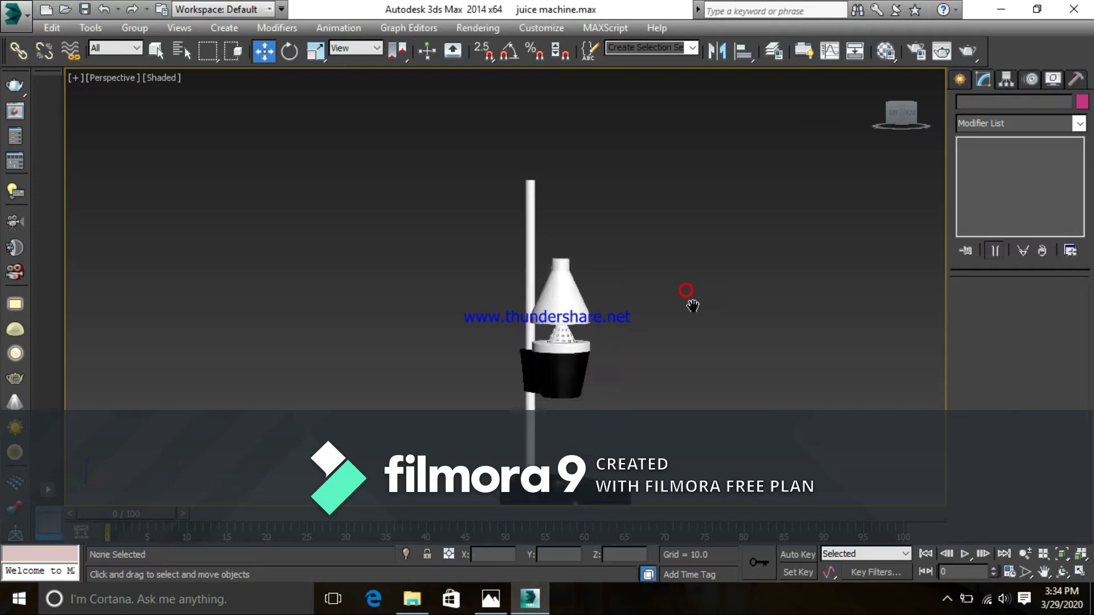
{"action": "scroll", "coordinate": [607, 343], "scroll_direction": "down", "scroll_amount": 8}
{"action": "middle_click_drag", "start_coordinate": [716, 231], "coordinate": [750, 282]}
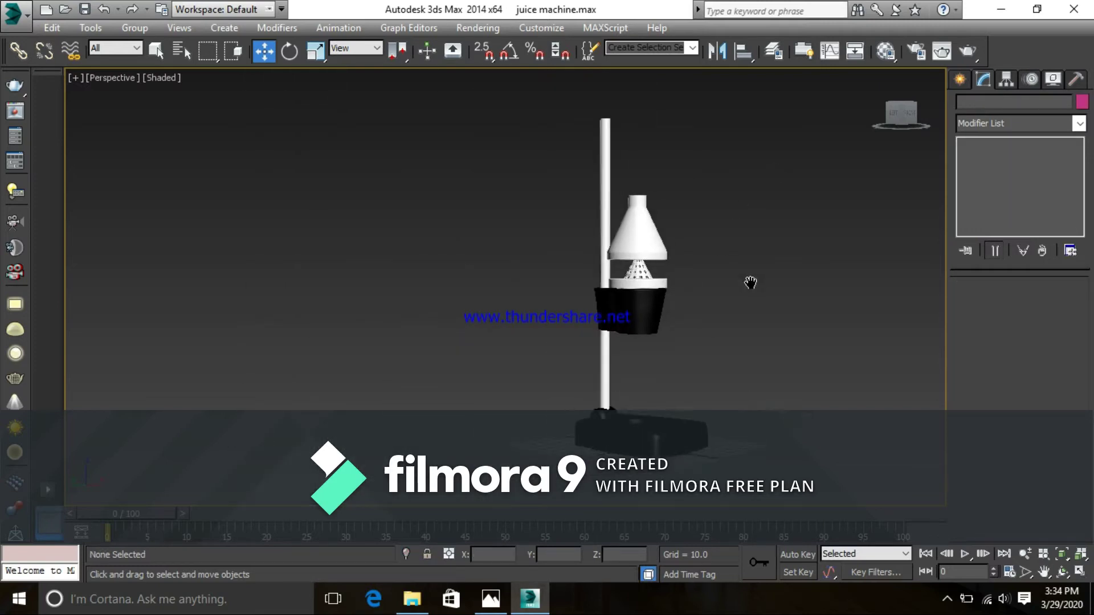
{"action": "key", "text": "alt+Tab"}
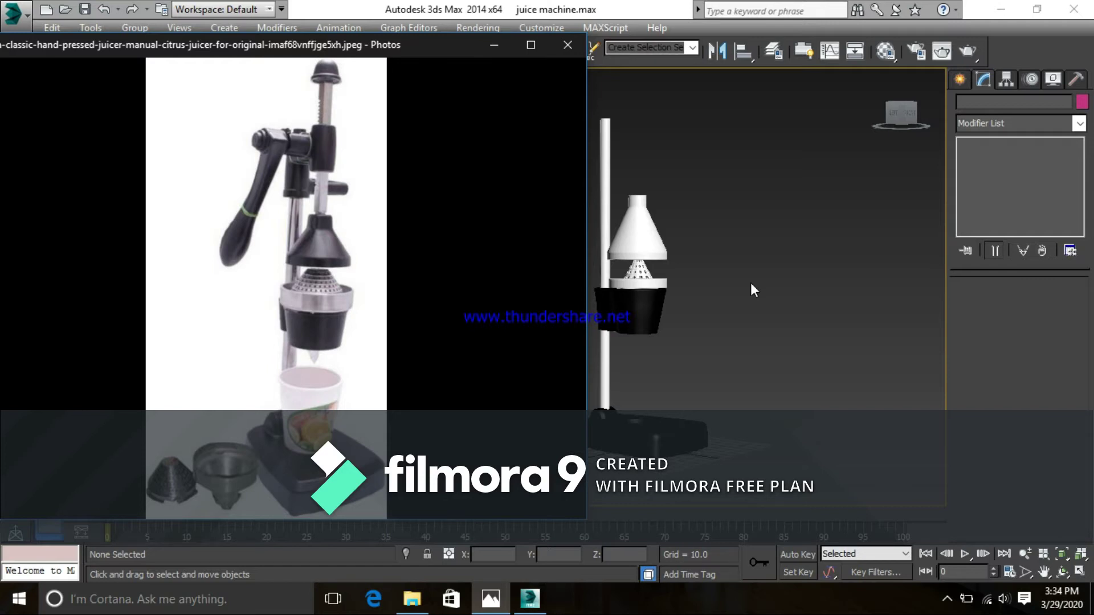
{"action": "key", "text": "alt+Tab"}
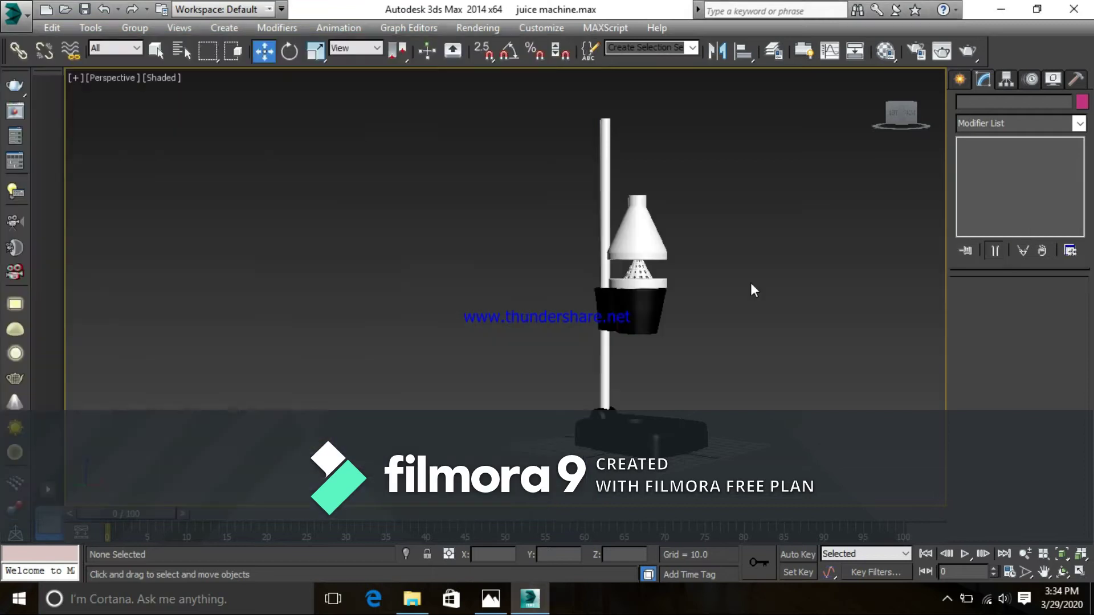
- Examine the whole juicer assembly in the perspective view and compare it with the reference photo
{"action": "middle_click_drag", "start_coordinate": [762, 302], "coordinate": [746, 355]}
{"action": "scroll", "coordinate": [808, 308], "scroll_direction": "up", "scroll_amount": 2}
{"action": "middle_click_drag", "start_coordinate": [807, 295], "coordinate": [823, 305]}
{"action": "key", "text": "alt+Tab"}
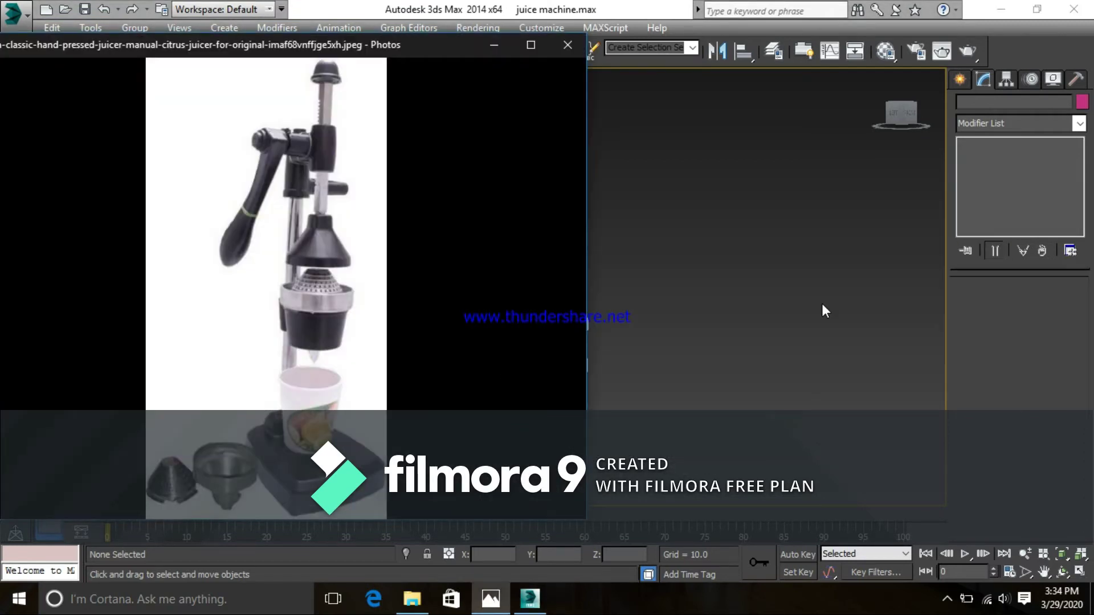
{"action": "key", "text": "alt+Tab"}
{"action": "middle_click_drag", "start_coordinate": [772, 347], "coordinate": [669, 275]}
{"action": "scroll", "coordinate": [669, 275], "scroll_direction": "down", "scroll_amount": 3}
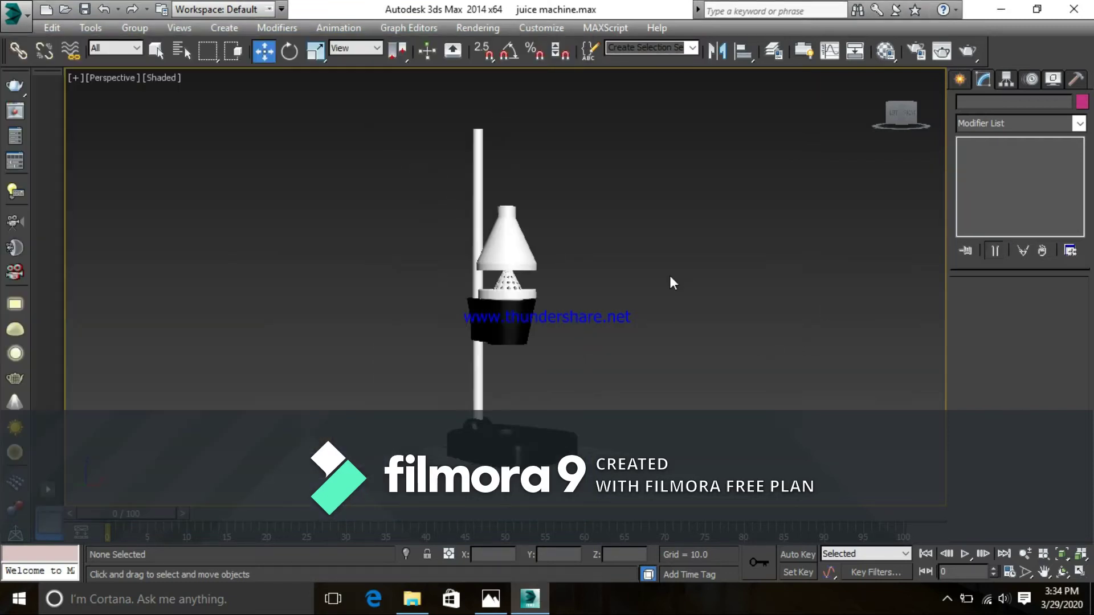
- Create a thin upright box beside the base in the top view, about 8.3 by 8.8, and raise its height to about 145
{"action": "key", "text": "alt+w"}
{"action": "left_click", "coordinate": [230, 183]}
{"action": "key", "text": "t"}
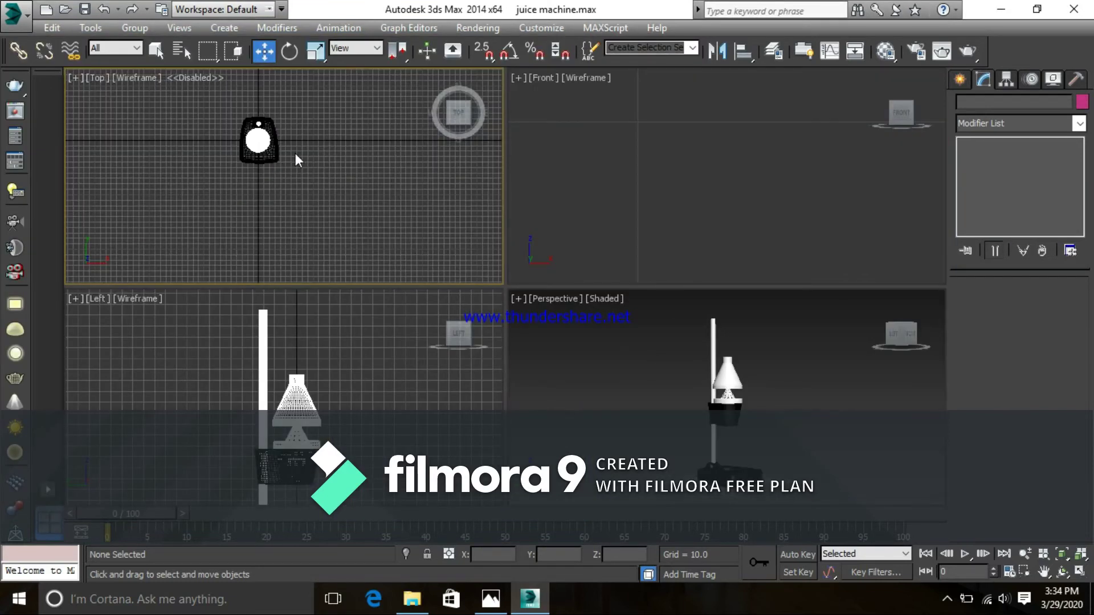
{"action": "scroll", "coordinate": [309, 171], "scroll_direction": "up", "scroll_amount": 4}
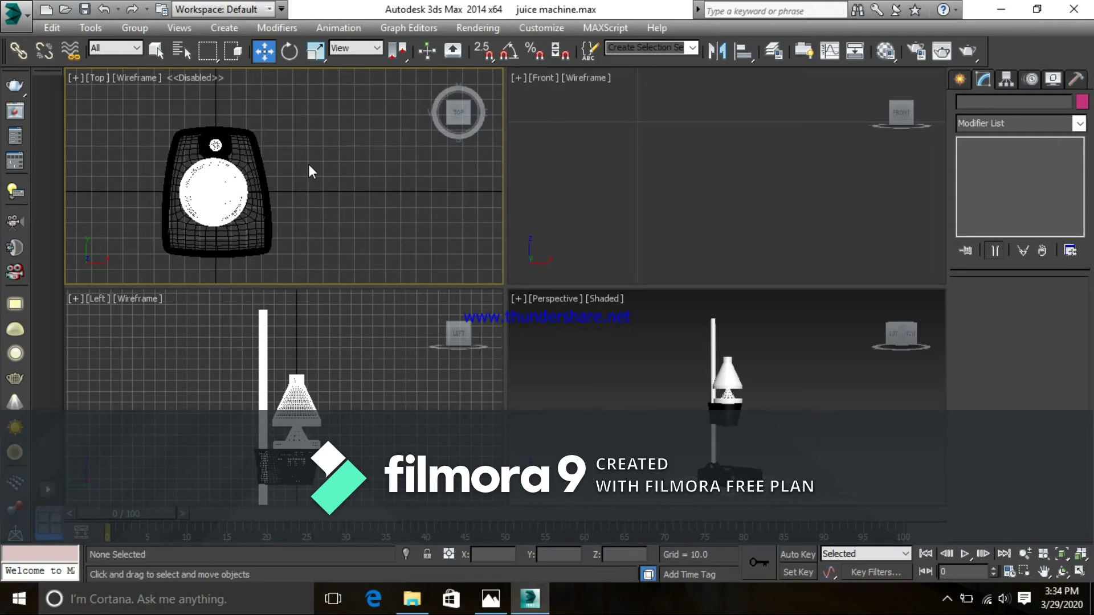
{"action": "left_click", "coordinate": [960, 79]}
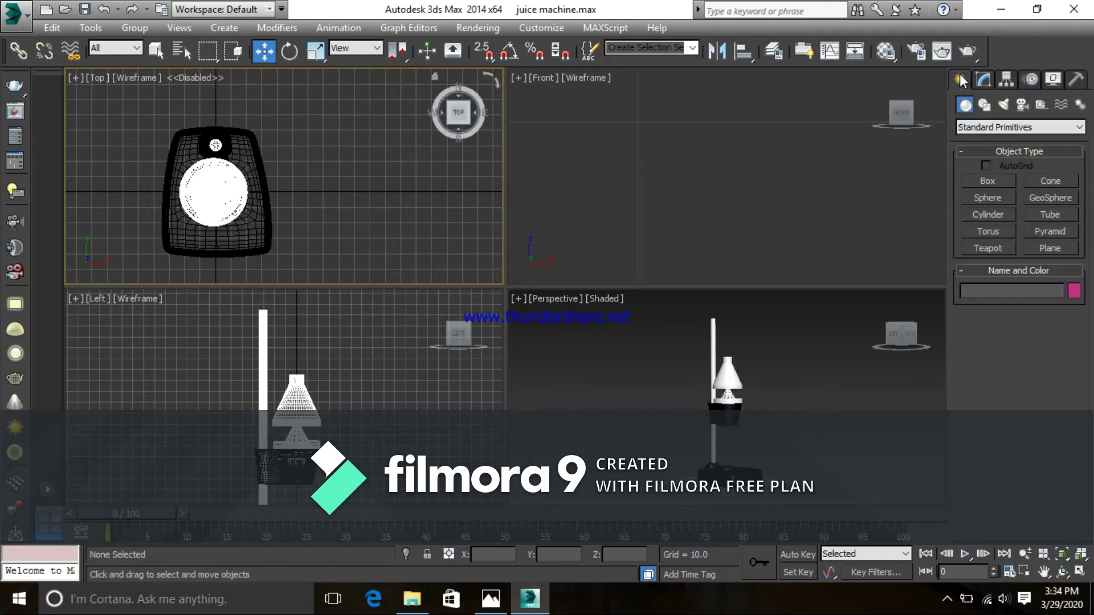
{"action": "left_click", "coordinate": [988, 181]}
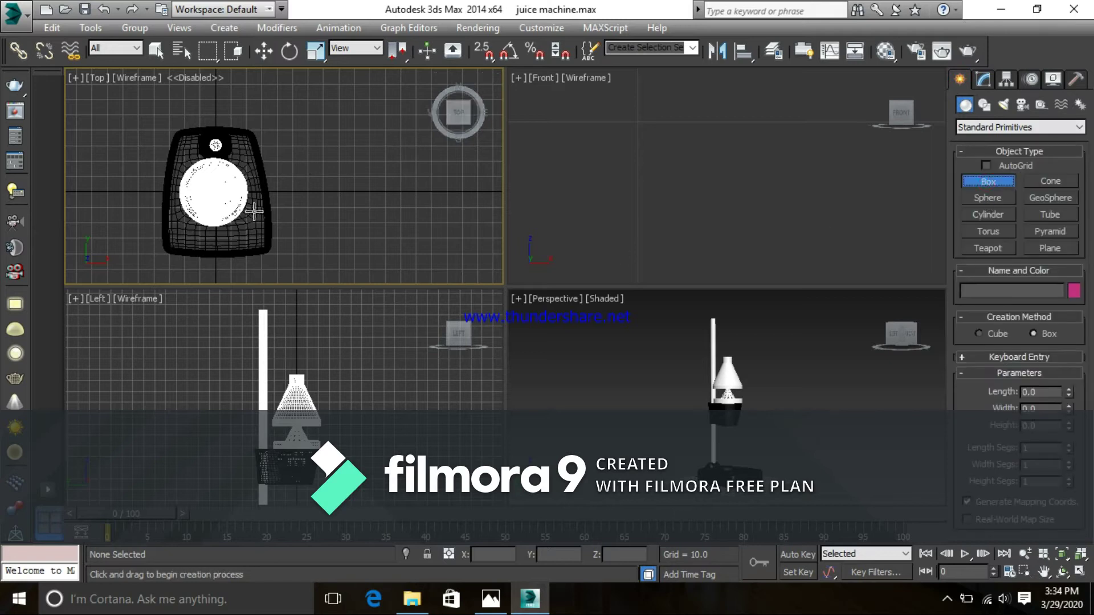
{"action": "left_click_drag", "start_coordinate": [302, 204], "coordinate": [315, 218]}
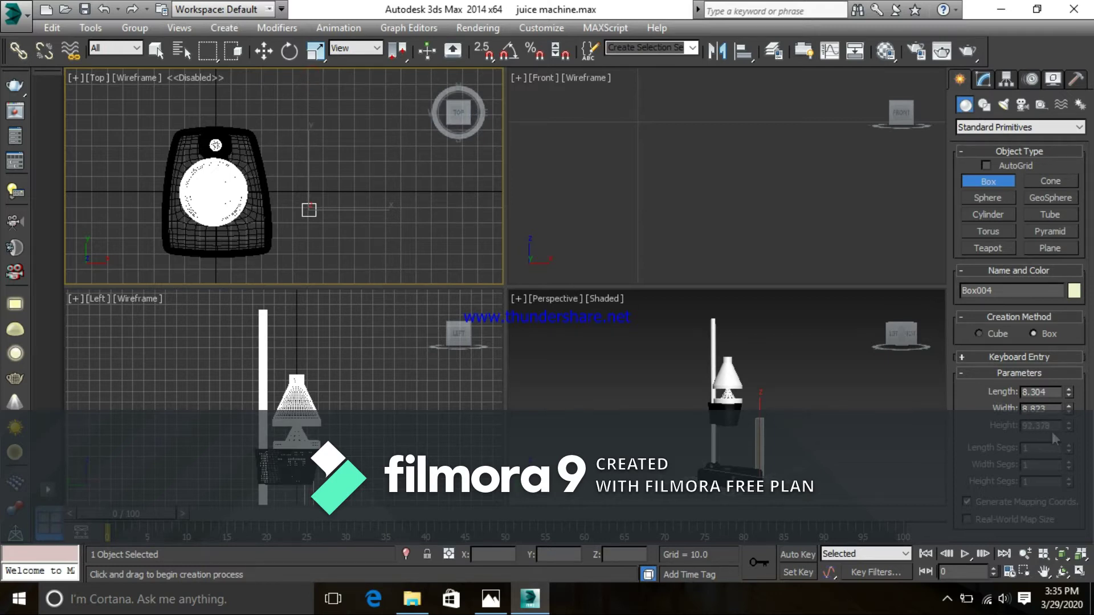
{"action": "left_click_drag", "start_coordinate": [1072, 426], "coordinate": [1065, 376]}
{"action": "right_click", "coordinate": [416, 413]}
- Move the thin box forward in the left view so it stands clear in front of the juicer, at Y about -80
{"action": "scroll", "coordinate": [790, 463], "scroll_direction": "up", "scroll_amount": 5}
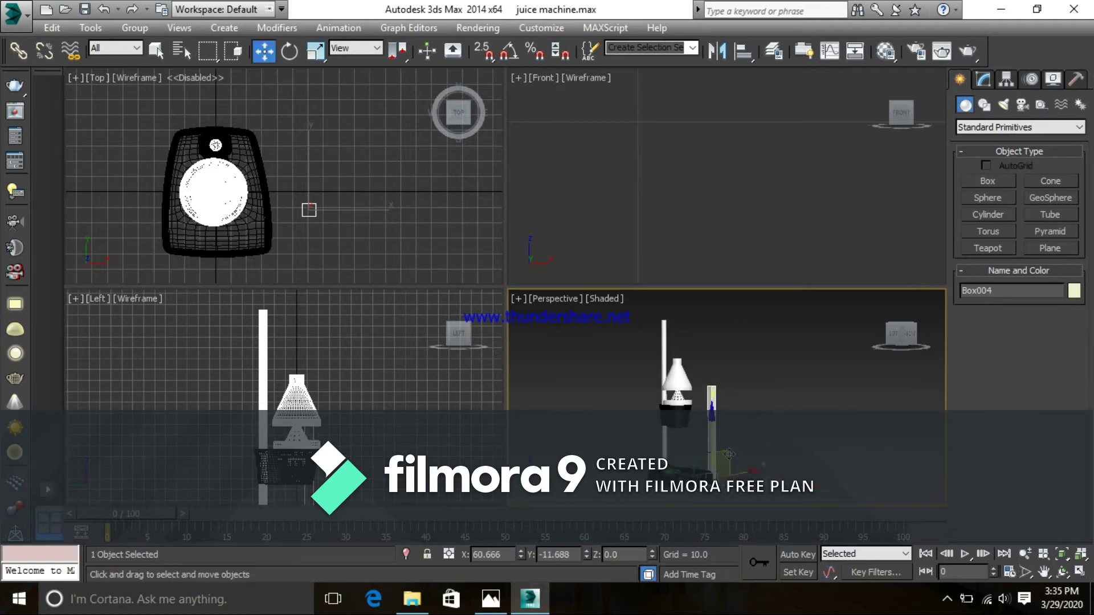
{"action": "middle_click_drag", "start_coordinate": [778, 453], "coordinate": [744, 504], "text": "alt"}
{"action": "scroll", "coordinate": [744, 504], "scroll_direction": "down", "scroll_amount": 2}
{"action": "scroll", "coordinate": [750, 456], "scroll_direction": "down", "scroll_amount": 2}
{"action": "middle_click_drag", "start_coordinate": [750, 456], "coordinate": [766, 393]}
{"action": "scroll", "coordinate": [778, 394], "scroll_direction": "up", "scroll_amount": 4}
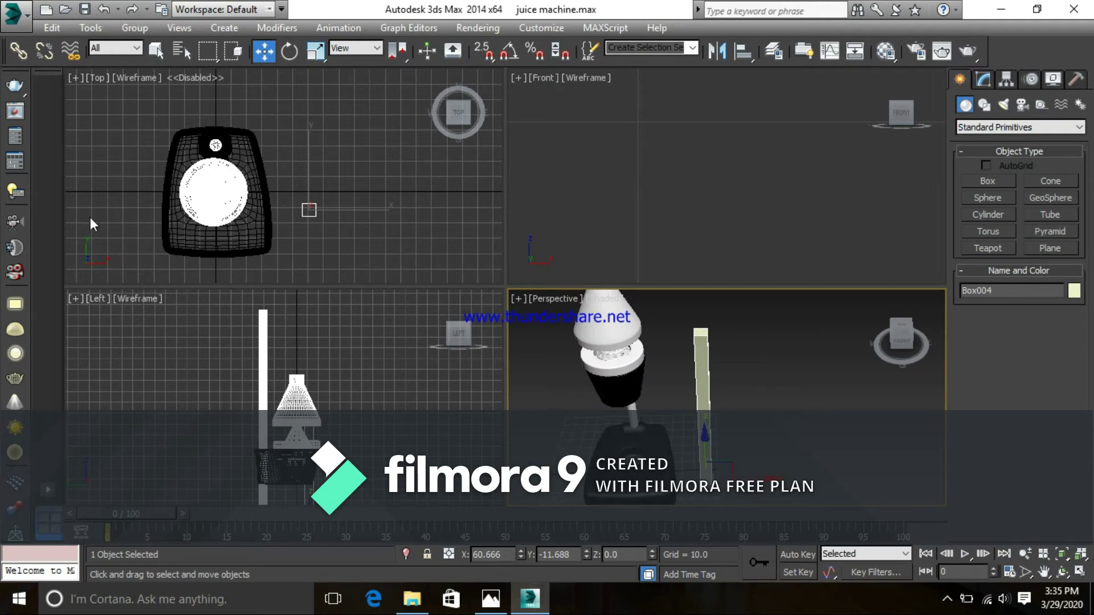
{"action": "middle_click_drag", "start_coordinate": [342, 229], "coordinate": [335, 202]}
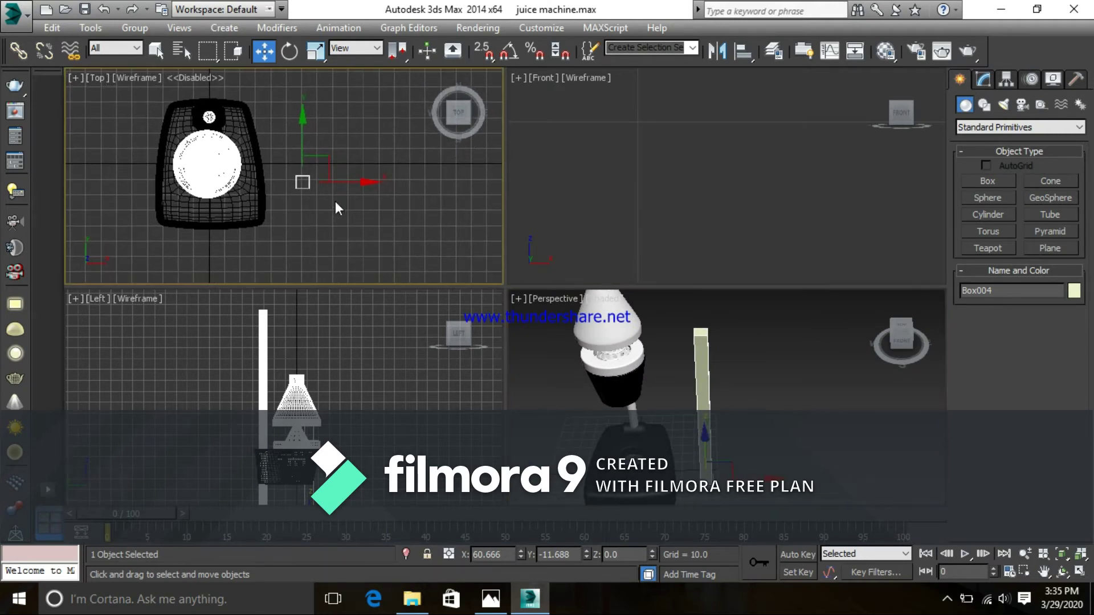
{"action": "scroll", "coordinate": [640, 194], "scroll_direction": "down", "scroll_amount": 8}
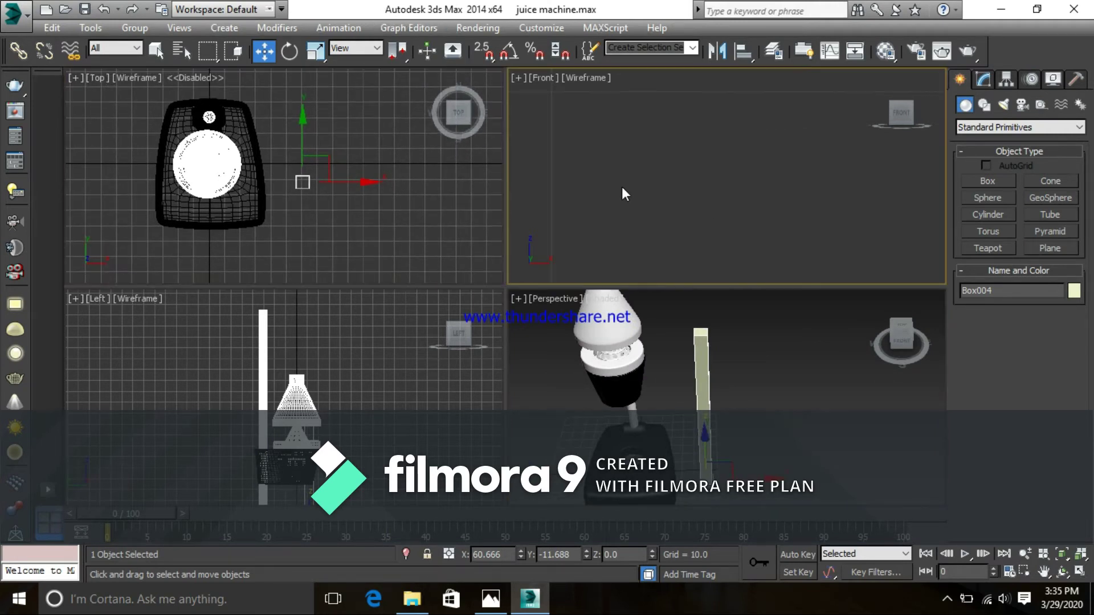
{"action": "middle_click_drag", "start_coordinate": [741, 219], "coordinate": [737, 135]}
{"action": "scroll", "coordinate": [735, 136], "scroll_direction": "up", "scroll_amount": 3}
{"action": "middle_click_drag", "start_coordinate": [685, 240], "coordinate": [710, 131]}
{"action": "middle_click_drag", "start_coordinate": [426, 434], "coordinate": [289, 446]}
{"action": "left_click_drag", "start_coordinate": [245, 460], "coordinate": [318, 461]}
{"action": "middle_click_drag", "start_coordinate": [374, 397], "coordinate": [405, 394]}
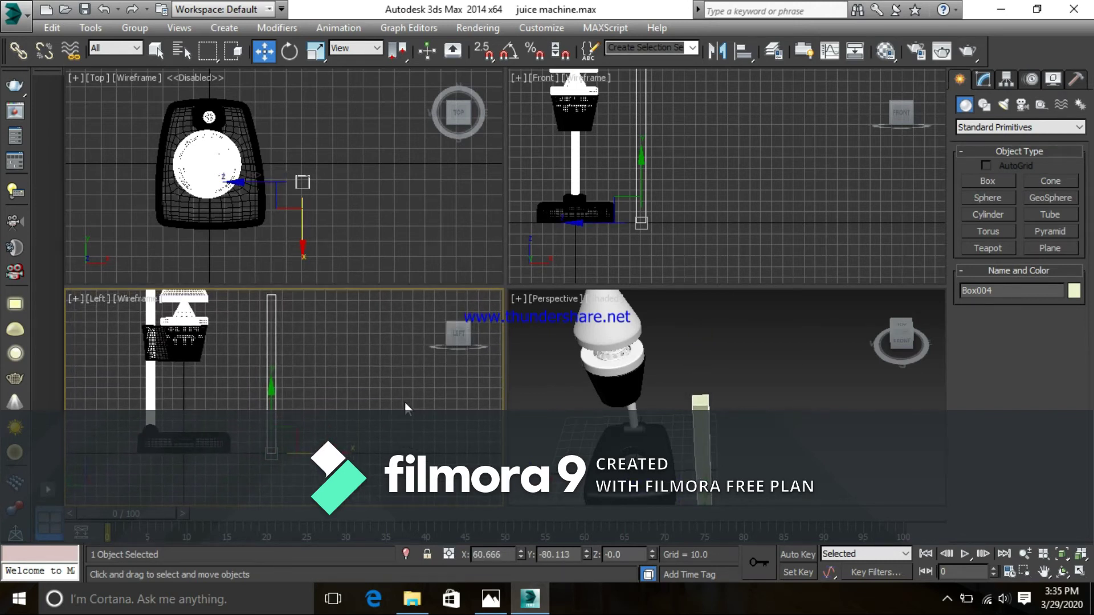
- Move the thin box sideways in the top view to line up with the juicer's centre, at X about 0.4
{"action": "middle_click_drag", "start_coordinate": [350, 363], "coordinate": [353, 435]}
{"action": "middle_click_drag", "start_coordinate": [346, 197], "coordinate": [361, 136]}
{"action": "mouse_move", "coordinate": [401, 199]}
{"action": "middle_mouse_down"}
{"action": "mouse_move", "coordinate": [382, 186]}
{"action": "mouse_move", "coordinate": [397, 200]}
{"action": "middle_mouse_up"}
{"action": "left_click_drag", "start_coordinate": [371, 226], "coordinate": [278, 254]}
- Examine the thin box from several angles and compare its shape and proportions with the press rod in the reference photo
{"action": "scroll", "coordinate": [791, 394], "scroll_direction": "up", "scroll_amount": 3}
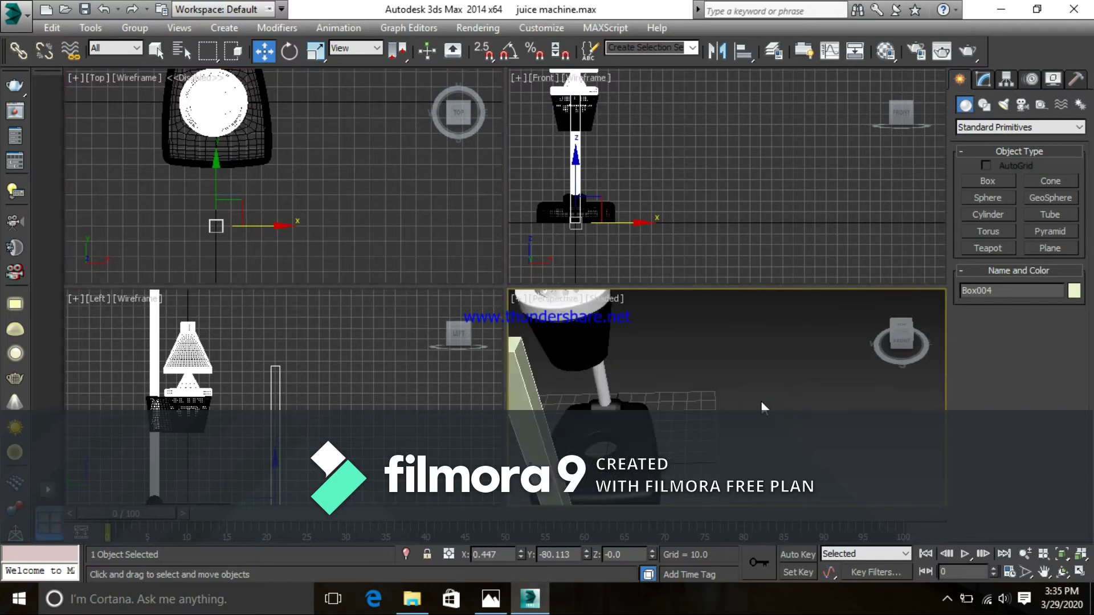
{"action": "scroll", "coordinate": [761, 401], "scroll_direction": "down", "scroll_amount": 3}
{"action": "middle_click_drag", "start_coordinate": [758, 391], "coordinate": [753, 366]}
{"action": "scroll", "coordinate": [753, 366], "scroll_direction": "down", "scroll_amount": 4}
{"action": "key", "text": "alt+Tab"}
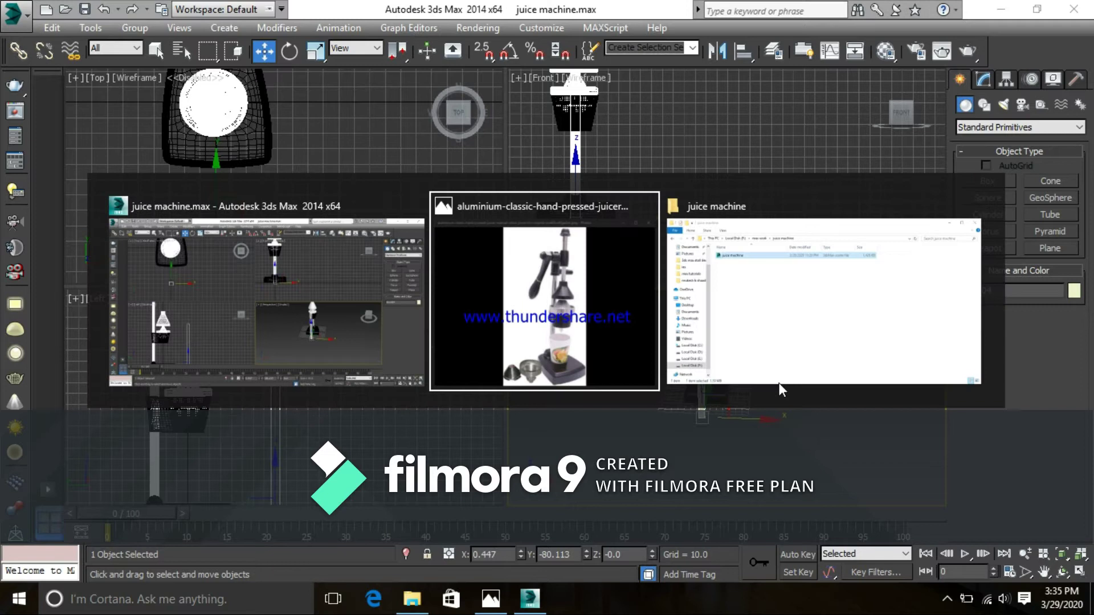
{"action": "key", "text": "alt+Tab"}
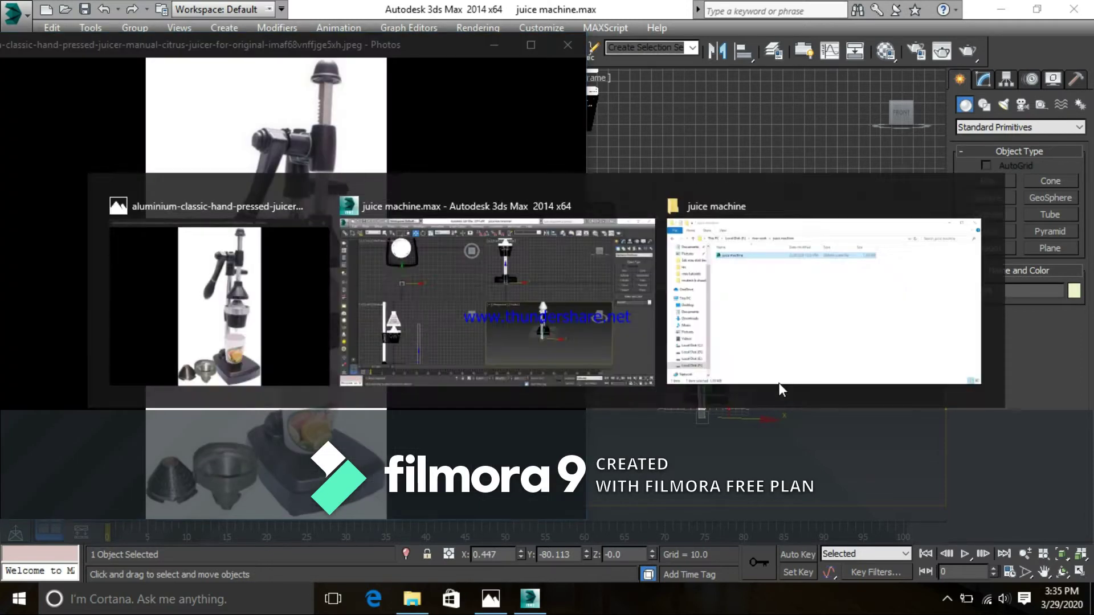
{"action": "mouse_move", "coordinate": [777, 429]}
{"action": "middle_mouse_down", "text": "alt"}
{"action": "mouse_move", "coordinate": [649, 386]}
{"action": "mouse_move", "coordinate": [788, 427]}
{"action": "mouse_move", "coordinate": [719, 443]}
{"action": "mouse_move", "coordinate": [706, 434]}
{"action": "mouse_move", "coordinate": [712, 397]}
{"action": "mouse_move", "coordinate": [725, 423]}
{"action": "mouse_move", "coordinate": [762, 439]}
{"action": "middle_mouse_up", "text": "alt"}
{"action": "scroll", "coordinate": [706, 435], "scroll_direction": "up", "scroll_amount": 4}
{"action": "scroll", "coordinate": [705, 434], "scroll_direction": "down", "scroll_amount": 3}
{"action": "scroll", "coordinate": [728, 448], "scroll_direction": "up", "scroll_amount": 4}
{"action": "key", "text": "alt+Tab"}
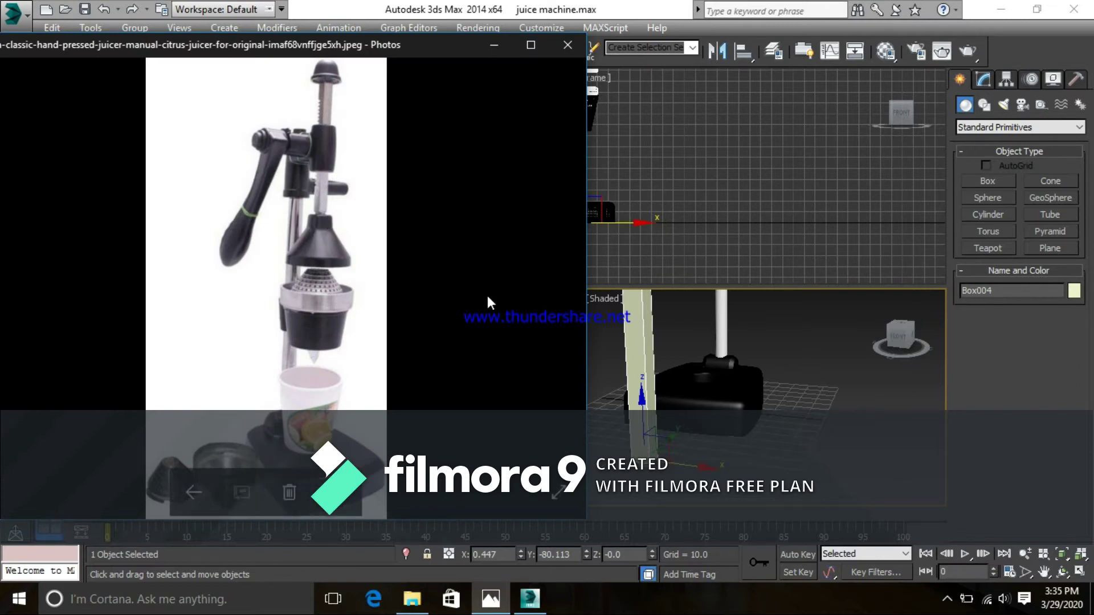
{"action": "key", "text": "alt+Tab"}
{"action": "scroll", "coordinate": [688, 422], "scroll_direction": "up", "scroll_amount": 4}
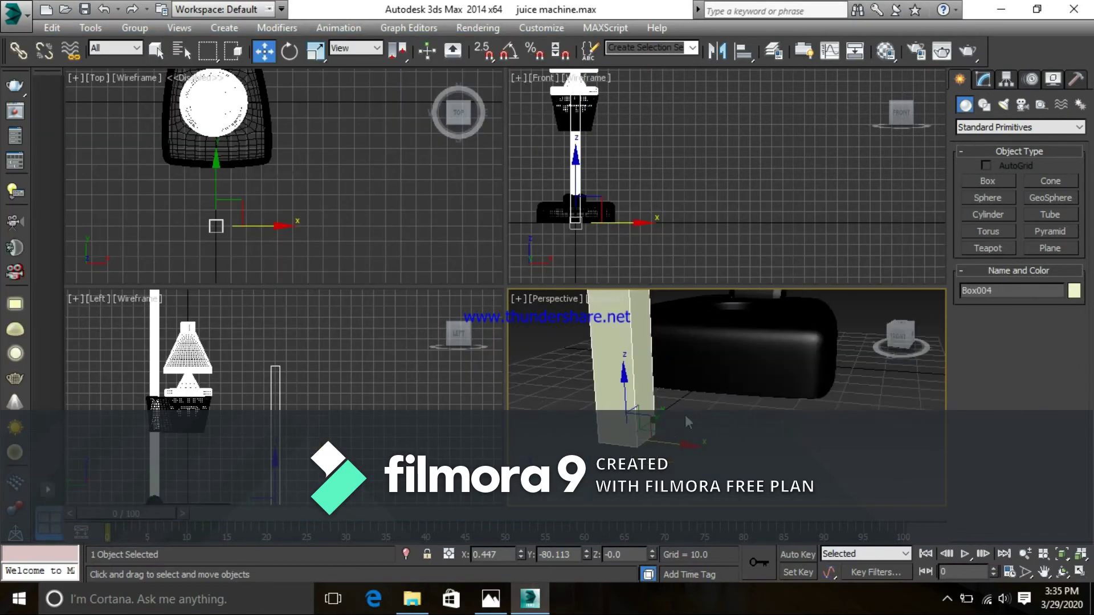
{"action": "middle_click_drag", "start_coordinate": [688, 422], "coordinate": [670, 409], "text": "alt"}
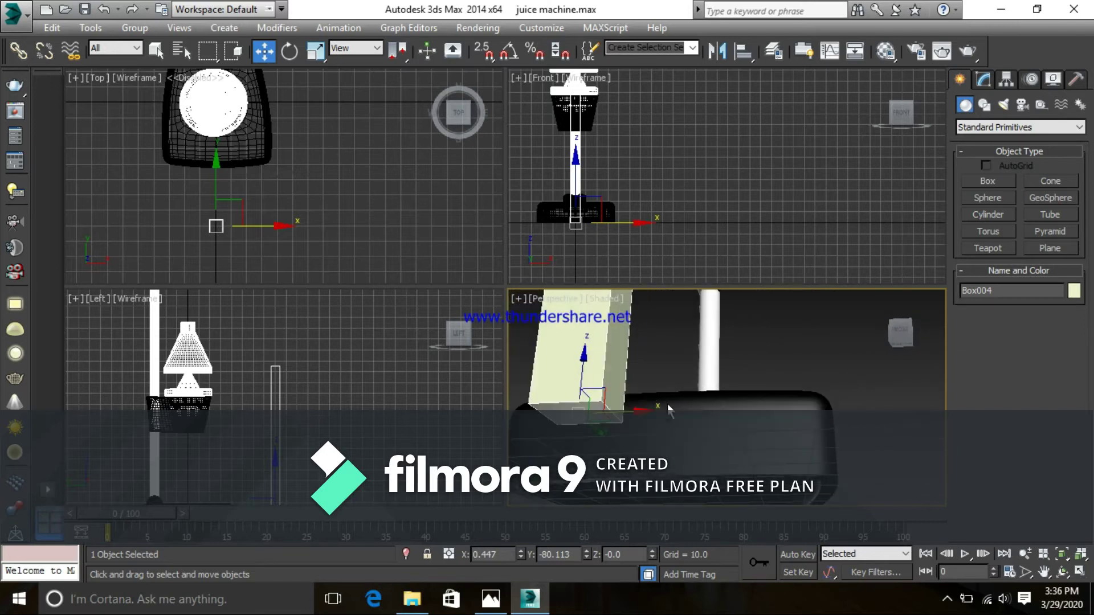
{"action": "scroll", "coordinate": [658, 382], "scroll_direction": "down", "scroll_amount": 5}
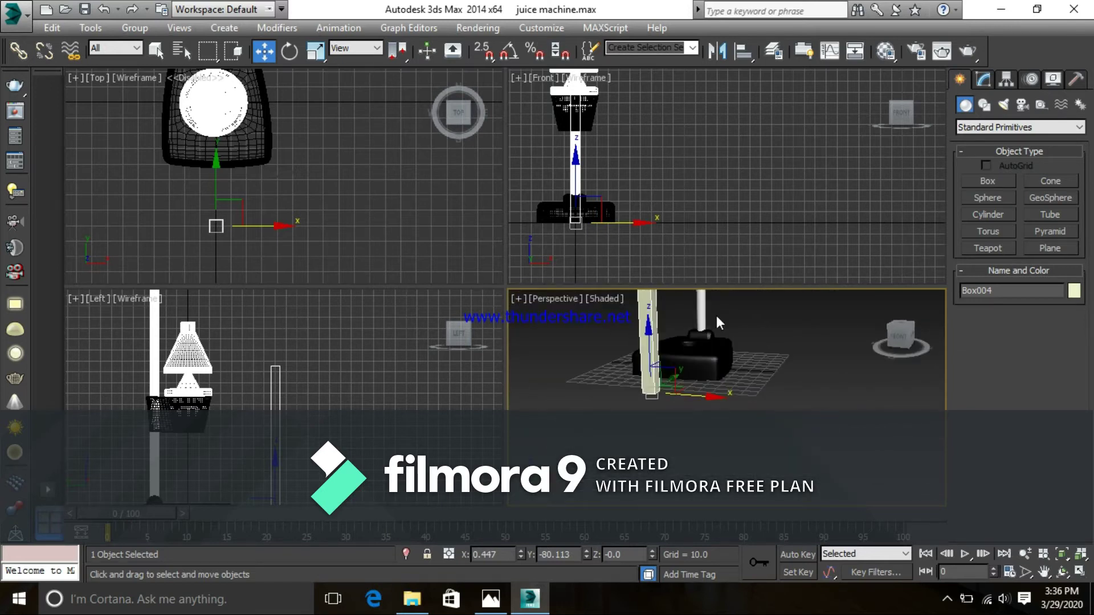
- Raise the thin box above the ground grid to Z about 62.6 and enlarge the perspective view
{"action": "scroll", "coordinate": [716, 323], "scroll_direction": "up", "scroll_amount": 2}
{"action": "left_click_drag", "start_coordinate": [641, 392], "coordinate": [638, 311]}
{"action": "middle_click_drag", "start_coordinate": [664, 419], "coordinate": [662, 452]}
{"action": "key", "text": "alt+w"}
- Examine the square lower end of the raised box up close and open its parameters and the list of available modifiers
{"action": "middle_click_drag", "start_coordinate": [559, 407], "coordinate": [693, 315], "text": "alt"}
{"action": "middle_click_drag", "start_coordinate": [490, 317], "coordinate": [552, 281]}
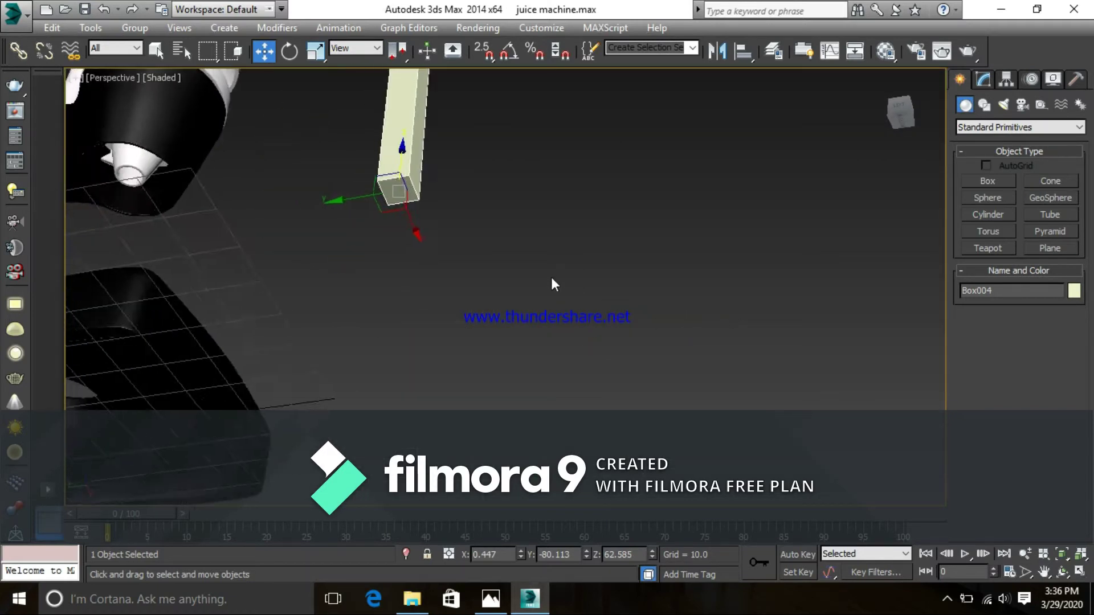
{"action": "scroll", "coordinate": [551, 280], "scroll_direction": "up", "scroll_amount": 2}
{"action": "middle_click_drag", "start_coordinate": [501, 312], "coordinate": [534, 347]}
{"action": "scroll", "coordinate": [501, 313], "scroll_direction": "down", "scroll_amount": 1}
{"action": "middle_click_drag", "start_coordinate": [486, 295], "coordinate": [507, 286], "text": "alt"}
{"action": "scroll", "coordinate": [448, 270], "scroll_direction": "up", "scroll_amount": 1}
{"action": "middle_click_drag", "start_coordinate": [427, 273], "coordinate": [433, 307]}
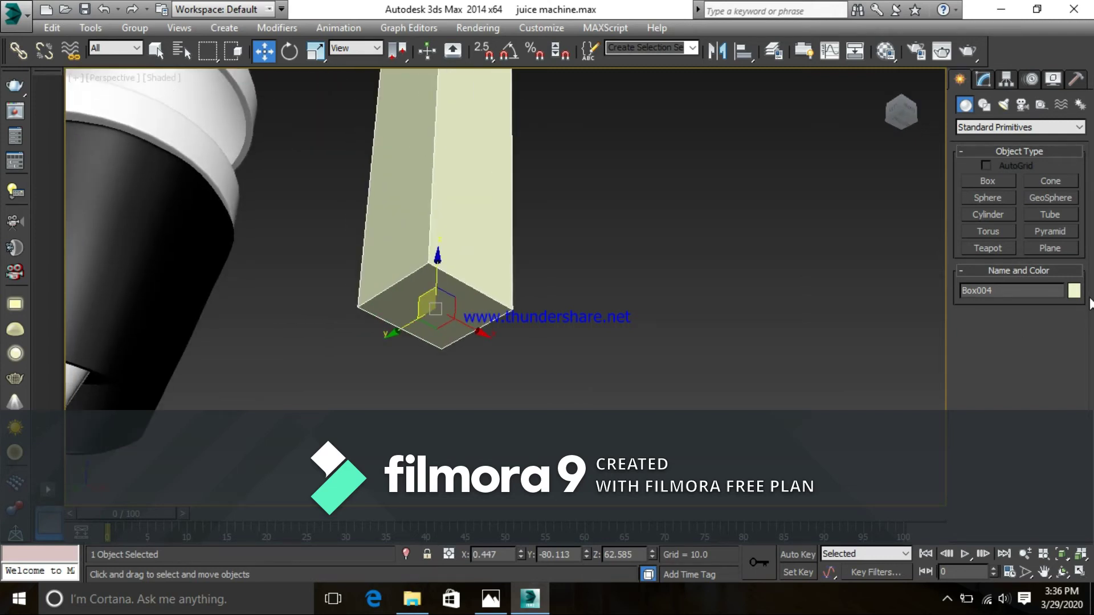
{"action": "left_click", "coordinate": [984, 78]}
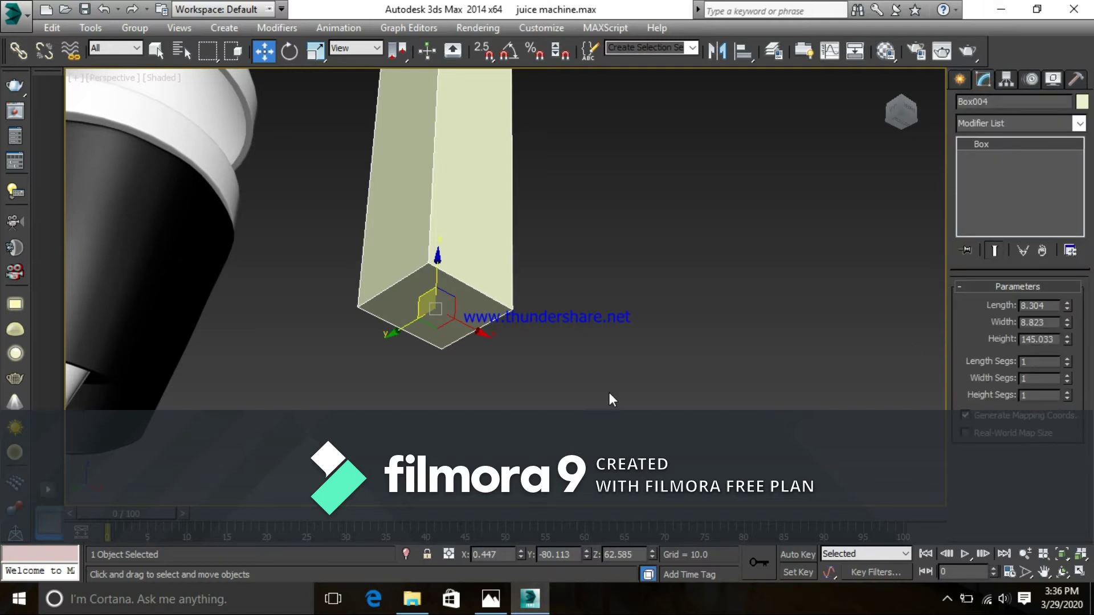
{"action": "left_click", "coordinate": [1079, 124]}
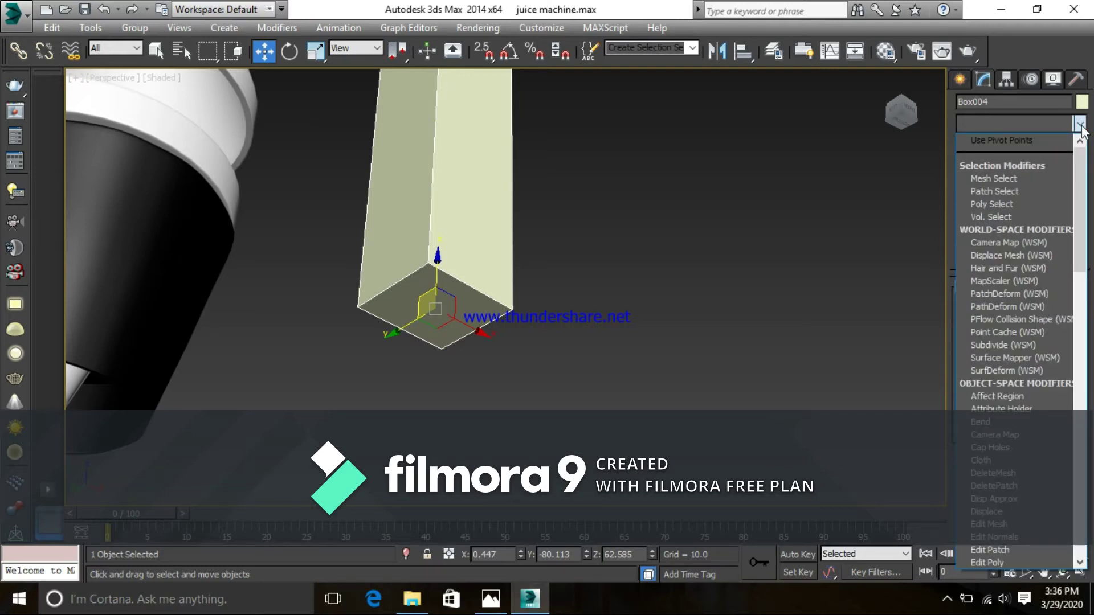
- Browse the juicer reference photos, examine the press rod, its guide and top cap up close, and return to the 3ds Max model
{"action": "left_click", "coordinate": [489, 602]}
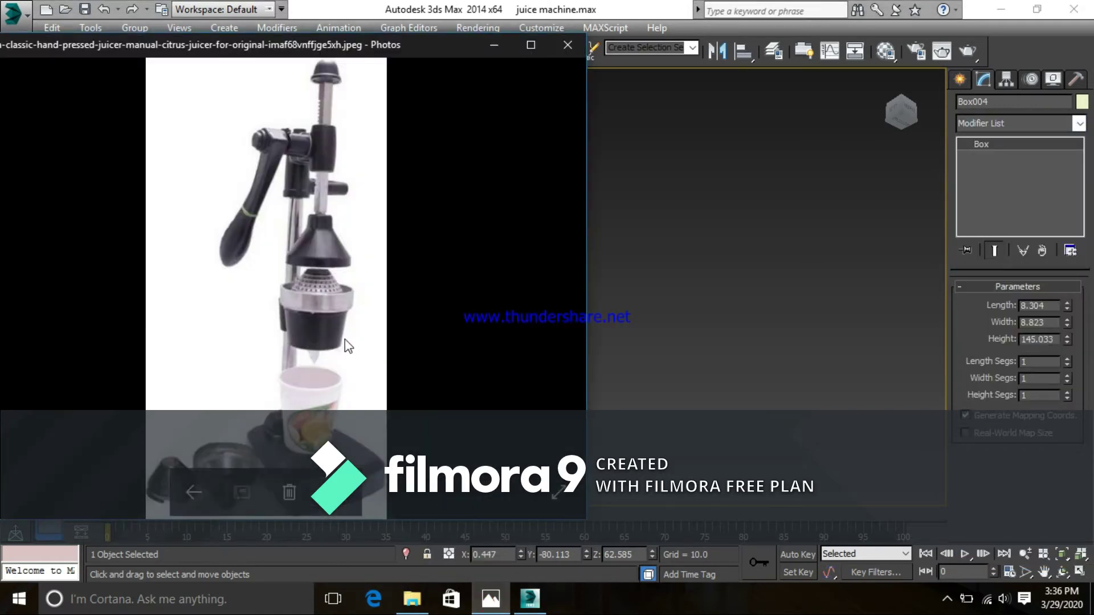
{"action": "key", "text": "Right"}
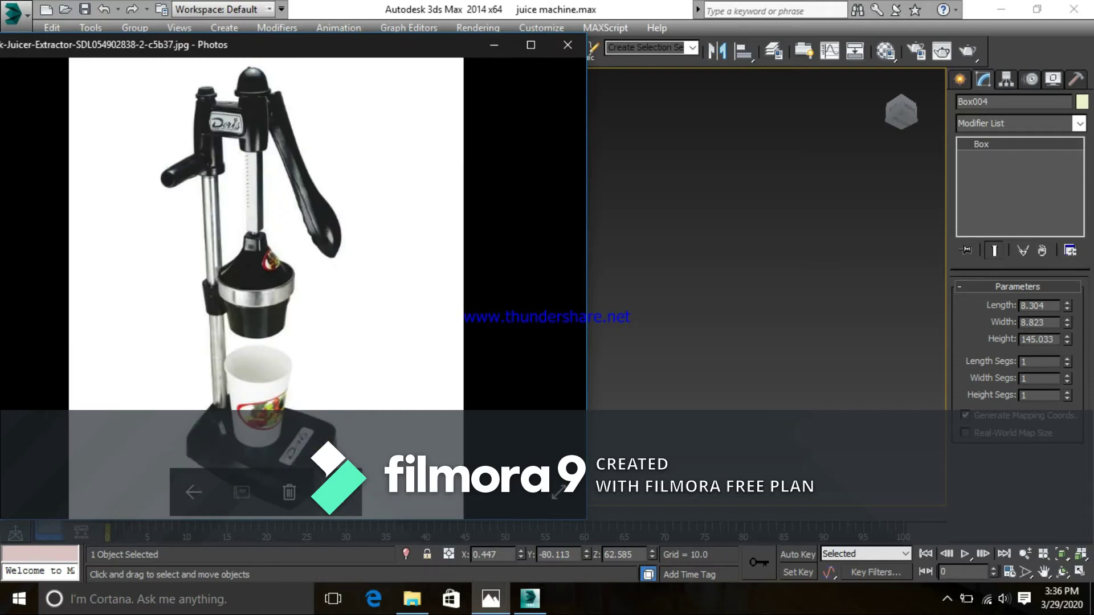
{"action": "key", "text": "Right"}
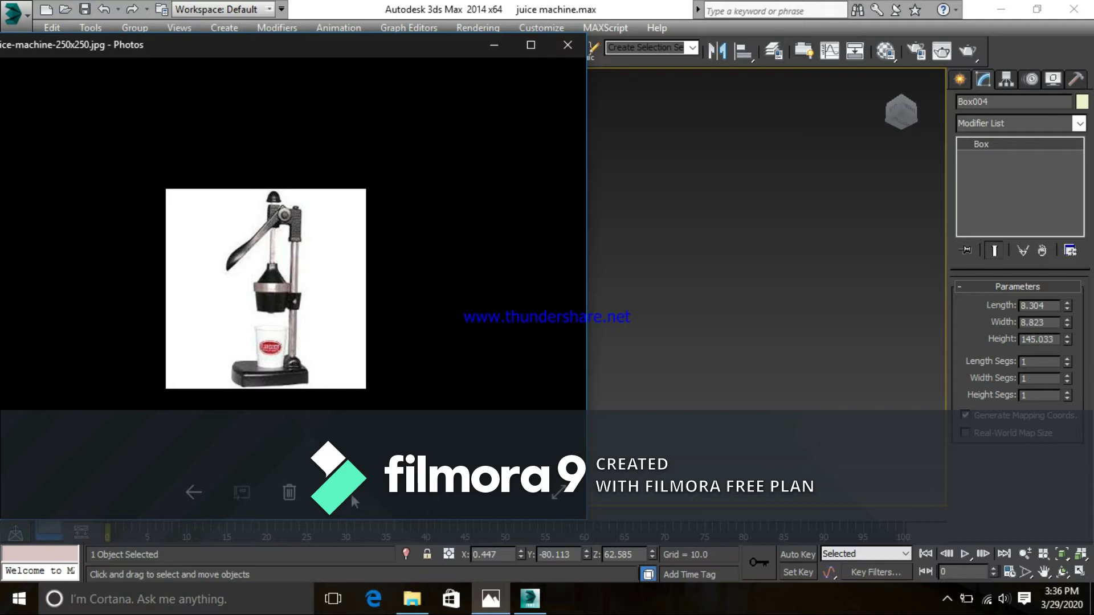
{"action": "left_click", "coordinate": [194, 492]}
{"action": "left_click", "coordinate": [194, 493]}
{"action": "left_click", "coordinate": [194, 493]}
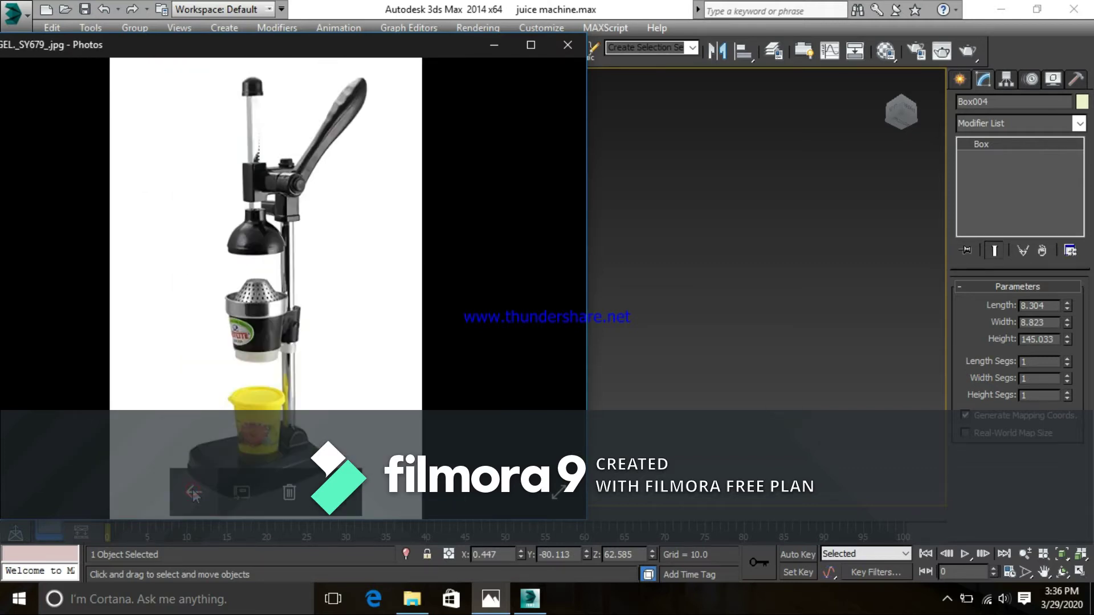
{"action": "left_click", "coordinate": [194, 493]}
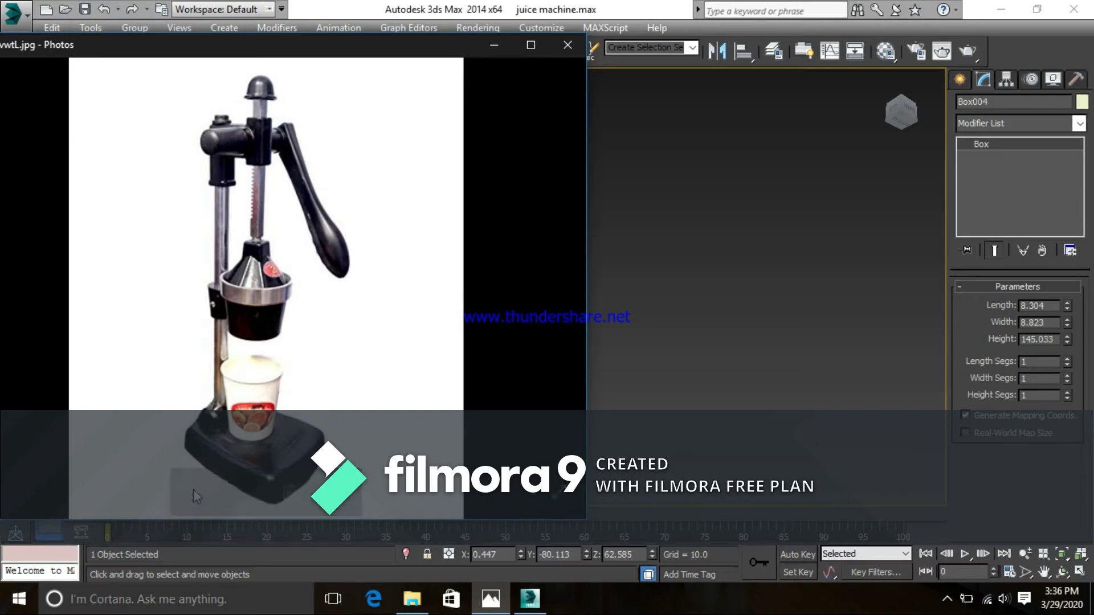
{"action": "left_click", "coordinate": [191, 497]}
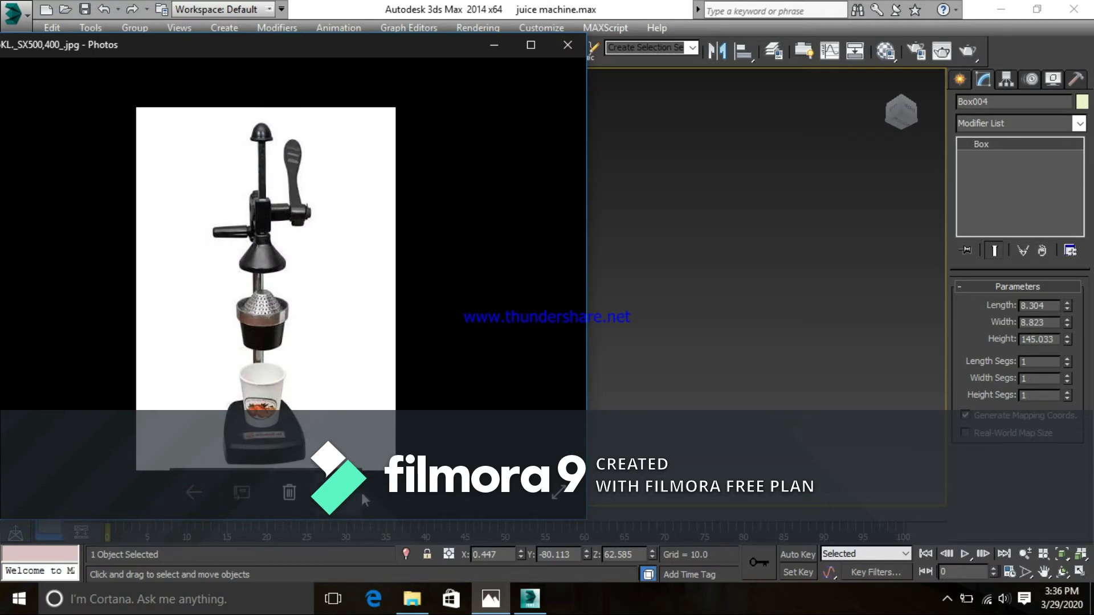
{"action": "left_click", "coordinate": [345, 499]}
{"action": "scroll", "coordinate": [322, 276], "scroll_direction": "up", "scroll_amount": 3}
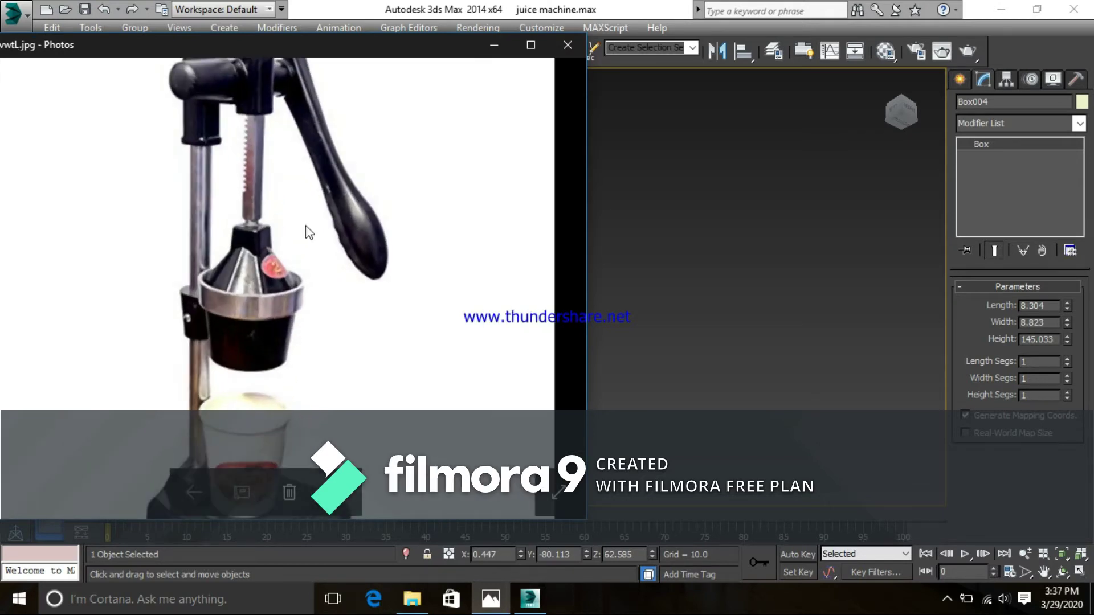
{"action": "left_click_drag", "start_coordinate": [244, 167], "coordinate": [281, 268]}
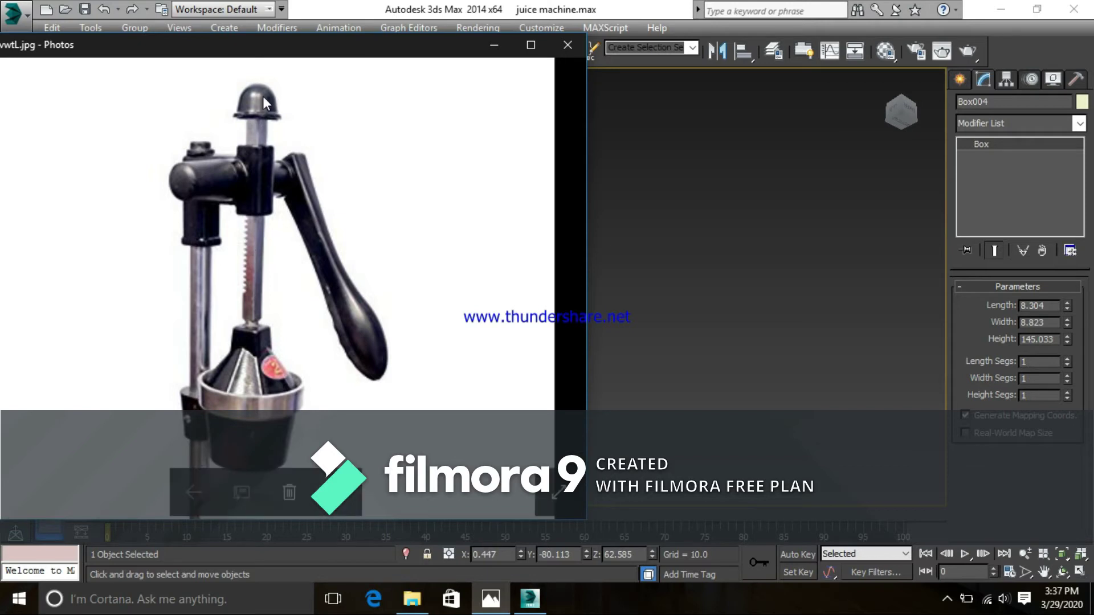
{"action": "left_click", "coordinate": [494, 45]}
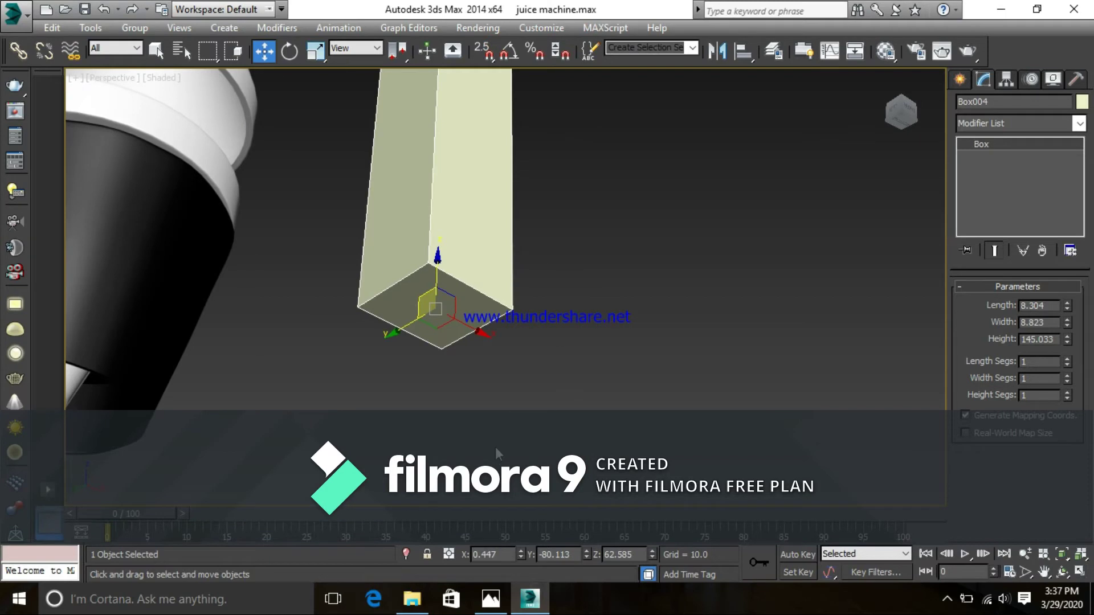
- Set the thin box's length, width and height segments to 2 each and frame its subdivided lower end
{"action": "middle_click_drag", "start_coordinate": [449, 369], "coordinate": [453, 330], "text": "alt"}
{"action": "scroll", "coordinate": [456, 342], "scroll_direction": "up", "scroll_amount": 4}
{"action": "left_click", "coordinate": [1068, 361]}
{"action": "left_click", "coordinate": [1068, 376]}
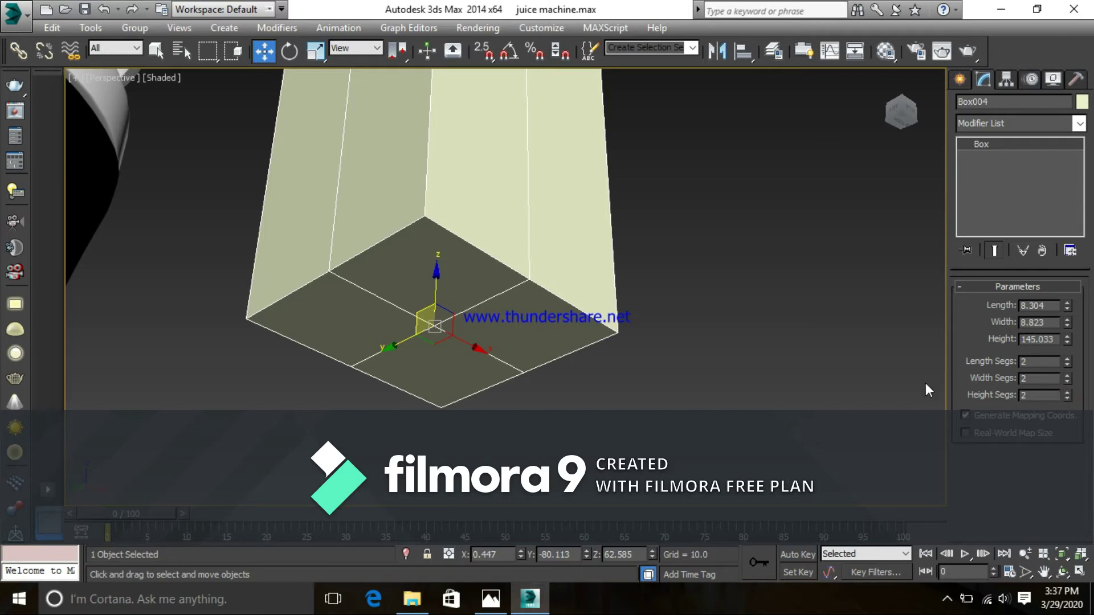
{"action": "scroll", "coordinate": [596, 336], "scroll_direction": "down", "scroll_amount": 2}
{"action": "scroll", "coordinate": [592, 356], "scroll_direction": "up", "scroll_amount": 3}
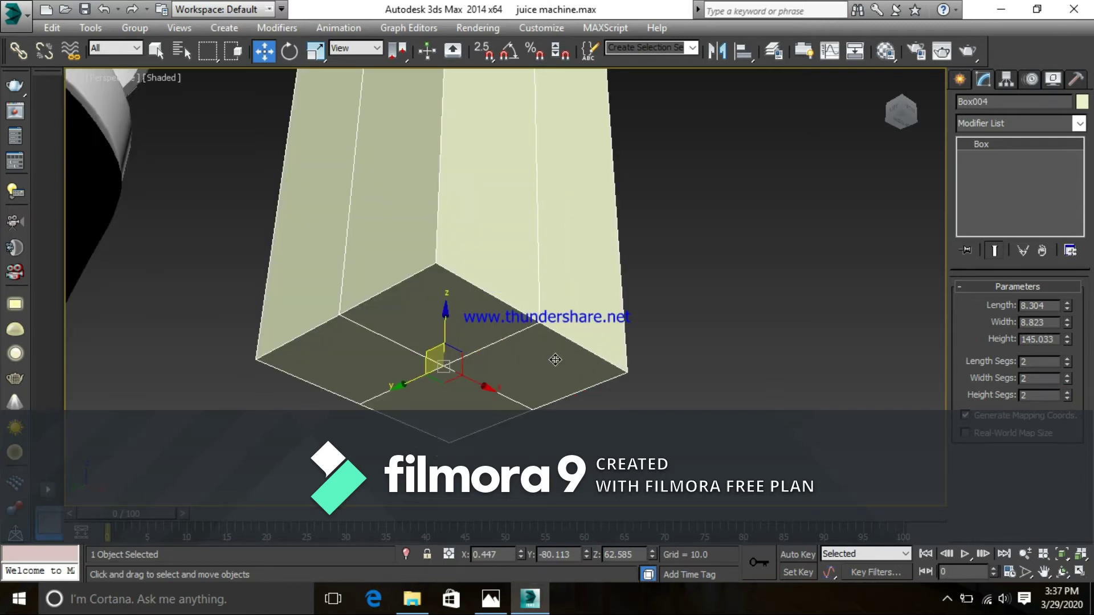
{"action": "middle_click_drag", "start_coordinate": [555, 359], "coordinate": [592, 265]}
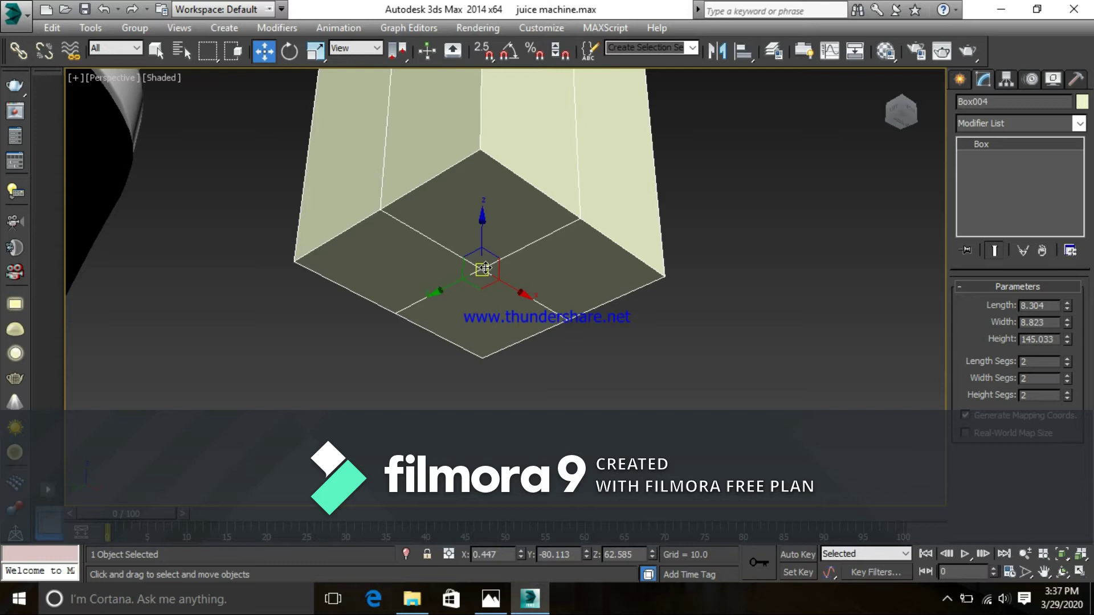
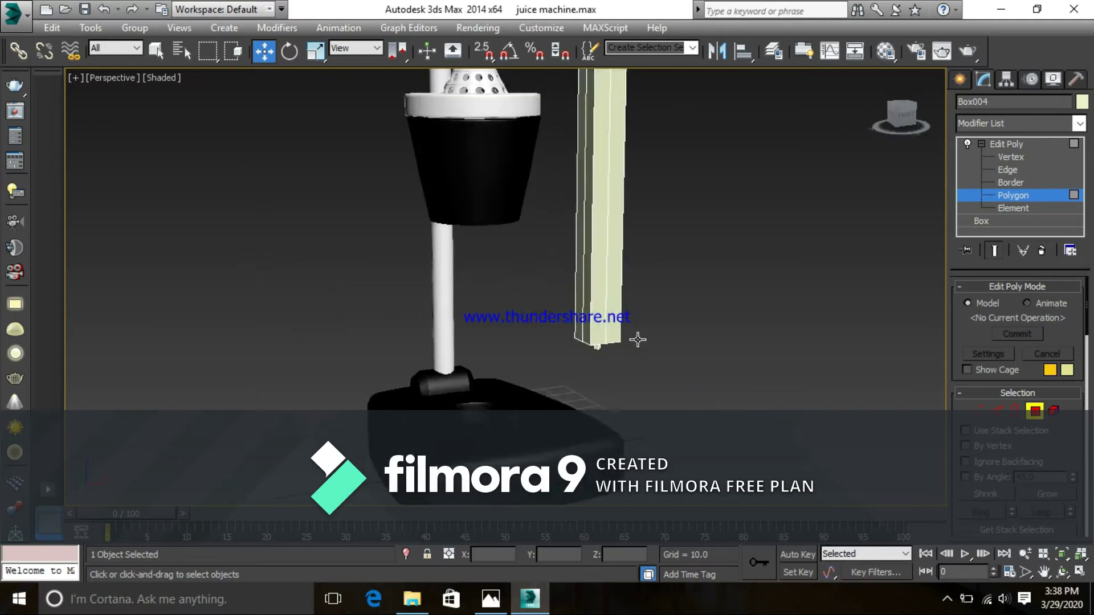
- Examine the subdivided box beside the juicer from several angles and compare its length with the stand
{"action": "scroll", "coordinate": [606, 316], "scroll_direction": "down", "scroll_amount": 4}
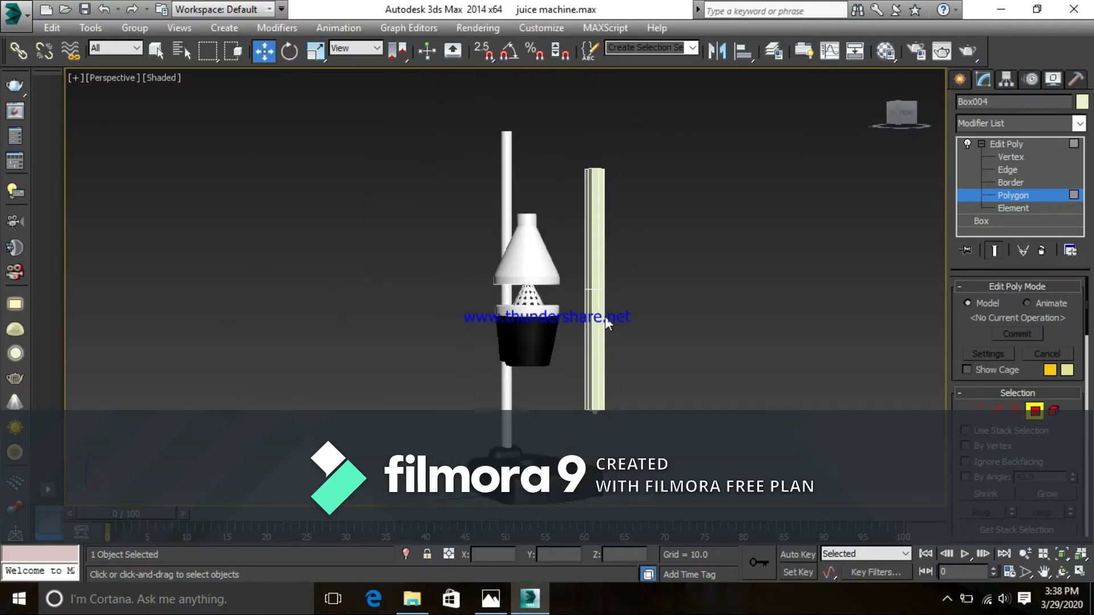
{"action": "scroll", "coordinate": [587, 219], "scroll_direction": "up", "scroll_amount": 5}
{"action": "middle_click_drag", "start_coordinate": [652, 197], "coordinate": [653, 277]}
{"action": "scroll", "coordinate": [656, 279], "scroll_direction": "down", "scroll_amount": 5}
{"action": "middle_click_drag", "start_coordinate": [682, 343], "coordinate": [839, 279], "text": "alt"}
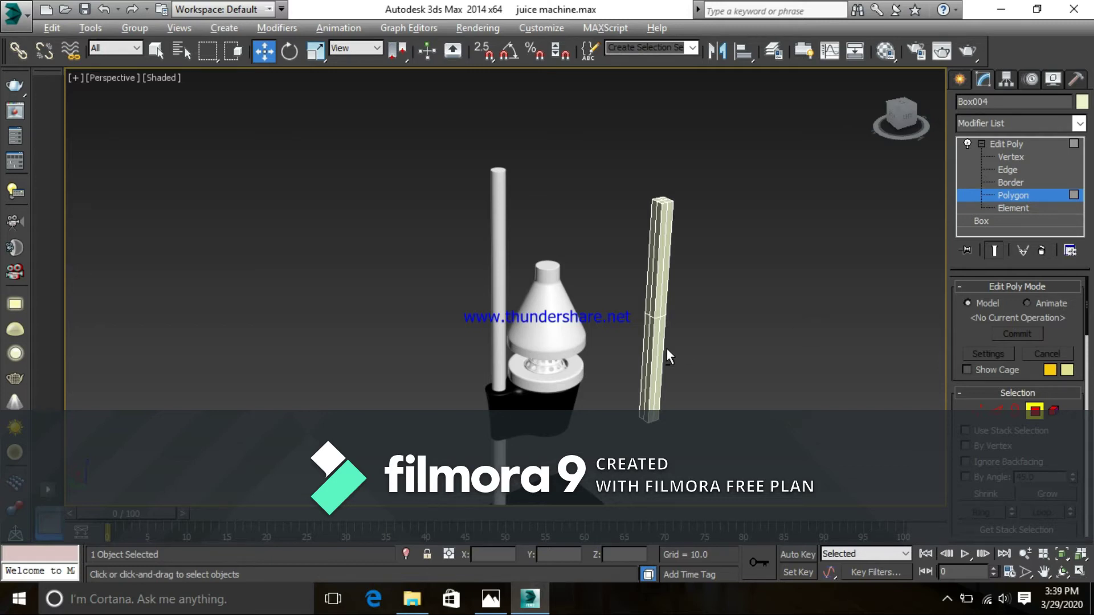
{"action": "key", "text": "alt+w"}
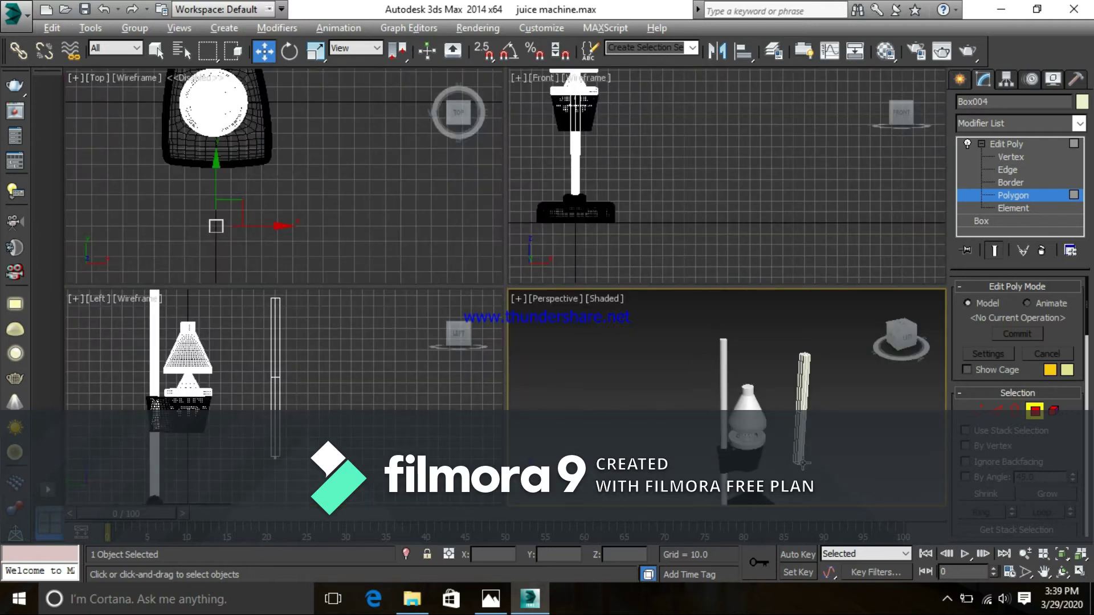
{"action": "key", "text": "alt+w"}
{"action": "middle_click_drag", "start_coordinate": [668, 324], "coordinate": [663, 400]}
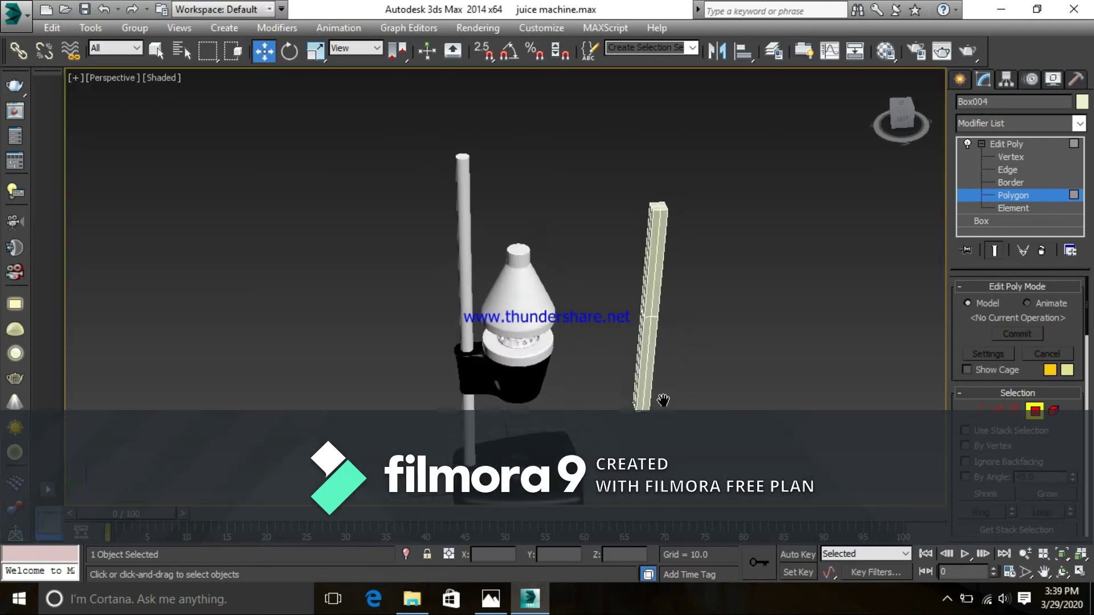
{"action": "scroll", "coordinate": [632, 345], "scroll_direction": "up", "scroll_amount": 5}
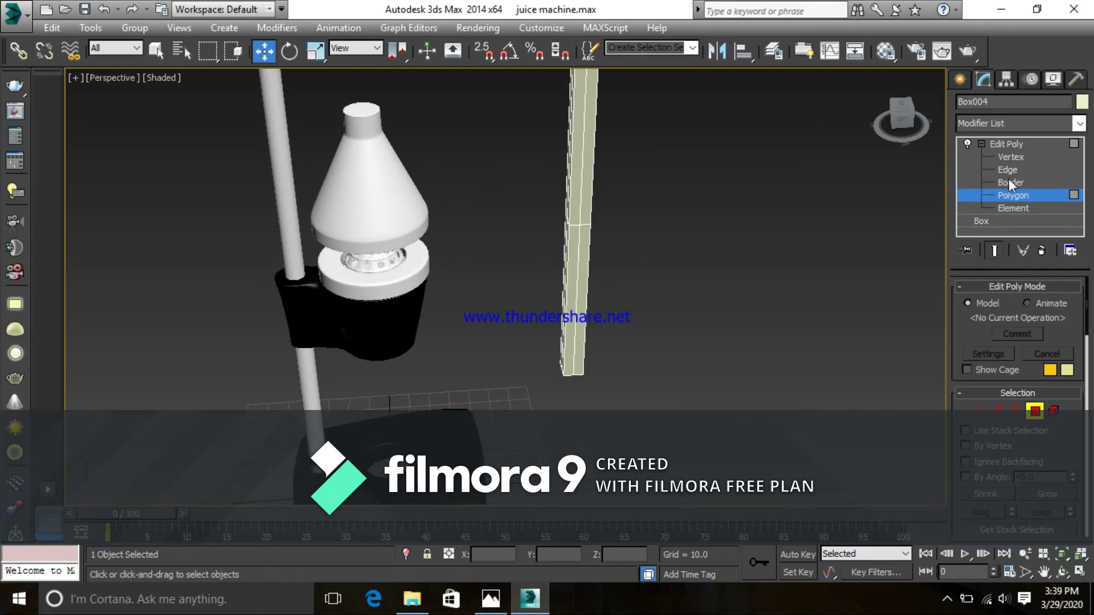
- Leave polygon editing and lower the whole box beside the juicer to Z about -5.4
{"action": "left_click", "coordinate": [1000, 145]}
{"action": "middle_click_drag", "start_coordinate": [715, 370], "coordinate": [663, 345]}
{"action": "left_click_drag", "start_coordinate": [523, 342], "coordinate": [553, 442]}
{"action": "middle_click_drag", "start_coordinate": [582, 429], "coordinate": [590, 327]}
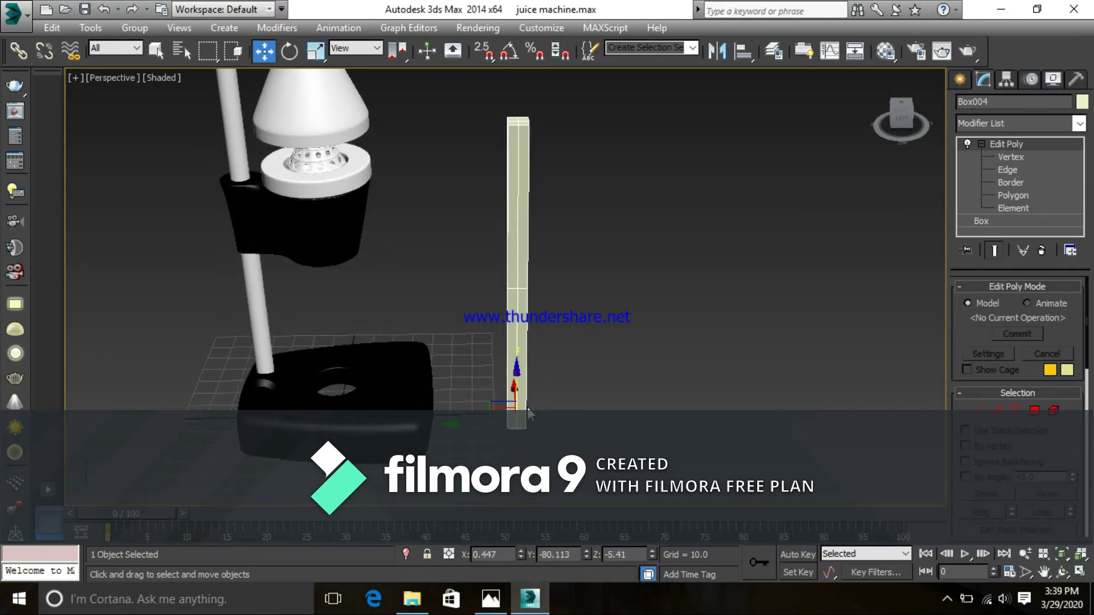
- Rotate the box about 90 degrees around the X axis so it lies horizontally away from the juicer's base
{"action": "key", "text": "e"}
{"action": "left_click_drag", "start_coordinate": [556, 382], "coordinate": [680, 456]}
{"action": "key", "text": "alt+w"}
{"action": "middle_click_drag", "start_coordinate": [714, 191], "coordinate": [644, 170]}
{"action": "scroll", "coordinate": [644, 171], "scroll_direction": "down", "scroll_amount": 3}
{"action": "middle_click_drag", "start_coordinate": [290, 419], "coordinate": [274, 364]}
{"action": "scroll", "coordinate": [285, 365], "scroll_direction": "down", "scroll_amount": 2}
{"action": "middle_click_drag", "start_coordinate": [360, 413], "coordinate": [379, 369]}
{"action": "scroll", "coordinate": [322, 364], "scroll_direction": "up", "scroll_amount": 4}
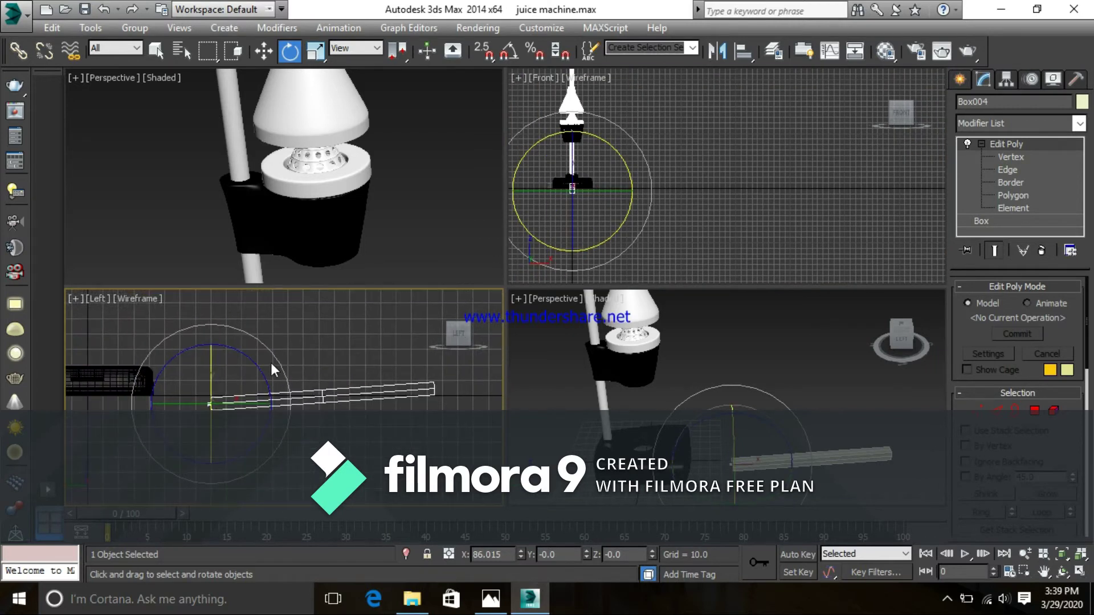
{"action": "left_click_drag", "start_coordinate": [277, 363], "coordinate": [283, 367]}
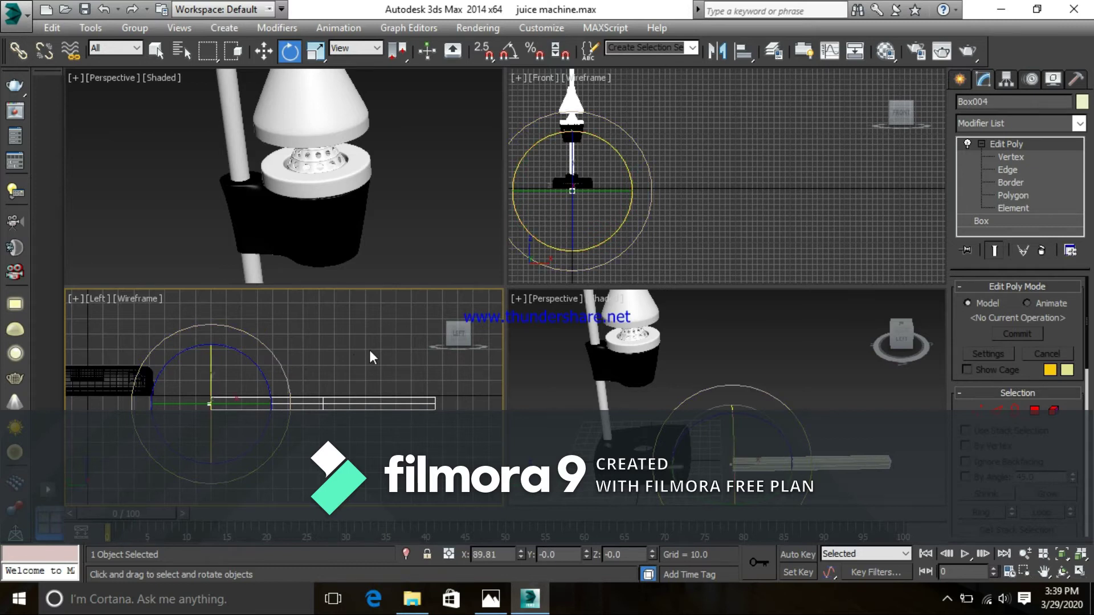
- Check the tipped box in the Front and Top views and undo its rotation
{"action": "middle_click_drag", "start_coordinate": [839, 409], "coordinate": [776, 395]}
{"action": "middle_click", "coordinate": [769, 212]}
{"action": "scroll", "coordinate": [761, 179], "scroll_direction": "up", "scroll_amount": 4}
{"action": "middle_click_drag", "start_coordinate": [760, 179], "coordinate": [903, 215]}
{"action": "key", "text": "w"}
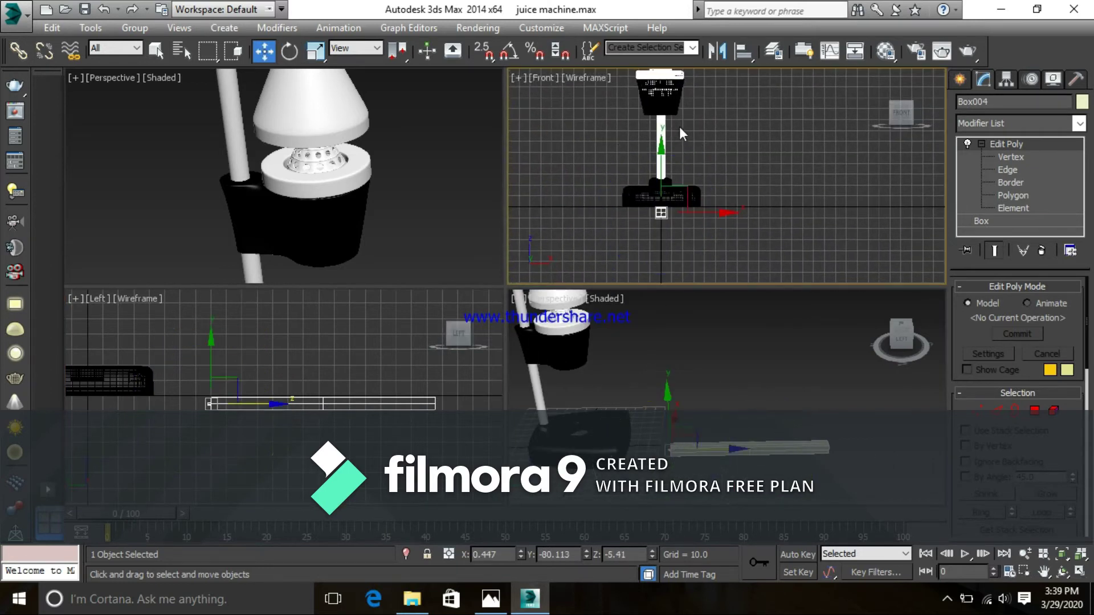
{"action": "middle_click", "coordinate": [410, 226]}
{"action": "key", "text": "t"}
{"action": "scroll", "coordinate": [355, 220], "scroll_direction": "down", "scroll_amount": 5}
{"action": "middle_click_drag", "start_coordinate": [410, 226], "coordinate": [364, 132]}
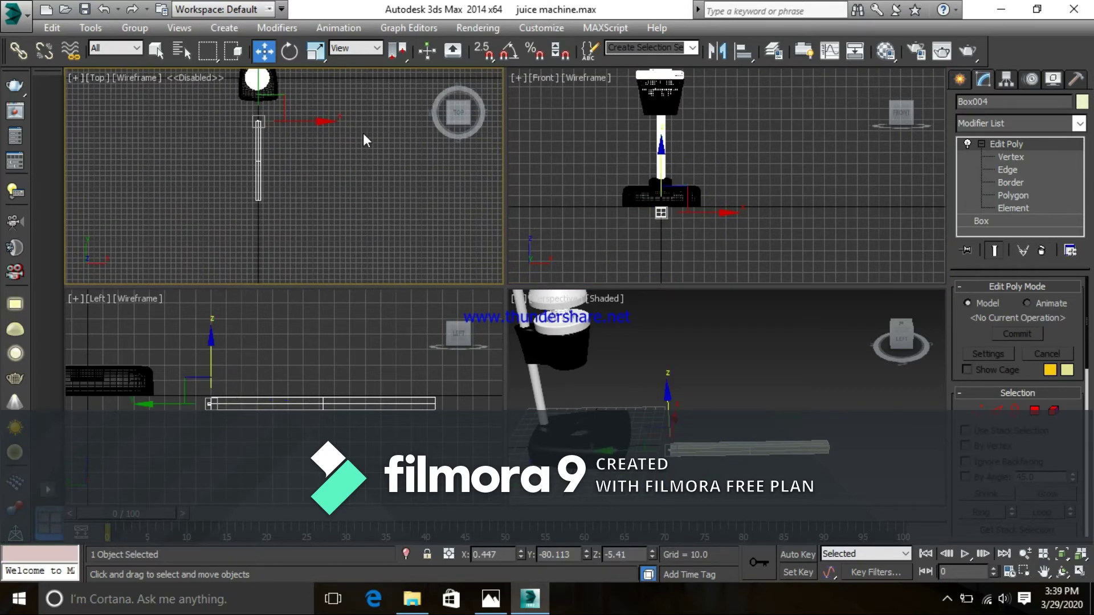
{"action": "key", "text": "ctrl+z"}
{"action": "key", "text": "ctrl+z"}
{"action": "key", "text": "ctrl+z"}
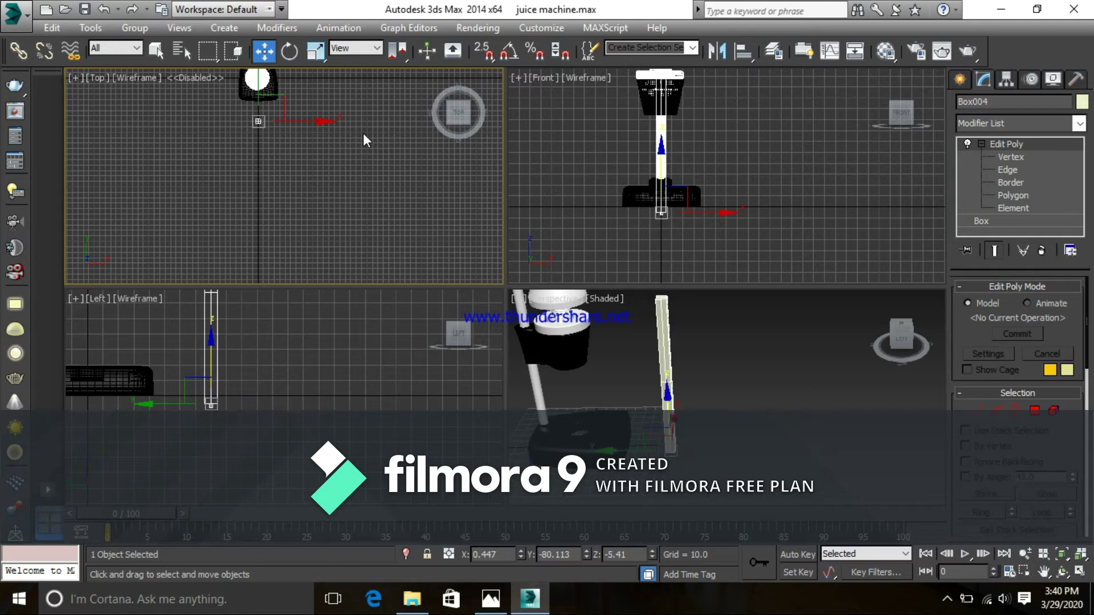
- Move the upright box sideways from the juicer to X about 65.5
{"action": "middle_click_drag", "start_coordinate": [723, 235], "coordinate": [668, 254]}
{"action": "scroll", "coordinate": [663, 206], "scroll_direction": "up", "scroll_amount": 2}
{"action": "middle_click_drag", "start_coordinate": [662, 212], "coordinate": [704, 204]}
{"action": "left_click_drag", "start_coordinate": [680, 241], "coordinate": [781, 242]}
- Rotate the box 90 degrees around the Y axis in the Front view so it lies horizontally
{"action": "middle_click", "coordinate": [302, 154]}
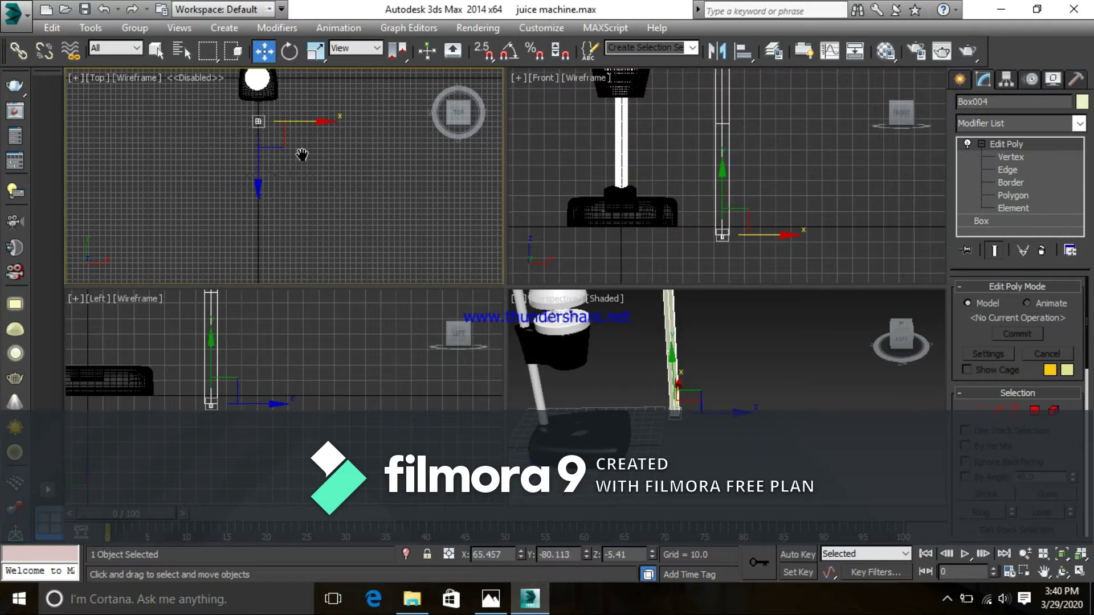
{"action": "middle_click_drag", "start_coordinate": [302, 154], "coordinate": [253, 182]}
{"action": "middle_click_drag", "start_coordinate": [327, 177], "coordinate": [242, 192]}
{"action": "scroll", "coordinate": [203, 172], "scroll_direction": "up", "scroll_amount": 3}
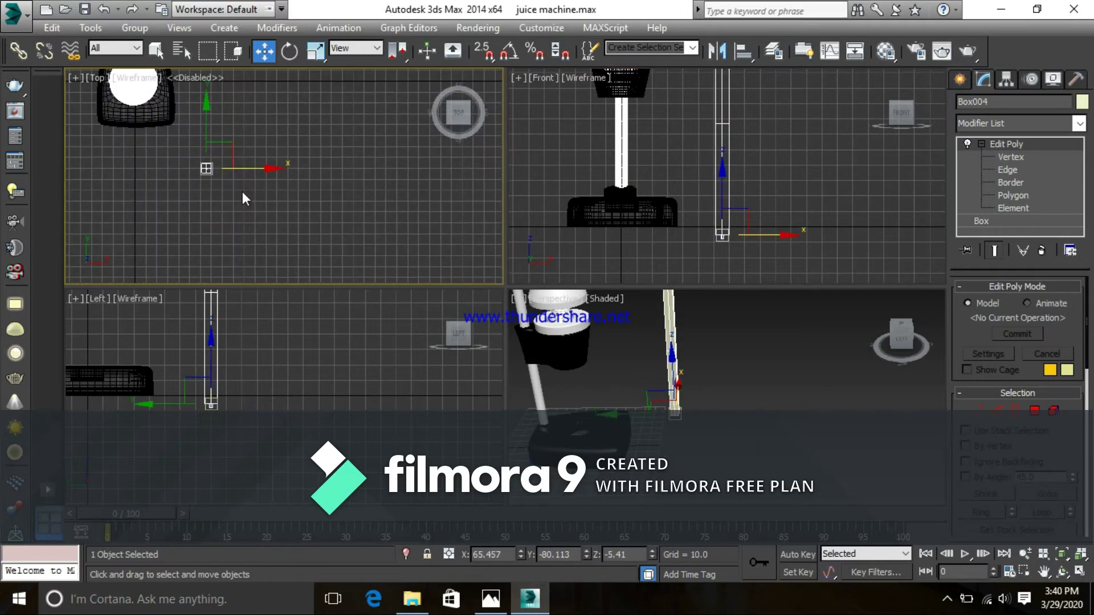
{"action": "scroll", "coordinate": [242, 192], "scroll_direction": "up", "scroll_amount": 3}
{"action": "middle_click_drag", "start_coordinate": [770, 266], "coordinate": [680, 206]}
{"action": "scroll", "coordinate": [707, 282], "scroll_direction": "down", "scroll_amount": 3}
{"action": "key", "text": "e"}
{"action": "left_click_drag", "start_coordinate": [679, 171], "coordinate": [802, 247]}
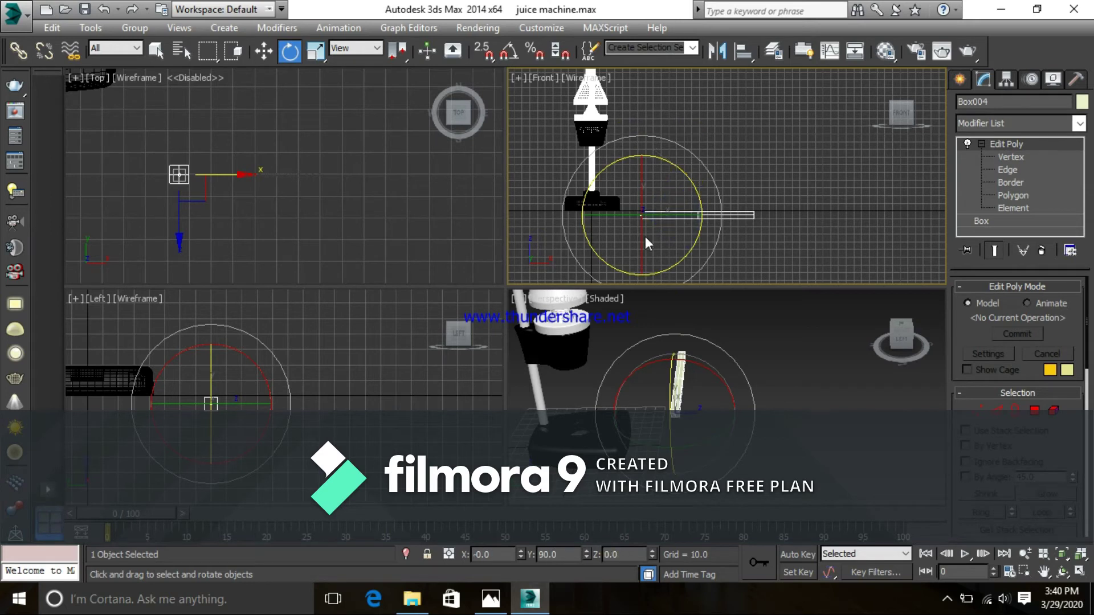
- Check the horizontal box in the other views, enlarge the perspective view, and reselect the box
{"action": "middle_click_drag", "start_coordinate": [284, 210], "coordinate": [326, 210]}
{"action": "middle_click_drag", "start_coordinate": [357, 414], "coordinate": [378, 384]}
{"action": "scroll", "coordinate": [378, 384], "scroll_direction": "up", "scroll_amount": 3}
{"action": "middle_click_drag", "start_coordinate": [189, 380], "coordinate": [367, 384]}
{"action": "scroll", "coordinate": [240, 395], "scroll_direction": "up", "scroll_amount": 3}
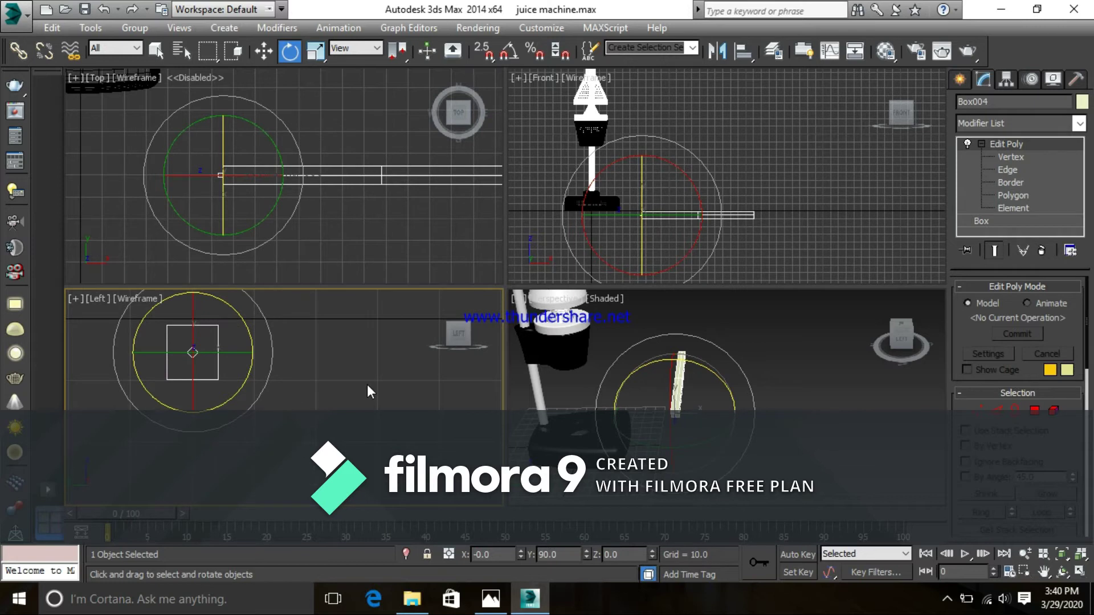
{"action": "left_click", "coordinate": [367, 384]}
{"action": "middle_click_drag", "start_coordinate": [742, 391], "coordinate": [656, 388]}
{"action": "middle_click_drag", "start_coordinate": [733, 436], "coordinate": [486, 404]}
{"action": "scroll", "coordinate": [679, 407], "scroll_direction": "up", "scroll_amount": 5}
{"action": "key", "text": "alt+w"}
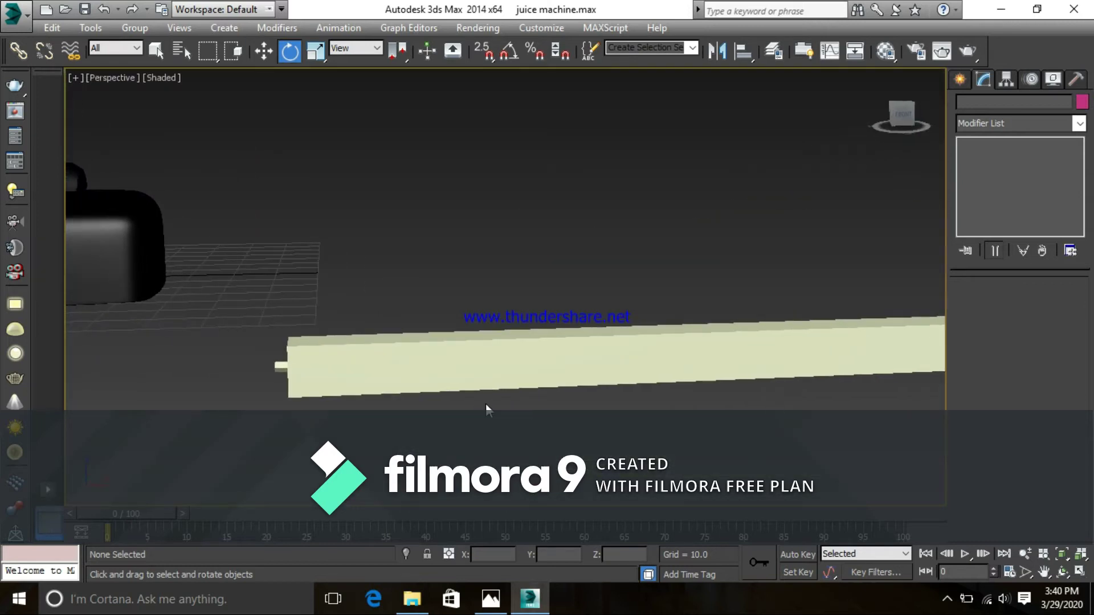
{"action": "scroll", "coordinate": [542, 349], "scroll_direction": "down", "scroll_amount": 2}
{"action": "left_click", "coordinate": [540, 354]}
{"action": "scroll", "coordinate": [576, 381], "scroll_direction": "up", "scroll_amount": 1}
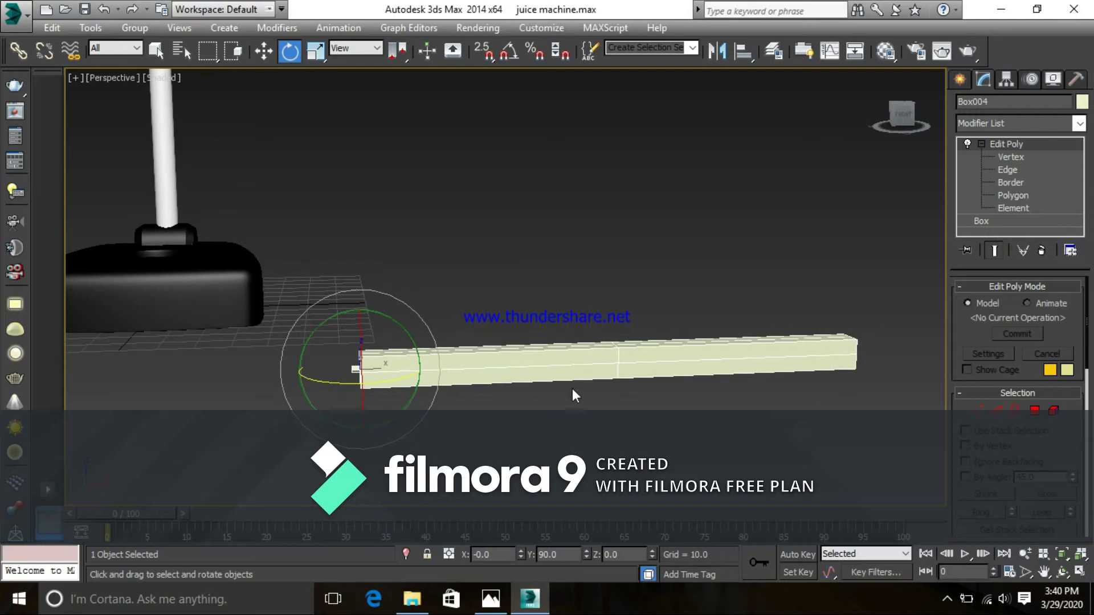
- Select the edge loop around the middle of the horizontal box and remove it
{"action": "scroll", "coordinate": [452, 344], "scroll_direction": "up", "scroll_amount": 1}
{"action": "scroll", "coordinate": [432, 384], "scroll_direction": "up", "scroll_amount": 1}
{"action": "scroll", "coordinate": [402, 359], "scroll_direction": "up", "scroll_amount": 1}
{"action": "scroll", "coordinate": [420, 364], "scroll_direction": "down", "scroll_amount": 1}
{"action": "scroll", "coordinate": [461, 376], "scroll_direction": "down", "scroll_amount": 1}
{"action": "scroll", "coordinate": [484, 359], "scroll_direction": "up", "scroll_amount": 1}
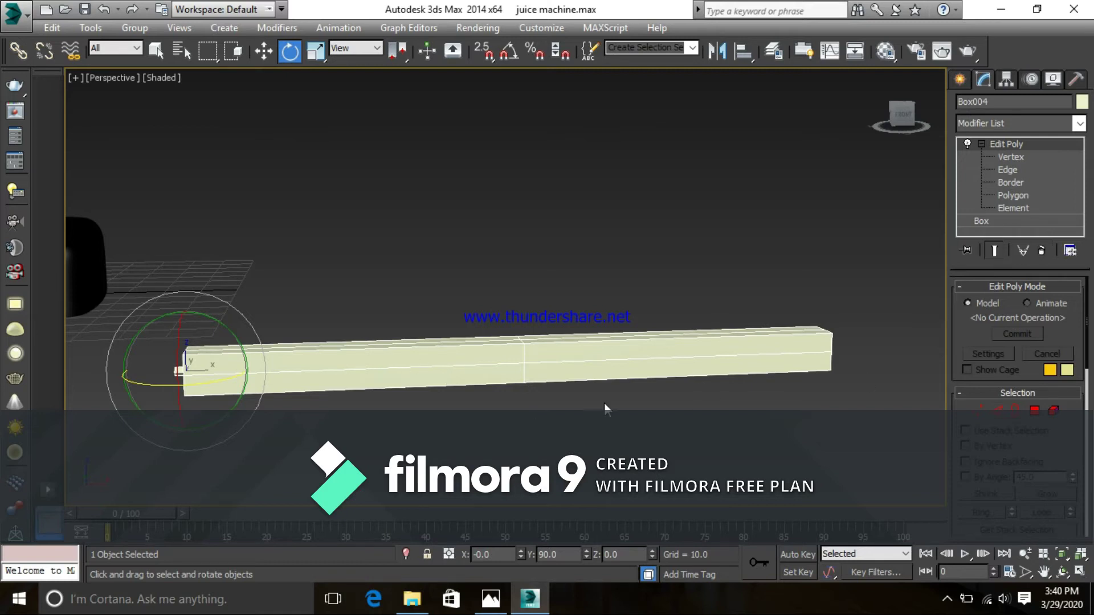
{"action": "middle_click_drag", "start_coordinate": [625, 413], "coordinate": [570, 398], "text": "alt"}
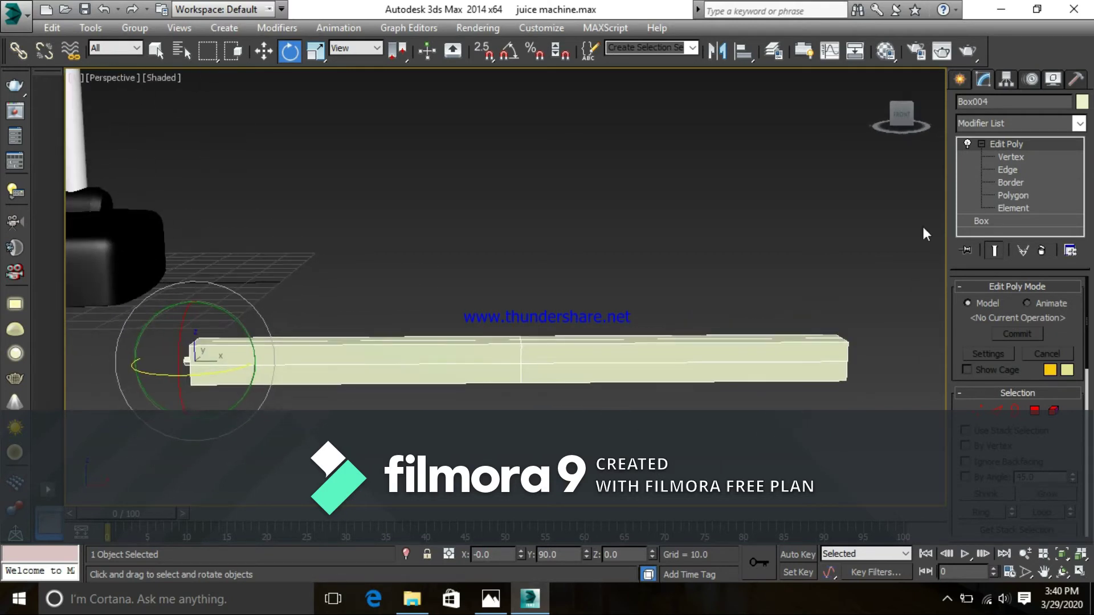
{"action": "left_click", "coordinate": [1006, 170]}
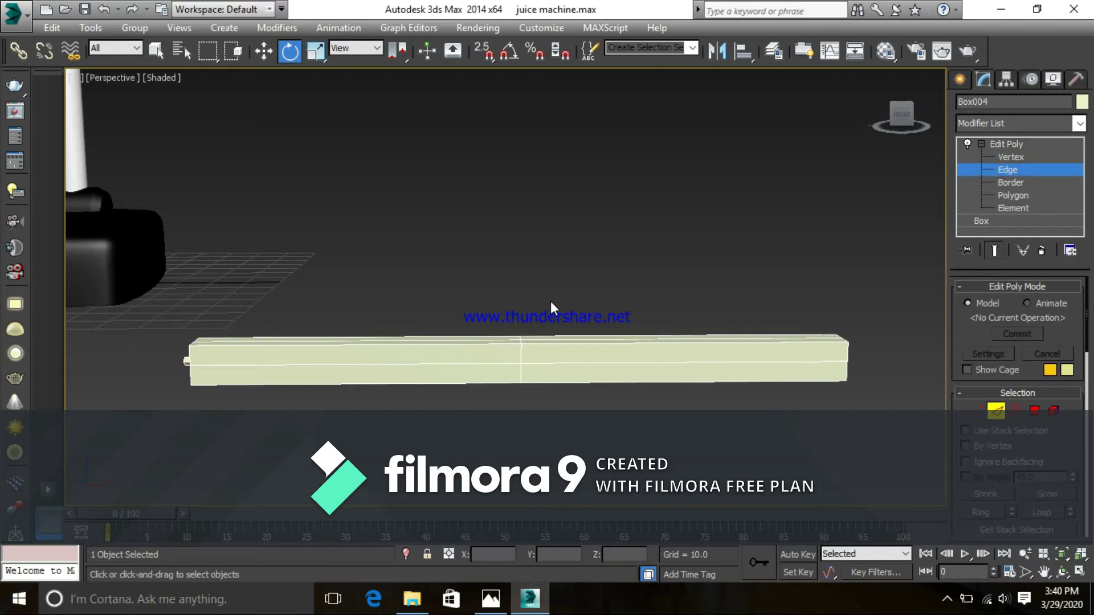
{"action": "left_click", "coordinate": [522, 359]}
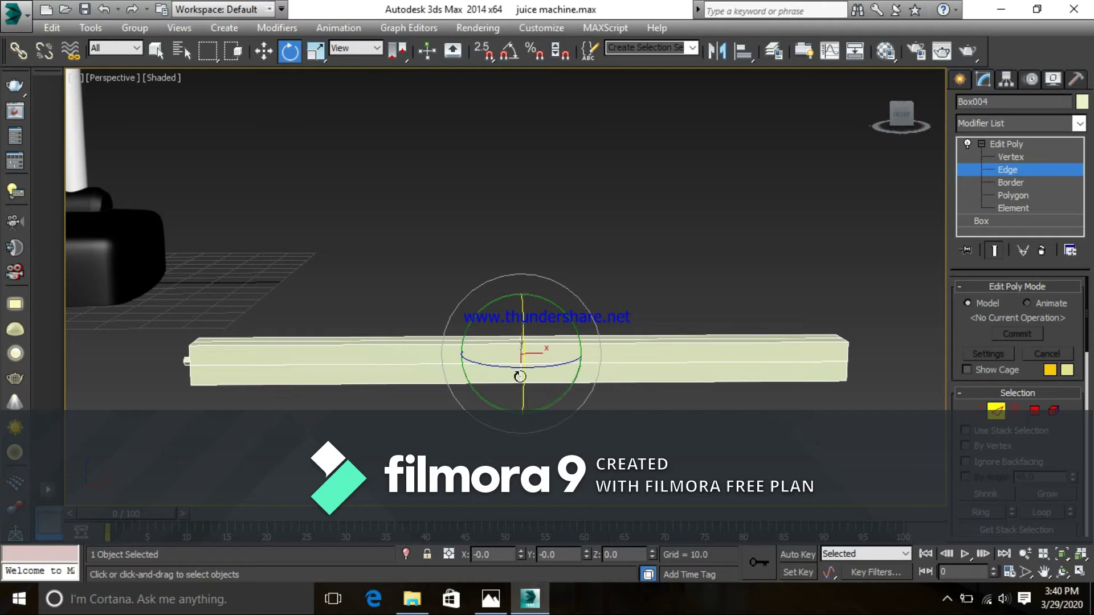
{"action": "mouse_move", "coordinate": [562, 394]}
{"action": "middle_mouse_down", "text": "alt"}
{"action": "mouse_move", "coordinate": [813, 305]}
{"action": "mouse_move", "coordinate": [564, 403]}
{"action": "middle_mouse_up", "text": "alt"}
{"action": "right_click", "coordinate": [561, 405]}
{"action": "left_click", "coordinate": [529, 383]}
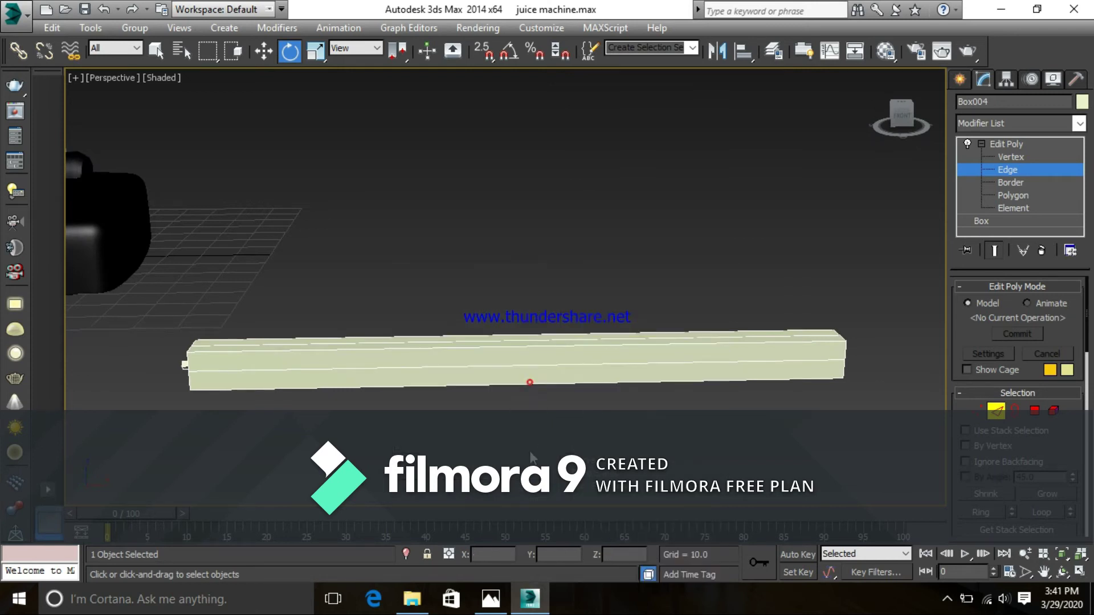
- Select the leftover vertices around the middle of the box on all sides and remove them
{"action": "left_click", "coordinate": [1012, 159]}
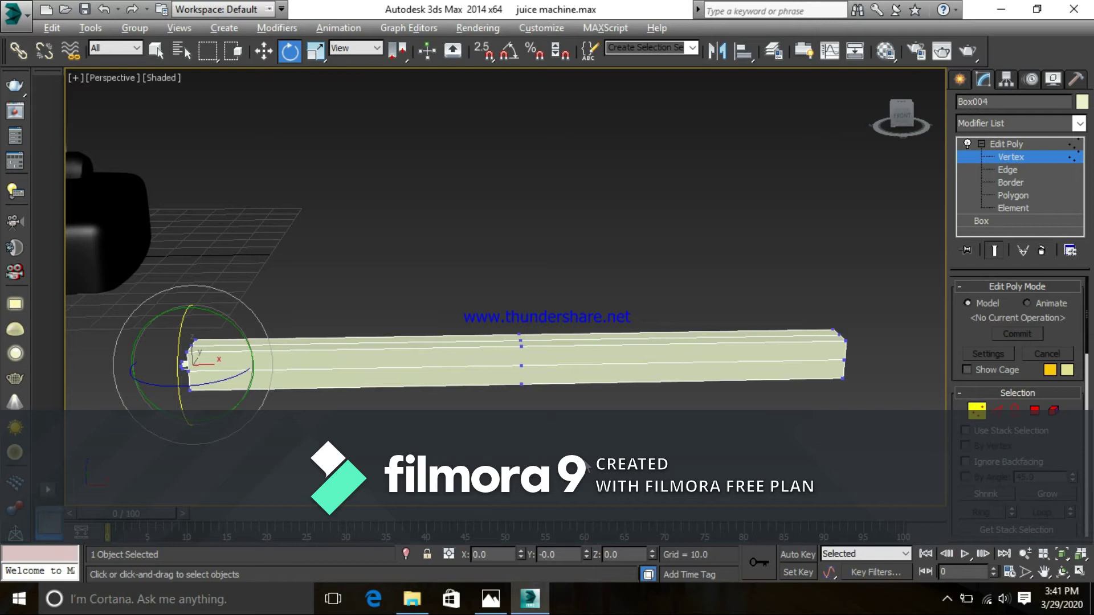
{"action": "middle_click_drag", "start_coordinate": [554, 419], "coordinate": [551, 328], "text": "alt"}
{"action": "scroll", "coordinate": [551, 328], "scroll_direction": "up", "scroll_amount": 3}
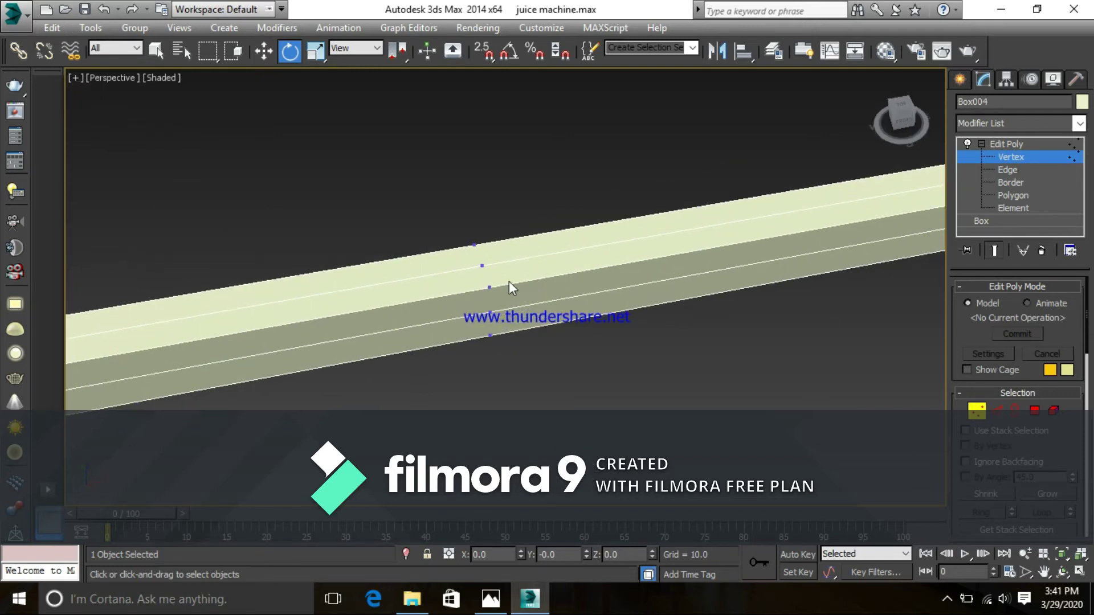
{"action": "middle_click_drag", "start_coordinate": [508, 282], "coordinate": [537, 360]}
{"action": "scroll", "coordinate": [506, 312], "scroll_direction": "up", "scroll_amount": 1}
{"action": "left_click", "coordinate": [493, 305]}
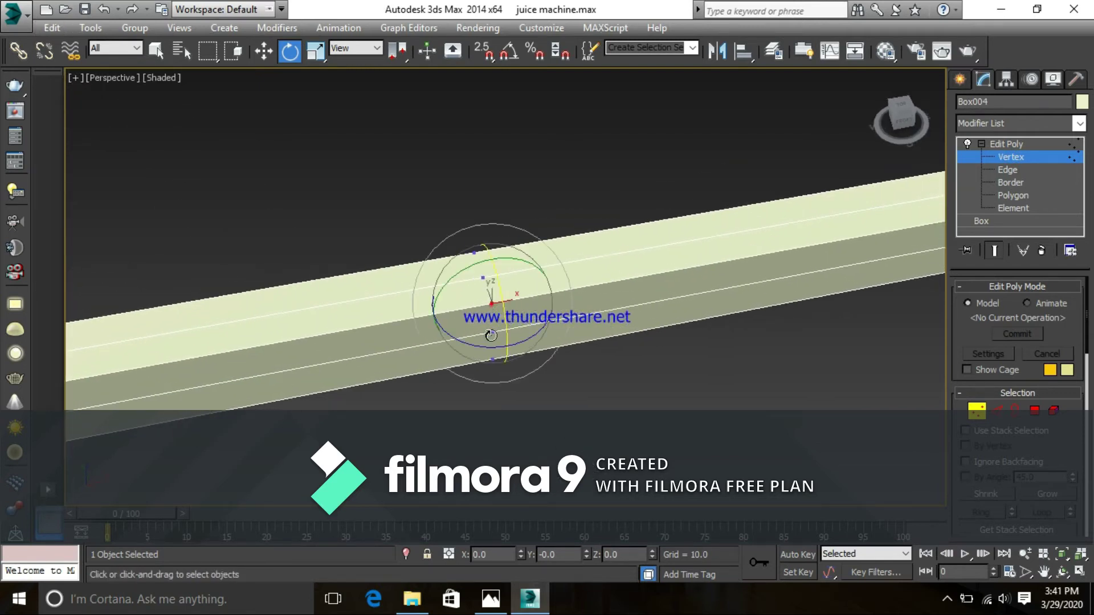
{"action": "left_click", "coordinate": [474, 253], "text": "ctrl"}
{"action": "left_click", "coordinate": [494, 332], "text": "ctrl"}
{"action": "left_click", "coordinate": [493, 360], "text": "ctrl"}
{"action": "middle_click_drag", "start_coordinate": [597, 423], "coordinate": [566, 196], "text": "alt"}
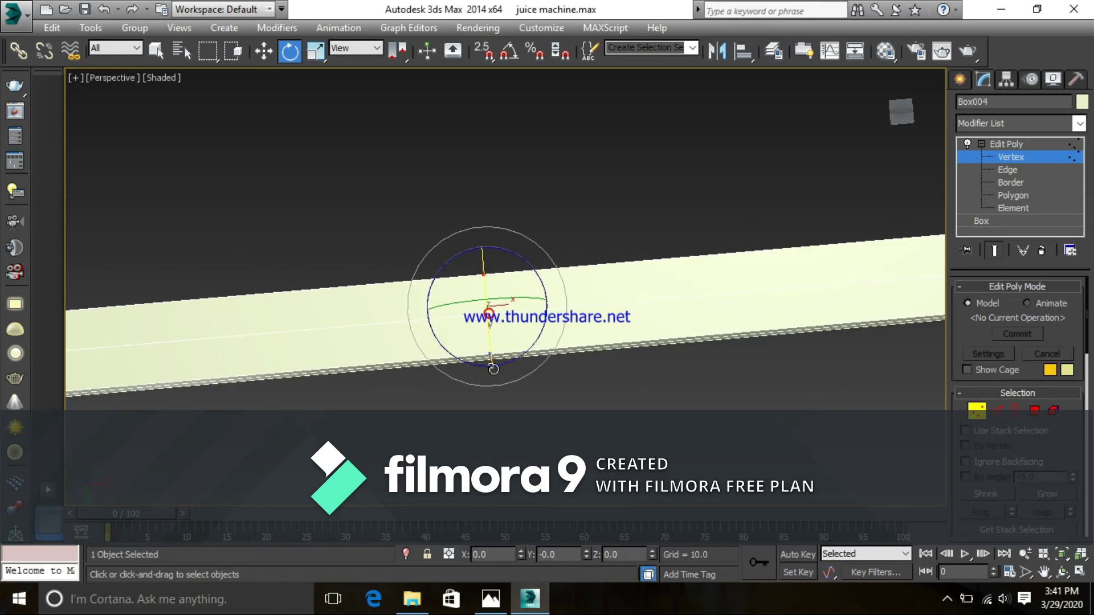
{"action": "left_click", "coordinate": [490, 355], "text": "ctrl"}
{"action": "middle_click_drag", "start_coordinate": [570, 425], "coordinate": [525, 342], "text": "alt"}
{"action": "middle_click_drag", "start_coordinate": [629, 421], "coordinate": [674, 435], "text": "alt"}
{"action": "right_click", "coordinate": [523, 316]}
{"action": "left_click", "coordinate": [484, 347]}
{"action": "middle_click_drag", "start_coordinate": [579, 396], "coordinate": [547, 416], "text": "alt"}
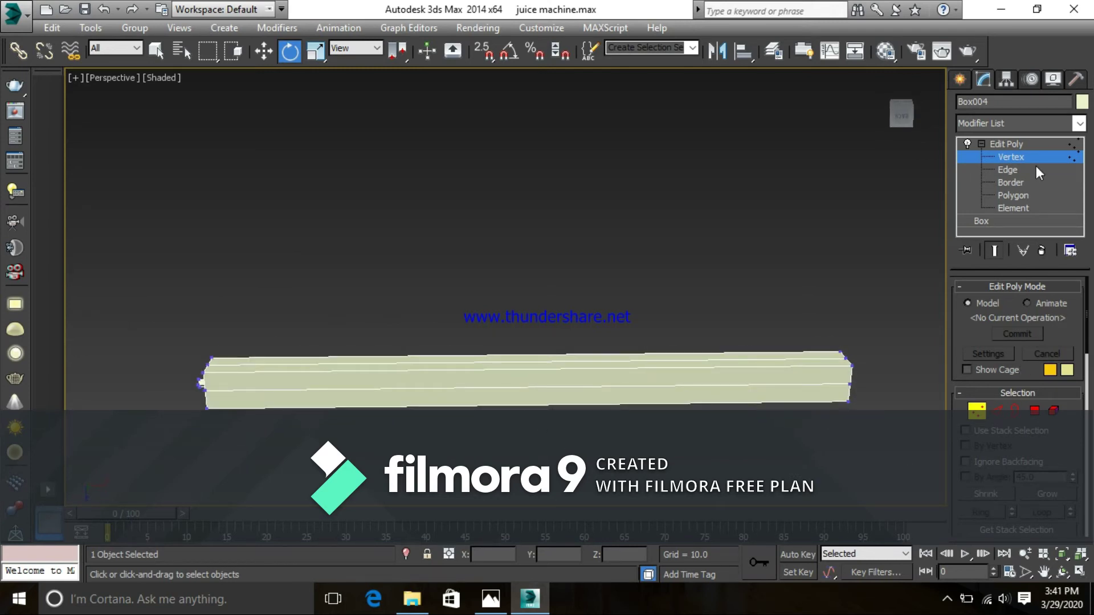
- Select the box's lengthwise edges and set up a Connect across them with 20 segments
{"action": "left_click", "coordinate": [1015, 170]}
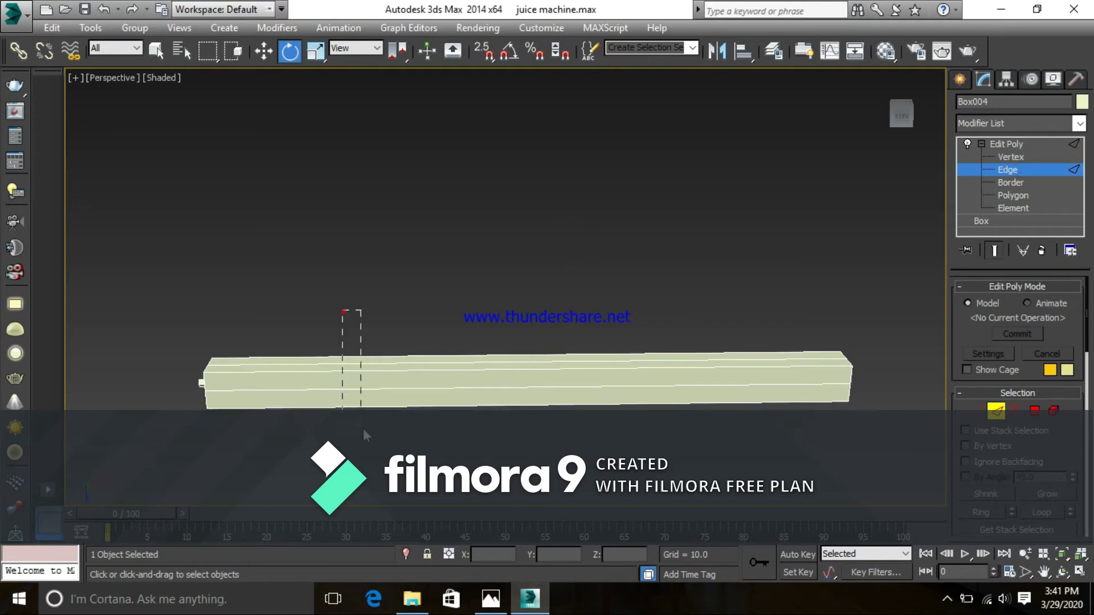
{"action": "left_click_drag", "start_coordinate": [364, 429], "coordinate": [368, 439]}
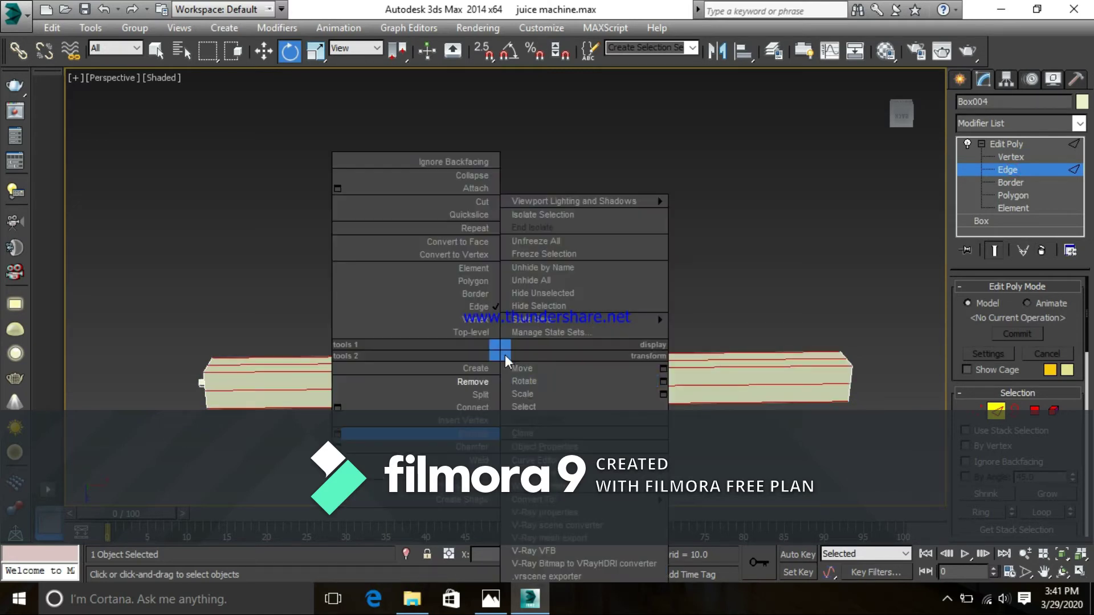
{"action": "right_click", "coordinate": [500, 351]}
{"action": "left_click", "coordinate": [337, 408]}
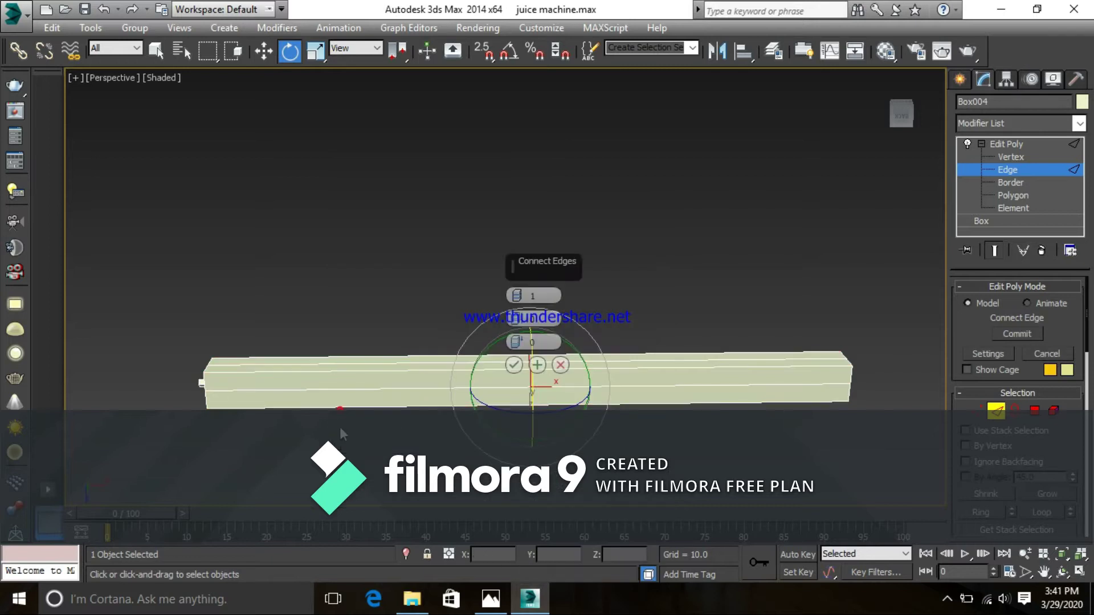
{"action": "left_click", "coordinate": [514, 293]}
{"action": "left_click", "coordinate": [515, 293]}
{"action": "left_click", "coordinate": [514, 293]}
{"action": "left_click", "coordinate": [515, 294]}
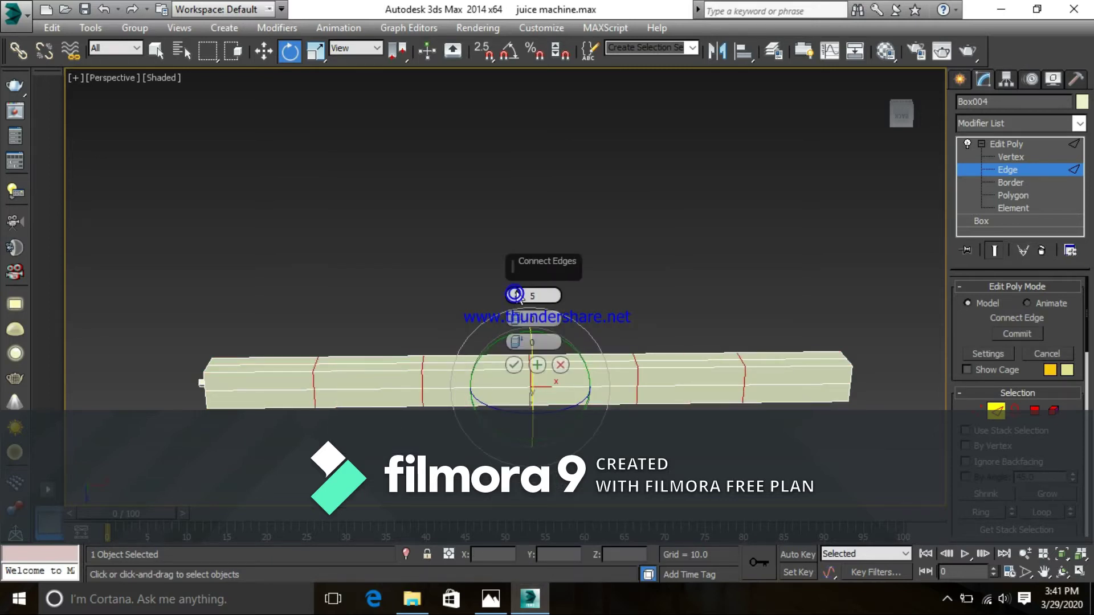
{"action": "left_click", "coordinate": [516, 292]}
{"action": "left_click", "coordinate": [516, 292]}
{"action": "left_click", "coordinate": [516, 292]}
{"action": "left_click", "coordinate": [516, 294]}
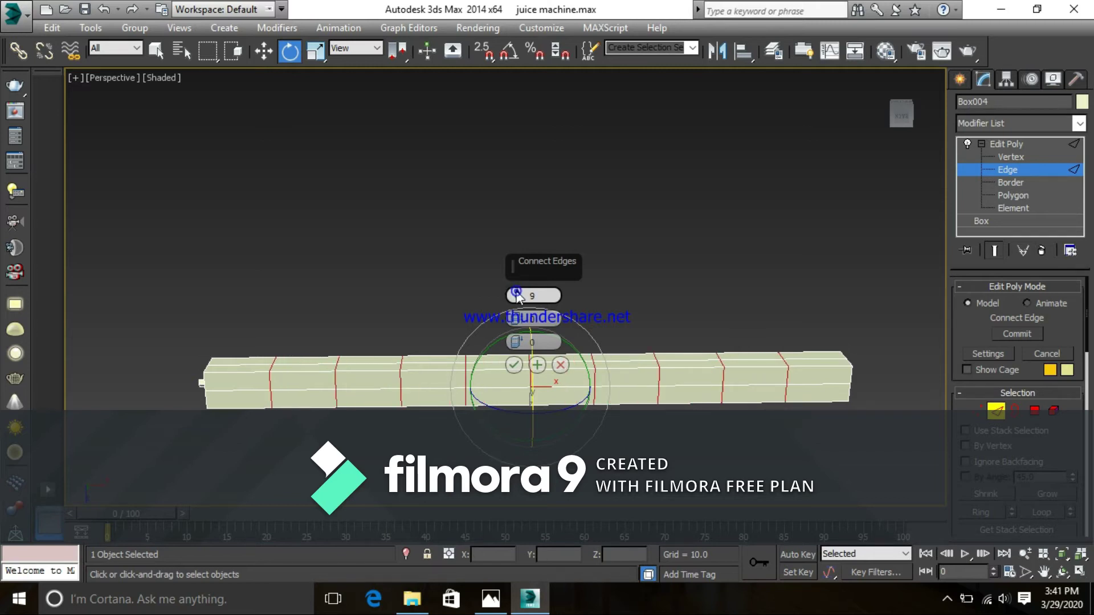
{"action": "left_click", "coordinate": [517, 294]}
{"action": "left_click", "coordinate": [517, 294]}
{"action": "left_click", "coordinate": [517, 294]}
{"action": "left_click", "coordinate": [516, 294]}
{"action": "left_click", "coordinate": [516, 294]}
{"action": "left_click", "coordinate": [517, 294]}
{"action": "left_click", "coordinate": [516, 294]}
{"action": "left_click", "coordinate": [517, 295]}
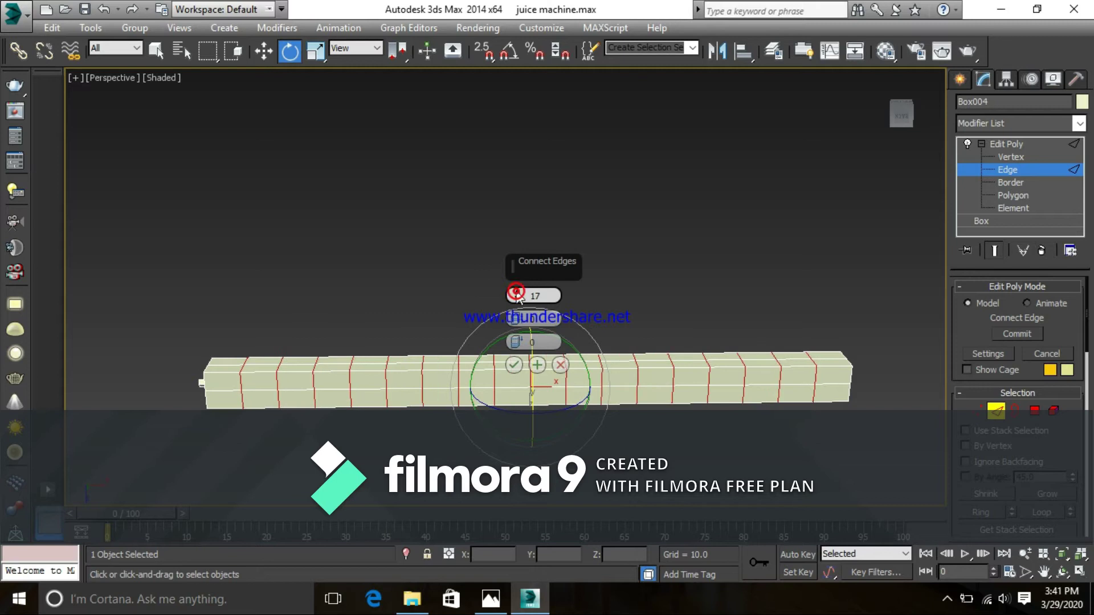
{"action": "left_click", "coordinate": [516, 295]}
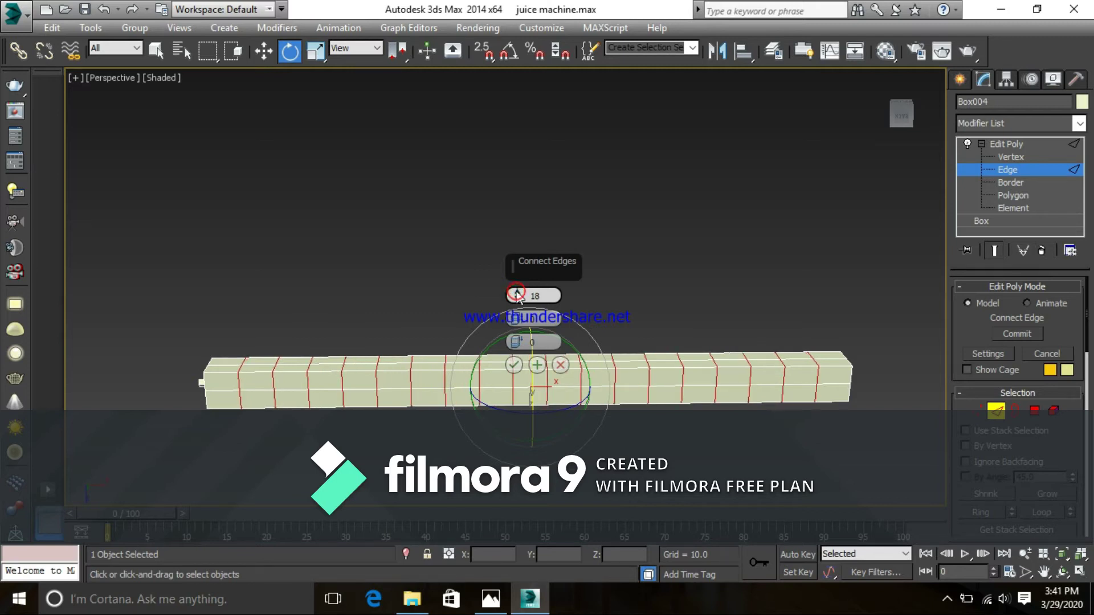
{"action": "left_click", "coordinate": [516, 294]}
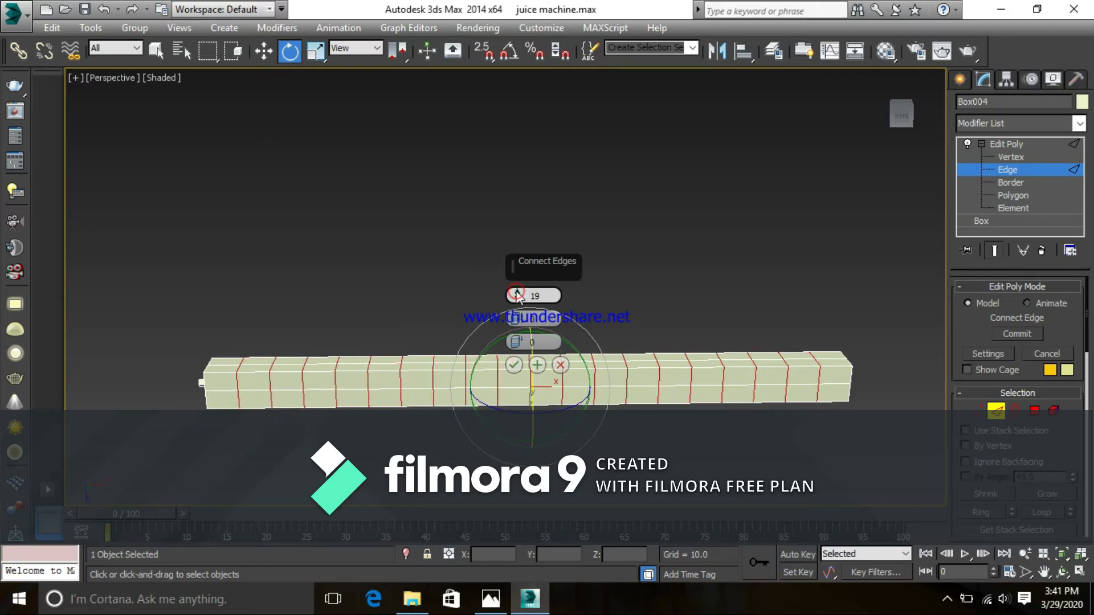
{"action": "left_click", "coordinate": [516, 294]}
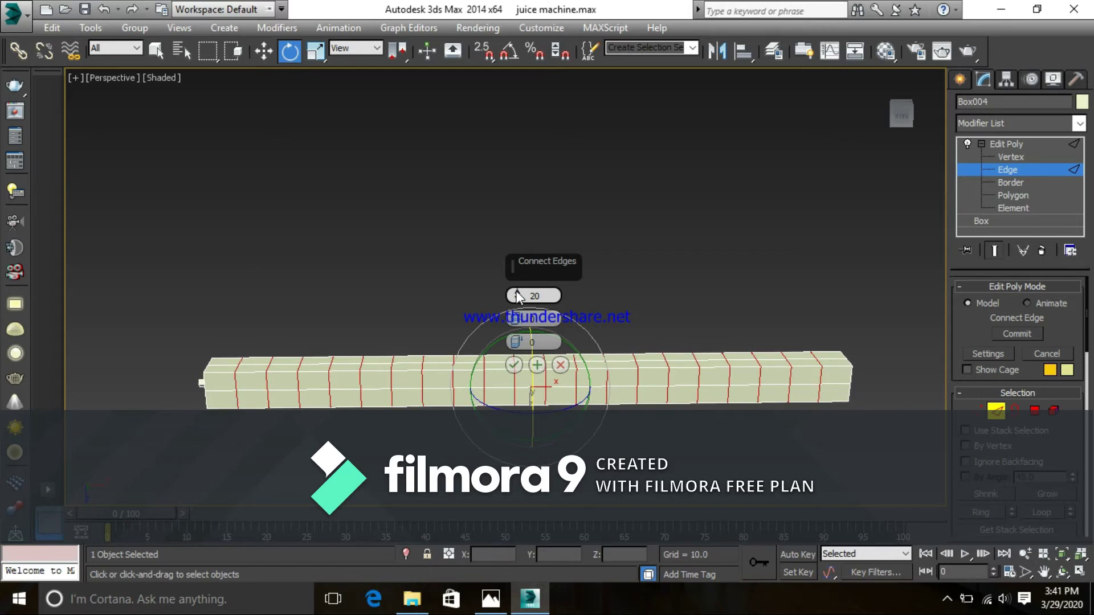
- Raise the connection to 30 segments, pinch the loops towards the middle, apply it with a slide of -12, and deselect the edges
{"action": "left_click_drag", "start_coordinate": [518, 343], "coordinate": [552, 399]}
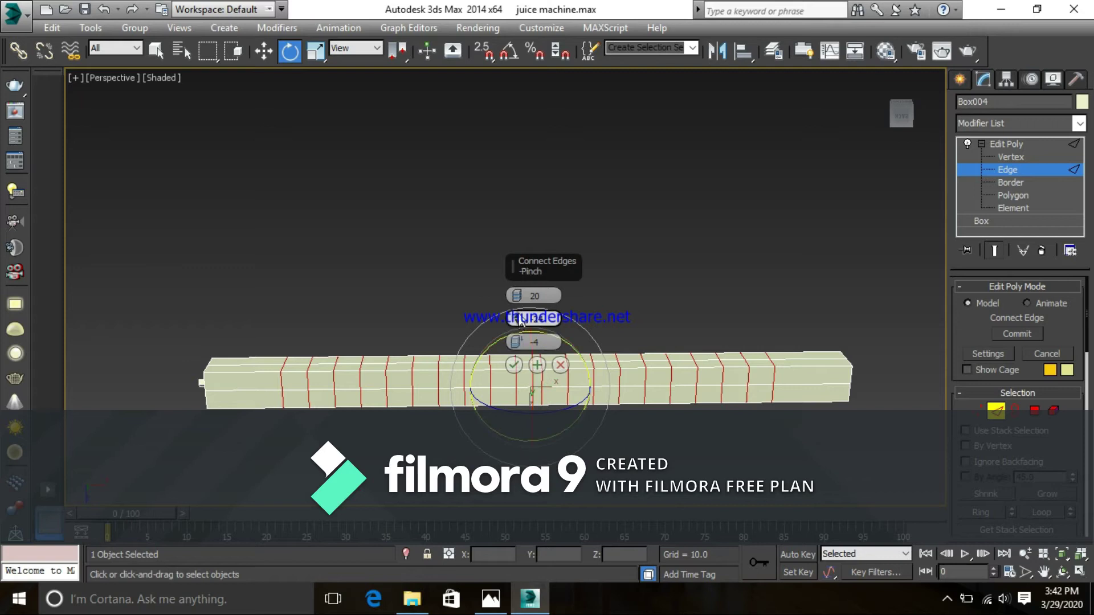
{"action": "left_click_drag", "start_coordinate": [518, 294], "coordinate": [519, 298]}
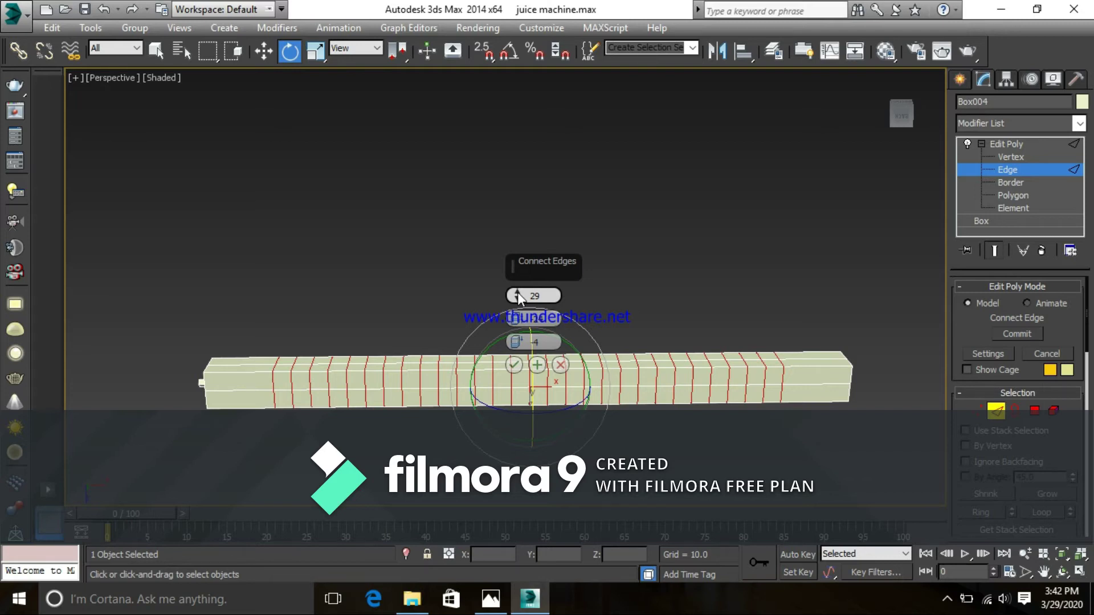
{"action": "left_click", "coordinate": [517, 294]}
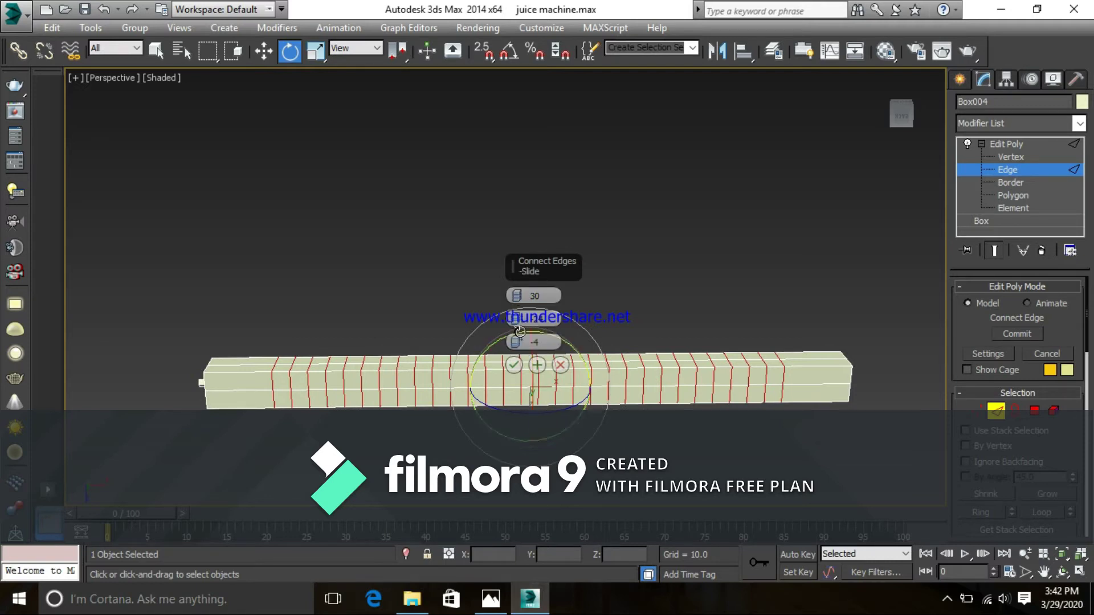
{"action": "left_click_drag", "start_coordinate": [517, 320], "coordinate": [538, 348]}
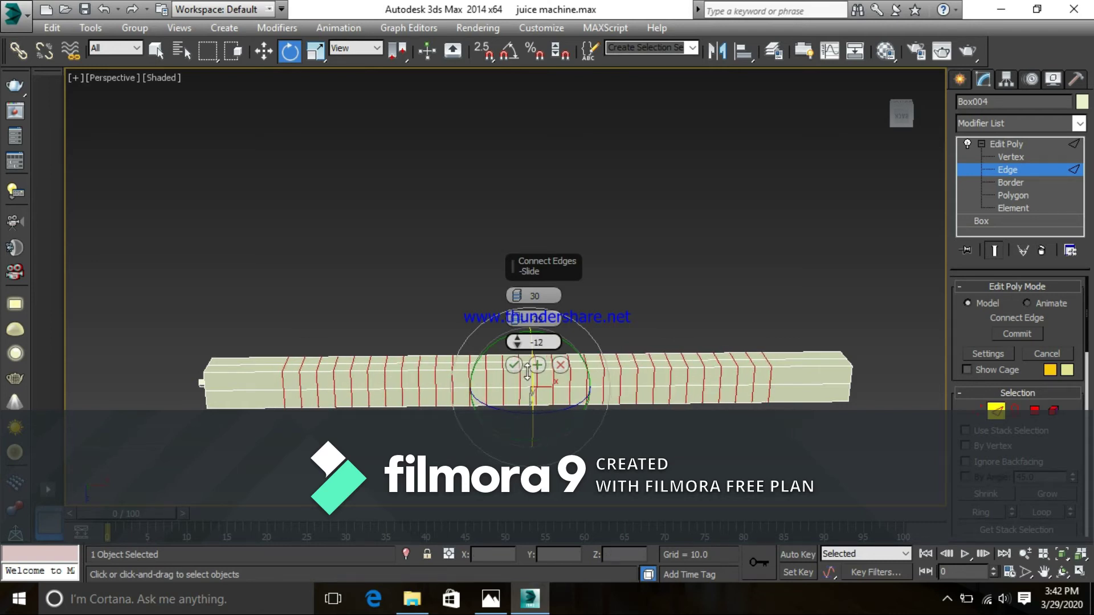
{"action": "left_click", "coordinate": [514, 365]}
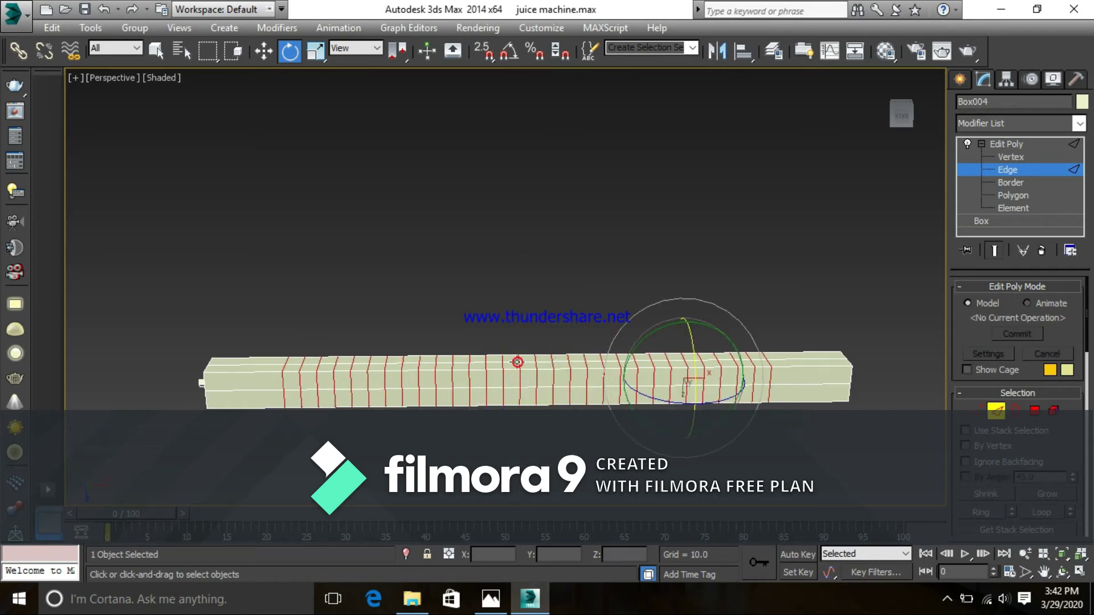
{"action": "left_click", "coordinate": [486, 249]}
- Select both rows of top-face polygons along the box's segmented middle, leaving out the long end sections
{"action": "middle_click_drag", "start_coordinate": [610, 375], "coordinate": [575, 363]}
{"action": "scroll", "coordinate": [574, 361], "scroll_direction": "down", "scroll_amount": 2}
{"action": "scroll", "coordinate": [574, 361], "scroll_direction": "up", "scroll_amount": 2}
{"action": "mouse_move", "coordinate": [514, 375]}
{"action": "middle_mouse_down"}
{"action": "mouse_move", "coordinate": [535, 381]}
{"action": "mouse_move", "coordinate": [615, 357]}
{"action": "mouse_move", "coordinate": [523, 355]}
{"action": "mouse_move", "coordinate": [537, 398]}
{"action": "mouse_move", "coordinate": [640, 393]}
{"action": "mouse_move", "coordinate": [649, 367]}
{"action": "mouse_move", "coordinate": [677, 388]}
{"action": "mouse_move", "coordinate": [638, 374]}
{"action": "mouse_move", "coordinate": [513, 391]}
{"action": "middle_mouse_up"}
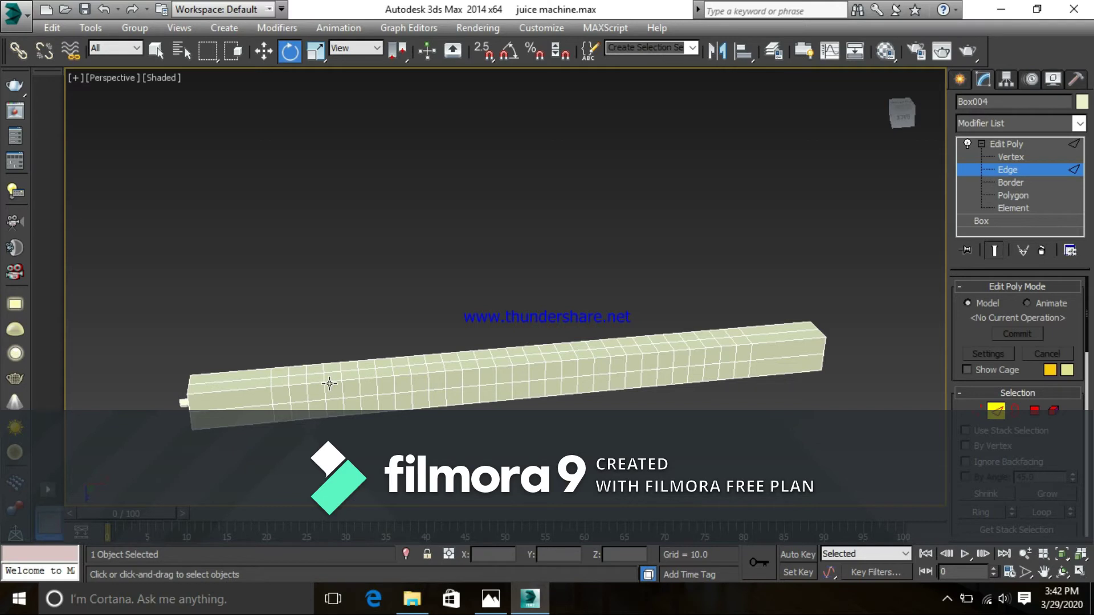
{"action": "right_click", "coordinate": [304, 398]}
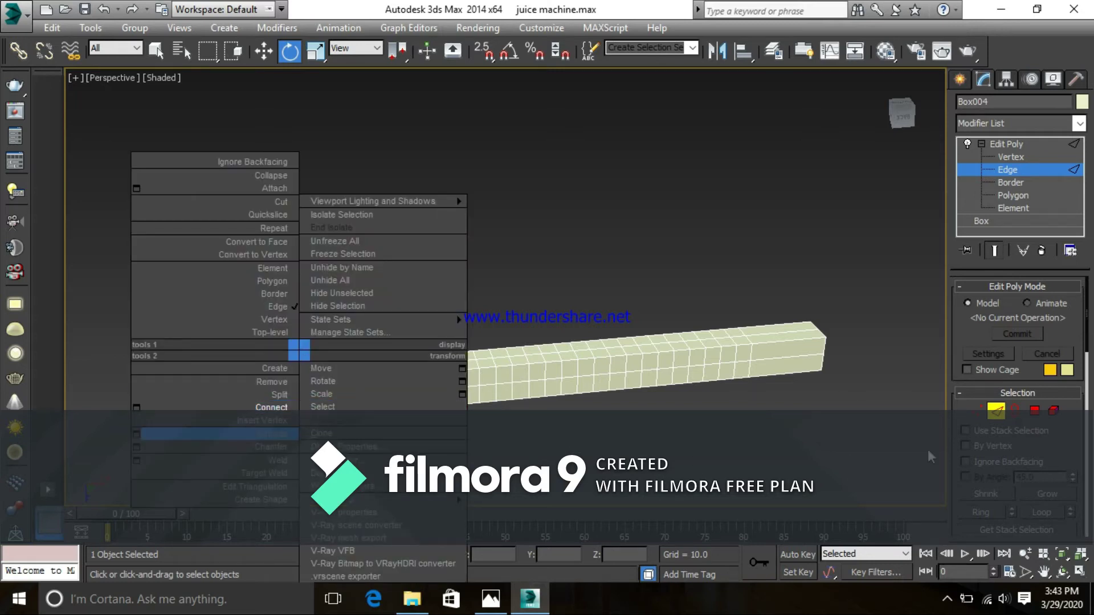
{"action": "left_click", "coordinate": [1041, 413]}
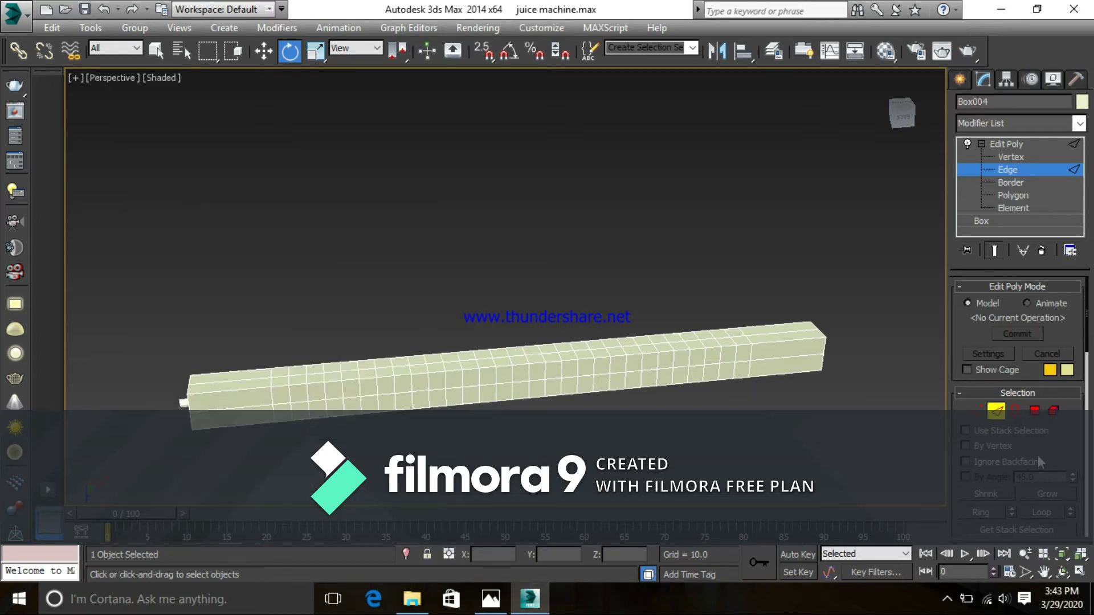
{"action": "left_click", "coordinate": [1037, 412]}
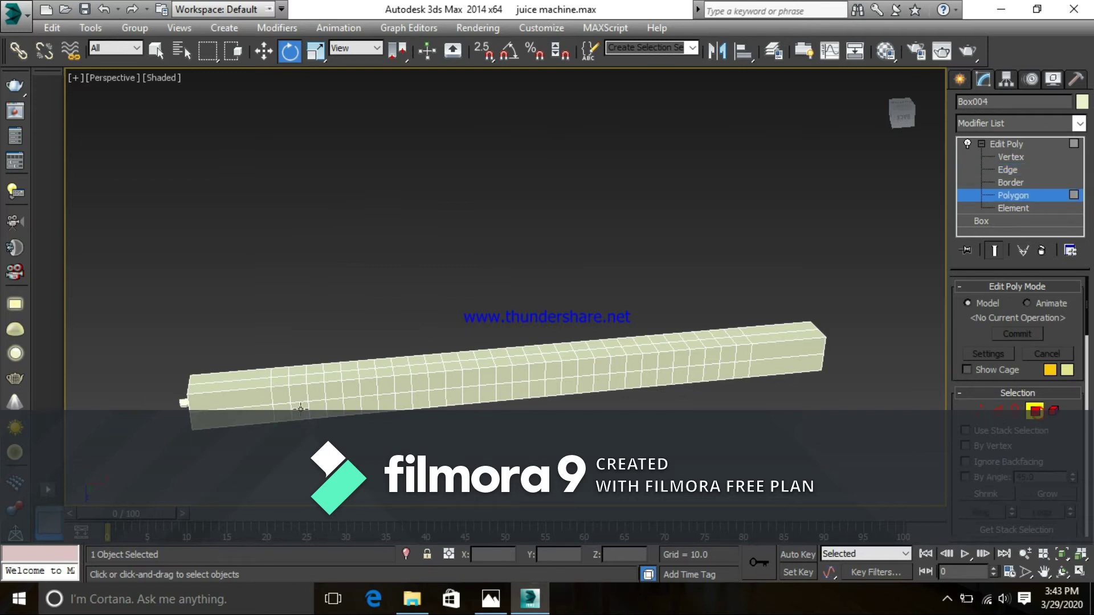
{"action": "left_click", "coordinate": [281, 382]}
{"action": "middle_click_drag", "start_coordinate": [439, 442], "coordinate": [382, 460], "text": "alt"}
{"action": "scroll", "coordinate": [352, 363], "scroll_direction": "up", "scroll_amount": 3}
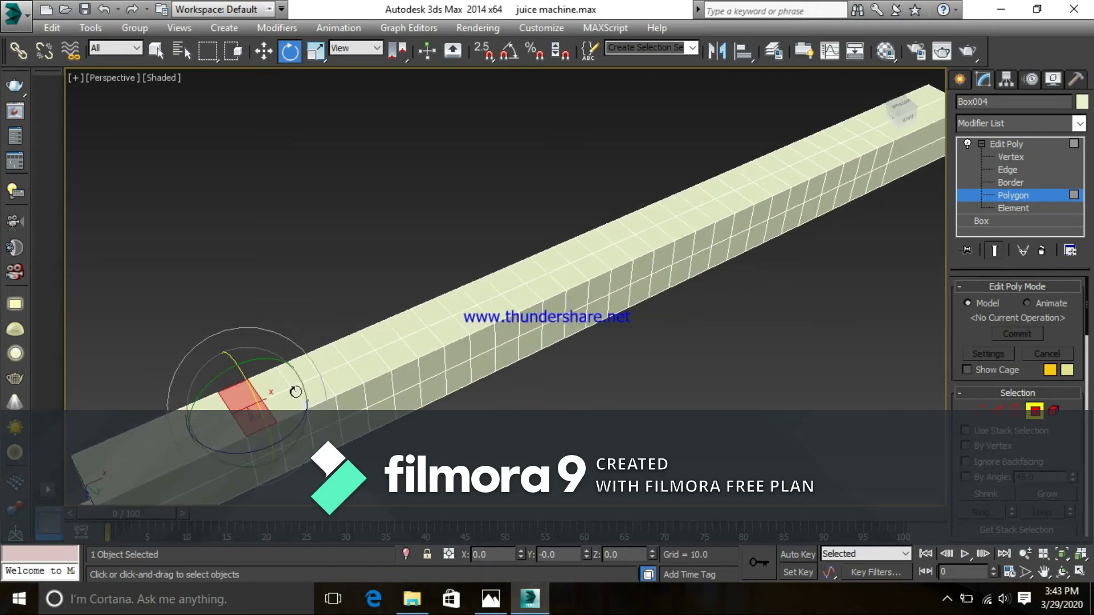
{"action": "left_click", "coordinate": [275, 391], "text": "ctrl"}
{"action": "left_click", "coordinate": [283, 406], "text": "ctrl"}
{"action": "left_click", "coordinate": [308, 398], "text": "ctrl"}
{"action": "left_click", "coordinate": [304, 366], "text": "ctrl"}
{"action": "left_click", "coordinate": [311, 365], "text": "ctrl"}
{"action": "left_click", "coordinate": [331, 368], "text": "ctrl"}
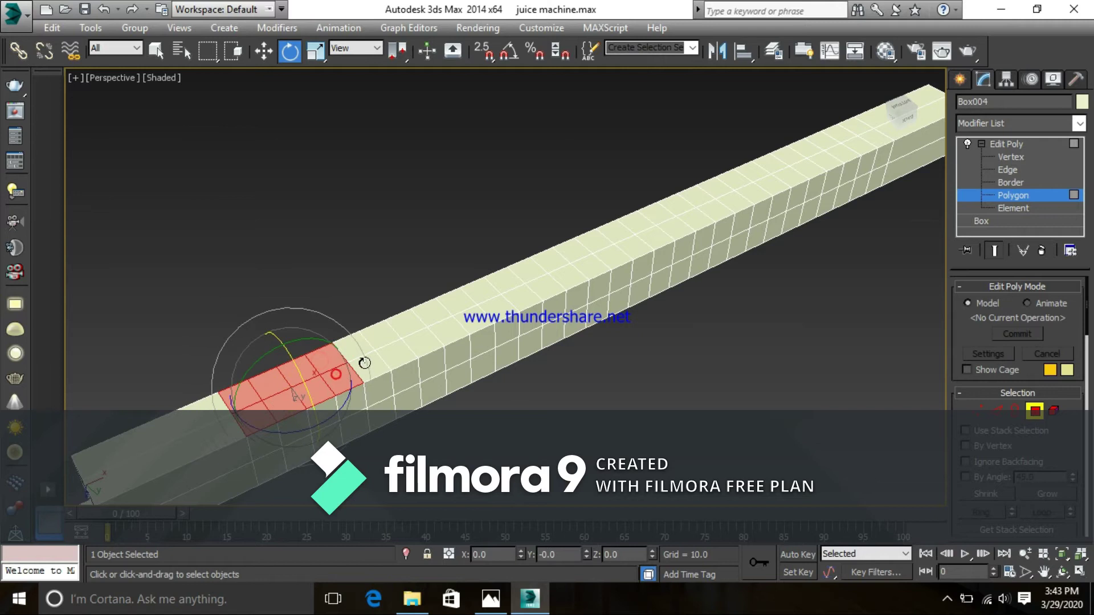
{"action": "left_click", "coordinate": [354, 356], "text": "ctrl"}
{"action": "left_click", "coordinate": [366, 349], "text": "ctrl"}
{"action": "left_click", "coordinate": [376, 339], "text": "ctrl"}
{"action": "left_click", "coordinate": [392, 355], "text": "ctrl"}
{"action": "left_click", "coordinate": [414, 339], "text": "ctrl"}
{"action": "left_click", "coordinate": [420, 329], "text": "ctrl"}
{"action": "left_click", "coordinate": [430, 322], "text": "ctrl"}
{"action": "left_click", "coordinate": [426, 314], "text": "ctrl"}
{"action": "left_click", "coordinate": [450, 310], "text": "ctrl"}
{"action": "left_click", "coordinate": [464, 305], "text": "ctrl"}
{"action": "left_click", "coordinate": [478, 294], "text": "ctrl"}
{"action": "left_click", "coordinate": [497, 293], "text": "ctrl"}
{"action": "left_click", "coordinate": [504, 279], "text": "ctrl"}
{"action": "left_click", "coordinate": [516, 295], "text": "ctrl"}
{"action": "left_click", "coordinate": [523, 269], "text": "ctrl"}
{"action": "left_click", "coordinate": [549, 282], "text": "ctrl"}
{"action": "left_click", "coordinate": [555, 257], "text": "ctrl"}
{"action": "left_click", "coordinate": [569, 280], "text": "ctrl"}
{"action": "left_click", "coordinate": [577, 249], "text": "ctrl"}
{"action": "left_click", "coordinate": [592, 268], "text": "ctrl"}
{"action": "left_click", "coordinate": [600, 239], "text": "ctrl"}
{"action": "left_click", "coordinate": [613, 258], "text": "ctrl"}
{"action": "left_click", "coordinate": [614, 229], "text": "ctrl"}
{"action": "left_click", "coordinate": [631, 251], "text": "ctrl"}
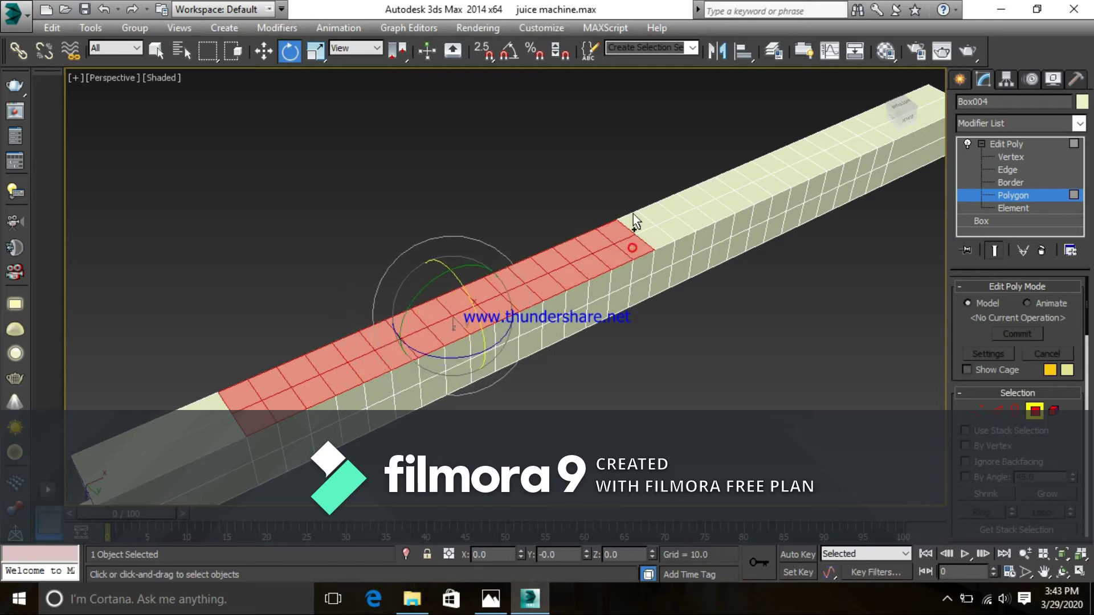
{"action": "left_click", "coordinate": [640, 223], "text": "ctrl"}
{"action": "left_click", "coordinate": [653, 236], "text": "ctrl"}
{"action": "left_click", "coordinate": [661, 215], "text": "ctrl"}
{"action": "left_click", "coordinate": [676, 233], "text": "ctrl"}
{"action": "left_click", "coordinate": [678, 204], "text": "ctrl"}
{"action": "left_click", "coordinate": [691, 222], "text": "ctrl"}
{"action": "left_click", "coordinate": [697, 212], "text": "ctrl"}
{"action": "left_click", "coordinate": [707, 214], "text": "ctrl"}
{"action": "left_click", "coordinate": [717, 190], "text": "ctrl"}
{"action": "left_click", "coordinate": [734, 203], "text": "ctrl"}
{"action": "left_click", "coordinate": [736, 181], "text": "ctrl"}
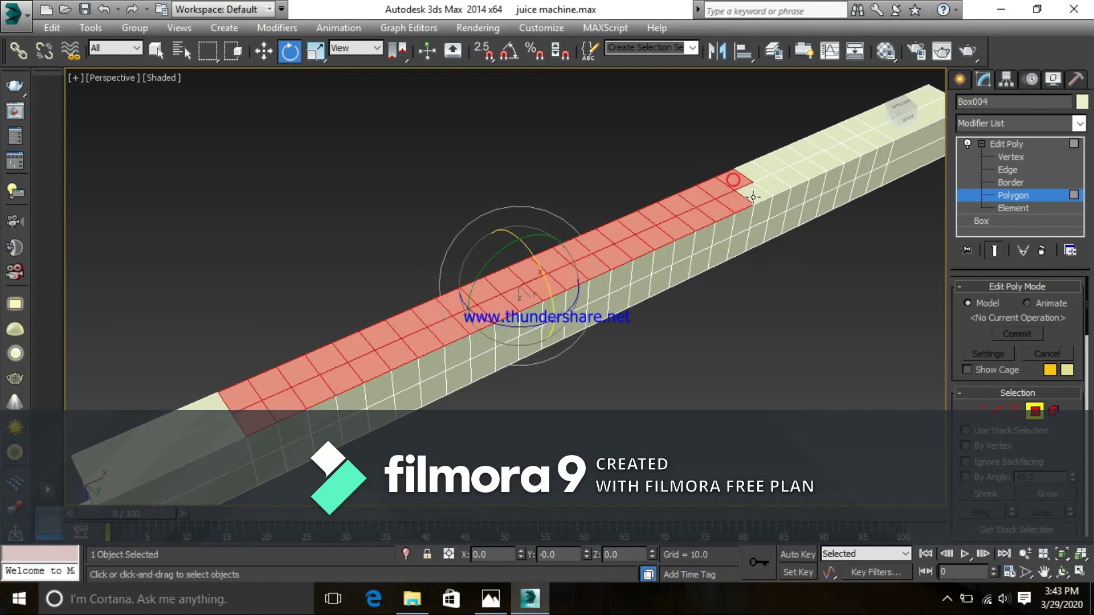
{"action": "left_click", "coordinate": [753, 197], "text": "ctrl"}
{"action": "left_click", "coordinate": [762, 170], "text": "ctrl"}
{"action": "left_click", "coordinate": [772, 178], "text": "ctrl"}
{"action": "left_click", "coordinate": [782, 163], "text": "ctrl"}
{"action": "left_click", "coordinate": [795, 177], "text": "ctrl"}
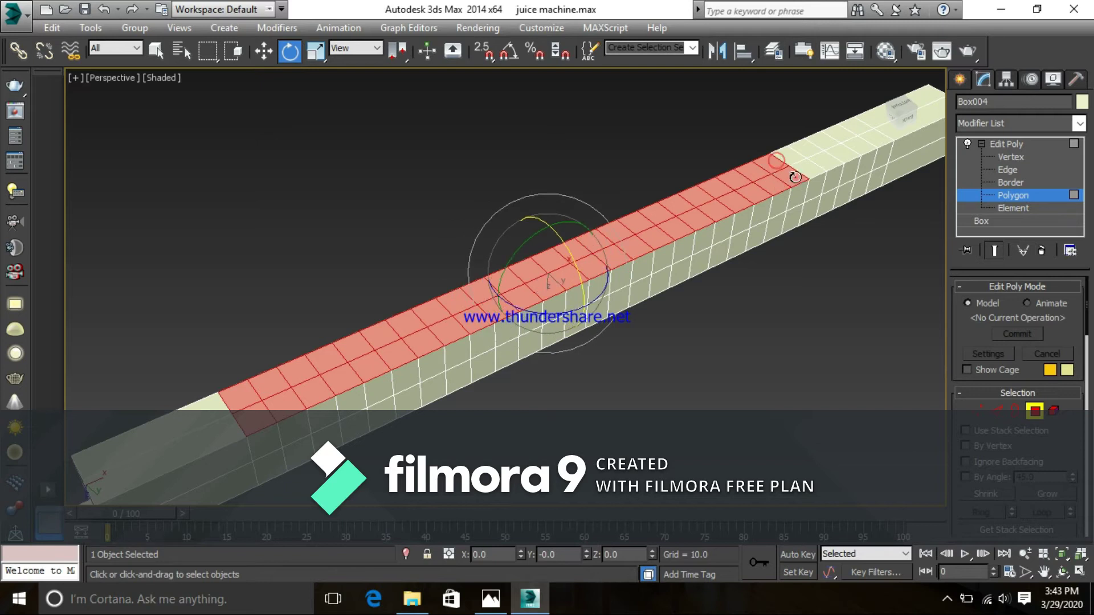
{"action": "left_click", "coordinate": [825, 173], "text": "ctrl"}
{"action": "left_click", "coordinate": [794, 160], "text": "ctrl"}
{"action": "left_click", "coordinate": [821, 138], "text": "ctrl"}
{"action": "left_click", "coordinate": [842, 153], "text": "ctrl"}
{"action": "left_click", "coordinate": [819, 162], "text": "ctrl"}
{"action": "left_click", "coordinate": [825, 134], "text": "ctrl"}
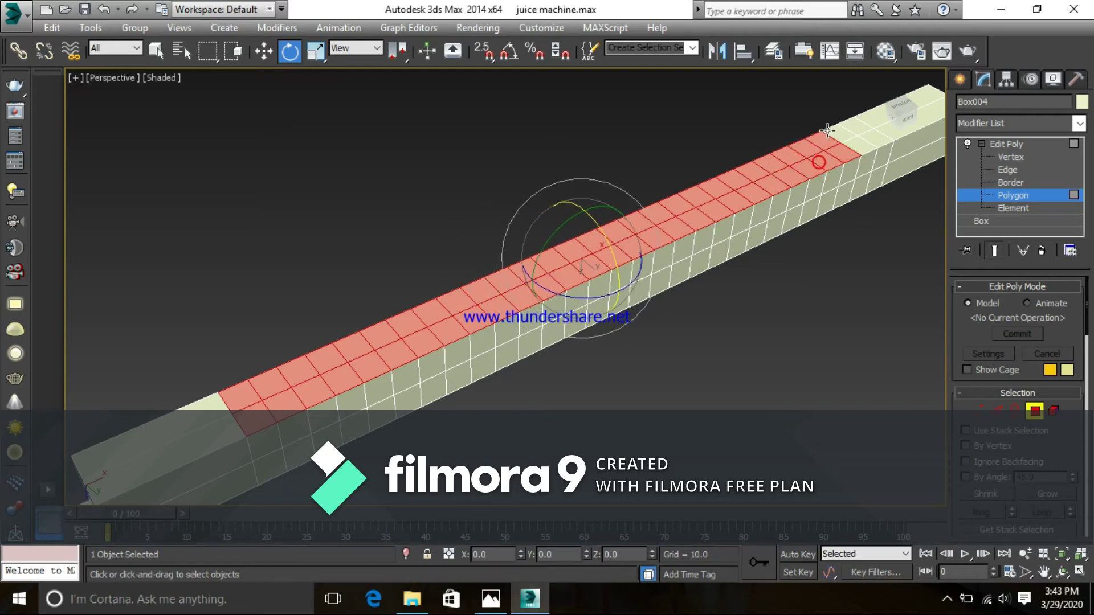
{"action": "left_click", "coordinate": [854, 125], "text": "ctrl"}
{"action": "left_click", "coordinate": [878, 138], "text": "ctrl"}
{"action": "left_click", "coordinate": [856, 147], "text": "ctrl"}
{"action": "middle_click_drag", "start_coordinate": [544, 379], "coordinate": [532, 382]}
{"action": "scroll", "coordinate": [297, 339], "scroll_direction": "down", "scroll_amount": 1}
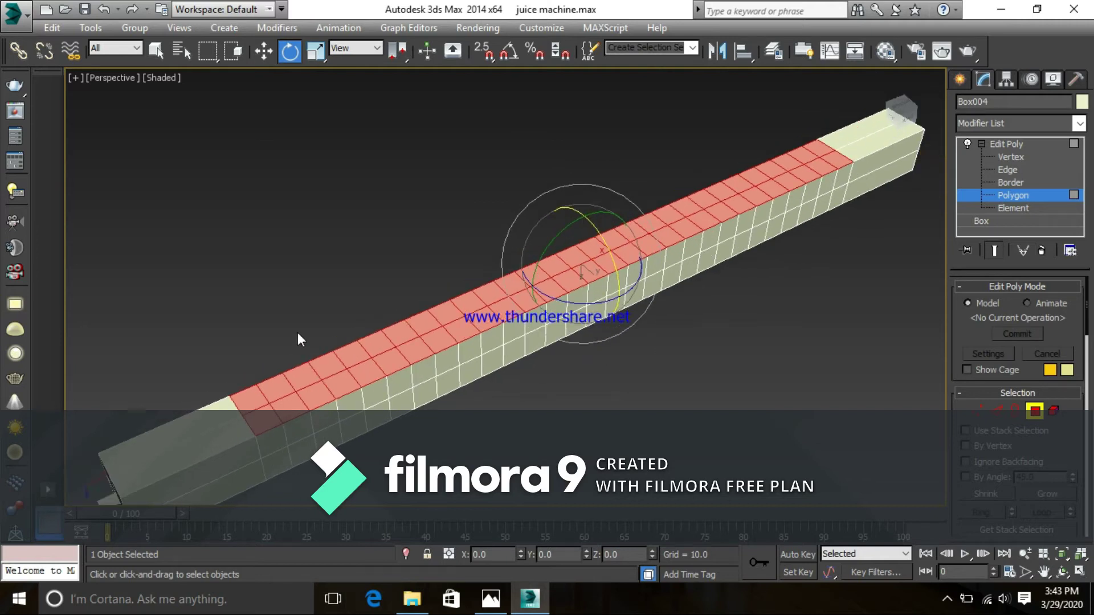
{"action": "left_click", "coordinate": [1061, 437]}
{"action": "scroll", "coordinate": [1061, 438], "scroll_direction": "down", "scroll_amount": 1}
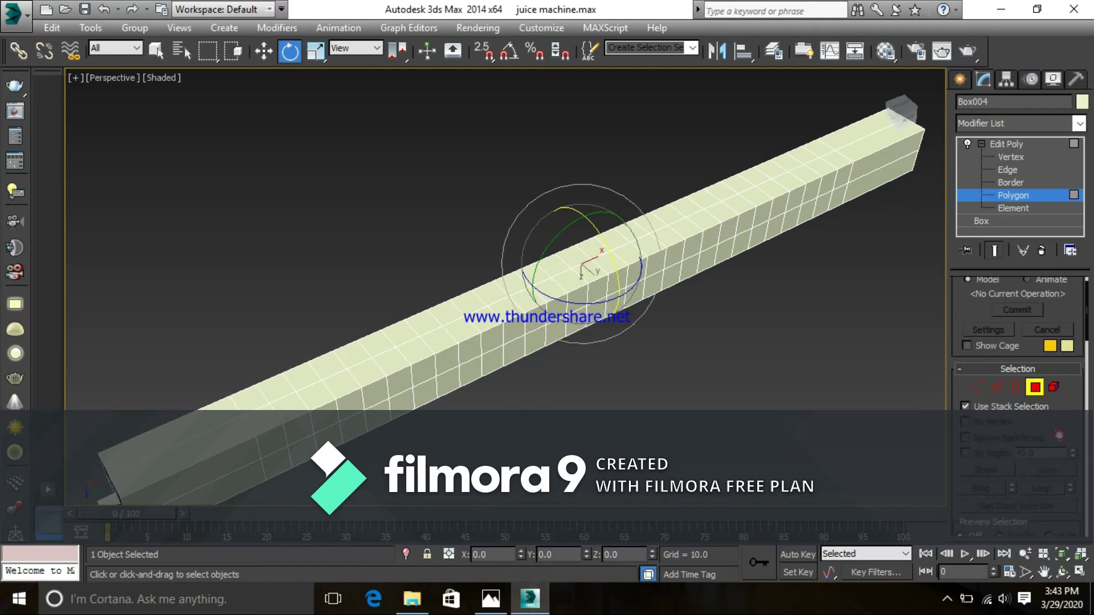
{"action": "left_click", "coordinate": [1009, 408]}
- Set up an Extrude of the selected top polygons and try the Local Normals type
{"action": "scroll", "coordinate": [1054, 440], "scroll_direction": "down", "scroll_amount": 5}
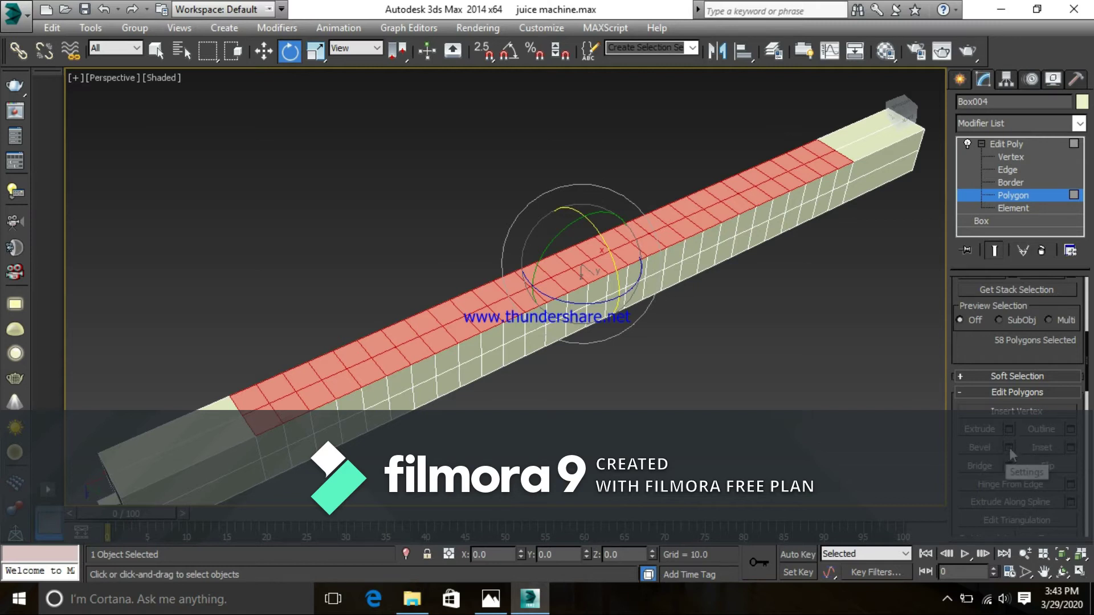
{"action": "left_click", "coordinate": [1009, 430]}
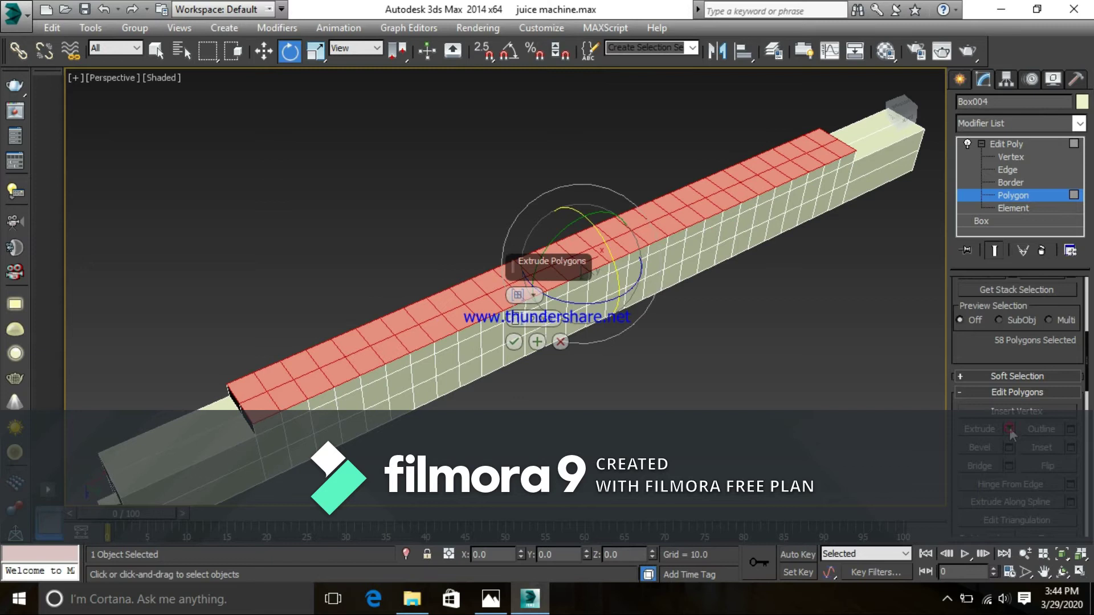
{"action": "left_click", "coordinate": [532, 297]}
{"action": "left_click", "coordinate": [569, 322]}
{"action": "middle_click_drag", "start_coordinate": [604, 385], "coordinate": [612, 387]}
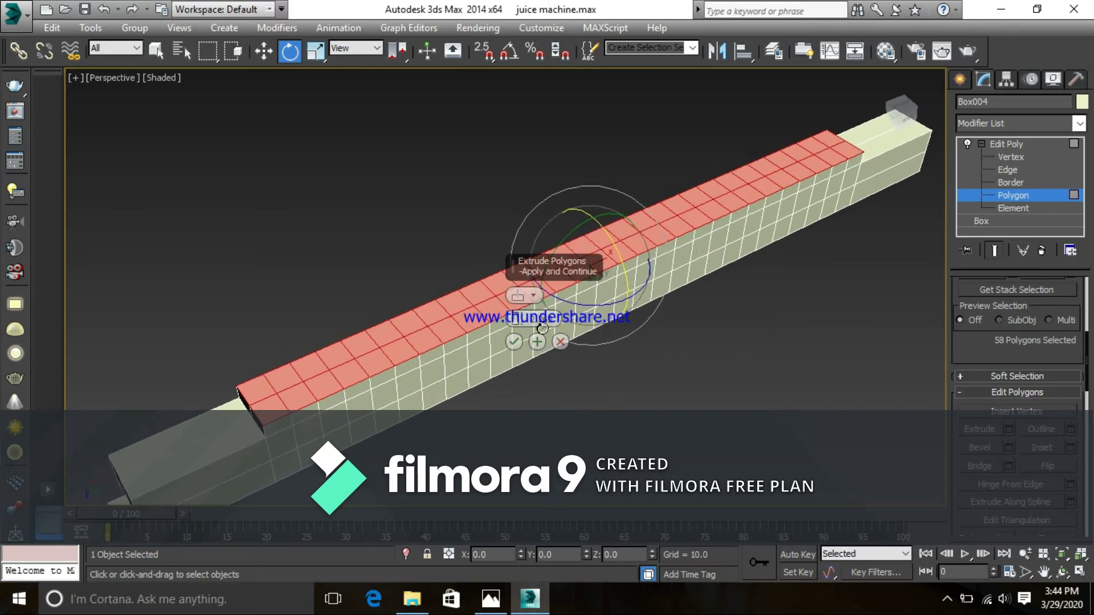
- Try the By Polygon extrusion type with a greater height, and undo that height increase
{"action": "left_click", "coordinate": [533, 296]}
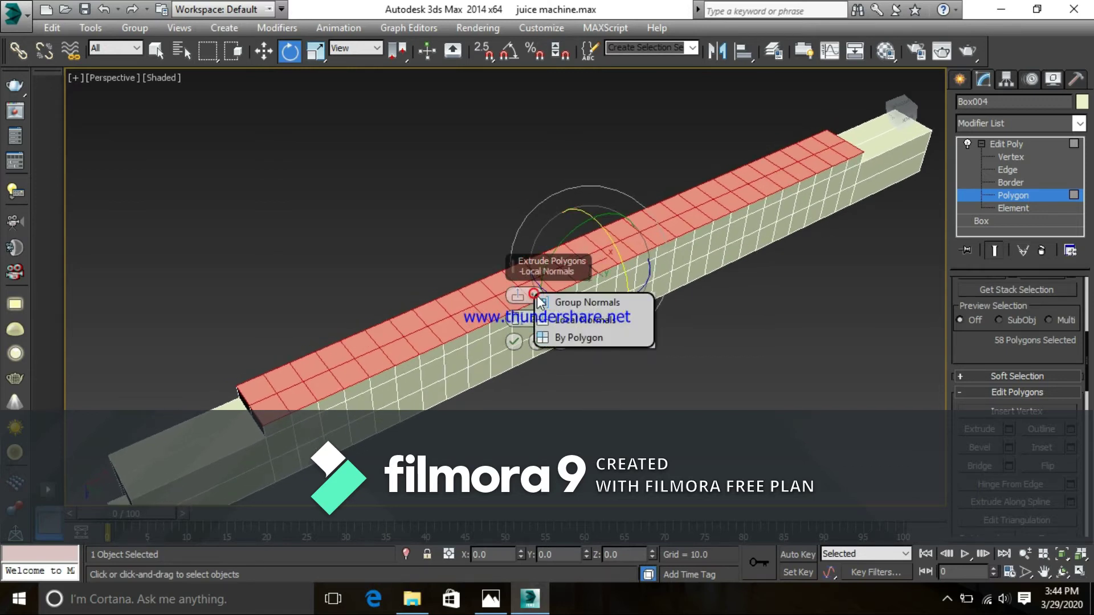
{"action": "left_click", "coordinate": [576, 336]}
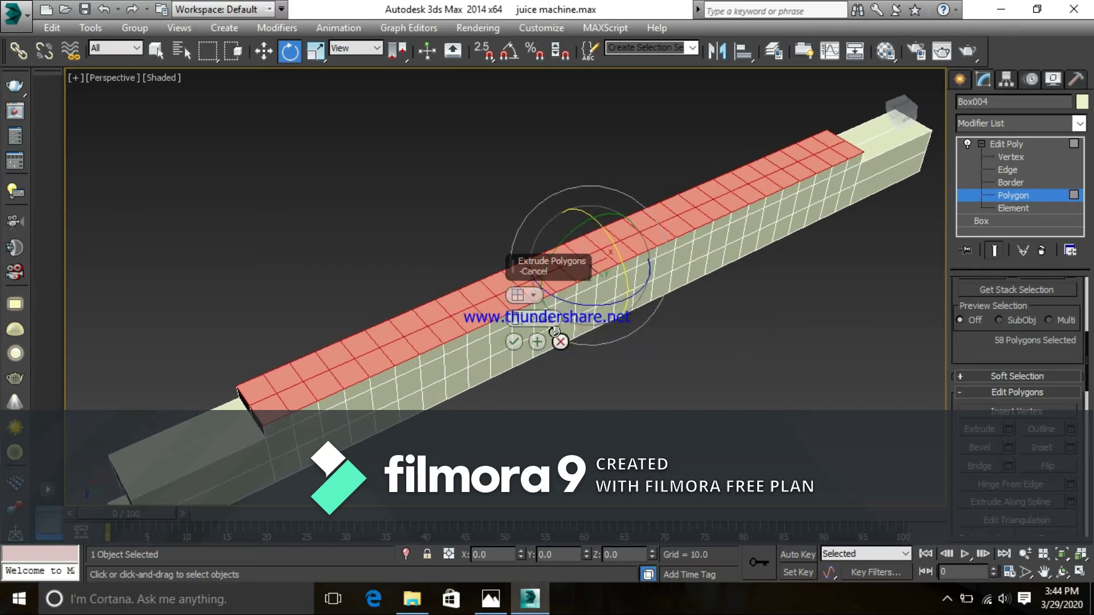
{"action": "left_click_drag", "start_coordinate": [514, 322], "coordinate": [507, 301]}
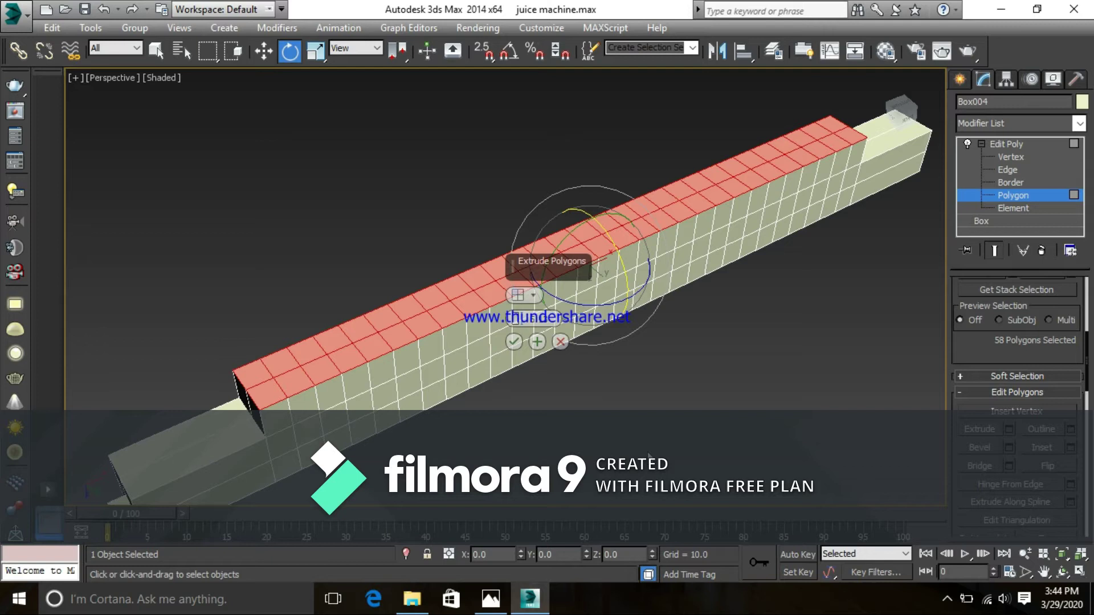
{"action": "key", "text": "ctrl+z"}
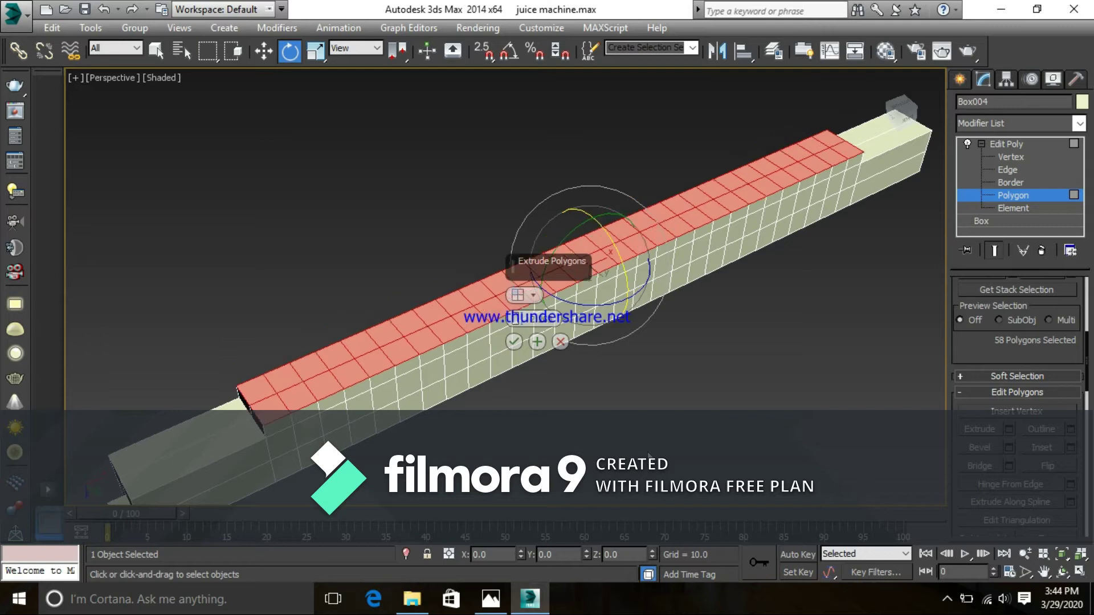
- Try the Group Normals extrusion type with a greater height, and undo that height increase
{"action": "left_click", "coordinate": [533, 296]}
{"action": "left_click", "coordinate": [564, 303]}
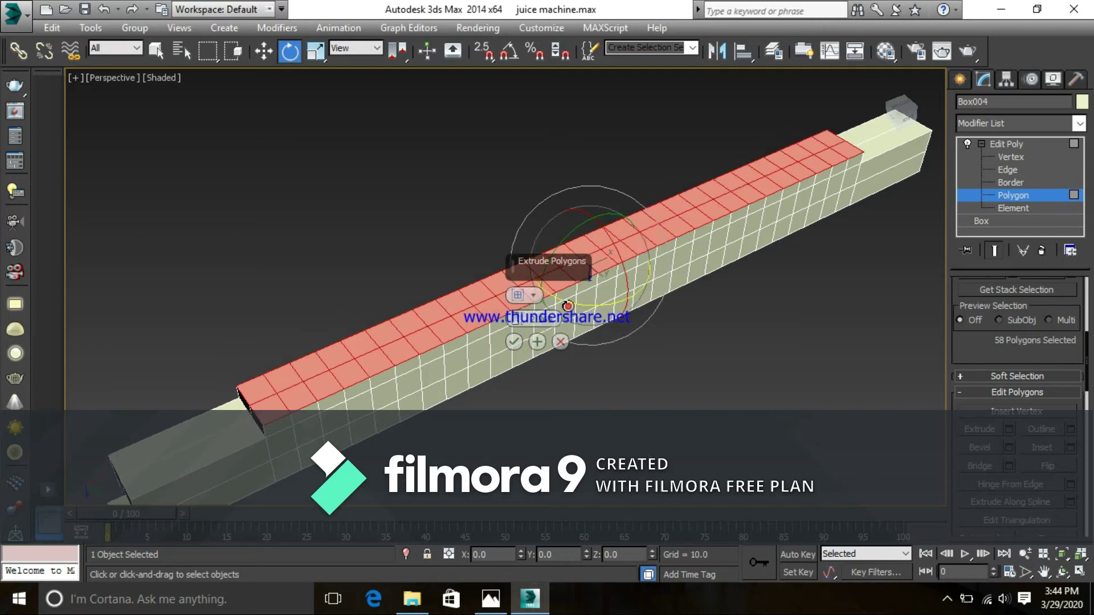
{"action": "mouse_move", "coordinate": [516, 320]}
{"action": "left_mouse_down"}
{"action": "mouse_move", "coordinate": [519, 337]}
{"action": "mouse_move", "coordinate": [520, 313]}
{"action": "left_mouse_up"}
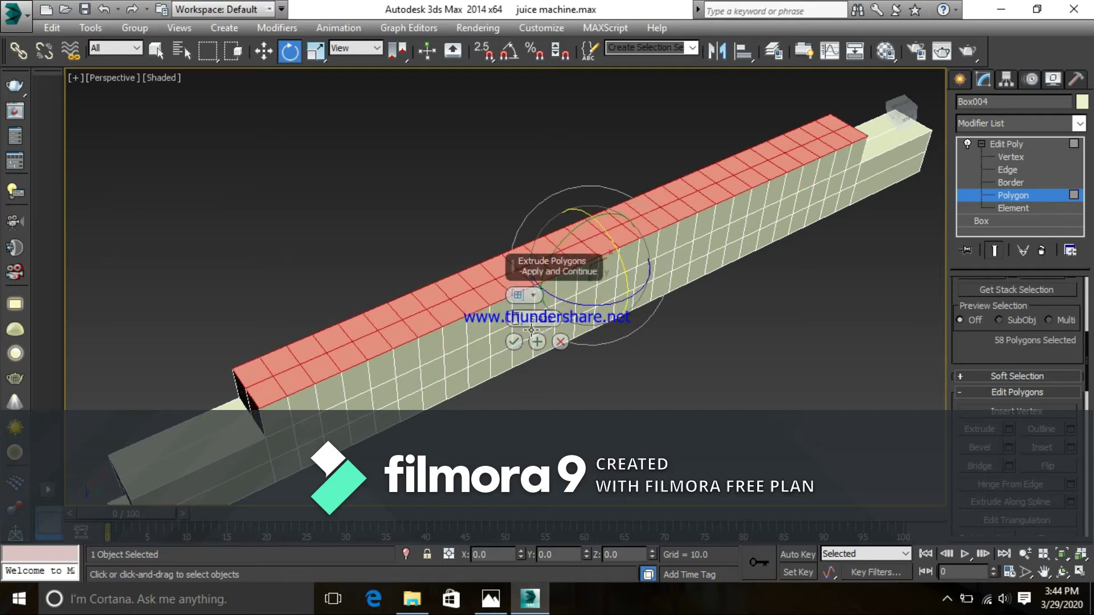
{"action": "key", "text": "ctrl+z"}
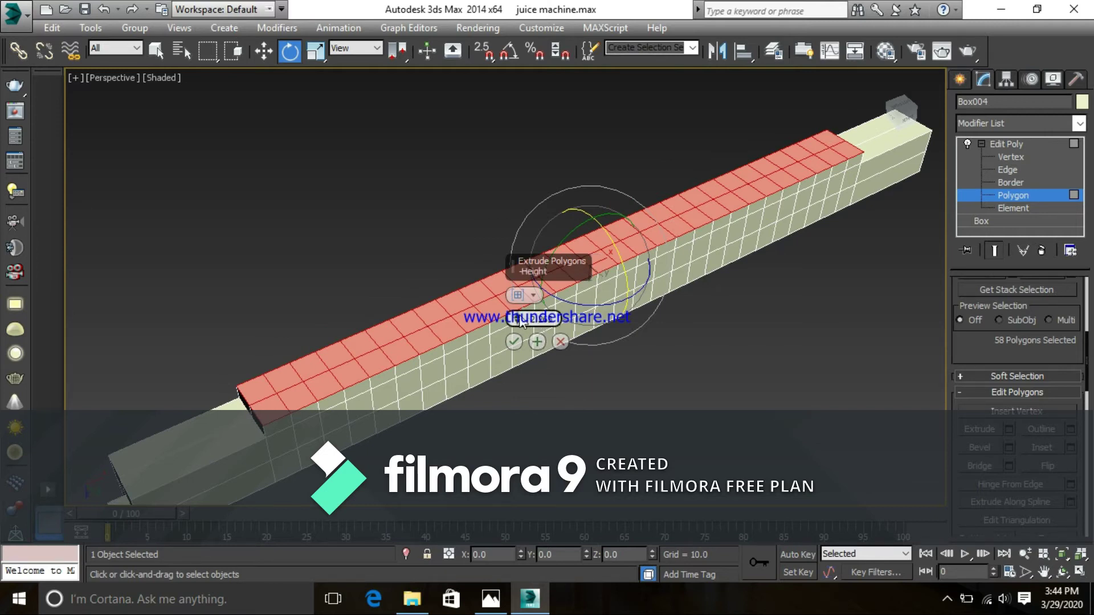
- Try the Local Normals extrusion type with a greater height, and cancel the polygon extrusion
{"action": "left_click", "coordinate": [532, 295]}
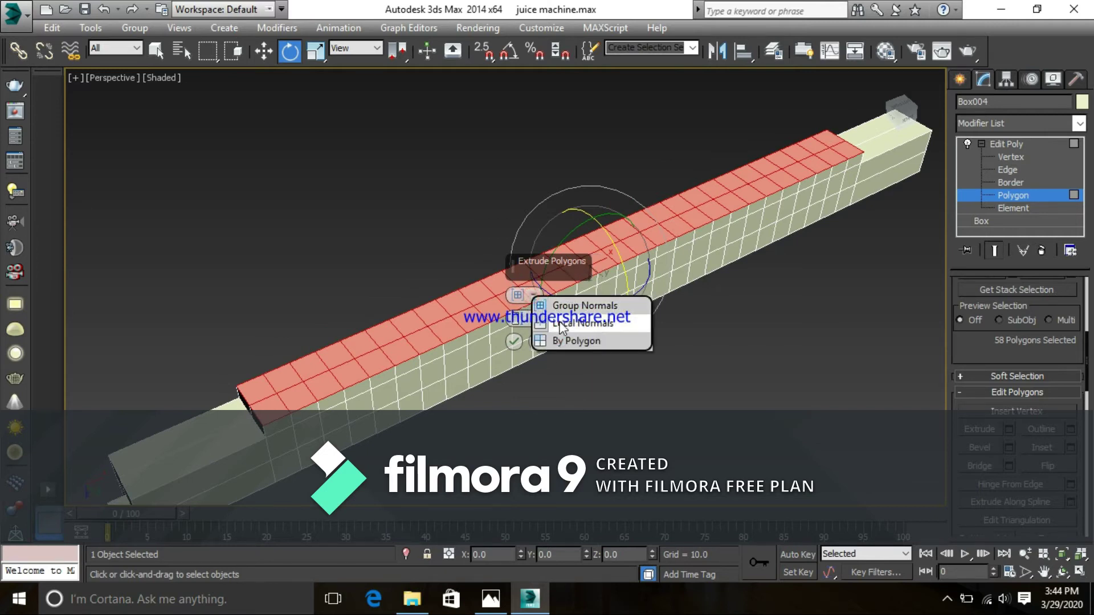
{"action": "left_click", "coordinate": [570, 323]}
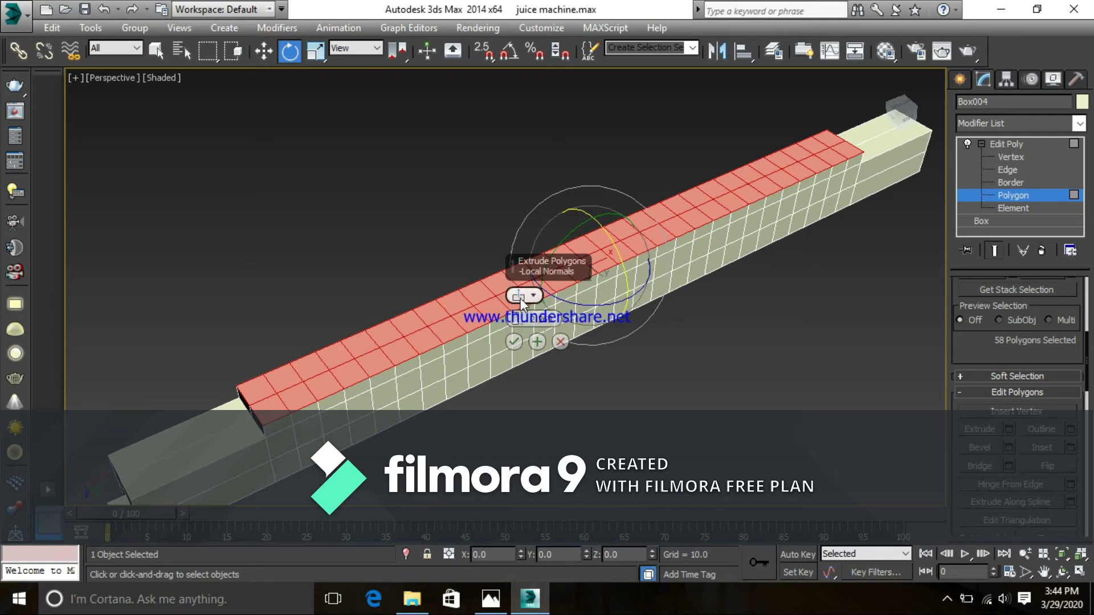
{"action": "left_click_drag", "start_coordinate": [516, 321], "coordinate": [516, 282]}
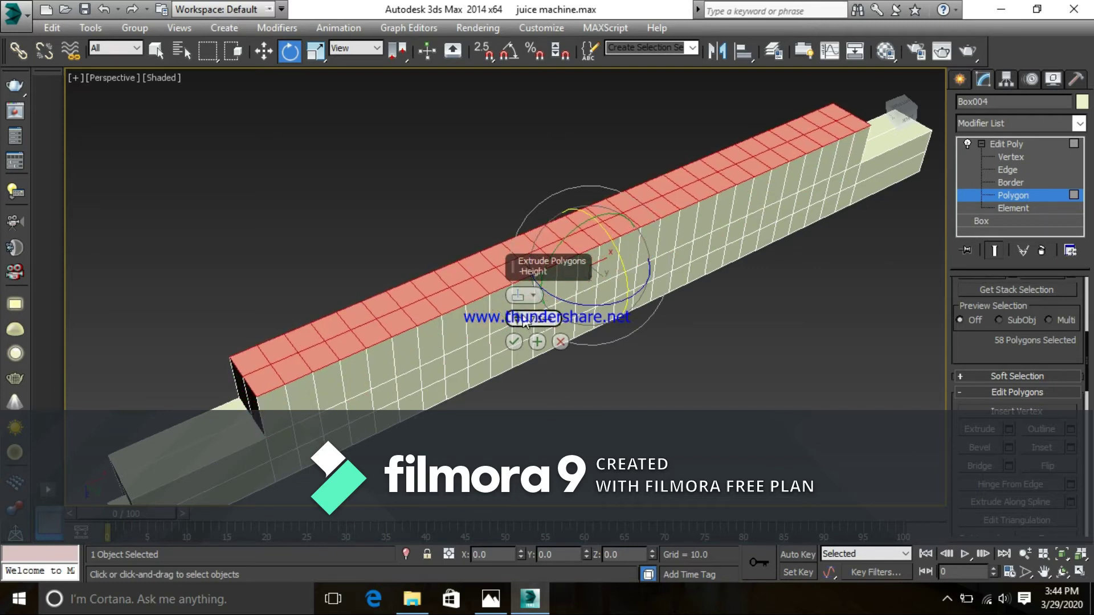
{"action": "left_click", "coordinate": [561, 342]}
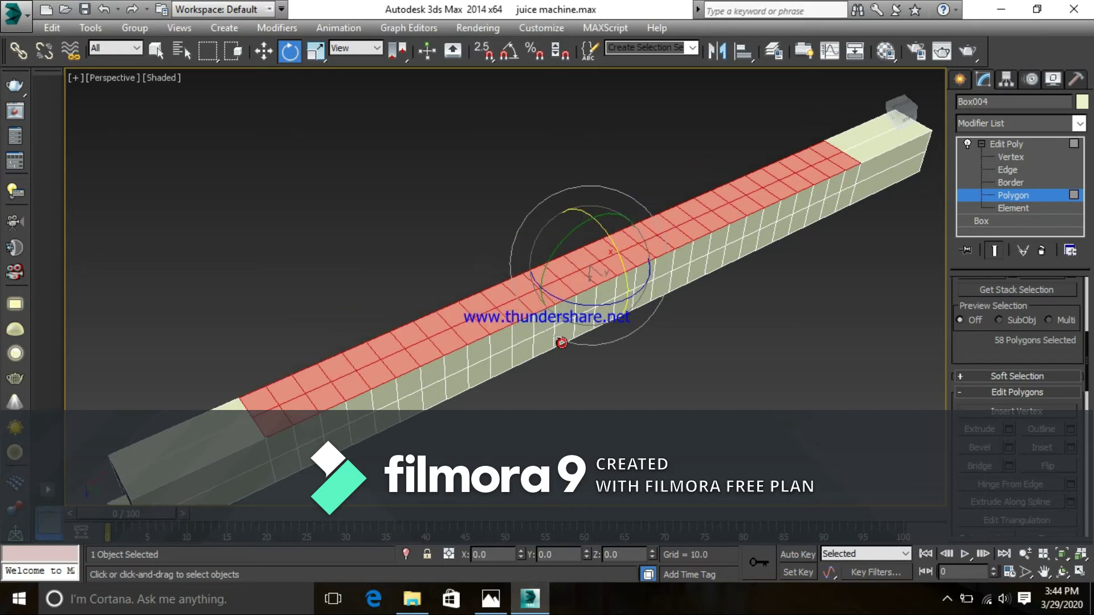
- Set up a Bevel of the selected top polygons, try Local Normals with a raised height, and undo that height
{"action": "left_click", "coordinate": [1010, 447]}
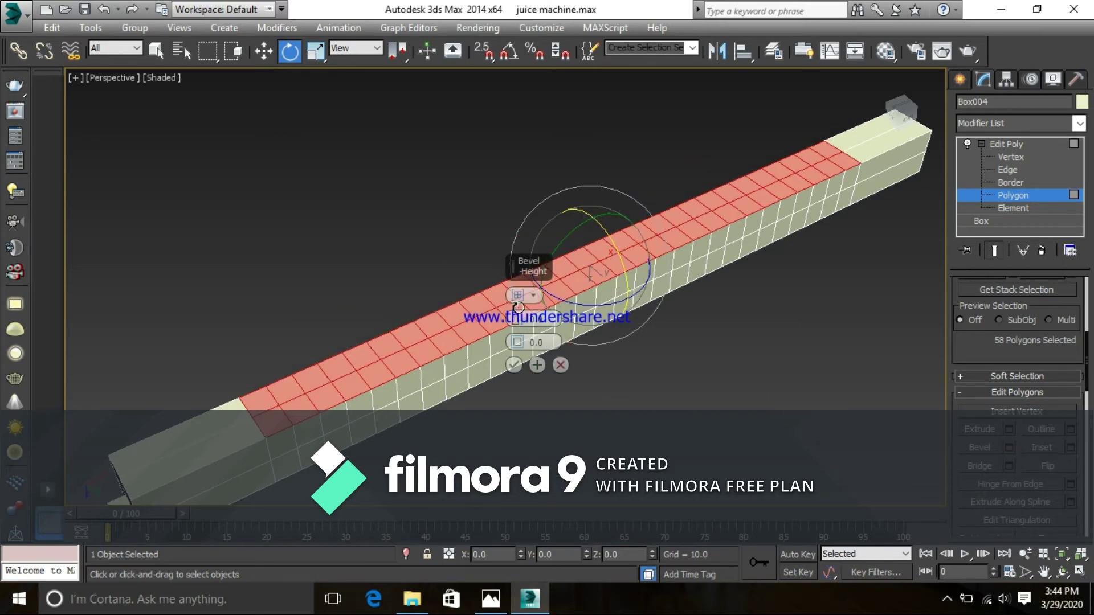
{"action": "left_click", "coordinate": [536, 296]}
{"action": "left_click", "coordinate": [536, 317]}
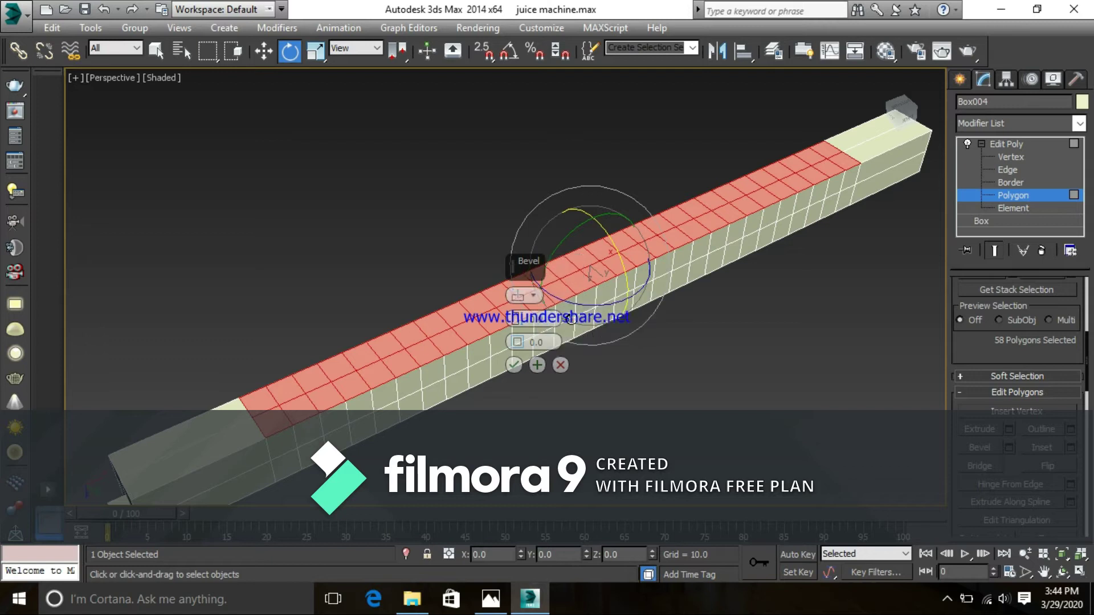
{"action": "left_click_drag", "start_coordinate": [521, 321], "coordinate": [521, 301]}
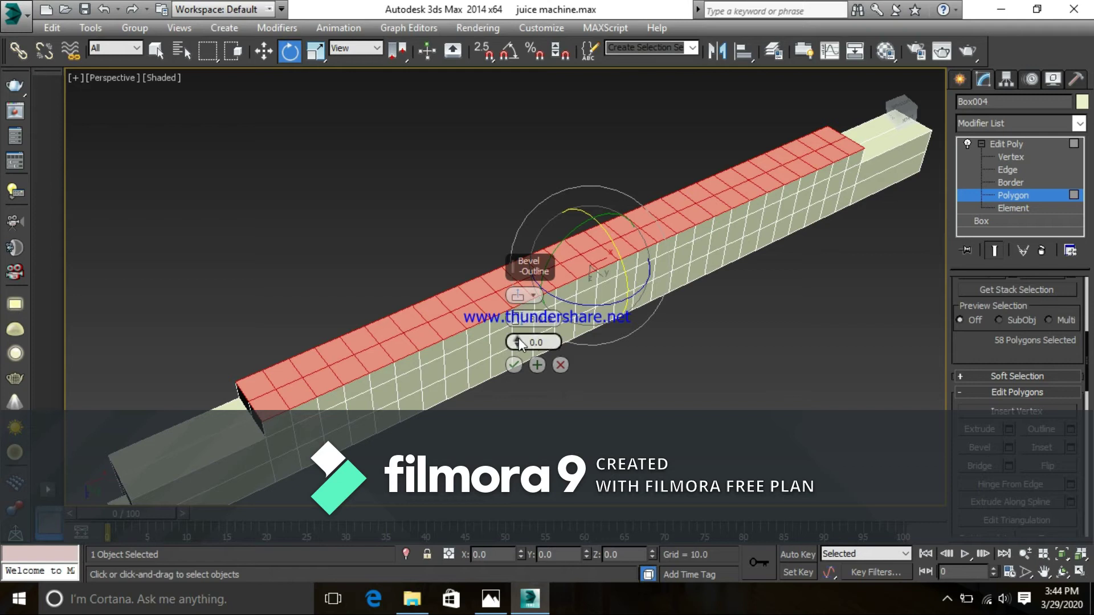
{"action": "key", "text": "ctrl+z"}
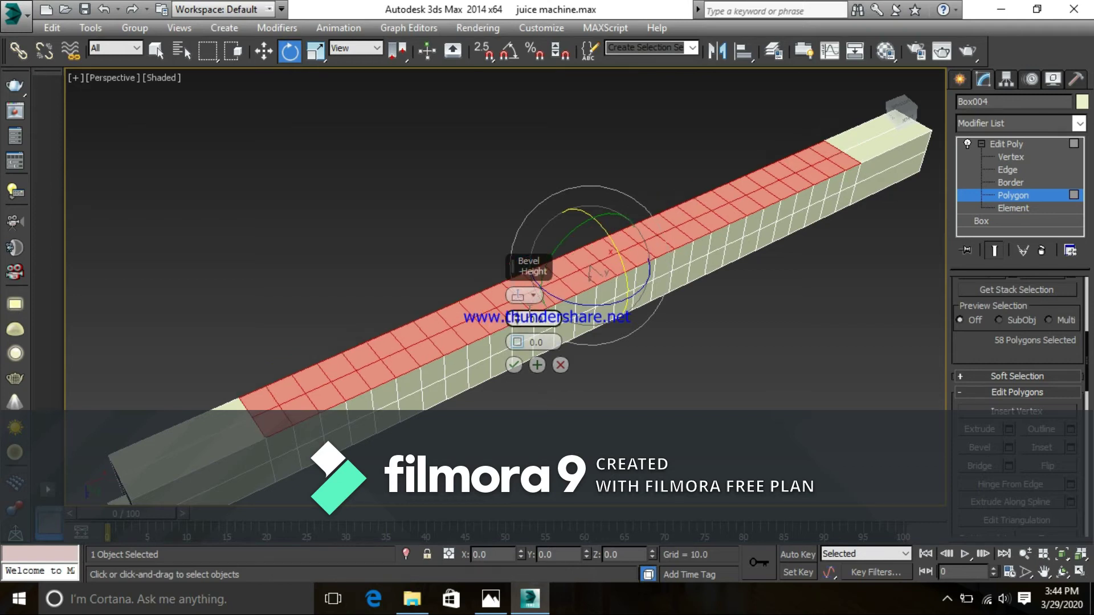
- Try the By Polygon bevel type with raised polygons and an outline of -1.056, and cancel the bevel
{"action": "left_click", "coordinate": [533, 296]}
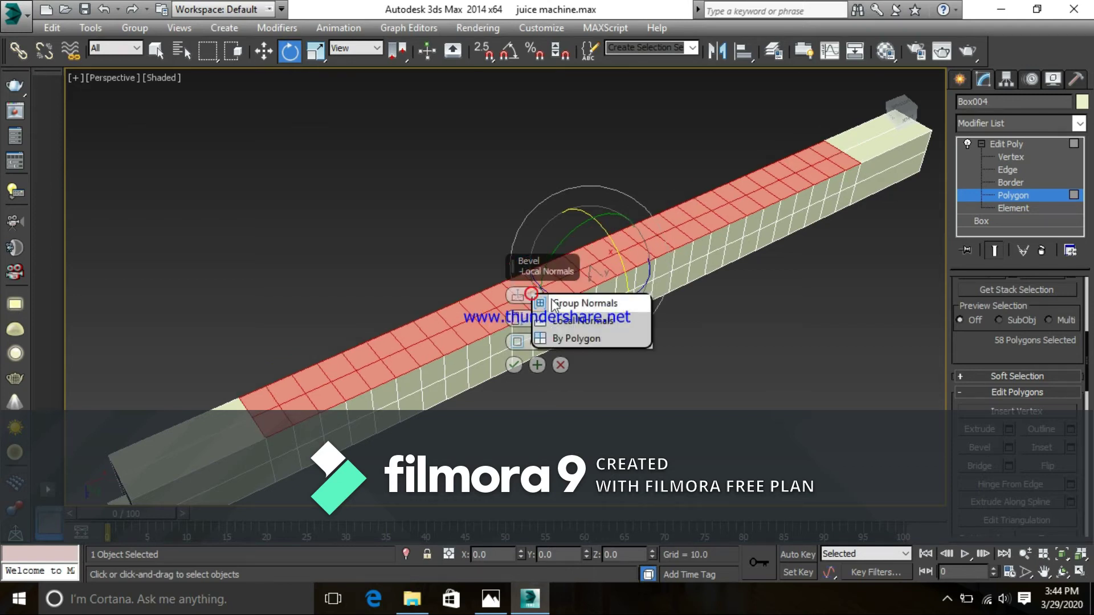
{"action": "left_click", "coordinate": [573, 338]}
{"action": "left_click_drag", "start_coordinate": [519, 320], "coordinate": [525, 348]}
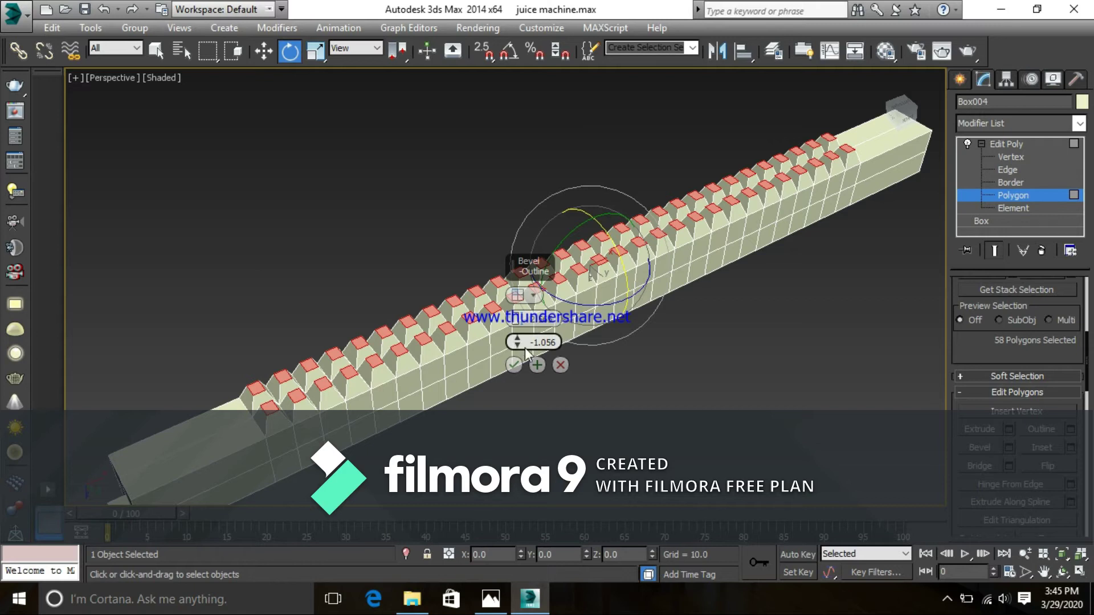
{"action": "left_click", "coordinate": [561, 365]}
{"action": "left_click", "coordinate": [567, 364]}
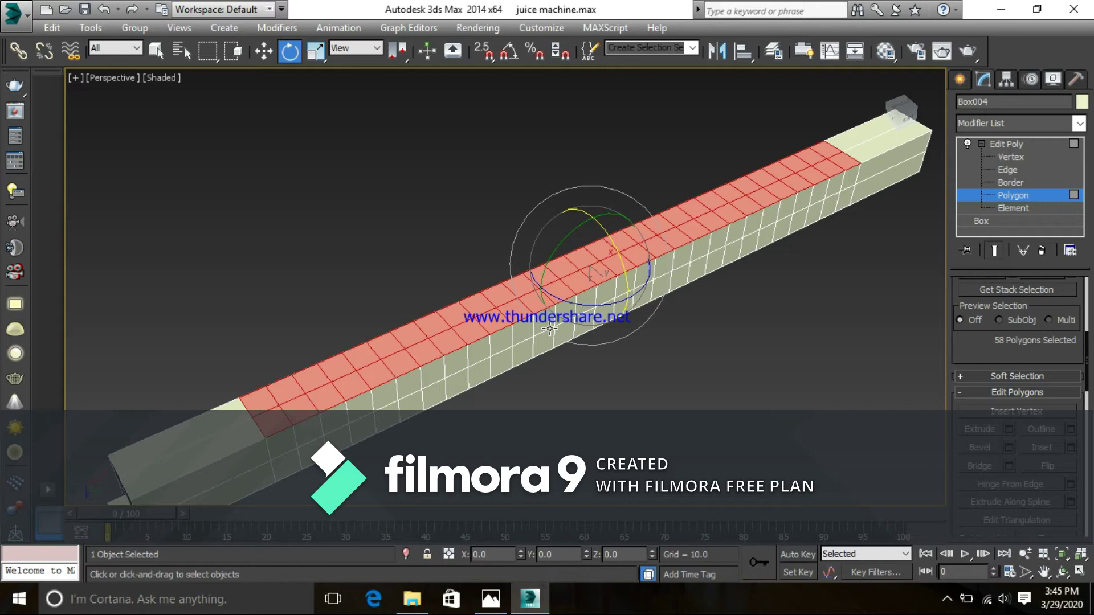
- Undo the recent extrusion and polygon selection changes on the box, and clear the remaining polygon selection
{"action": "scroll", "coordinate": [550, 427], "scroll_direction": "down", "scroll_amount": 6}
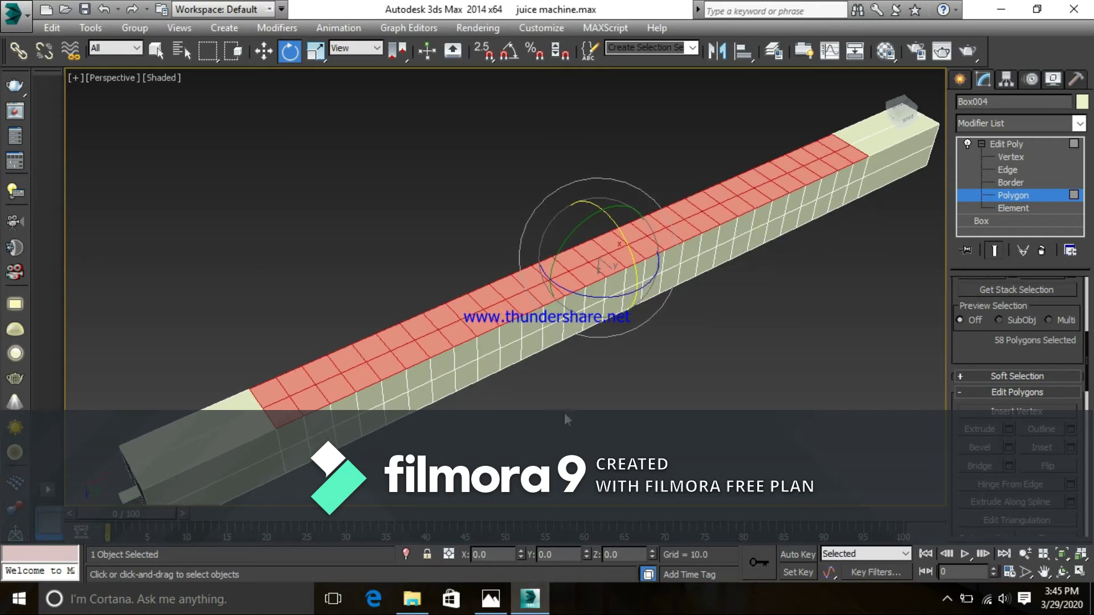
{"action": "middle_click_drag", "start_coordinate": [548, 408], "coordinate": [493, 370], "text": "alt"}
{"action": "middle_click_drag", "start_coordinate": [501, 368], "coordinate": [349, 411], "text": "alt"}
{"action": "scroll", "coordinate": [409, 343], "scroll_direction": "up", "scroll_amount": 3}
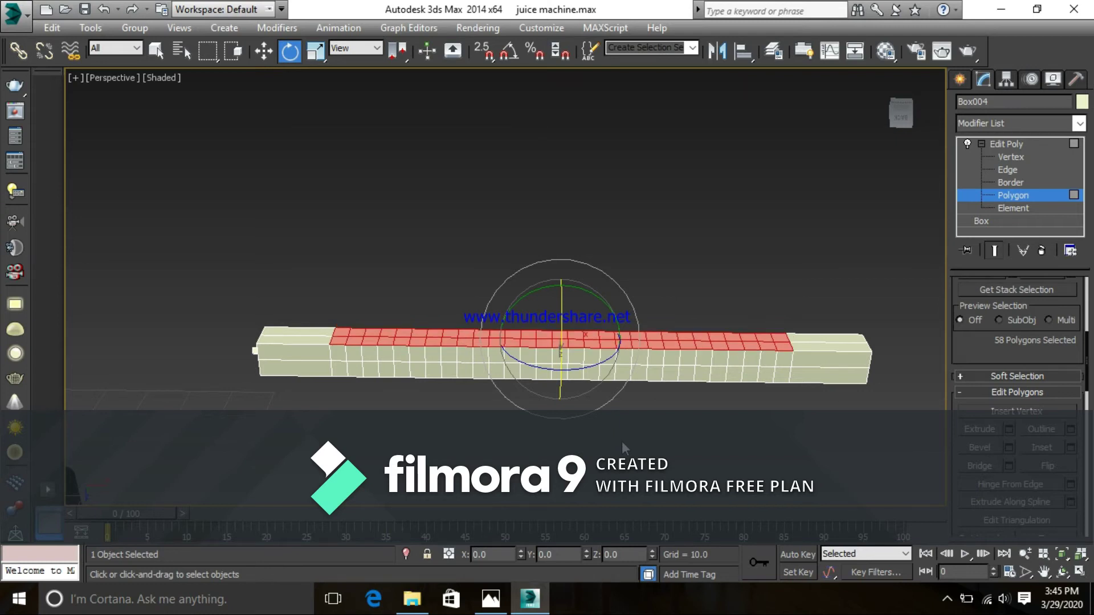
{"action": "key", "text": "ctrl+z"}
{"action": "key", "text": "ctrl+z"}
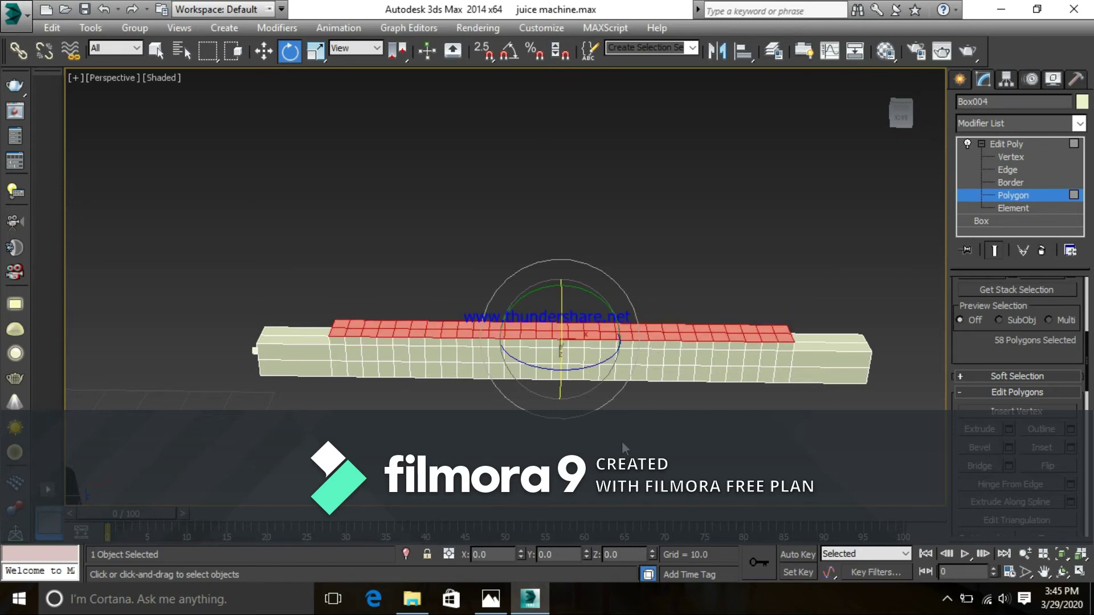
{"action": "key", "text": "ctrl+z"}
{"action": "key", "text": "ctrl+z"}
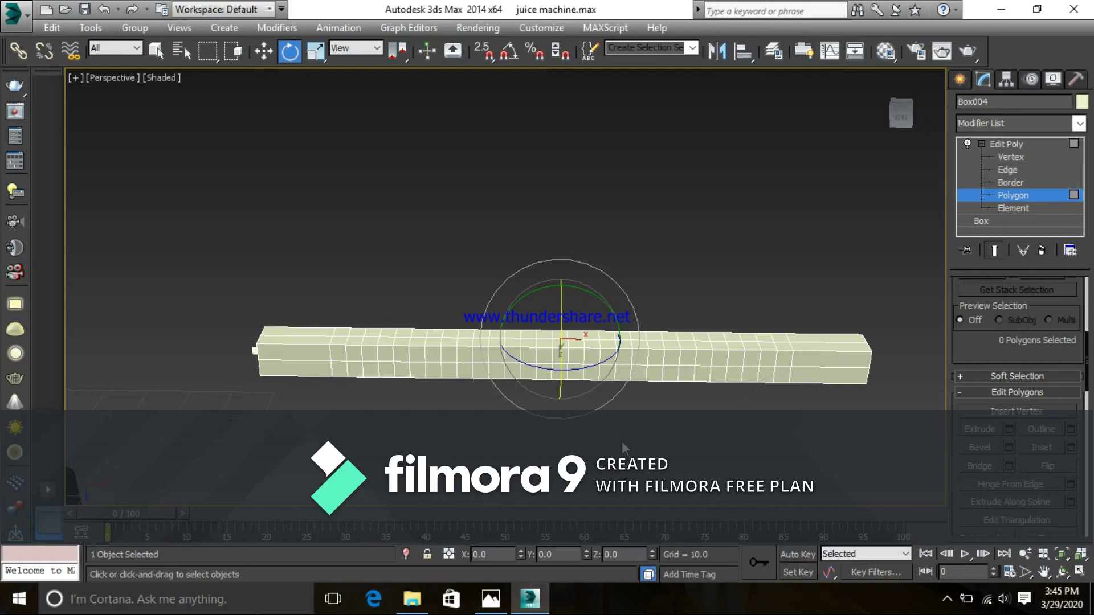
{"action": "key", "text": "ctrl+y"}
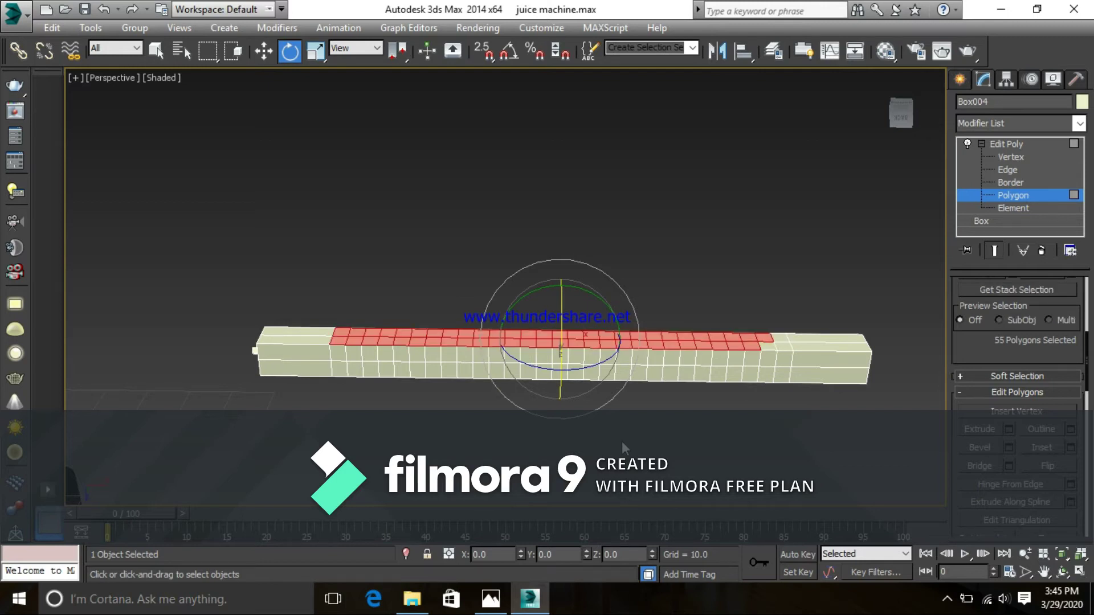
{"action": "key", "text": "ctrl+z"}
{"action": "key", "text": "ctrl+z"}
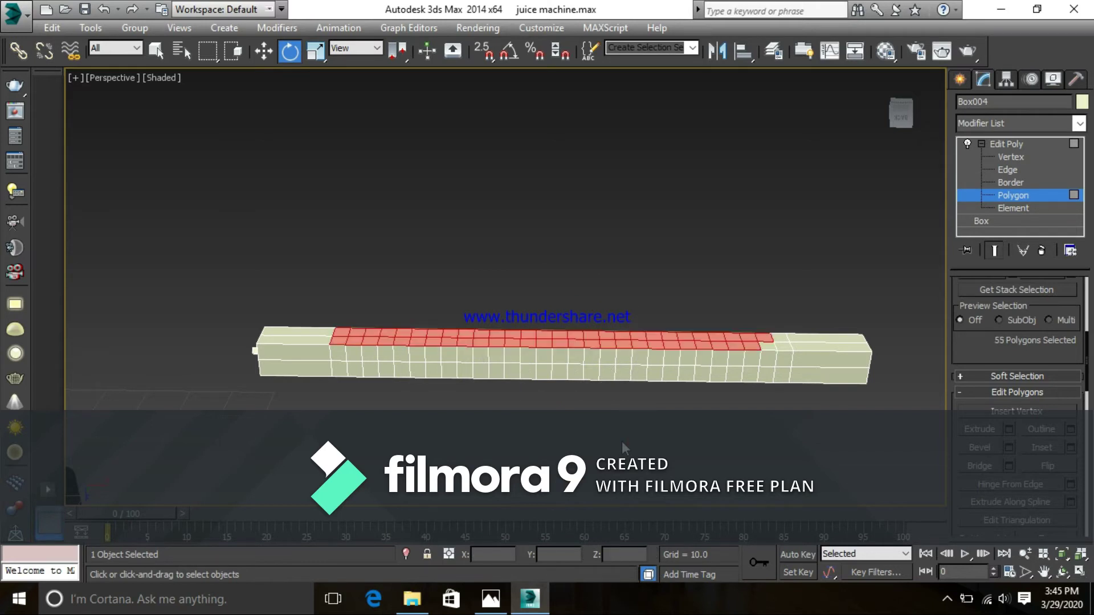
{"action": "left_click", "coordinate": [550, 430]}
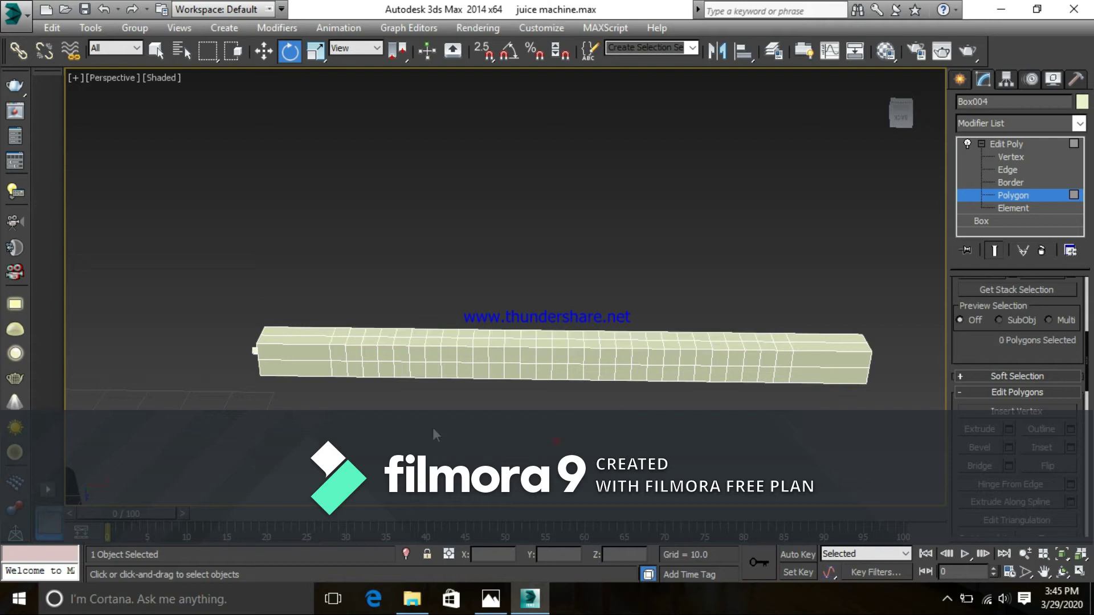
- Select the lengthwise edge loop along the middle of the box's top face at edge level and remove it
{"action": "left_click", "coordinate": [824, 342]}
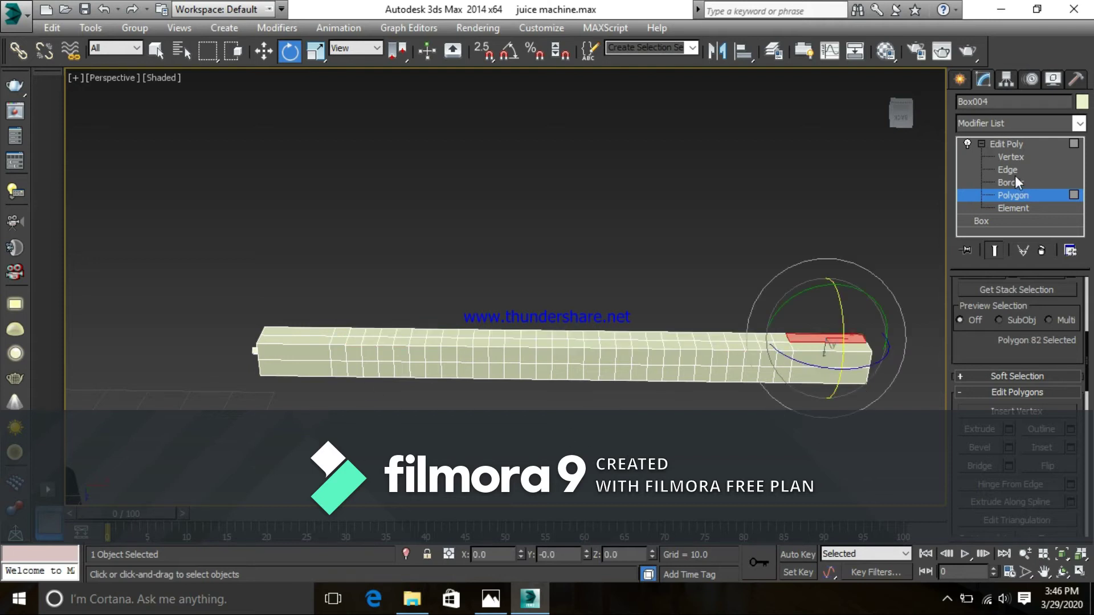
{"action": "left_click", "coordinate": [1009, 170]}
{"action": "left_click", "coordinate": [834, 342]}
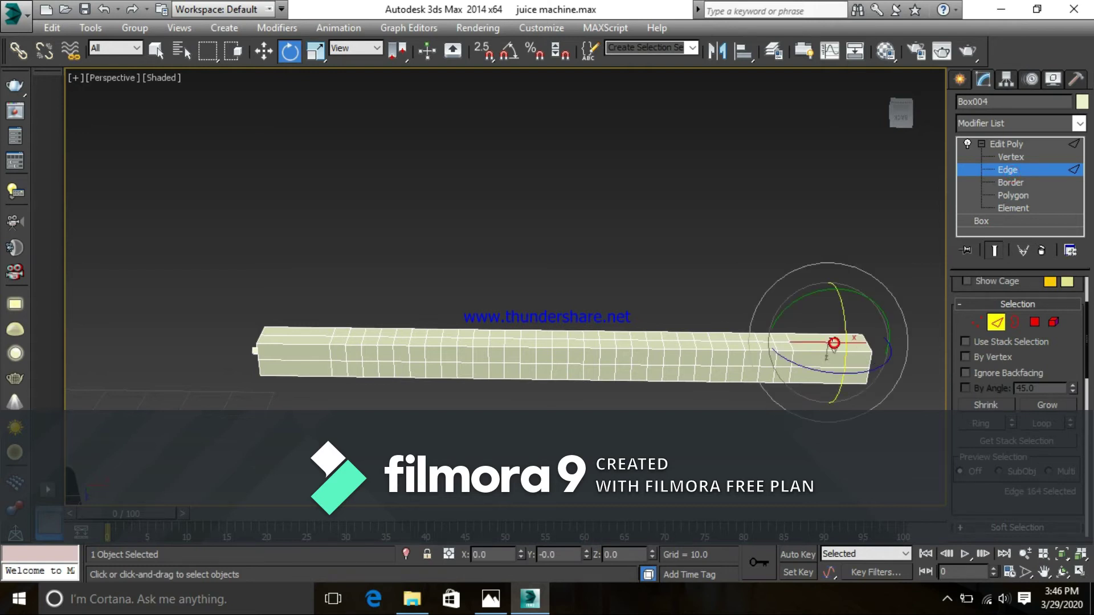
{"action": "double_click", "coordinate": [834, 343]}
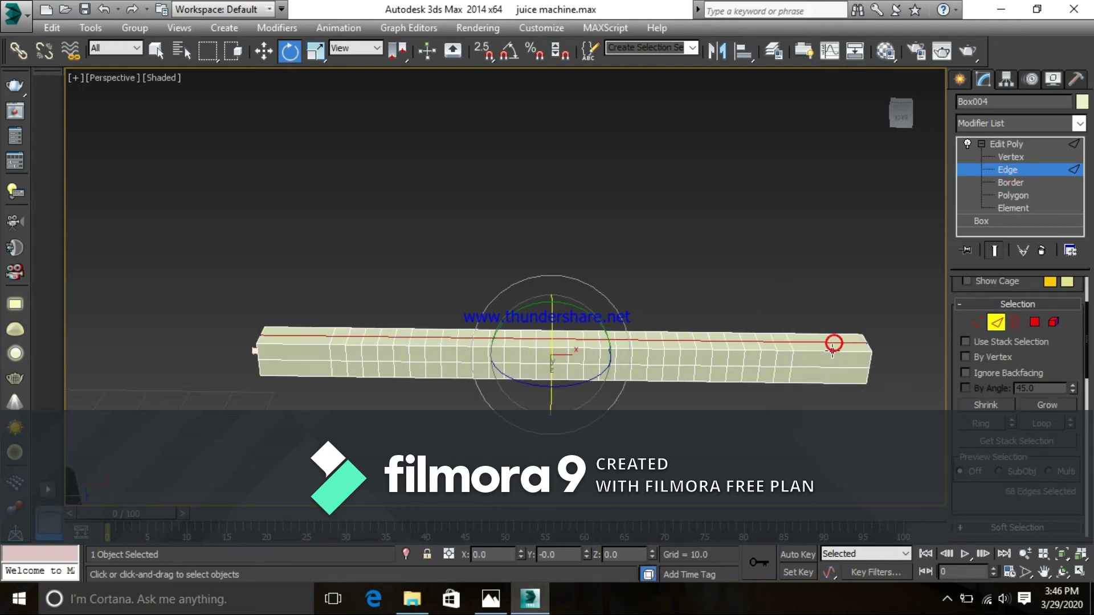
{"action": "middle_click_drag", "start_coordinate": [409, 423], "coordinate": [315, 380], "text": "alt"}
{"action": "scroll", "coordinate": [319, 380], "scroll_direction": "up", "scroll_amount": 4}
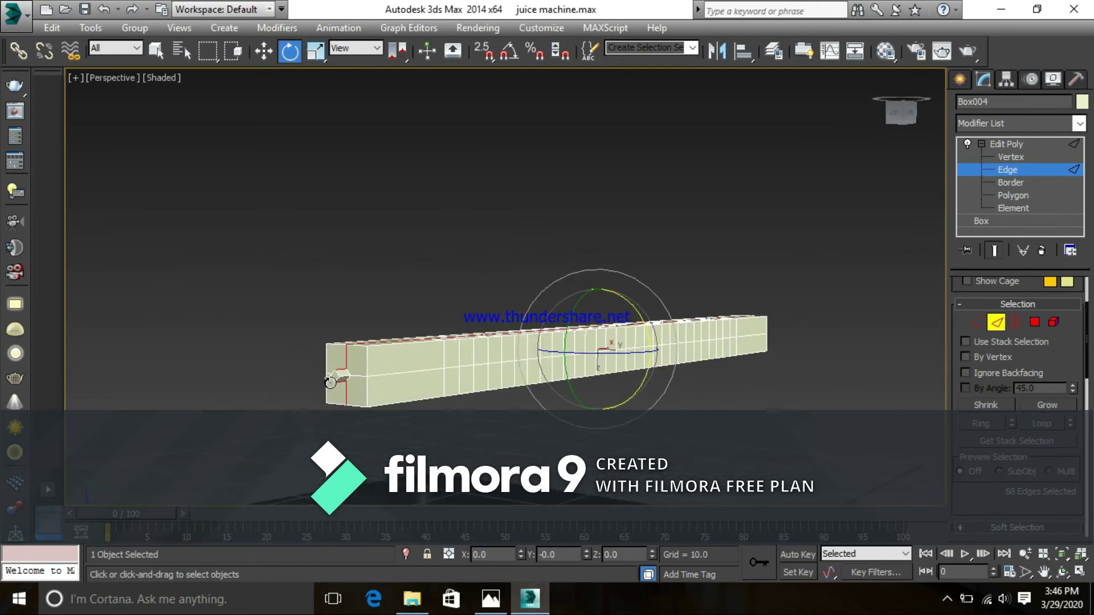
{"action": "middle_click_drag", "start_coordinate": [454, 357], "coordinate": [512, 381], "text": "alt"}
{"action": "right_click", "coordinate": [475, 350]}
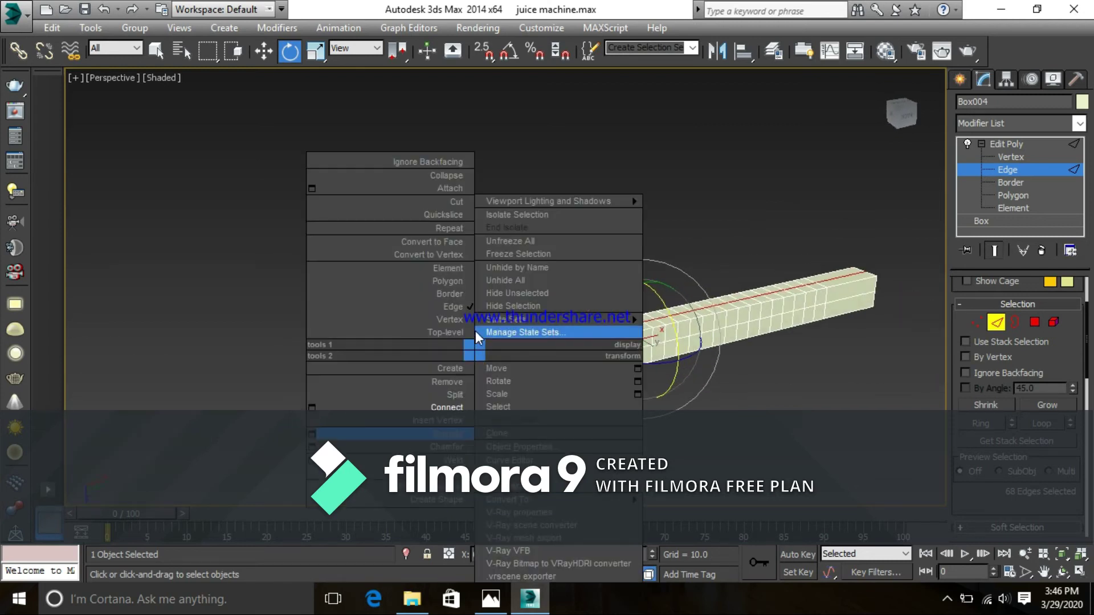
{"action": "left_click", "coordinate": [450, 382]}
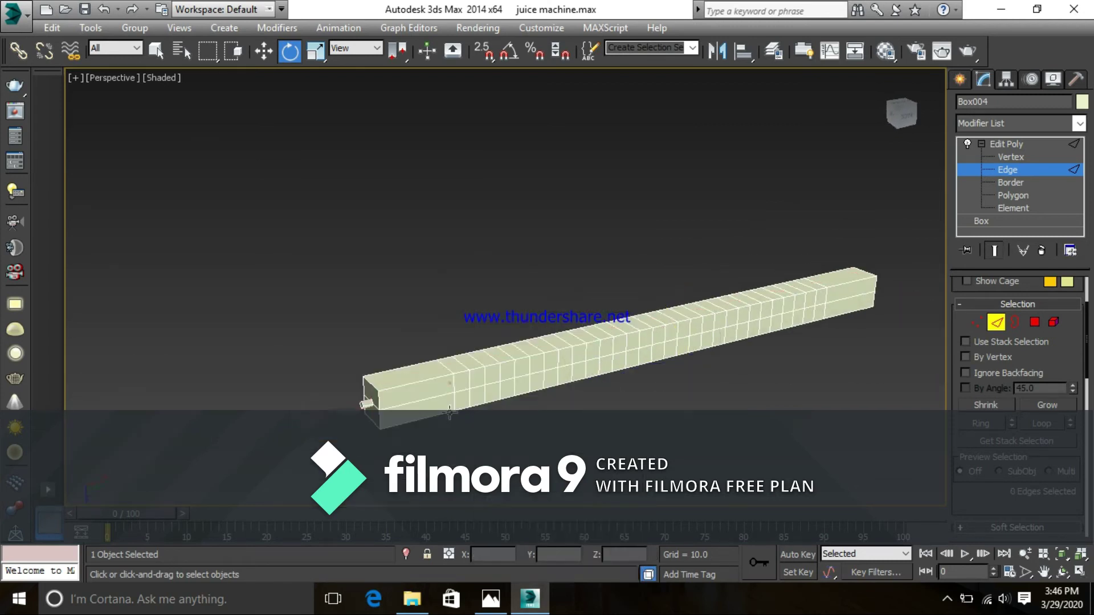
- Switch to vertex level and select the two leftover middle vertices on the box's near end face
{"action": "middle_click_drag", "start_coordinate": [523, 395], "coordinate": [576, 392], "text": "alt"}
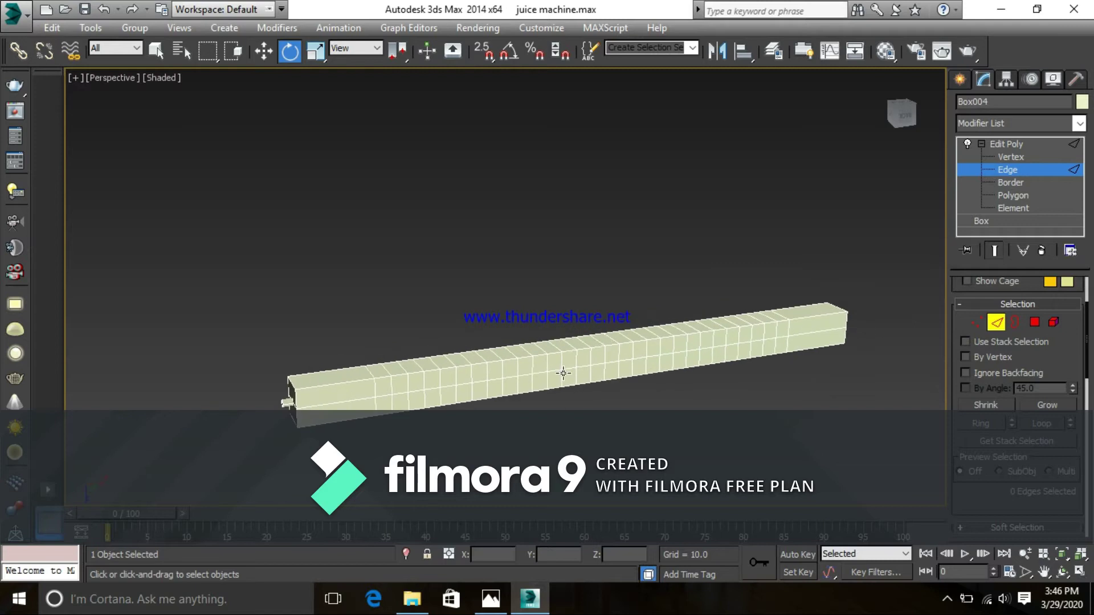
{"action": "scroll", "coordinate": [563, 374], "scroll_direction": "up", "scroll_amount": 2}
{"action": "middle_click_drag", "start_coordinate": [688, 383], "coordinate": [656, 386], "text": "alt"}
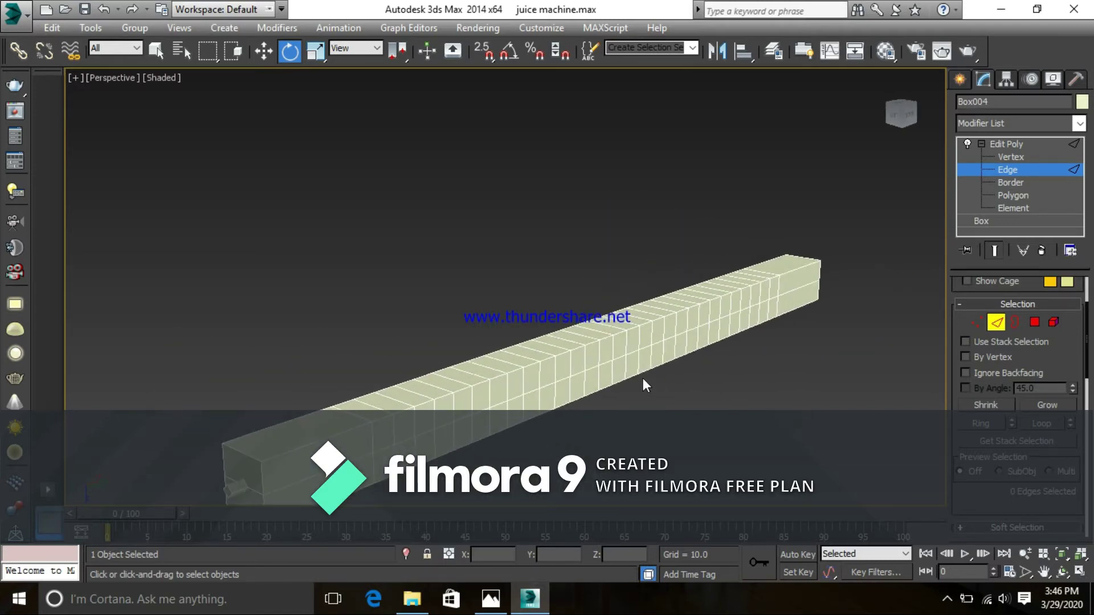
{"action": "right_click", "coordinate": [406, 354]}
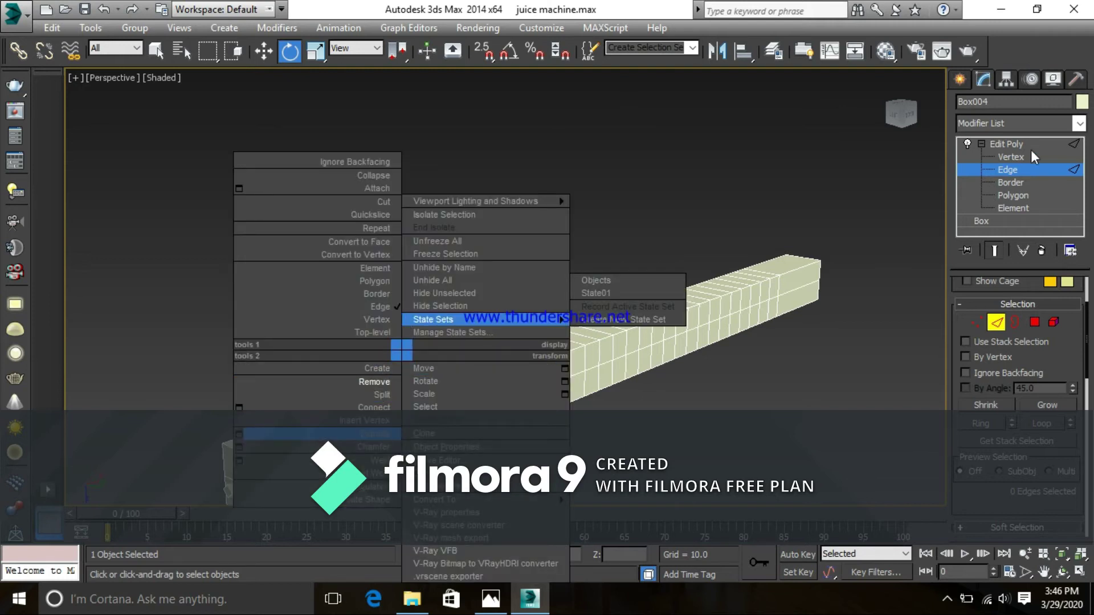
{"action": "left_click", "coordinate": [1005, 159]}
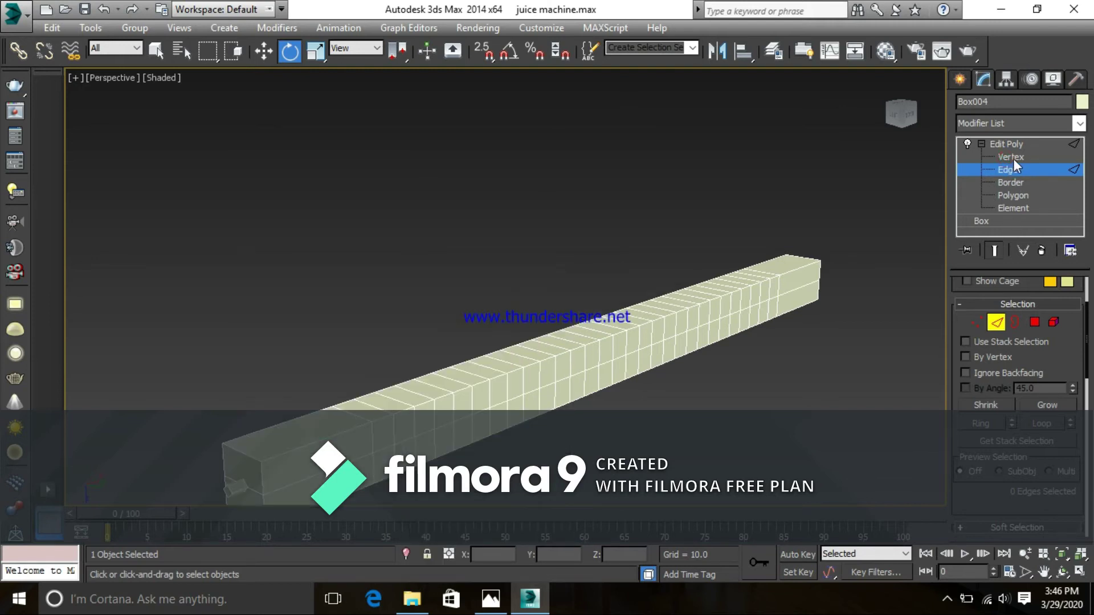
{"action": "left_click", "coordinate": [1013, 158]}
{"action": "middle_click_drag", "start_coordinate": [642, 392], "coordinate": [595, 392], "text": "alt"}
{"action": "scroll", "coordinate": [322, 427], "scroll_direction": "up", "scroll_amount": 3}
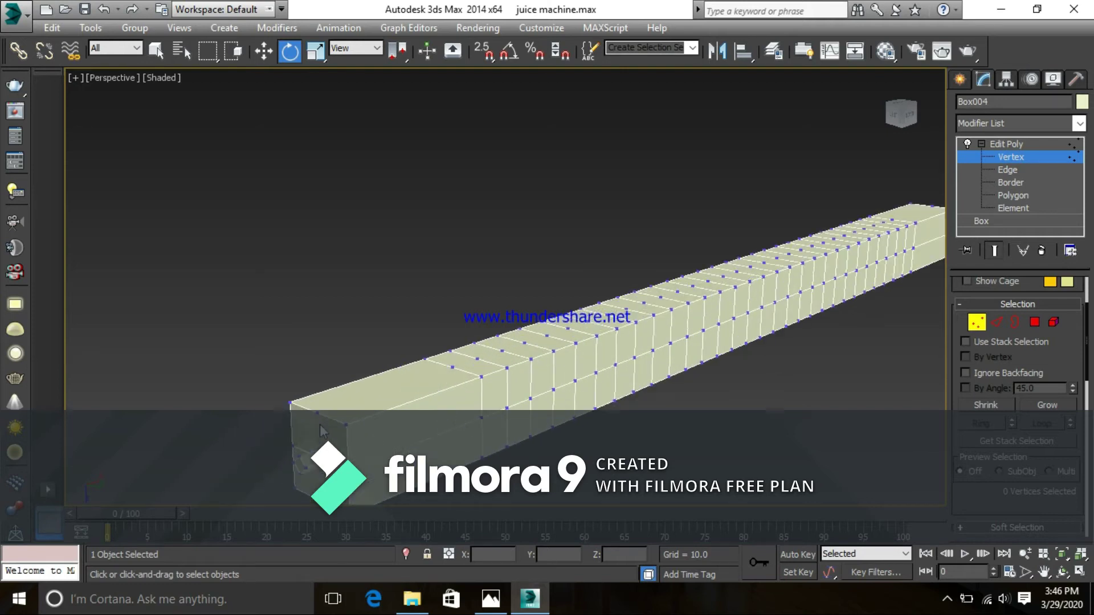
{"action": "left_click", "coordinate": [317, 413]}
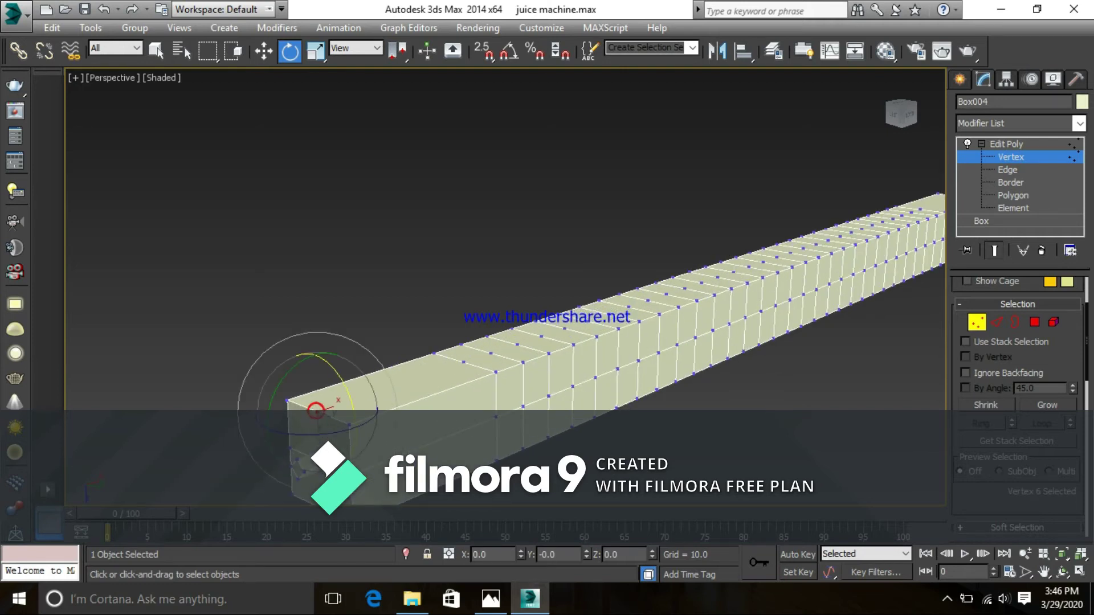
{"action": "left_click", "coordinate": [316, 449], "text": "ctrl"}
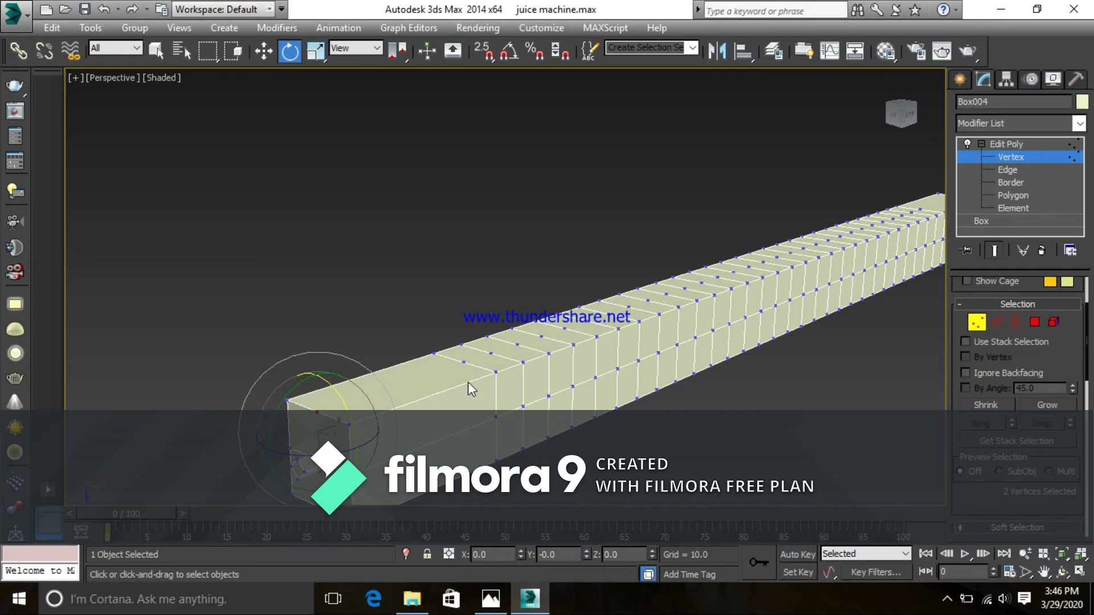
- Add all the leftover middle vertices along the box's top face to the vertex selection and remove them
{"action": "left_click", "coordinate": [461, 362], "text": "ctrl"}
{"action": "left_click", "coordinate": [491, 353], "text": "ctrl"}
{"action": "left_click", "coordinate": [516, 344], "text": "ctrl"}
{"action": "left_click", "coordinate": [543, 337], "text": "ctrl"}
{"action": "left_click", "coordinate": [563, 328], "text": "ctrl"}
{"action": "left_click", "coordinate": [585, 323], "text": "ctrl"}
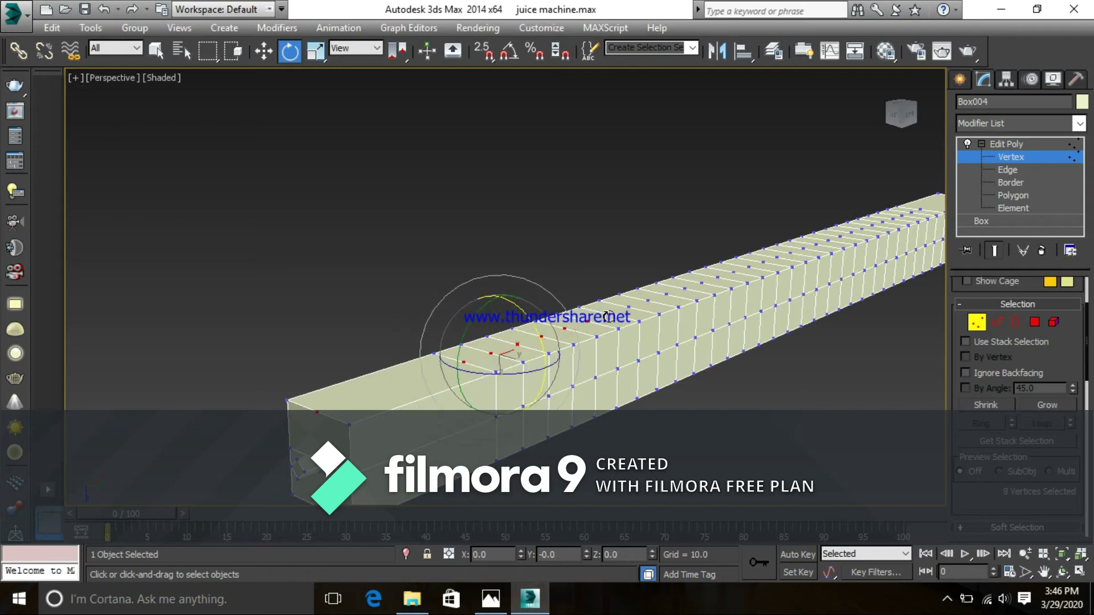
{"action": "left_click", "coordinate": [630, 307], "text": "ctrl"}
{"action": "left_click", "coordinate": [649, 301], "text": "ctrl"}
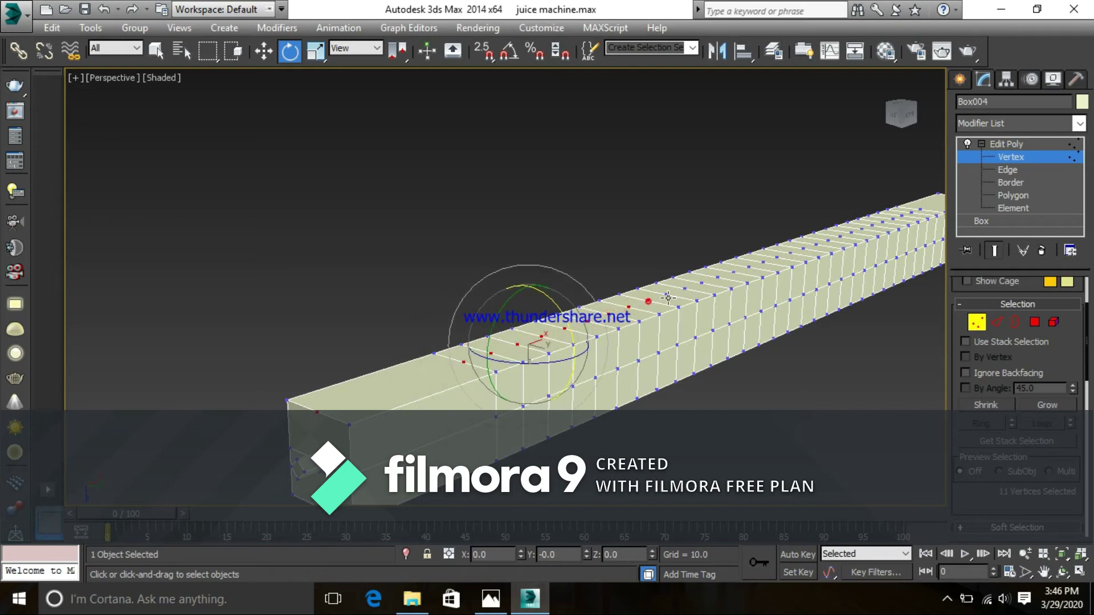
{"action": "left_click", "coordinate": [666, 294], "text": "ctrl"}
{"action": "left_click", "coordinate": [685, 289], "text": "ctrl"}
{"action": "left_click", "coordinate": [701, 282], "text": "ctrl"}
{"action": "left_click", "coordinate": [718, 277], "text": "ctrl"}
{"action": "left_click", "coordinate": [735, 272], "text": "ctrl"}
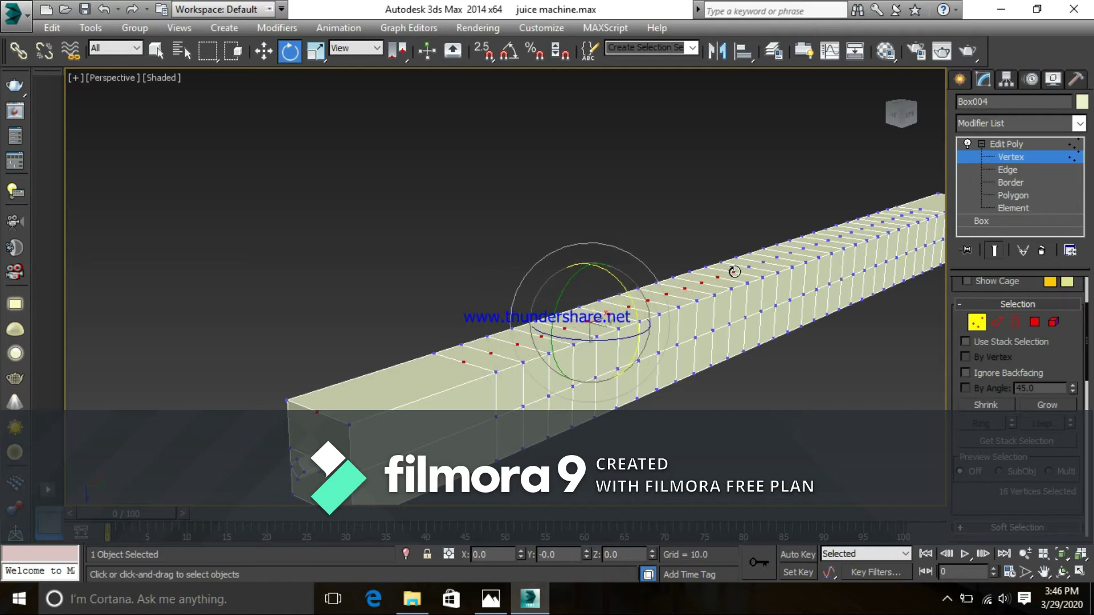
{"action": "left_click", "coordinate": [750, 264], "text": "ctrl"}
{"action": "left_click", "coordinate": [766, 262], "text": "ctrl"}
{"action": "scroll", "coordinate": [765, 267], "scroll_direction": "up", "scroll_amount": 2}
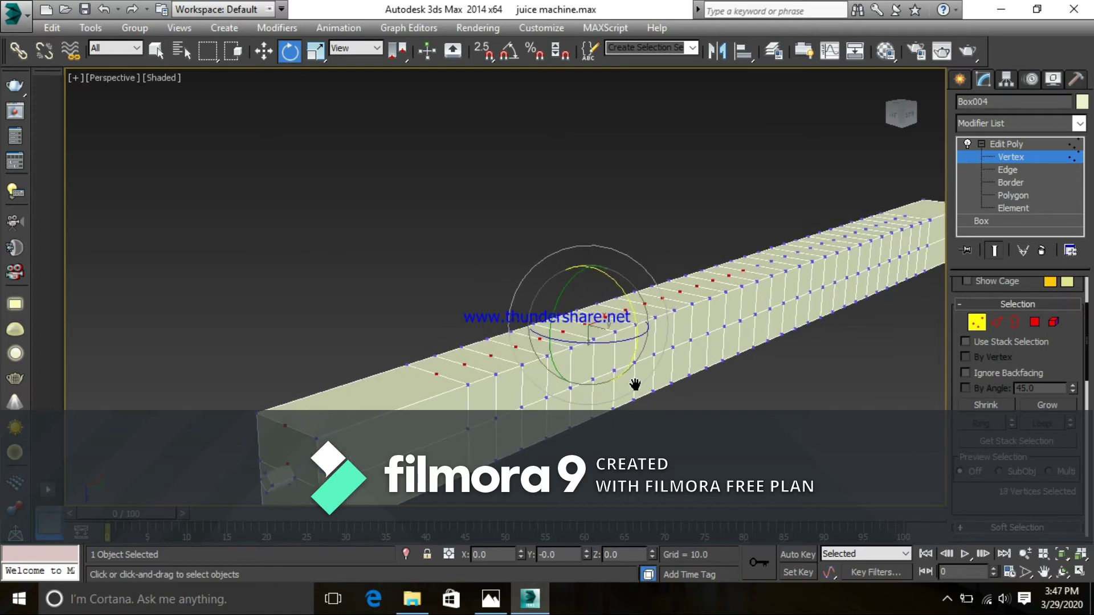
{"action": "left_click", "coordinate": [754, 267], "text": "ctrl"}
{"action": "left_click", "coordinate": [768, 262], "text": "ctrl"}
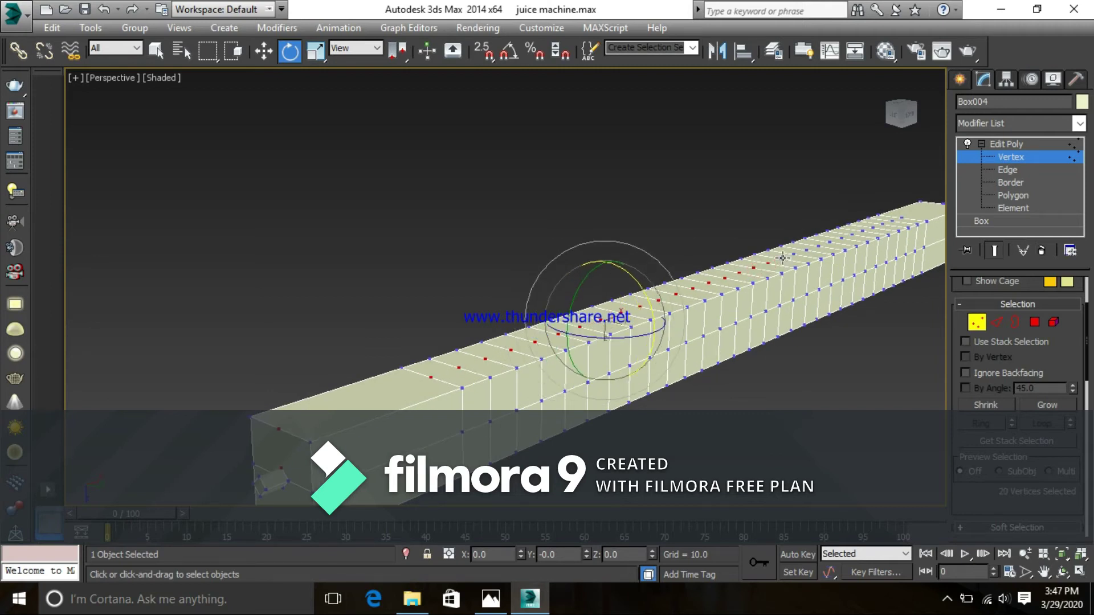
{"action": "left_click", "coordinate": [782, 259], "text": "ctrl"}
{"action": "left_click", "coordinate": [795, 254], "text": "ctrl"}
{"action": "left_click", "coordinate": [807, 250], "text": "ctrl"}
{"action": "left_click", "coordinate": [820, 246], "text": "ctrl"}
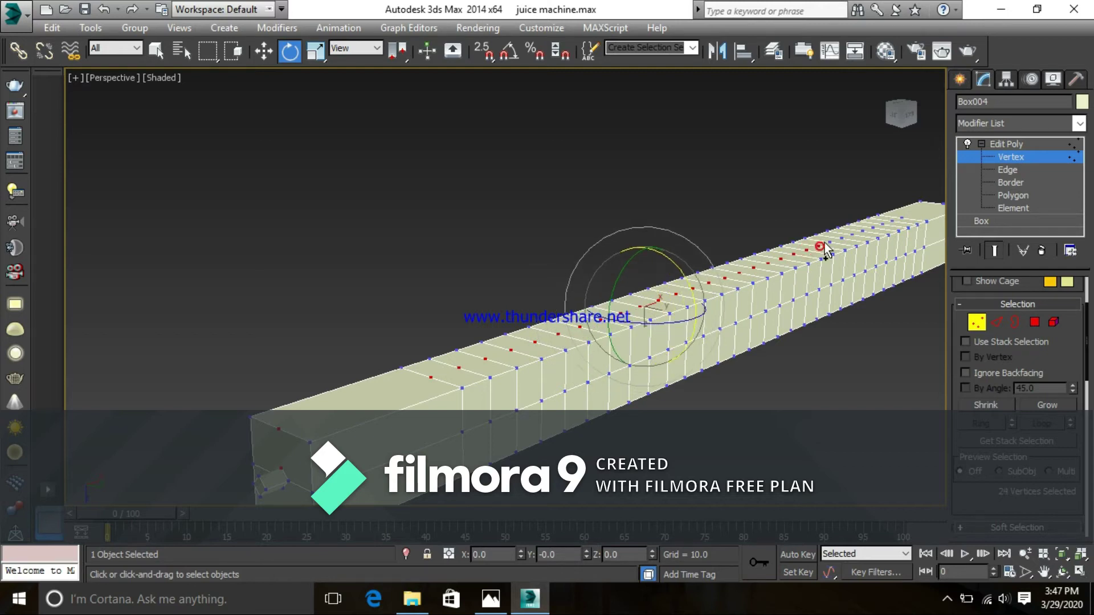
{"action": "left_click", "coordinate": [843, 238], "text": "ctrl"}
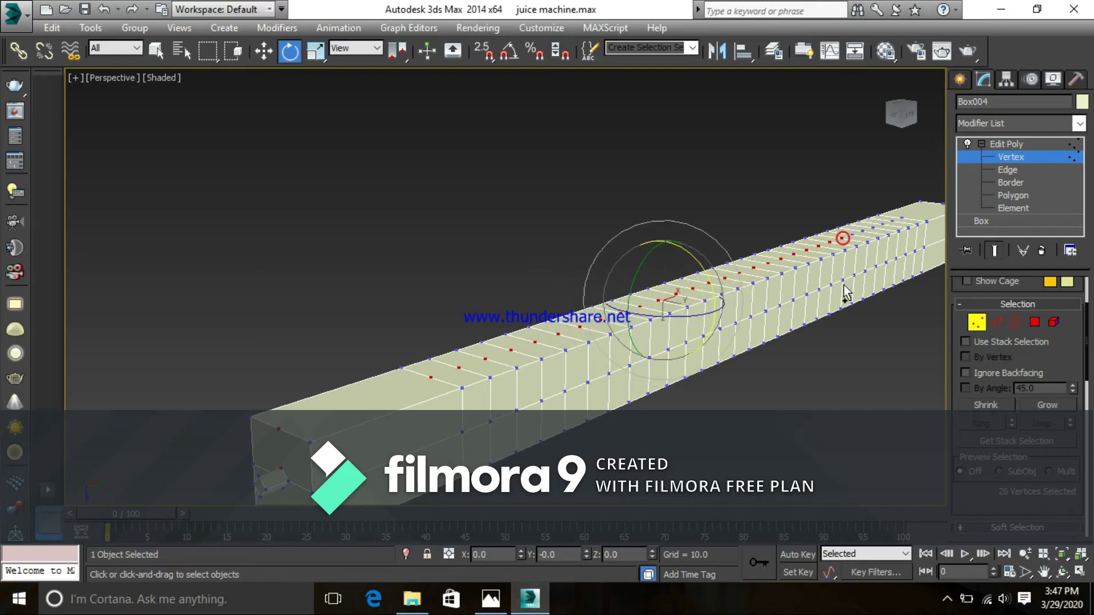
{"action": "left_click", "coordinate": [854, 234], "text": "ctrl"}
{"action": "left_click", "coordinate": [864, 231], "text": "ctrl"}
{"action": "left_click", "coordinate": [874, 230], "text": "ctrl"}
{"action": "left_click", "coordinate": [884, 226], "text": "ctrl"}
{"action": "left_click", "coordinate": [892, 222], "text": "ctrl"}
{"action": "left_click", "coordinate": [901, 219], "text": "ctrl"}
{"action": "middle_click_drag", "start_coordinate": [851, 294], "coordinate": [830, 300]}
{"action": "right_click", "coordinate": [721, 303]}
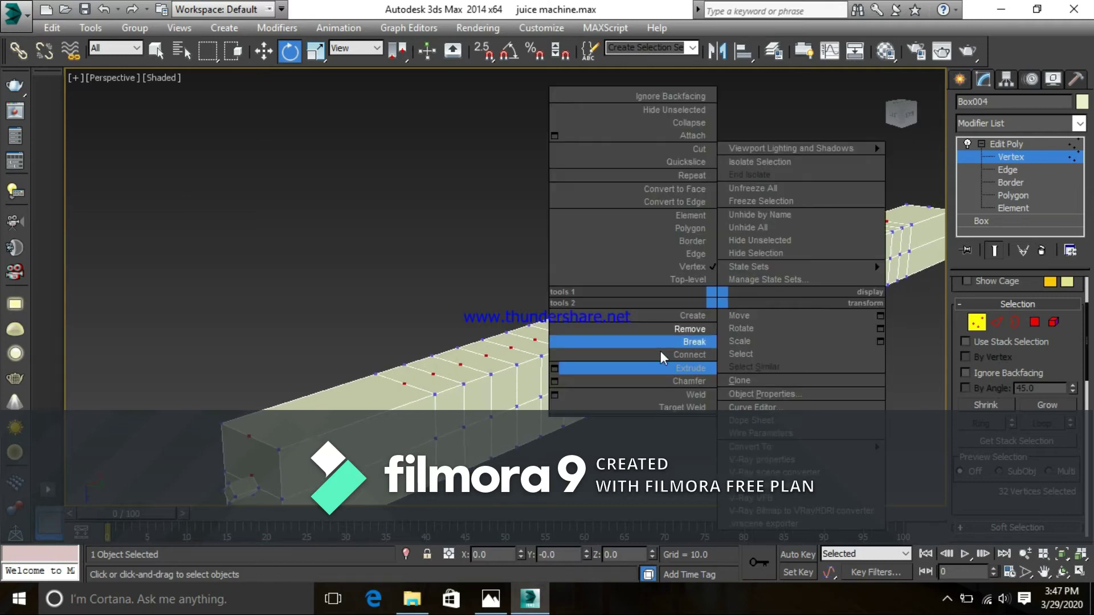
{"action": "left_click", "coordinate": [679, 330]}
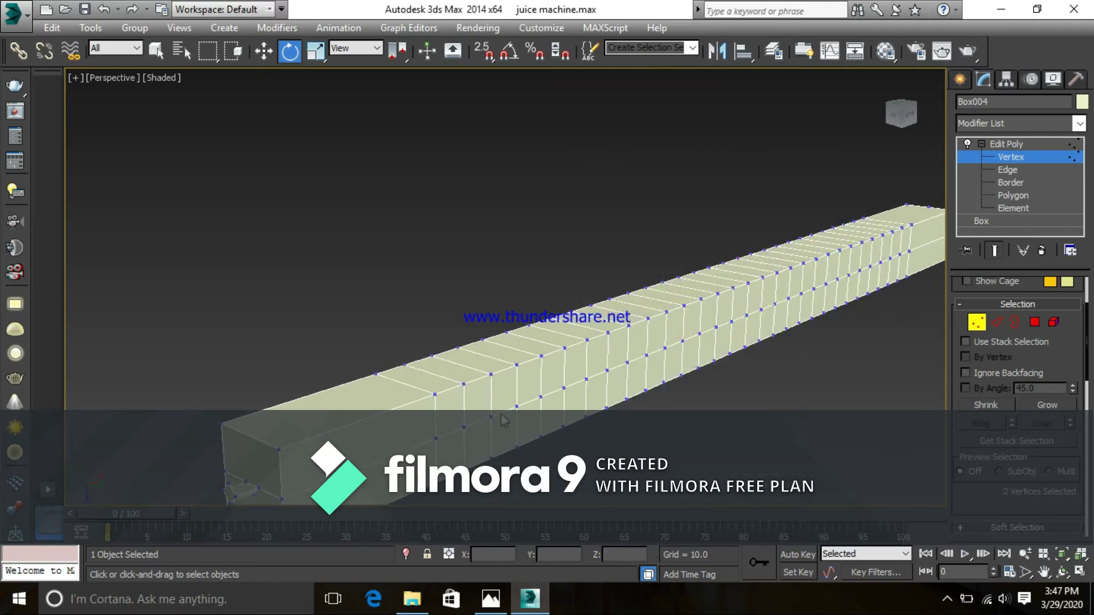
- Select the three leftover middle vertices on the box's opposite end face, without the stub, and remove them
{"action": "middle_click_drag", "start_coordinate": [490, 385], "coordinate": [495, 363]}
{"action": "scroll", "coordinate": [302, 448], "scroll_direction": "down", "scroll_amount": 1}
{"action": "scroll", "coordinate": [295, 448], "scroll_direction": "up", "scroll_amount": 2}
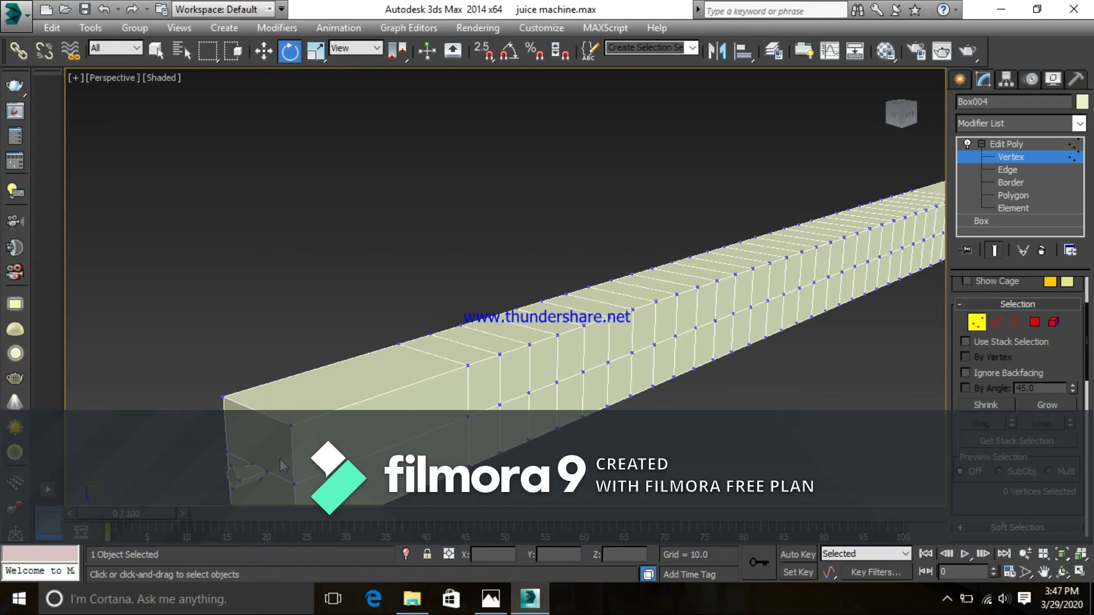
{"action": "middle_click_drag", "start_coordinate": [409, 433], "coordinate": [483, 415], "text": "alt"}
{"action": "scroll", "coordinate": [483, 415], "scroll_direction": "down", "scroll_amount": 1}
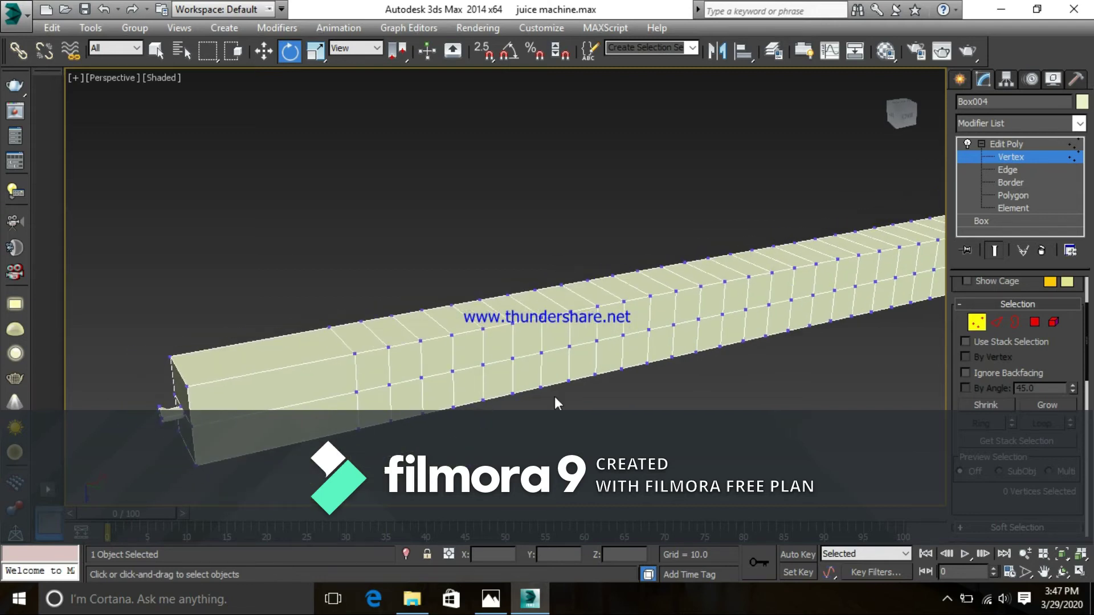
{"action": "scroll", "coordinate": [555, 397], "scroll_direction": "down", "scroll_amount": 5}
{"action": "middle_click_drag", "start_coordinate": [555, 397], "coordinate": [633, 399], "text": "alt"}
{"action": "scroll", "coordinate": [709, 406], "scroll_direction": "up", "scroll_amount": 3}
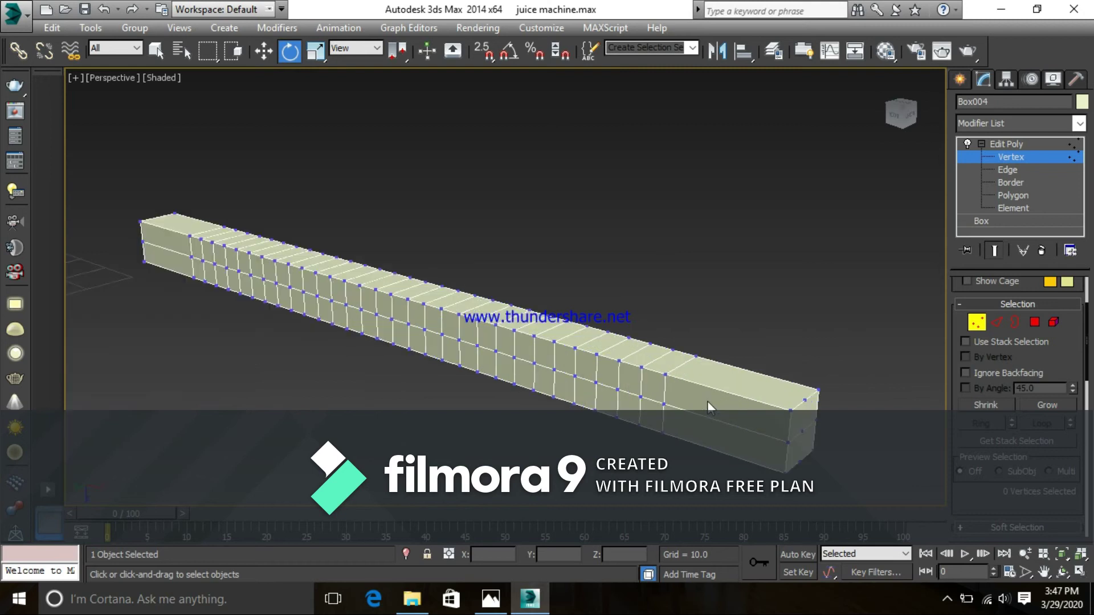
{"action": "left_click", "coordinate": [807, 399]}
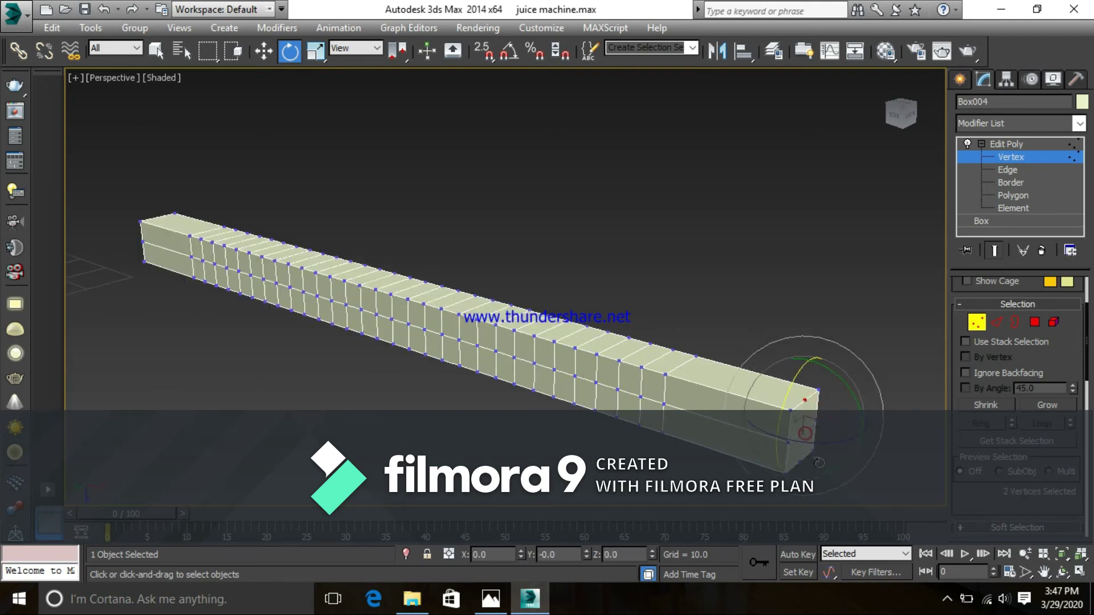
{"action": "left_click", "coordinate": [800, 462], "text": "ctrl"}
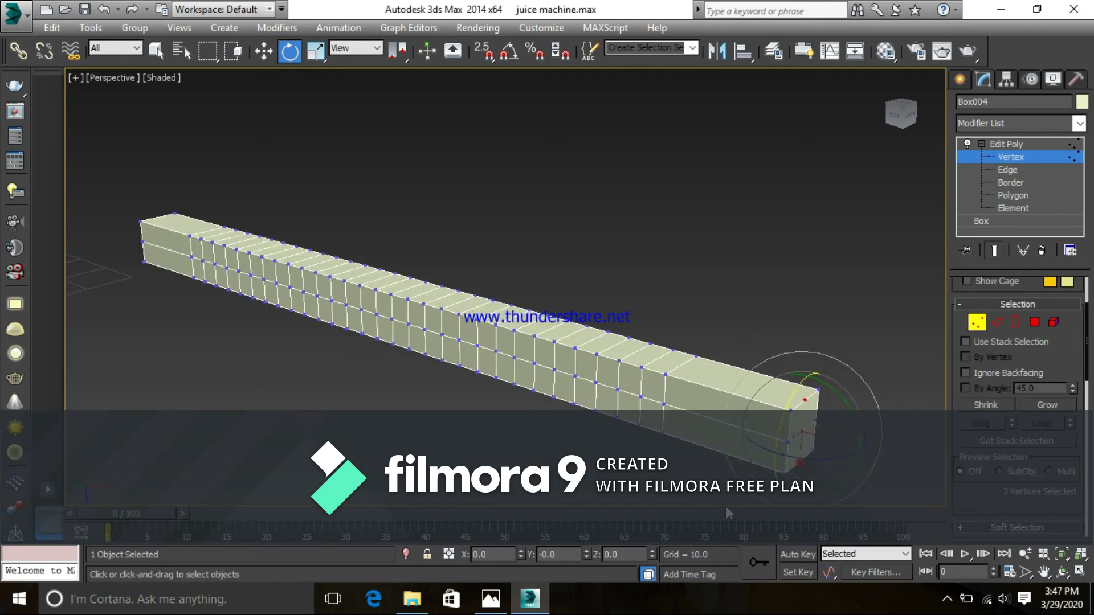
{"action": "right_click", "coordinate": [689, 354]}
{"action": "left_click", "coordinate": [652, 381]}
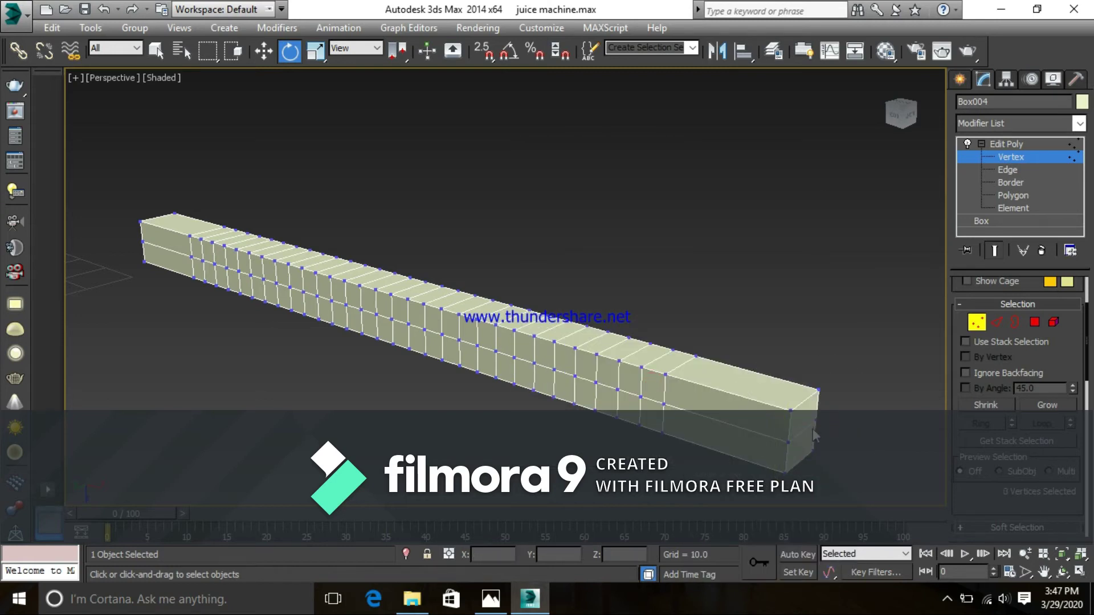
- Select the leftover middle vertices along the box's underside, one after another from the plain end
{"action": "middle_click_drag", "start_coordinate": [821, 435], "coordinate": [786, 285], "text": "alt"}
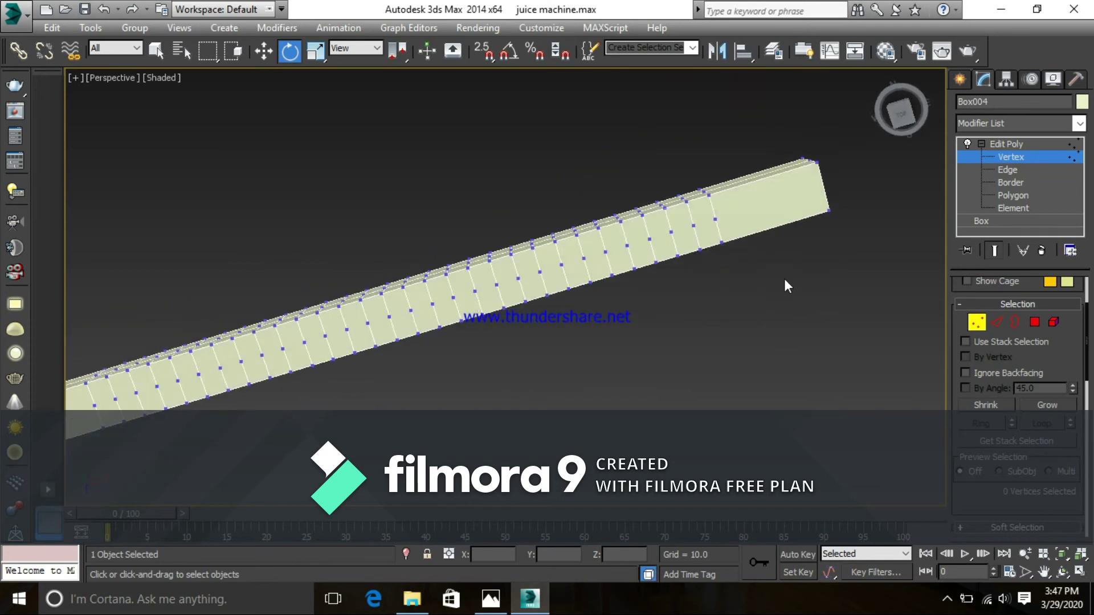
{"action": "left_click", "coordinate": [713, 221]}
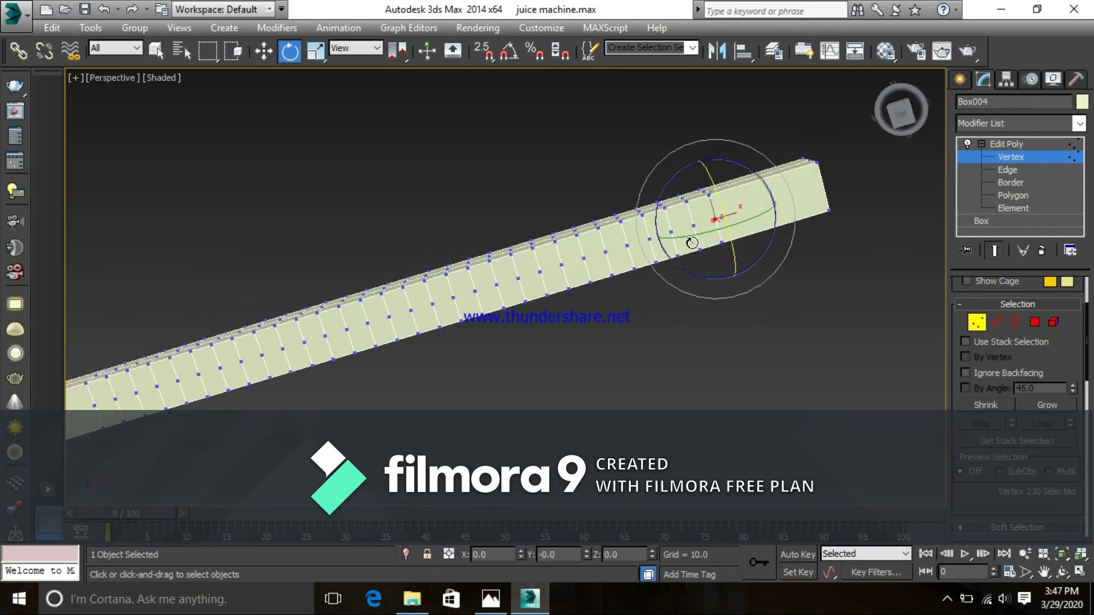
{"action": "left_click", "coordinate": [671, 232], "text": "ctrl"}
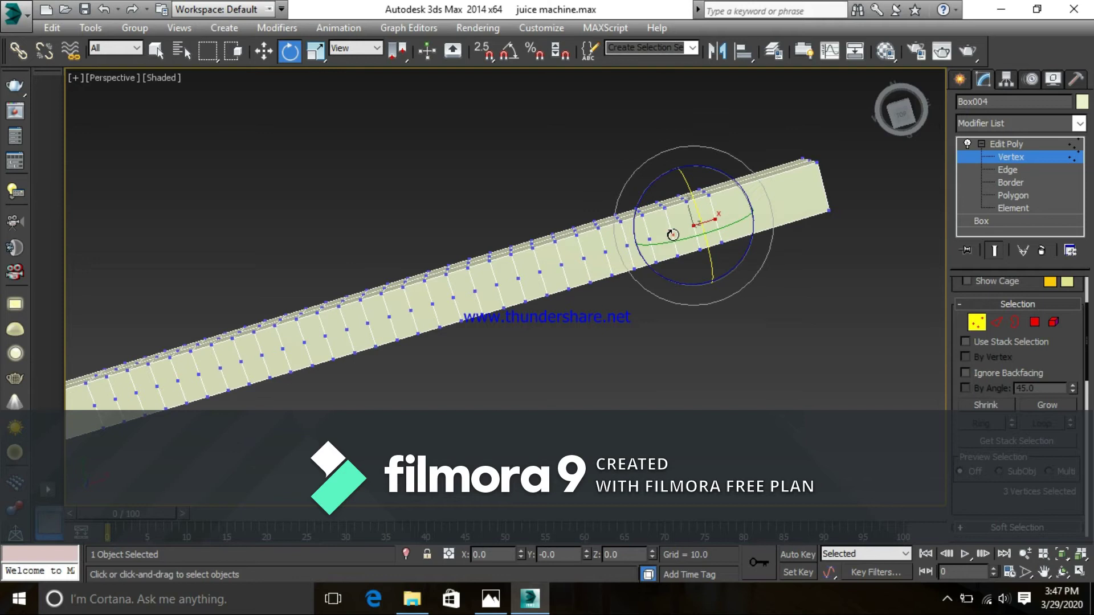
{"action": "left_click", "coordinate": [649, 239], "text": "ctrl"}
{"action": "left_click", "coordinate": [627, 246], "text": "ctrl"}
{"action": "left_click", "coordinate": [606, 252], "text": "ctrl"}
{"action": "left_click", "coordinate": [583, 260], "text": "ctrl"}
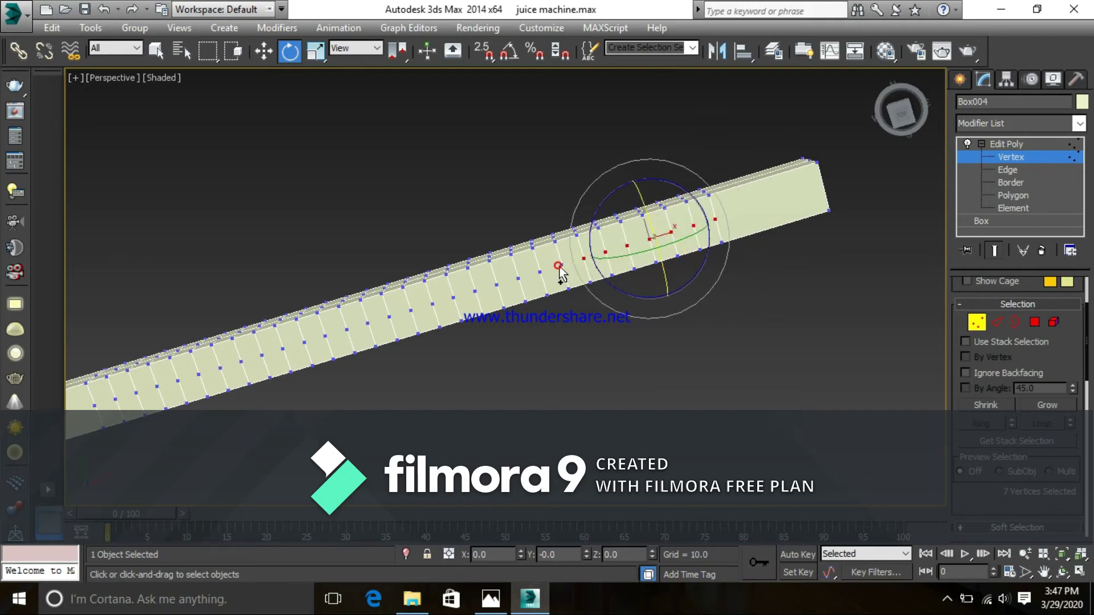
{"action": "left_click", "coordinate": [561, 264], "text": "ctrl"}
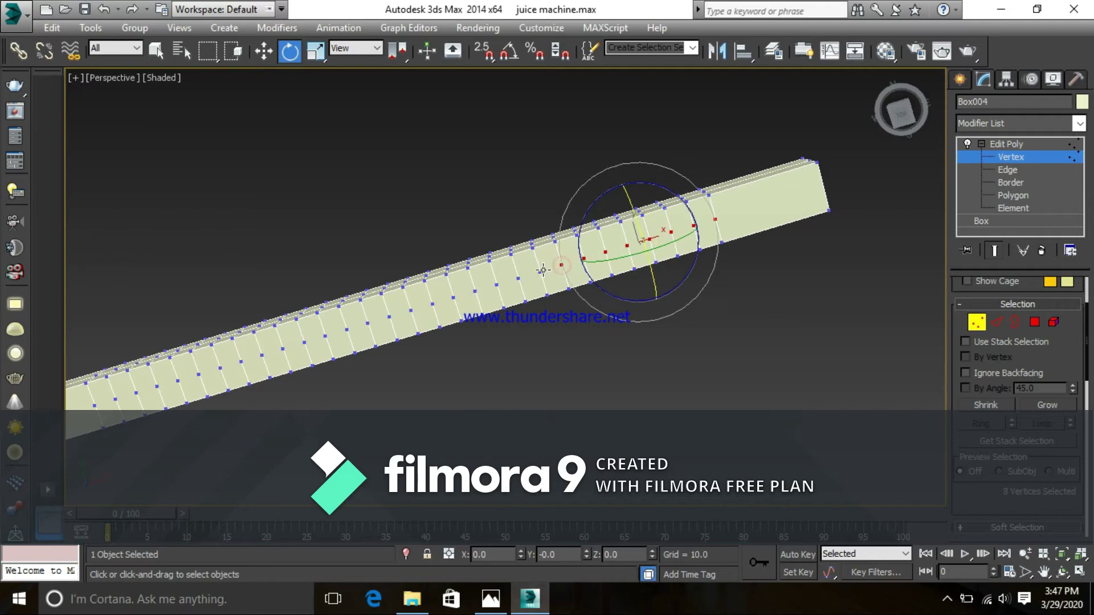
{"action": "left_click", "coordinate": [540, 272], "text": "ctrl"}
{"action": "left_click", "coordinate": [518, 278], "text": "ctrl"}
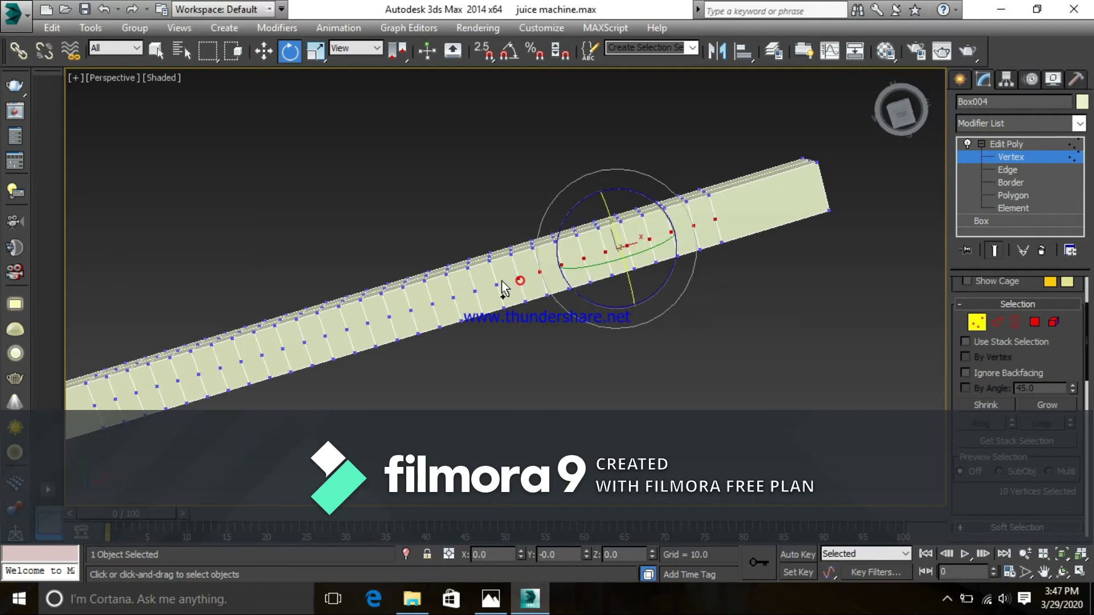
{"action": "left_click", "coordinate": [497, 286], "text": "ctrl"}
{"action": "left_click", "coordinate": [474, 292], "text": "ctrl"}
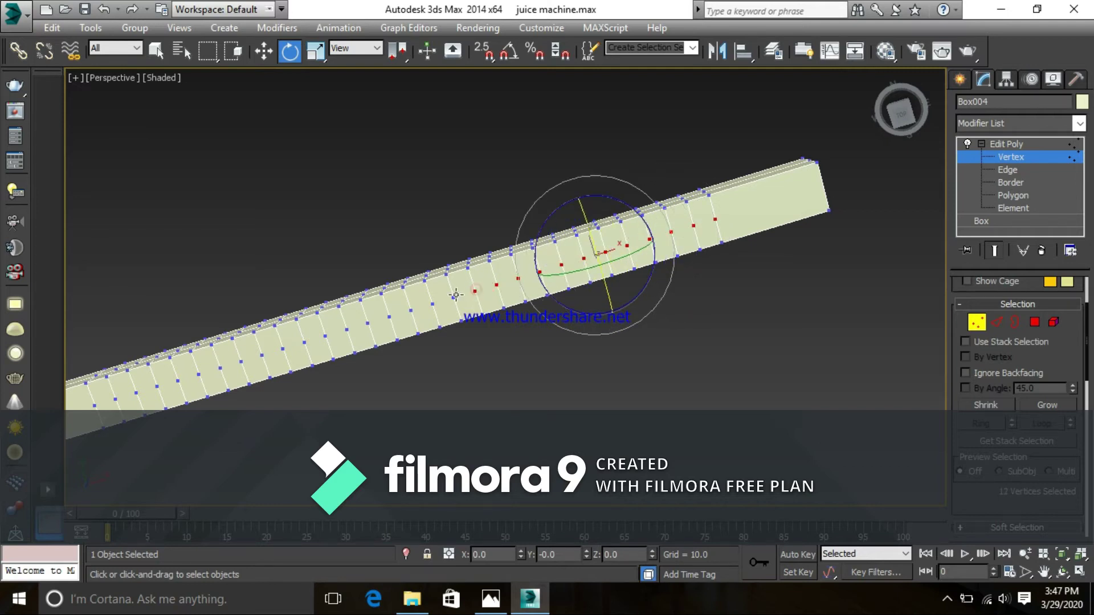
{"action": "left_click", "coordinate": [454, 297], "text": "ctrl"}
{"action": "left_click", "coordinate": [433, 304], "text": "ctrl"}
{"action": "left_click", "coordinate": [410, 309], "text": "ctrl"}
{"action": "left_click", "coordinate": [389, 317], "text": "ctrl"}
{"action": "left_click", "coordinate": [368, 323], "text": "ctrl"}
{"action": "left_click", "coordinate": [345, 331], "text": "ctrl"}
{"action": "left_click", "coordinate": [325, 336], "text": "ctrl"}
{"action": "left_click", "coordinate": [306, 343], "text": "ctrl"}
{"action": "left_click", "coordinate": [283, 349], "text": "ctrl"}
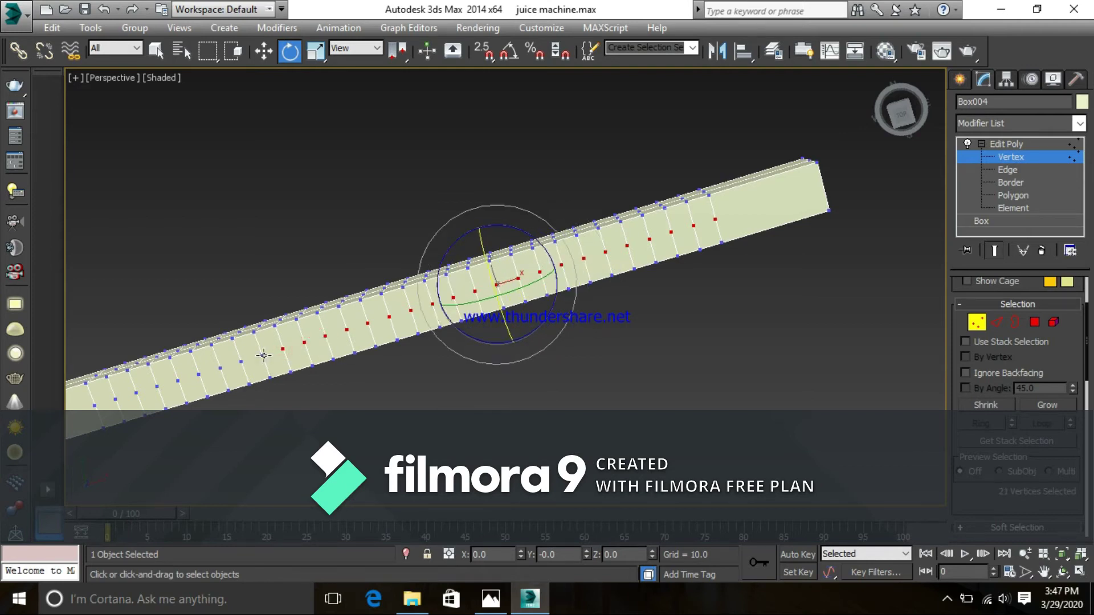
- Add the remaining centre-line vertices, including the one on the end edge, to the selection along the bar's long face and remove them all
{"action": "left_click", "coordinate": [262, 356], "text": "ctrl"}
{"action": "left_click", "coordinate": [241, 363], "text": "ctrl"}
{"action": "left_click", "coordinate": [220, 369], "text": "ctrl"}
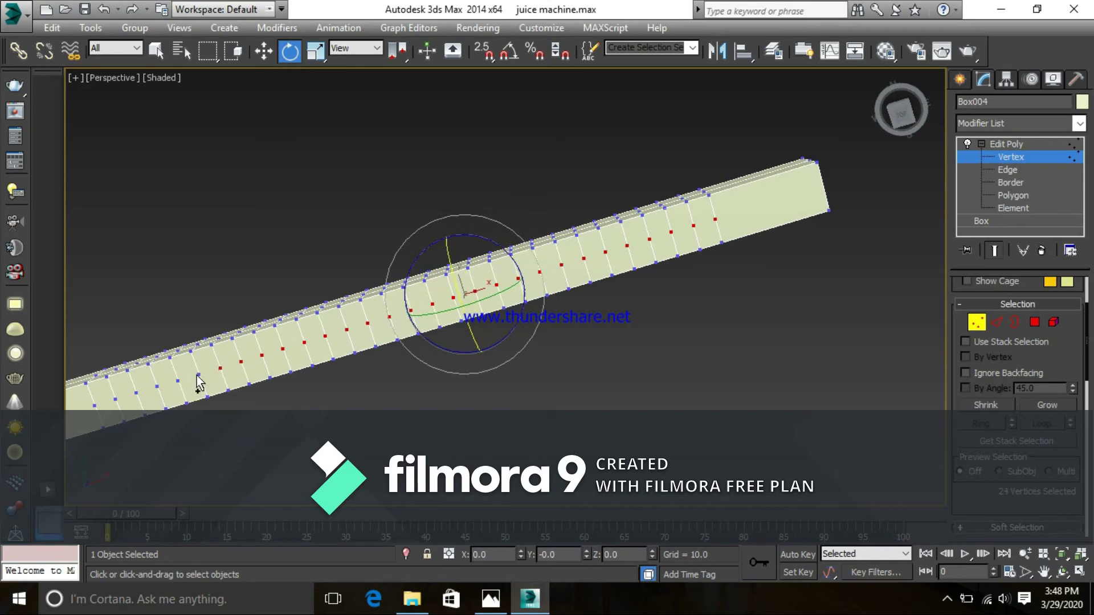
{"action": "left_click", "coordinate": [199, 374], "text": "ctrl"}
{"action": "left_click", "coordinate": [178, 380], "text": "ctrl"}
{"action": "left_click", "coordinate": [156, 387], "text": "ctrl"}
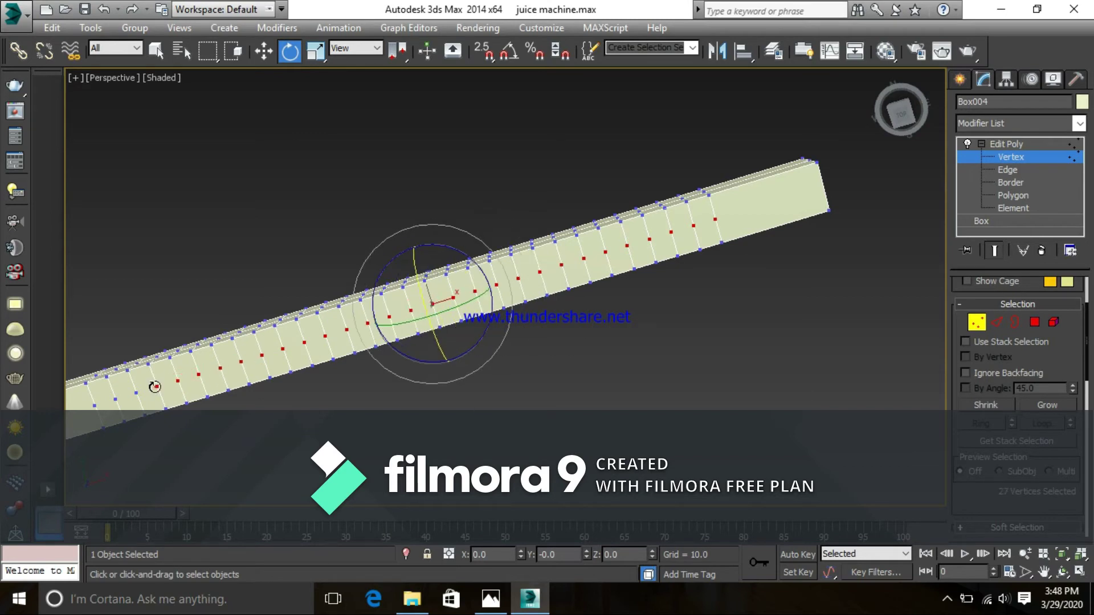
{"action": "left_click", "coordinate": [136, 393], "text": "ctrl"}
{"action": "left_click", "coordinate": [116, 400], "text": "ctrl"}
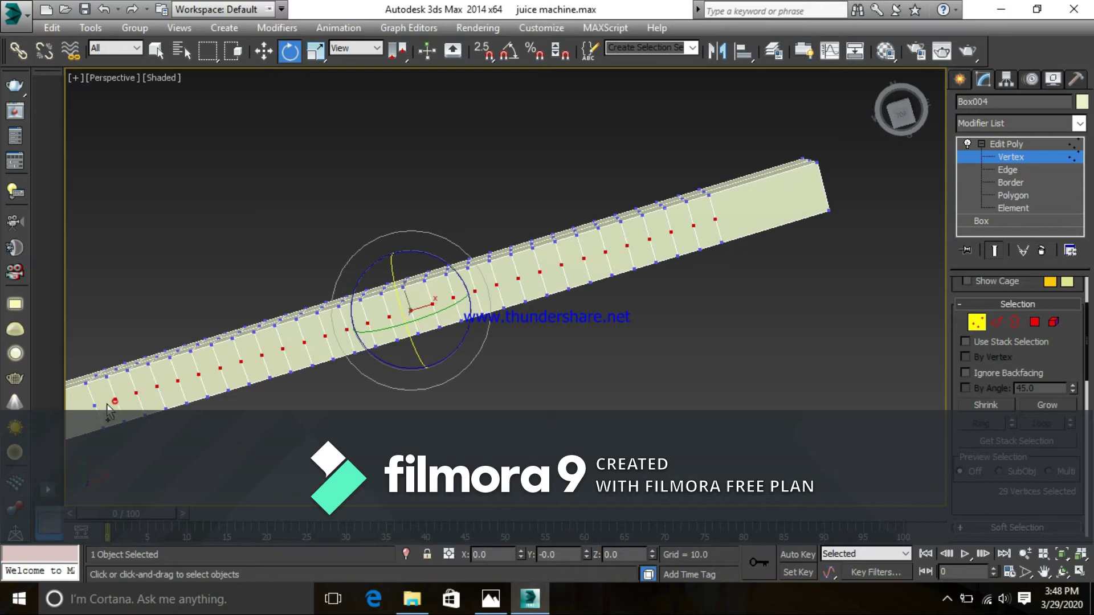
{"action": "left_click", "coordinate": [93, 406], "text": "ctrl"}
{"action": "middle_click_drag", "start_coordinate": [135, 415], "coordinate": [485, 341]}
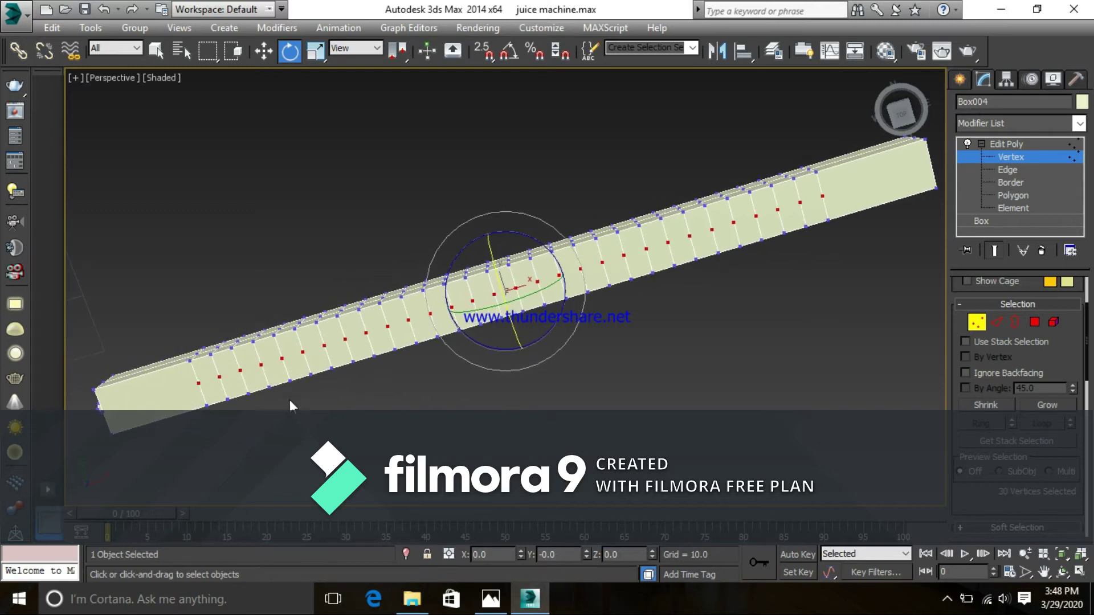
{"action": "middle_click_drag", "start_coordinate": [230, 397], "coordinate": [436, 337]}
{"action": "scroll", "coordinate": [174, 407], "scroll_direction": "up", "scroll_amount": 3}
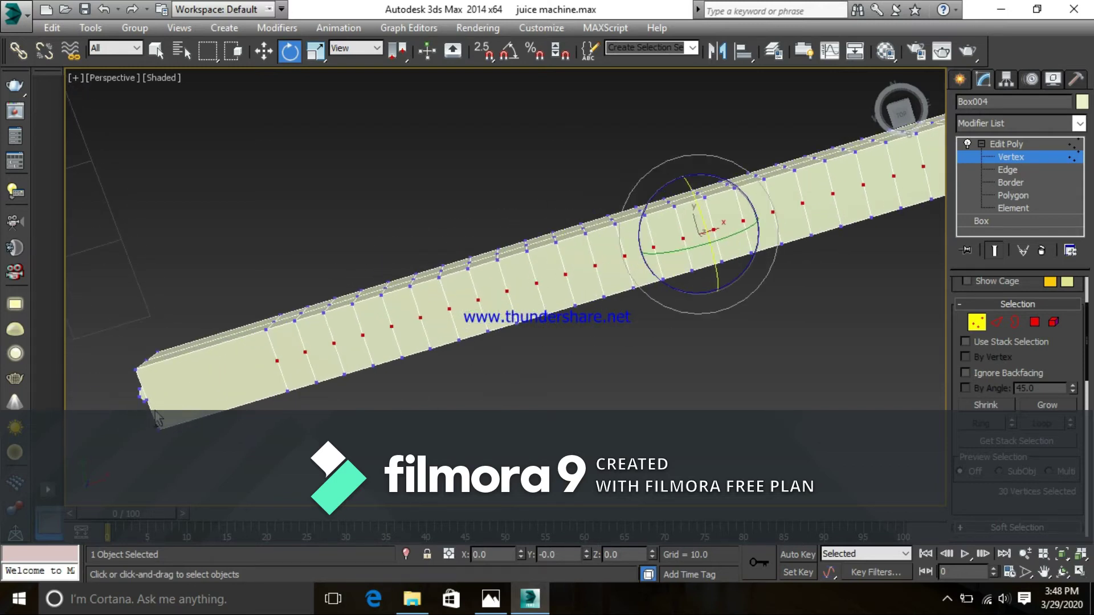
{"action": "scroll", "coordinate": [183, 409], "scroll_direction": "down", "scroll_amount": 8}
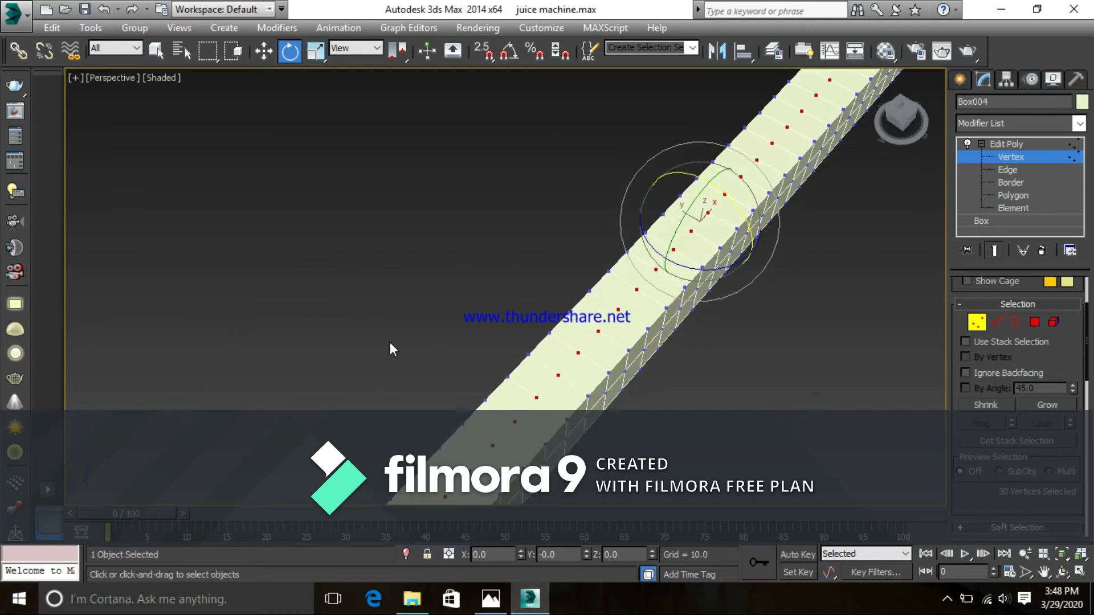
{"action": "middle_click_drag", "start_coordinate": [390, 347], "coordinate": [421, 322], "text": "alt"}
{"action": "scroll", "coordinate": [423, 336], "scroll_direction": "up", "scroll_amount": 3}
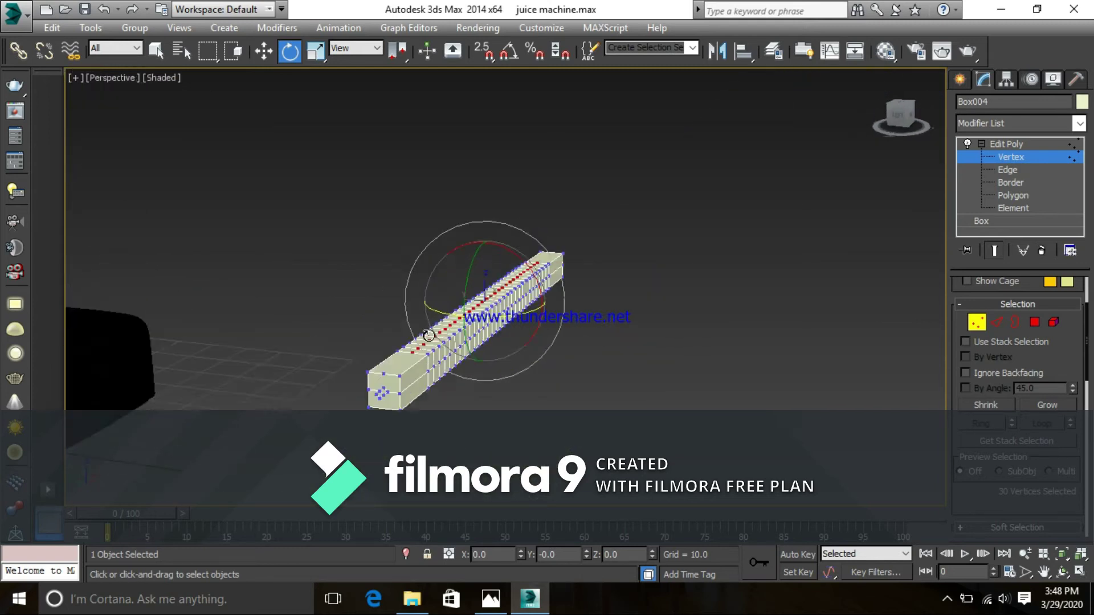
{"action": "left_click", "coordinate": [366, 390], "text": "ctrl"}
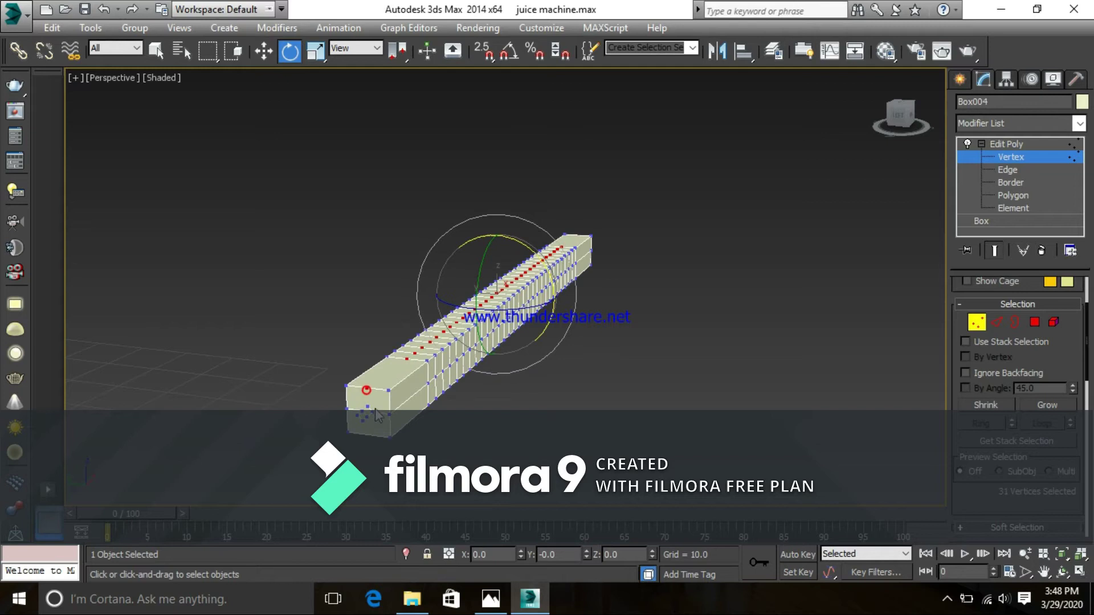
{"action": "scroll", "coordinate": [377, 416], "scroll_direction": "up", "scroll_amount": 2}
{"action": "scroll", "coordinate": [376, 415], "scroll_direction": "up", "scroll_amount": 2}
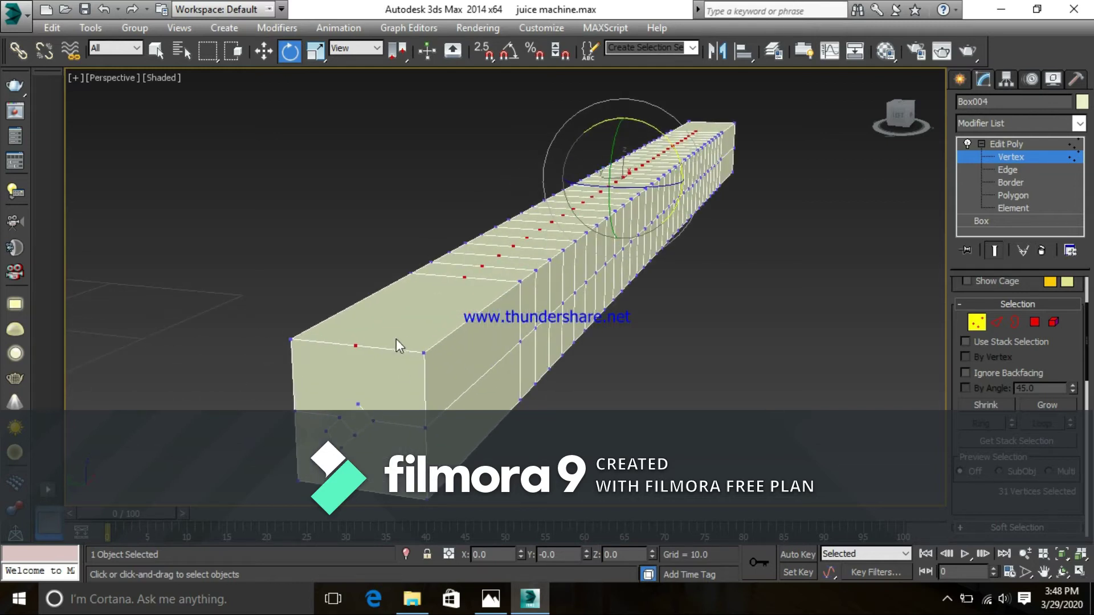
{"action": "right_click", "coordinate": [408, 317]}
{"action": "left_click", "coordinate": [368, 342]}
{"action": "left_click", "coordinate": [368, 346]}
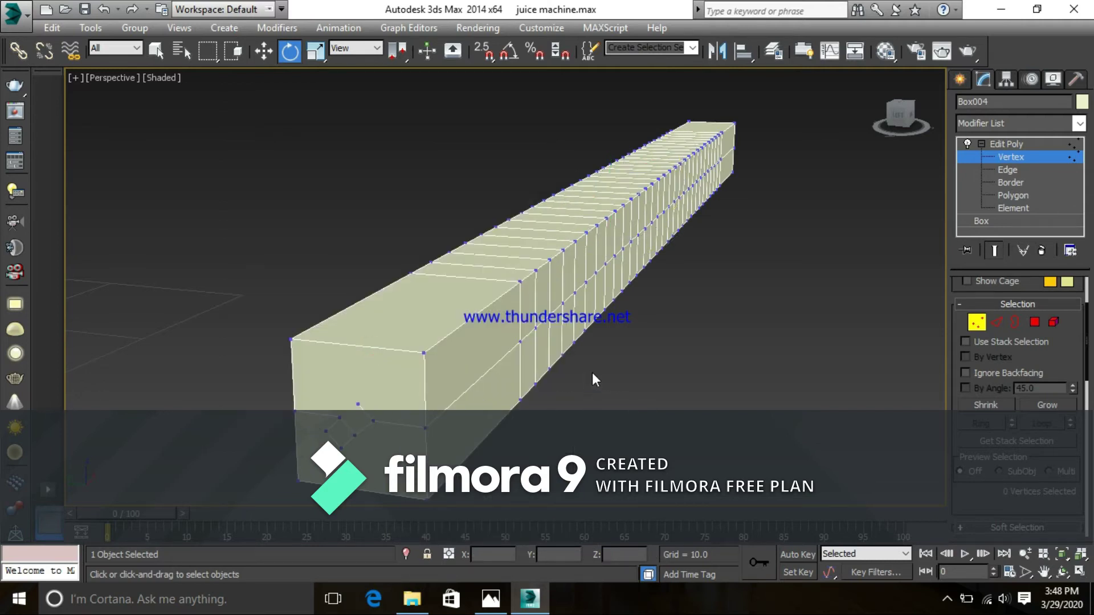
- Select every narrow polygon along the bar's upper face, leaving out the long end sections, and open the Bevel settings for them
{"action": "middle_click_drag", "start_coordinate": [637, 377], "coordinate": [585, 300], "text": "alt"}
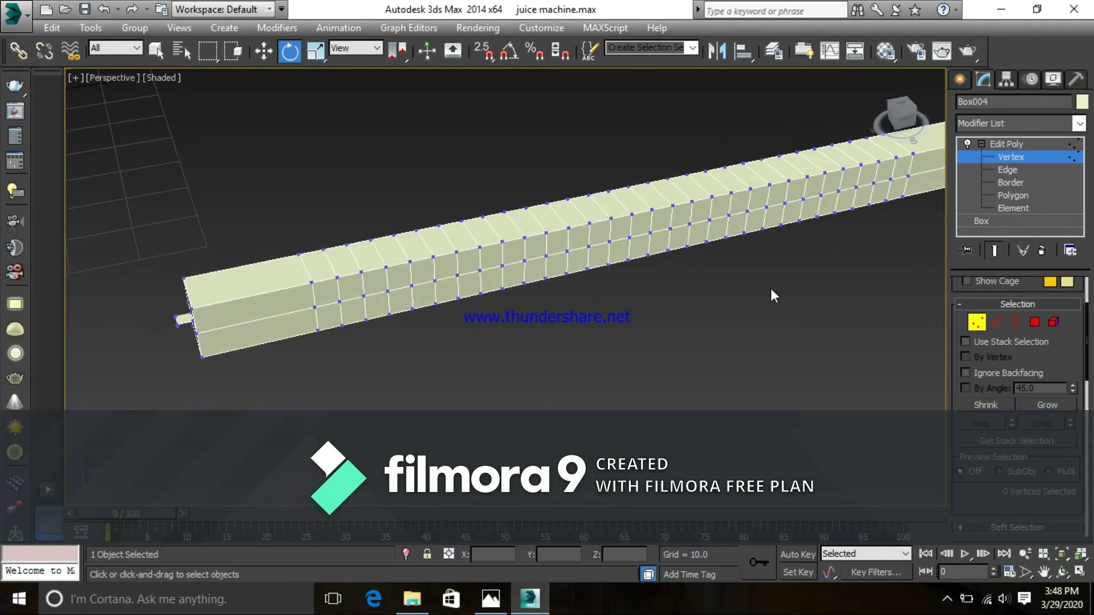
{"action": "left_click", "coordinate": [1031, 323]}
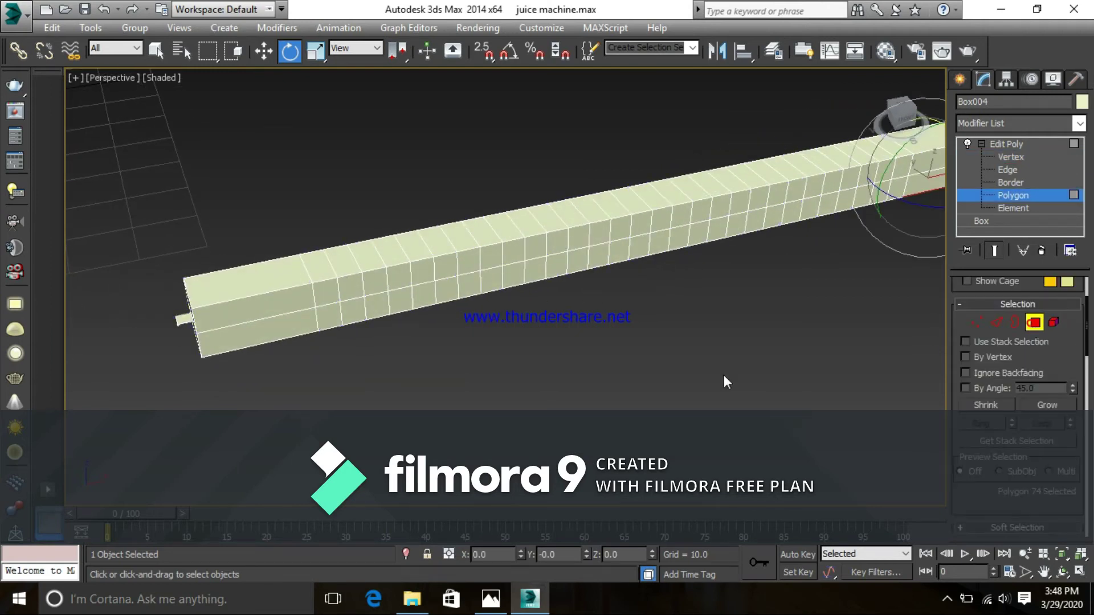
{"action": "left_click", "coordinate": [319, 274]}
{"action": "left_click", "coordinate": [345, 262], "text": "ctrl"}
{"action": "left_click", "coordinate": [369, 256], "text": "ctrl"}
{"action": "left_click", "coordinate": [394, 251], "text": "ctrl"}
{"action": "left_click", "coordinate": [419, 254], "text": "ctrl"}
{"action": "left_click", "coordinate": [444, 247], "text": "ctrl"}
{"action": "left_click", "coordinate": [468, 241], "text": "ctrl"}
{"action": "left_click", "coordinate": [491, 234], "text": "ctrl"}
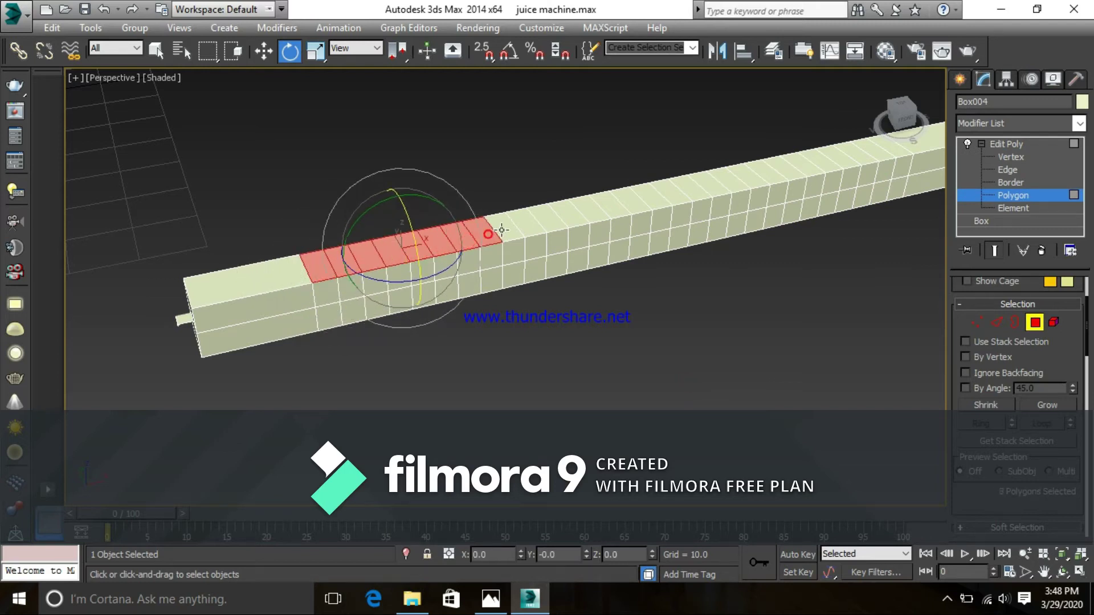
{"action": "left_click", "coordinate": [509, 229], "text": "ctrl"}
{"action": "left_click", "coordinate": [528, 224], "text": "ctrl"}
{"action": "left_click", "coordinate": [579, 211], "text": "ctrl"}
{"action": "left_click", "coordinate": [599, 206], "text": "ctrl"}
{"action": "left_click", "coordinate": [620, 202], "text": "ctrl"}
{"action": "left_click", "coordinate": [642, 198], "text": "ctrl"}
{"action": "left_click", "coordinate": [661, 194], "text": "ctrl"}
{"action": "left_click", "coordinate": [681, 189], "text": "ctrl"}
{"action": "left_click", "coordinate": [700, 185], "text": "ctrl"}
{"action": "left_click", "coordinate": [718, 181], "text": "ctrl"}
{"action": "left_click", "coordinate": [736, 177], "text": "ctrl"}
{"action": "left_click", "coordinate": [754, 172], "text": "ctrl"}
{"action": "left_click", "coordinate": [771, 169], "text": "ctrl"}
{"action": "left_click", "coordinate": [785, 165], "text": "ctrl"}
{"action": "left_click", "coordinate": [802, 162], "text": "ctrl"}
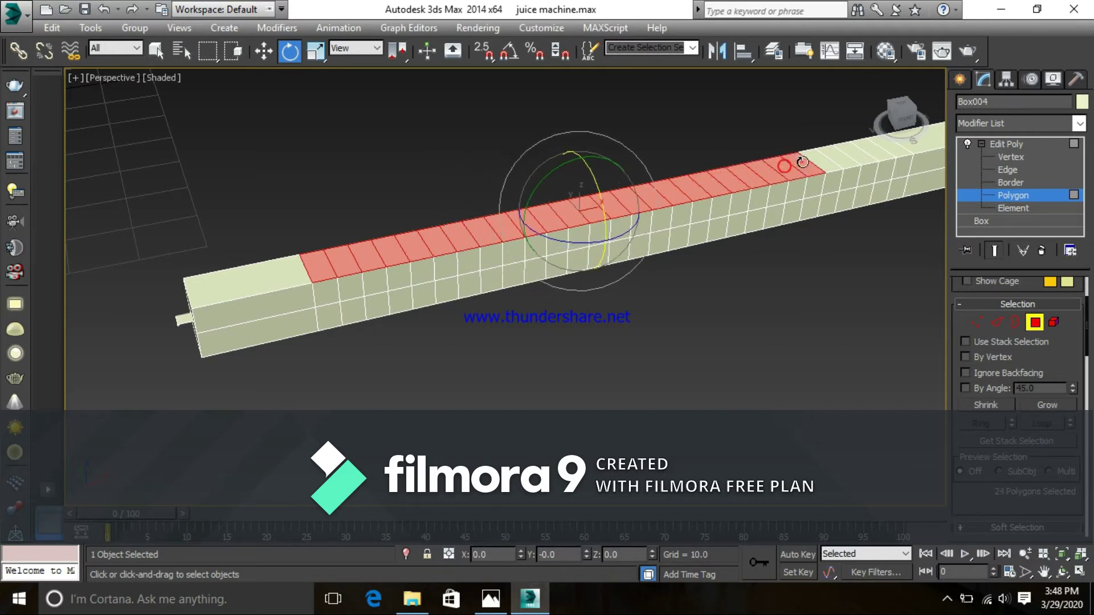
{"action": "left_click", "coordinate": [823, 156], "text": "ctrl"}
{"action": "left_click", "coordinate": [842, 152], "text": "ctrl"}
{"action": "left_click", "coordinate": [860, 147], "text": "ctrl"}
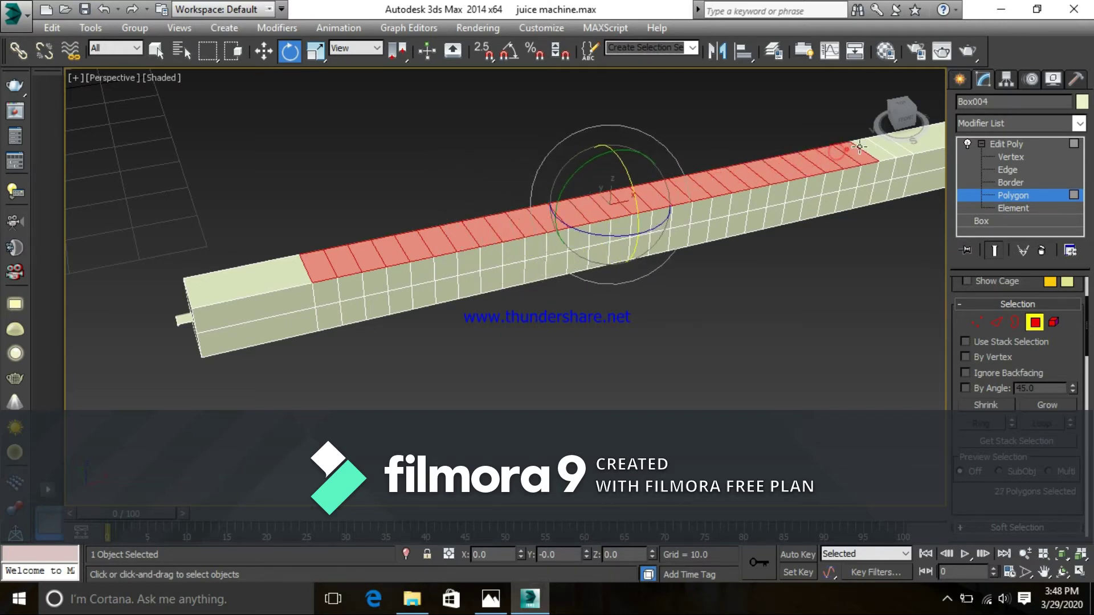
{"action": "left_click", "coordinate": [881, 144], "text": "ctrl"}
{"action": "left_click", "coordinate": [888, 145], "text": "ctrl"}
{"action": "middle_click_drag", "start_coordinate": [662, 272], "coordinate": [575, 298]}
{"action": "scroll", "coordinate": [619, 261], "scroll_direction": "down", "scroll_amount": 3}
{"action": "scroll", "coordinate": [619, 261], "scroll_direction": "up", "scroll_amount": 3}
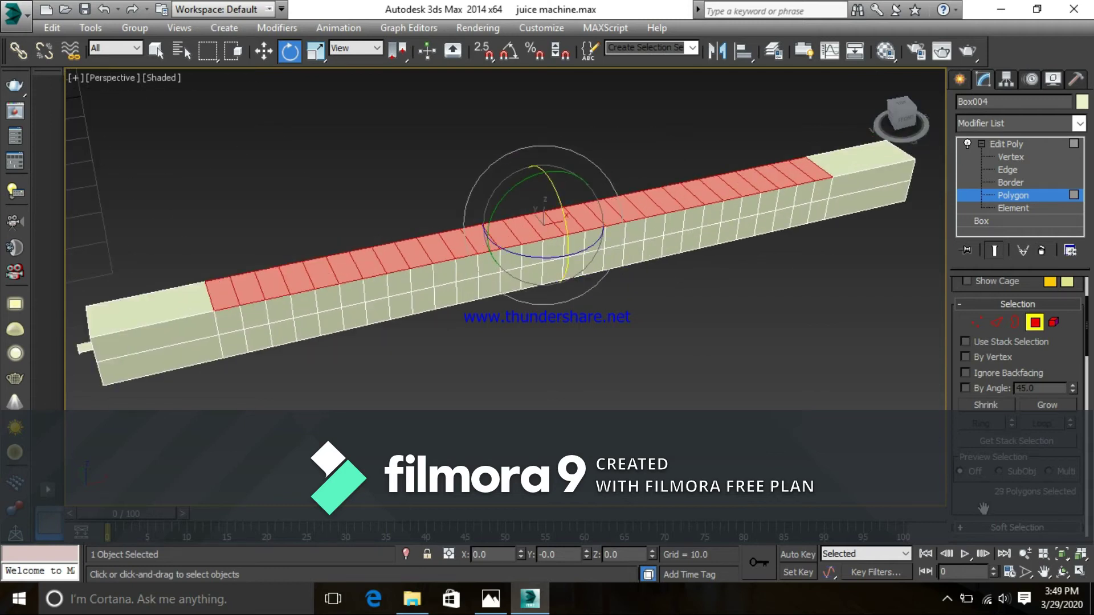
{"action": "scroll", "coordinate": [985, 490], "scroll_direction": "down", "scroll_amount": 5}
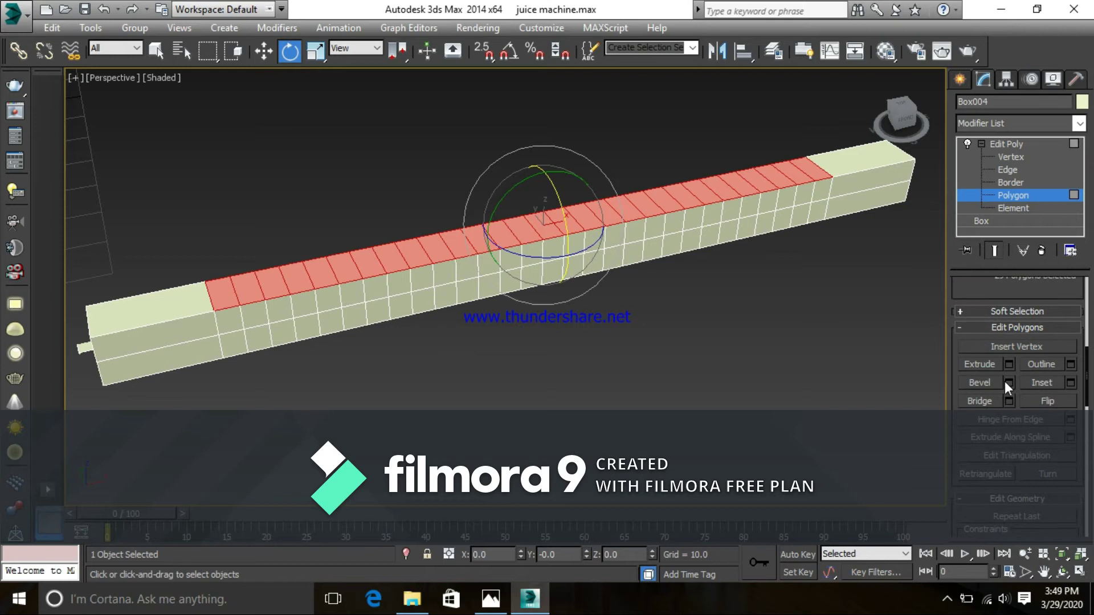
{"action": "left_click", "coordinate": [1010, 383]}
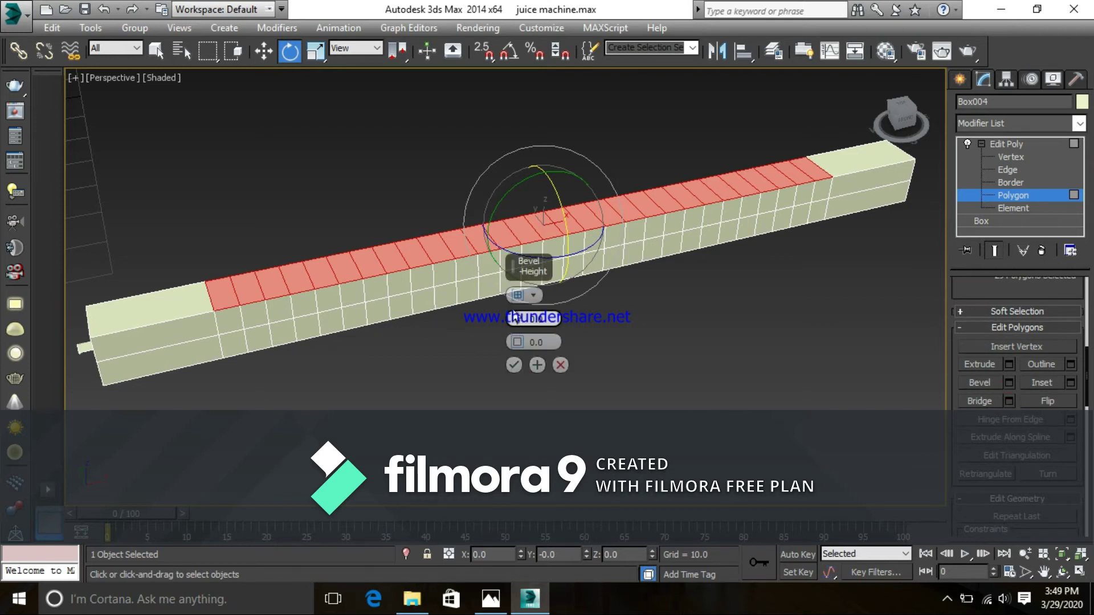
- Try beveling the selected polygons upward as one group with an outline of -1.811, cancelling the outline change
{"action": "left_click_drag", "start_coordinate": [518, 323], "coordinate": [522, 299]}
{"action": "left_click_drag", "start_coordinate": [519, 344], "coordinate": [520, 355]}
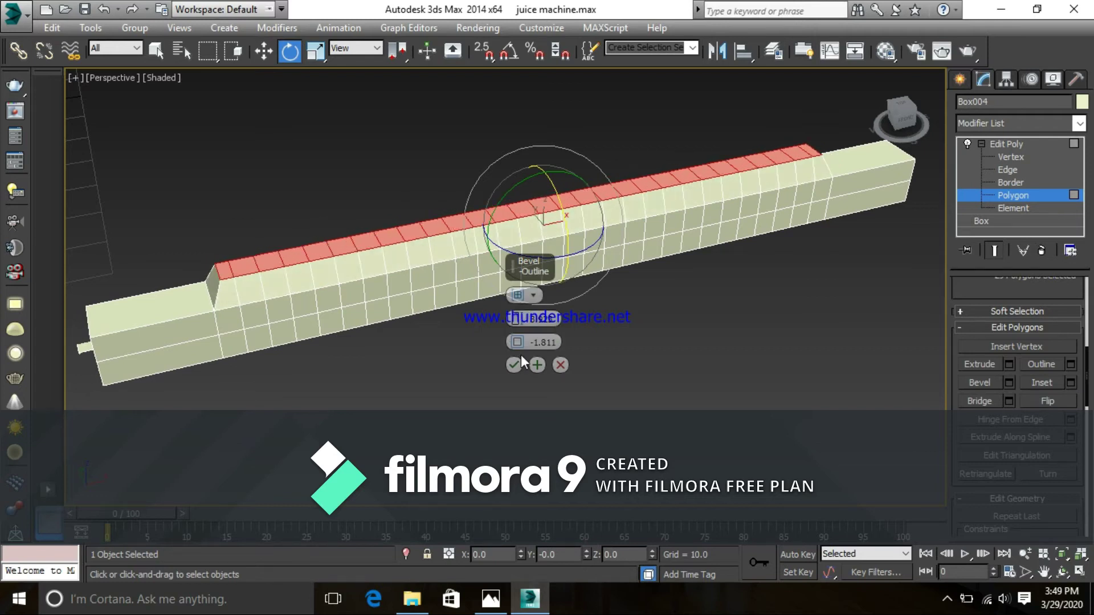
{"action": "right_click", "coordinate": [521, 354]}
- Try a local-normals bevel with an outline of about -1.056 on the selected polygons and undo the bevel settings
{"action": "left_click", "coordinate": [532, 296]}
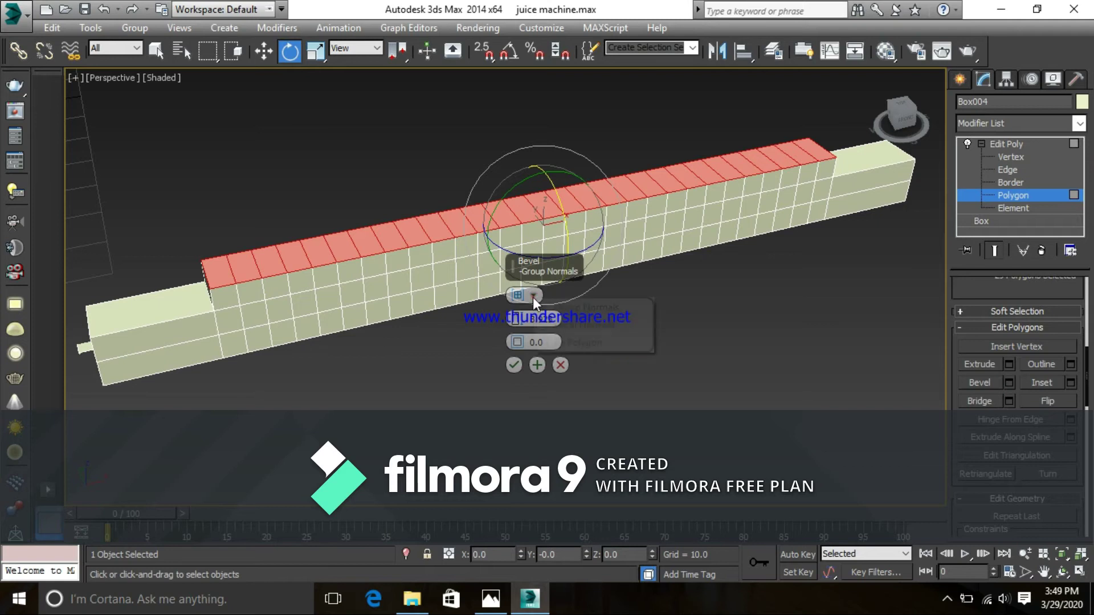
{"action": "left_click", "coordinate": [576, 326]}
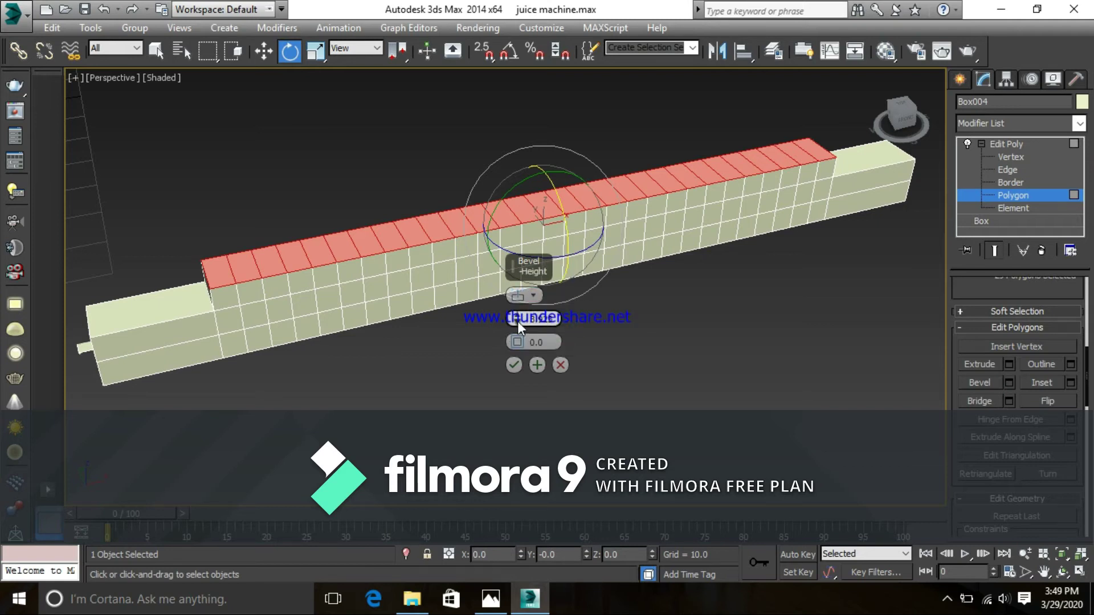
{"action": "mouse_move", "coordinate": [517, 342]}
{"action": "left_mouse_down"}
{"action": "mouse_move", "coordinate": [517, 355]}
{"action": "mouse_move", "coordinate": [517, 325]}
{"action": "mouse_move", "coordinate": [524, 330]}
{"action": "left_mouse_up"}
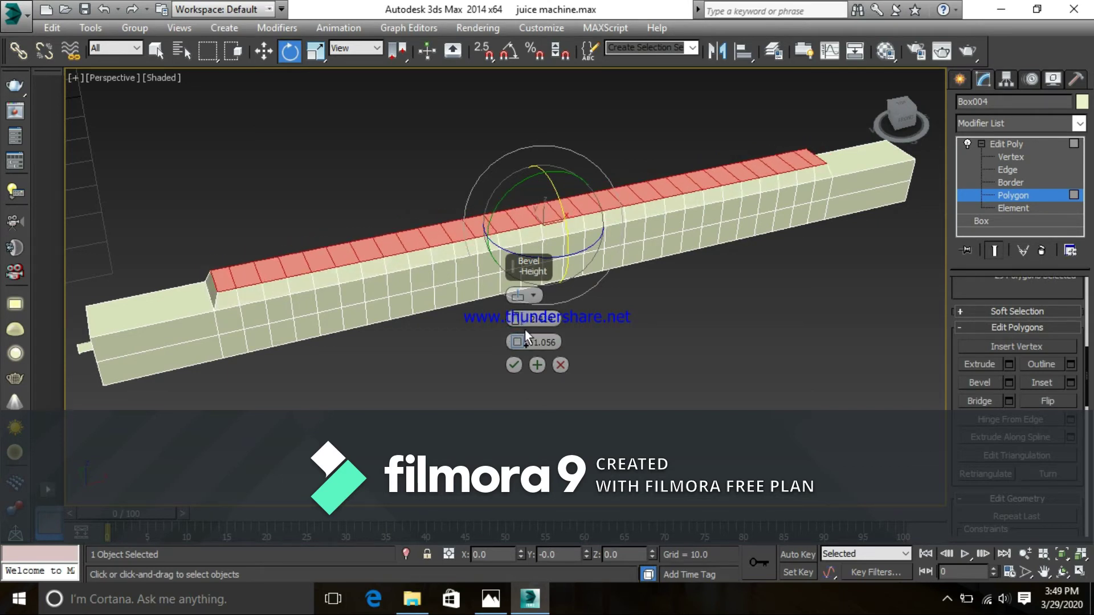
{"action": "key", "text": "ctrl+z"}
{"action": "key", "text": "ctrl+z"}
{"action": "key", "text": "ctrl+z"}
{"action": "key", "text": "ctrl+z"}
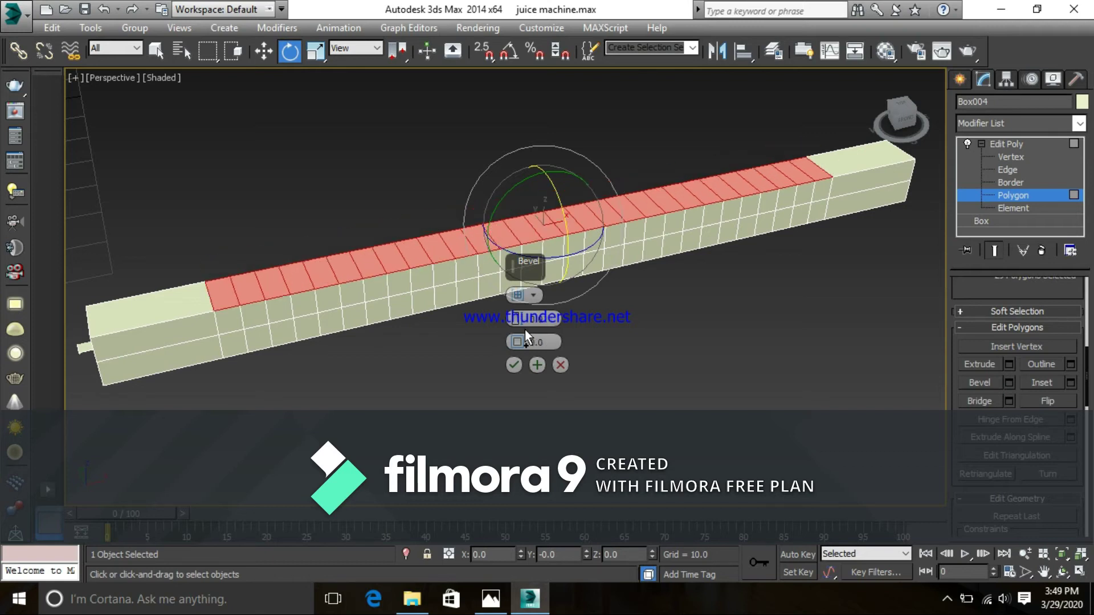
- Bevel the selected polygons upward by polygon with an outline of -1.509 to form a row of tapered teeth, and apply it
{"action": "left_click", "coordinate": [532, 296]}
{"action": "left_click", "coordinate": [573, 342]}
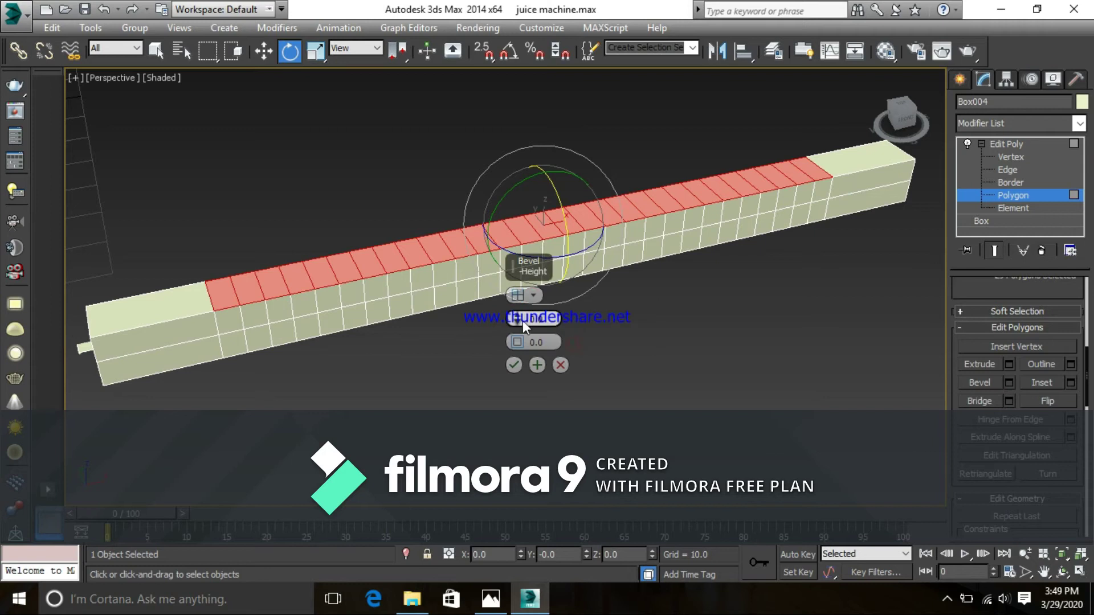
{"action": "left_click_drag", "start_coordinate": [515, 320], "coordinate": [516, 285]}
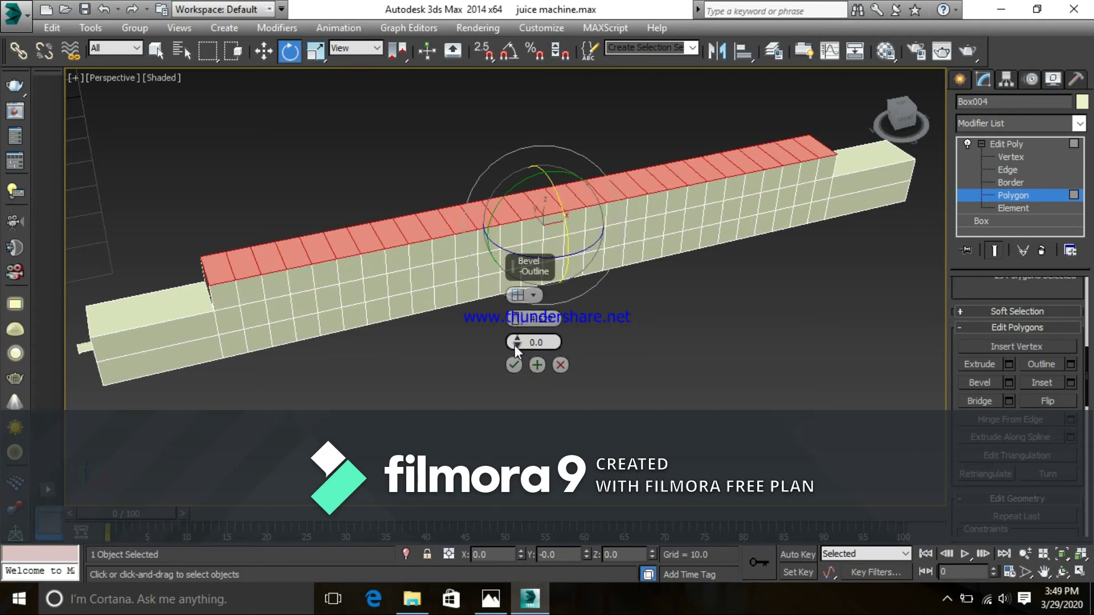
{"action": "left_click_drag", "start_coordinate": [517, 343], "coordinate": [521, 352]}
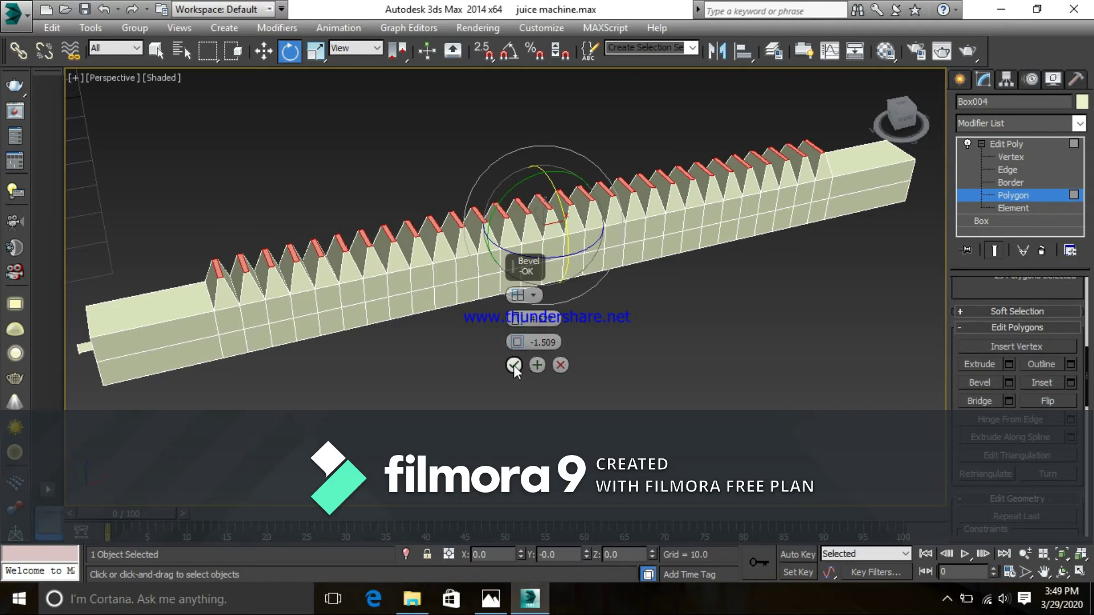
{"action": "middle_click_drag", "start_coordinate": [634, 392], "coordinate": [588, 308], "text": "alt"}
{"action": "left_click", "coordinate": [514, 365]}
- Deselect the polygons and examine the toothed bar from its sides and end
{"action": "left_click", "coordinate": [650, 395]}
{"action": "scroll", "coordinate": [687, 345], "scroll_direction": "down", "scroll_amount": 3}
{"action": "scroll", "coordinate": [588, 308], "scroll_direction": "up", "scroll_amount": 3}
{"action": "scroll", "coordinate": [545, 303], "scroll_direction": "down", "scroll_amount": 2}
{"action": "scroll", "coordinate": [545, 303], "scroll_direction": "up", "scroll_amount": 2}
{"action": "middle_click_drag", "start_coordinate": [332, 321], "coordinate": [435, 294], "text": "alt"}
{"action": "scroll", "coordinate": [542, 370], "scroll_direction": "up", "scroll_amount": 3}
{"action": "scroll", "coordinate": [596, 377], "scroll_direction": "down", "scroll_amount": 5}
{"action": "middle_click_drag", "start_coordinate": [674, 376], "coordinate": [574, 397], "text": "alt"}
{"action": "middle_click_drag", "start_coordinate": [674, 424], "coordinate": [780, 367], "text": "alt"}
{"action": "scroll", "coordinate": [638, 342], "scroll_direction": "up", "scroll_amount": 10}
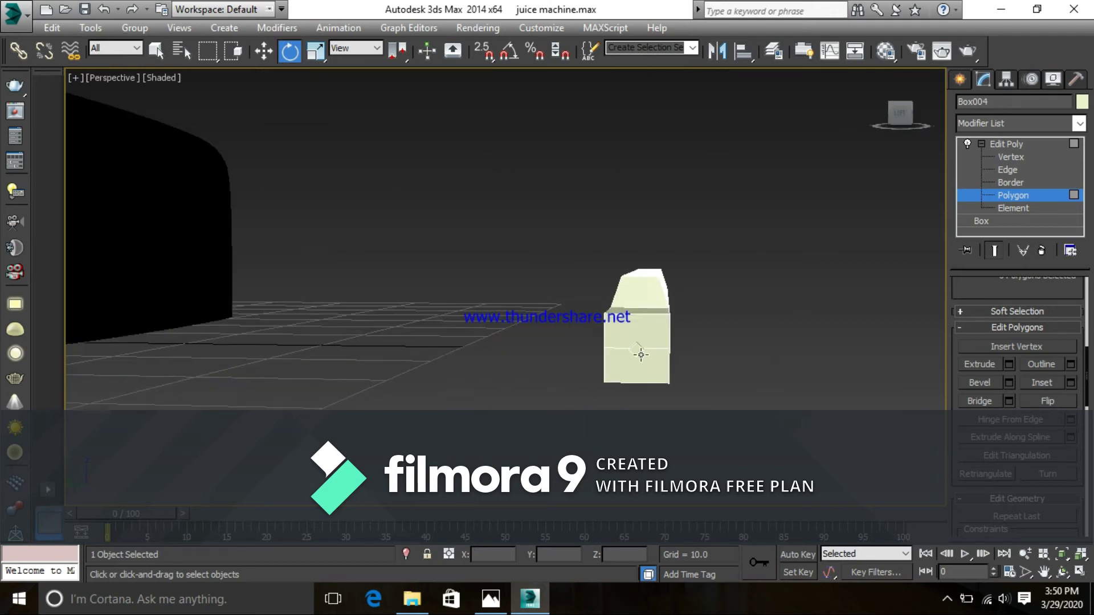
{"action": "scroll", "coordinate": [650, 331], "scroll_direction": "up", "scroll_amount": 2}
{"action": "middle_click_drag", "start_coordinate": [650, 330], "coordinate": [640, 366], "text": "alt"}
{"action": "middle_click_drag", "start_coordinate": [609, 276], "coordinate": [608, 274]}
{"action": "scroll", "coordinate": [615, 274], "scroll_direction": "down", "scroll_amount": 8}
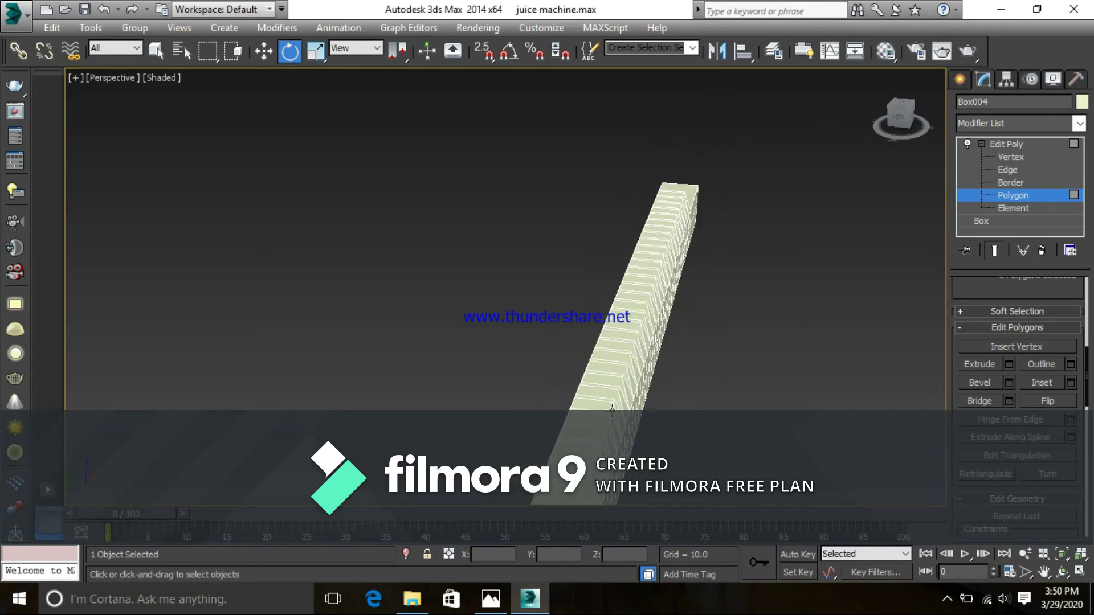
{"action": "scroll", "coordinate": [615, 275], "scroll_direction": "up", "scroll_amount": 3}
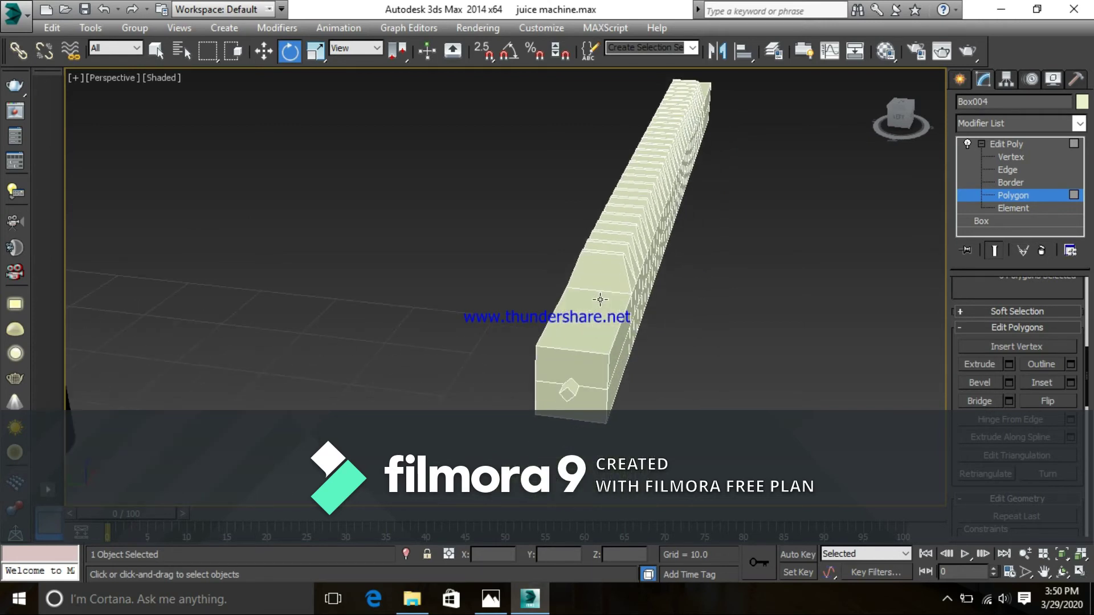
- In Edge mode, select the cross edge at the foot of the first tooth and extend the selection to its edge ring
{"action": "left_click", "coordinate": [1011, 169]}
{"action": "left_click", "coordinate": [594, 290]}
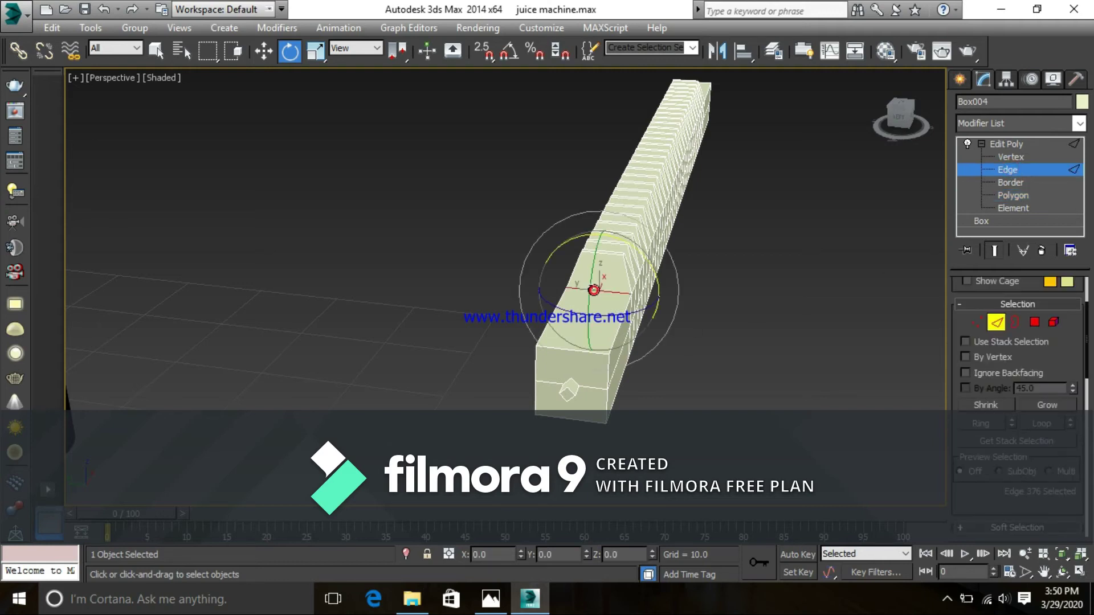
{"action": "double_click", "coordinate": [594, 290]}
{"action": "left_click", "coordinate": [593, 294]}
{"action": "left_click", "coordinate": [593, 293]}
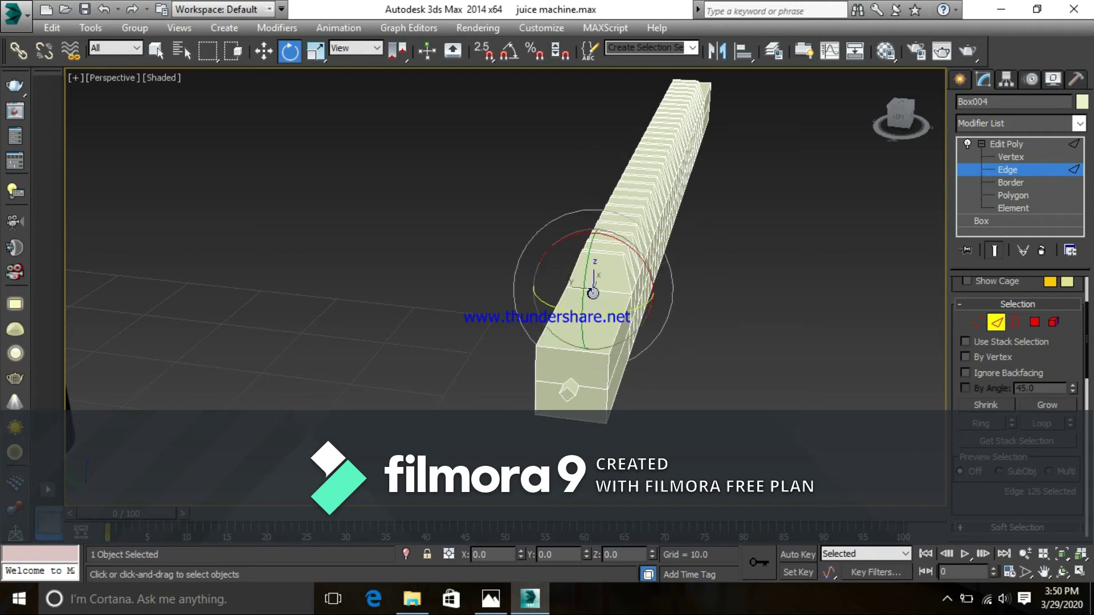
{"action": "left_click", "coordinate": [592, 292]}
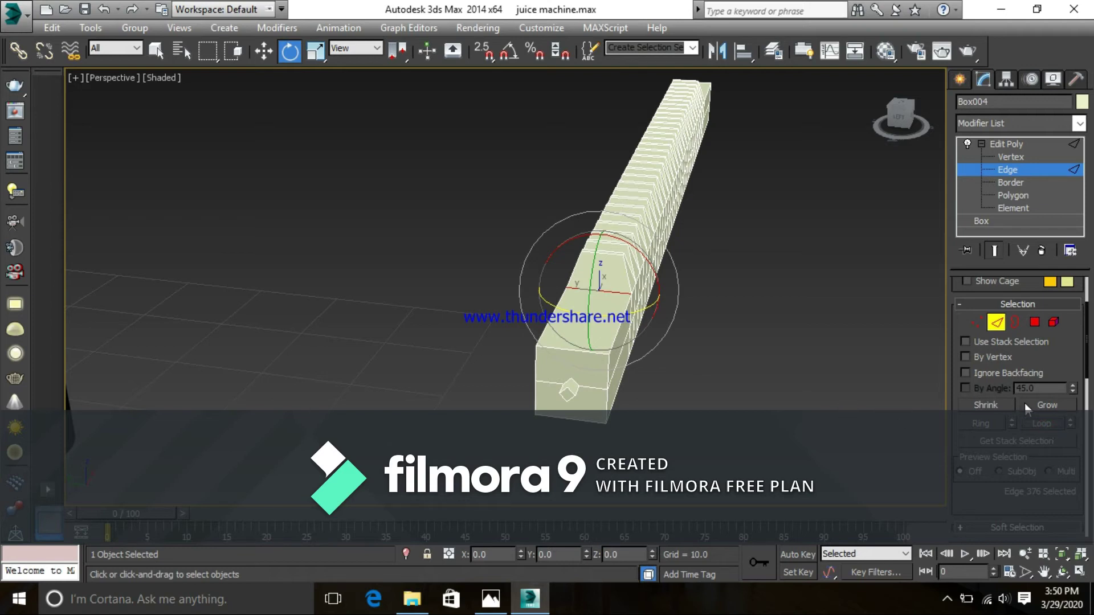
{"action": "left_click", "coordinate": [986, 426]}
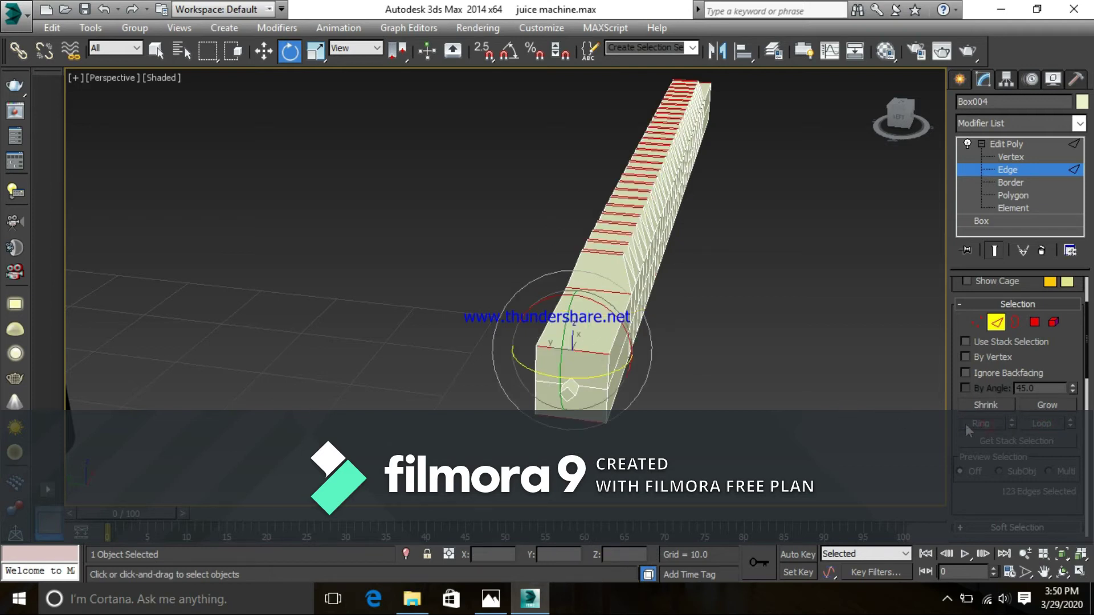
- Inspect the selected edge ring from underneath and from the end of the bar
{"action": "middle_click_drag", "start_coordinate": [762, 410], "coordinate": [648, 421], "text": "alt"}
{"action": "middle_click_drag", "start_coordinate": [763, 354], "coordinate": [723, 378]}
{"action": "scroll", "coordinate": [700, 375], "scroll_direction": "down", "scroll_amount": 5}
{"action": "middle_click_drag", "start_coordinate": [797, 371], "coordinate": [906, 363], "text": "alt"}
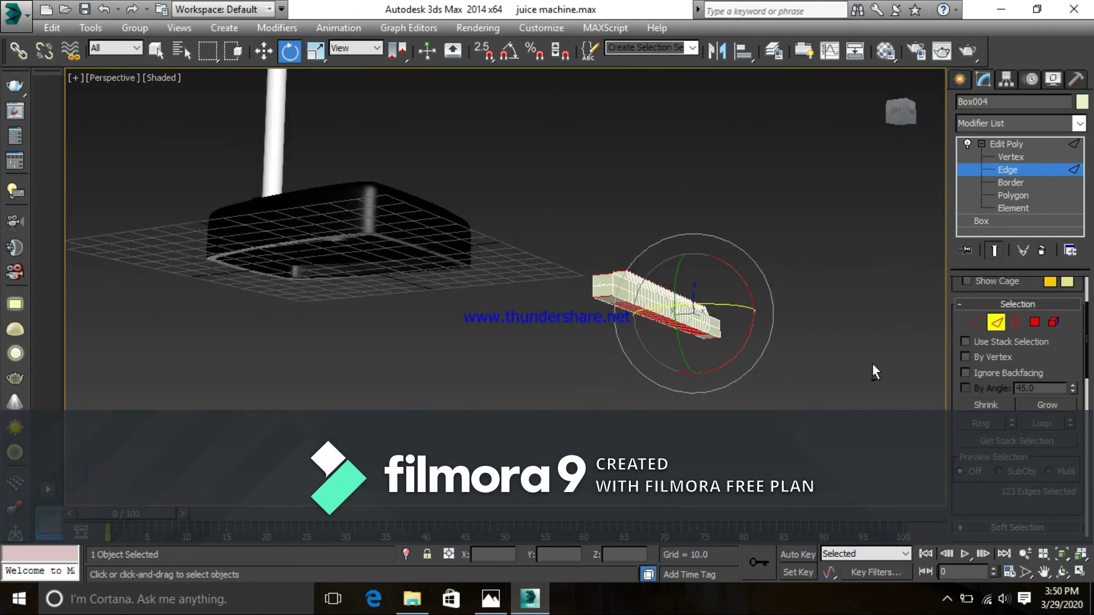
{"action": "scroll", "coordinate": [634, 292], "scroll_direction": "up", "scroll_amount": 5}
{"action": "middle_click_drag", "start_coordinate": [579, 264], "coordinate": [591, 281], "text": "alt"}
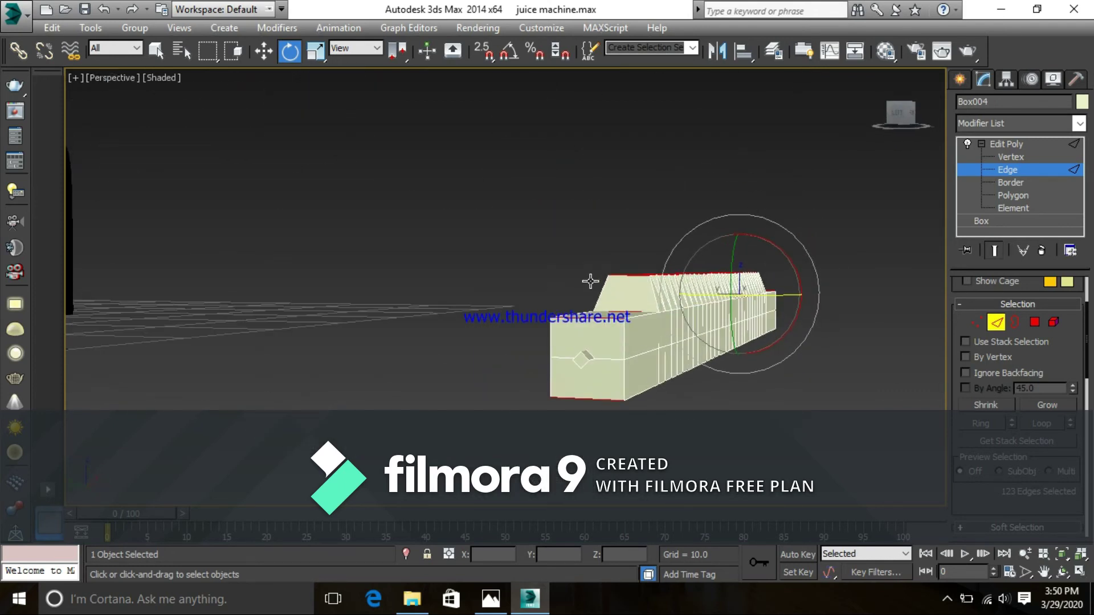
- Start connecting the selected edge ring with 2 segments, spread them apart with the pinch, and set the slide to 6
{"action": "middle_click_drag", "start_coordinate": [616, 354], "coordinate": [652, 355], "text": "alt"}
{"action": "right_click", "coordinate": [652, 354]}
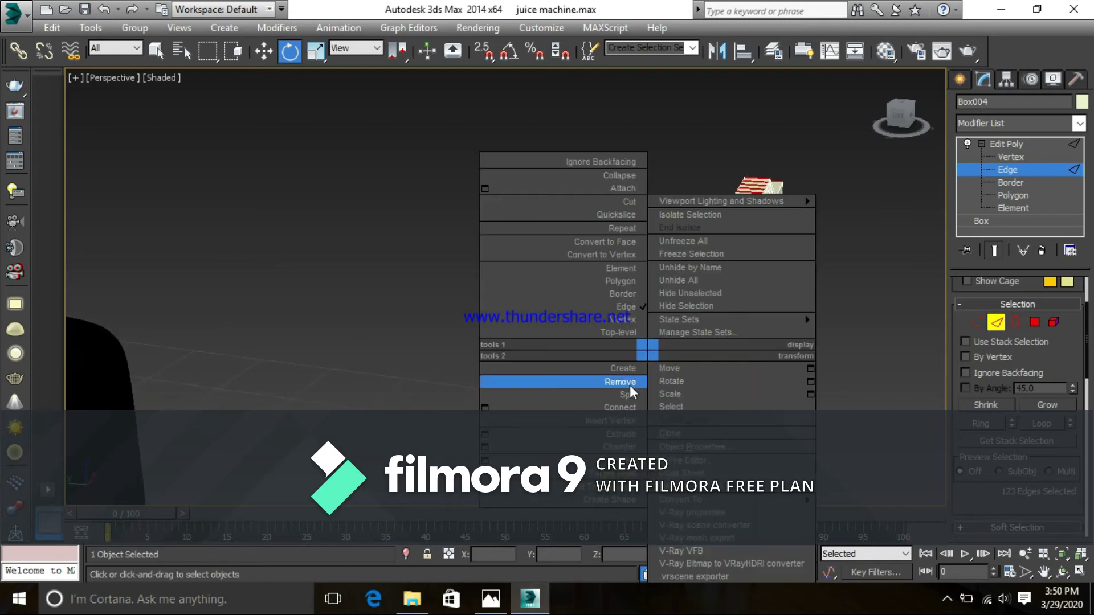
{"action": "left_click", "coordinate": [485, 407]}
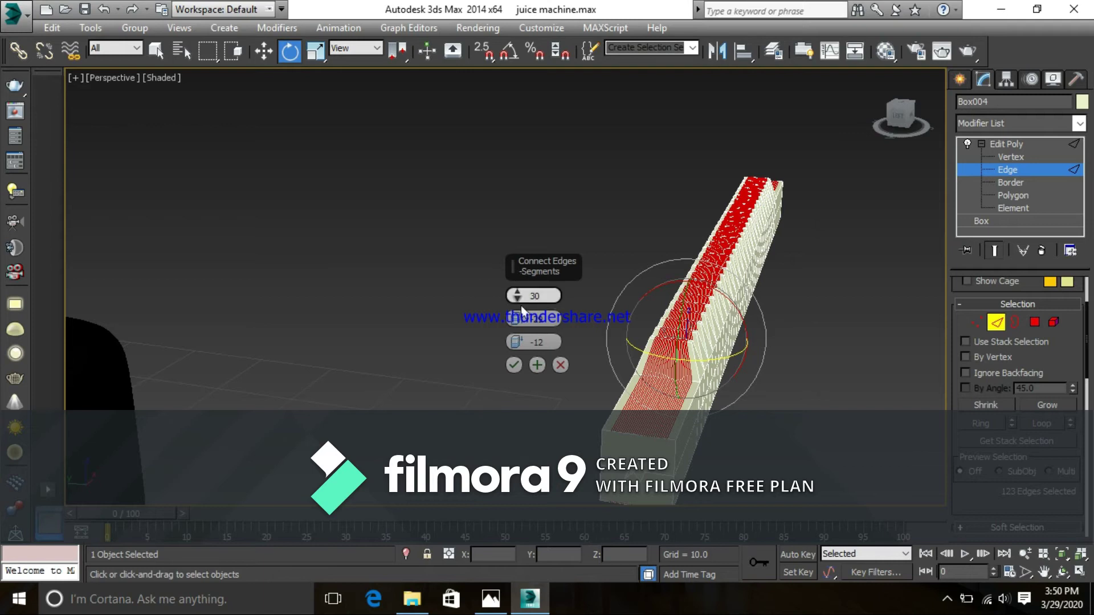
{"action": "left_click_drag", "start_coordinate": [544, 296], "coordinate": [513, 299]}
{"action": "left_click", "coordinate": [518, 346]}
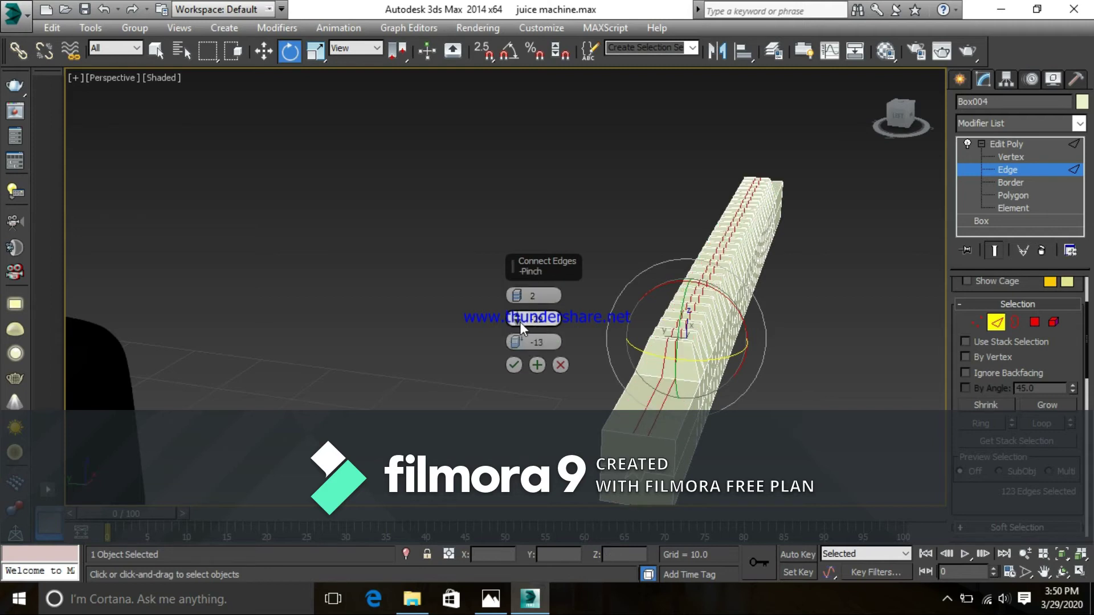
{"action": "left_click_drag", "start_coordinate": [517, 320], "coordinate": [516, 57]}
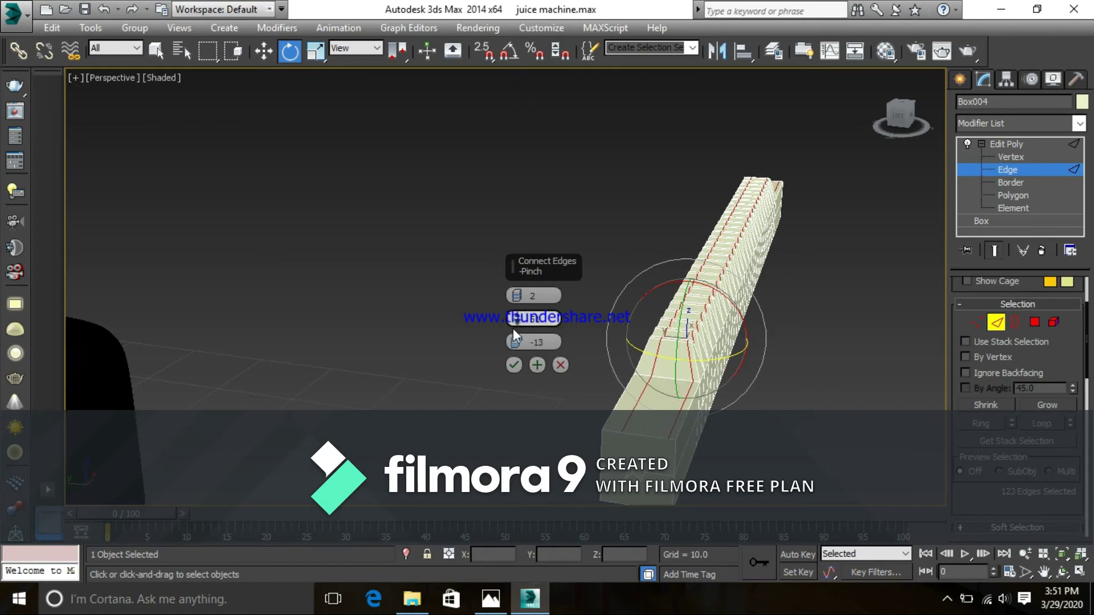
{"action": "left_click_drag", "start_coordinate": [518, 346], "coordinate": [498, 305]}
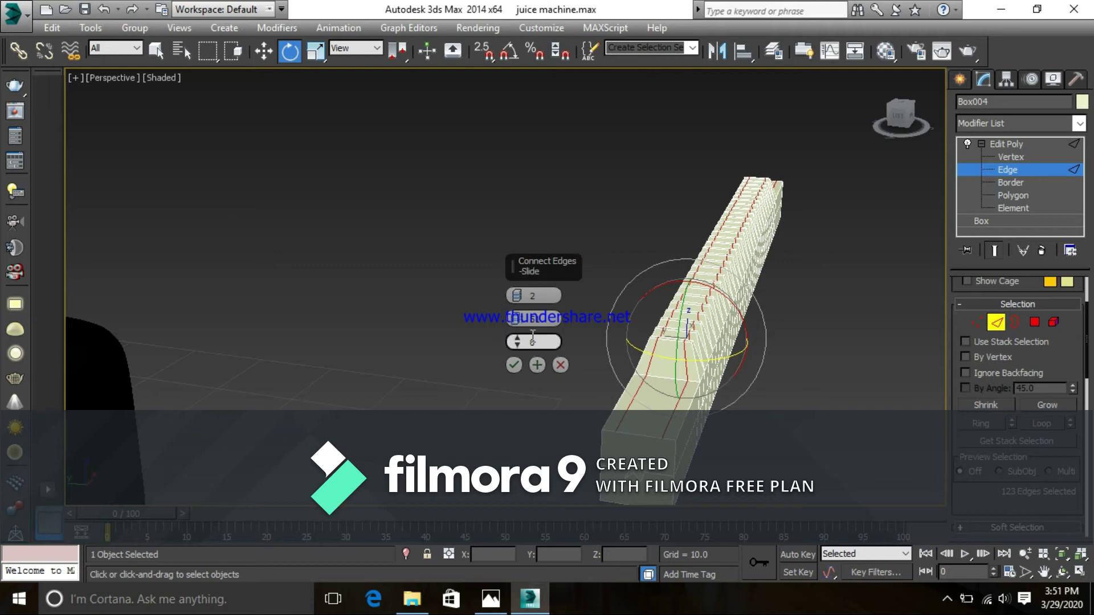
- Set the edge connection to 3 segments with a slide of 0, fine-tune the pinch, and apply it
{"action": "left_click", "coordinate": [517, 292]}
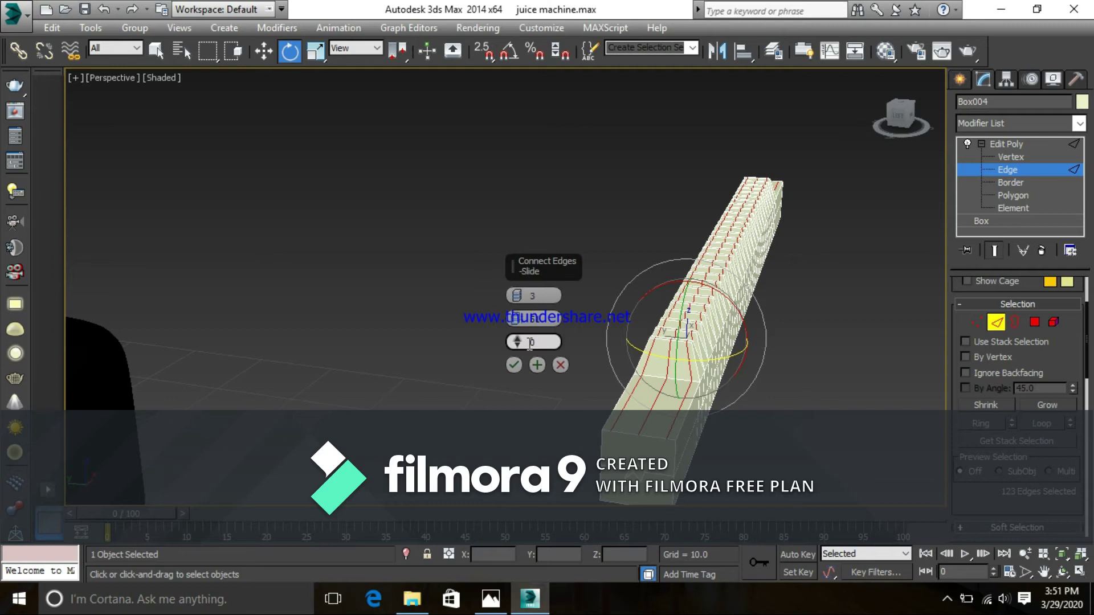
{"action": "left_click_drag", "start_coordinate": [518, 321], "coordinate": [511, 273]}
{"action": "left_click", "coordinate": [516, 315]}
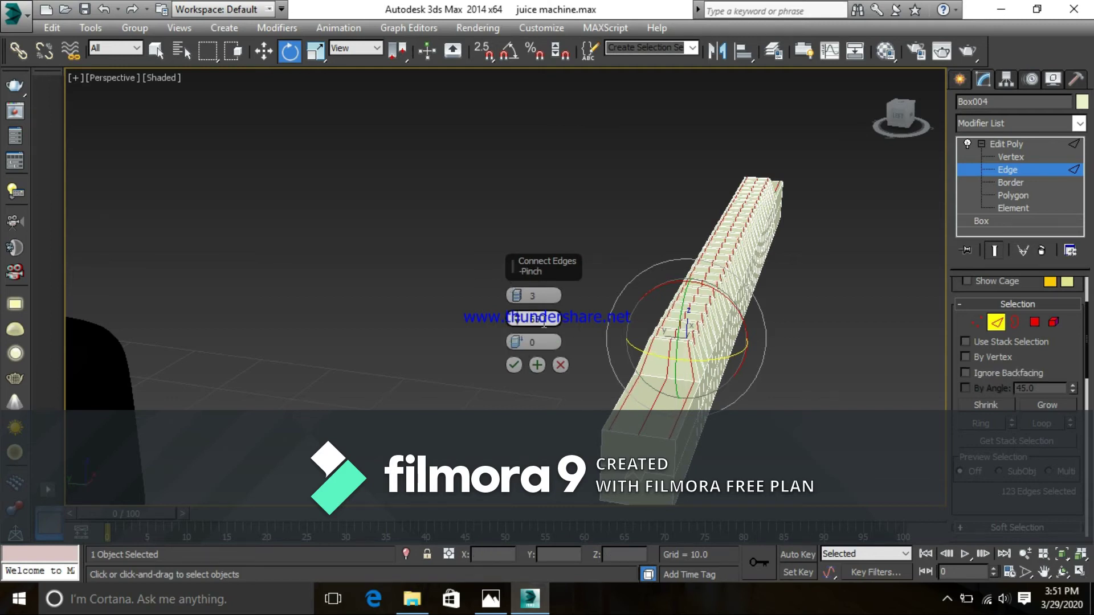
{"action": "left_click", "coordinate": [517, 315]}
{"action": "middle_click_drag", "start_coordinate": [644, 388], "coordinate": [650, 392], "text": "alt"}
{"action": "middle_click_drag", "start_coordinate": [672, 446], "coordinate": [619, 388], "text": "alt"}
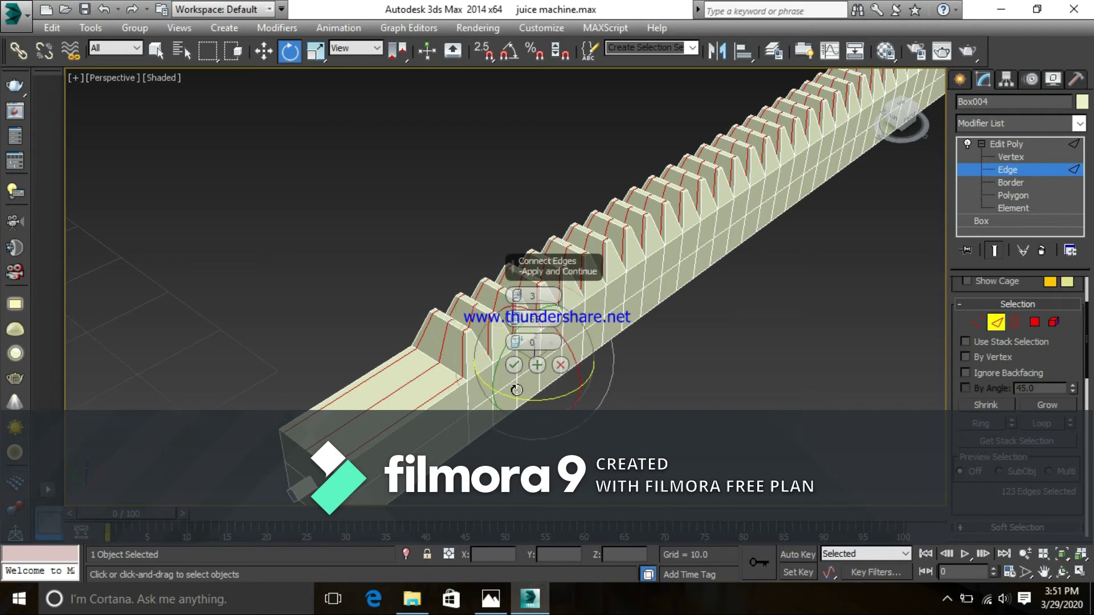
{"action": "left_click", "coordinate": [514, 365]}
- Examine the lengthwise connected edges on the toothed bar and clear the edge selection
{"action": "middle_click_drag", "start_coordinate": [516, 368], "coordinate": [559, 384], "text": "alt"}
{"action": "scroll", "coordinate": [531, 279], "scroll_direction": "down", "scroll_amount": 5}
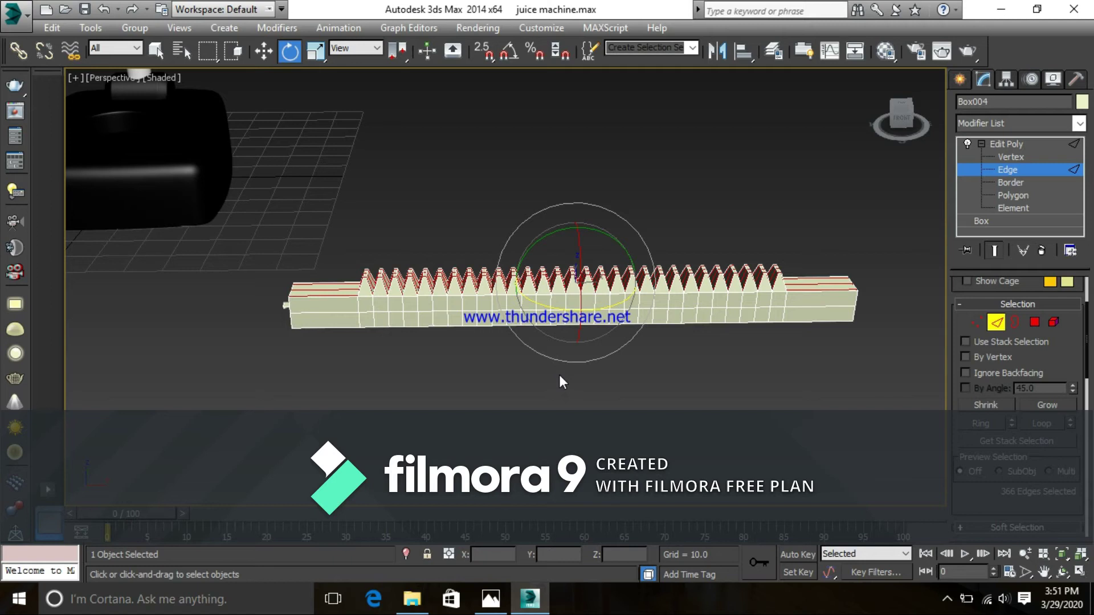
{"action": "mouse_move", "coordinate": [559, 389]}
{"action": "middle_mouse_down", "text": "alt"}
{"action": "mouse_move", "coordinate": [661, 312]}
{"action": "mouse_move", "coordinate": [648, 199]}
{"action": "mouse_move", "coordinate": [658, 246]}
{"action": "mouse_move", "coordinate": [788, 333]}
{"action": "mouse_move", "coordinate": [801, 329]}
{"action": "mouse_move", "coordinate": [706, 357]}
{"action": "mouse_move", "coordinate": [695, 391]}
{"action": "mouse_move", "coordinate": [656, 378]}
{"action": "mouse_move", "coordinate": [559, 386]}
{"action": "middle_mouse_up", "text": "alt"}
{"action": "scroll", "coordinate": [473, 302], "scroll_direction": "up", "scroll_amount": 4}
{"action": "scroll", "coordinate": [473, 302], "scroll_direction": "down", "scroll_amount": 4}
{"action": "scroll", "coordinate": [473, 302], "scroll_direction": "up", "scroll_amount": 4}
{"action": "middle_click_drag", "start_coordinate": [473, 340], "coordinate": [459, 310], "text": "alt"}
{"action": "left_click", "coordinate": [464, 230]}
{"action": "middle_click_drag", "start_coordinate": [464, 225], "coordinate": [242, 318], "text": "alt"}
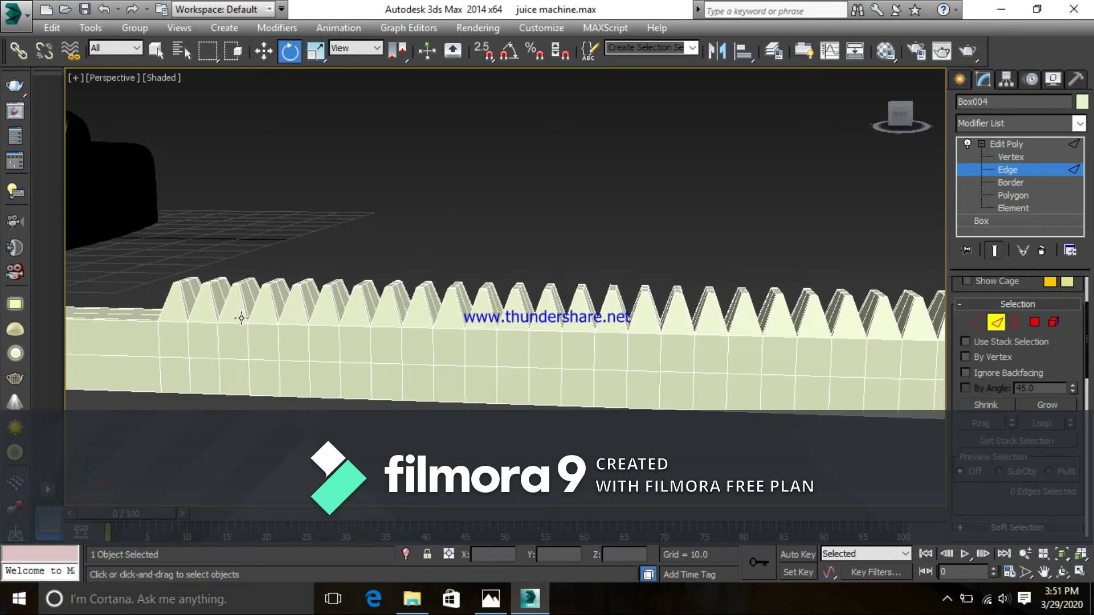
{"action": "left_click", "coordinate": [243, 300]}
{"action": "key", "text": "alt+r"}
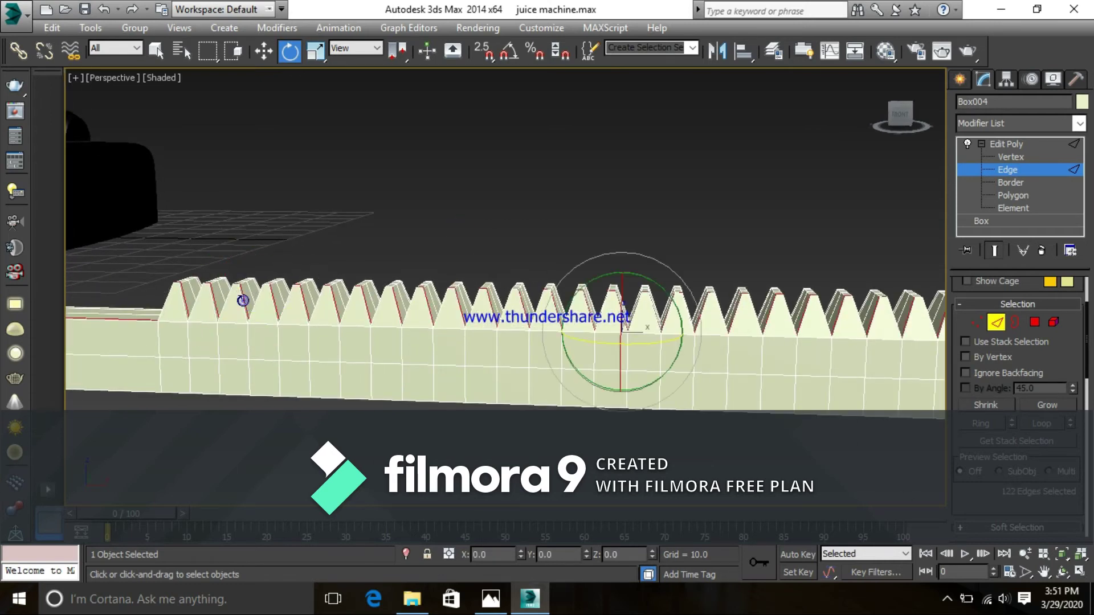
{"action": "left_click", "coordinate": [298, 214]}
{"action": "left_click", "coordinate": [241, 301]}
{"action": "key", "text": "alt+r"}
{"action": "left_click", "coordinate": [306, 203]}
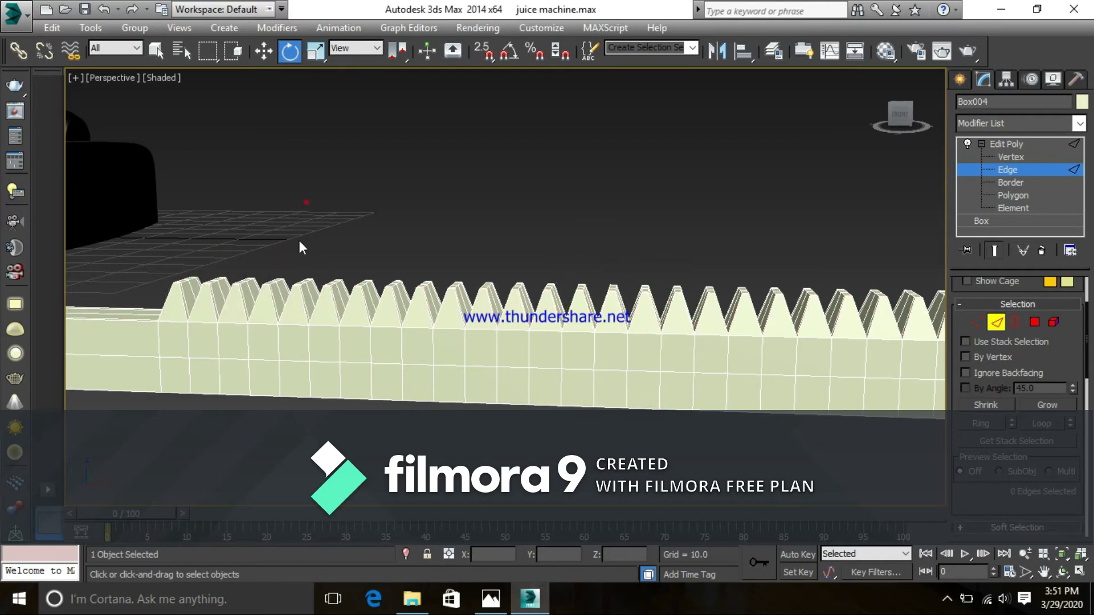
- Select a slanted front edge of the third tooth and extend the selection to its edge ring
{"action": "left_click", "coordinate": [244, 305]}
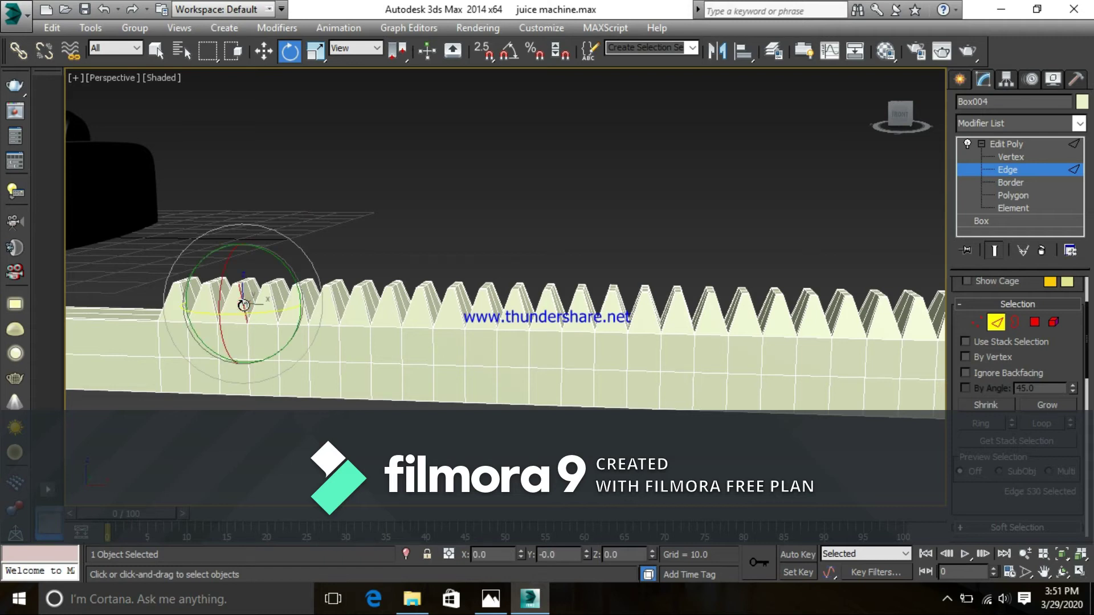
{"action": "left_click", "coordinate": [986, 426]}
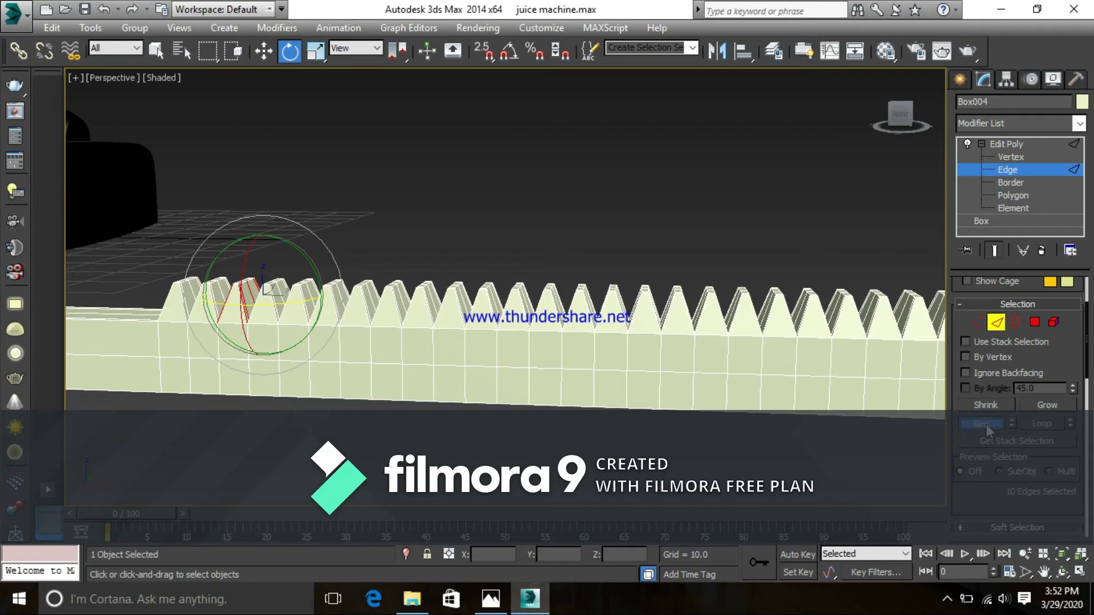
{"action": "middle_click_drag", "start_coordinate": [573, 398], "coordinate": [566, 399]}
{"action": "scroll", "coordinate": [560, 395], "scroll_direction": "down", "scroll_amount": 1}
{"action": "scroll", "coordinate": [375, 365], "scroll_direction": "up", "scroll_amount": 1}
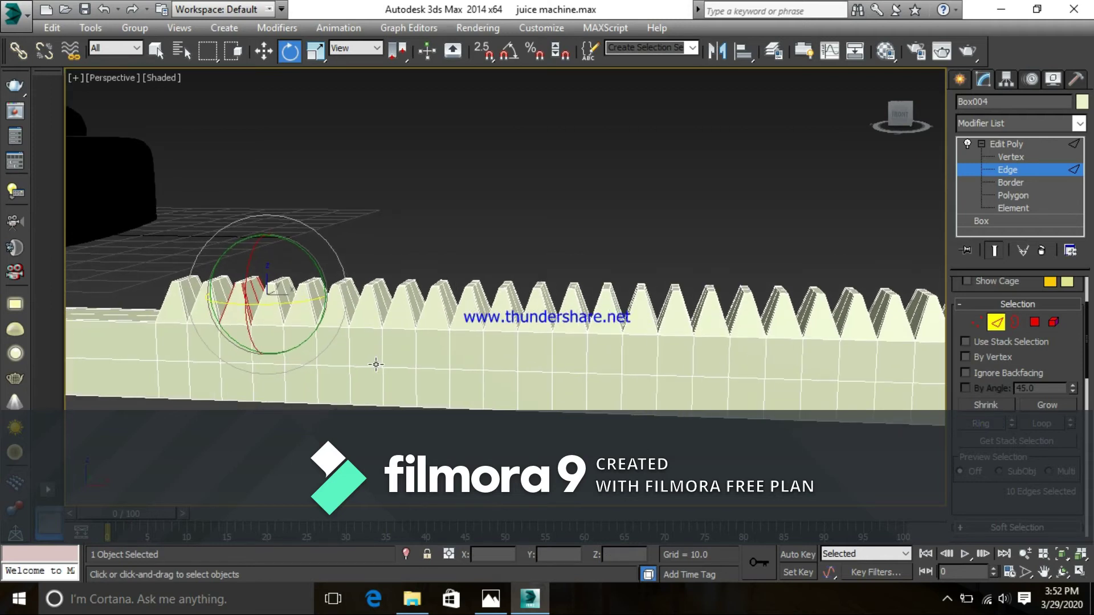
- Add the slanted front edges on the flanks of the other teeth along the bar to the edge selection
{"action": "left_click", "coordinate": [182, 301], "text": "ctrl"}
{"action": "left_click", "coordinate": [212, 301], "text": "ctrl"}
{"action": "left_click", "coordinate": [344, 309], "text": "ctrl"}
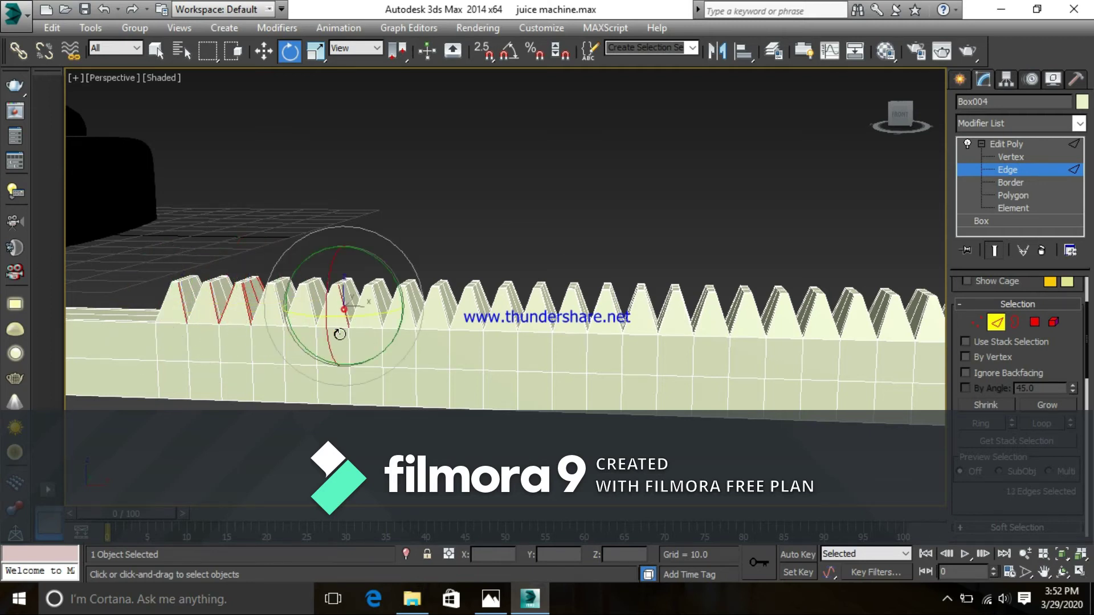
{"action": "left_click", "coordinate": [311, 305], "text": "ctrl"}
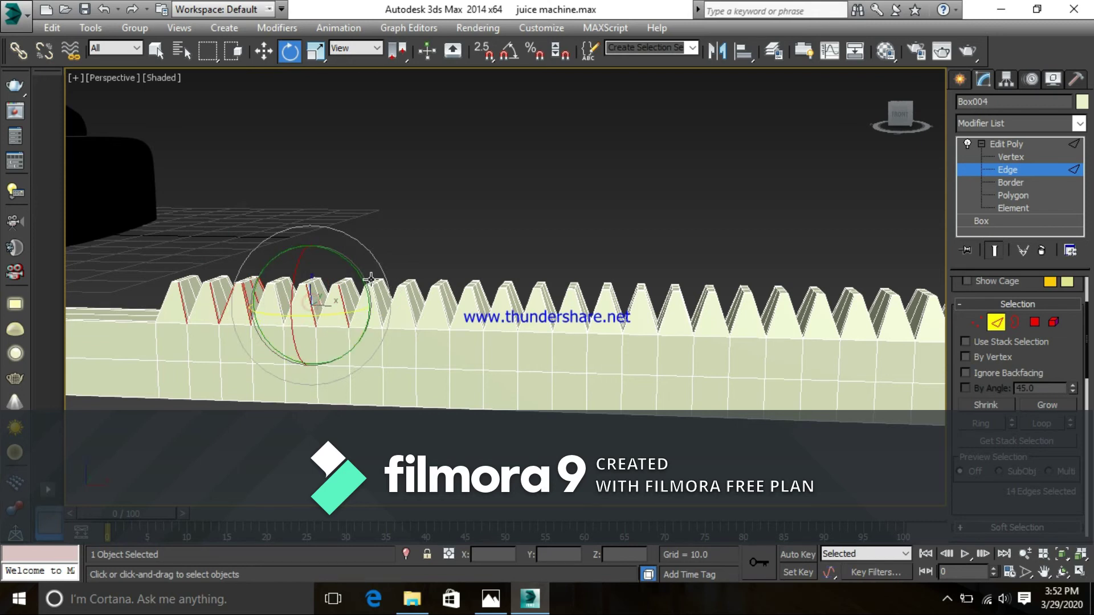
{"action": "left_click", "coordinate": [377, 308], "text": "ctrl"}
{"action": "left_click", "coordinate": [407, 309], "text": "ctrl"}
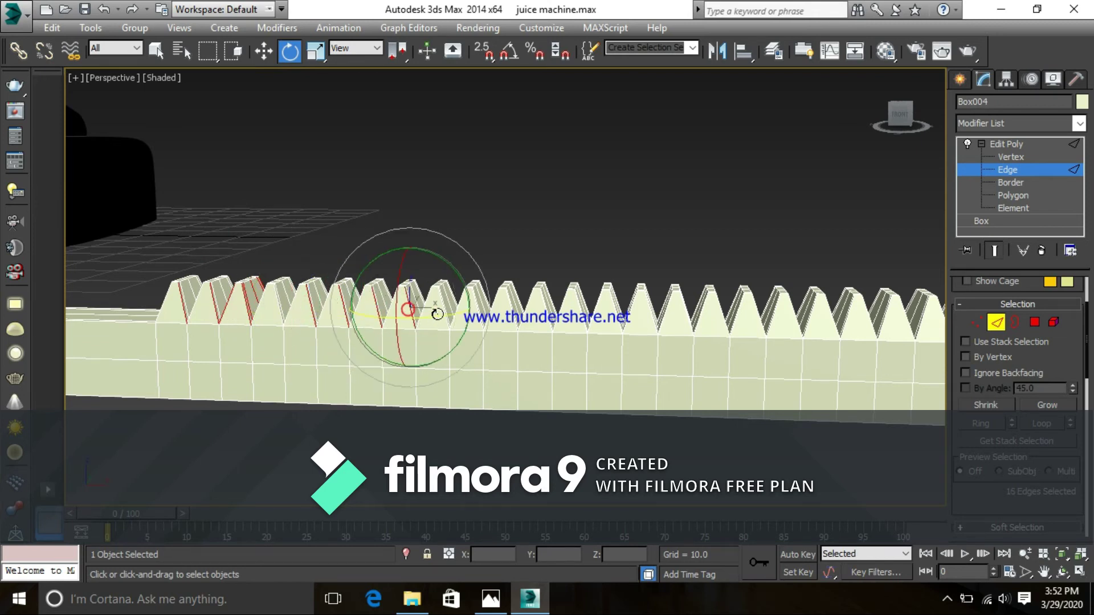
{"action": "left_click", "coordinate": [482, 312], "text": "ctrl"}
{"action": "left_click", "coordinate": [515, 312], "text": "ctrl"}
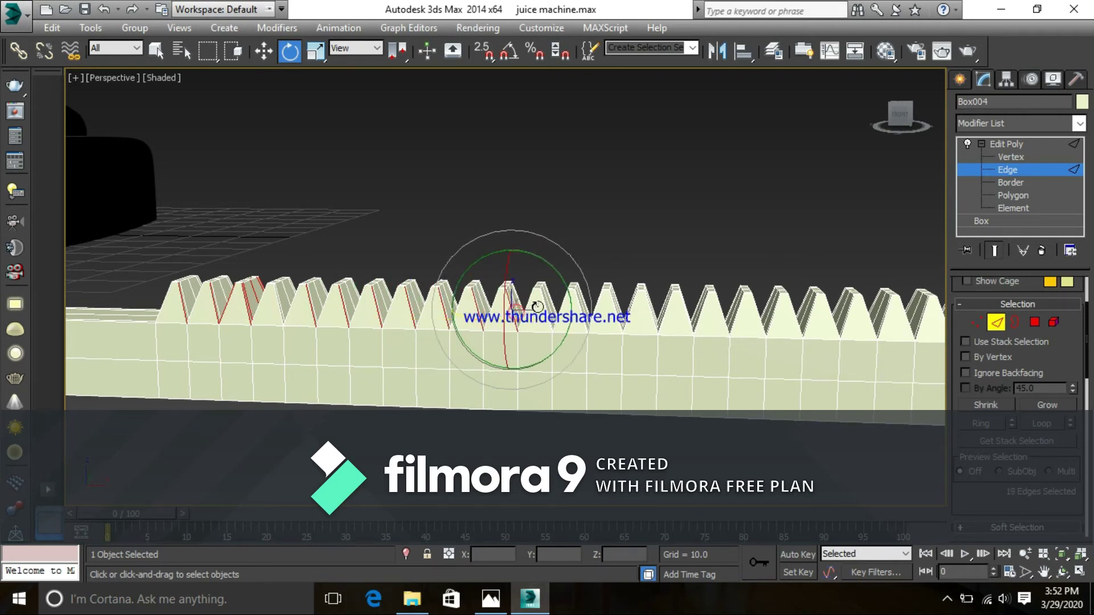
{"action": "left_click", "coordinate": [548, 308], "text": "ctrl"}
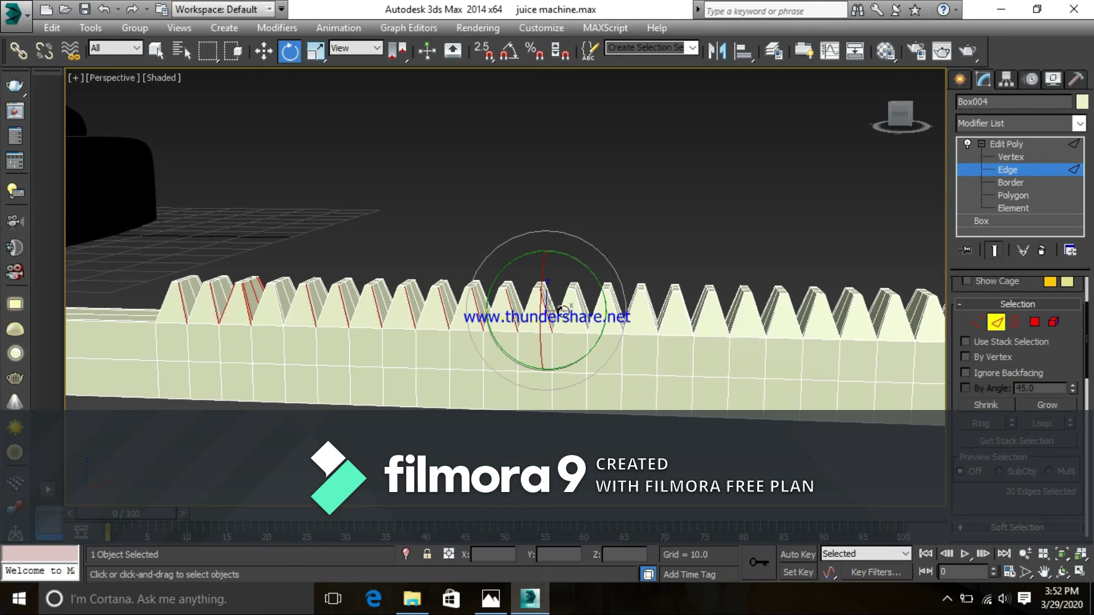
{"action": "left_click", "coordinate": [562, 310], "text": "ctrl"}
{"action": "left_click", "coordinate": [595, 311], "text": "ctrl"}
{"action": "left_click", "coordinate": [615, 308], "text": "ctrl"}
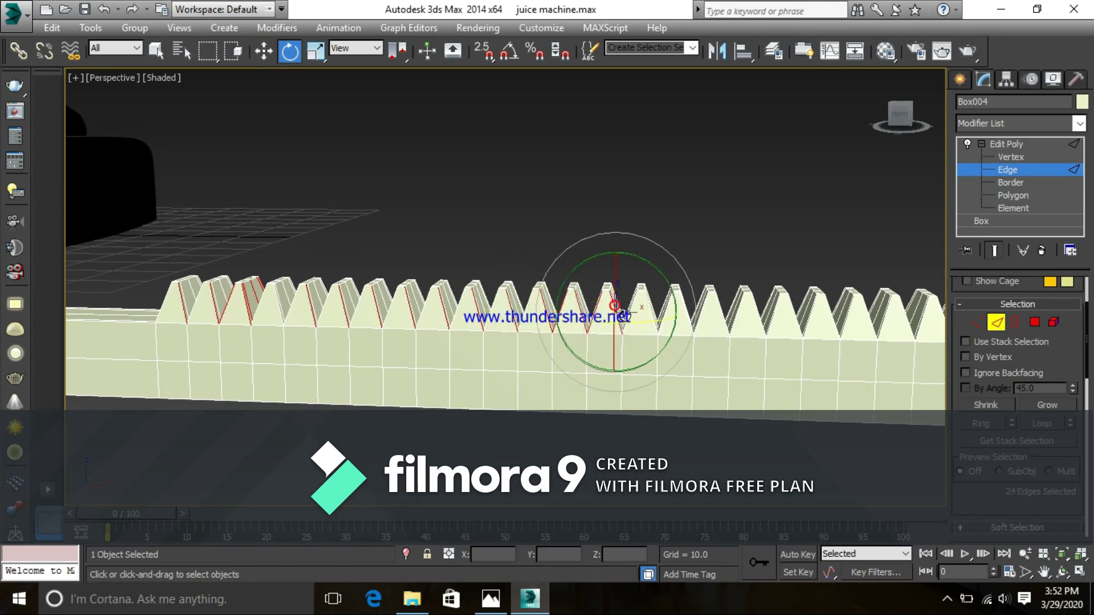
{"action": "left_click", "coordinate": [650, 311], "text": "ctrl"}
{"action": "left_click", "coordinate": [661, 311], "text": "ctrl"}
{"action": "left_click", "coordinate": [673, 309], "text": "ctrl"}
{"action": "left_click", "coordinate": [687, 311], "text": "ctrl"}
{"action": "left_click", "coordinate": [700, 308], "text": "ctrl"}
{"action": "left_click", "coordinate": [741, 313], "text": "ctrl"}
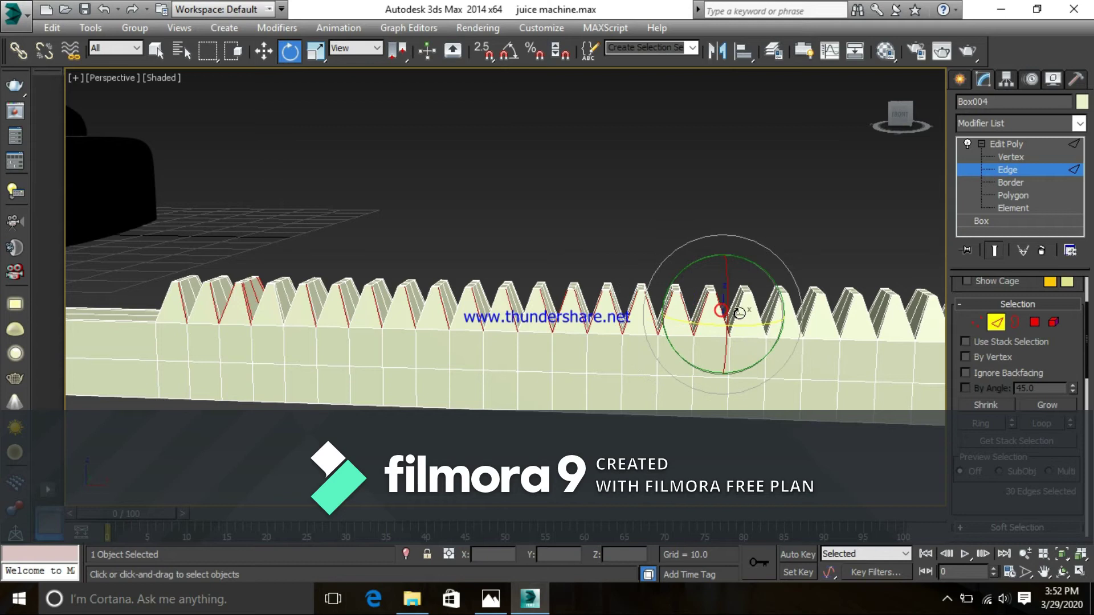
{"action": "left_click", "coordinate": [770, 319], "text": "ctrl"}
{"action": "left_click", "coordinate": [778, 318], "text": "ctrl"}
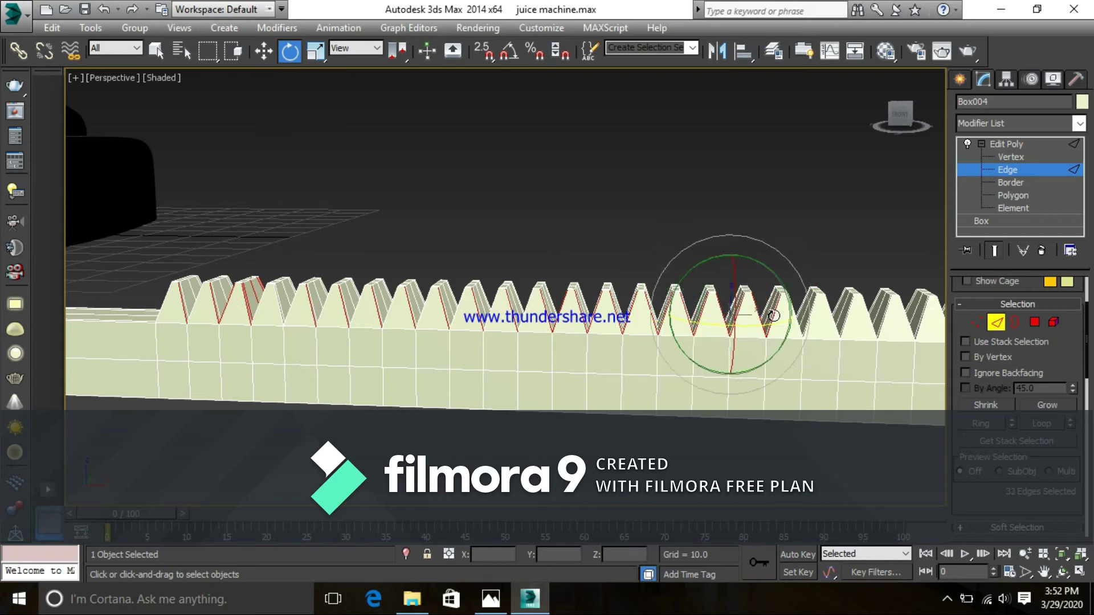
{"action": "left_click", "coordinate": [803, 315], "text": "ctrl"}
{"action": "left_click", "coordinate": [821, 317], "text": "ctrl"}
{"action": "left_click", "coordinate": [836, 327], "text": "ctrl"}
{"action": "left_click", "coordinate": [844, 316], "text": "ctrl"}
{"action": "left_click", "coordinate": [869, 314], "text": "ctrl"}
{"action": "left_click", "coordinate": [885, 319], "text": "ctrl"}
{"action": "left_click", "coordinate": [907, 315], "text": "ctrl"}
- Add the slanted front edges of the remaining teeth near the far end and extend the whole selection to its edge rings
{"action": "middle_click_drag", "start_coordinate": [759, 378], "coordinate": [750, 411]}
{"action": "scroll", "coordinate": [635, 456], "scroll_direction": "down", "scroll_amount": 3}
{"action": "scroll", "coordinate": [757, 386], "scroll_direction": "up", "scroll_amount": 2}
{"action": "scroll", "coordinate": [822, 397], "scroll_direction": "down", "scroll_amount": 1}
{"action": "middle_click_drag", "start_coordinate": [823, 399], "coordinate": [702, 375], "text": "alt"}
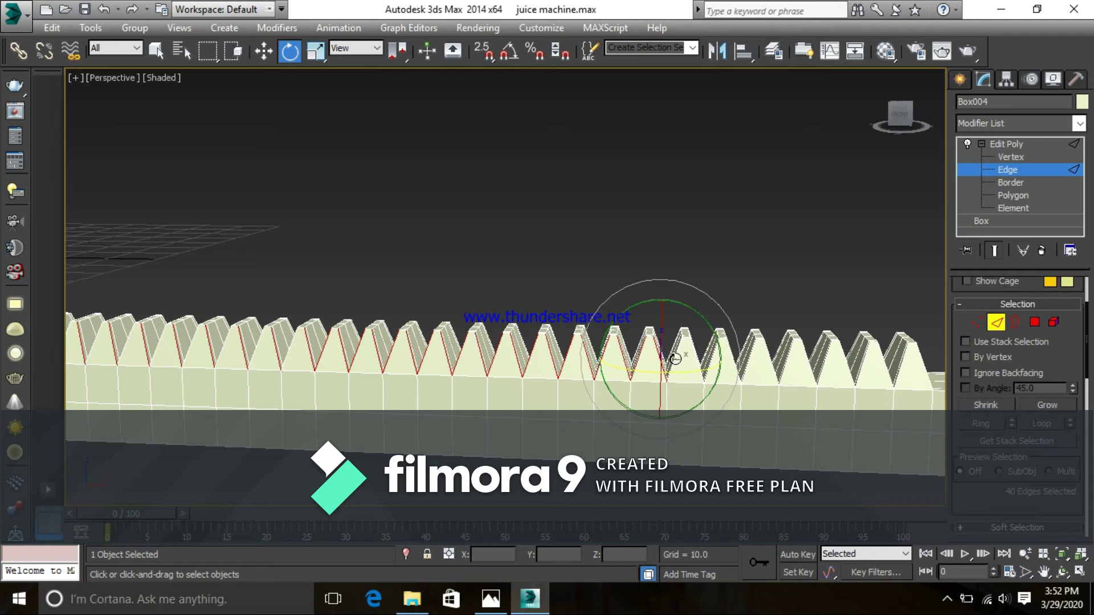
{"action": "left_click", "coordinate": [698, 359], "text": "ctrl"}
{"action": "left_click", "coordinate": [710, 358], "text": "ctrl"}
{"action": "left_click", "coordinate": [738, 360], "text": "ctrl"}
{"action": "left_click", "coordinate": [751, 360], "text": "ctrl"}
{"action": "left_click", "coordinate": [774, 359], "text": "ctrl"}
{"action": "left_click", "coordinate": [793, 359], "text": "ctrl"}
{"action": "left_click", "coordinate": [818, 365], "text": "ctrl"}
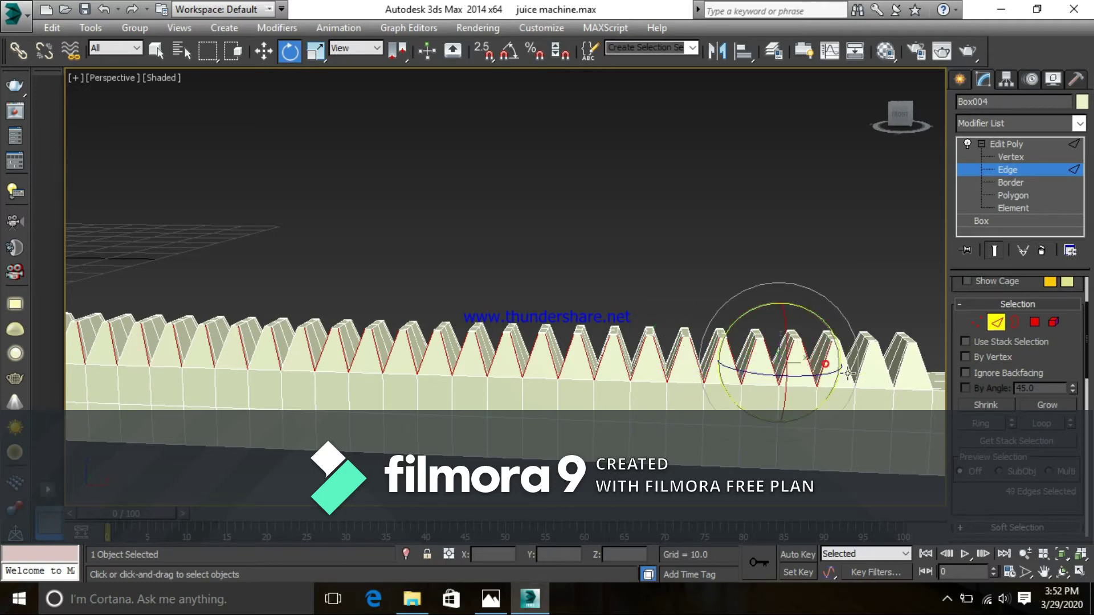
{"action": "left_click", "coordinate": [842, 361], "text": "ctrl"}
{"action": "left_click", "coordinate": [864, 364], "text": "ctrl"}
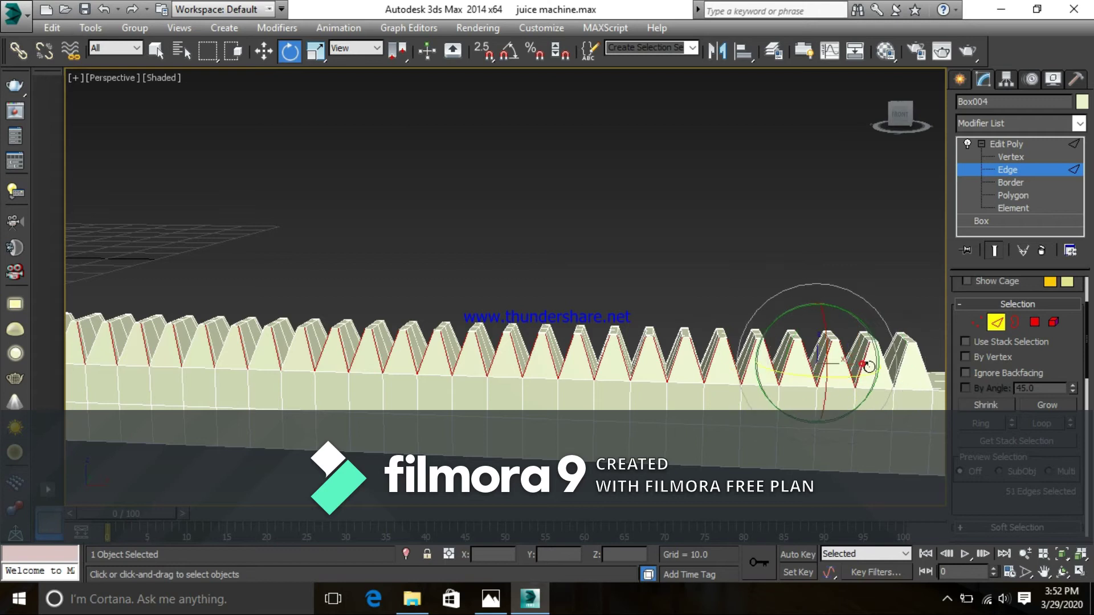
{"action": "left_click", "coordinate": [882, 365], "text": "ctrl"}
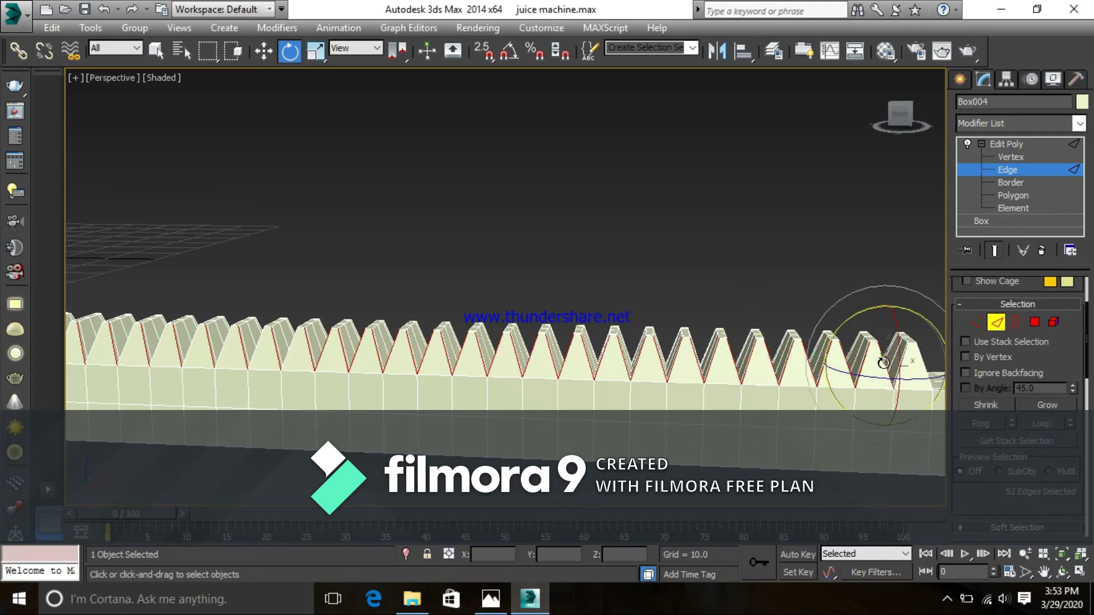
{"action": "left_click", "coordinate": [905, 369], "text": "ctrl"}
{"action": "left_click", "coordinate": [922, 362], "text": "ctrl"}
{"action": "left_click", "coordinate": [981, 424]}
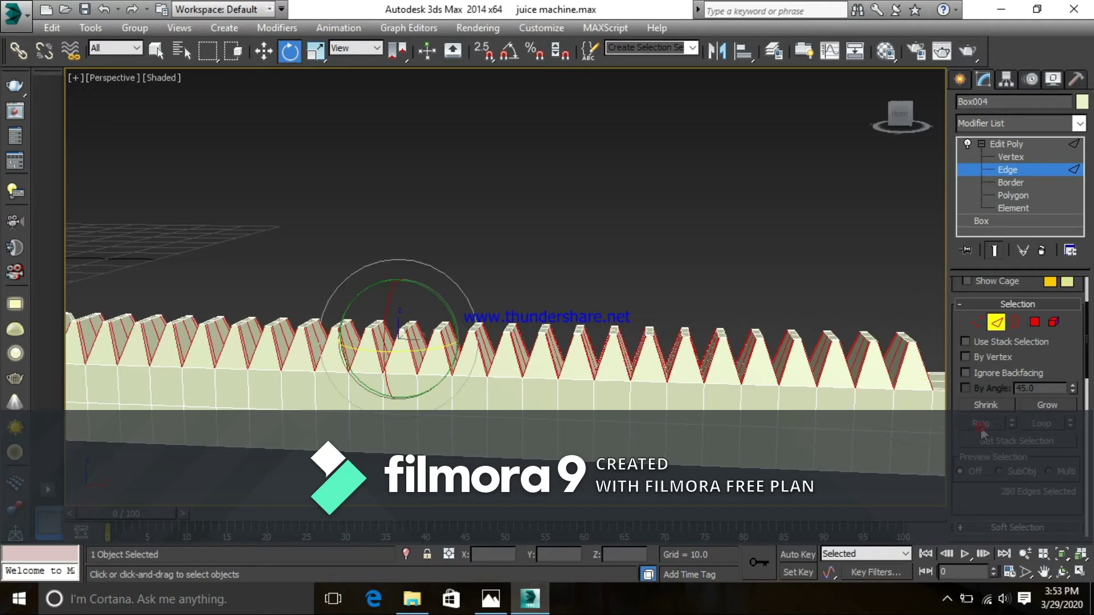
- Connect the selected tooth flank edges with 3 segments and a slide of 0, and apply it
{"action": "middle_click_drag", "start_coordinate": [323, 359], "coordinate": [98, 369], "text": "alt"}
{"action": "middle_click_drag", "start_coordinate": [295, 415], "coordinate": [353, 408], "text": "alt"}
{"action": "scroll", "coordinate": [294, 435], "scroll_direction": "down", "scroll_amount": 3}
{"action": "scroll", "coordinate": [353, 408], "scroll_direction": "up", "scroll_amount": 3}
{"action": "middle_click_drag", "start_coordinate": [230, 390], "coordinate": [264, 390]}
{"action": "scroll", "coordinate": [262, 390], "scroll_direction": "up", "scroll_amount": 1}
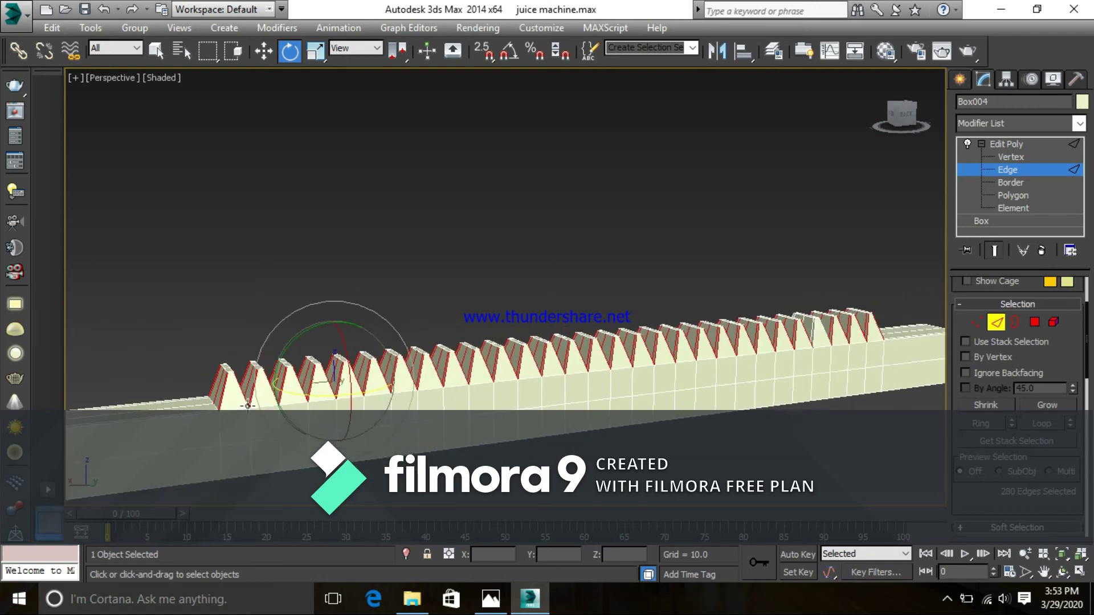
{"action": "right_click", "coordinate": [254, 350]}
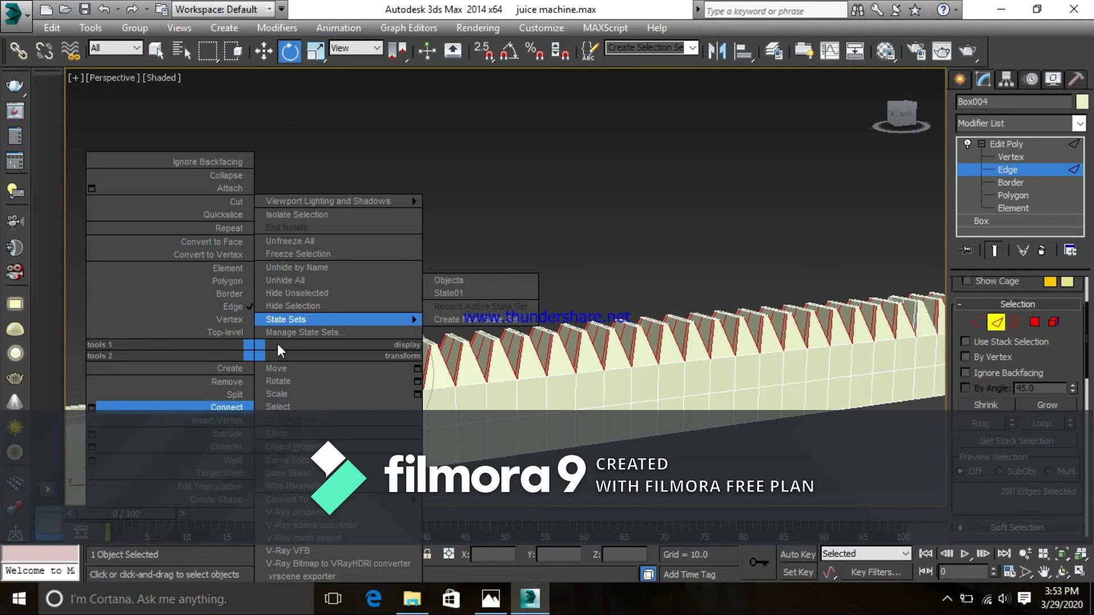
{"action": "left_click", "coordinate": [92, 408]}
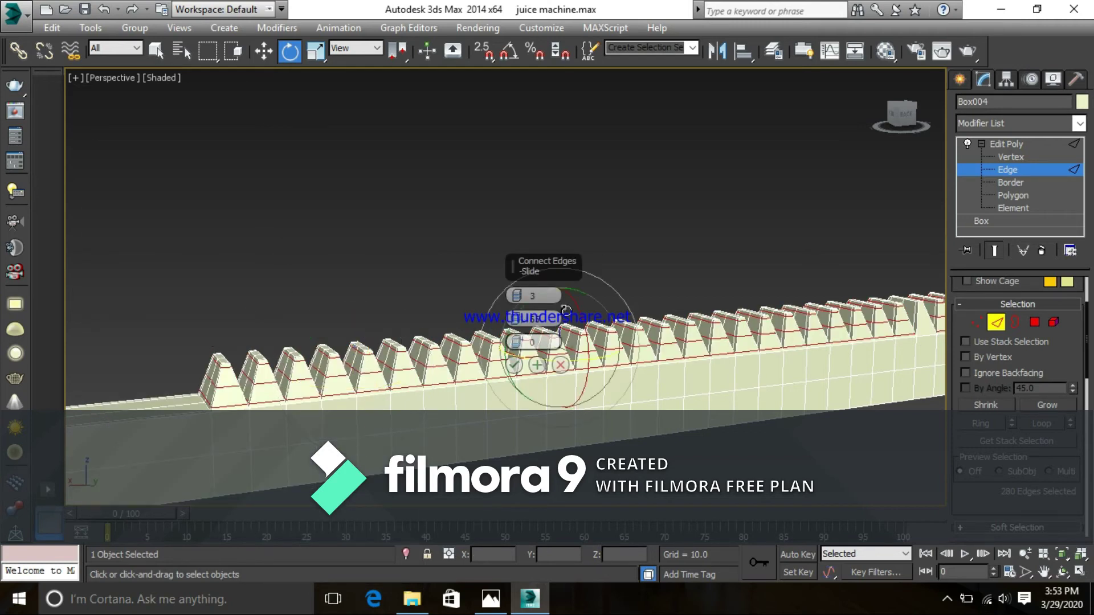
{"action": "left_click", "coordinate": [514, 366]}
- Deselect the edges and examine the subdivided toothed bar from several sides and next to the juice machine
{"action": "left_click", "coordinate": [302, 293]}
{"action": "middle_click_drag", "start_coordinate": [423, 388], "coordinate": [445, 396]}
{"action": "scroll", "coordinate": [384, 394], "scroll_direction": "down", "scroll_amount": 3}
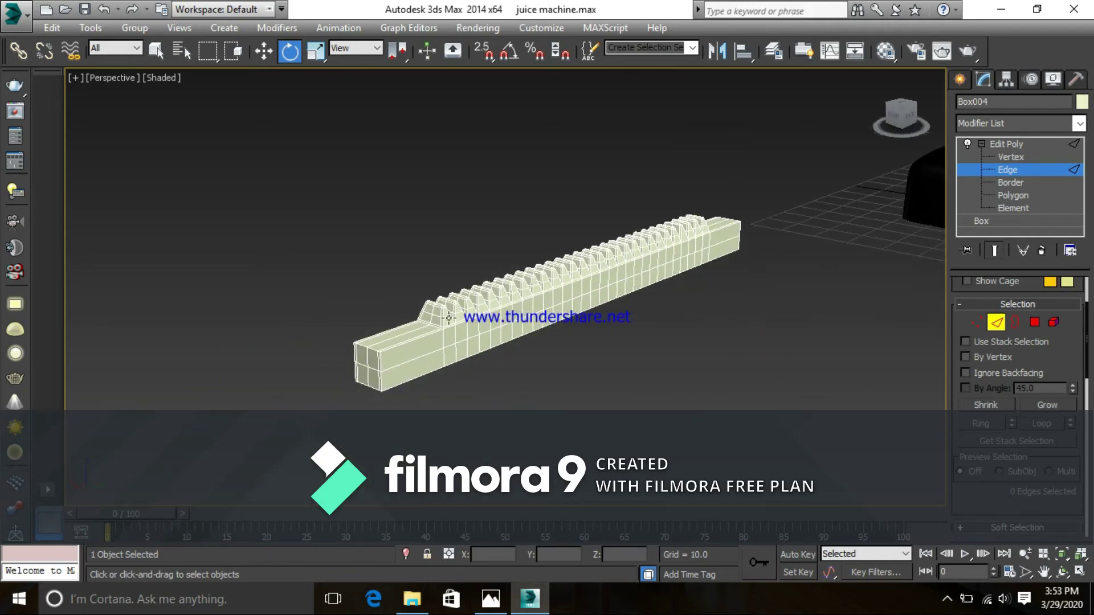
{"action": "scroll", "coordinate": [450, 376], "scroll_direction": "up", "scroll_amount": 3}
{"action": "middle_click_drag", "start_coordinate": [569, 300], "coordinate": [447, 283], "text": "alt"}
{"action": "scroll", "coordinate": [439, 278], "scroll_direction": "up", "scroll_amount": 2}
{"action": "scroll", "coordinate": [394, 253], "scroll_direction": "down", "scroll_amount": 4}
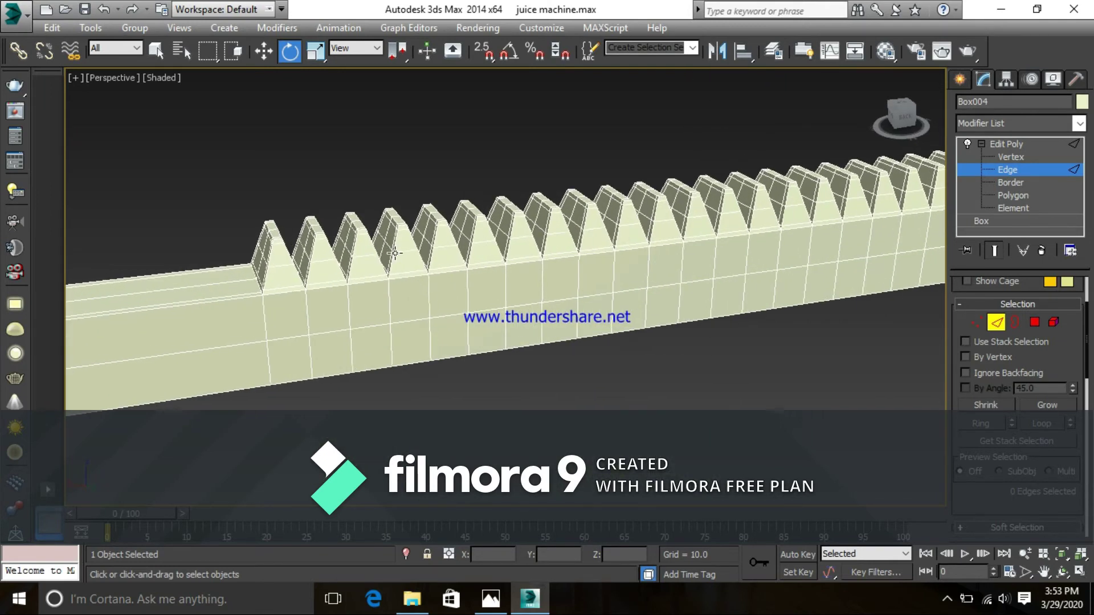
{"action": "scroll", "coordinate": [399, 262], "scroll_direction": "down", "scroll_amount": 2}
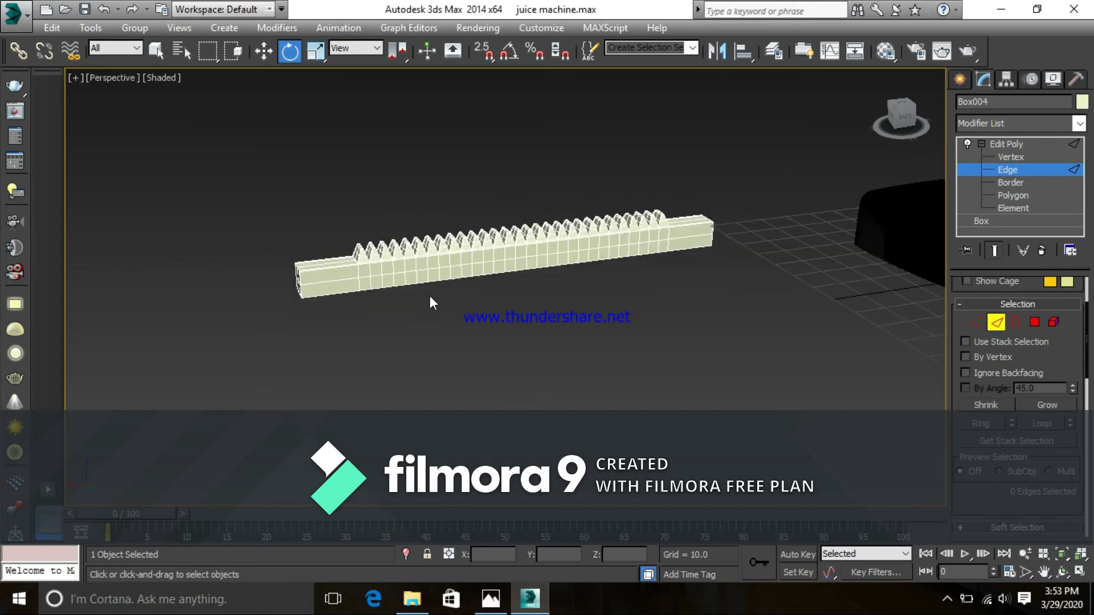
{"action": "scroll", "coordinate": [430, 296], "scroll_direction": "up", "scroll_amount": 3}
{"action": "middle_click_drag", "start_coordinate": [565, 275], "coordinate": [724, 307], "text": "alt"}
{"action": "scroll", "coordinate": [751, 282], "scroll_direction": "down", "scroll_amount": 4}
{"action": "scroll", "coordinate": [792, 313], "scroll_direction": "up", "scroll_amount": 6}
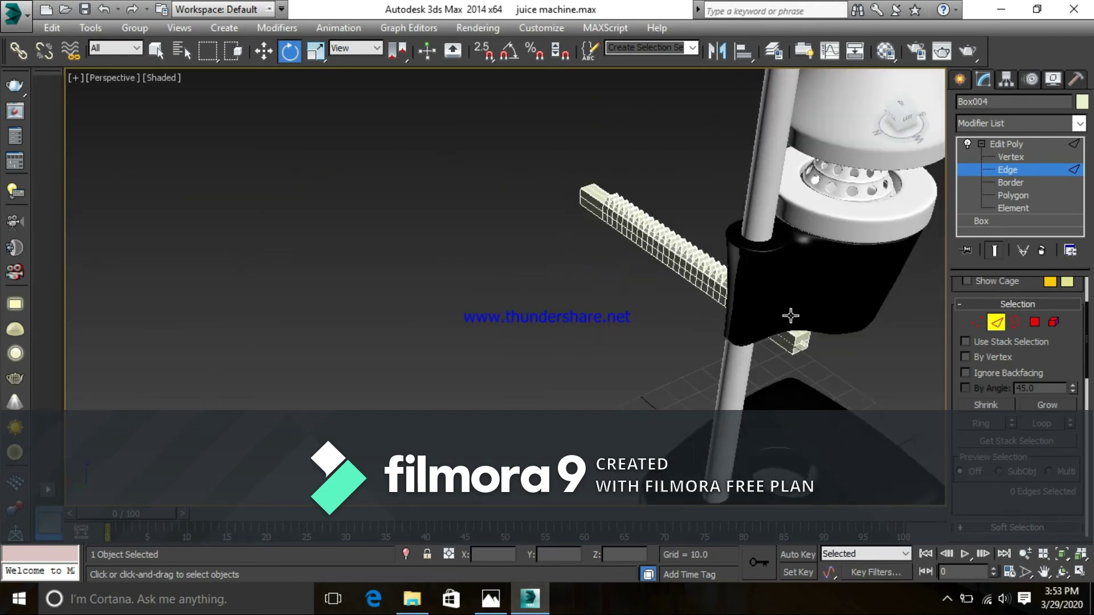
- At vertex level, connect the middle vertex of the bar end's upper edge to the top vertex of the diamond-shaped peg
{"action": "middle_click_drag", "start_coordinate": [833, 379], "coordinate": [797, 377], "text": "alt"}
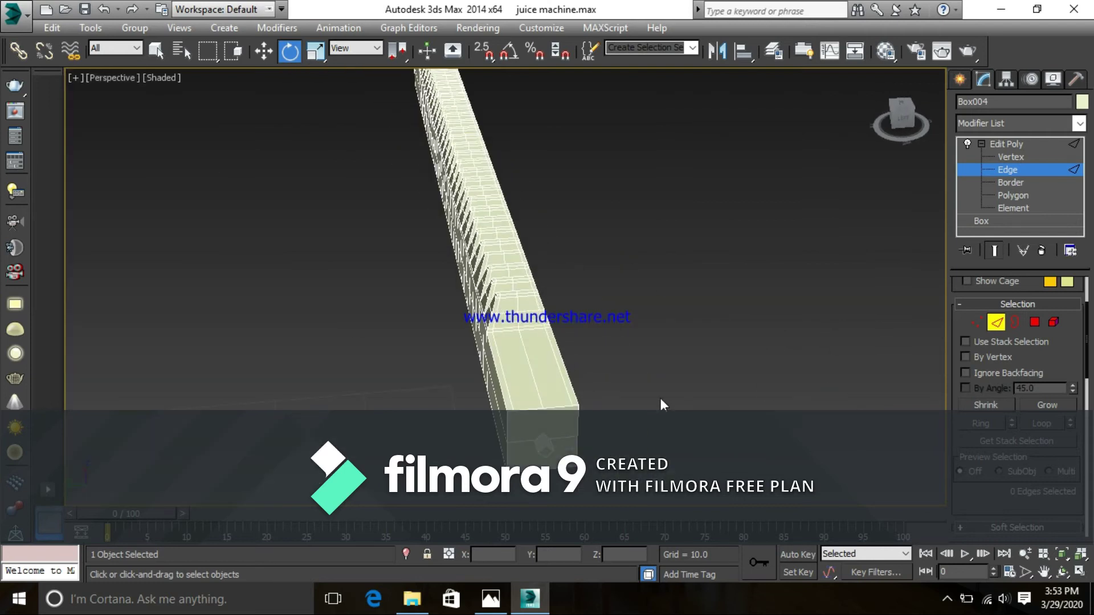
{"action": "scroll", "coordinate": [660, 397], "scroll_direction": "up", "scroll_amount": 4}
{"action": "left_click", "coordinate": [586, 342]}
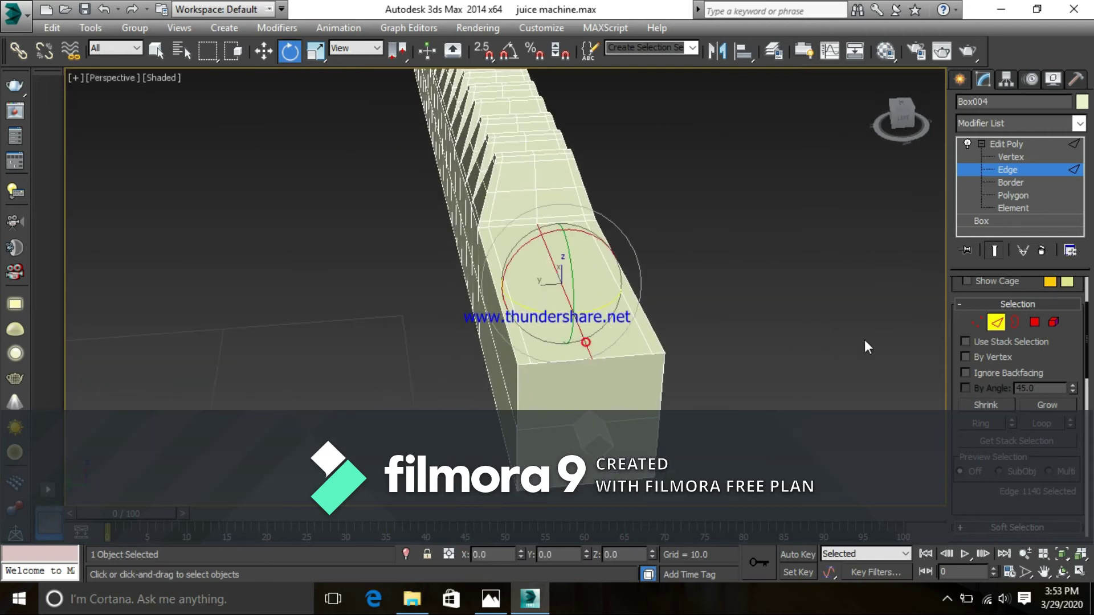
{"action": "left_click", "coordinate": [1012, 157]}
{"action": "middle_click_drag", "start_coordinate": [723, 398], "coordinate": [681, 370]}
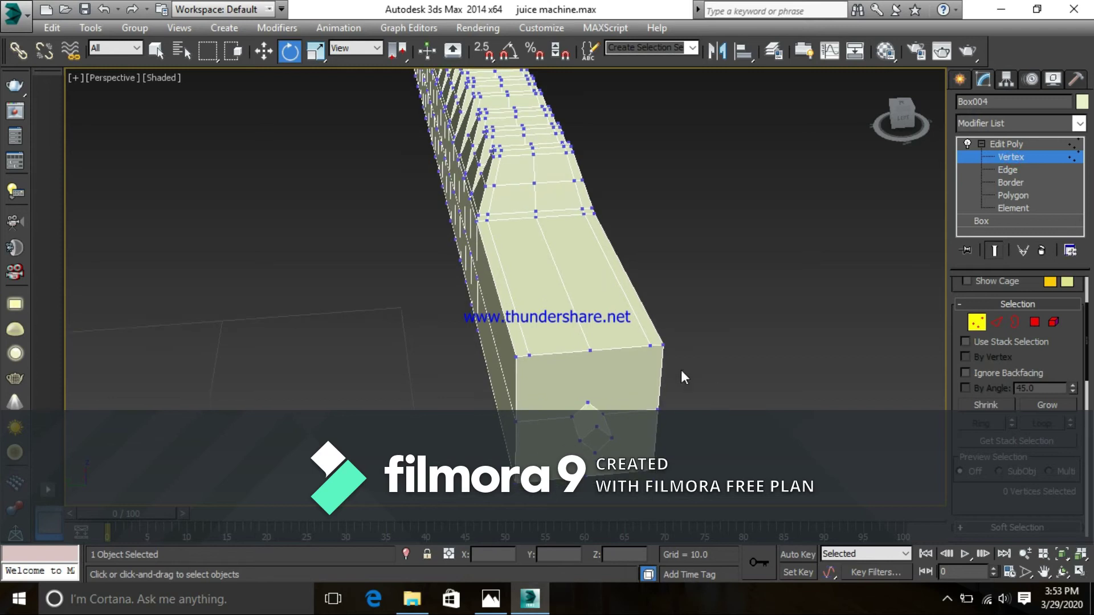
{"action": "scroll", "coordinate": [628, 385], "scroll_direction": "up", "scroll_amount": 1}
{"action": "left_click", "coordinate": [582, 347]}
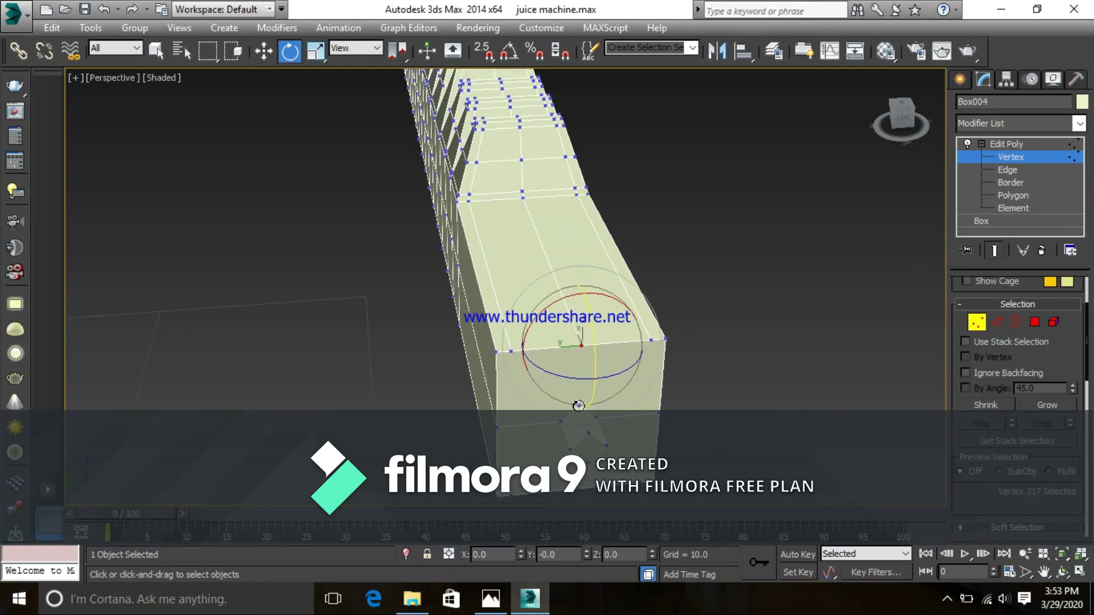
{"action": "left_click", "coordinate": [579, 405]}
{"action": "right_click", "coordinate": [579, 405]}
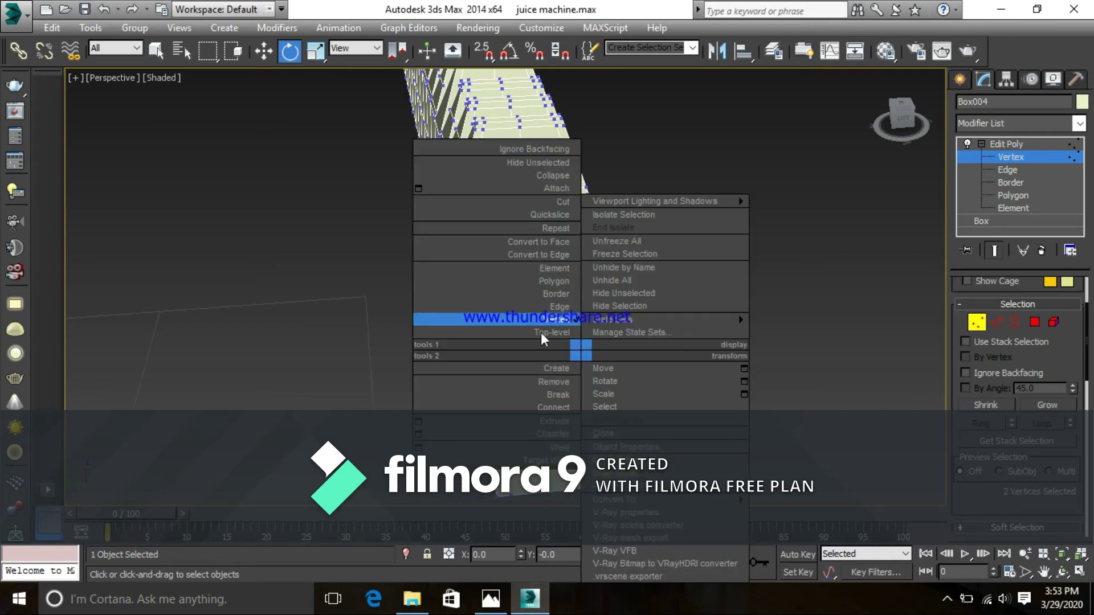
{"action": "left_click", "coordinate": [552, 408]}
{"action": "left_click", "coordinate": [756, 381]}
{"action": "left_click", "coordinate": [579, 405]}
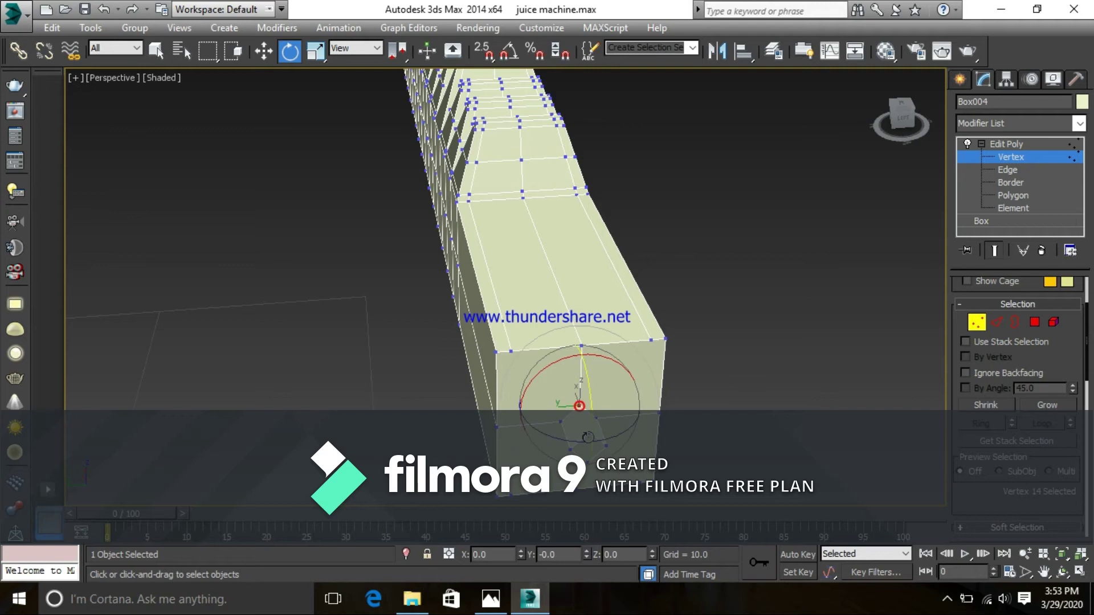
{"action": "right_click", "coordinate": [579, 406]}
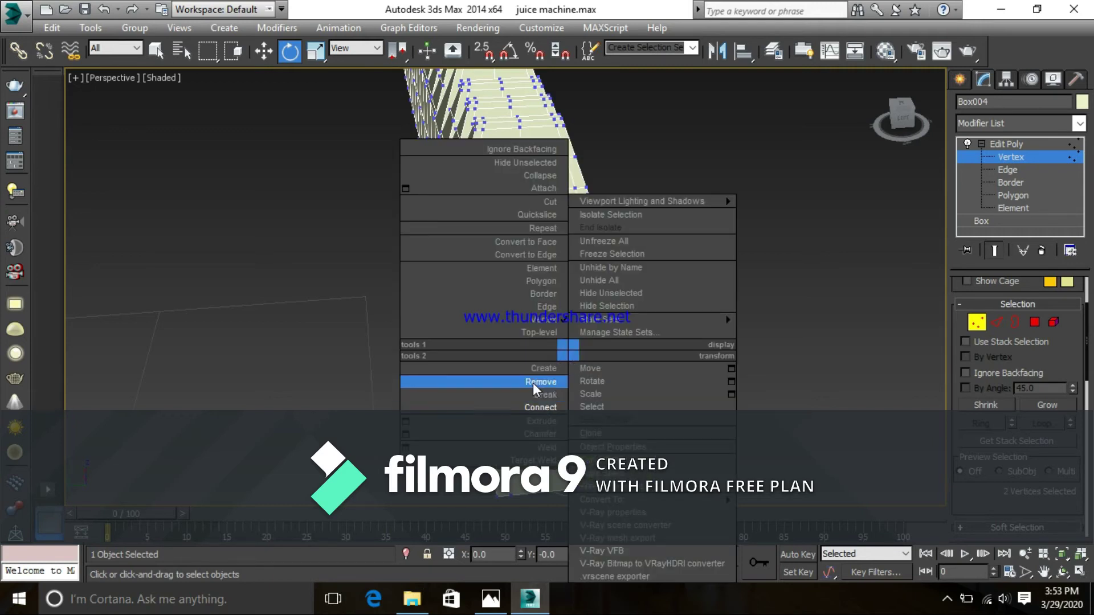
{"action": "left_click", "coordinate": [532, 406]}
{"action": "left_click", "coordinate": [776, 391]}
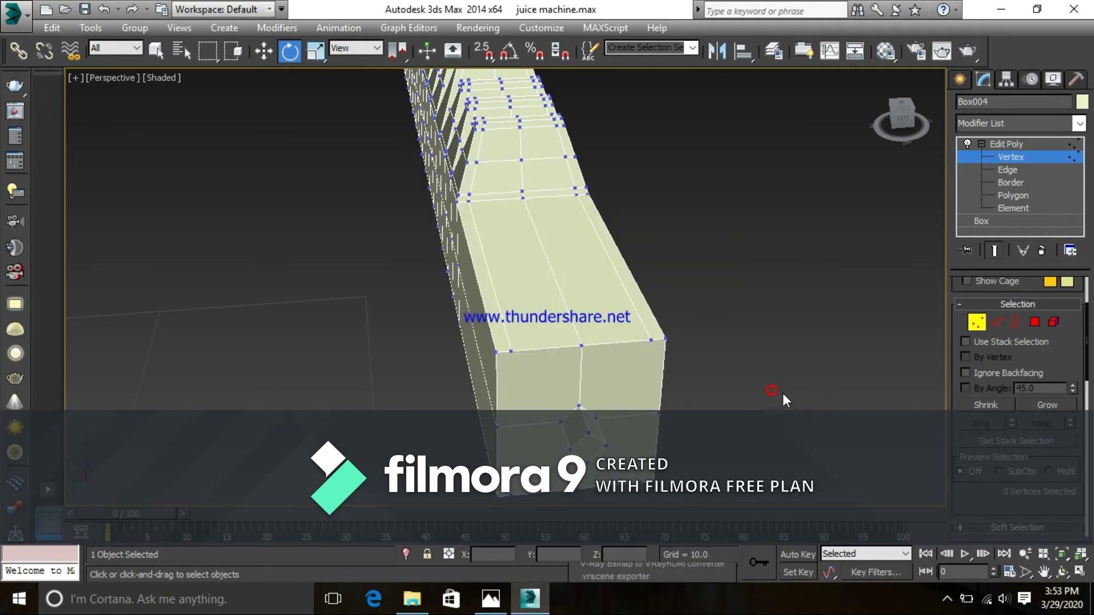
- Try to select vertices on the peg's underside to connect them to the bar end's lower edge
{"action": "mouse_move", "coordinate": [784, 380]}
{"action": "middle_mouse_down", "text": "alt"}
{"action": "mouse_move", "coordinate": [802, 402]}
{"action": "mouse_move", "coordinate": [792, 361]}
{"action": "mouse_move", "coordinate": [788, 386]}
{"action": "middle_mouse_up", "text": "alt"}
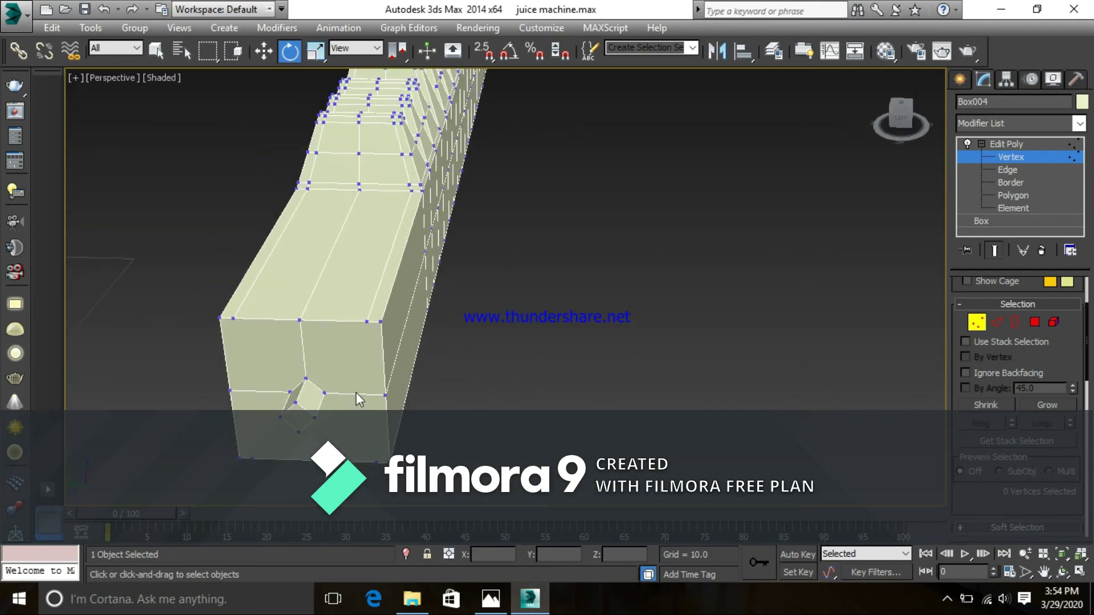
{"action": "left_click", "coordinate": [298, 322]}
{"action": "middle_click_drag", "start_coordinate": [396, 355], "coordinate": [579, 212], "text": "alt"}
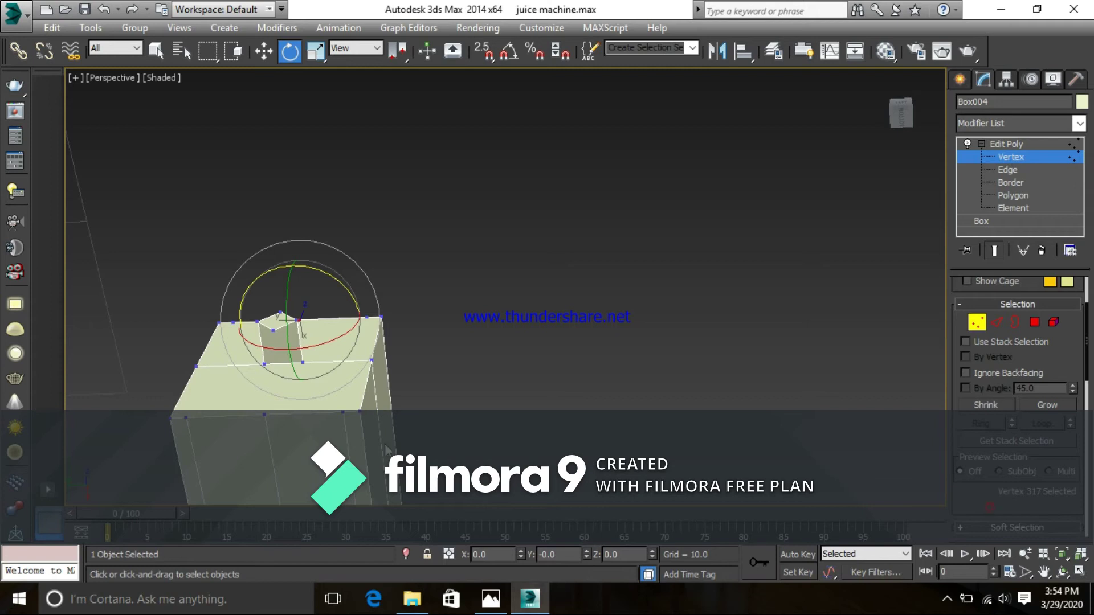
{"action": "left_click", "coordinate": [274, 331]}
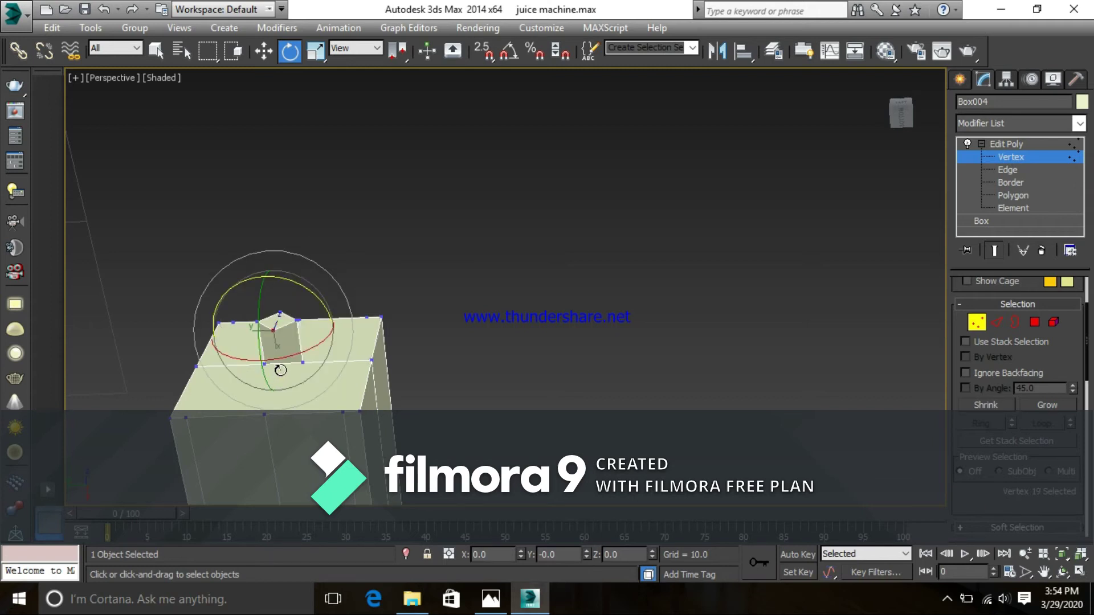
{"action": "left_click", "coordinate": [626, 286]}
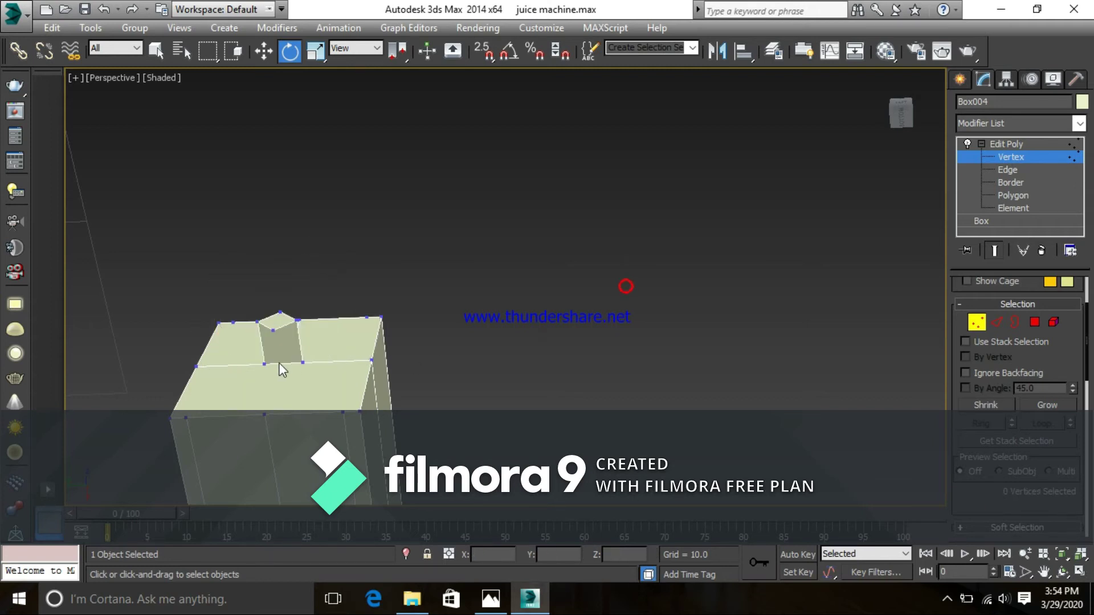
{"action": "right_click", "coordinate": [274, 353]}
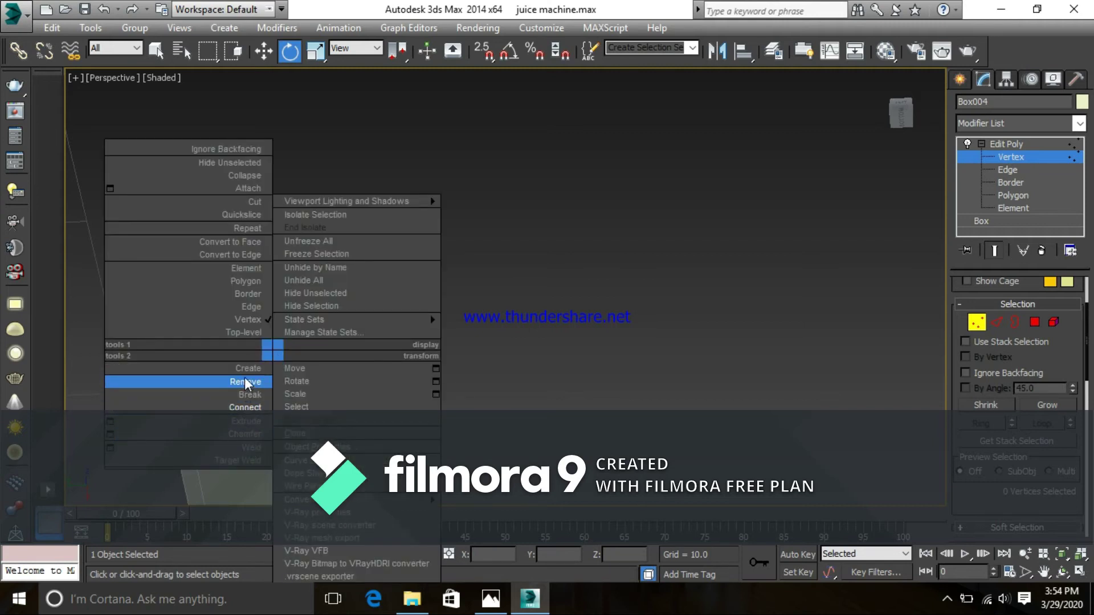
{"action": "left_click", "coordinate": [241, 319]}
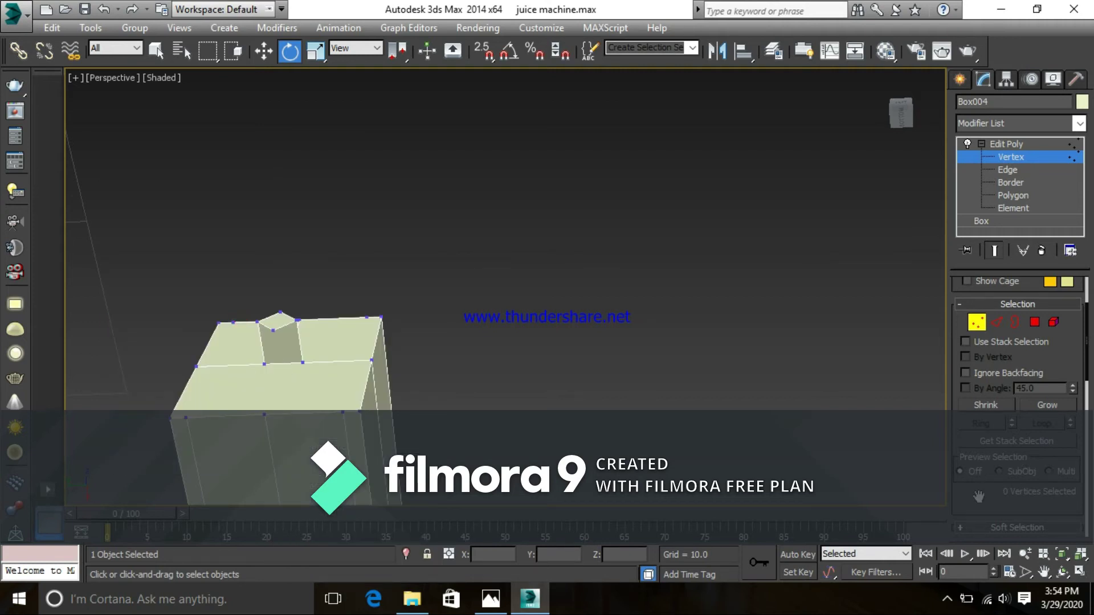
- Look through the vertex and geometry editing options for a way to join the peg's vertices to the bar end
{"action": "scroll", "coordinate": [978, 497], "scroll_direction": "down", "scroll_amount": 3}
{"action": "scroll", "coordinate": [979, 497], "scroll_direction": "down", "scroll_amount": 1}
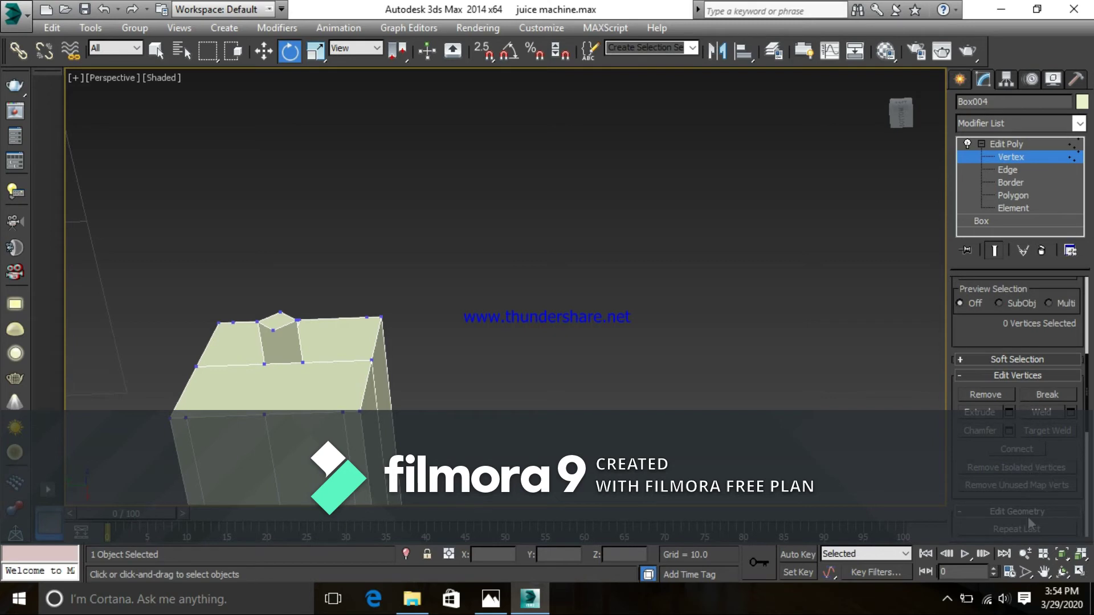
{"action": "scroll", "coordinate": [1045, 488], "scroll_direction": "down", "scroll_amount": 1}
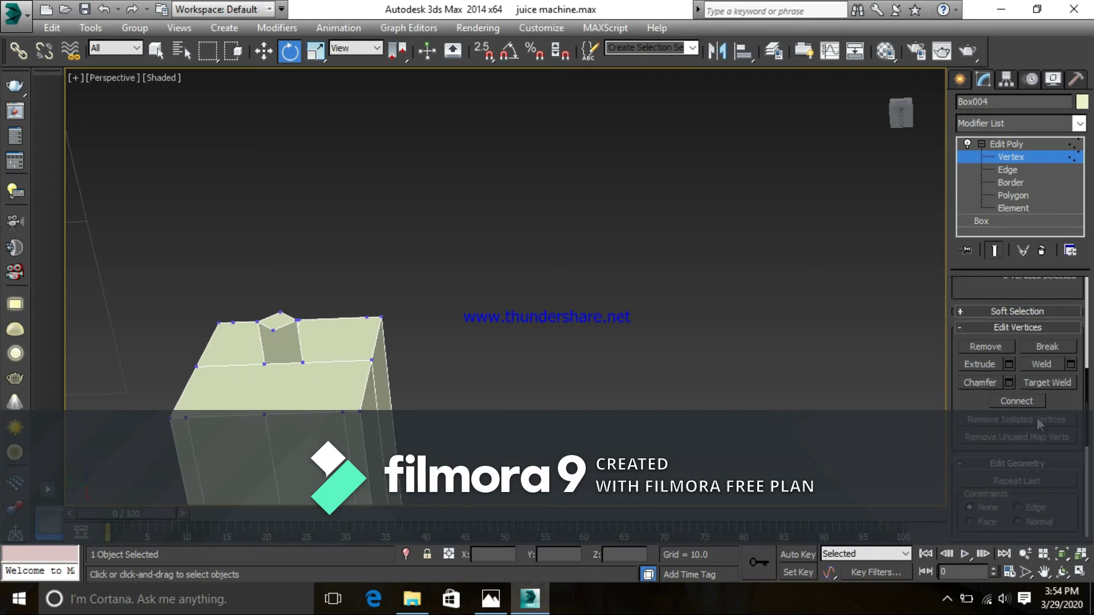
{"action": "scroll", "coordinate": [1038, 417], "scroll_direction": "down", "scroll_amount": 4}
{"action": "scroll", "coordinate": [1037, 418], "scroll_direction": "down", "scroll_amount": 3}
{"action": "scroll", "coordinate": [1037, 419], "scroll_direction": "up", "scroll_amount": 3}
{"action": "scroll", "coordinate": [1037, 417], "scroll_direction": "up", "scroll_amount": 5}
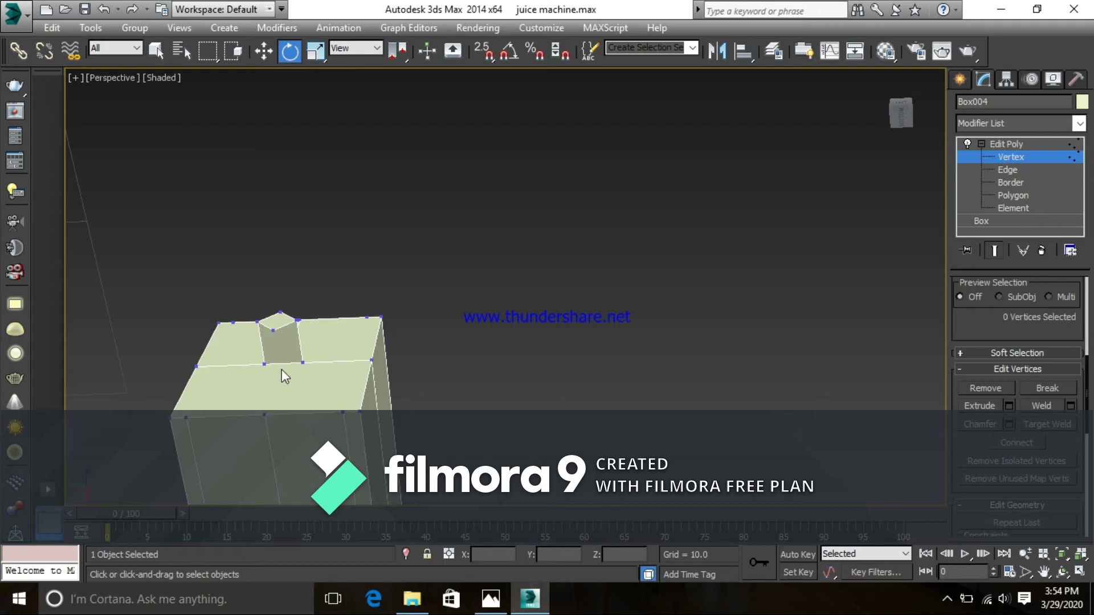
- Try the Connect command again around the base of the peg
{"action": "right_click", "coordinate": [274, 357]}
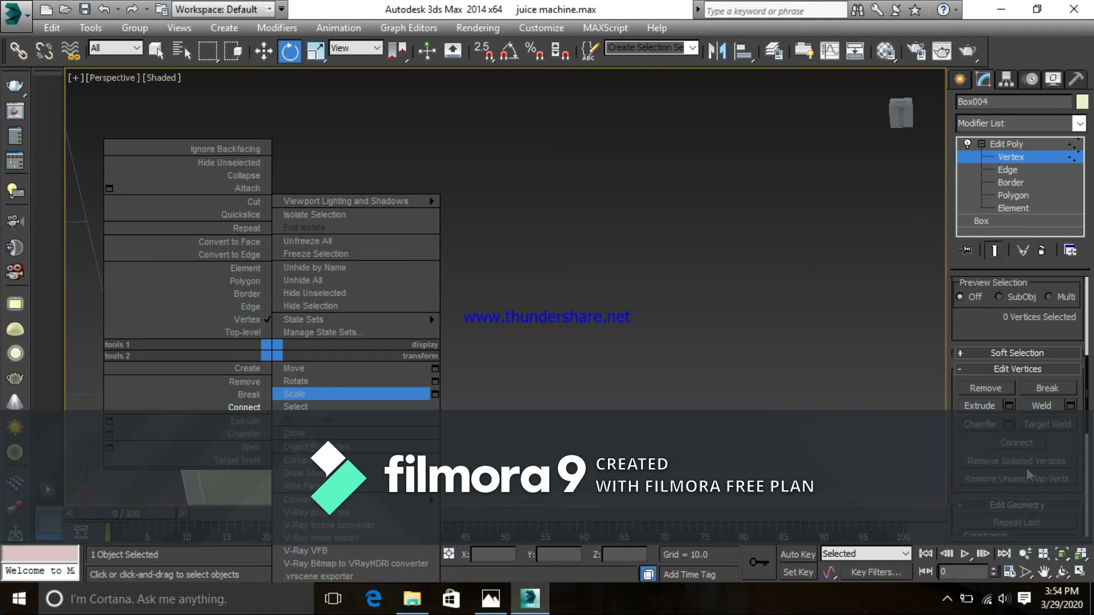
{"action": "left_click", "coordinate": [1020, 445]}
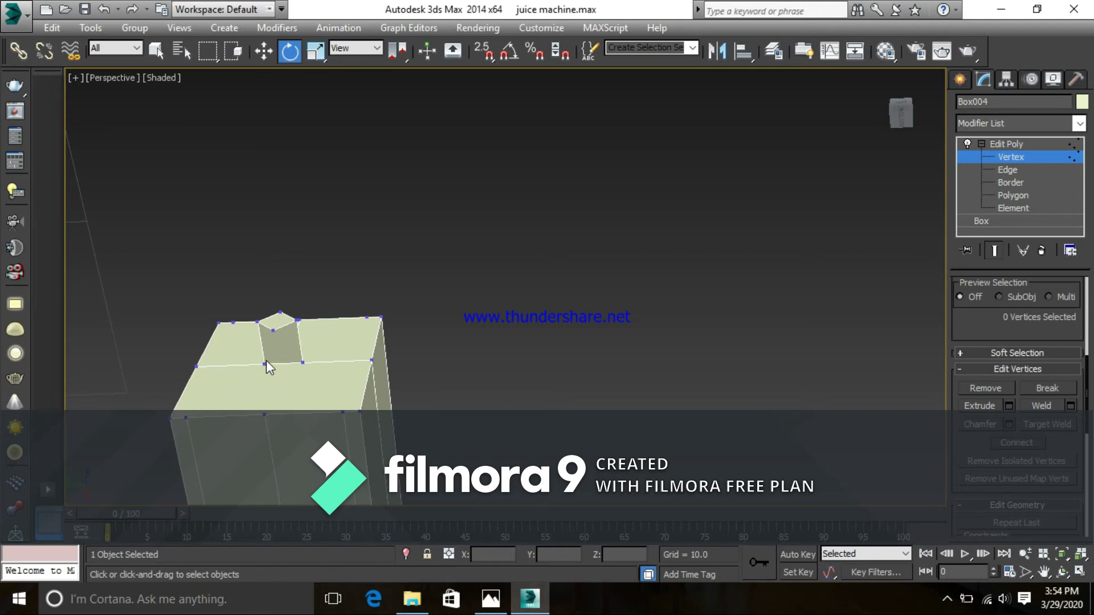
{"action": "right_click", "coordinate": [284, 364]}
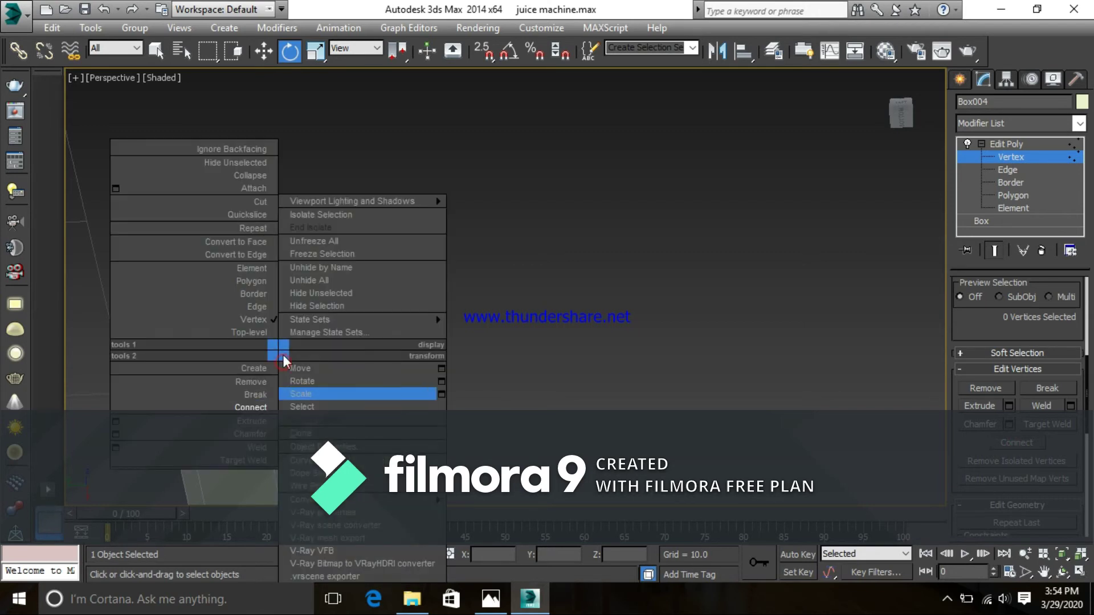
{"action": "left_click", "coordinate": [252, 379]}
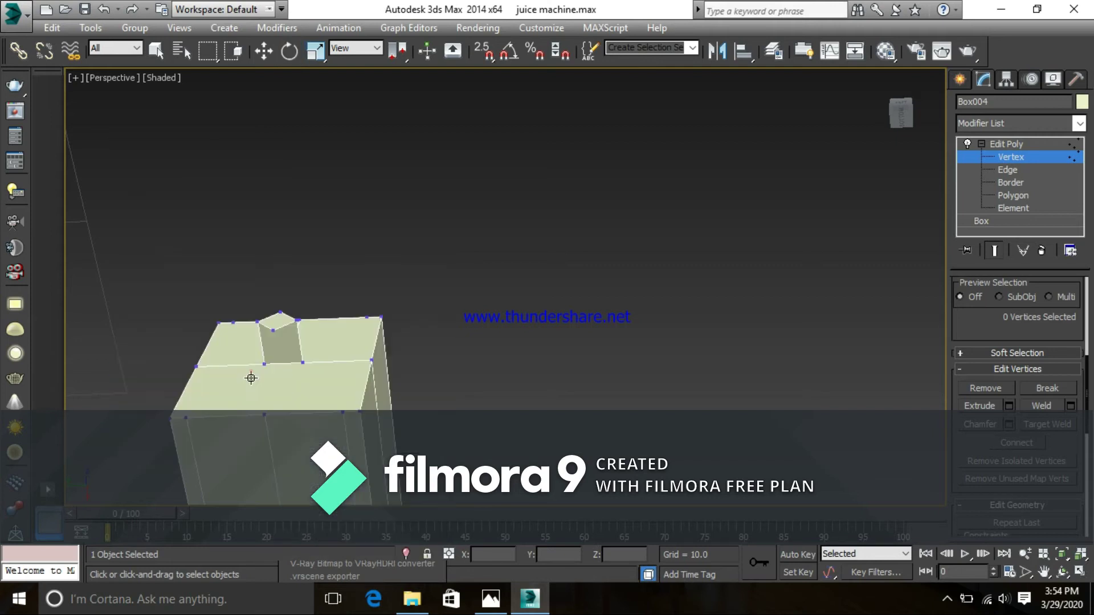
{"action": "left_click", "coordinate": [280, 363]}
{"action": "key", "text": "w"}
{"action": "left_click", "coordinate": [465, 343]}
{"action": "middle_click_drag", "start_coordinate": [449, 372], "coordinate": [453, 368]}
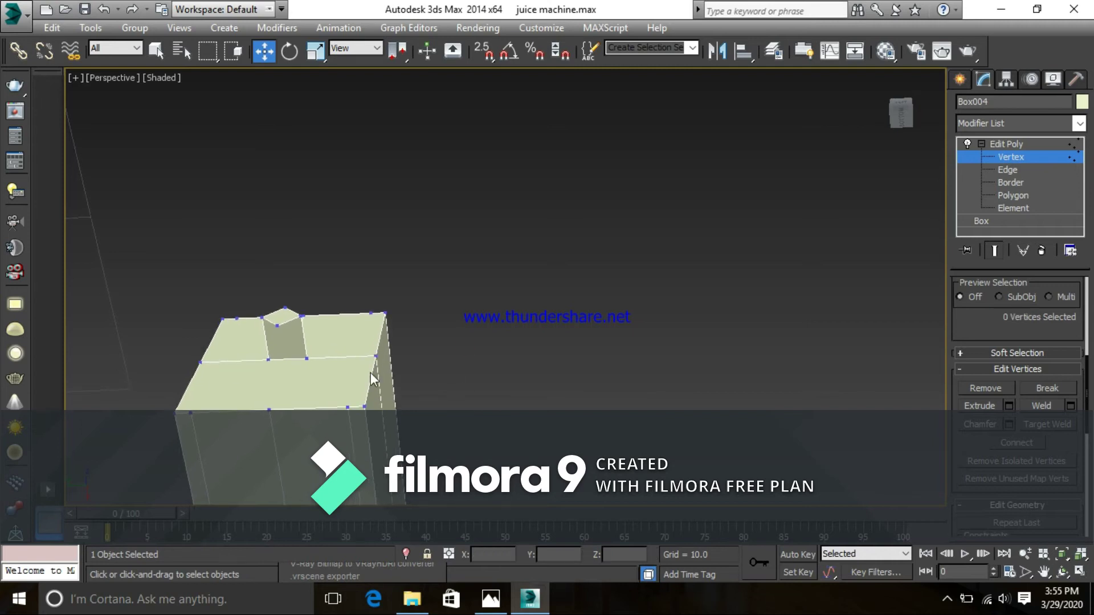
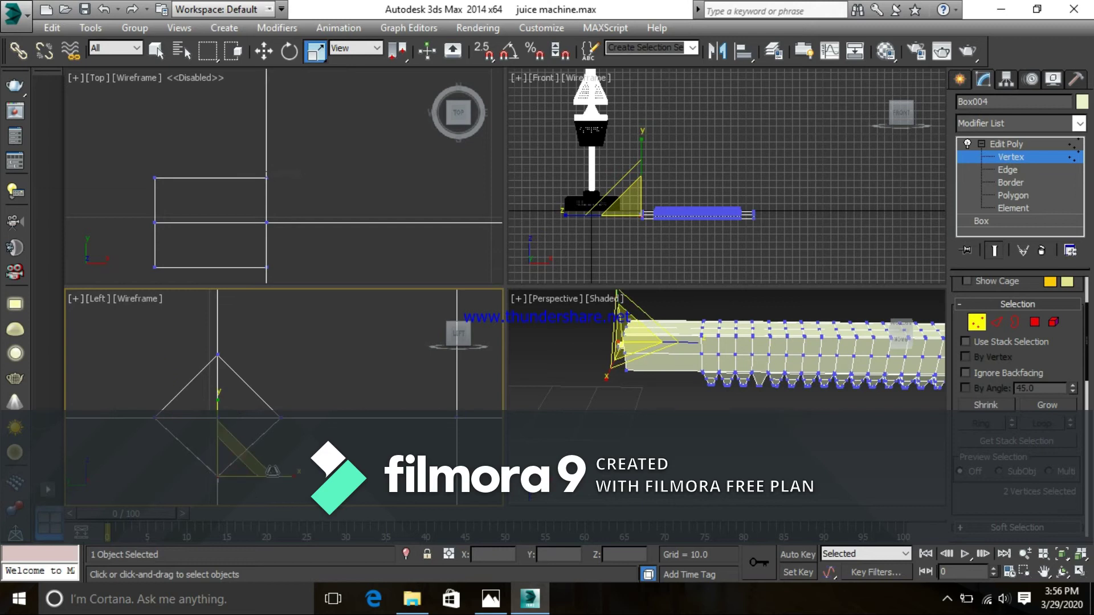
- In the Left view, move the peg's lower outer vertex with 2.5D vertex snapping into line with the vertex behind it
{"action": "left_click", "coordinate": [225, 334]}
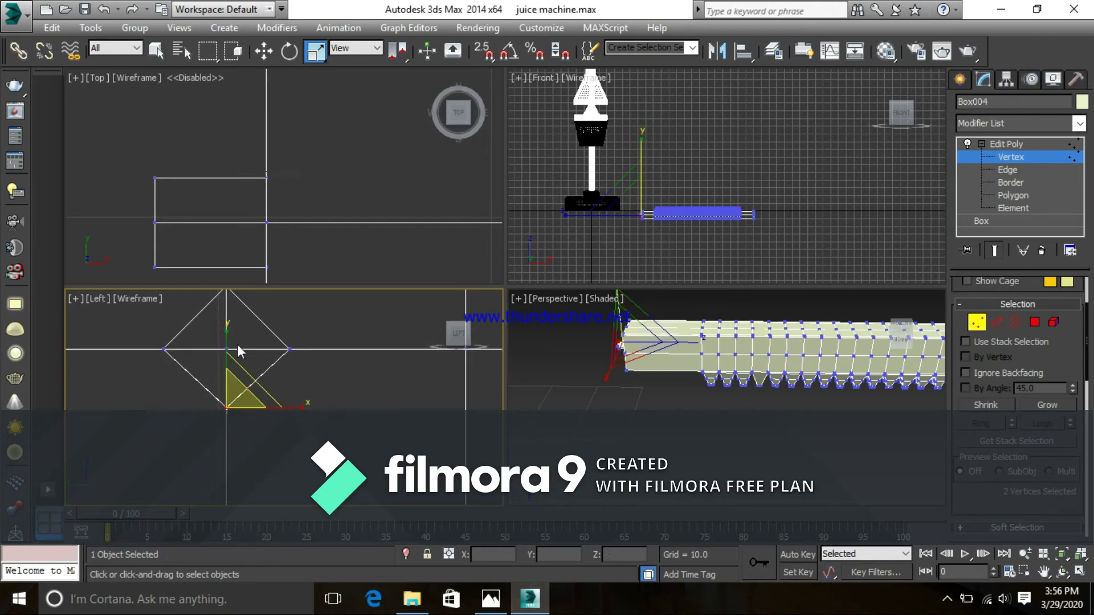
{"action": "left_click", "coordinate": [266, 458]}
{"action": "middle_click_drag", "start_coordinate": [266, 460], "coordinate": [293, 367]}
{"action": "left_click", "coordinate": [266, 352]}
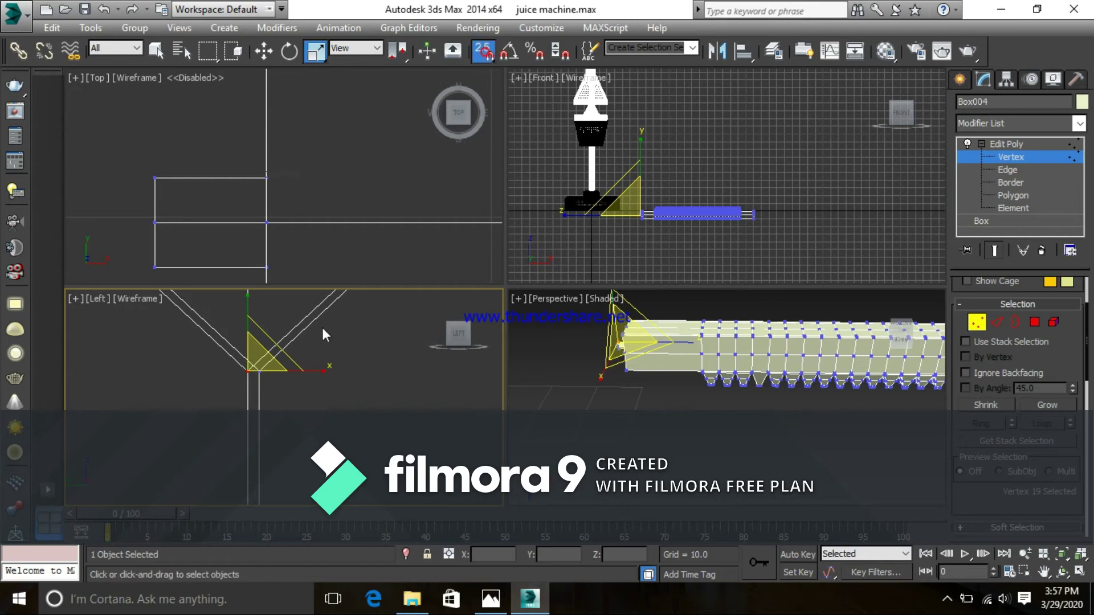
{"action": "key", "text": "w"}
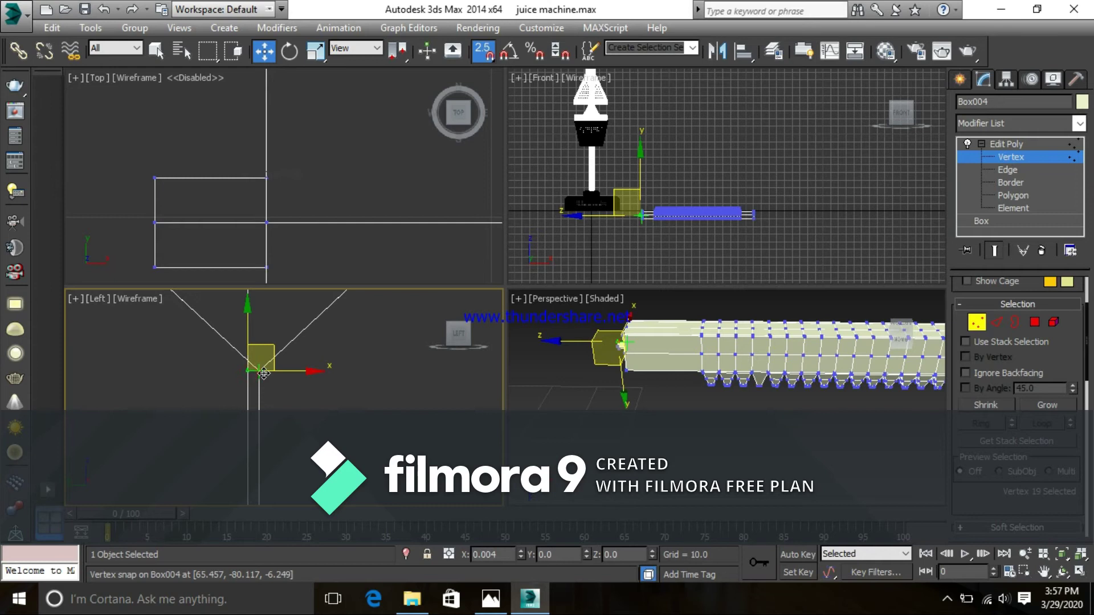
{"action": "left_click", "coordinate": [306, 409]}
- Check the alignment of the peg's lower vertices close up in the Left view and turn snapping off
{"action": "middle_click_drag", "start_coordinate": [342, 389], "coordinate": [369, 459]}
{"action": "scroll", "coordinate": [275, 367], "scroll_direction": "down", "scroll_amount": 5}
{"action": "scroll", "coordinate": [282, 399], "scroll_direction": "up", "scroll_amount": 5}
{"action": "scroll", "coordinate": [361, 389], "scroll_direction": "up", "scroll_amount": 5}
{"action": "scroll", "coordinate": [341, 375], "scroll_direction": "down", "scroll_amount": 6}
{"action": "middle_click_drag", "start_coordinate": [371, 418], "coordinate": [373, 397]}
{"action": "scroll", "coordinate": [345, 364], "scroll_direction": "up", "scroll_amount": 5}
{"action": "middle_click_drag", "start_coordinate": [346, 363], "coordinate": [236, 360]}
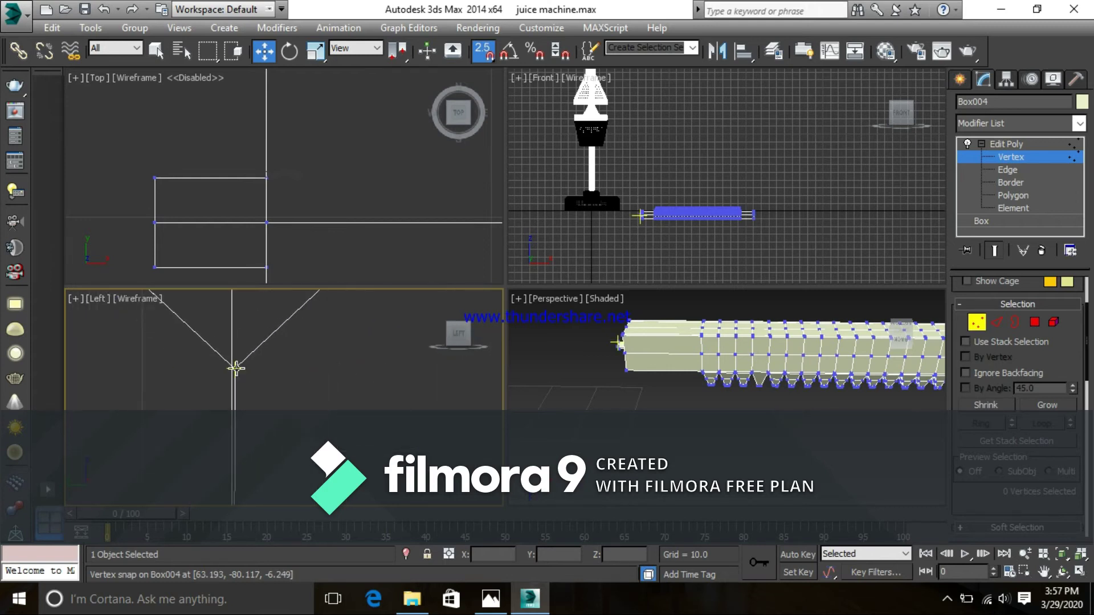
{"action": "left_click", "coordinate": [234, 368]}
{"action": "left_click", "coordinate": [232, 363]}
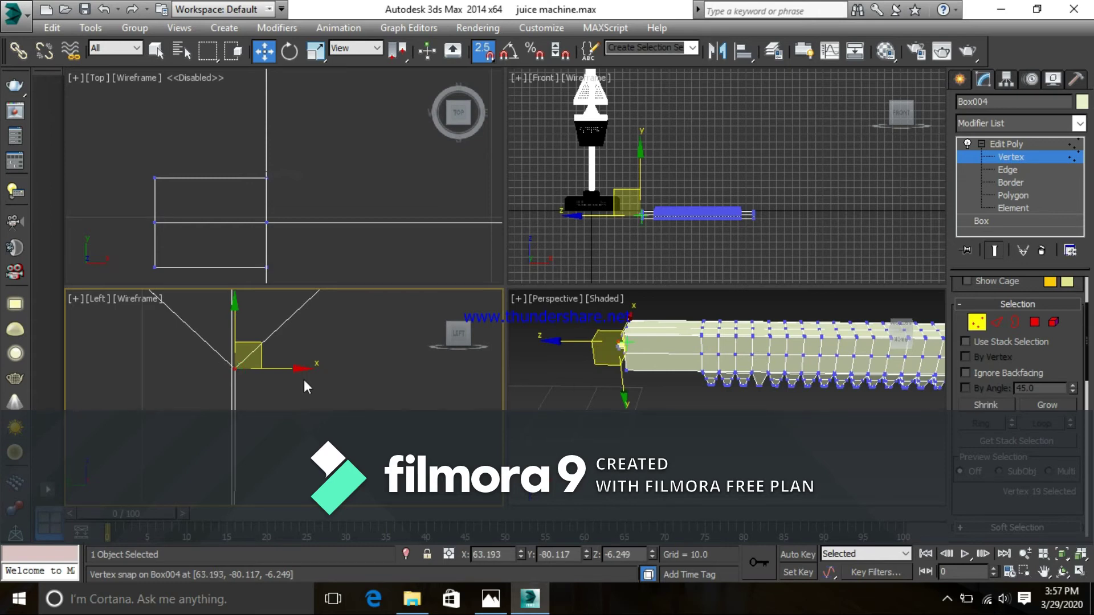
{"action": "left_click", "coordinate": [492, 55]}
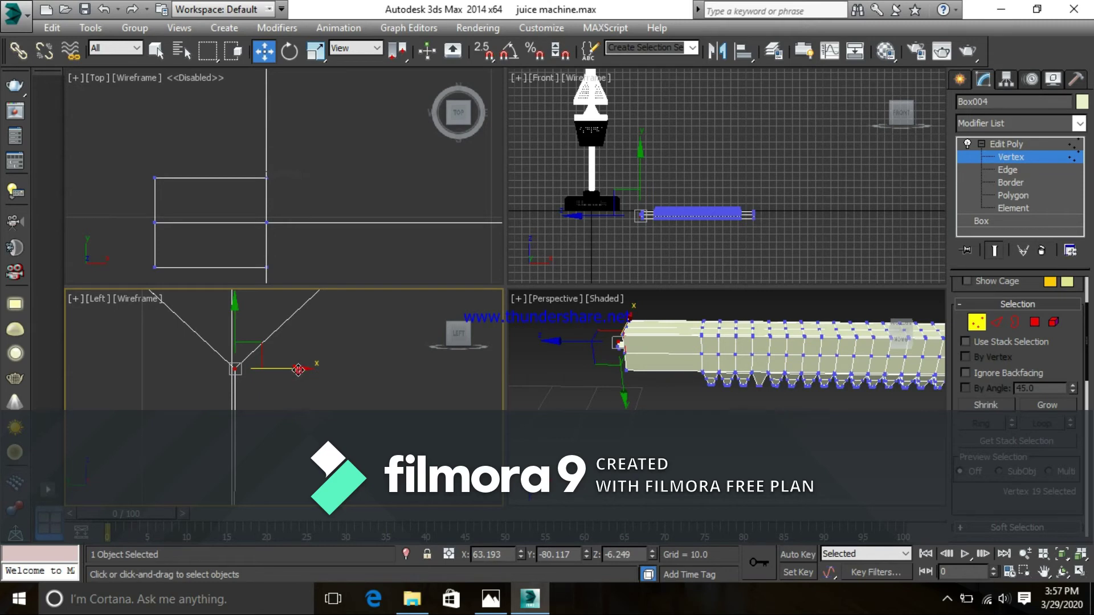
{"action": "left_click", "coordinate": [294, 397]}
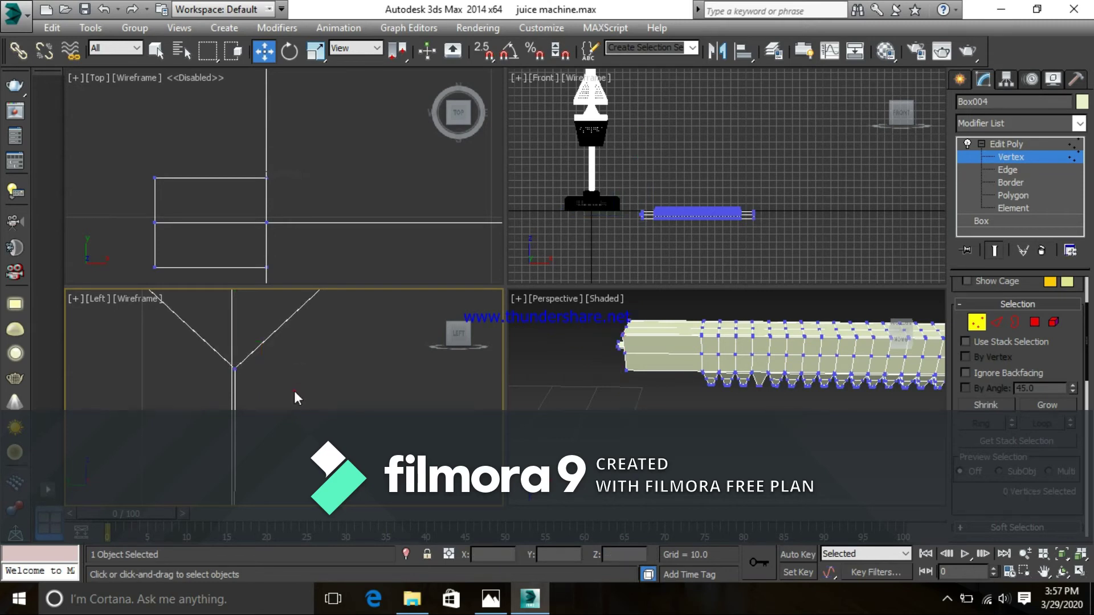
- Select both lower vertices of the peg and move them sideways onto the bar's vertical centre line
{"action": "left_click_drag", "start_coordinate": [204, 388], "coordinate": [205, 387]}
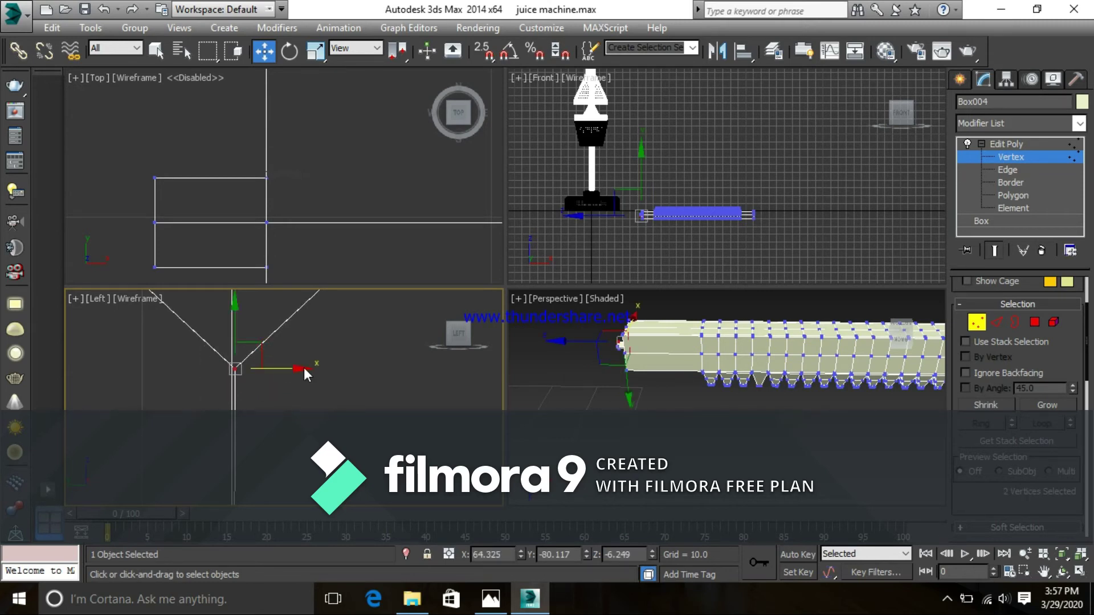
{"action": "left_click_drag", "start_coordinate": [299, 369], "coordinate": [296, 370]}
{"action": "left_click", "coordinate": [298, 399]}
{"action": "scroll", "coordinate": [316, 380], "scroll_direction": "up", "scroll_amount": 1}
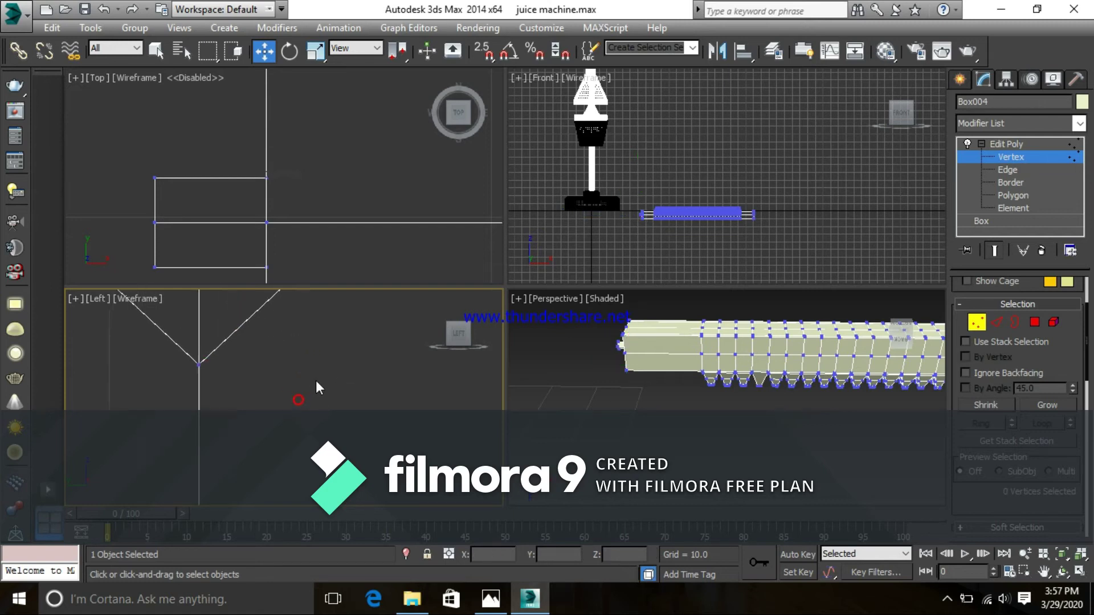
- Examine the corrected peg and the bar's ends from several sides in the maximized Perspective view
{"action": "scroll", "coordinate": [316, 380], "scroll_direction": "down", "scroll_amount": 10}
{"action": "scroll", "coordinate": [618, 370], "scroll_direction": "up", "scroll_amount": 3}
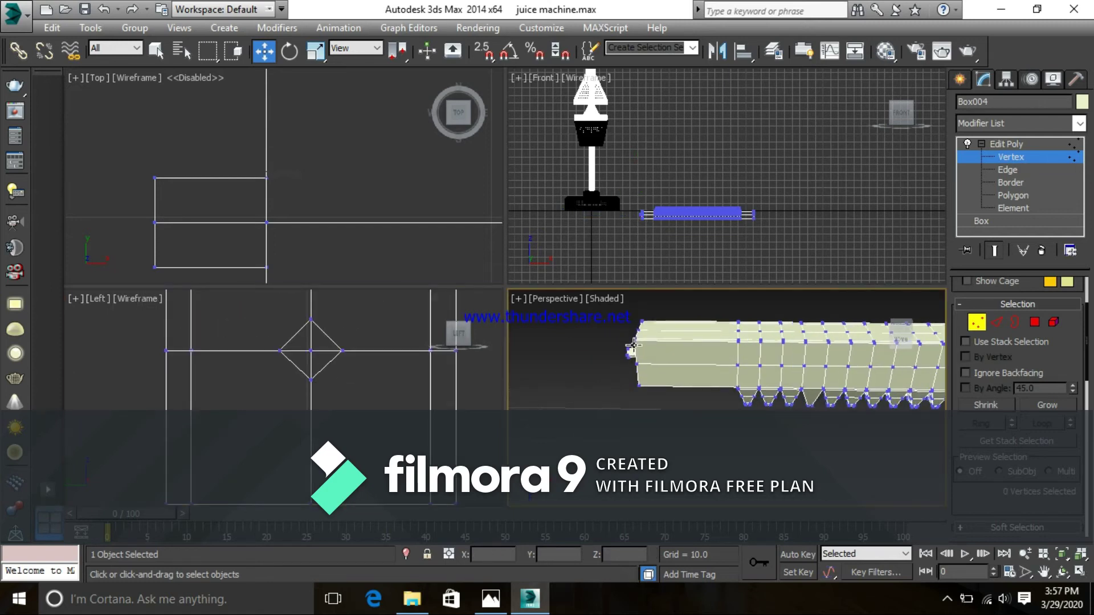
{"action": "key", "text": "alt+w"}
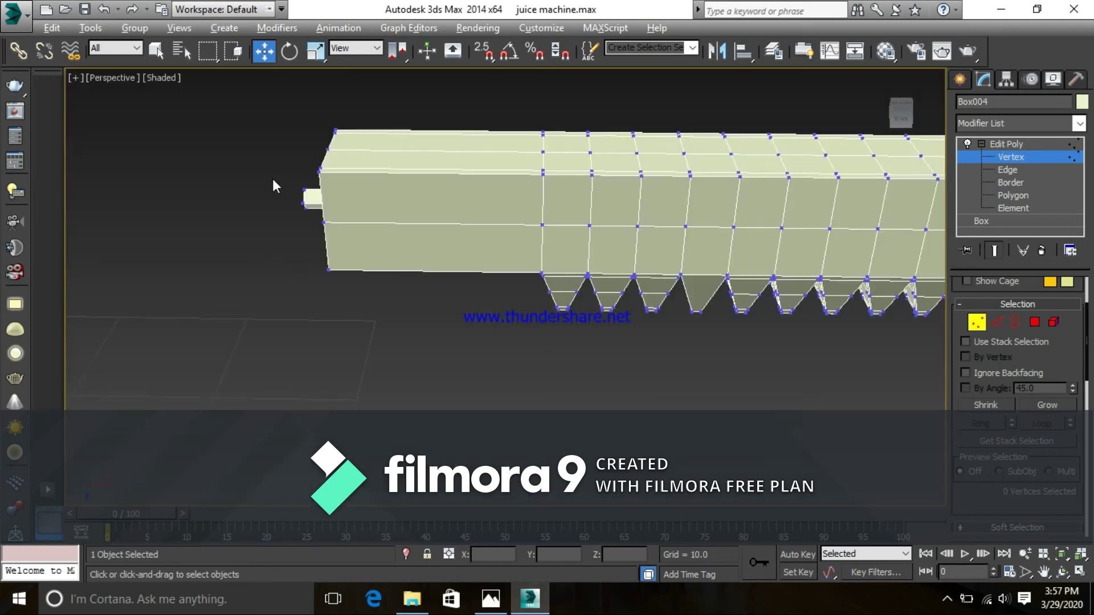
{"action": "left_click", "coordinate": [302, 205]}
{"action": "middle_click_drag", "start_coordinate": [363, 282], "coordinate": [601, 334], "text": "alt"}
{"action": "scroll", "coordinate": [470, 228], "scroll_direction": "down", "scroll_amount": 5}
{"action": "scroll", "coordinate": [459, 295], "scroll_direction": "up", "scroll_amount": 5}
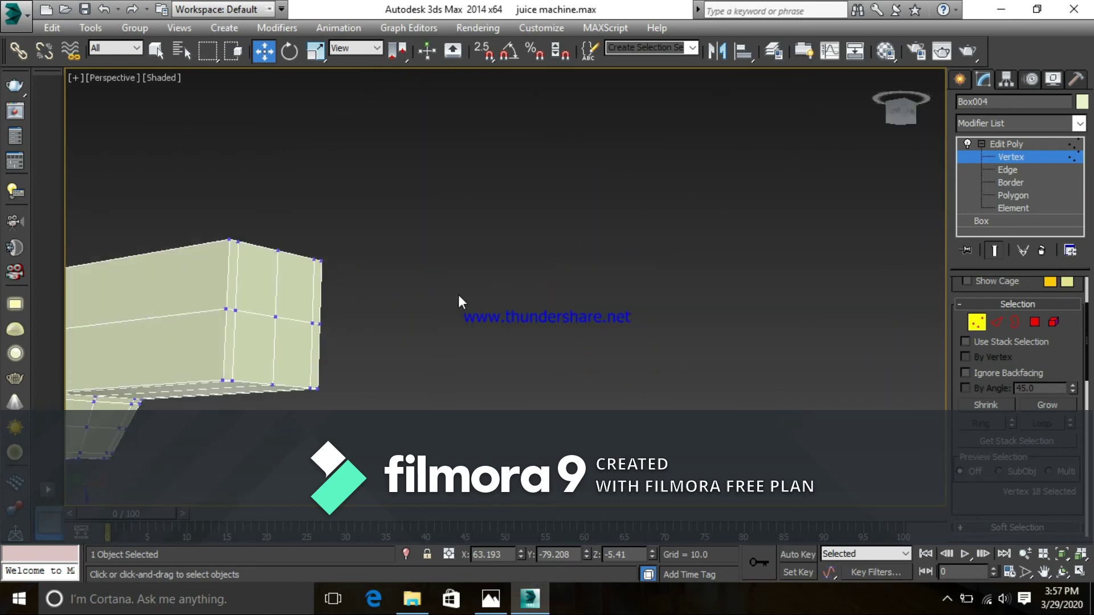
- Compare the bar's shape with the juice machine reference photo in Photos and return to the 3ds Max scene
{"action": "scroll", "coordinate": [317, 318], "scroll_direction": "up", "scroll_amount": 2}
{"action": "scroll", "coordinate": [317, 318], "scroll_direction": "down", "scroll_amount": 5}
{"action": "middle_click_drag", "start_coordinate": [333, 313], "coordinate": [312, 323], "text": "alt"}
{"action": "key", "text": "alt+Tab"}
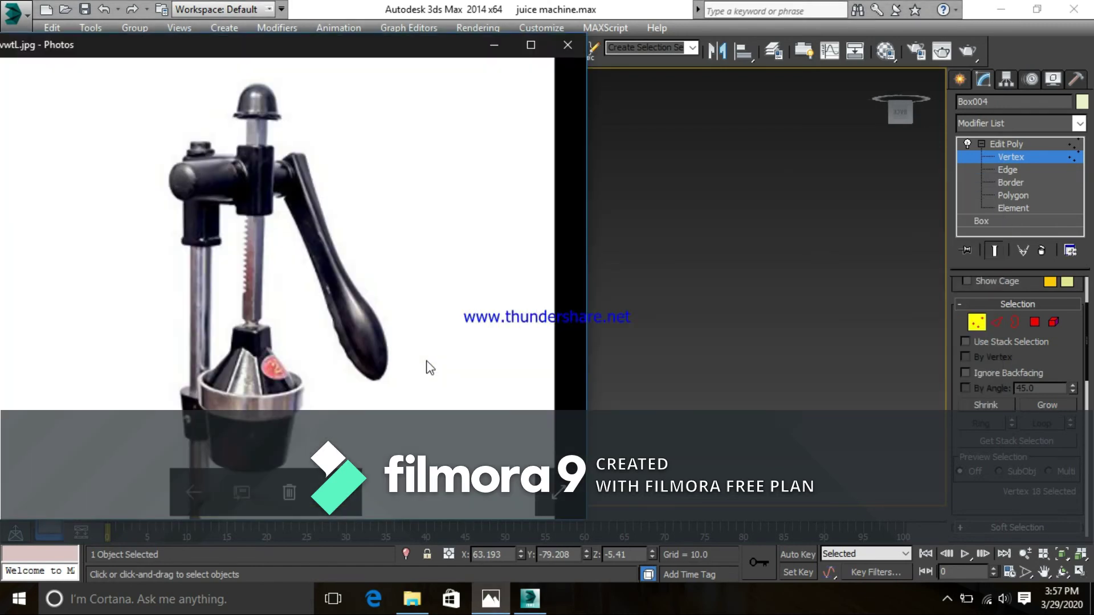
{"action": "key", "text": "alt+Tab"}
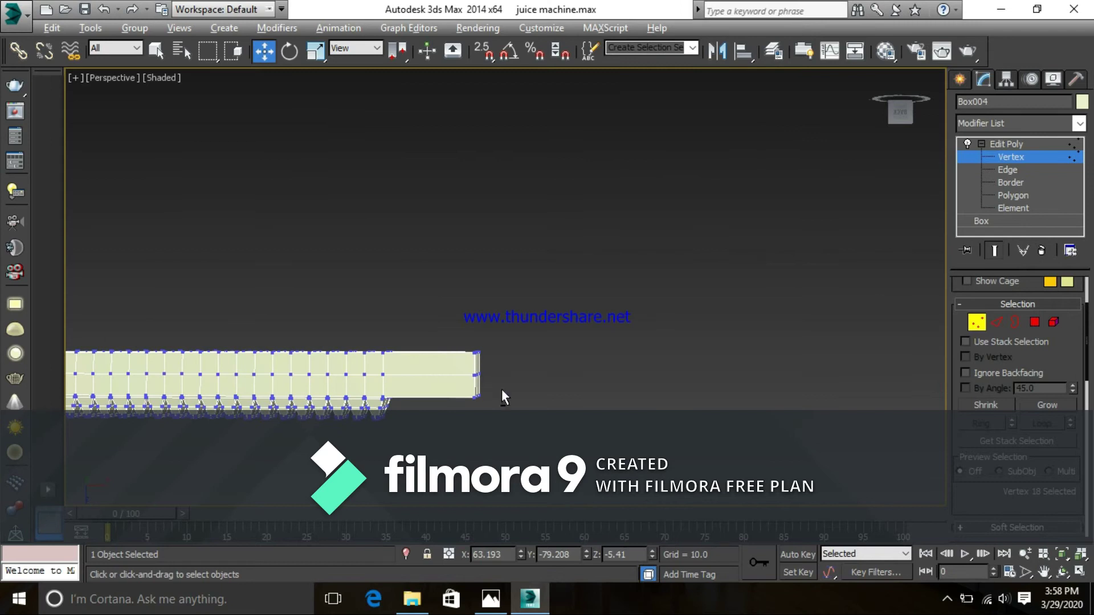
- Connect the lengthwise edges of the plain section at the end opposite the peg with three segments, pinched outward close to its ends
{"action": "scroll", "coordinate": [492, 357], "scroll_direction": "up", "scroll_amount": 4}
{"action": "middle_click_drag", "start_coordinate": [458, 354], "coordinate": [474, 361], "text": "alt"}
{"action": "left_click", "coordinate": [998, 322]}
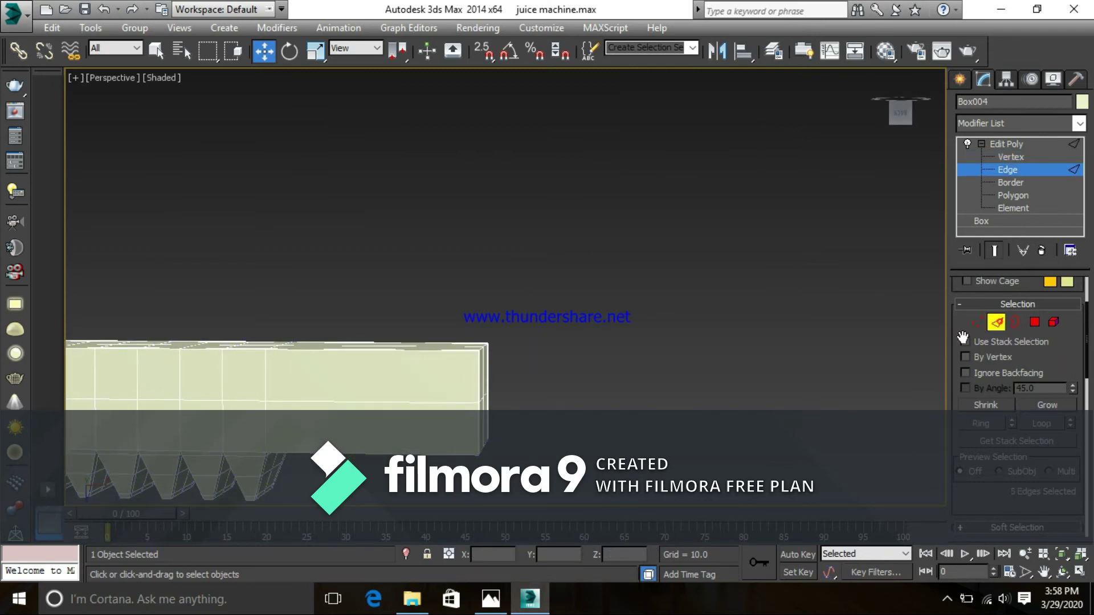
{"action": "left_click_drag", "start_coordinate": [432, 520], "coordinate": [432, 519]}
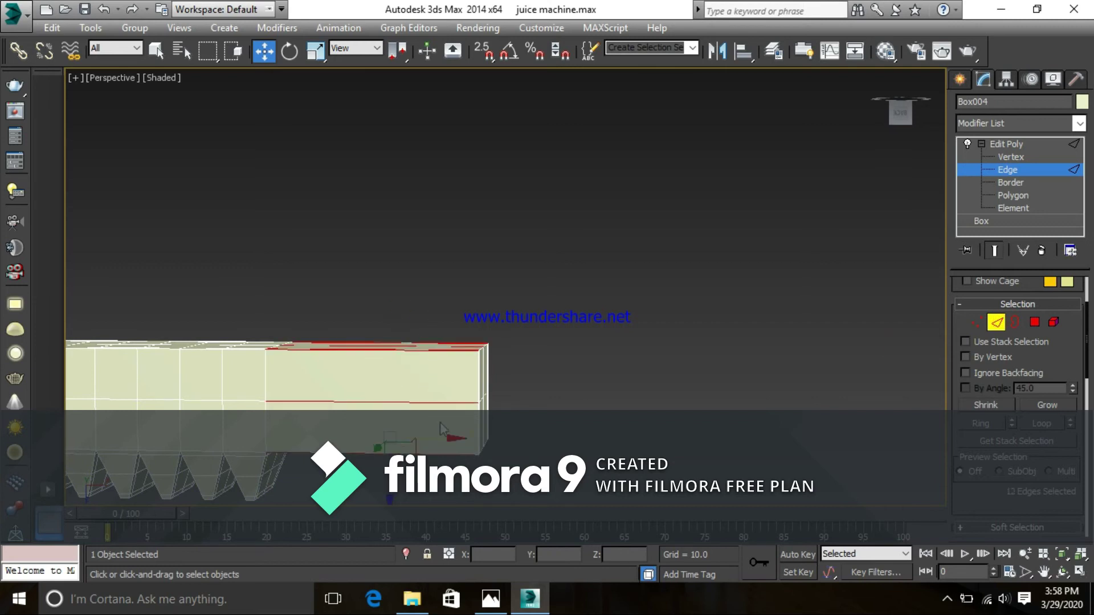
{"action": "right_click", "coordinate": [438, 352]}
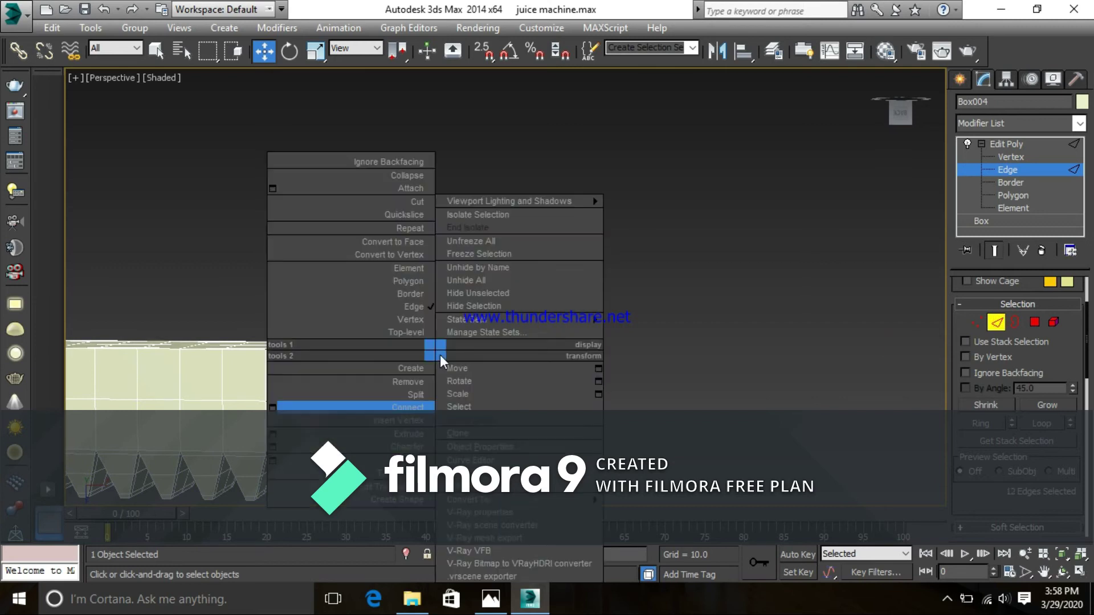
{"action": "left_click", "coordinate": [273, 408]}
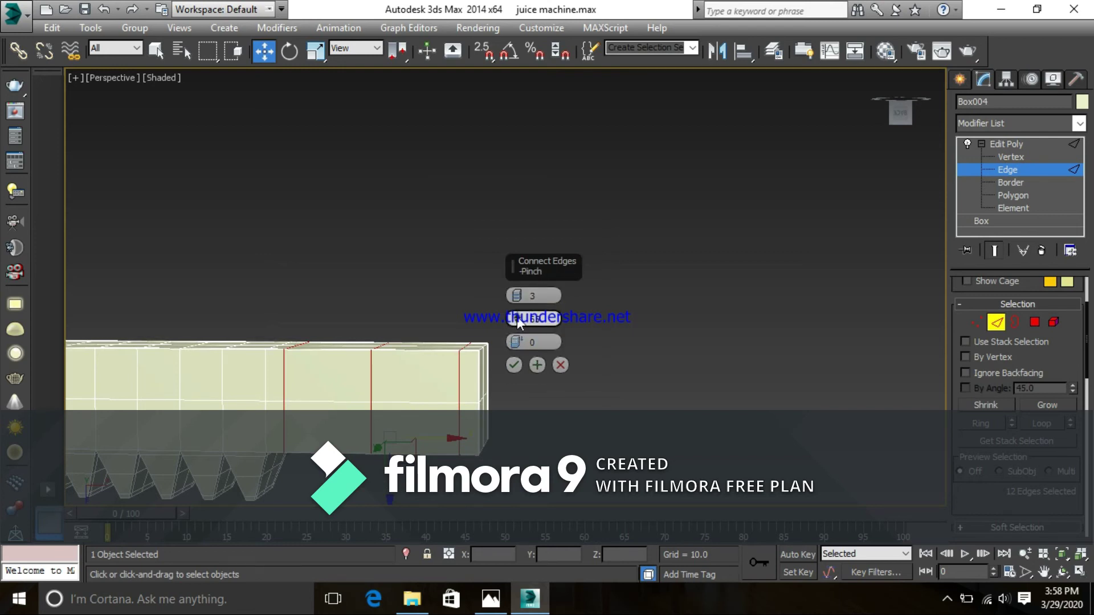
{"action": "left_click_drag", "start_coordinate": [517, 316], "coordinate": [511, 222]}
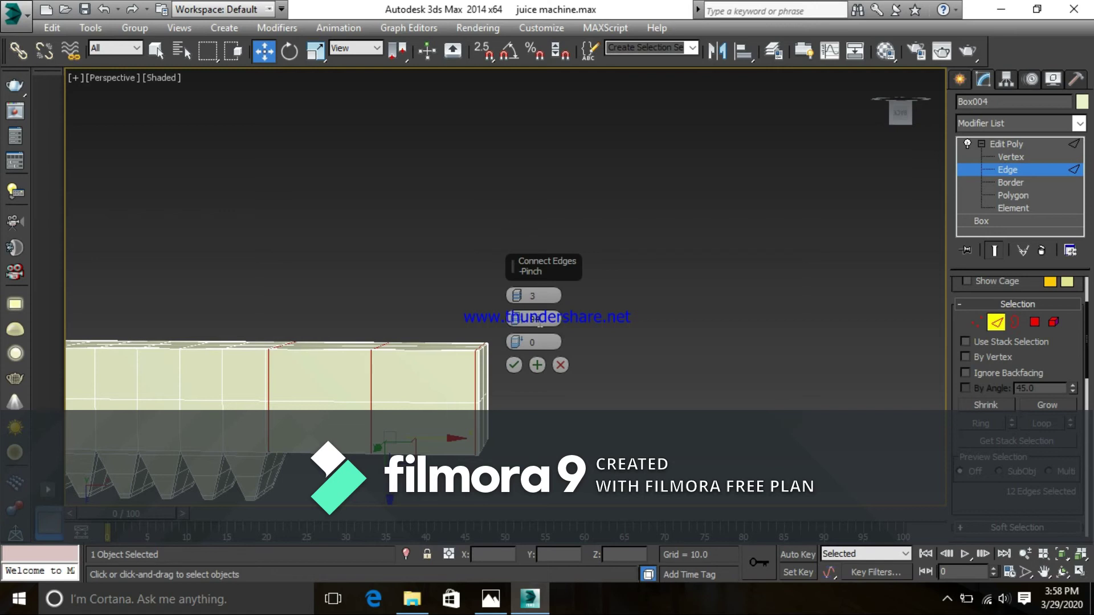
{"action": "left_click", "coordinate": [514, 366]}
{"action": "left_click", "coordinate": [612, 412]}
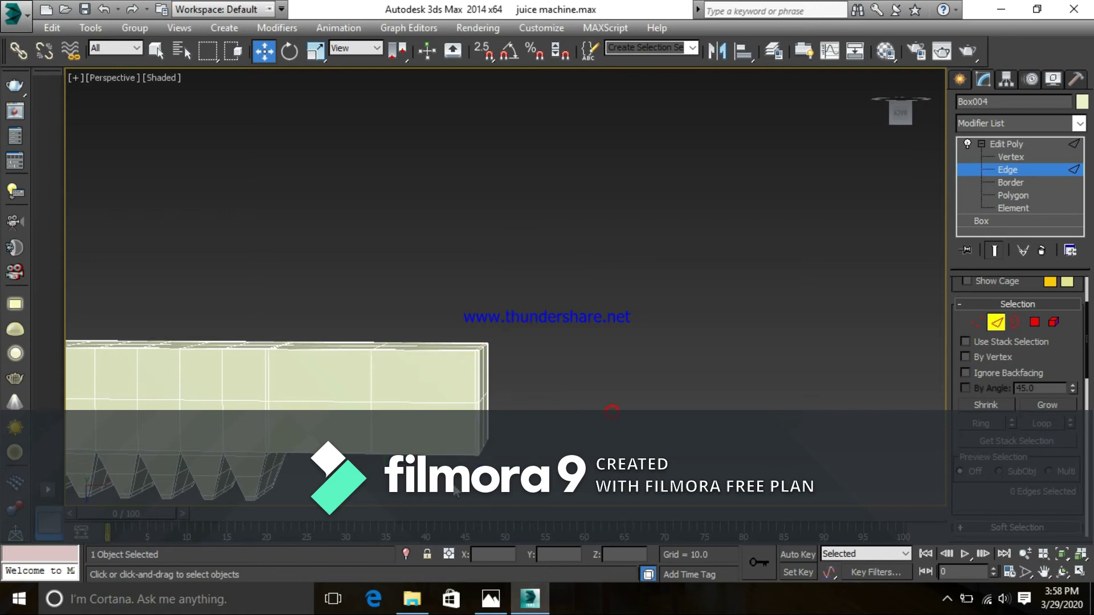
- Connect the lengthwise edges of the plain section at the bar's peg end with three segments, using the same outward pinch
{"action": "middle_click_drag", "start_coordinate": [515, 422], "coordinate": [530, 407]}
{"action": "scroll", "coordinate": [508, 393], "scroll_direction": "down", "scroll_amount": 3}
{"action": "middle_click_drag", "start_coordinate": [381, 399], "coordinate": [550, 357]}
{"action": "scroll", "coordinate": [549, 357], "scroll_direction": "down", "scroll_amount": 1}
{"action": "scroll", "coordinate": [440, 381], "scroll_direction": "down", "scroll_amount": 1}
{"action": "middle_click_drag", "start_coordinate": [395, 382], "coordinate": [496, 364]}
{"action": "scroll", "coordinate": [409, 380], "scroll_direction": "down", "scroll_amount": 1}
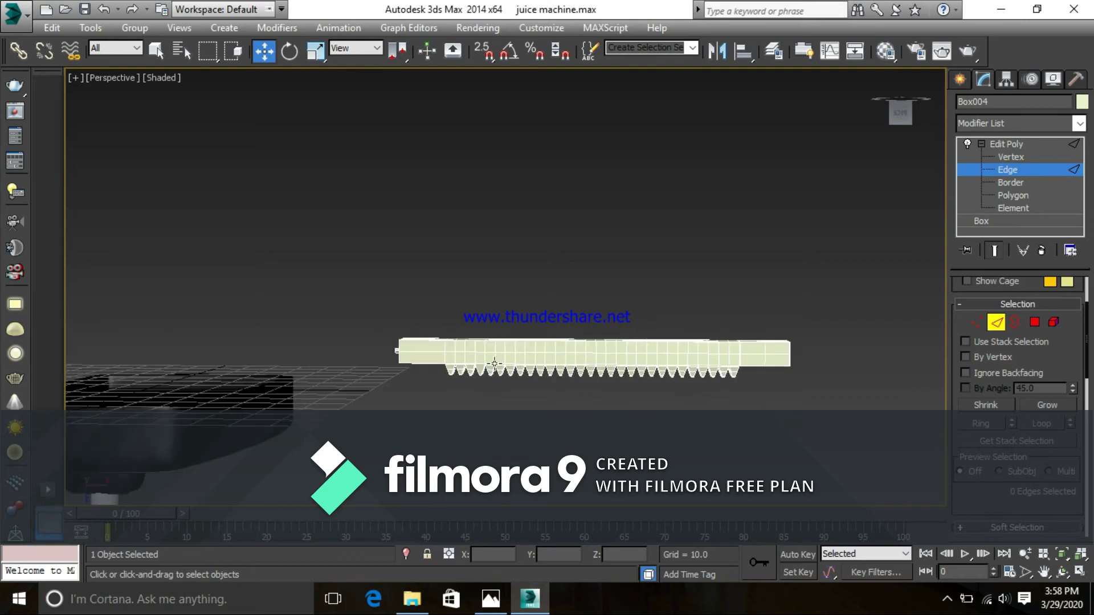
{"action": "scroll", "coordinate": [431, 367], "scroll_direction": "up", "scroll_amount": 4}
{"action": "middle_click_drag", "start_coordinate": [425, 321], "coordinate": [462, 326]}
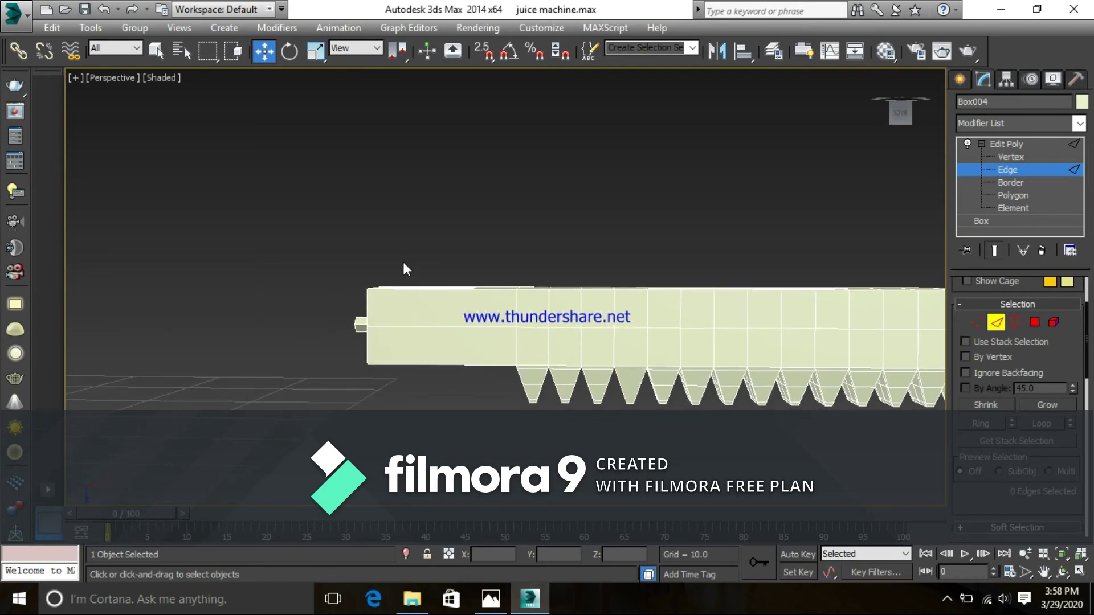
{"action": "left_click", "coordinate": [897, 123]}
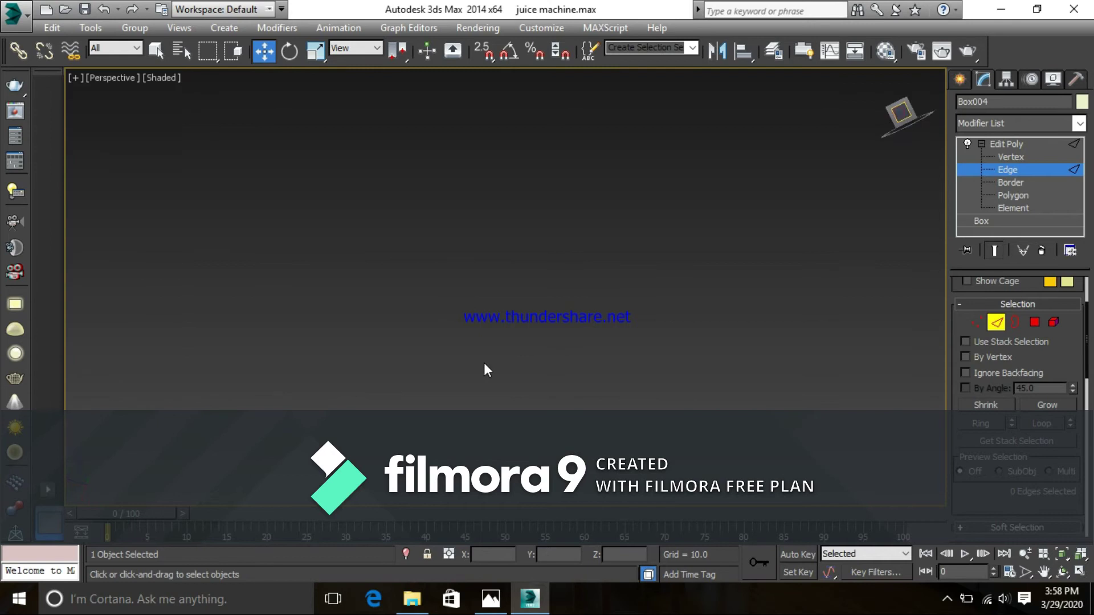
{"action": "scroll", "coordinate": [435, 300], "scroll_direction": "down", "scroll_amount": 3}
{"action": "middle_click_drag", "start_coordinate": [442, 253], "coordinate": [472, 427]}
{"action": "scroll", "coordinate": [492, 306], "scroll_direction": "up", "scroll_amount": 5}
{"action": "scroll", "coordinate": [507, 257], "scroll_direction": "up", "scroll_amount": 3}
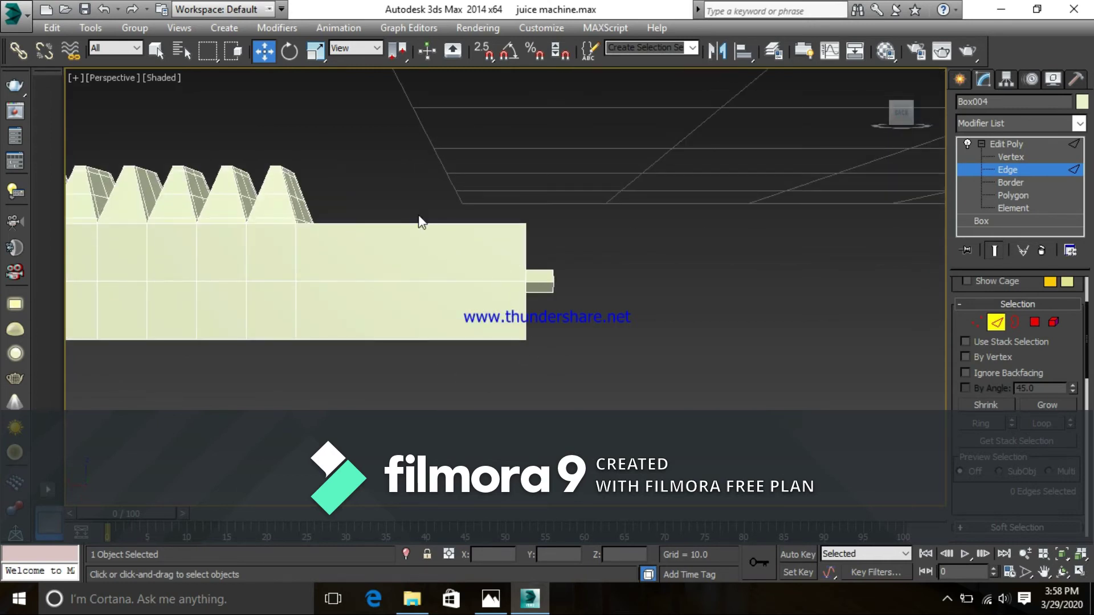
{"action": "left_click_drag", "start_coordinate": [460, 374], "coordinate": [461, 376]}
{"action": "right_click", "coordinate": [460, 292]}
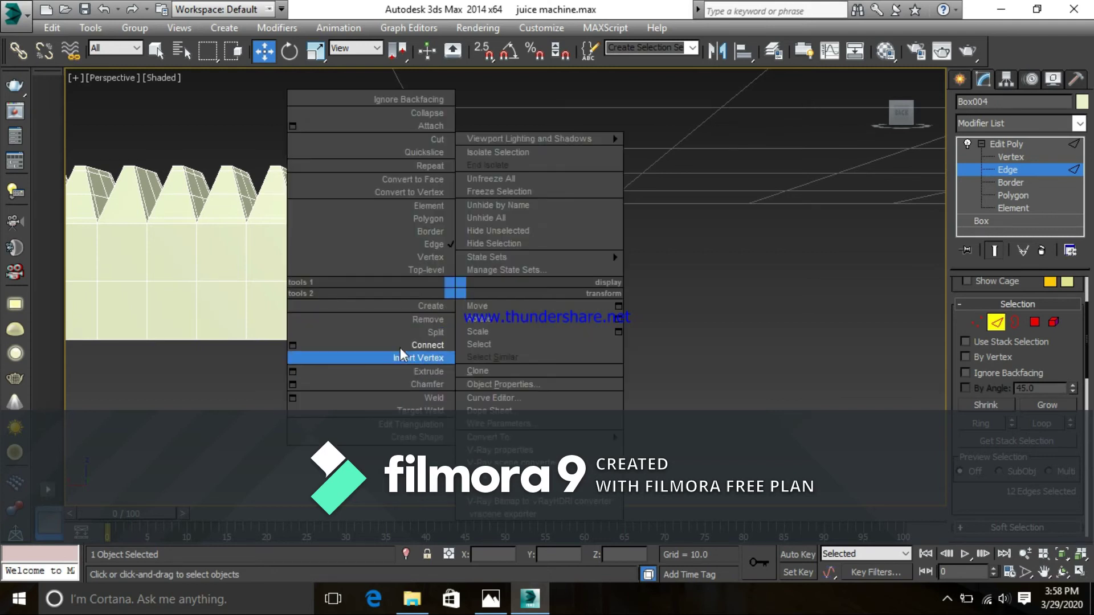
{"action": "left_click", "coordinate": [293, 346]}
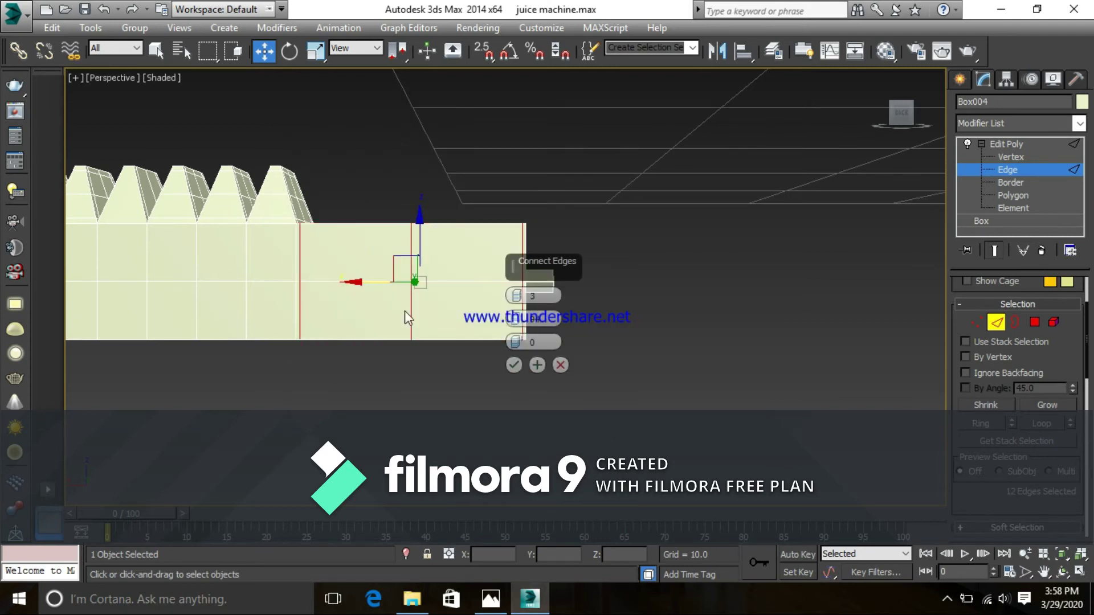
{"action": "left_click", "coordinate": [514, 366]}
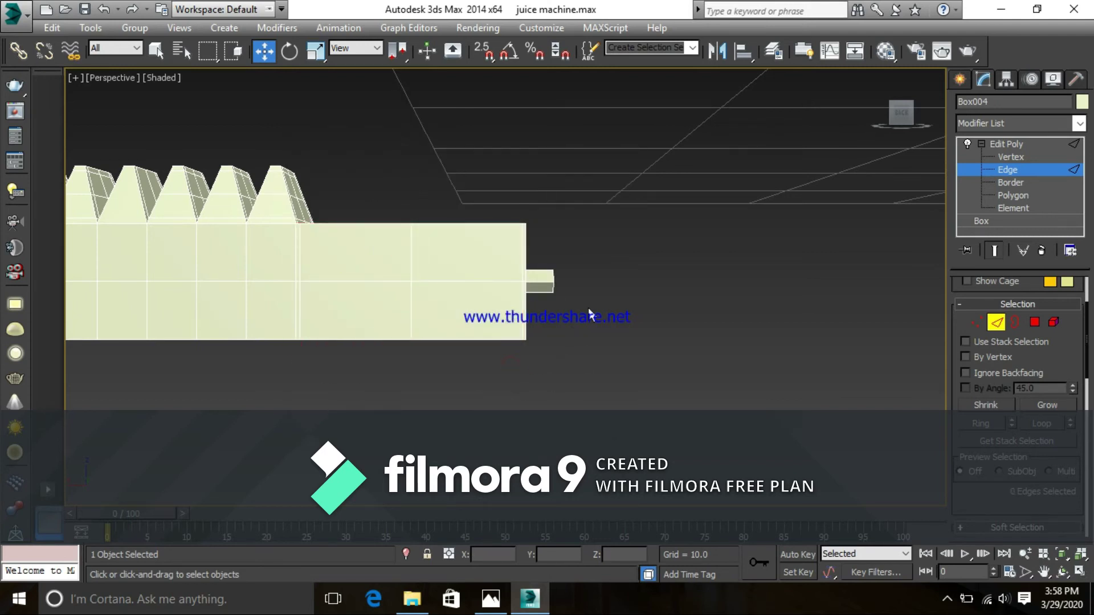
- Select the peg's four lengthwise edges and connect them with two segments
{"action": "scroll", "coordinate": [570, 296], "scroll_direction": "up", "scroll_amount": 3}
{"action": "left_click_drag", "start_coordinate": [516, 254], "coordinate": [537, 346]}
{"action": "left_click", "coordinate": [575, 358]}
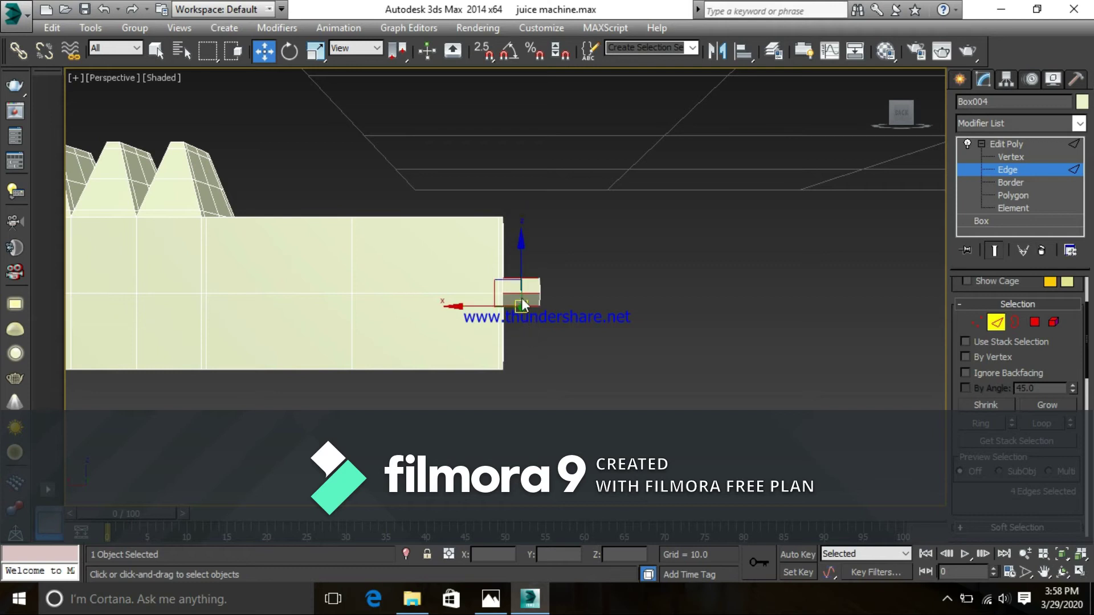
{"action": "right_click", "coordinate": [517, 293]}
{"action": "left_click", "coordinate": [354, 351]}
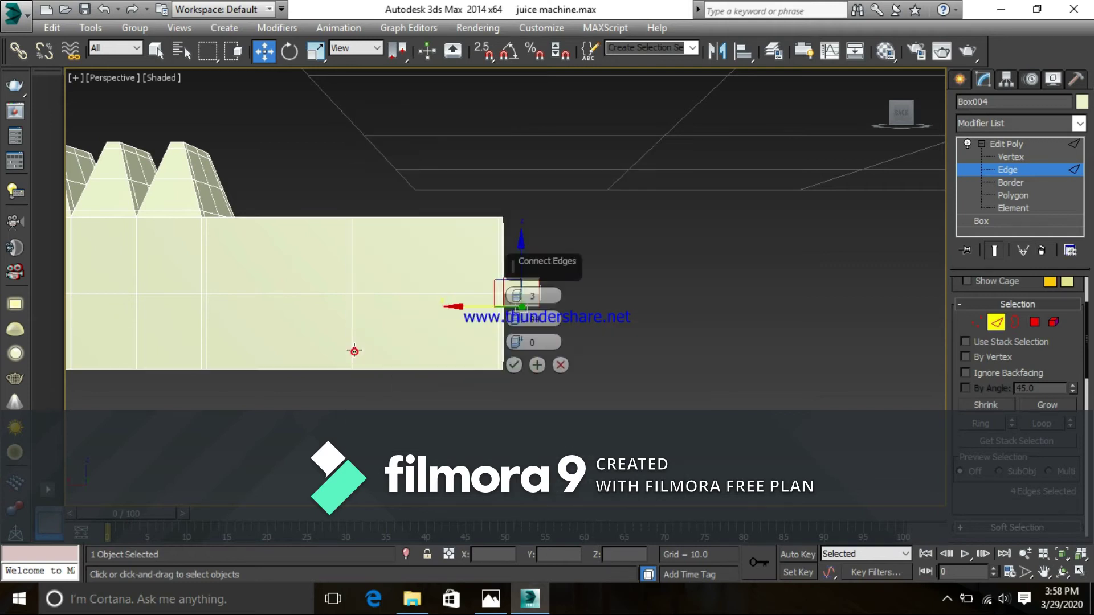
{"action": "left_click", "coordinate": [517, 299]}
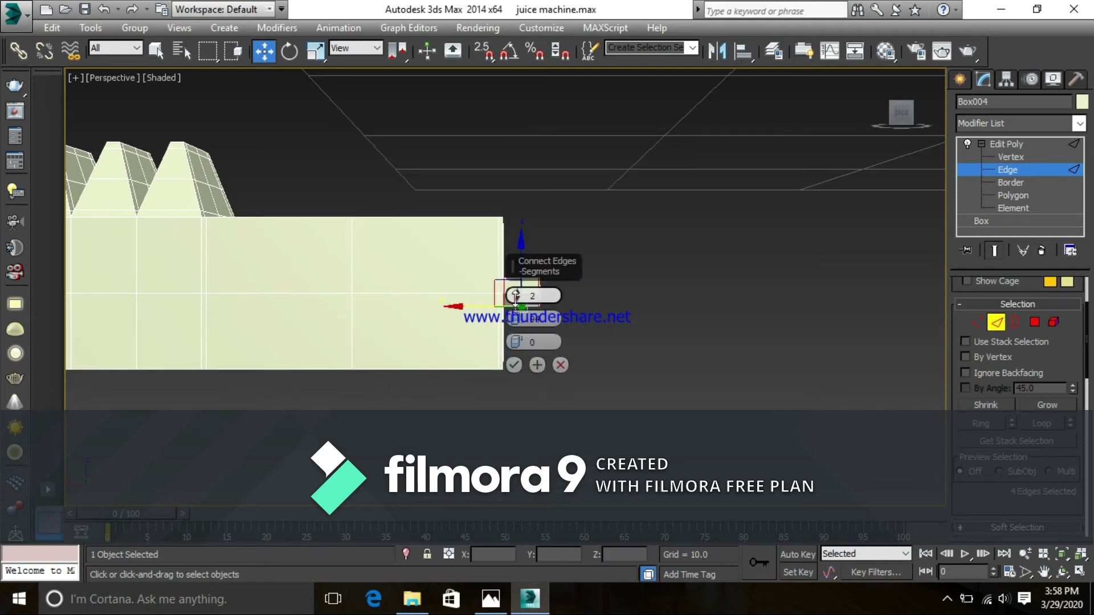
{"action": "left_click", "coordinate": [514, 365]}
{"action": "left_click", "coordinate": [656, 321]}
{"action": "scroll", "coordinate": [531, 295], "scroll_direction": "up", "scroll_amount": 3}
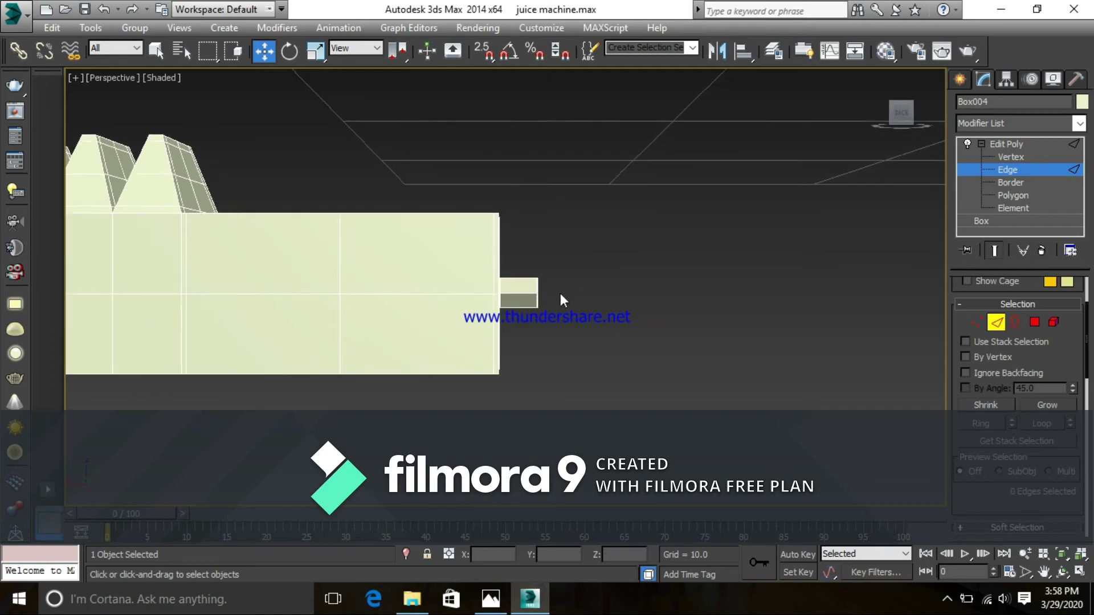
{"action": "scroll", "coordinate": [531, 296], "scroll_direction": "up", "scroll_amount": 3}
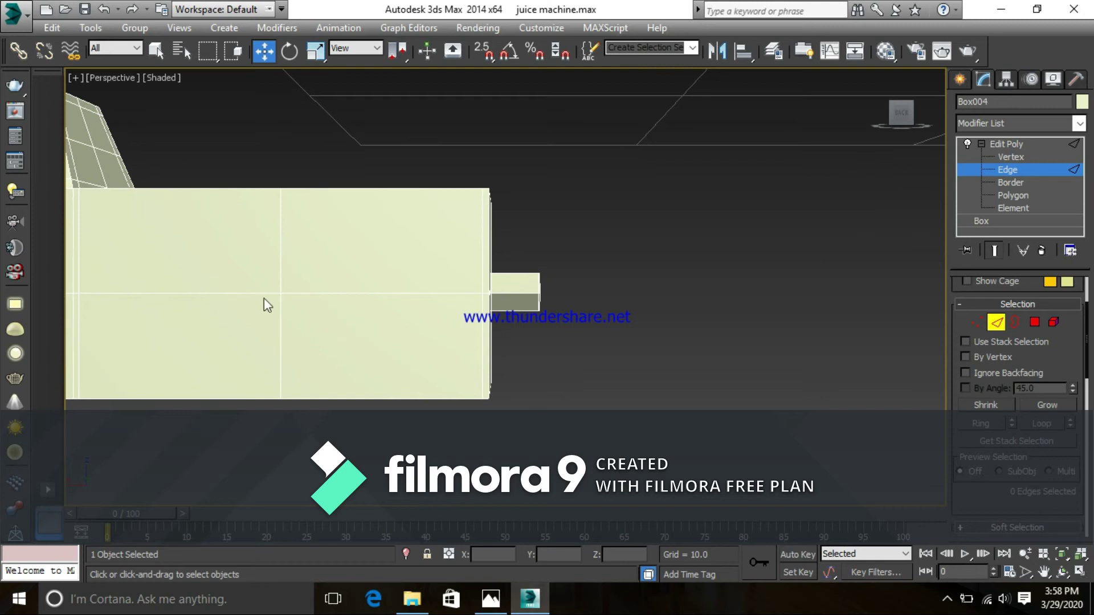
- Select the middle edge loop around the peg-end section and expand it to its edge ring along the bar
{"action": "left_click", "coordinate": [279, 315]}
{"action": "middle_click_drag", "start_coordinate": [550, 322], "coordinate": [514, 375], "text": "alt"}
{"action": "scroll", "coordinate": [313, 214], "scroll_direction": "down", "scroll_amount": 6}
{"action": "scroll", "coordinate": [335, 245], "scroll_direction": "up", "scroll_amount": 5}
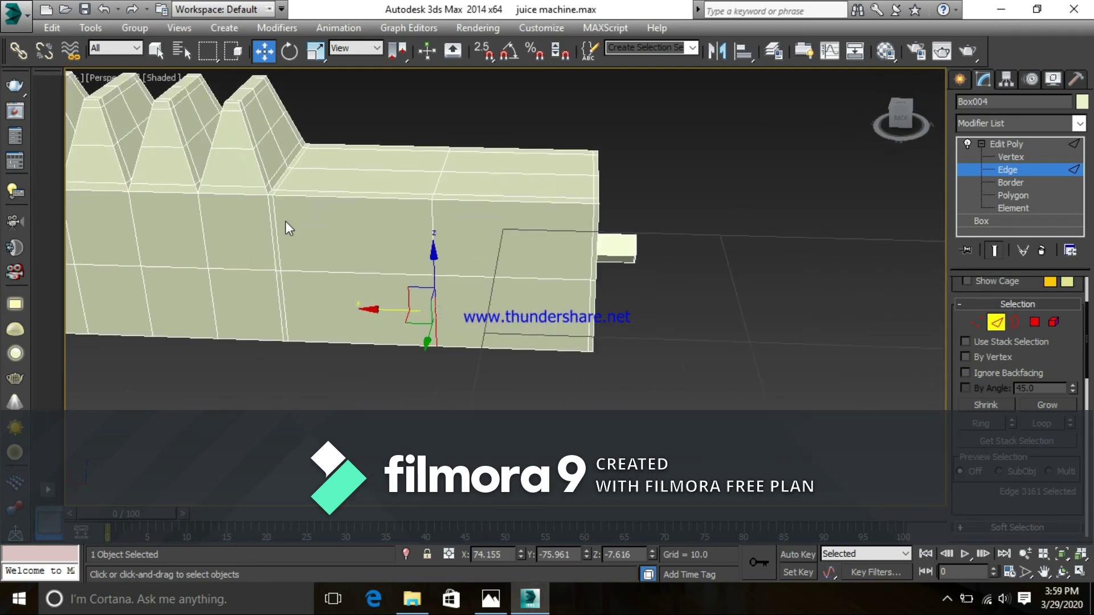
{"action": "middle_click_drag", "start_coordinate": [285, 227], "coordinate": [201, 204], "text": "alt"}
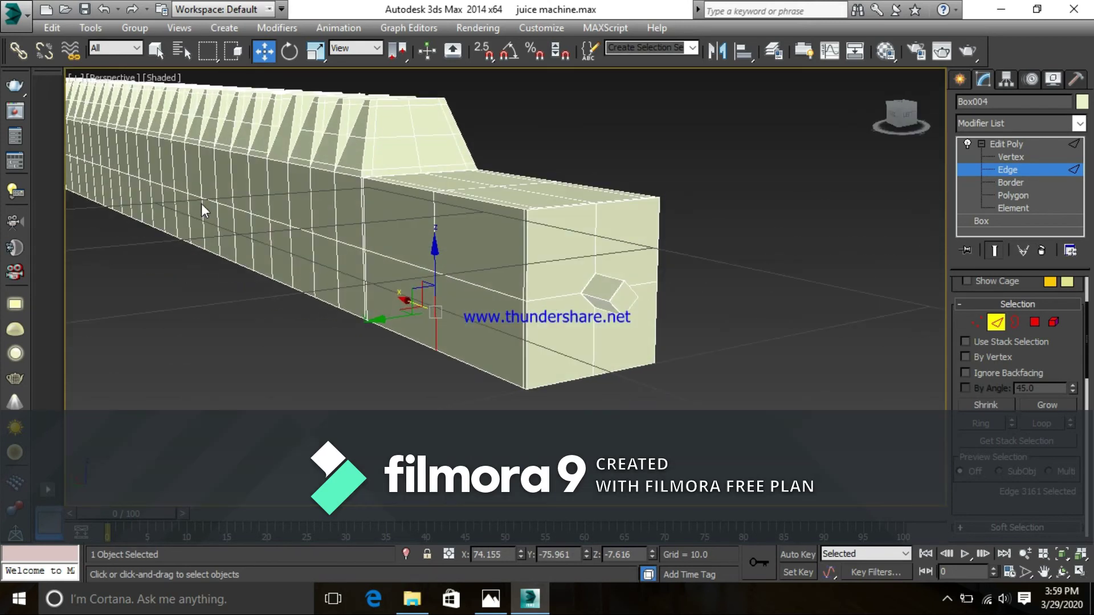
{"action": "left_click", "coordinate": [527, 242]}
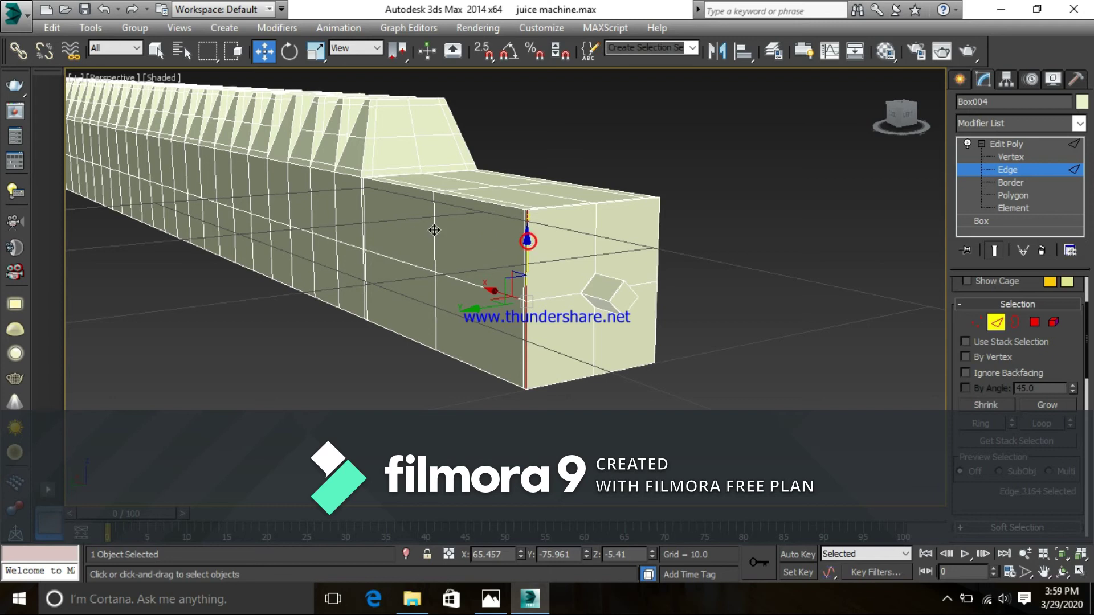
{"action": "double_click", "coordinate": [434, 230]}
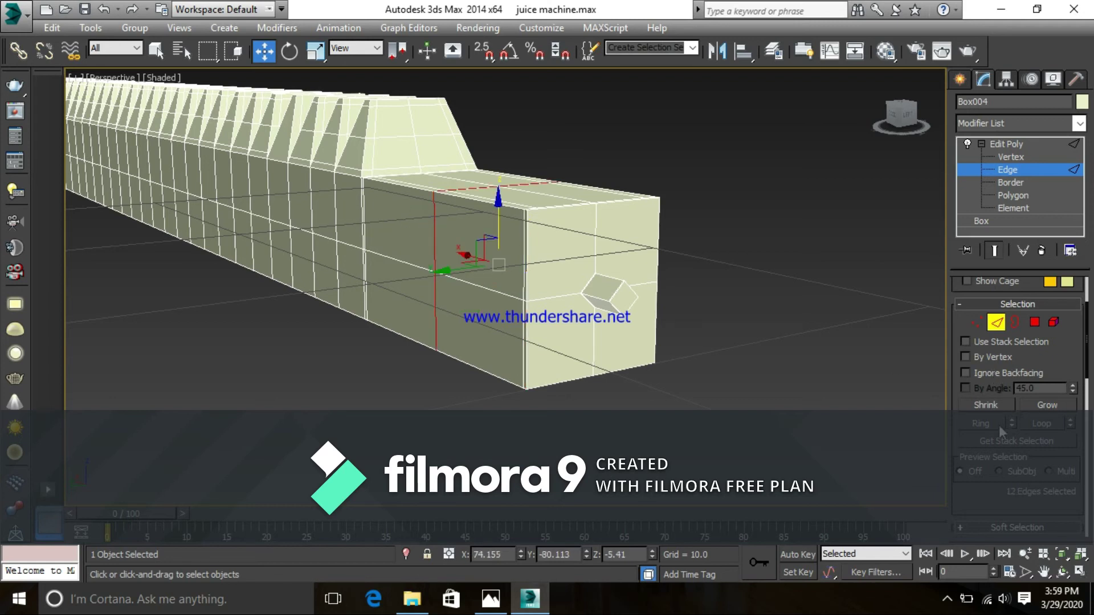
{"action": "left_click", "coordinate": [983, 425]}
- In the maximized Front view, remove the edges on the teeth from the ring selection
{"action": "middle_click_drag", "start_coordinate": [442, 213], "coordinate": [665, 214], "text": "alt"}
{"action": "key", "text": "alt+w"}
{"action": "scroll", "coordinate": [710, 234], "scroll_direction": "up", "scroll_amount": 9}
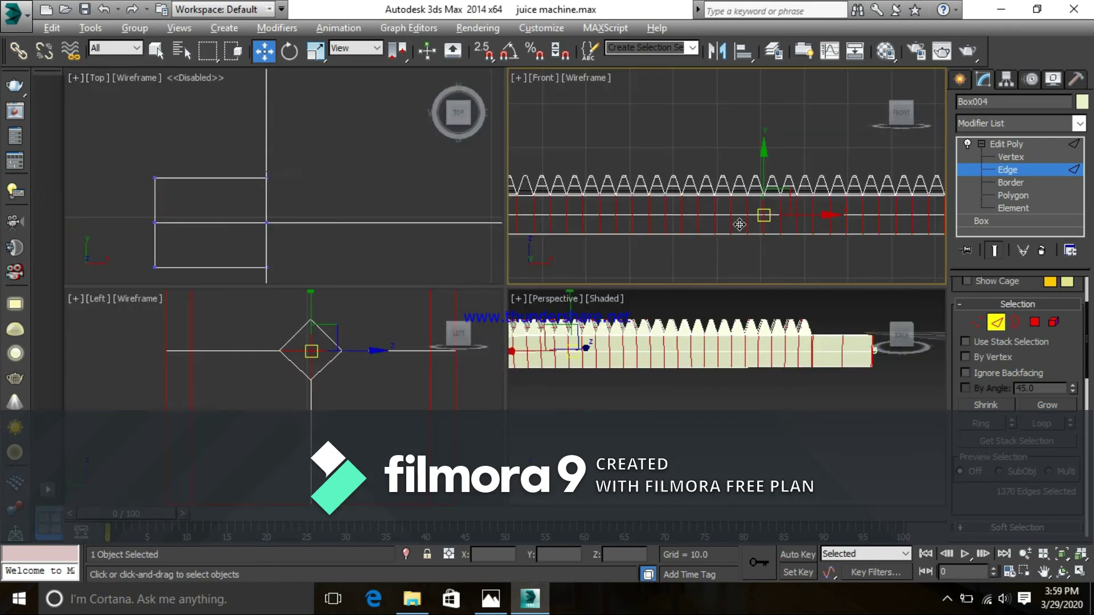
{"action": "key", "text": "alt+w"}
{"action": "scroll", "coordinate": [696, 308], "scroll_direction": "down", "scroll_amount": 8}
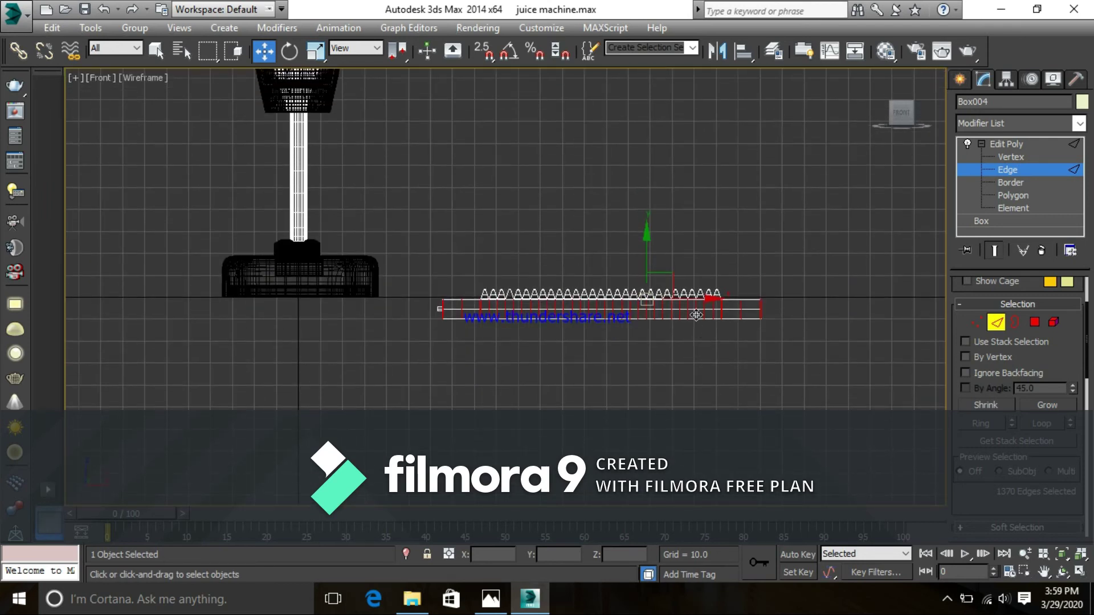
{"action": "scroll", "coordinate": [696, 314], "scroll_direction": "up", "scroll_amount": 4}
{"action": "scroll", "coordinate": [701, 302], "scroll_direction": "down", "scroll_amount": 2}
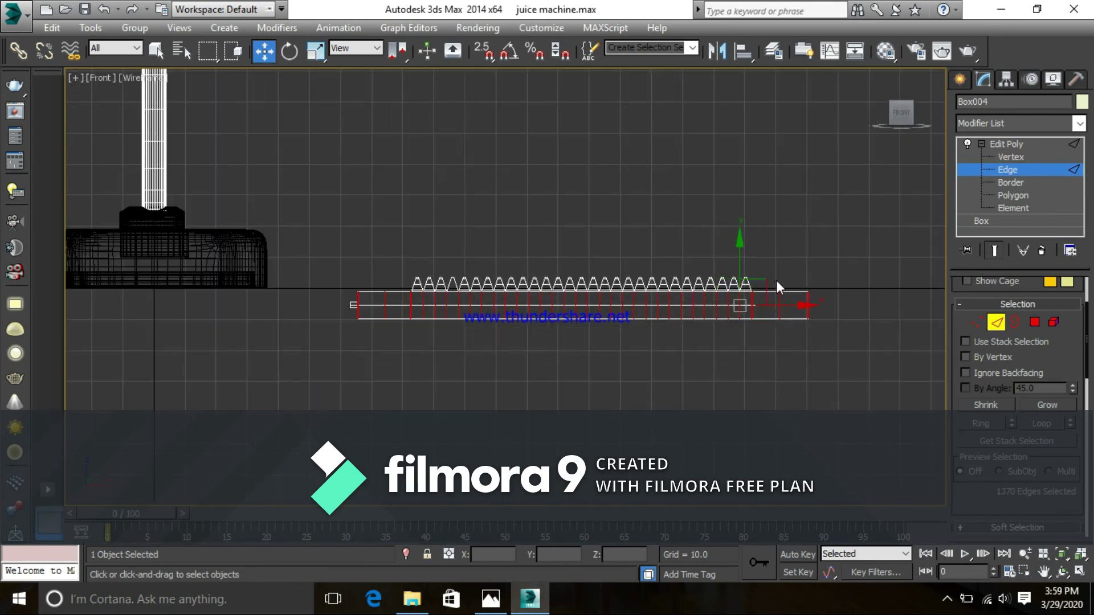
{"action": "left_click_drag", "start_coordinate": [795, 253], "coordinate": [490, 286]}
{"action": "left_click_drag", "start_coordinate": [381, 289], "coordinate": [381, 288]}
{"action": "scroll", "coordinate": [584, 331], "scroll_direction": "up", "scroll_amount": 4}
{"action": "scroll", "coordinate": [594, 326], "scroll_direction": "down", "scroll_amount": 2}
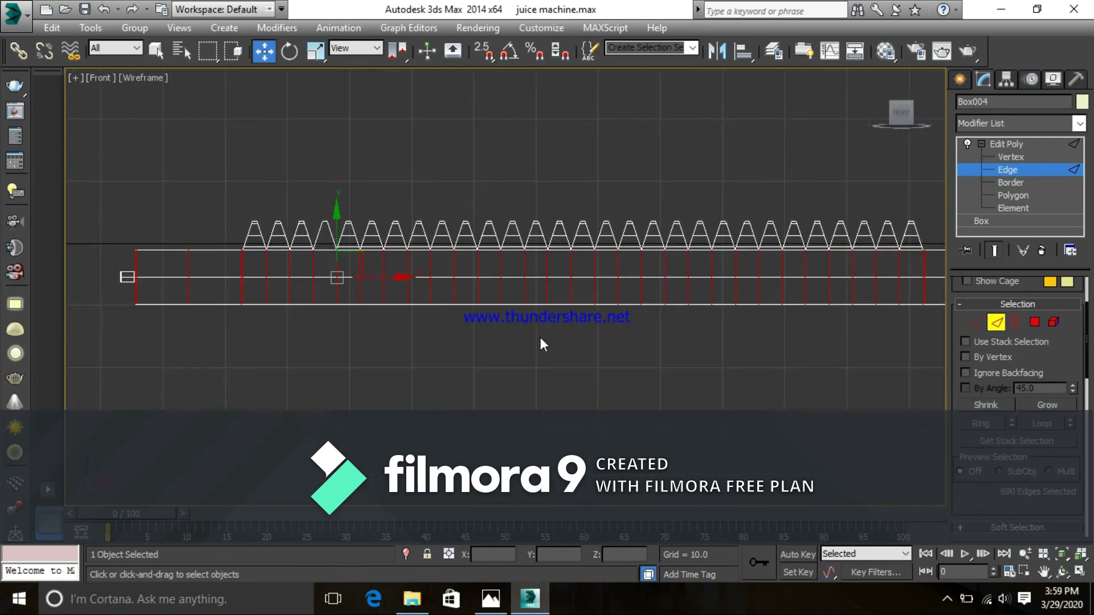
{"action": "key", "text": "alt+w"}
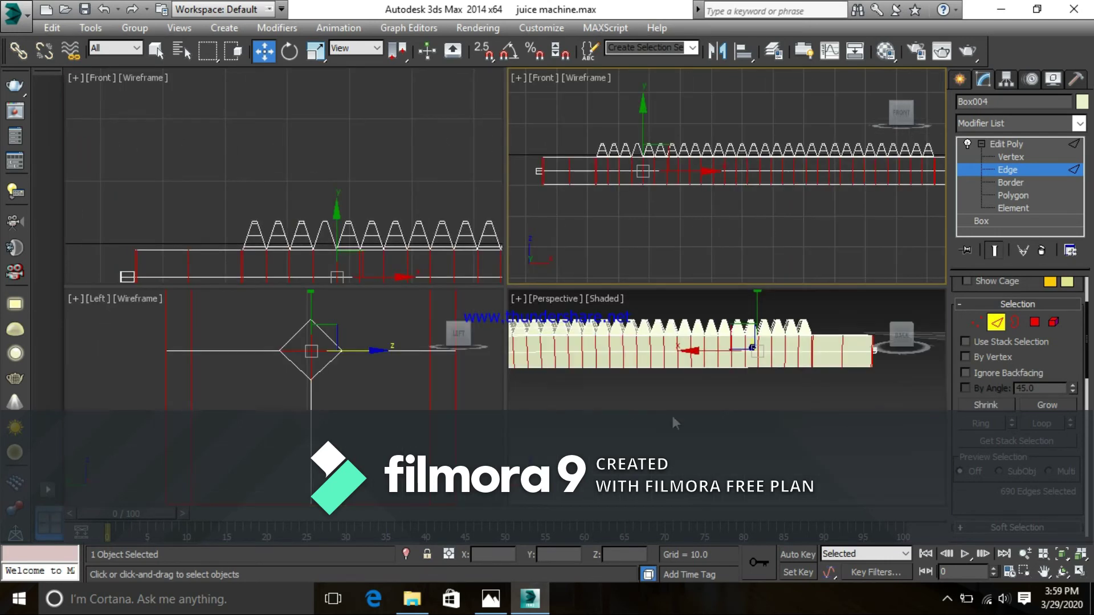
{"action": "right_click", "coordinate": [701, 391]}
{"action": "right_click", "coordinate": [681, 350]}
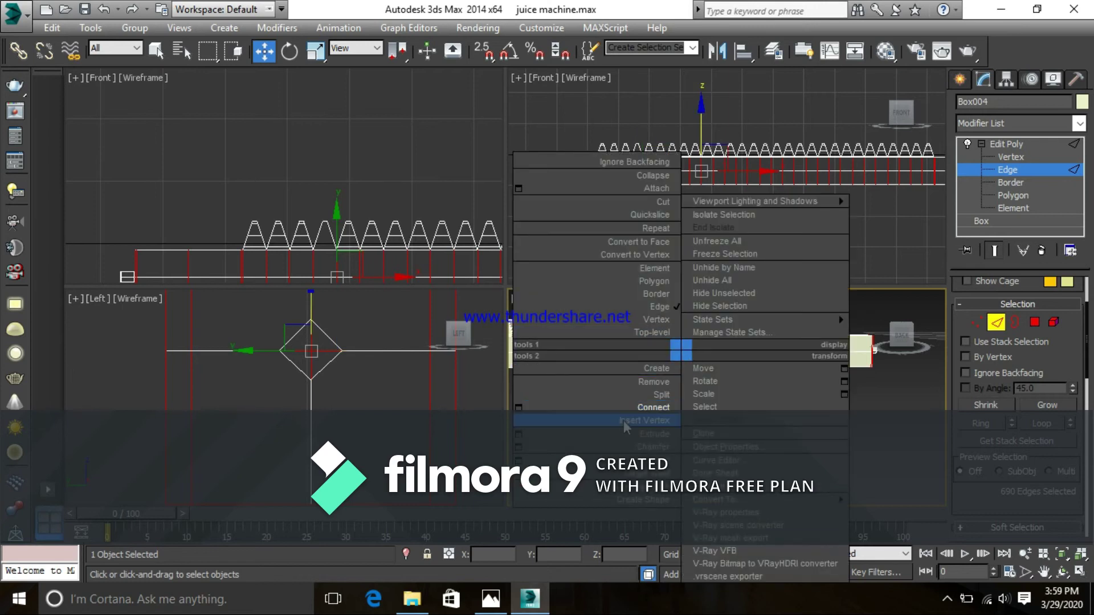
{"action": "left_click", "coordinate": [519, 408]}
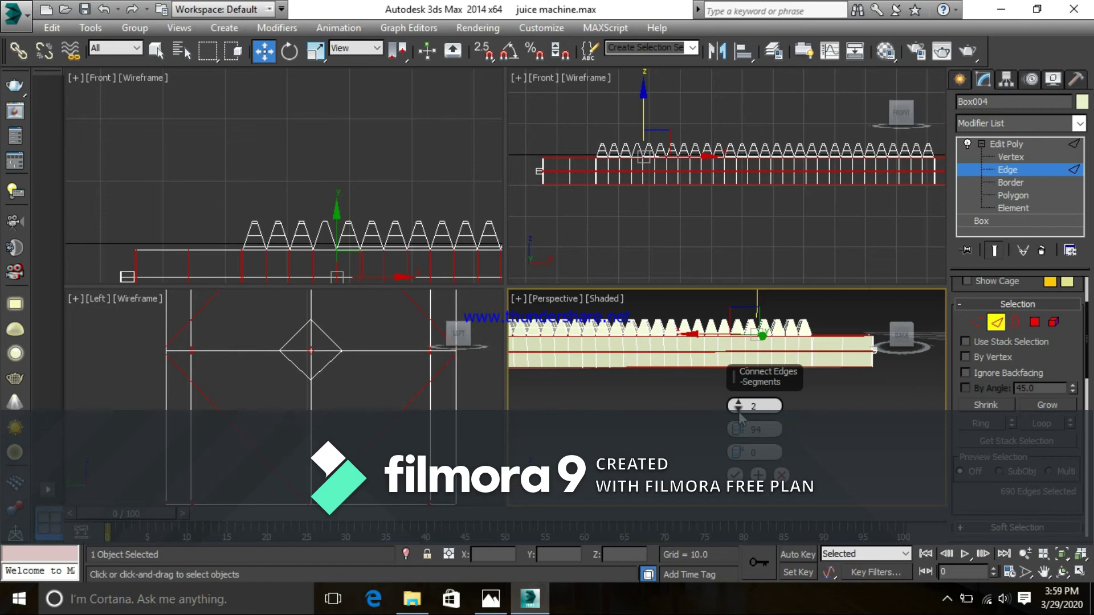
{"action": "left_click_drag", "start_coordinate": [741, 456], "coordinate": [780, 587]}
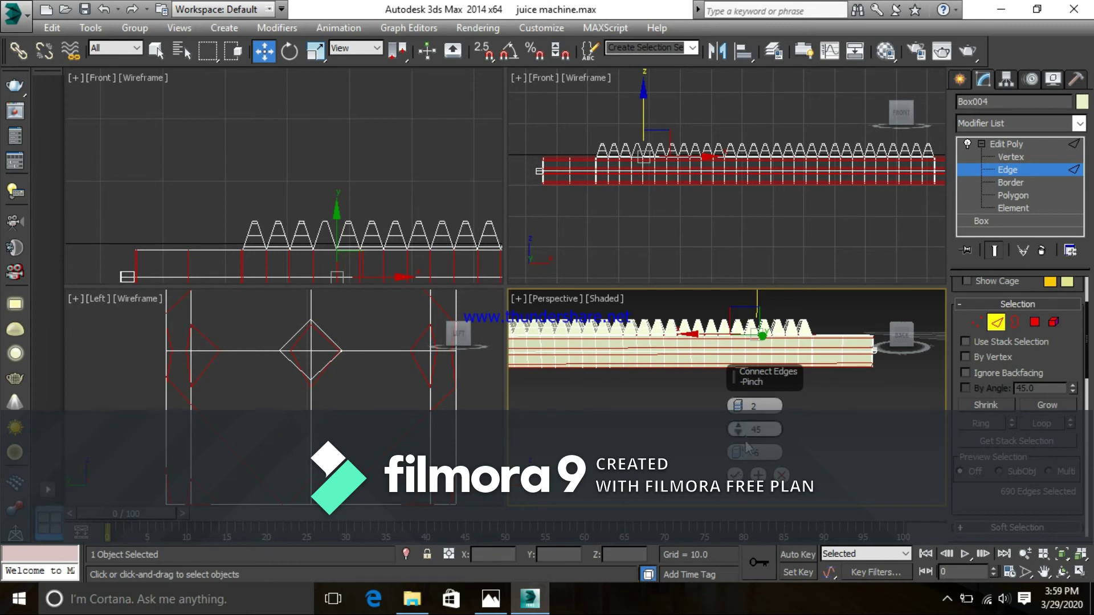
{"action": "key", "text": "alt+w"}
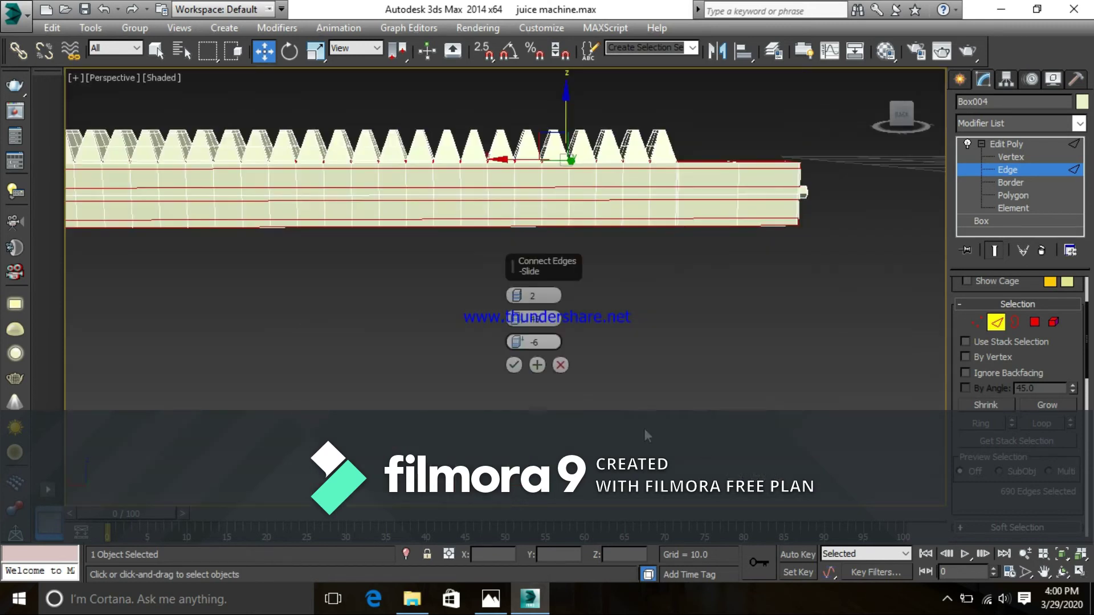
{"action": "mouse_move", "coordinate": [692, 359]}
{"action": "middle_mouse_down", "text": "alt"}
{"action": "mouse_move", "coordinate": [656, 354]}
{"action": "mouse_move", "coordinate": [695, 364]}
{"action": "mouse_move", "coordinate": [684, 367]}
{"action": "middle_mouse_up", "text": "alt"}
{"action": "scroll", "coordinate": [684, 367], "scroll_direction": "up", "scroll_amount": 1}
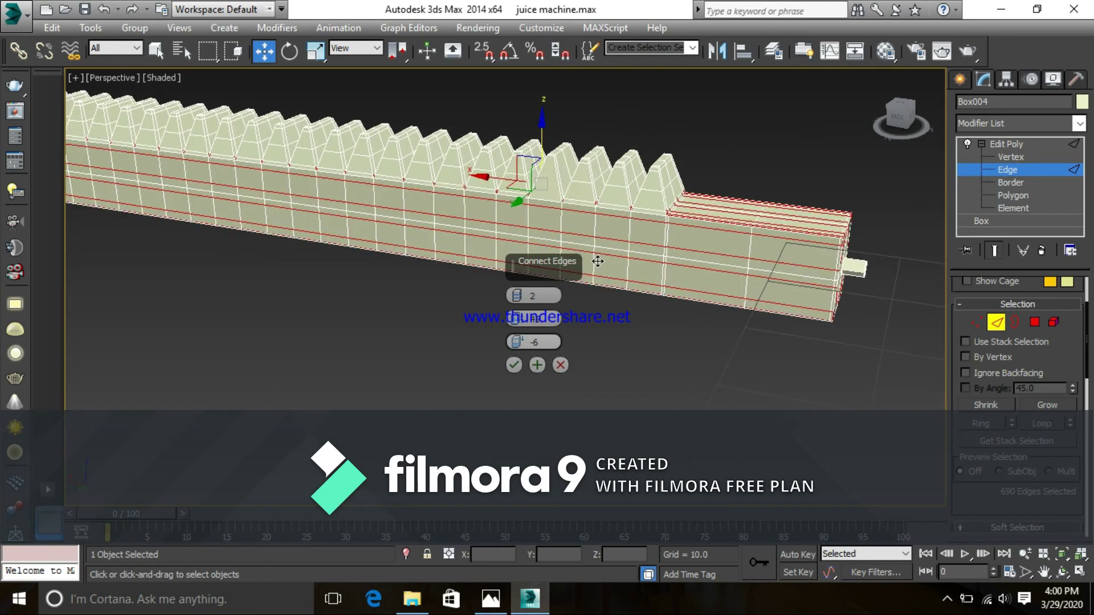
{"action": "left_click", "coordinate": [517, 299]}
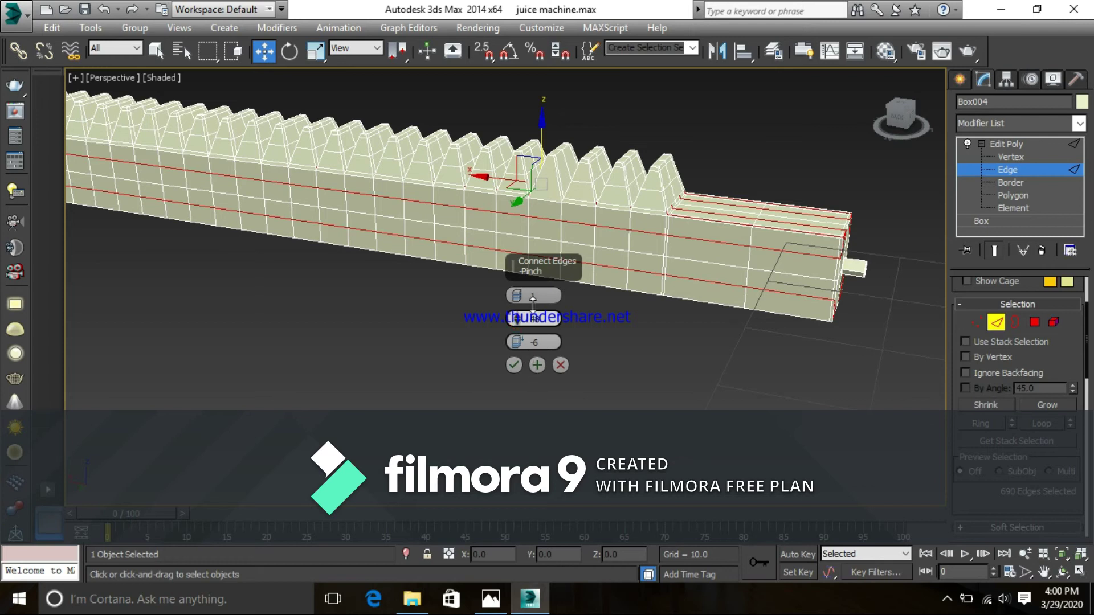
{"action": "left_click_drag", "start_coordinate": [516, 344], "coordinate": [524, 125]}
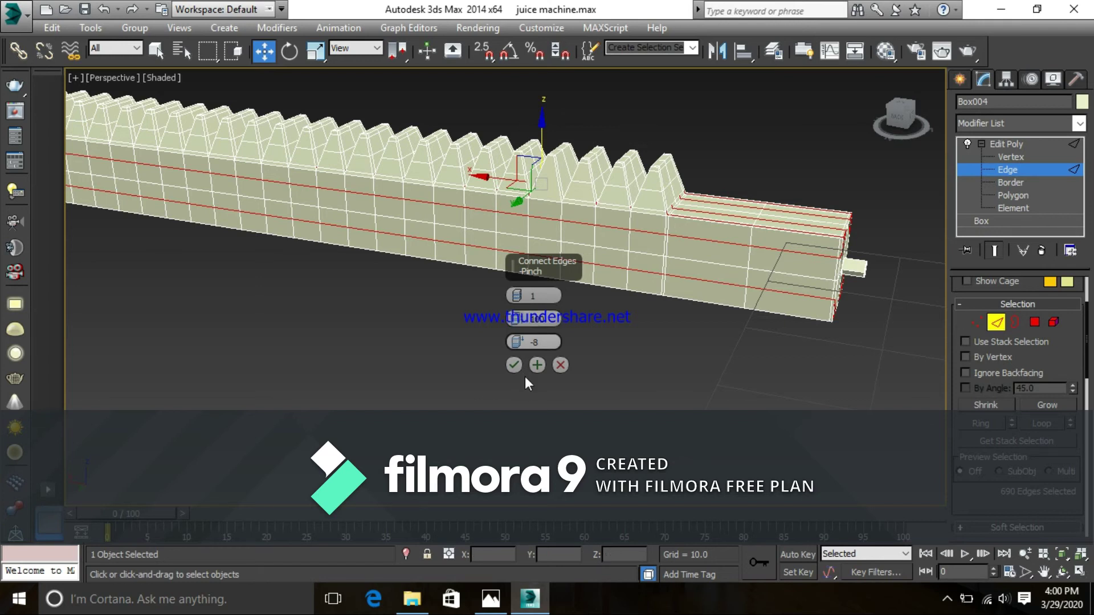
{"action": "mouse_move", "coordinate": [516, 343]}
{"action": "left_mouse_down"}
{"action": "mouse_move", "coordinate": [515, 251]}
{"action": "mouse_move", "coordinate": [516, 349]}
{"action": "left_mouse_up"}
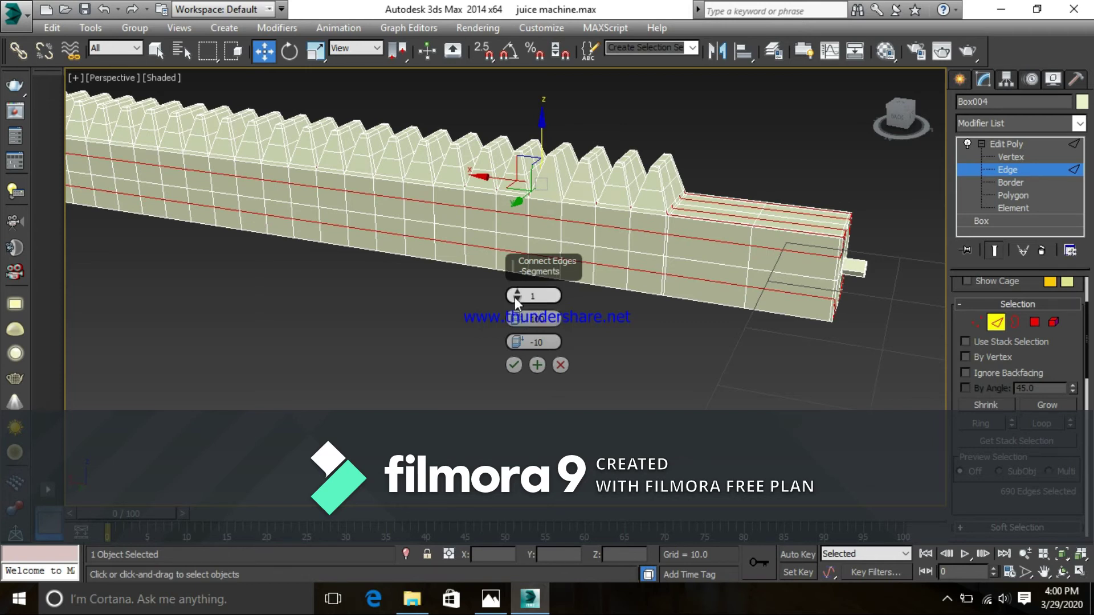
{"action": "left_click_drag", "start_coordinate": [518, 319], "coordinate": [530, 366]}
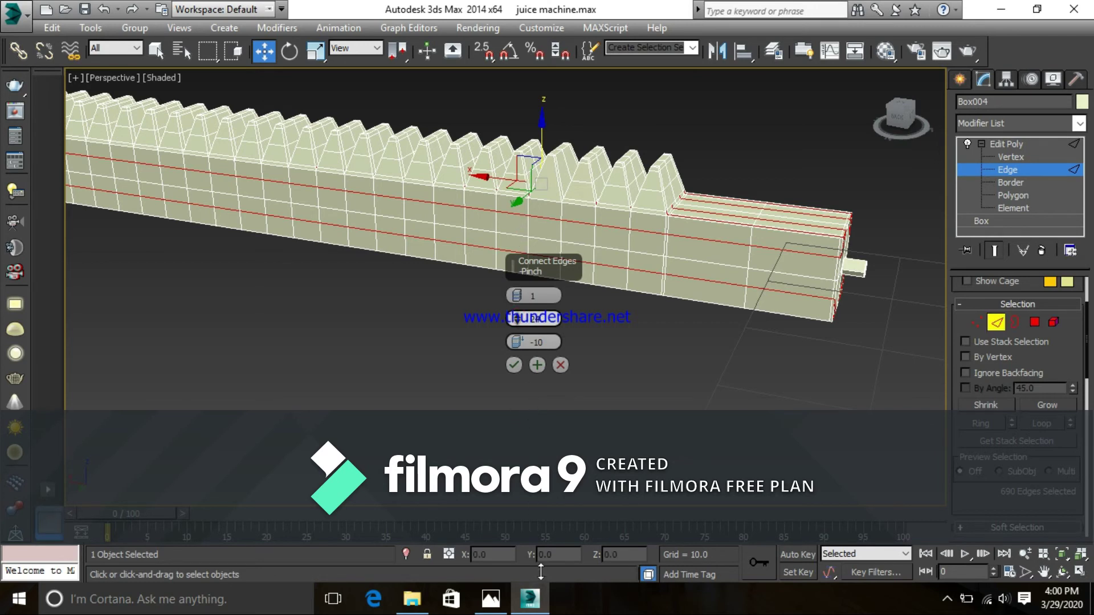
{"action": "left_click_drag", "start_coordinate": [541, 553], "coordinate": [546, 228]}
{"action": "left_click_drag", "start_coordinate": [522, 509], "coordinate": [519, 171]}
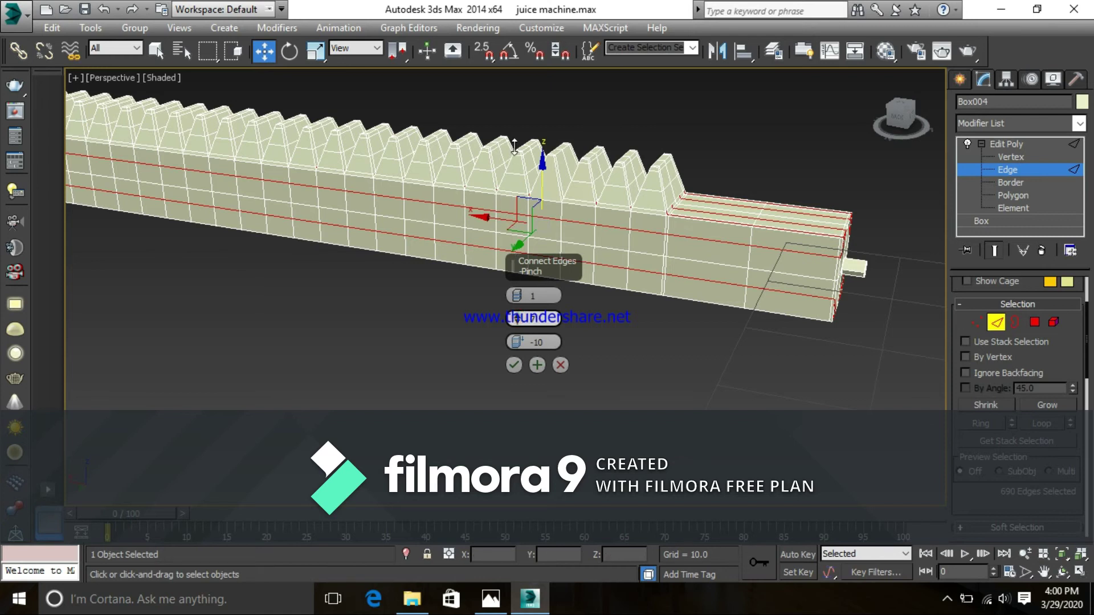
{"action": "mouse_move", "coordinate": [517, 341]}
{"action": "left_mouse_down"}
{"action": "mouse_move", "coordinate": [517, 331]}
{"action": "mouse_move", "coordinate": [517, 342]}
{"action": "left_mouse_up"}
{"action": "left_click_drag", "start_coordinate": [512, 265], "coordinate": [523, 282]}
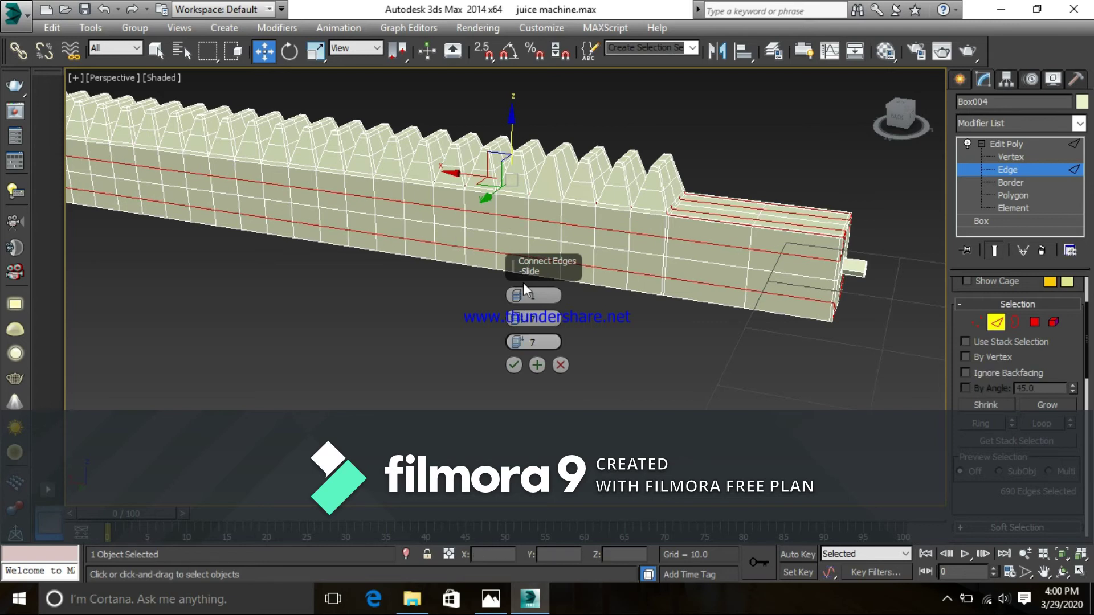
{"action": "left_click", "coordinate": [560, 365]}
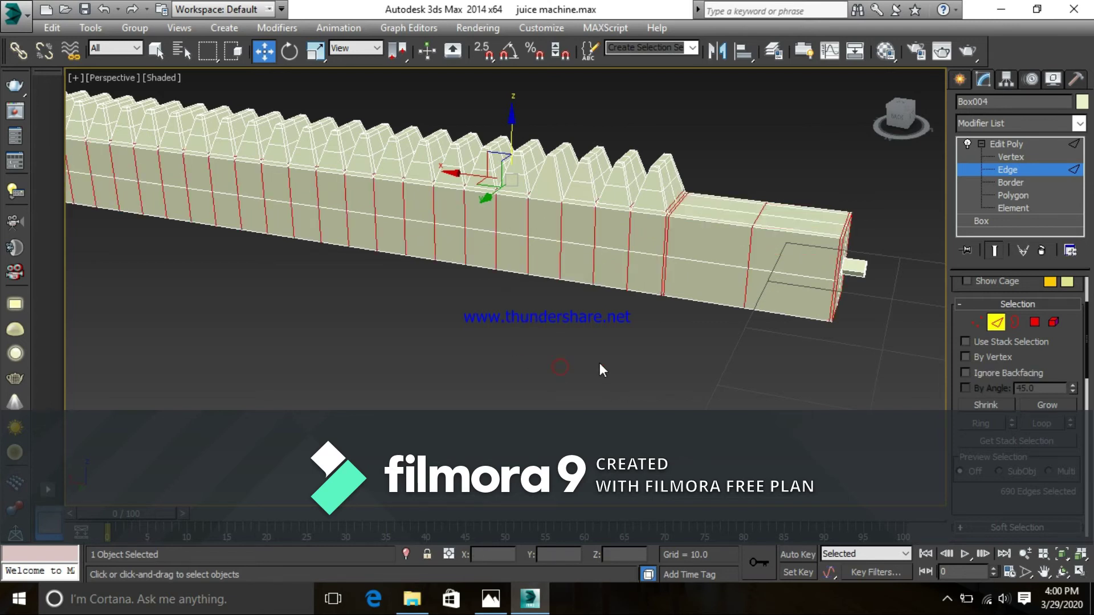
- Leave sub-object editing on the rack bar, apply a TurboSmooth modifier to it and deselect it
{"action": "left_click", "coordinate": [840, 265]}
{"action": "middle_click_drag", "start_coordinate": [830, 274], "coordinate": [833, 268], "text": "alt"}
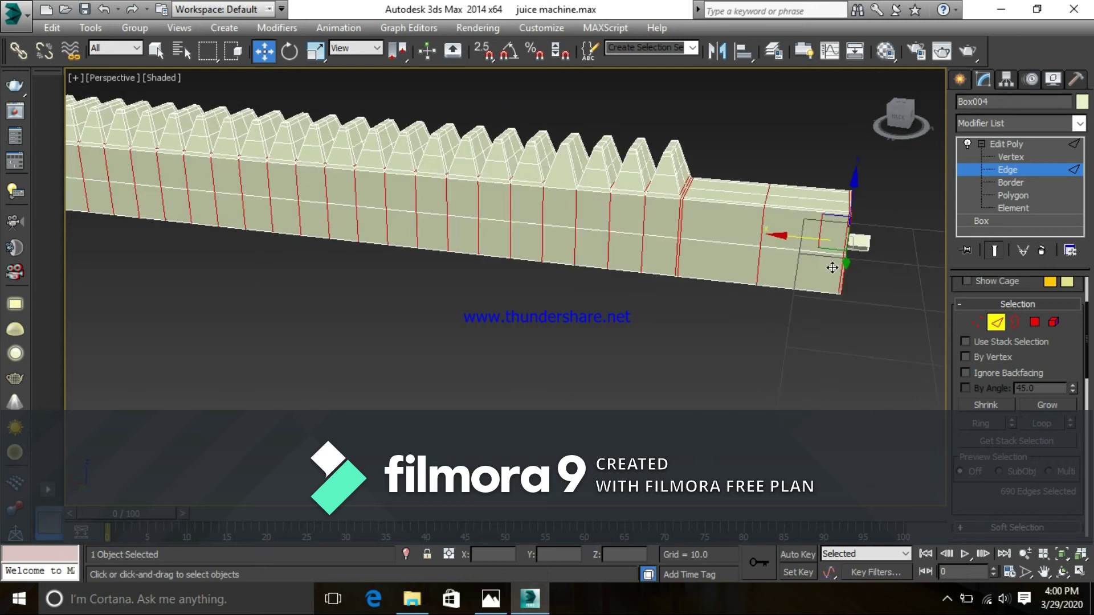
{"action": "left_click", "coordinate": [1000, 324]}
{"action": "left_click", "coordinate": [1007, 158]}
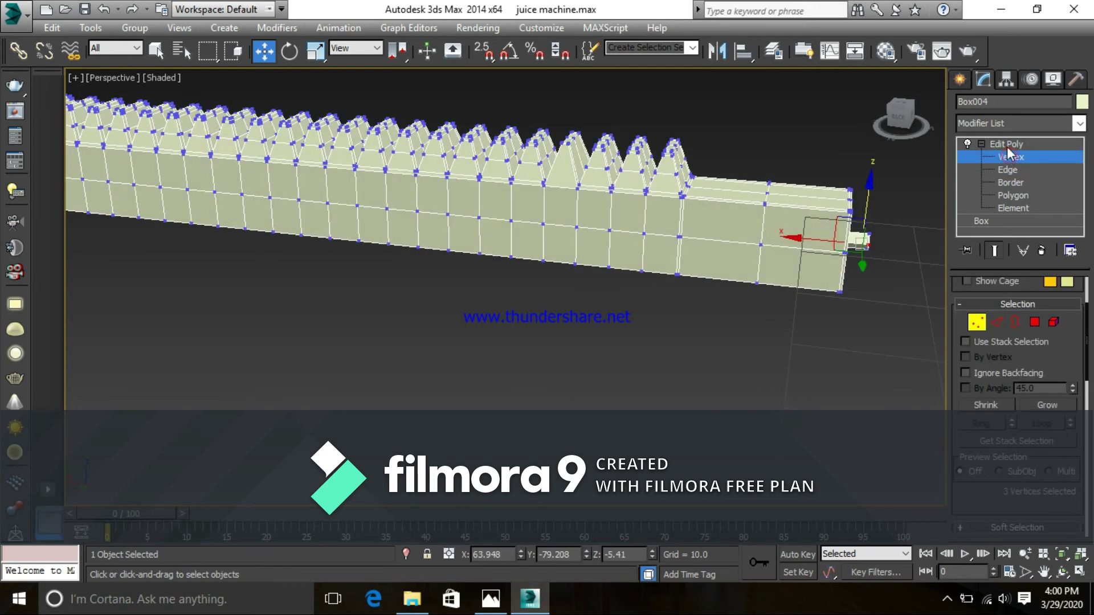
{"action": "left_click", "coordinate": [1007, 147]}
{"action": "left_click", "coordinate": [1079, 124]}
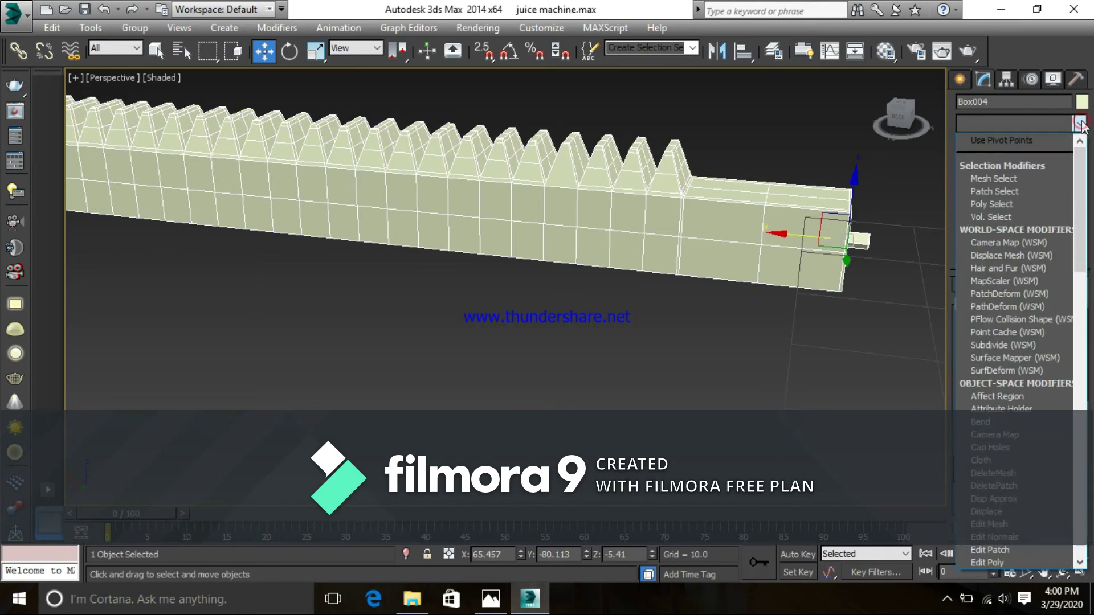
{"action": "key", "text": "t"}
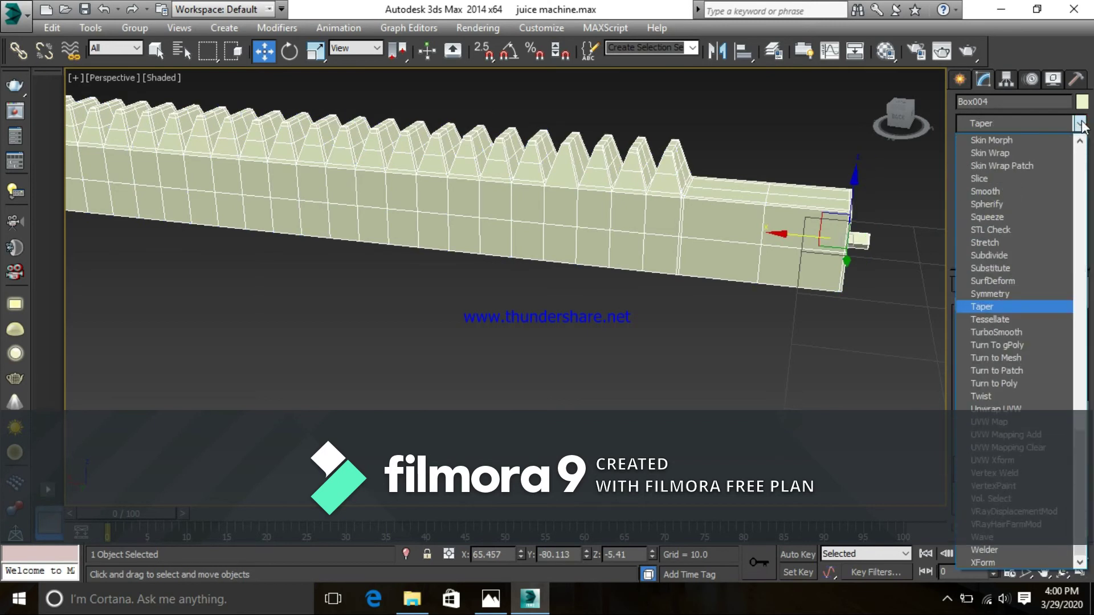
{"action": "left_click", "coordinate": [999, 333]}
{"action": "left_click", "coordinate": [582, 398]}
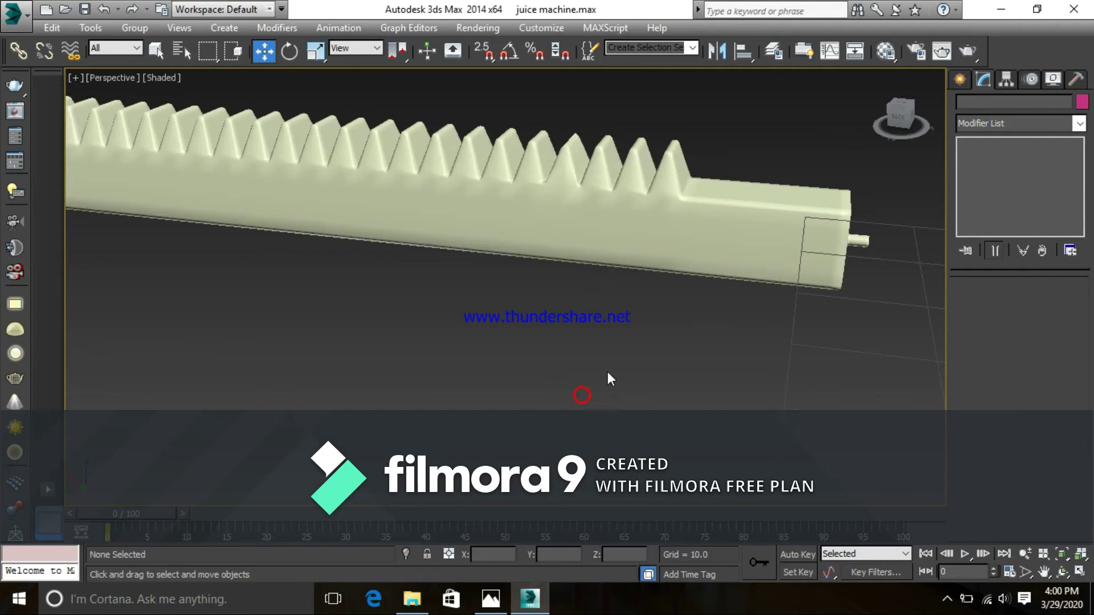
- Examine the smoothed rack bar up close around its plain end section and the first teeth
{"action": "middle_click_drag", "start_coordinate": [565, 329], "coordinate": [539, 318], "text": "alt"}
{"action": "scroll", "coordinate": [536, 314], "scroll_direction": "down", "scroll_amount": 4}
{"action": "middle_click_drag", "start_coordinate": [387, 311], "coordinate": [516, 292], "text": "alt"}
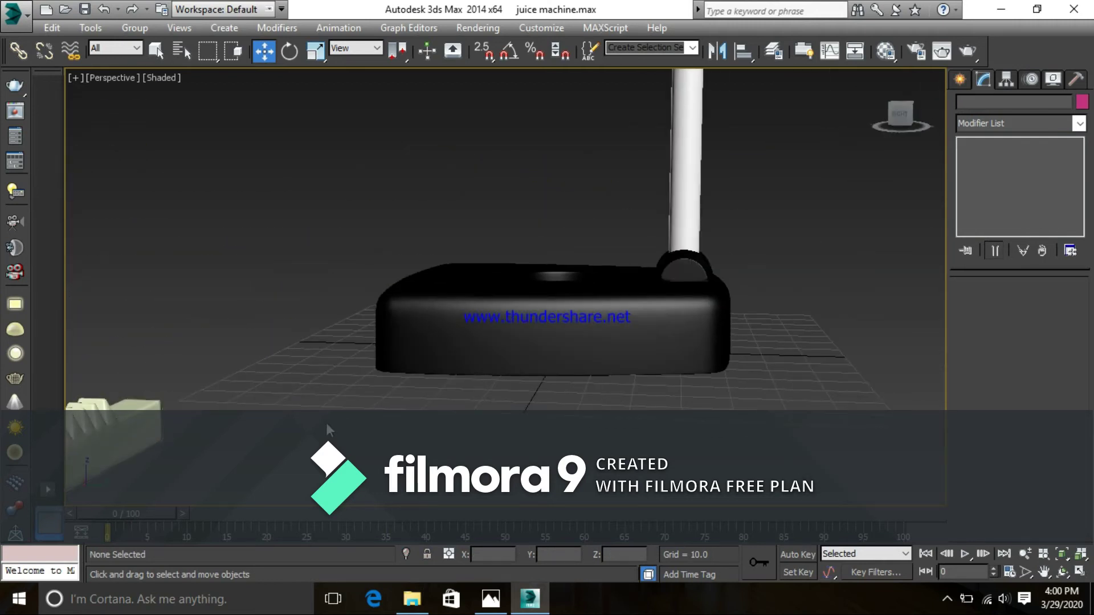
{"action": "middle_click_drag", "start_coordinate": [177, 462], "coordinate": [342, 378]}
{"action": "scroll", "coordinate": [342, 379], "scroll_direction": "down", "scroll_amount": 4}
{"action": "middle_click_drag", "start_coordinate": [283, 397], "coordinate": [386, 353]}
{"action": "scroll", "coordinate": [386, 352], "scroll_direction": "up", "scroll_amount": 6}
{"action": "scroll", "coordinate": [405, 341], "scroll_direction": "down", "scroll_amount": 3}
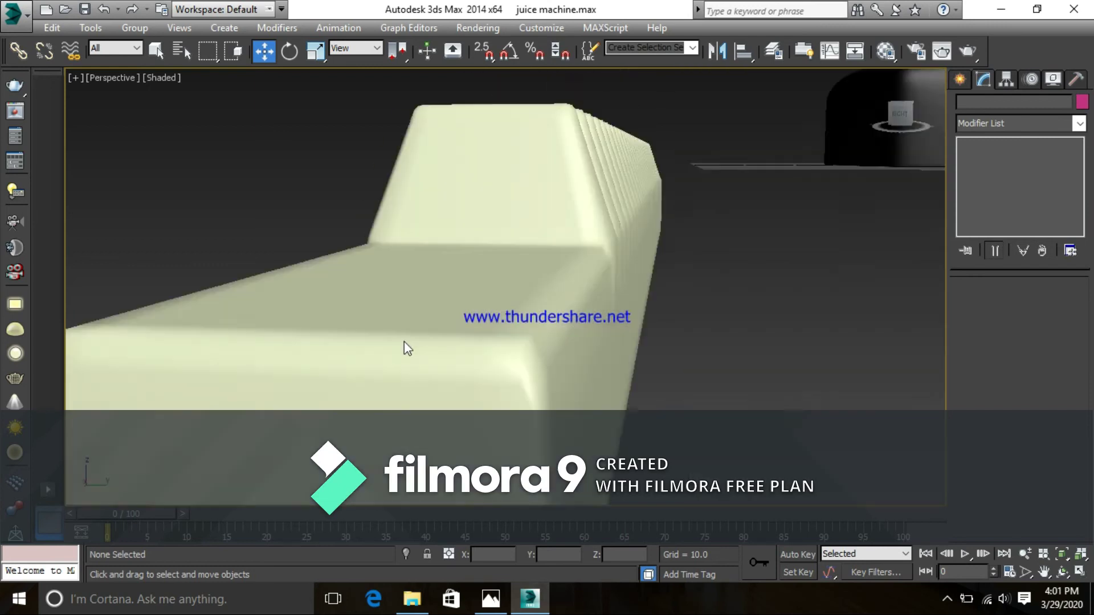
{"action": "middle_click_drag", "start_coordinate": [495, 302], "coordinate": [500, 327]}
{"action": "middle_click_drag", "start_coordinate": [516, 328], "coordinate": [454, 333], "text": "alt"}
{"action": "middle_click_drag", "start_coordinate": [345, 273], "coordinate": [586, 247]}
{"action": "scroll", "coordinate": [386, 342], "scroll_direction": "up", "scroll_amount": 5}
{"action": "scroll", "coordinate": [244, 354], "scroll_direction": "down", "scroll_amount": 3}
- Switch off the rack bar's TurboSmooth effect and examine the underlying Edit Poly mesh at the plain end section
{"action": "left_click", "coordinate": [244, 350]}
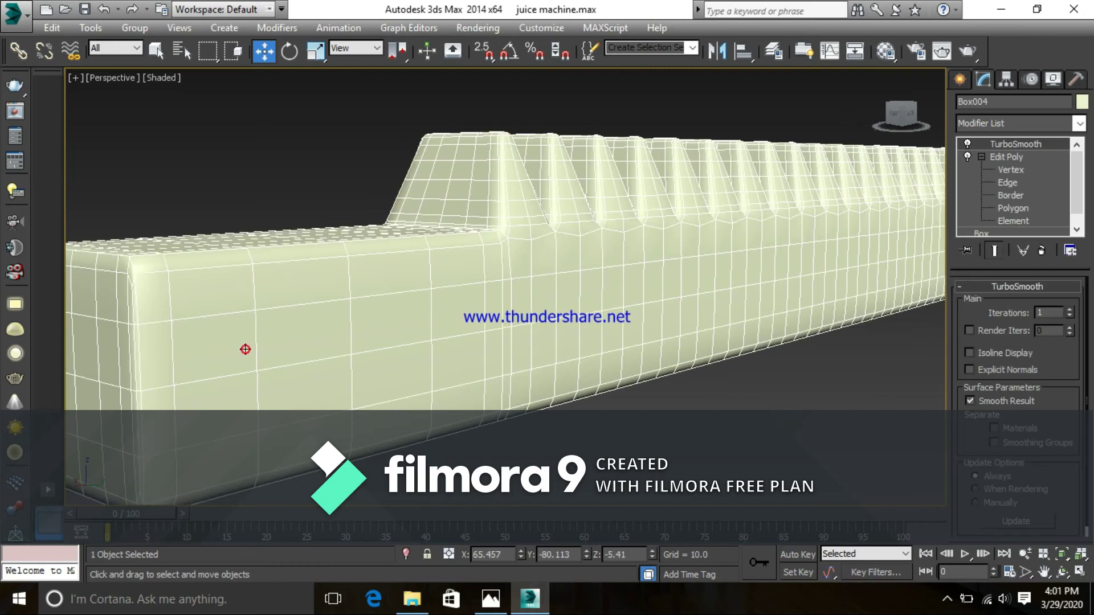
{"action": "left_click", "coordinate": [1006, 155]}
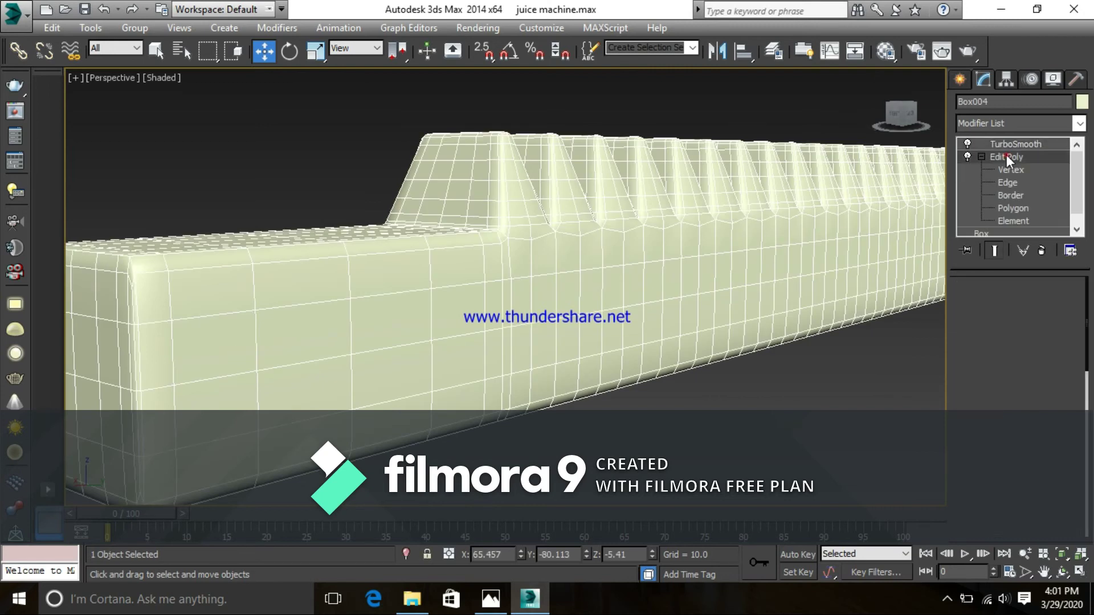
{"action": "left_click", "coordinate": [968, 143]}
{"action": "middle_click_drag", "start_coordinate": [212, 358], "coordinate": [271, 356]}
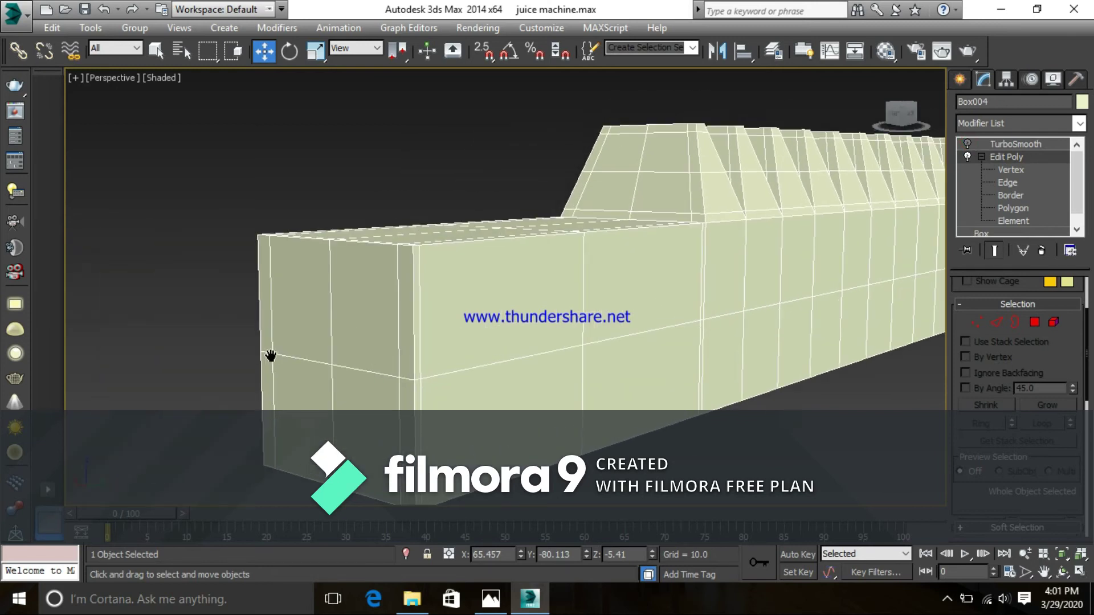
{"action": "scroll", "coordinate": [366, 335], "scroll_direction": "down", "scroll_amount": 5}
{"action": "middle_click_drag", "start_coordinate": [433, 335], "coordinate": [420, 313], "text": "alt"}
{"action": "scroll", "coordinate": [395, 331], "scroll_direction": "up", "scroll_amount": 8}
{"action": "scroll", "coordinate": [371, 331], "scroll_direction": "down", "scroll_amount": 4}
{"action": "middle_click_drag", "start_coordinate": [358, 345], "coordinate": [376, 330]}
{"action": "middle_click_drag", "start_coordinate": [482, 329], "coordinate": [504, 332], "text": "alt"}
{"action": "middle_click_drag", "start_coordinate": [587, 381], "coordinate": [530, 329]}
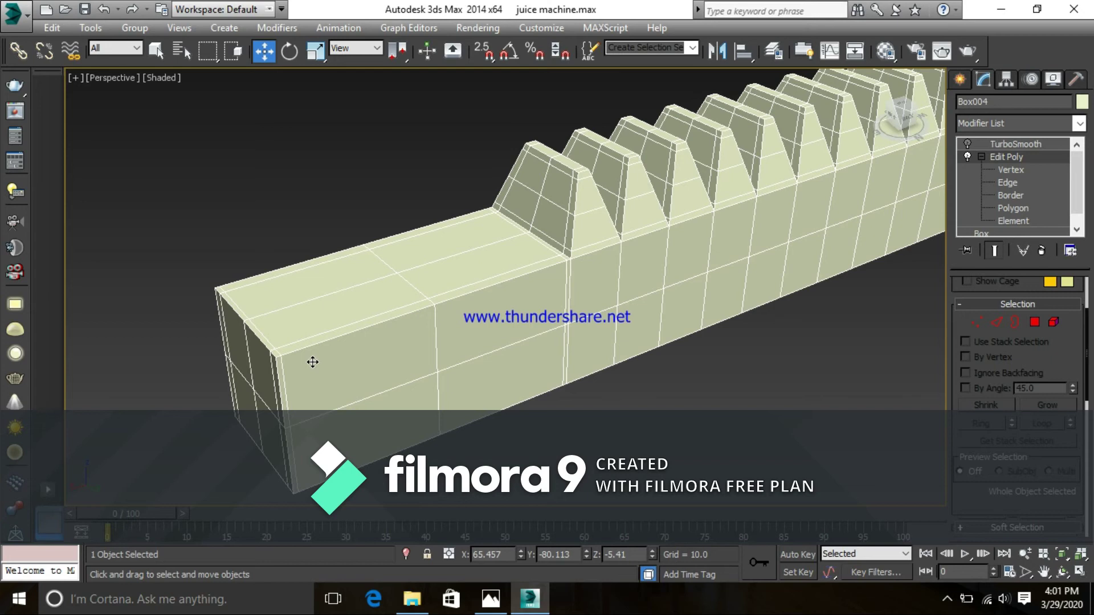
- Examine the unsmoothed edge layout around the teeth and along the whole rack bar
{"action": "middle_click_drag", "start_coordinate": [619, 236], "coordinate": [434, 262]}
{"action": "scroll", "coordinate": [399, 205], "scroll_direction": "up", "scroll_amount": 5}
{"action": "key", "text": "F3"}
{"action": "key", "text": "F3"}
{"action": "middle_click_drag", "start_coordinate": [382, 300], "coordinate": [409, 226]}
{"action": "scroll", "coordinate": [447, 217], "scroll_direction": "down", "scroll_amount": 5}
{"action": "middle_click_drag", "start_coordinate": [621, 194], "coordinate": [420, 296]}
{"action": "scroll", "coordinate": [420, 295], "scroll_direction": "down", "scroll_amount": 4}
{"action": "scroll", "coordinate": [494, 264], "scroll_direction": "up", "scroll_amount": 2}
{"action": "scroll", "coordinate": [511, 229], "scroll_direction": "up", "scroll_amount": 3}
{"action": "middle_click_drag", "start_coordinate": [563, 260], "coordinate": [638, 298], "text": "alt"}
{"action": "scroll", "coordinate": [640, 298], "scroll_direction": "down", "scroll_amount": 5}
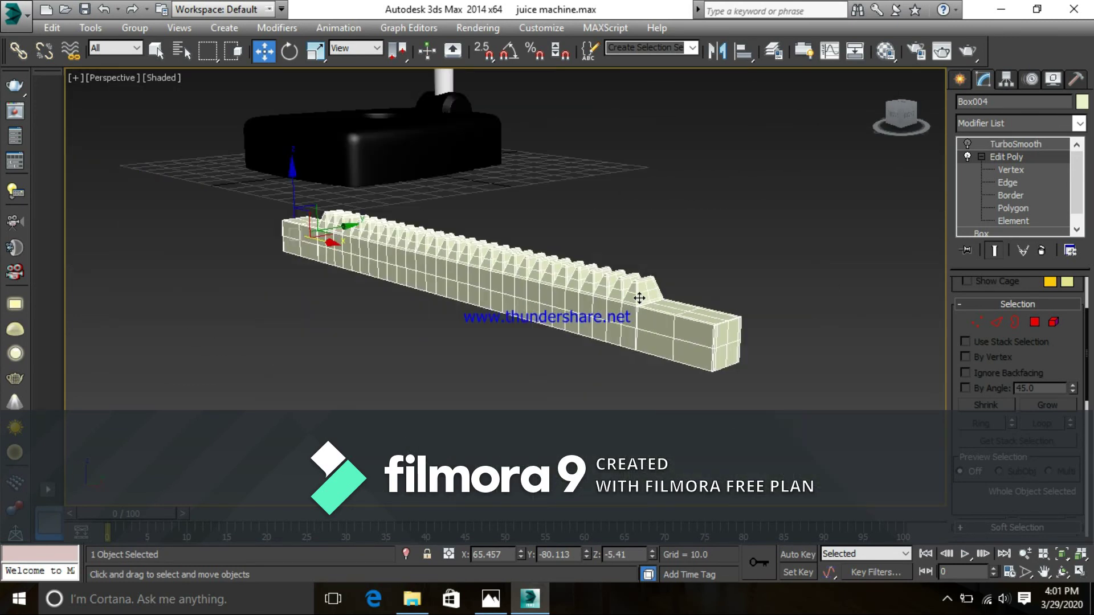
{"action": "scroll", "coordinate": [627, 310], "scroll_direction": "up", "scroll_amount": 5}
{"action": "scroll", "coordinate": [616, 325], "scroll_direction": "down", "scroll_amount": 2}
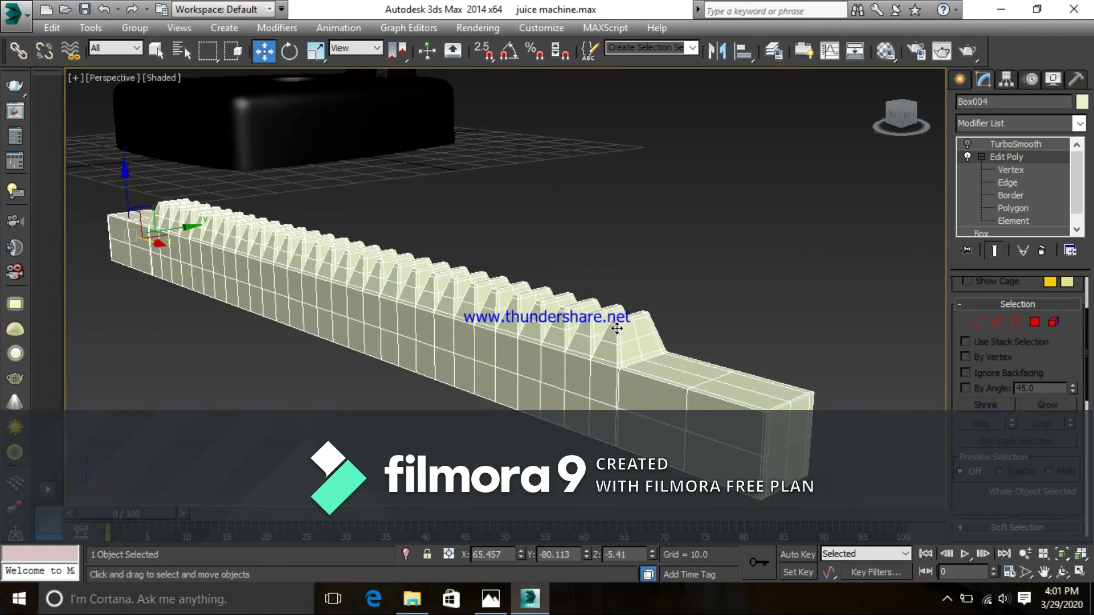
- Switch the rack bar's TurboSmooth back on, set its iterations to 2 and deselect the bar
{"action": "left_click", "coordinate": [966, 141]}
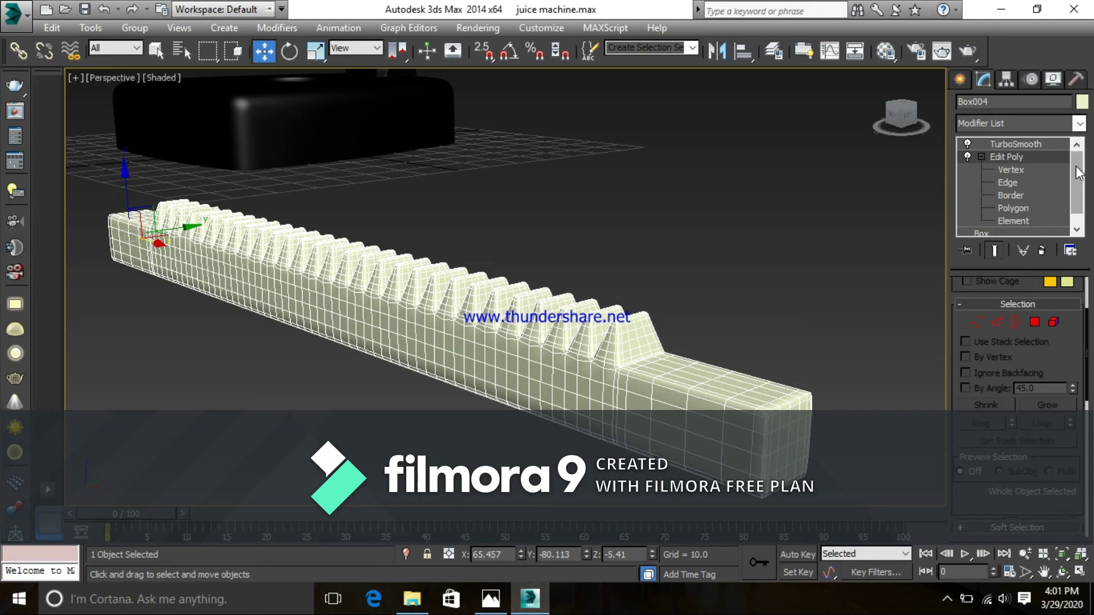
{"action": "scroll", "coordinate": [1062, 359], "scroll_direction": "down", "scroll_amount": 5}
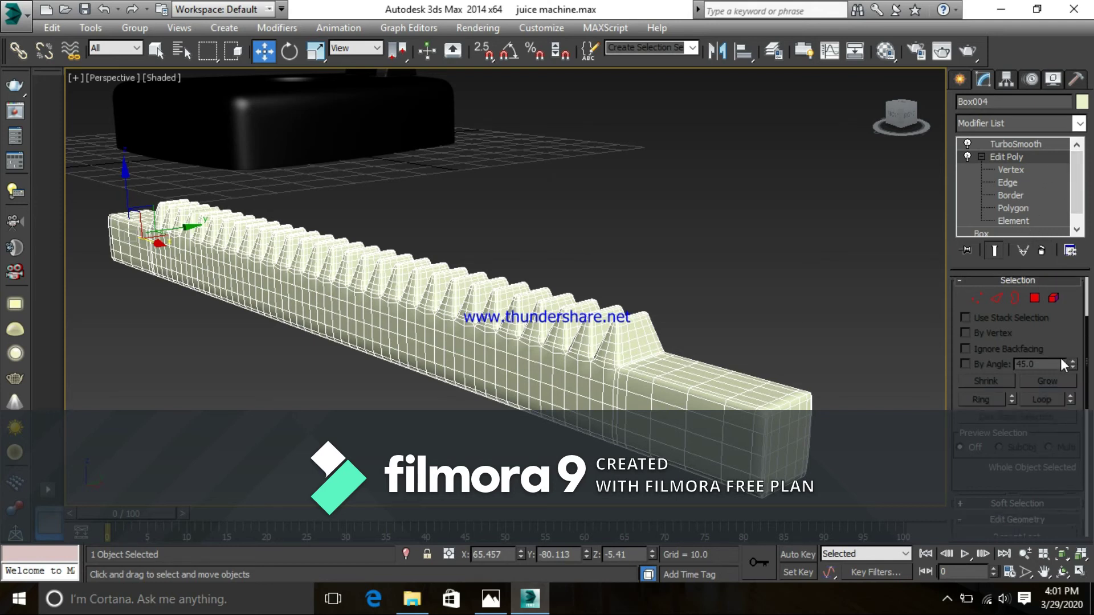
{"action": "scroll", "coordinate": [1058, 356], "scroll_direction": "up", "scroll_amount": 6}
{"action": "scroll", "coordinate": [1057, 356], "scroll_direction": "up", "scroll_amount": 2}
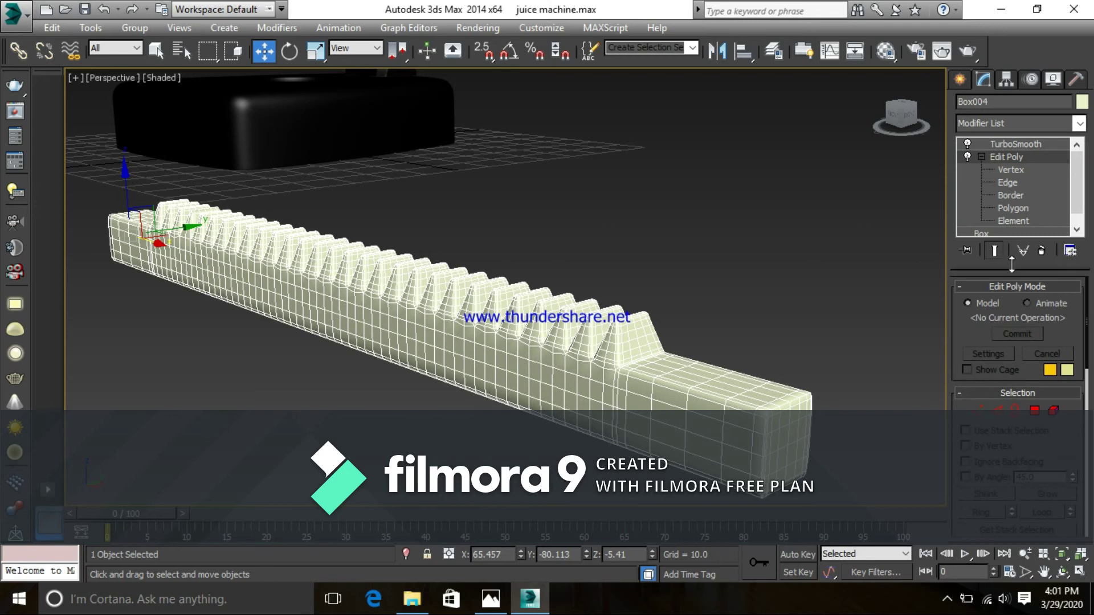
{"action": "left_click", "coordinate": [1004, 142]}
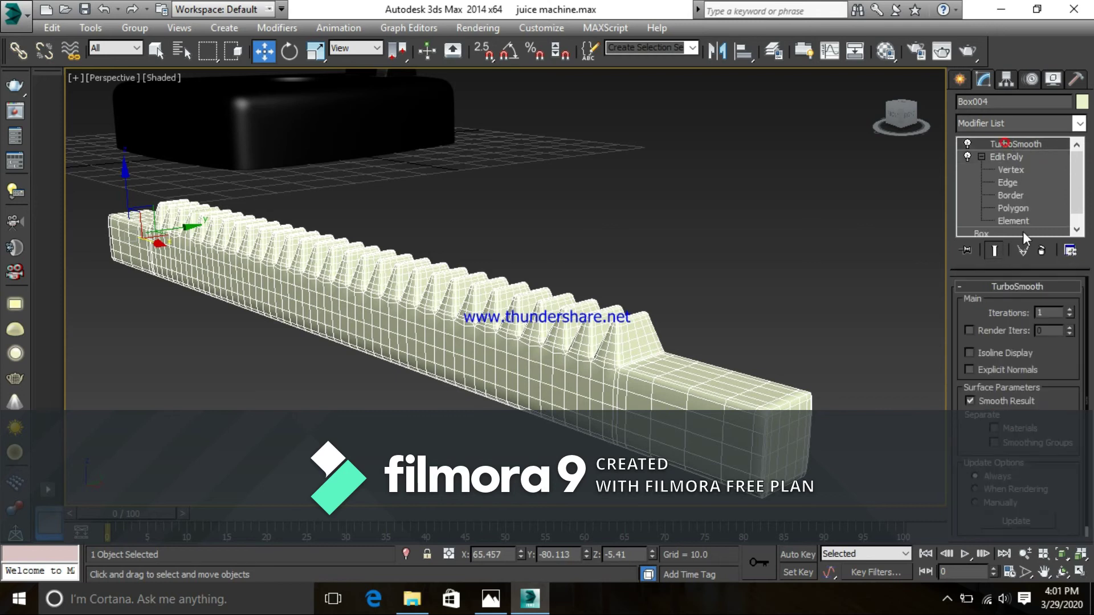
{"action": "left_click", "coordinate": [1069, 310]}
{"action": "left_click", "coordinate": [855, 297]}
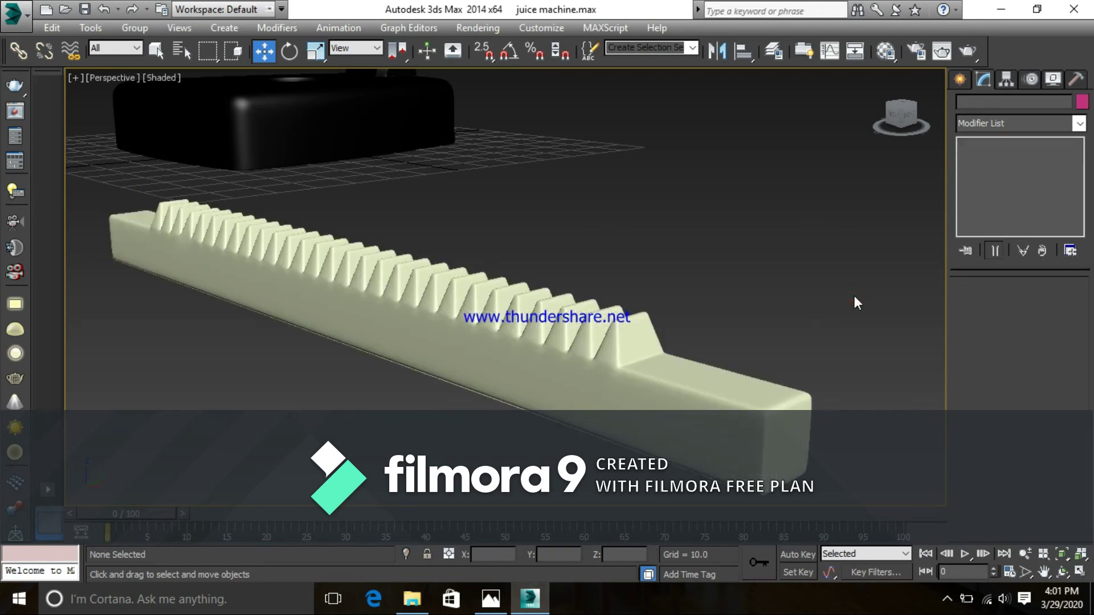
- Examine the smoothed rack bar at its peg end, along the tooth roots and over its full length
{"action": "middle_click_drag", "start_coordinate": [442, 361], "coordinate": [591, 346], "text": "alt"}
{"action": "scroll", "coordinate": [339, 305], "scroll_direction": "up", "scroll_amount": 2}
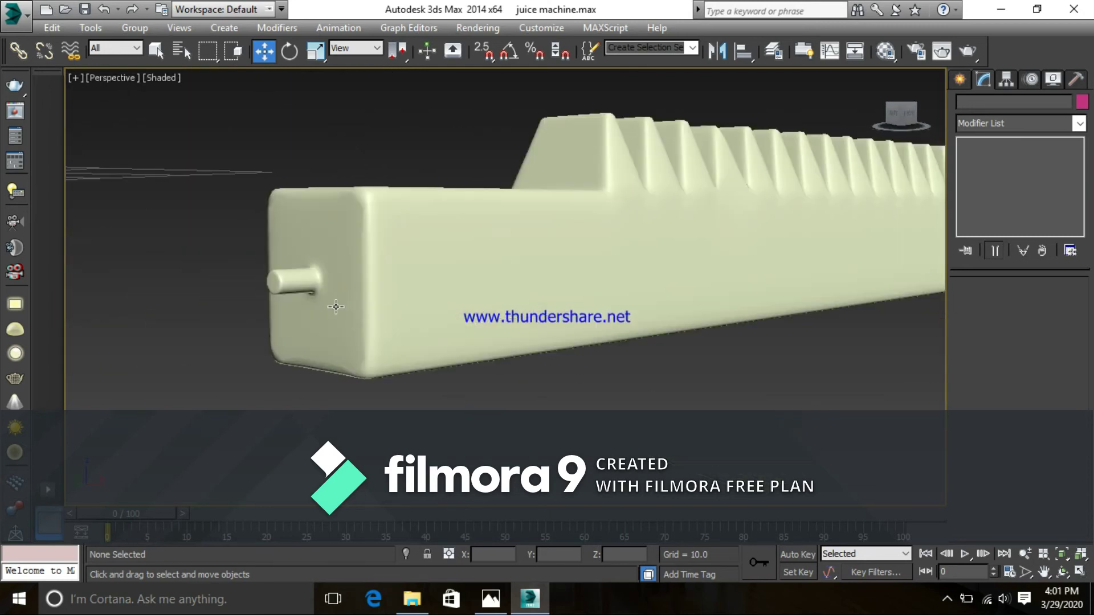
{"action": "scroll", "coordinate": [296, 298], "scroll_direction": "down", "scroll_amount": 1}
{"action": "middle_click_drag", "start_coordinate": [300, 281], "coordinate": [303, 268], "text": "alt"}
{"action": "middle_click_drag", "start_coordinate": [563, 385], "coordinate": [496, 306]}
{"action": "scroll", "coordinate": [488, 269], "scroll_direction": "down", "scroll_amount": 5}
{"action": "middle_click_drag", "start_coordinate": [670, 228], "coordinate": [537, 269], "text": "alt"}
{"action": "scroll", "coordinate": [532, 276], "scroll_direction": "up", "scroll_amount": 5}
{"action": "scroll", "coordinate": [530, 276], "scroll_direction": "up", "scroll_amount": 3}
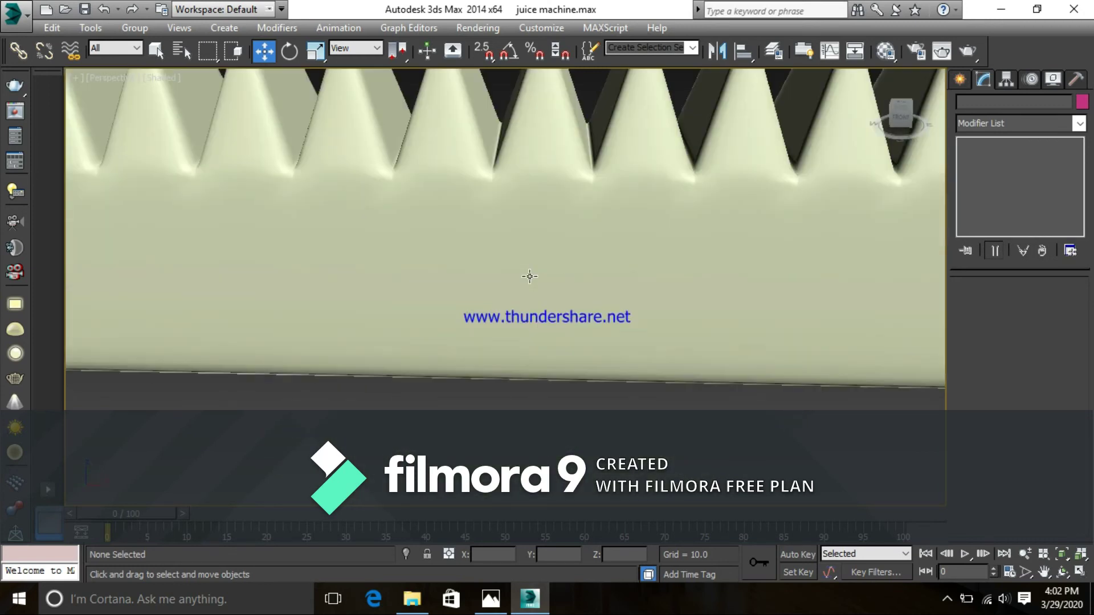
{"action": "scroll", "coordinate": [529, 277], "scroll_direction": "down", "scroll_amount": 5}
{"action": "scroll", "coordinate": [529, 276], "scroll_direction": "up", "scroll_amount": 5}
{"action": "scroll", "coordinate": [528, 276], "scroll_direction": "down", "scroll_amount": 5}
{"action": "middle_click_drag", "start_coordinate": [529, 276], "coordinate": [508, 254], "text": "alt"}
{"action": "middle_click_drag", "start_coordinate": [615, 268], "coordinate": [515, 304]}
{"action": "scroll", "coordinate": [456, 276], "scroll_direction": "down", "scroll_amount": 5}
- Change the rack bar's object color to white from the custom colors
{"action": "left_click", "coordinate": [515, 303]}
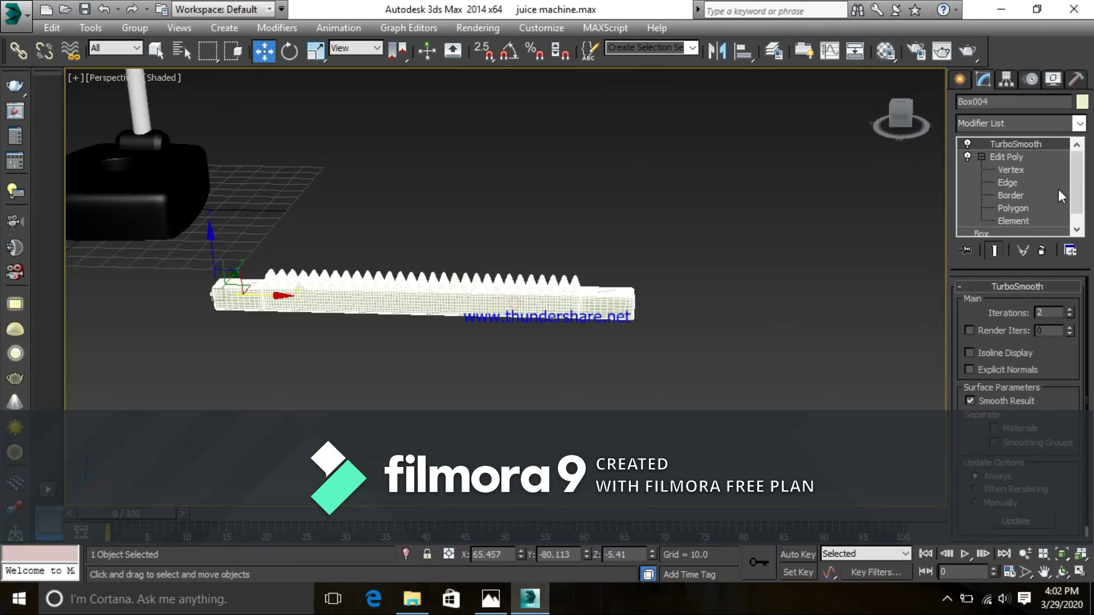
{"action": "left_click", "coordinate": [1081, 102]}
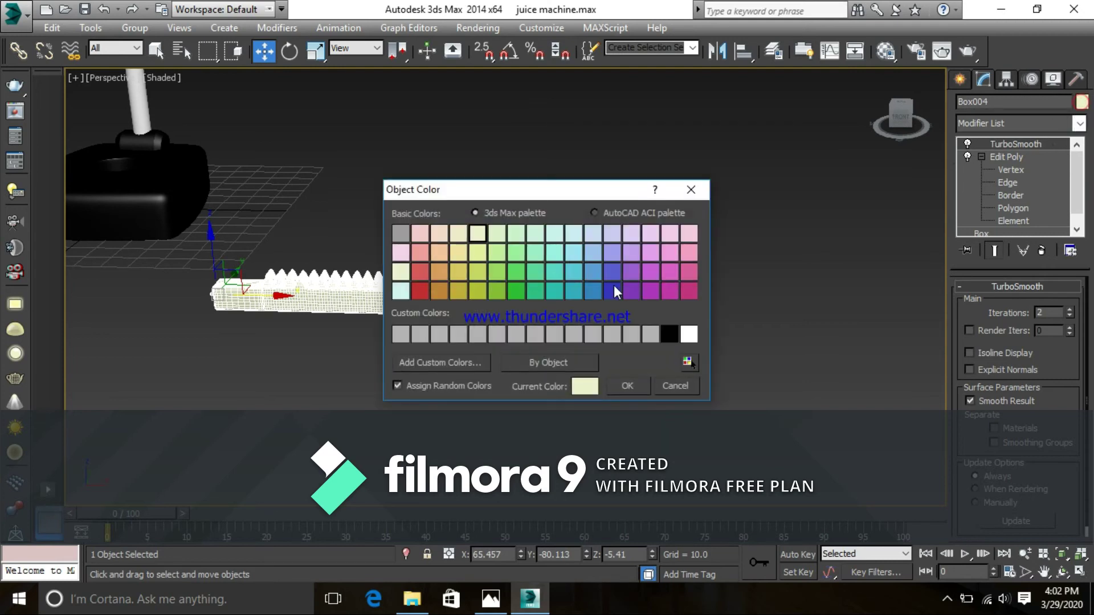
{"action": "left_click", "coordinate": [689, 334]}
{"action": "left_click", "coordinate": [635, 387]}
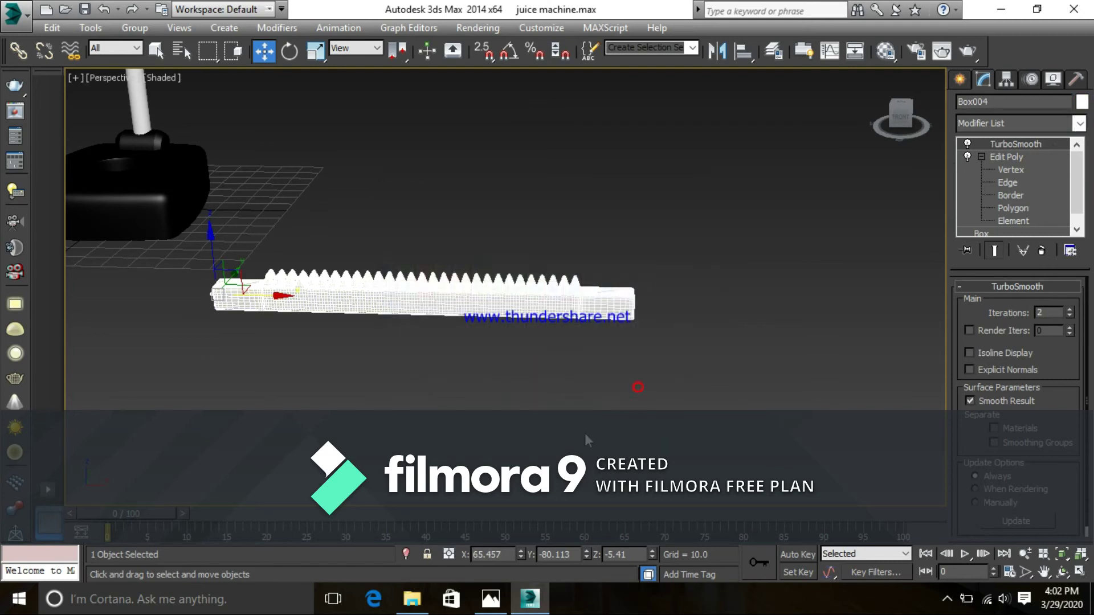
{"action": "left_click", "coordinate": [585, 433]}
{"action": "left_click", "coordinate": [506, 308]}
- Turn on Edged Faces in the Perspective viewport and deselect the rack bar
{"action": "middle_click_drag", "start_coordinate": [272, 245], "coordinate": [310, 219], "text": "alt"}
{"action": "left_click", "coordinate": [162, 78]}
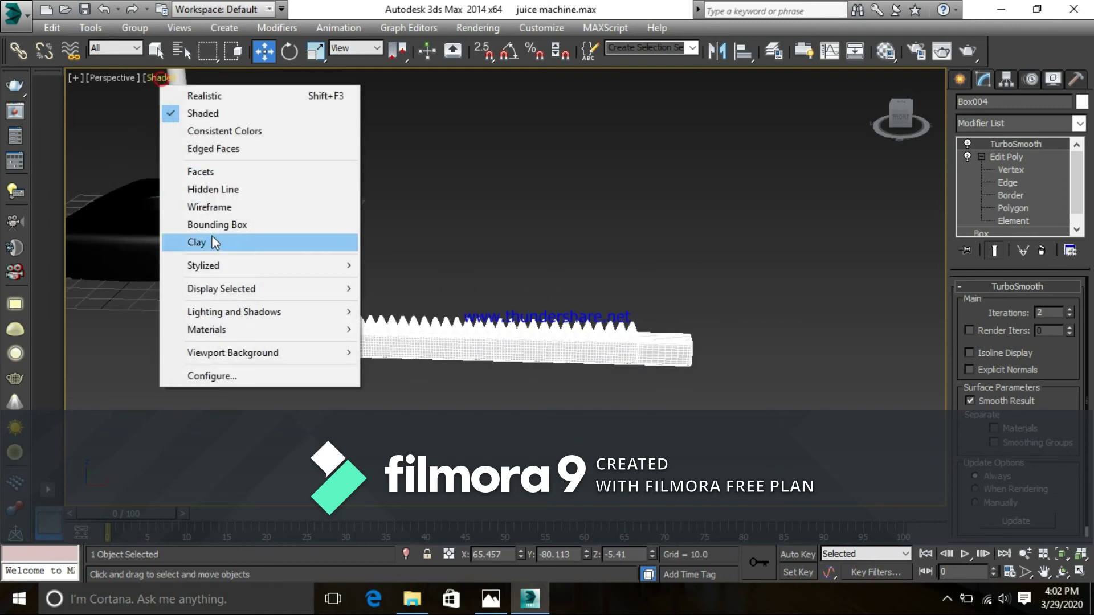
{"action": "left_click", "coordinate": [223, 151]}
{"action": "left_click", "coordinate": [381, 188]}
{"action": "scroll", "coordinate": [570, 354], "scroll_direction": "down", "scroll_amount": 5}
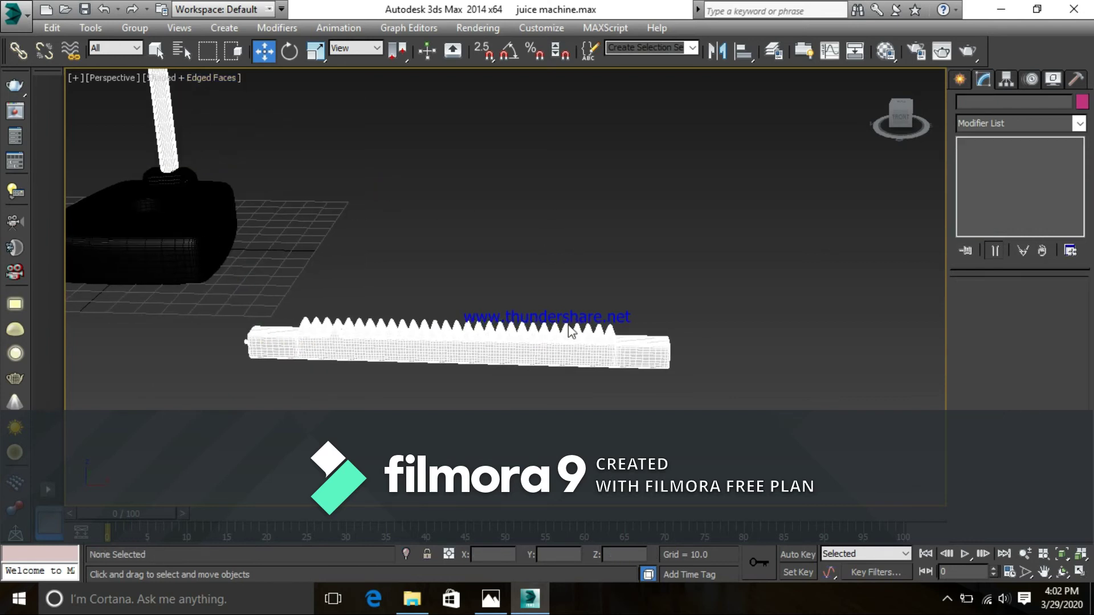
- Rotate the rack bar about 90 degrees in the Front view so it stands upright with its peg end down
{"action": "scroll", "coordinate": [449, 277], "scroll_direction": "up", "scroll_amount": 4}
{"action": "scroll", "coordinate": [429, 259], "scroll_direction": "down", "scroll_amount": 5}
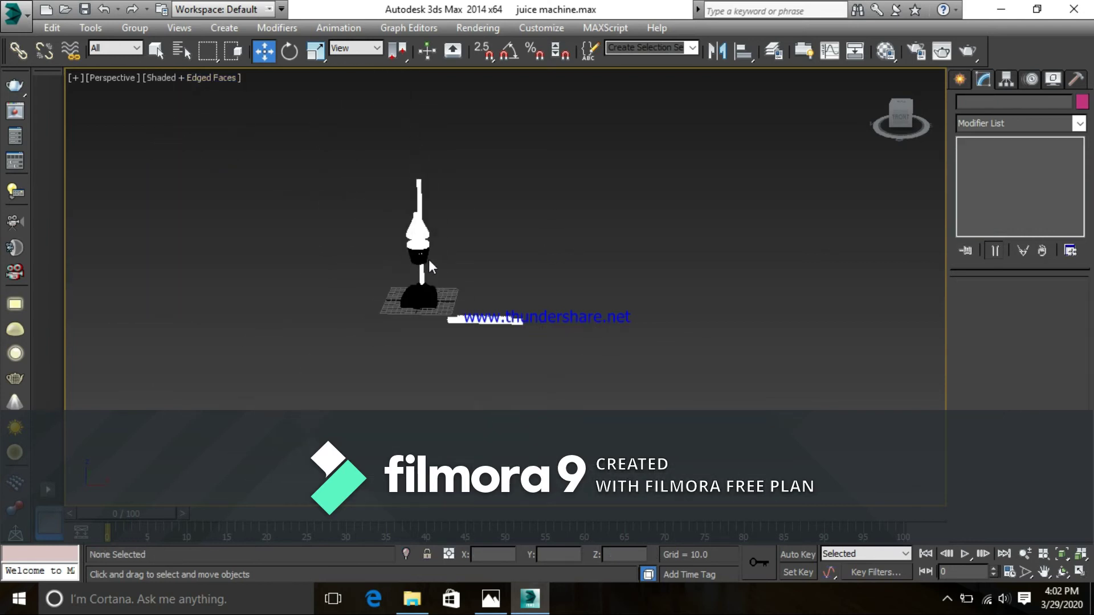
{"action": "scroll", "coordinate": [515, 284], "scroll_direction": "up", "scroll_amount": 3}
{"action": "middle_click_drag", "start_coordinate": [501, 291], "coordinate": [509, 323]}
{"action": "middle_click_drag", "start_coordinate": [490, 257], "coordinate": [490, 267]}
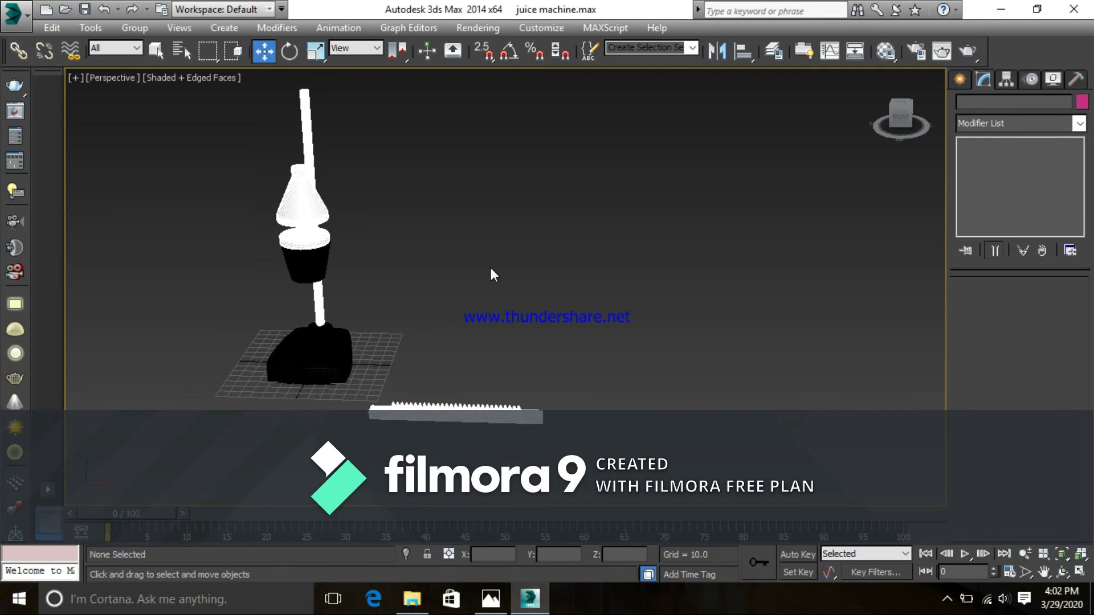
{"action": "left_click", "coordinate": [437, 417]}
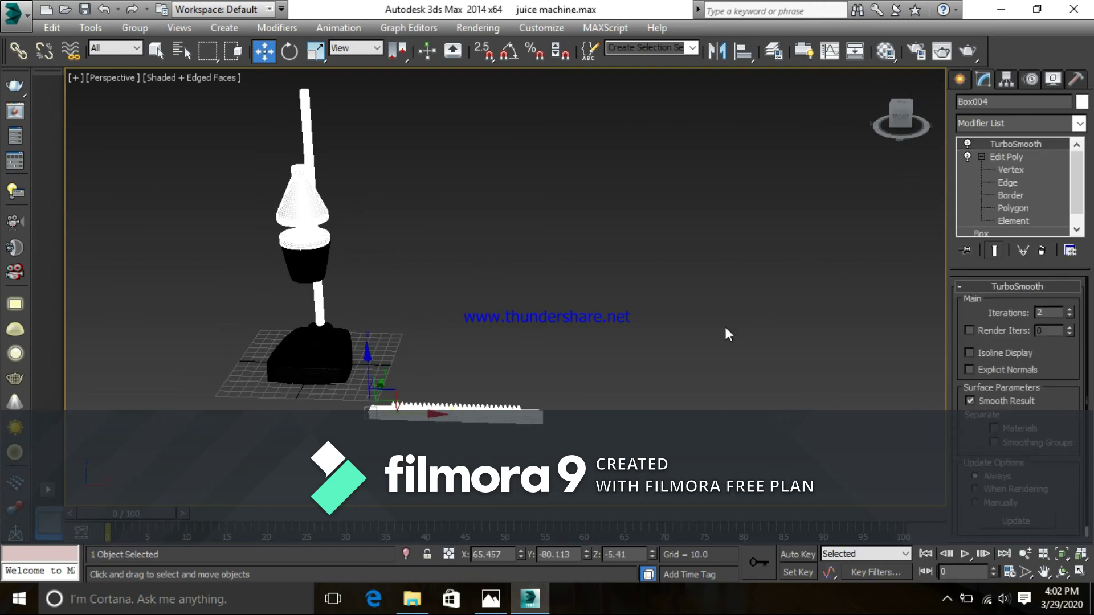
{"action": "key", "text": "e"}
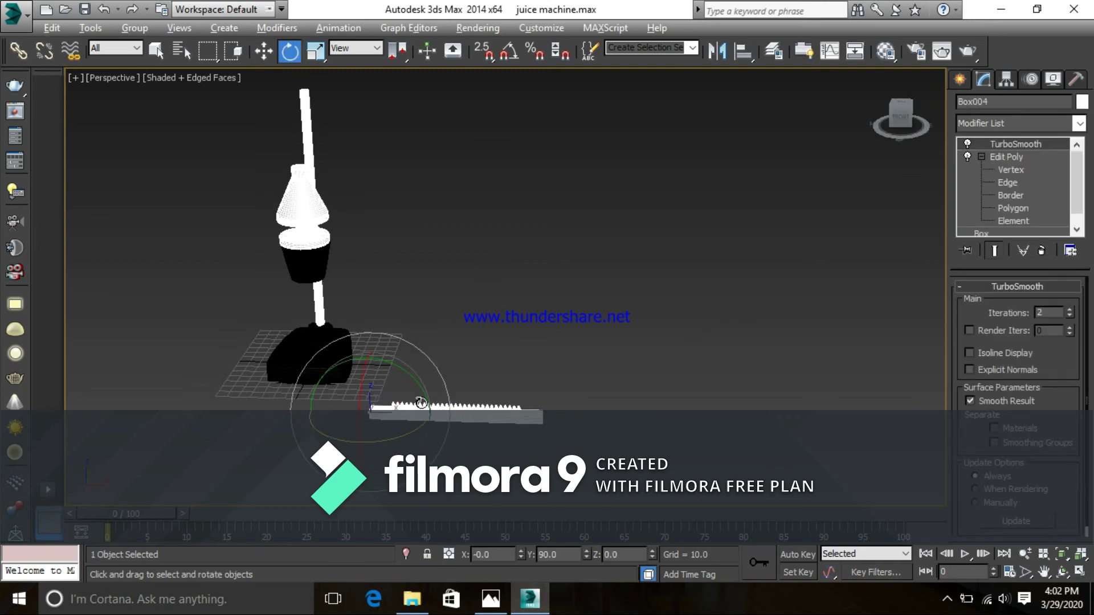
{"action": "key", "text": "alt+w"}
{"action": "scroll", "coordinate": [695, 207], "scroll_direction": "down", "scroll_amount": 5}
{"action": "scroll", "coordinate": [693, 182], "scroll_direction": "up", "scroll_amount": 5}
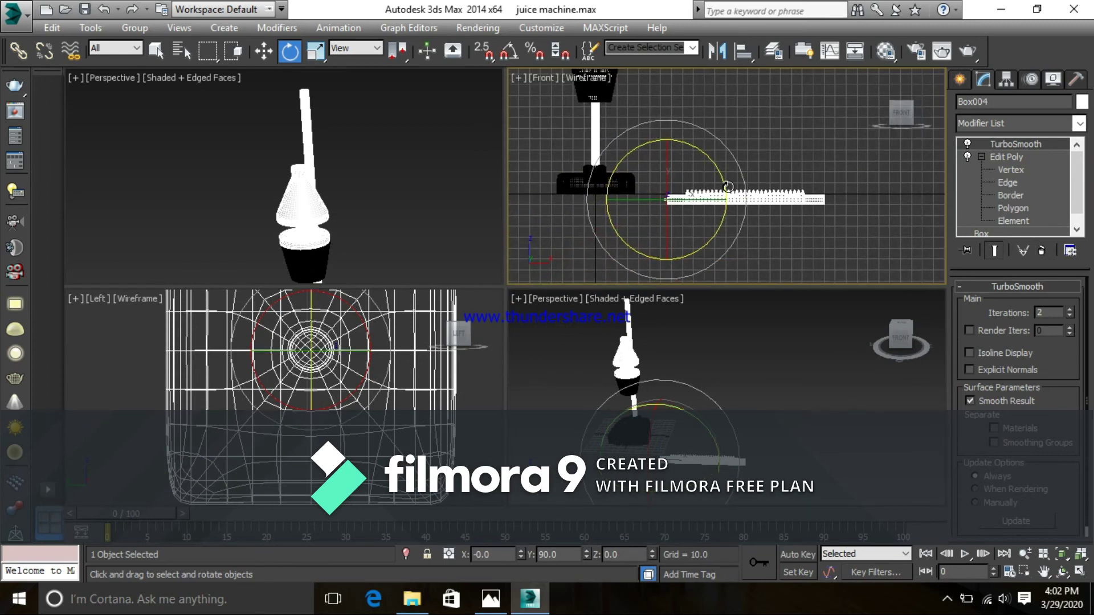
{"action": "left_click_drag", "start_coordinate": [724, 181], "coordinate": [593, 88]}
- Change the upper Perspective viewport to Top view and fine-tune the rack bar's Y rotation to about -0.23 degrees
{"action": "middle_click_drag", "start_coordinate": [354, 427], "coordinate": [299, 447]}
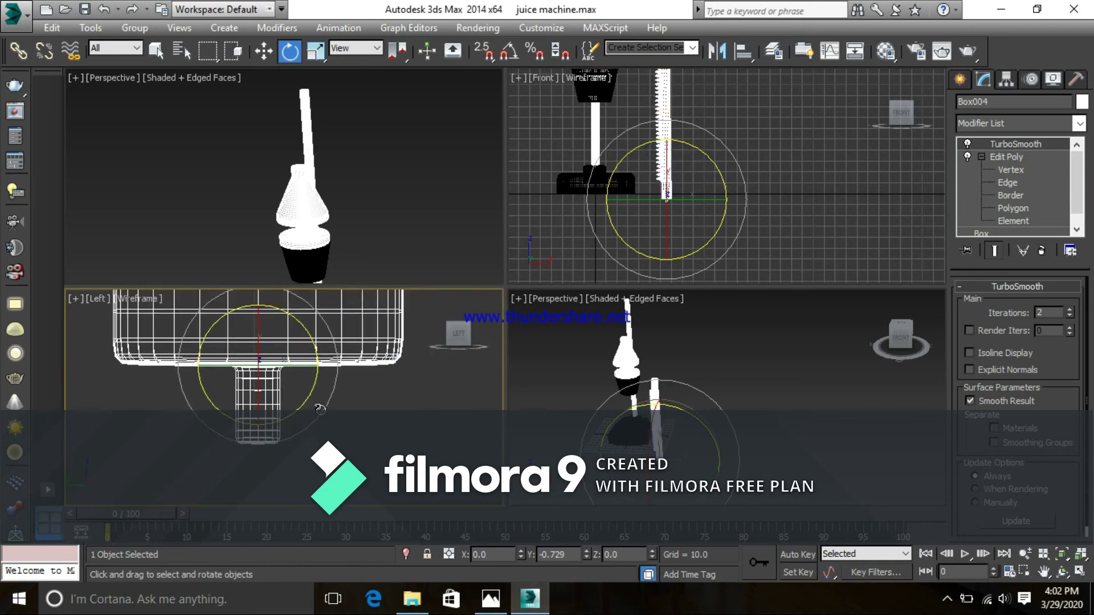
{"action": "scroll", "coordinate": [321, 398], "scroll_direction": "down", "scroll_amount": 5}
{"action": "middle_click", "coordinate": [382, 185]}
{"action": "key", "text": "t"}
{"action": "scroll", "coordinate": [392, 212], "scroll_direction": "down", "scroll_amount": 6}
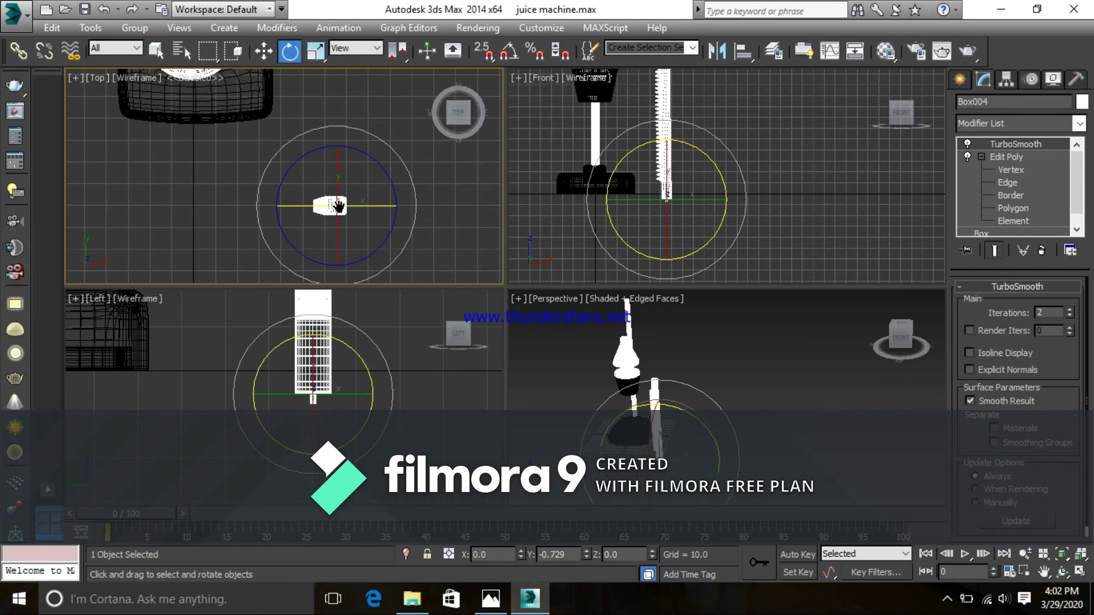
{"action": "middle_click_drag", "start_coordinate": [391, 245], "coordinate": [377, 187]}
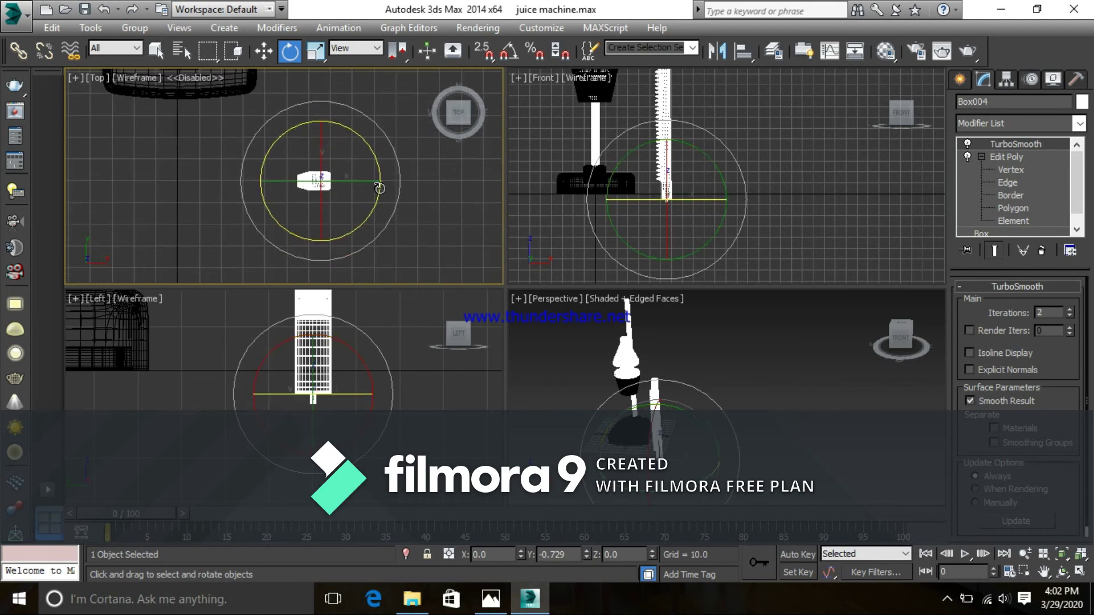
{"action": "left_click_drag", "start_coordinate": [377, 184], "coordinate": [378, 184]}
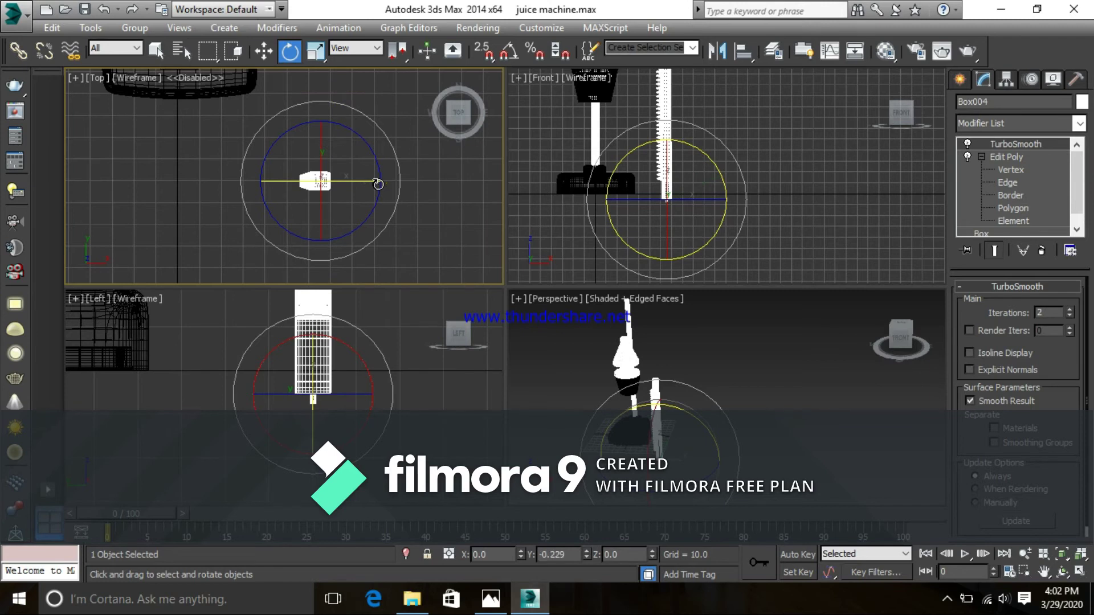
- Move the upright rack bar in the Top view over the center of the juicer's cone
{"action": "middle_click_drag", "start_coordinate": [373, 400], "coordinate": [333, 387], "text": "alt"}
{"action": "scroll", "coordinate": [333, 387], "scroll_direction": "up", "scroll_amount": 2}
{"action": "middle_click_drag", "start_coordinate": [680, 337], "coordinate": [676, 387]}
{"action": "middle_click_drag", "start_coordinate": [431, 204], "coordinate": [406, 240]}
{"action": "key", "text": "w"}
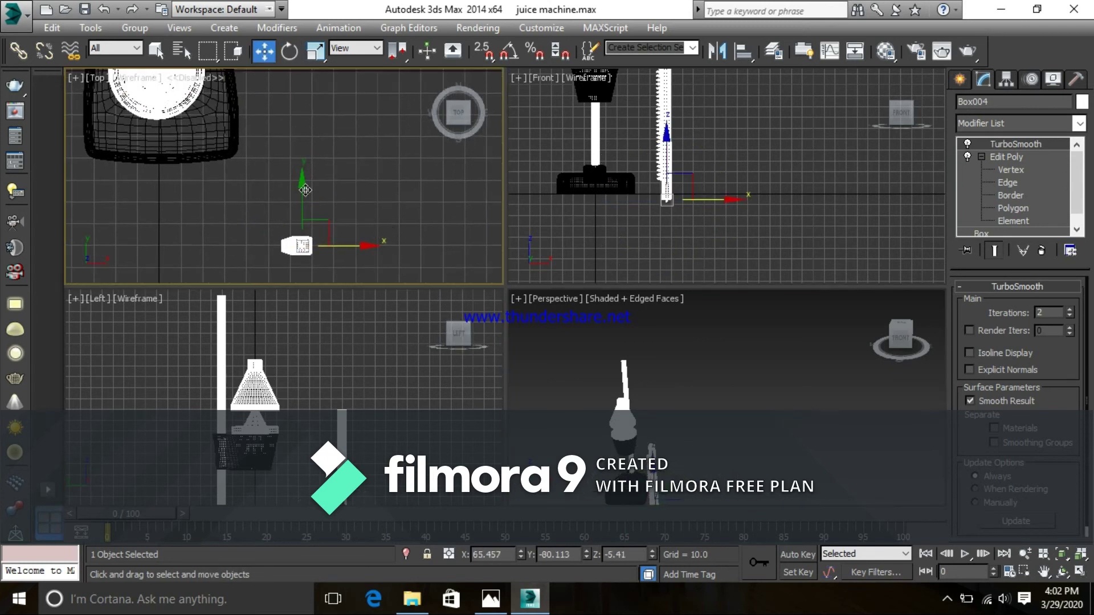
{"action": "scroll", "coordinate": [342, 200], "scroll_direction": "down", "scroll_amount": 5}
{"action": "middle_click_drag", "start_coordinate": [336, 195], "coordinate": [354, 204]}
{"action": "scroll", "coordinate": [353, 205], "scroll_direction": "up", "scroll_amount": 3}
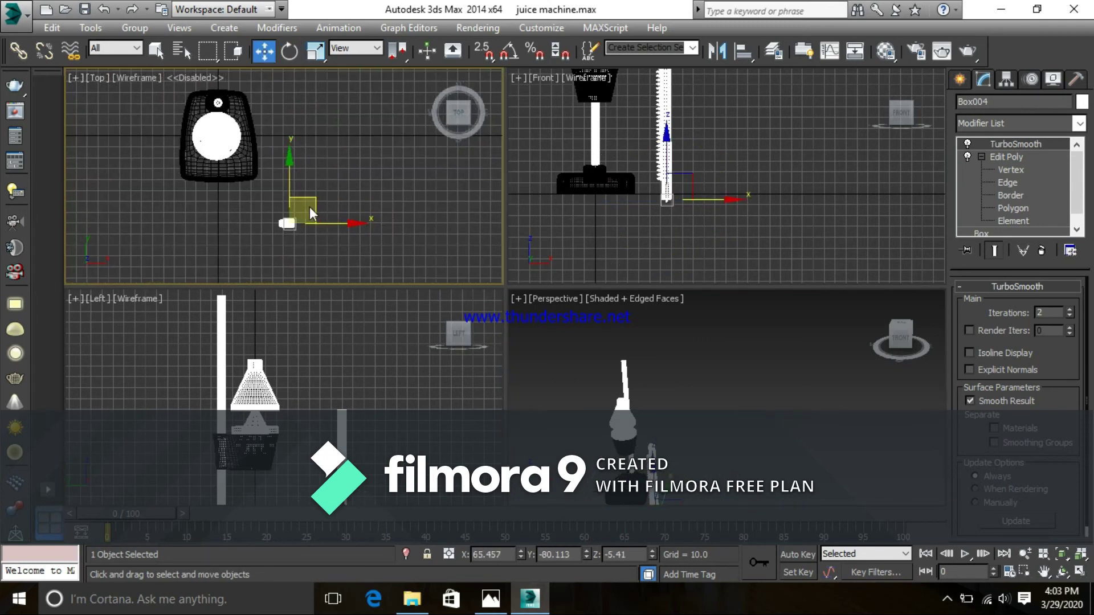
{"action": "left_click_drag", "start_coordinate": [308, 201], "coordinate": [237, 113]}
- Raise the rack bar in the Front view above the cone's neck, to a Z position of about 186.8
{"action": "middle_click_drag", "start_coordinate": [696, 124], "coordinate": [693, 187]}
{"action": "left_click_drag", "start_coordinate": [648, 195], "coordinate": [650, 70]}
{"action": "middle_click_drag", "start_coordinate": [710, 125], "coordinate": [740, 216]}
{"action": "left_click_drag", "start_coordinate": [674, 213], "coordinate": [672, 134]}
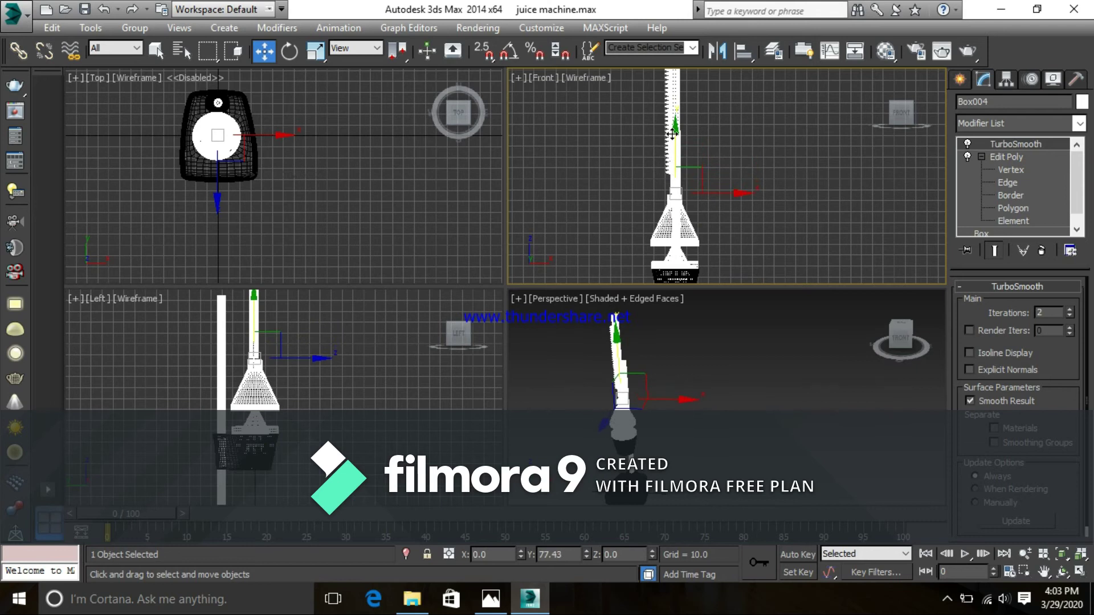
- Center the rack bar's peg on the cone's cap in Perspective, at about X -1.153 and Y 0.119
{"action": "scroll", "coordinate": [681, 390], "scroll_direction": "up", "scroll_amount": 5}
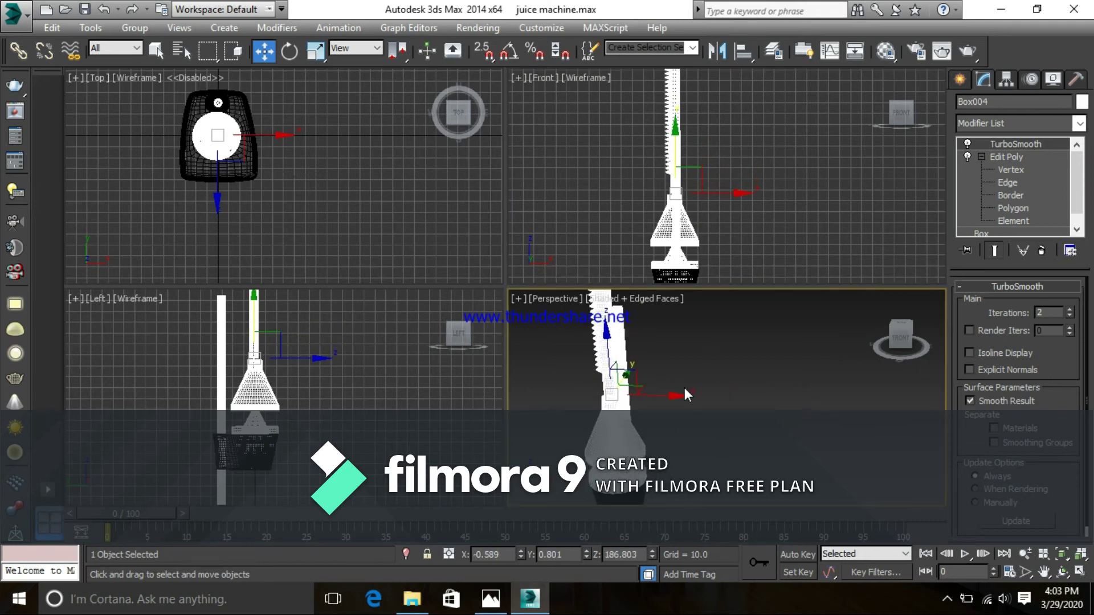
{"action": "middle_click_drag", "start_coordinate": [693, 389], "coordinate": [758, 380], "text": "alt"}
{"action": "key", "text": "alt+w"}
{"action": "middle_click_drag", "start_coordinate": [423, 311], "coordinate": [548, 287], "text": "alt"}
{"action": "middle_click_drag", "start_coordinate": [364, 242], "coordinate": [618, 305]}
{"action": "scroll", "coordinate": [657, 282], "scroll_direction": "up", "scroll_amount": 3}
{"action": "scroll", "coordinate": [618, 304], "scroll_direction": "up", "scroll_amount": 3}
{"action": "middle_click_drag", "start_coordinate": [550, 331], "coordinate": [621, 310]}
{"action": "scroll", "coordinate": [621, 311], "scroll_direction": "up", "scroll_amount": 3}
{"action": "middle_click_drag", "start_coordinate": [520, 298], "coordinate": [694, 302]}
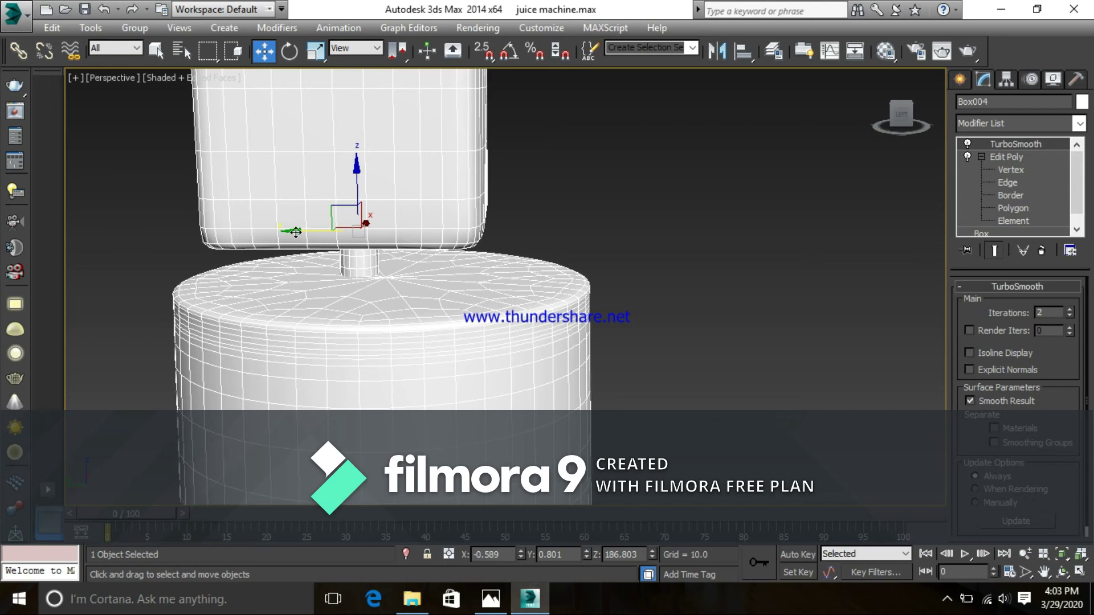
{"action": "left_click_drag", "start_coordinate": [295, 231], "coordinate": [317, 230]}
{"action": "middle_click_drag", "start_coordinate": [546, 322], "coordinate": [417, 326], "text": "alt"}
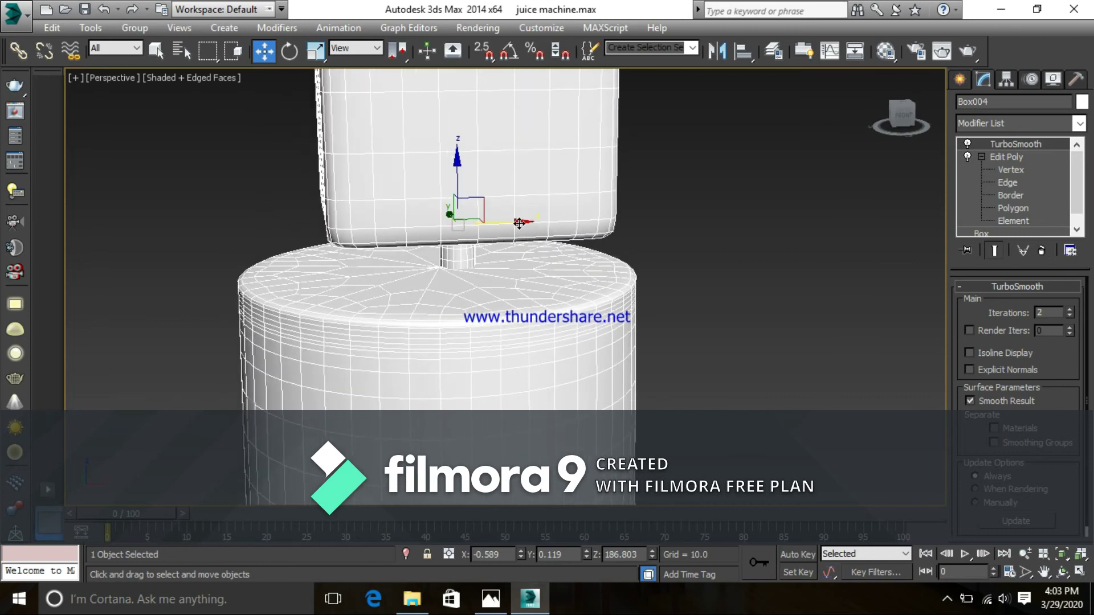
{"action": "left_click_drag", "start_coordinate": [518, 222], "coordinate": [502, 224]}
- Check the rack bar's tooth orientation against the juicer reference photo
{"action": "scroll", "coordinate": [555, 216], "scroll_direction": "down", "scroll_amount": 6}
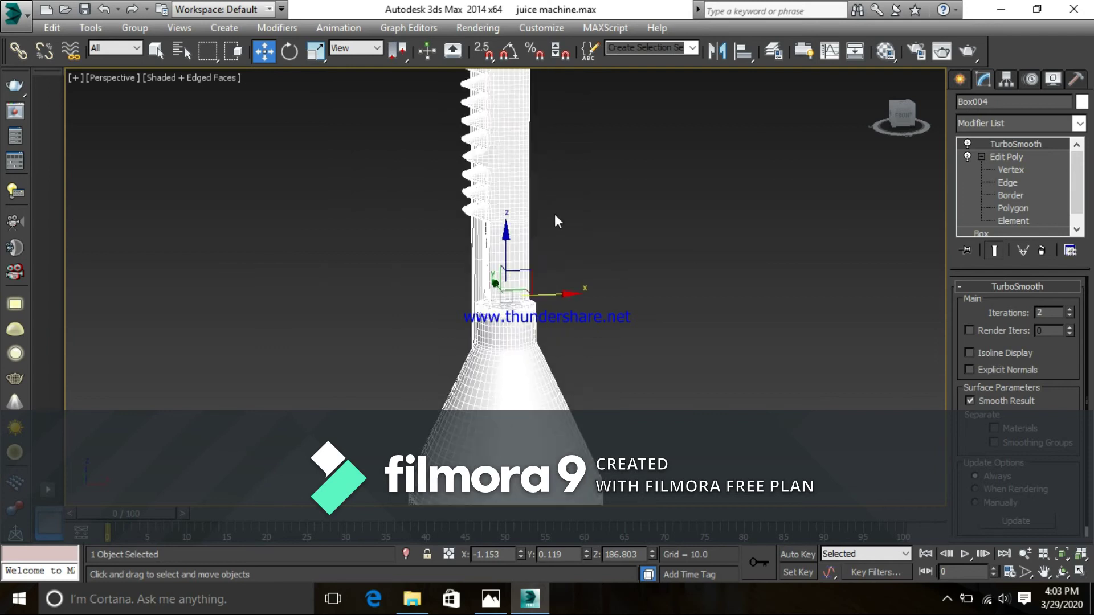
{"action": "scroll", "coordinate": [556, 219], "scroll_direction": "up", "scroll_amount": 4}
{"action": "key", "text": "alt+Tab"}
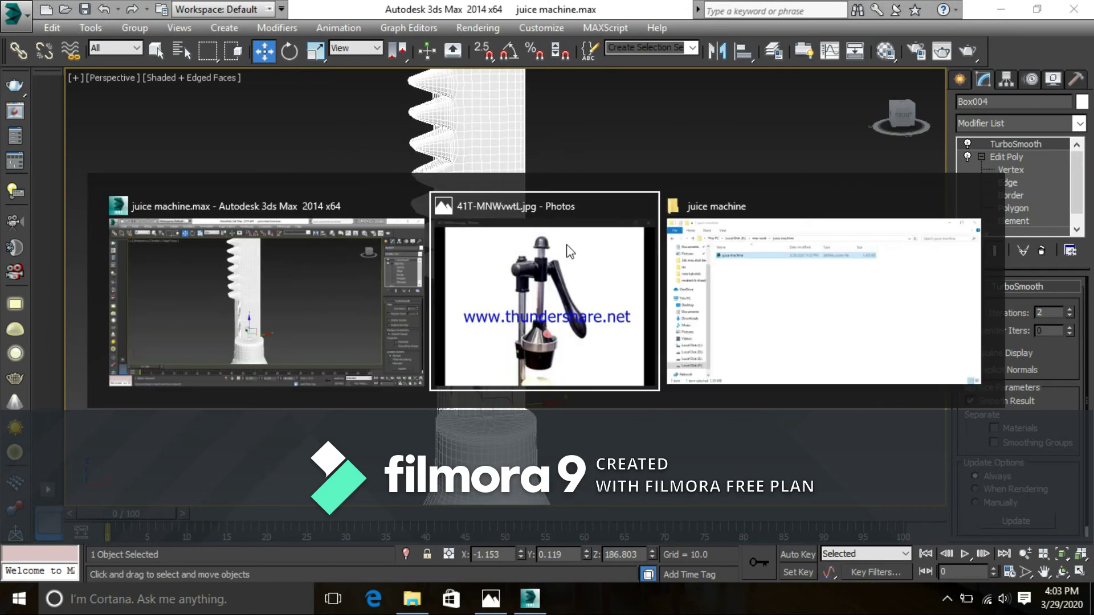
{"action": "key", "text": "alt+Tab"}
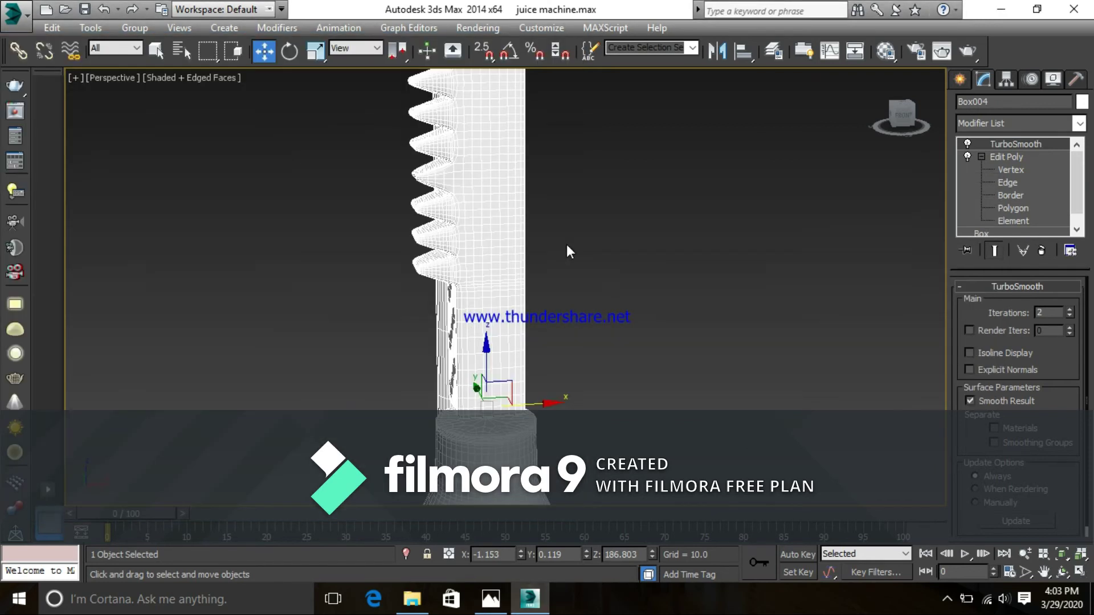
- Rotate the rack bar about its vertical axis to about -88 degrees so the teeth face the stand's column
{"action": "key", "text": "e"}
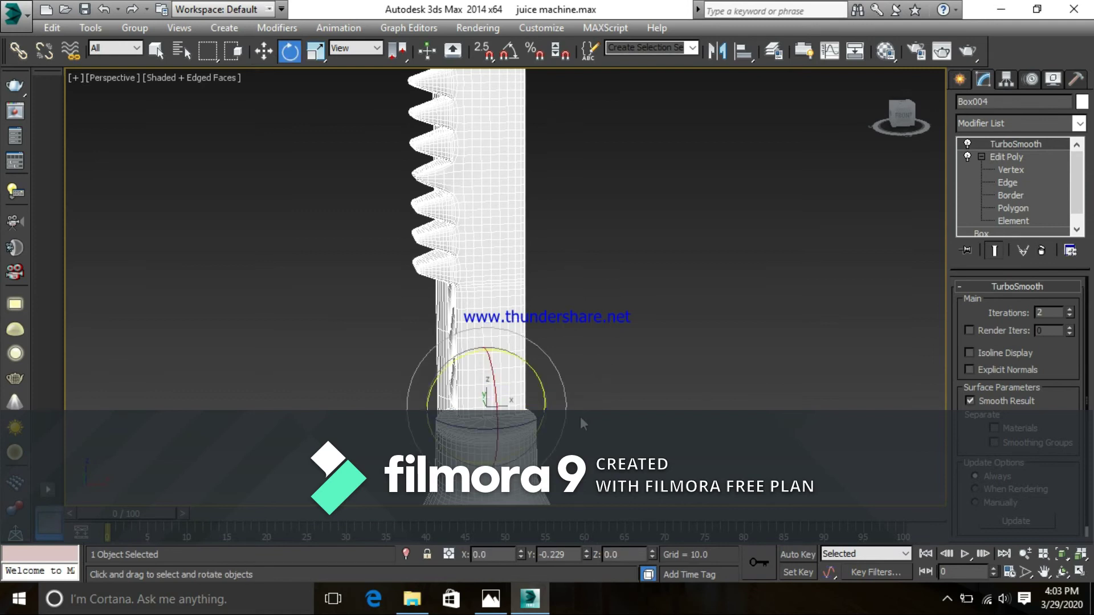
{"action": "left_click_drag", "start_coordinate": [536, 420], "coordinate": [506, 423]}
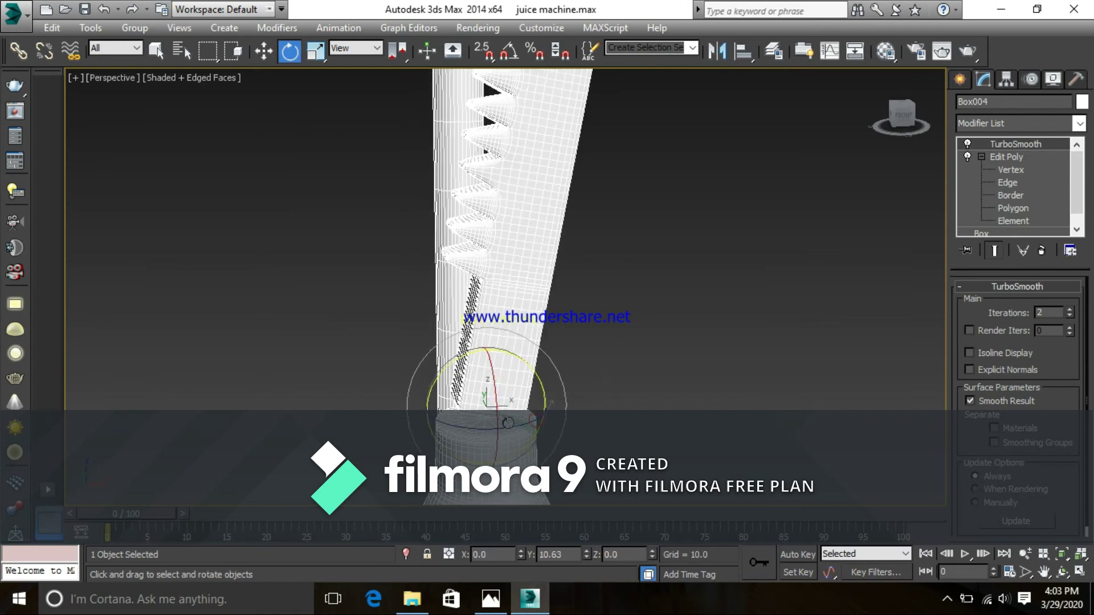
{"action": "right_click", "coordinate": [506, 423]}
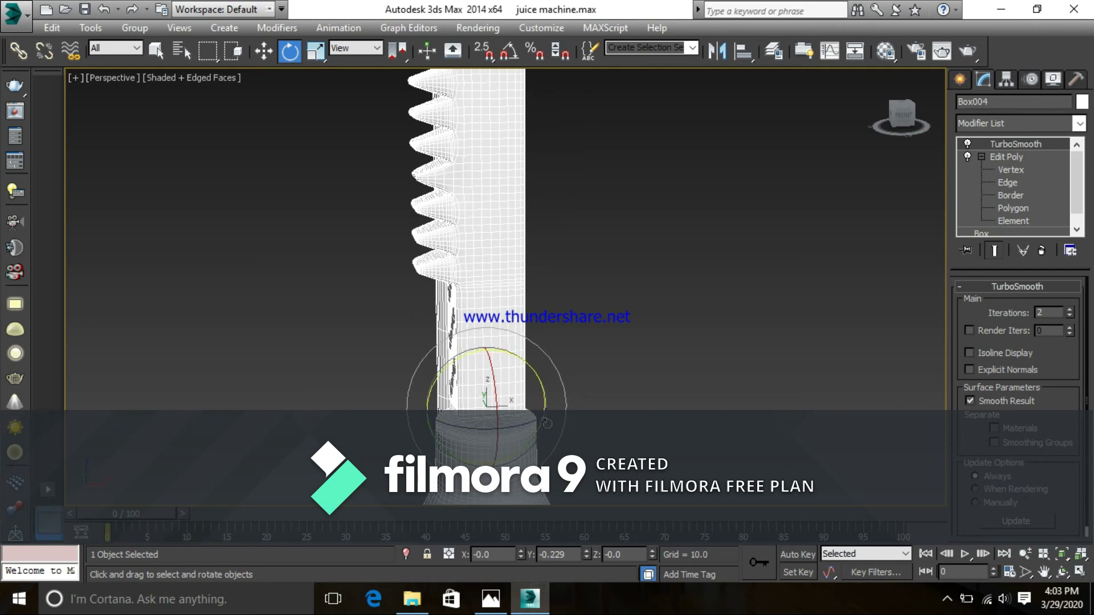
{"action": "left_click_drag", "start_coordinate": [536, 420], "coordinate": [378, 431]}
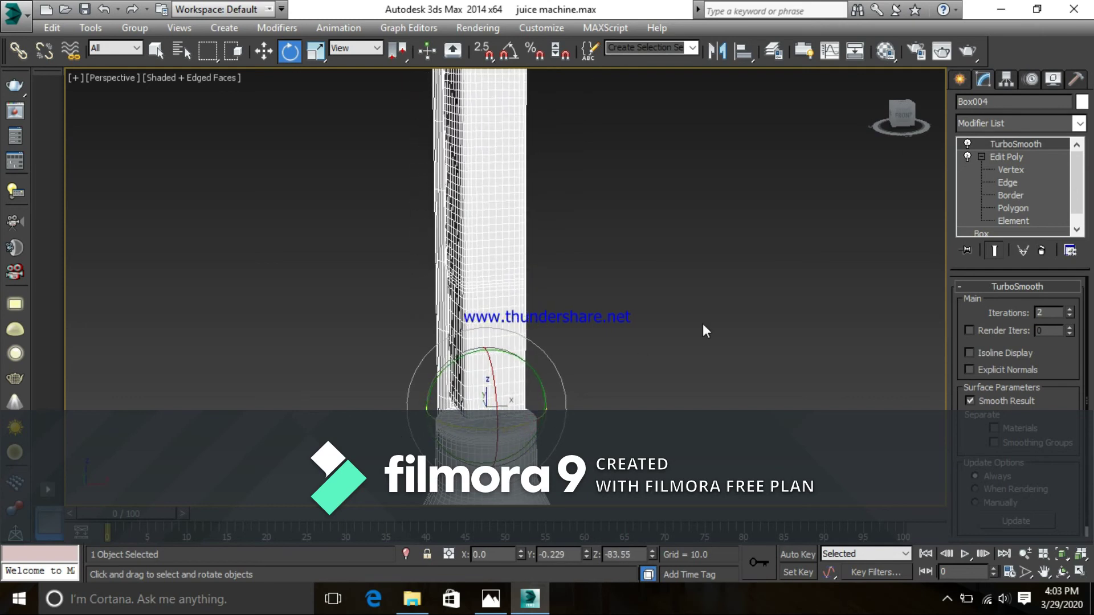
{"action": "left_click", "coordinate": [907, 118]}
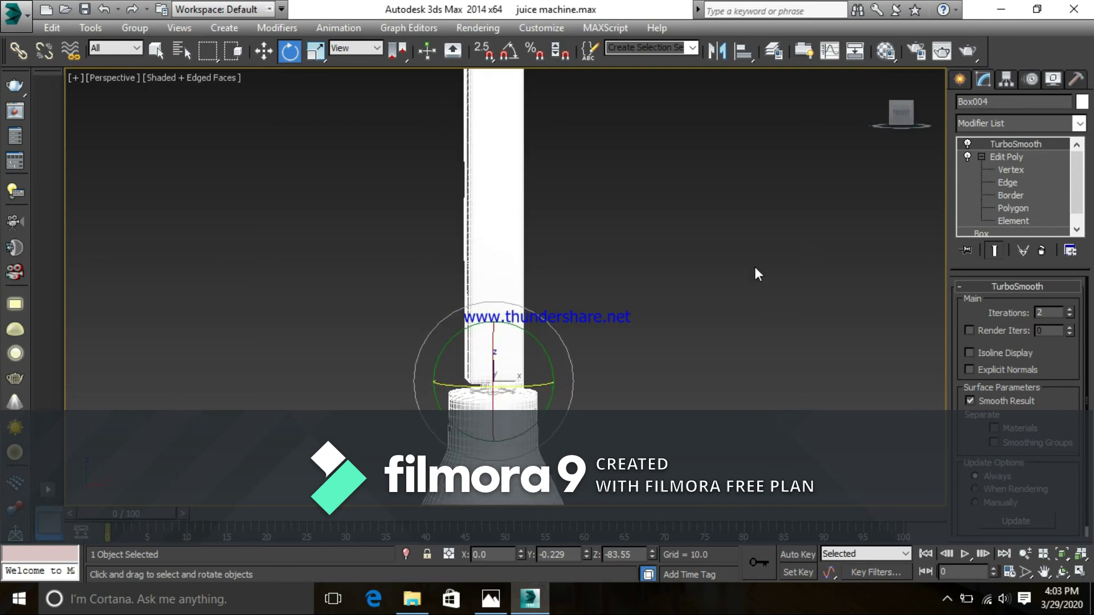
{"action": "left_click_drag", "start_coordinate": [537, 395], "coordinate": [531, 388]}
- Scale the rack bar along its vertical axis to about 62 percent to shorten it
{"action": "middle_click_drag", "start_coordinate": [632, 301], "coordinate": [801, 319], "text": "alt"}
{"action": "middle_click_drag", "start_coordinate": [749, 247], "coordinate": [737, 295]}
{"action": "scroll", "coordinate": [601, 170], "scroll_direction": "down", "scroll_amount": 5}
{"action": "scroll", "coordinate": [612, 162], "scroll_direction": "up", "scroll_amount": 3}
{"action": "middle_click_drag", "start_coordinate": [618, 159], "coordinate": [610, 246]}
{"action": "middle_click_drag", "start_coordinate": [673, 154], "coordinate": [672, 171]}
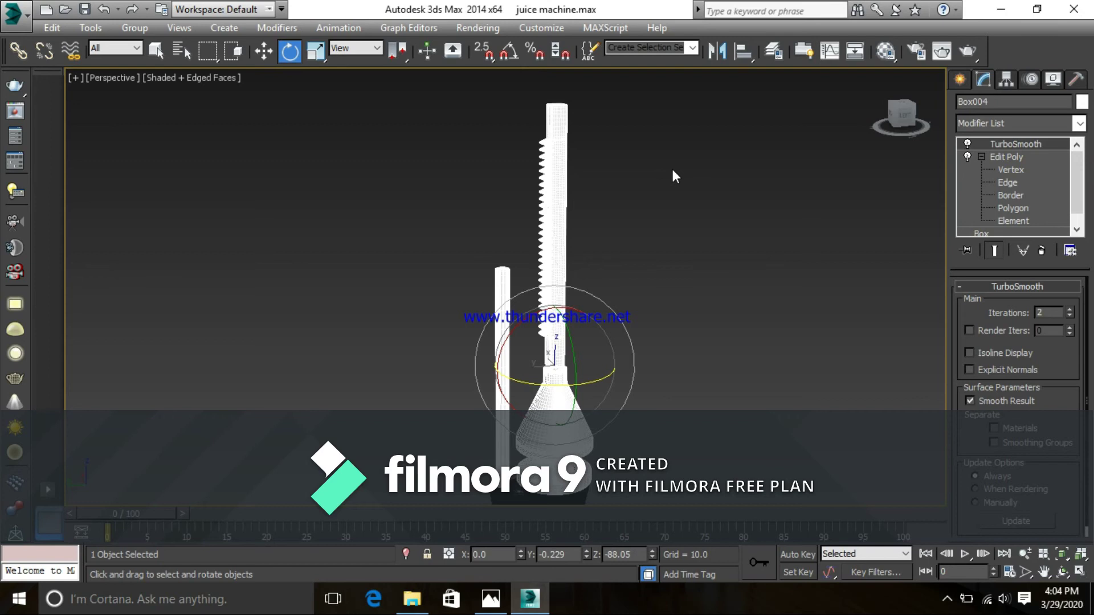
{"action": "key", "text": "r"}
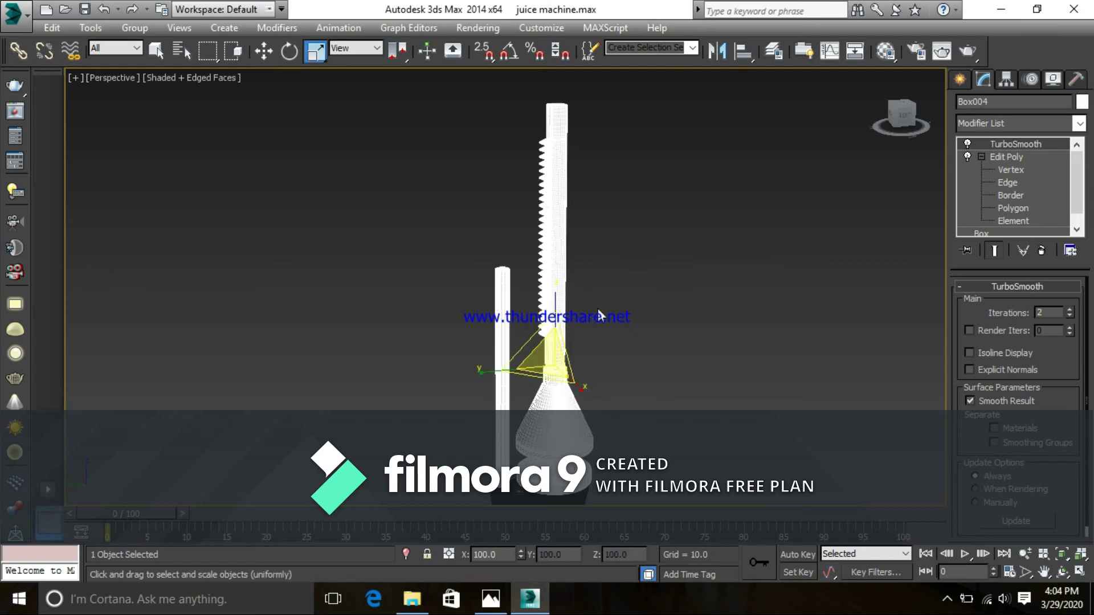
{"action": "left_click_drag", "start_coordinate": [557, 295], "coordinate": [574, 326]}
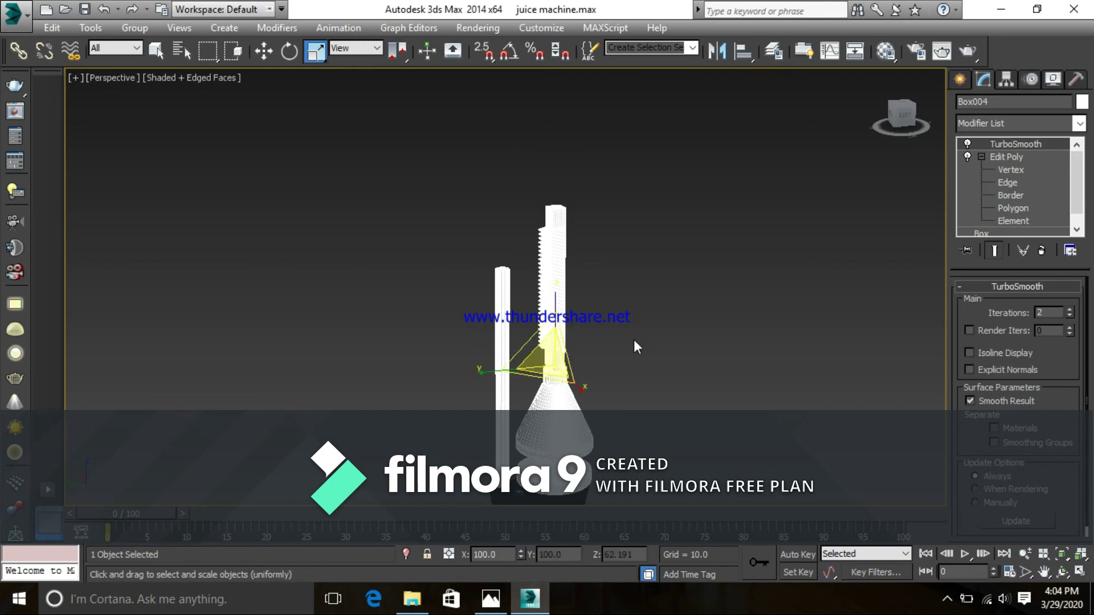
{"action": "middle_click_drag", "start_coordinate": [636, 341], "coordinate": [633, 330]}
- Scale the rack bar's cross-section to about 65 percent in X and 66 percent in Y
{"action": "middle_click_drag", "start_coordinate": [693, 357], "coordinate": [602, 324], "text": "alt"}
{"action": "scroll", "coordinate": [586, 310], "scroll_direction": "up", "scroll_amount": 3}
{"action": "scroll", "coordinate": [585, 310], "scroll_direction": "down", "scroll_amount": 1}
{"action": "key", "text": "r"}
{"action": "left_click_drag", "start_coordinate": [444, 425], "coordinate": [468, 427]}
{"action": "left_click_drag", "start_coordinate": [552, 435], "coordinate": [537, 432]}
{"action": "middle_click_drag", "start_coordinate": [594, 359], "coordinate": [719, 350], "text": "alt"}
{"action": "middle_click_drag", "start_coordinate": [655, 269], "coordinate": [655, 342]}
{"action": "scroll", "coordinate": [575, 317], "scroll_direction": "down", "scroll_amount": 3}
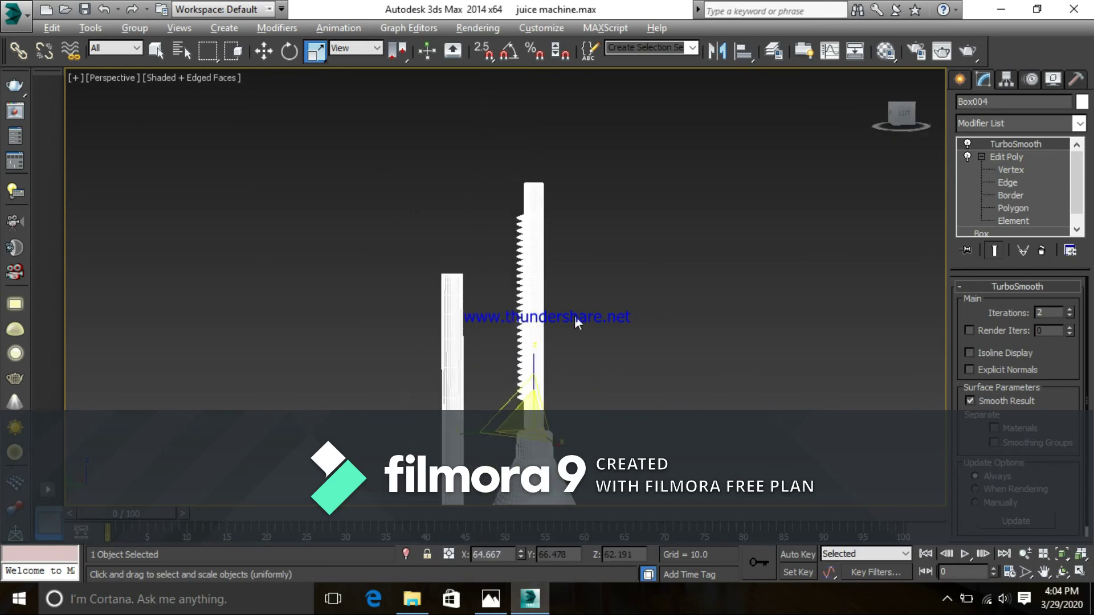
- Lower the rack bar slightly toward the pin on top of the cone, to about Z 186.6
{"action": "key", "text": "alt+w"}
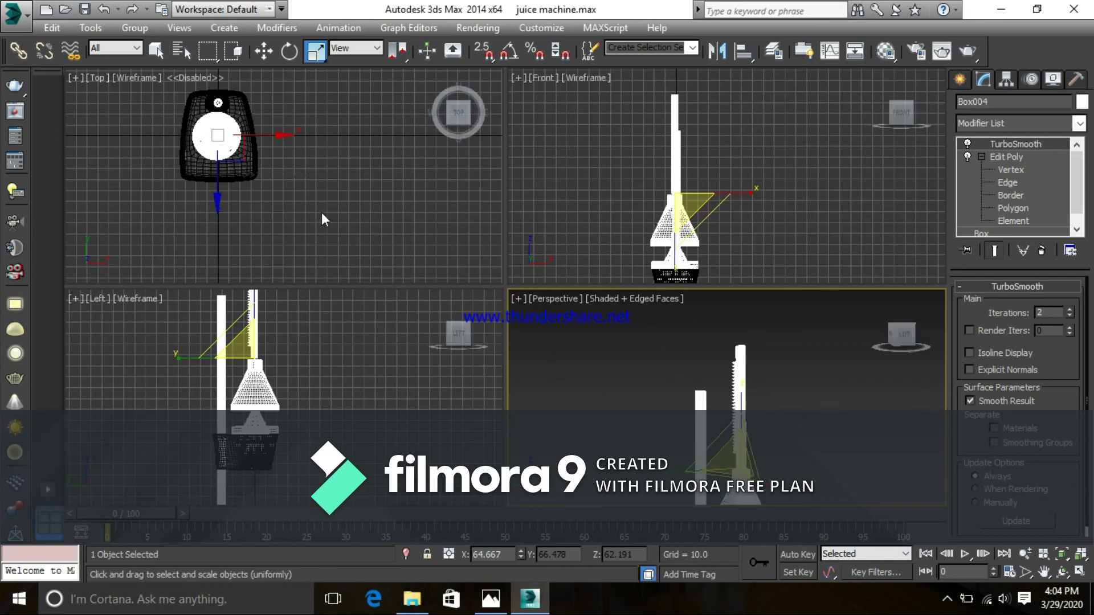
{"action": "middle_click_drag", "start_coordinate": [322, 212], "coordinate": [330, 212]}
{"action": "middle_click_drag", "start_coordinate": [299, 316], "coordinate": [454, 364]}
{"action": "scroll", "coordinate": [326, 355], "scroll_direction": "up", "scroll_amount": 4}
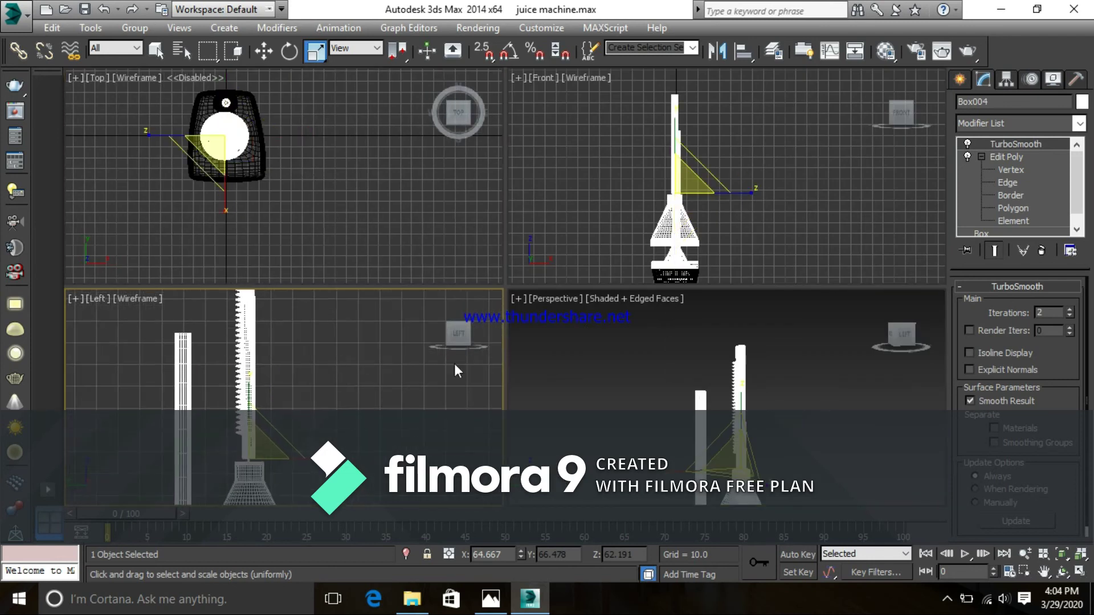
{"action": "middle_click_drag", "start_coordinate": [337, 445], "coordinate": [420, 404]}
{"action": "key", "text": "w"}
{"action": "scroll", "coordinate": [349, 442], "scroll_direction": "up", "scroll_amount": 6}
{"action": "scroll", "coordinate": [337, 405], "scroll_direction": "up", "scroll_amount": 6}
{"action": "middle_click_drag", "start_coordinate": [336, 406], "coordinate": [372, 422]}
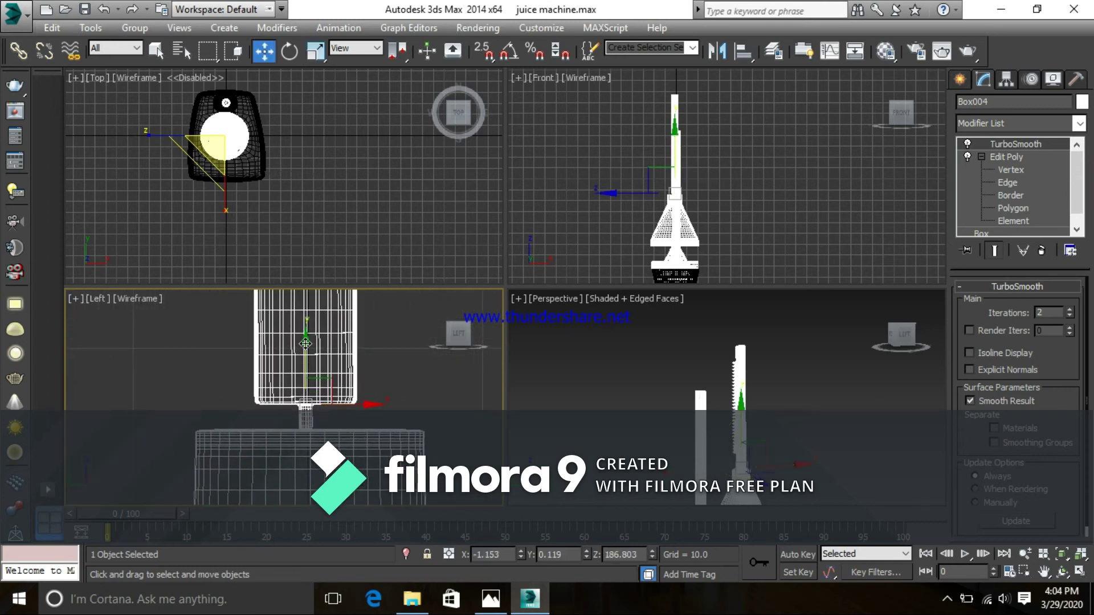
{"action": "left_click_drag", "start_coordinate": [306, 344], "coordinate": [310, 347]}
{"action": "middle_click_drag", "start_coordinate": [327, 356], "coordinate": [307, 350]}
- Turn off edged faces in the Perspective view and maximize that view
{"action": "middle_click_drag", "start_coordinate": [691, 423], "coordinate": [627, 394]}
{"action": "scroll", "coordinate": [705, 414], "scroll_direction": "up", "scroll_amount": 5}
{"action": "scroll", "coordinate": [710, 419], "scroll_direction": "down", "scroll_amount": 4}
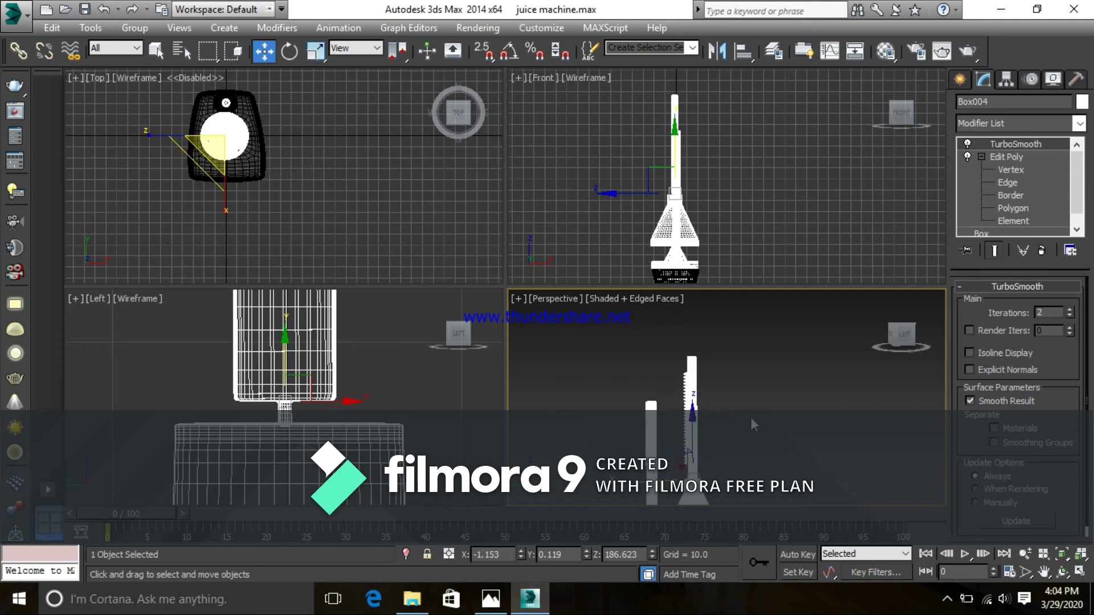
{"action": "left_click", "coordinate": [611, 295]}
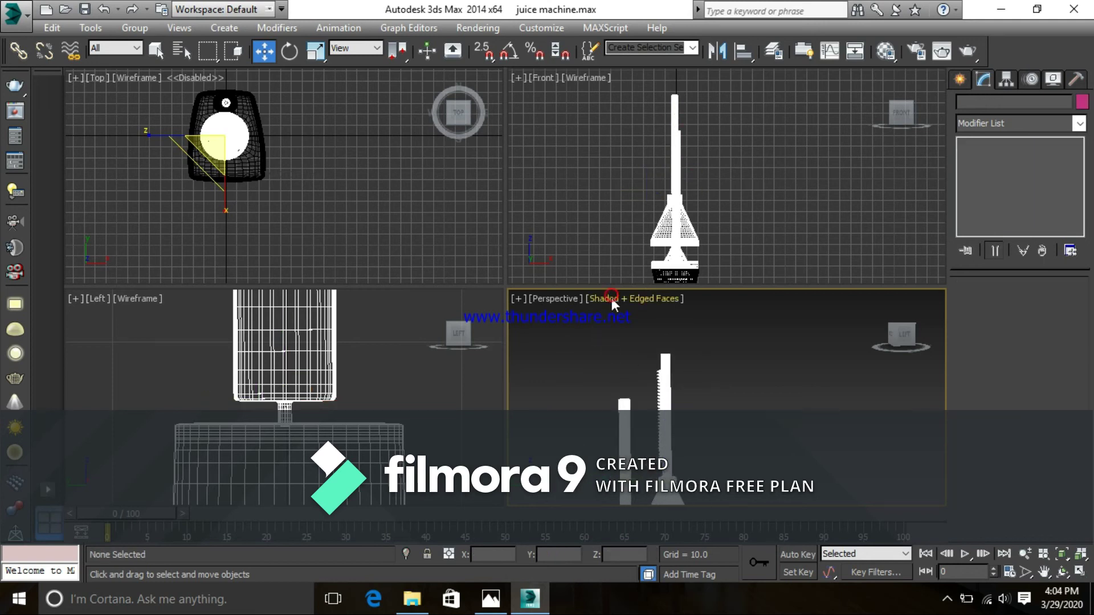
{"action": "left_click", "coordinate": [611, 298]}
{"action": "left_click", "coordinate": [682, 78]}
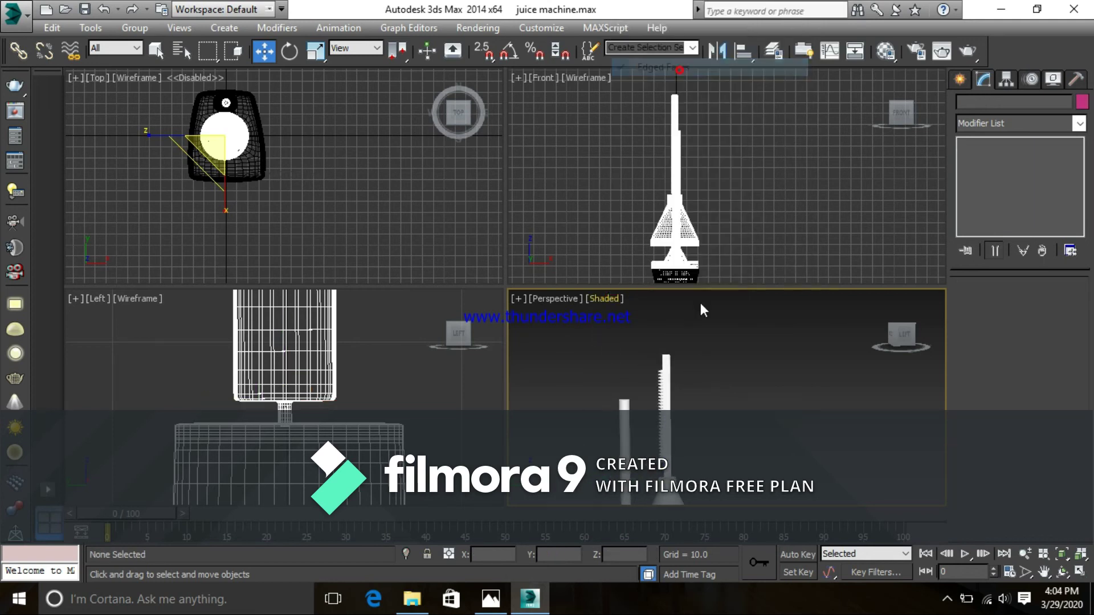
{"action": "scroll", "coordinate": [747, 419], "scroll_direction": "up", "scroll_amount": 2}
{"action": "key", "text": "alt+w"}
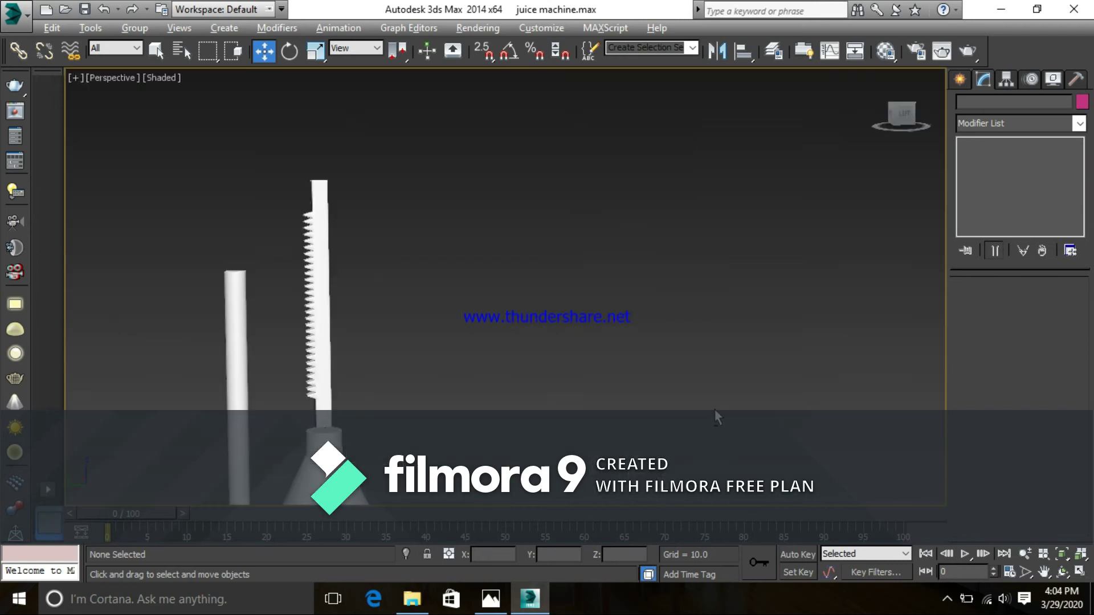
- Examine the rack bar's teeth and its seat on the cone from several angles
{"action": "scroll", "coordinate": [463, 258], "scroll_direction": "up", "scroll_amount": 5}
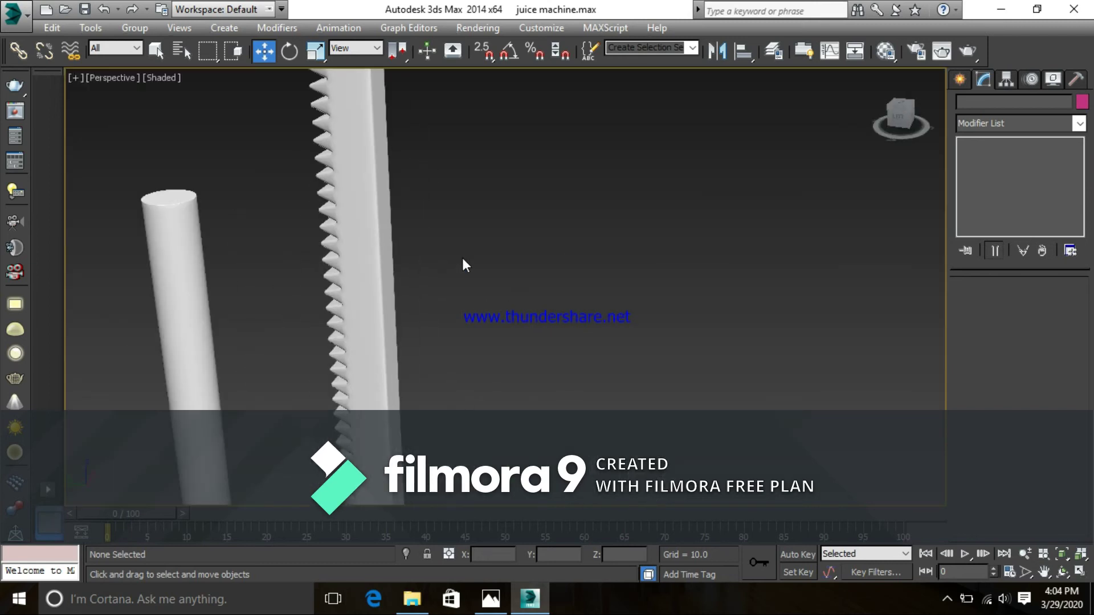
{"action": "scroll", "coordinate": [463, 265], "scroll_direction": "down", "scroll_amount": 5}
{"action": "middle_click_drag", "start_coordinate": [559, 316], "coordinate": [618, 258], "text": "alt"}
{"action": "scroll", "coordinate": [616, 258], "scroll_direction": "down", "scroll_amount": 4}
{"action": "middle_click_drag", "start_coordinate": [632, 308], "coordinate": [580, 330], "text": "alt"}
{"action": "middle_click_drag", "start_coordinate": [665, 378], "coordinate": [665, 320], "text": "alt"}
{"action": "scroll", "coordinate": [562, 288], "scroll_direction": "up", "scroll_amount": 6}
{"action": "middle_click_drag", "start_coordinate": [530, 280], "coordinate": [644, 369]}
{"action": "middle_click_drag", "start_coordinate": [581, 388], "coordinate": [580, 268]}
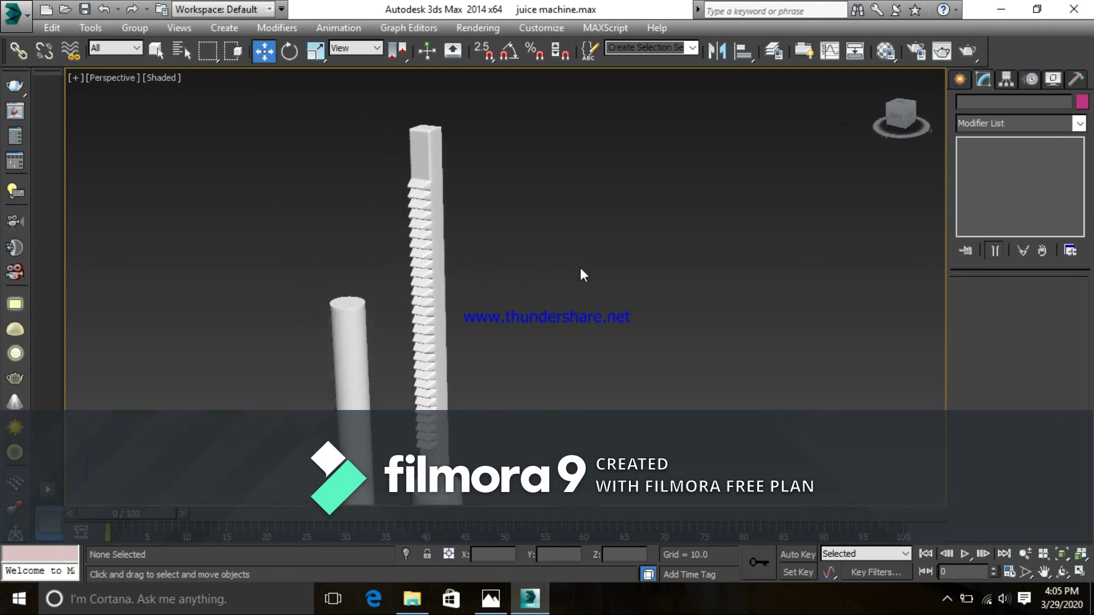
{"action": "scroll", "coordinate": [580, 268], "scroll_direction": "down", "scroll_amount": 4}
{"action": "middle_click_drag", "start_coordinate": [685, 343], "coordinate": [515, 278], "text": "alt"}
- Compare the assembled stand, cone and rack bar with the juicer reference photo
{"action": "key", "text": "alt+Tab"}
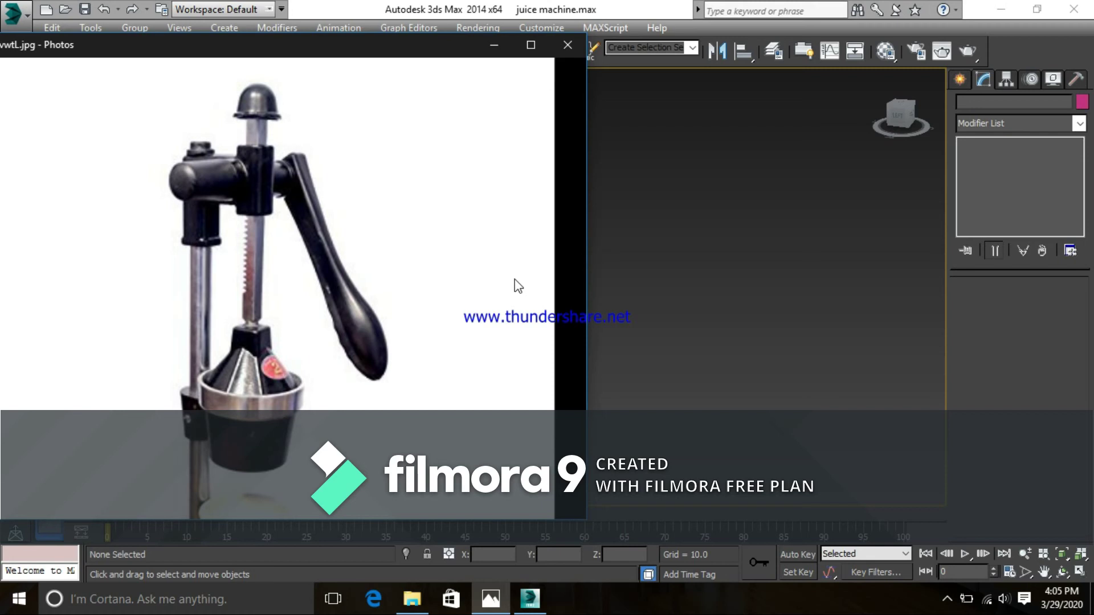
{"action": "key", "text": "alt+Tab"}
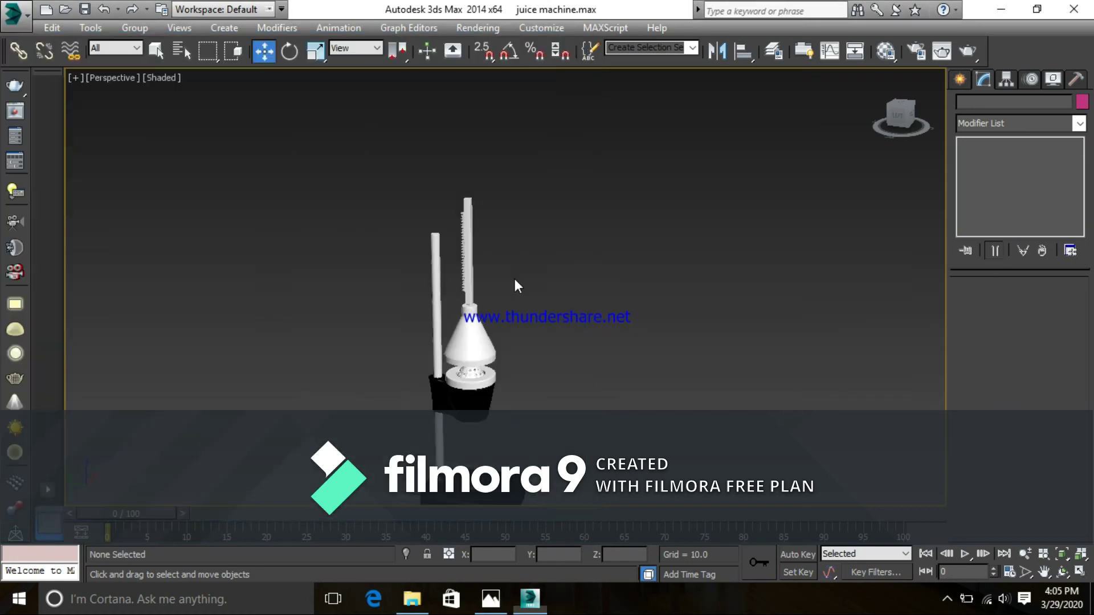
{"action": "middle_click_drag", "start_coordinate": [515, 279], "coordinate": [563, 303]}
{"action": "key", "text": "alt+Tab"}
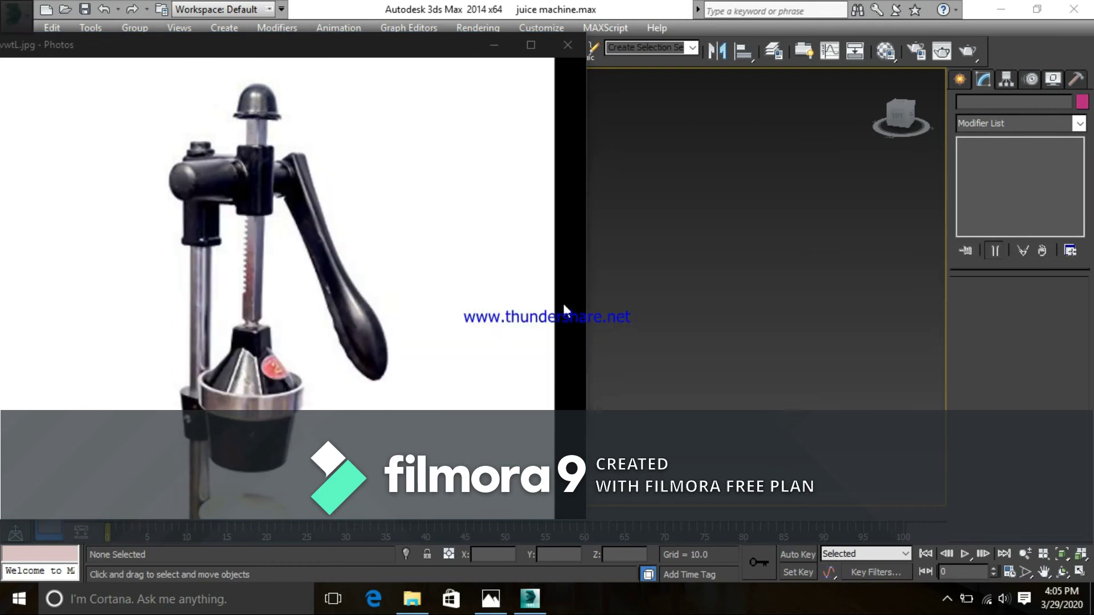
{"action": "key", "text": "alt+Tab"}
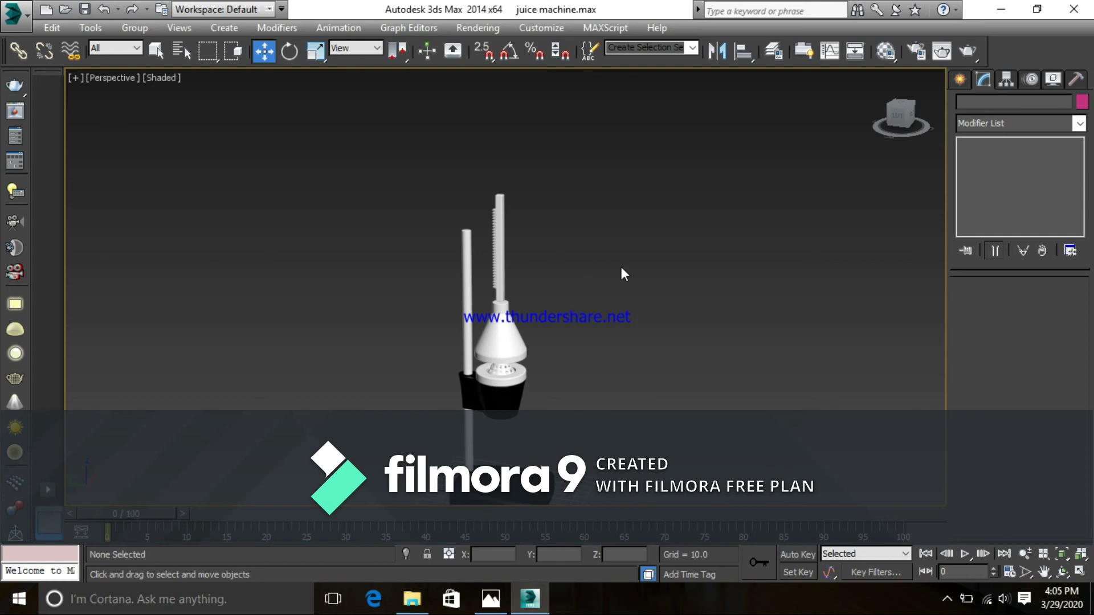
{"action": "scroll", "coordinate": [587, 268], "scroll_direction": "up", "scroll_amount": 5}
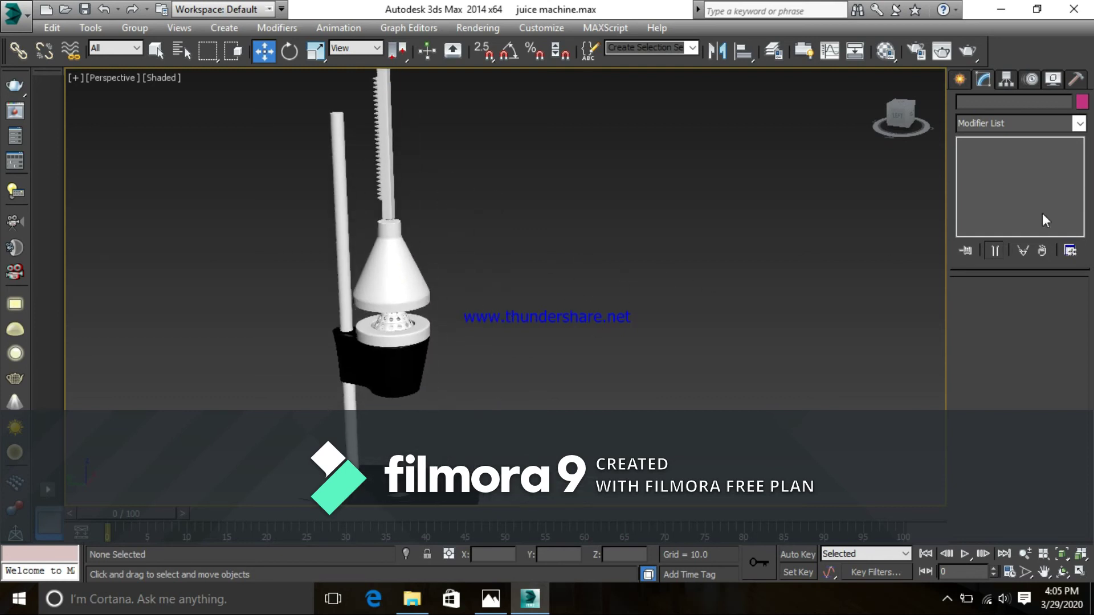
{"action": "left_click", "coordinate": [962, 85]}
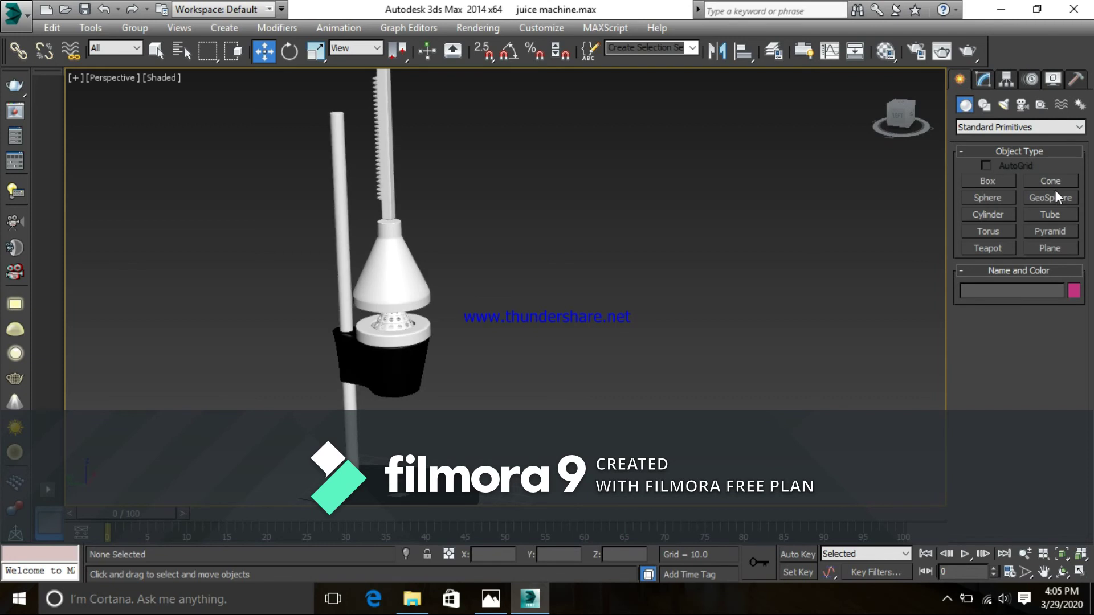
{"action": "left_click", "coordinate": [1048, 211]}
{"action": "middle_click_drag", "start_coordinate": [799, 286], "coordinate": [756, 190]}
{"action": "middle_click_drag", "start_coordinate": [563, 433], "coordinate": [568, 421]}
{"action": "mouse_move", "coordinate": [476, 413]}
{"action": "left_mouse_down"}
{"action": "mouse_move", "coordinate": [490, 429]}
{"action": "mouse_move", "coordinate": [484, 412]}
{"action": "left_mouse_up"}
{"action": "left_click", "coordinate": [490, 399]}
{"action": "left_click", "coordinate": [493, 401]}
{"action": "right_click", "coordinate": [644, 373]}
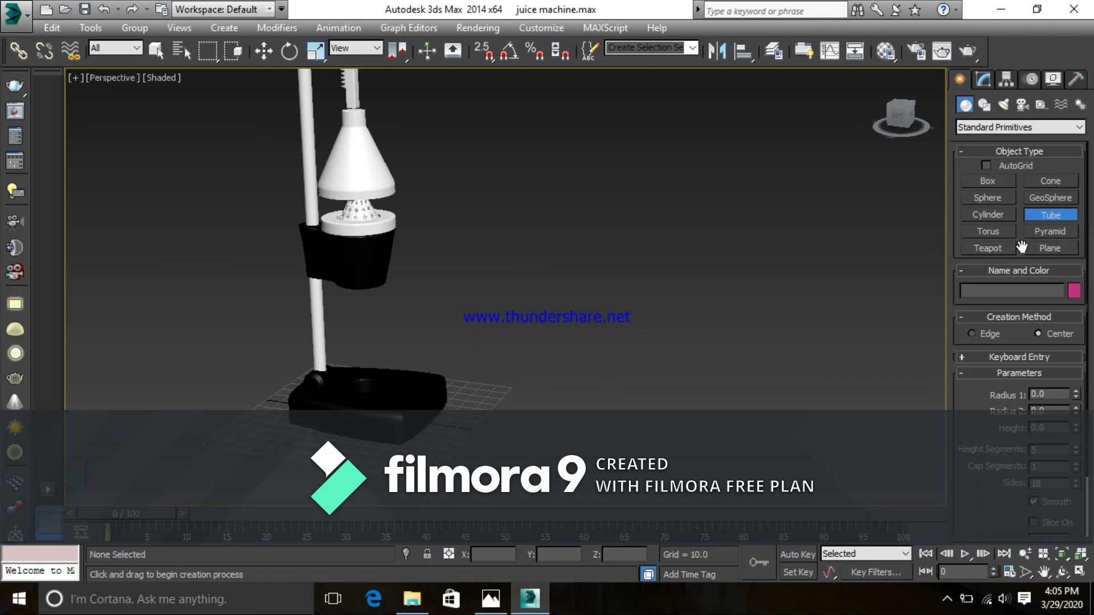
{"action": "left_click", "coordinate": [1046, 232]}
{"action": "left_click_drag", "start_coordinate": [529, 403], "coordinate": [556, 428]}
{"action": "right_click", "coordinate": [568, 393]}
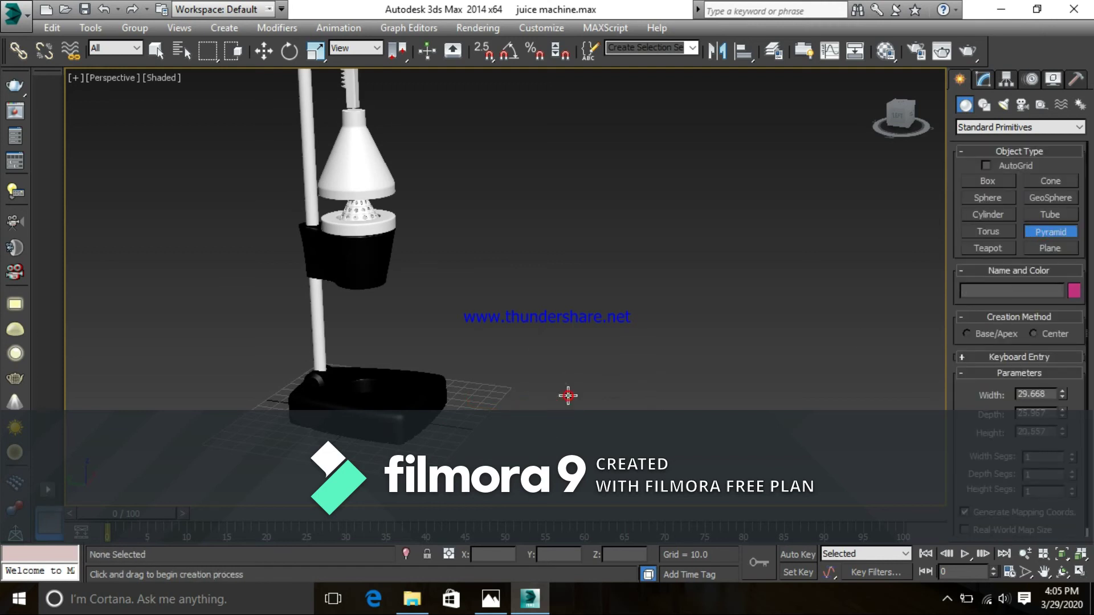
{"action": "left_click", "coordinate": [987, 231]}
{"action": "left_click_drag", "start_coordinate": [500, 416], "coordinate": [533, 399]}
{"action": "right_click", "coordinate": [530, 393]}
{"action": "left_click", "coordinate": [991, 215]}
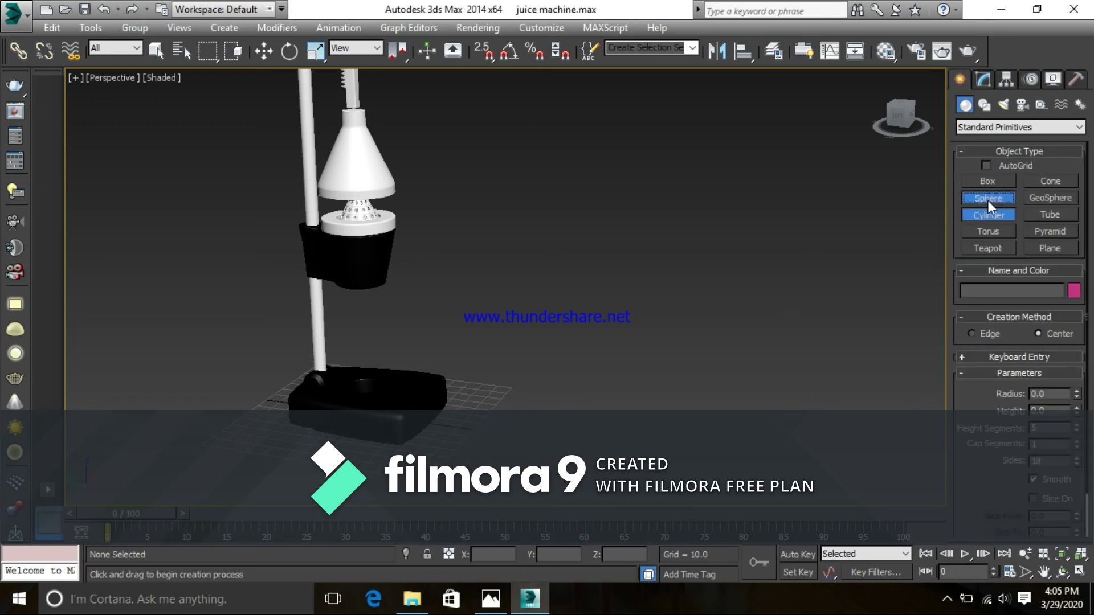
- Create a sphere of about 18 radius beside the juicer's base and set its segments to 12
{"action": "left_click", "coordinate": [987, 200]}
{"action": "left_click_drag", "start_coordinate": [521, 397], "coordinate": [533, 405]}
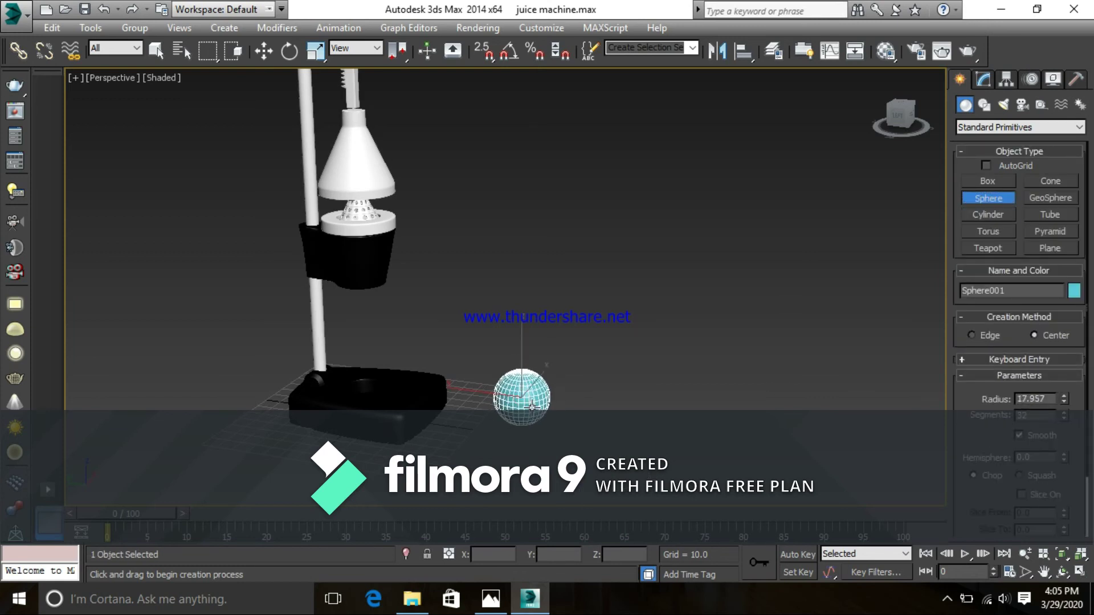
{"action": "left_click", "coordinate": [982, 80]}
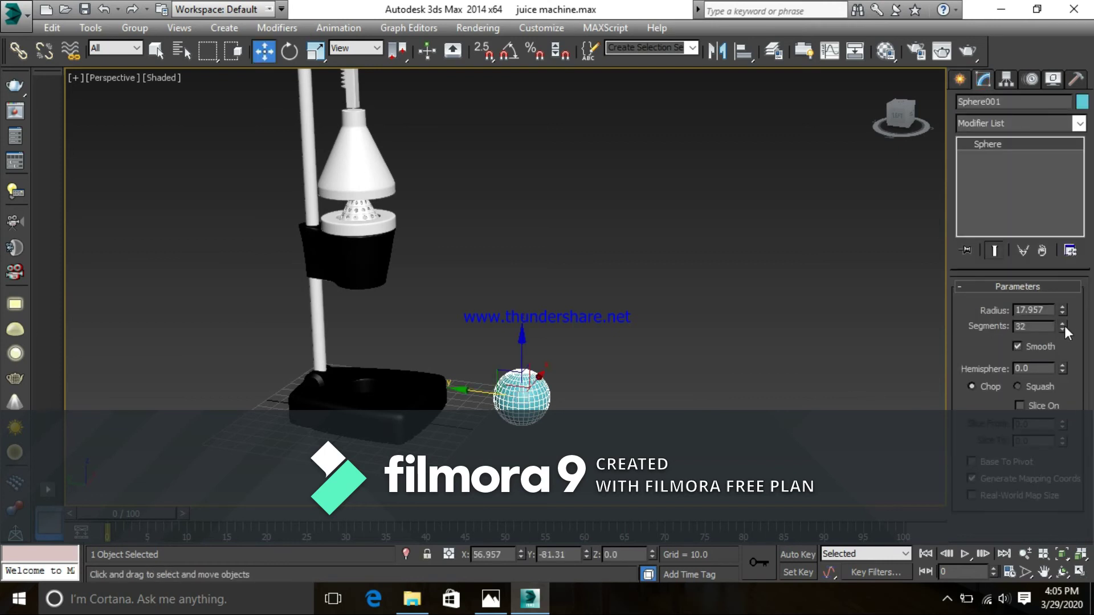
{"action": "left_click_drag", "start_coordinate": [1063, 327], "coordinate": [1089, 490]}
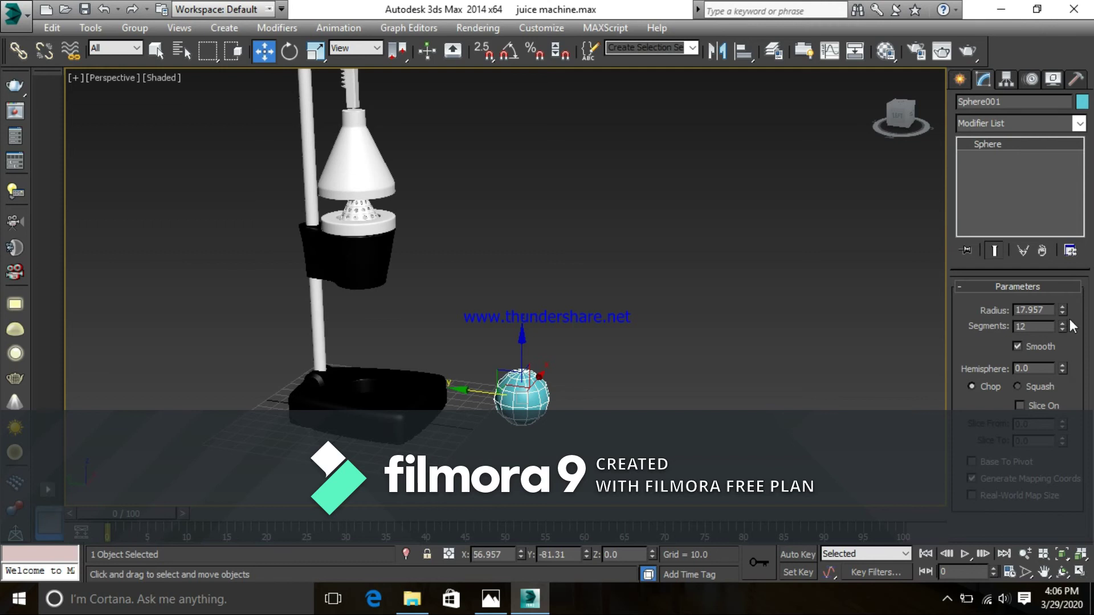
- Set the sphere's radius to 29.449 and its hemisphere to 0.5 to form a dome
{"action": "left_click_drag", "start_coordinate": [1063, 307], "coordinate": [1061, 254]}
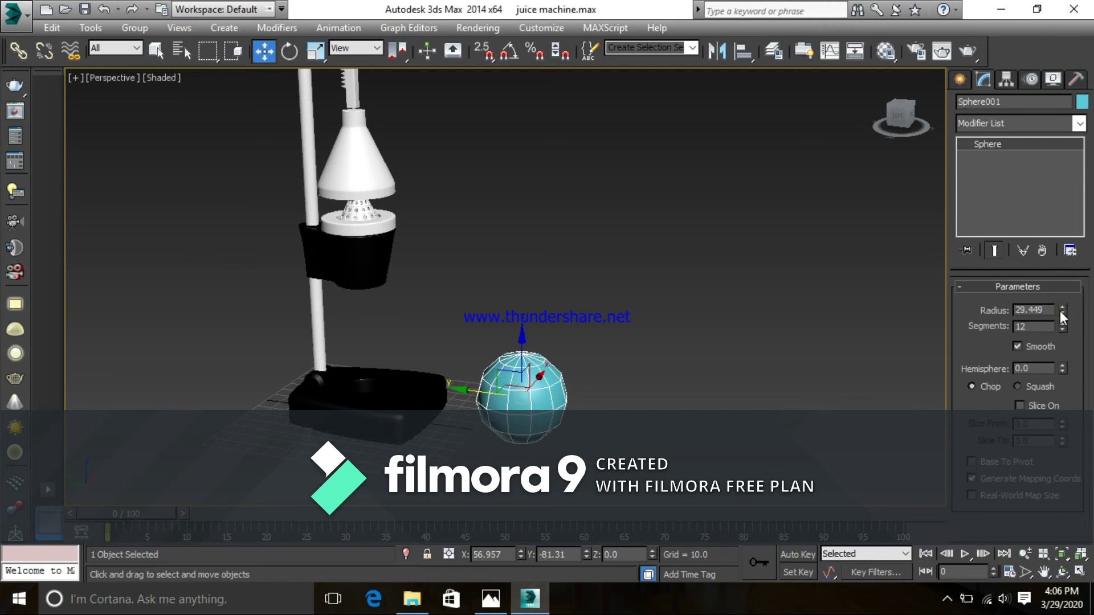
{"action": "left_click_drag", "start_coordinate": [1062, 370], "coordinate": [1073, 290]}
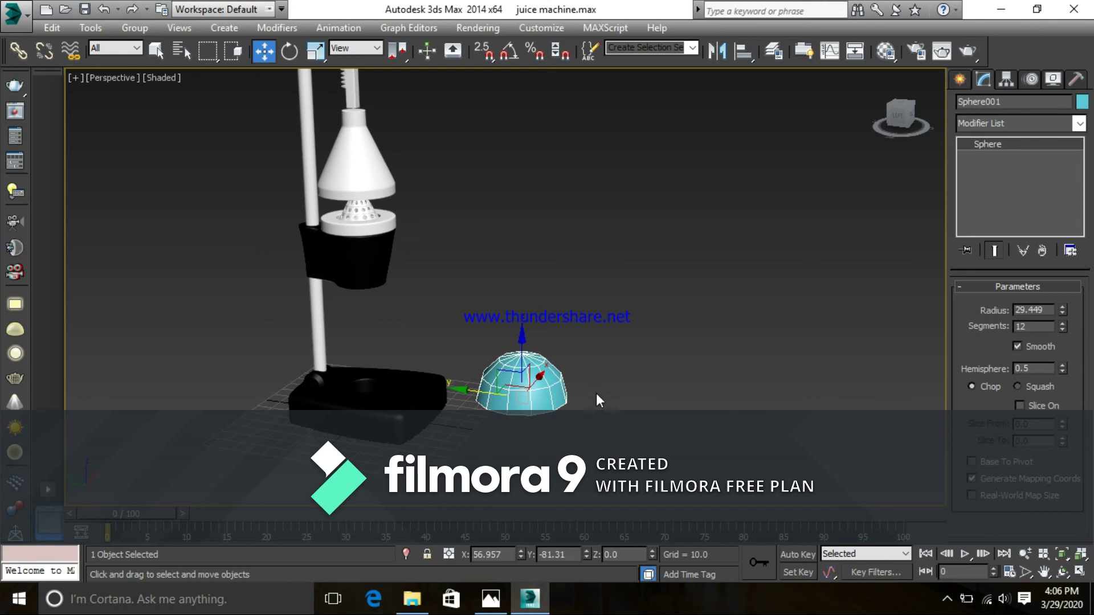
{"action": "scroll", "coordinate": [617, 382], "scroll_direction": "up", "scroll_amount": 5}
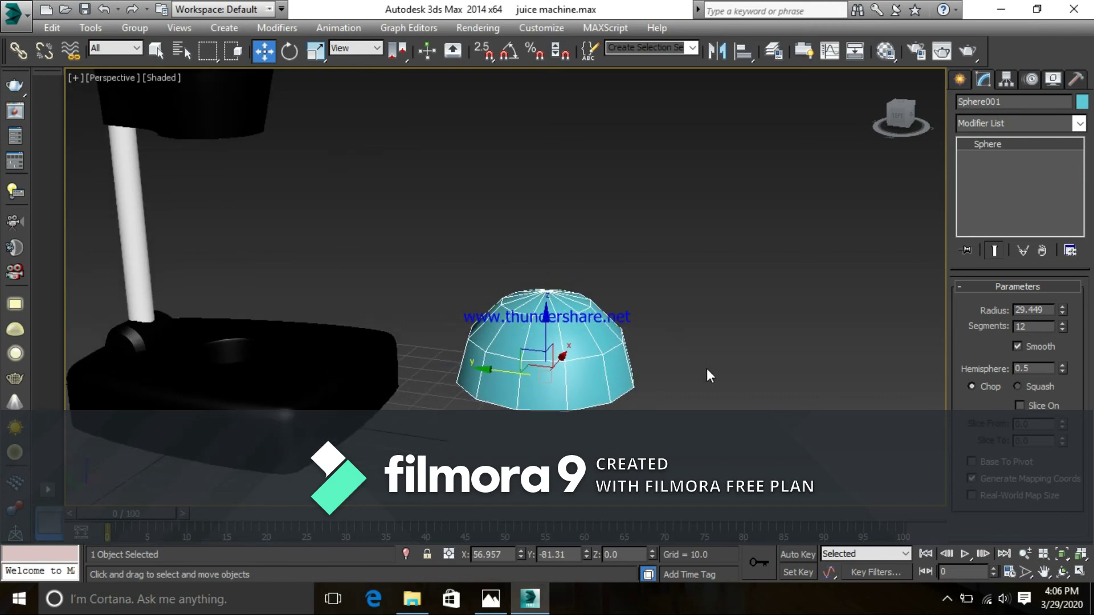
{"action": "scroll", "coordinate": [669, 367], "scroll_direction": "down", "scroll_amount": 6}
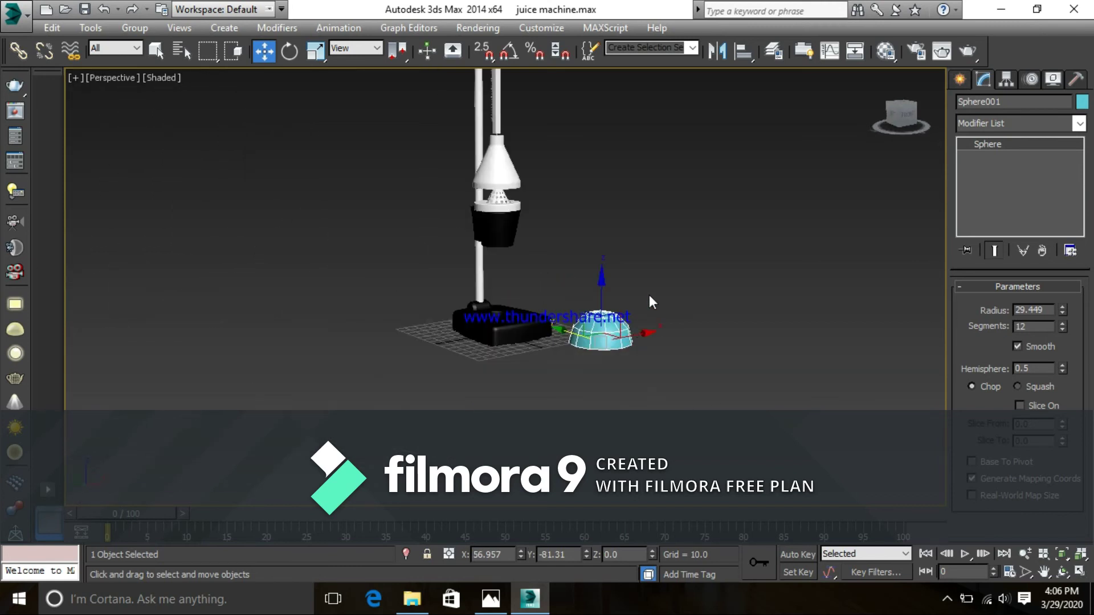
- Raise the dome to about Z 244, near the height of the rack bar's upper end
{"action": "middle_click_drag", "start_coordinate": [649, 296], "coordinate": [640, 329]}
{"action": "middle_click_drag", "start_coordinate": [648, 372], "coordinate": [669, 374], "text": "alt"}
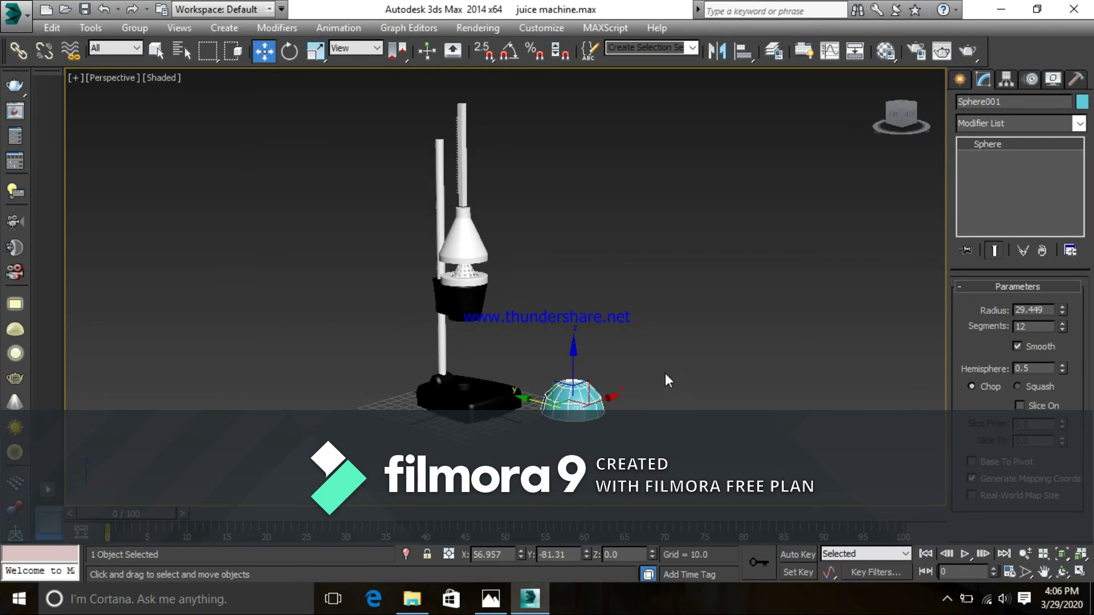
{"action": "left_click_drag", "start_coordinate": [574, 366], "coordinate": [570, 97]}
{"action": "middle_click_drag", "start_coordinate": [604, 186], "coordinate": [587, 337]}
- Center the dome over the cone and rack bar at about X -0.7, Y -0.6
{"action": "key", "text": "alt+w"}
{"action": "middle_click_drag", "start_coordinate": [317, 172], "coordinate": [465, 166]}
{"action": "scroll", "coordinate": [355, 190], "scroll_direction": "down", "scroll_amount": 3}
{"action": "scroll", "coordinate": [381, 183], "scroll_direction": "up", "scroll_amount": 4}
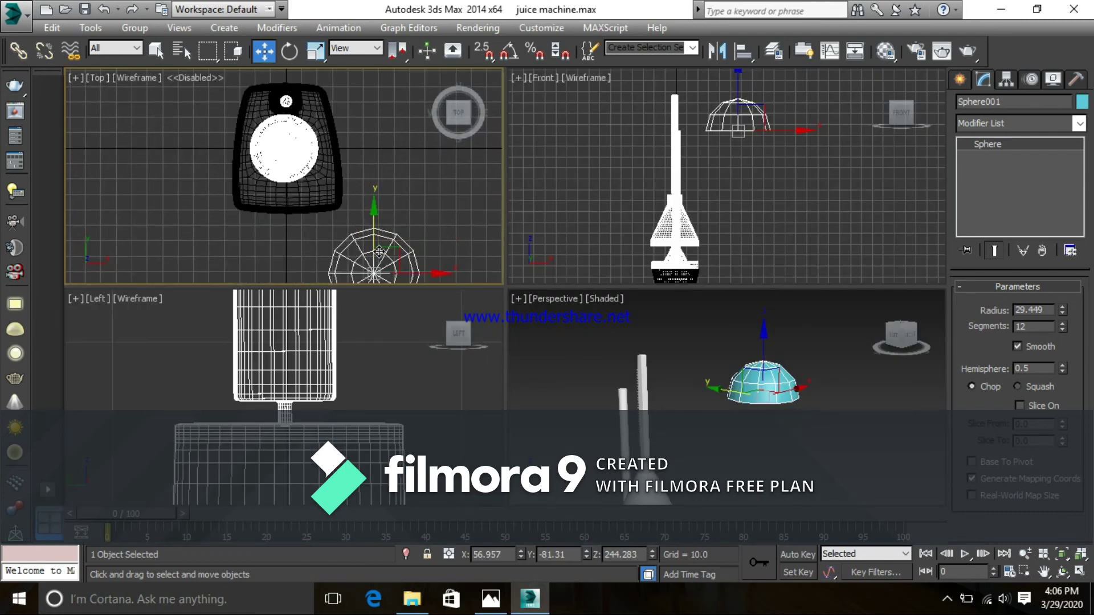
{"action": "left_click_drag", "start_coordinate": [389, 250], "coordinate": [300, 125]}
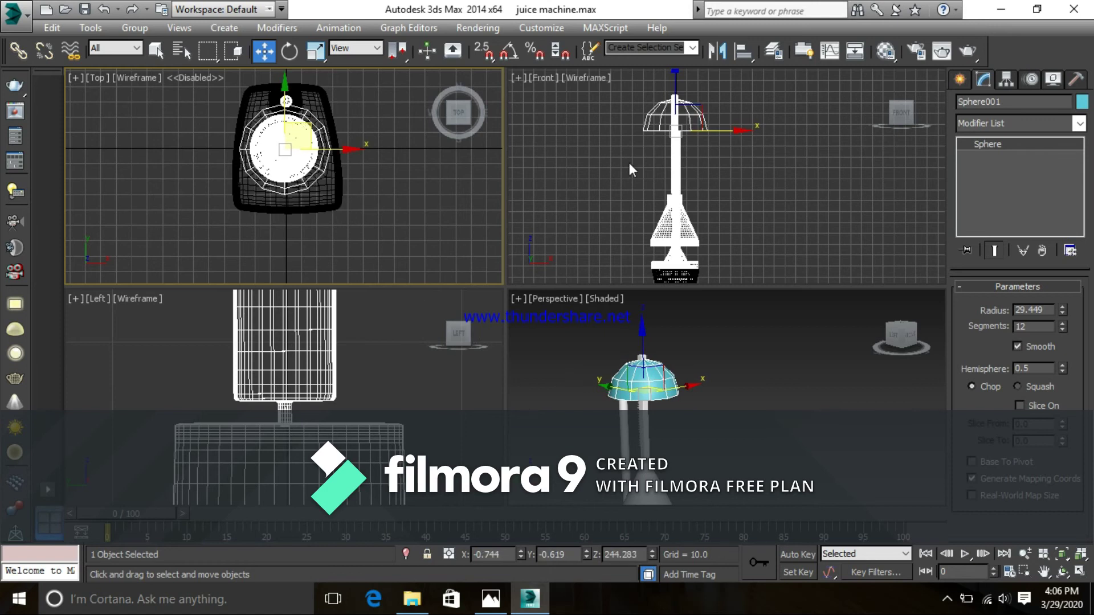
- Try lowering the dome along the rack bar to about Z 238
{"action": "scroll", "coordinate": [631, 170], "scroll_direction": "up", "scroll_amount": 5}
{"action": "middle_click_drag", "start_coordinate": [709, 202], "coordinate": [780, 188]}
{"action": "scroll", "coordinate": [674, 179], "scroll_direction": "down", "scroll_amount": 2}
{"action": "left_click_drag", "start_coordinate": [685, 181], "coordinate": [685, 204]}
- Raise the dome to about Z 275 so its flat base meets the top end of the rack bar
{"action": "middle_click_drag", "start_coordinate": [733, 365], "coordinate": [867, 399], "text": "alt"}
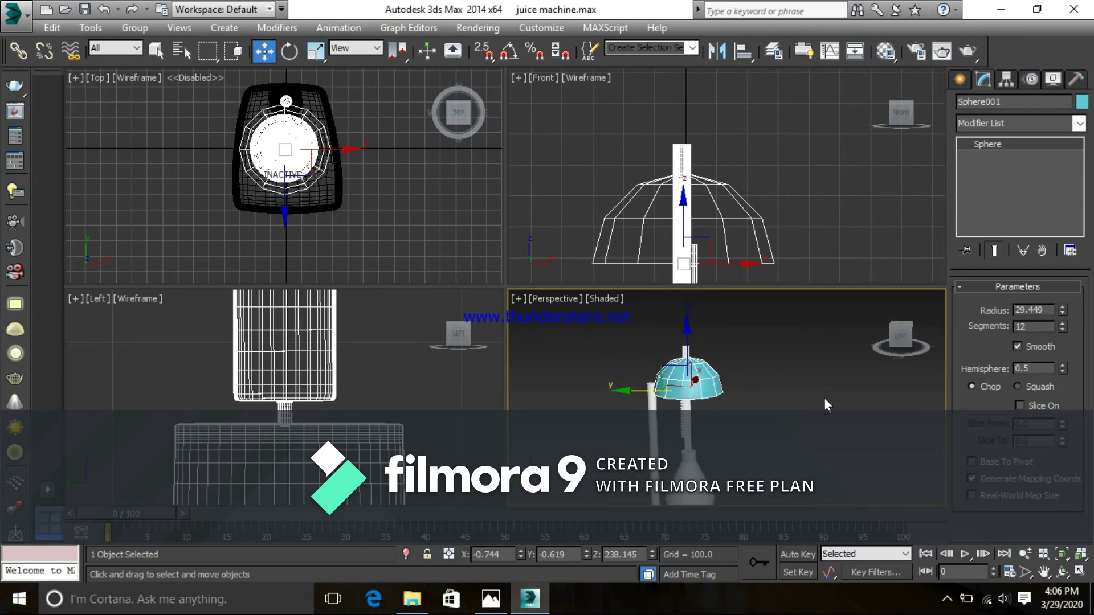
{"action": "scroll", "coordinate": [745, 361], "scroll_direction": "up", "scroll_amount": 3}
{"action": "middle_click_drag", "start_coordinate": [744, 361], "coordinate": [798, 386], "text": "alt"}
{"action": "left_click_drag", "start_coordinate": [655, 345], "coordinate": [641, 317]}
{"action": "middle_click_drag", "start_coordinate": [688, 361], "coordinate": [709, 268], "text": "alt"}
{"action": "scroll", "coordinate": [696, 363], "scroll_direction": "up", "scroll_amount": 6}
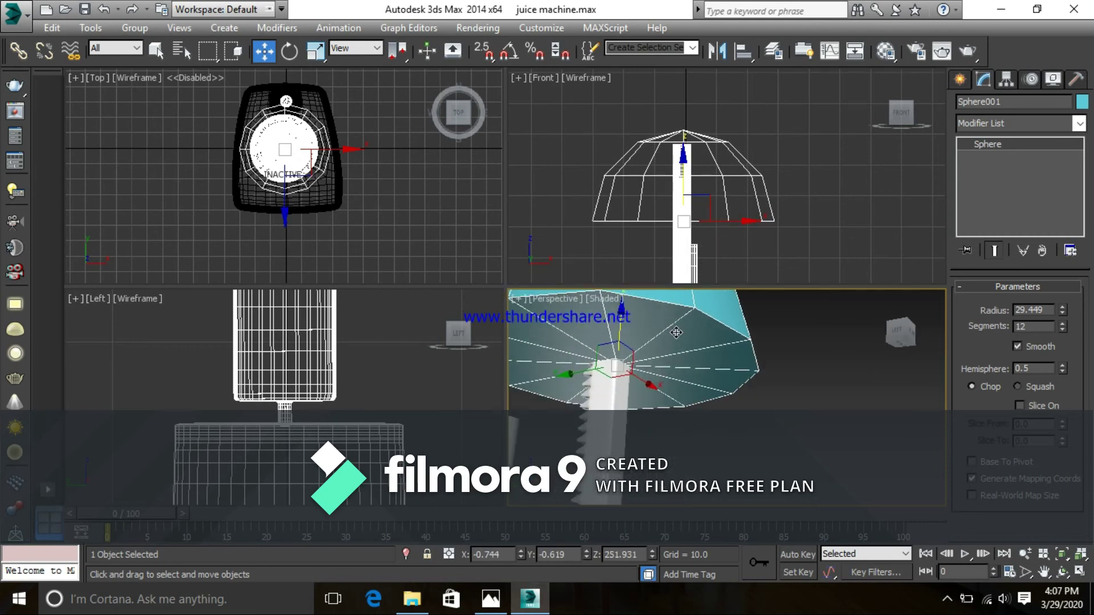
{"action": "scroll", "coordinate": [696, 363], "scroll_direction": "down", "scroll_amount": 5}
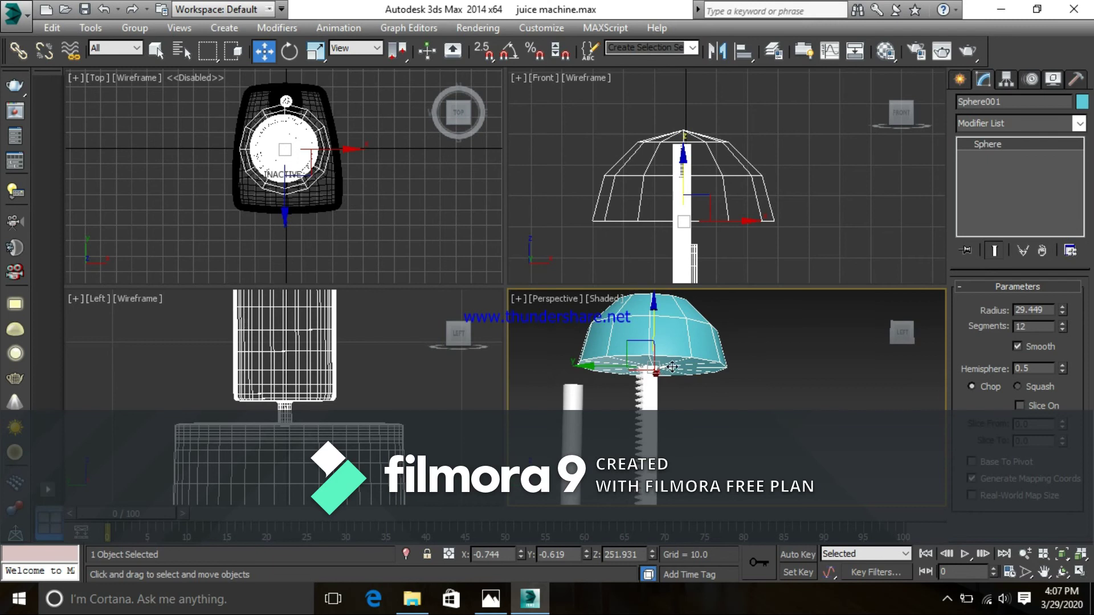
{"action": "left_click_drag", "start_coordinate": [660, 317], "coordinate": [681, 383]}
{"action": "middle_click_drag", "start_coordinate": [709, 435], "coordinate": [673, 408], "text": "alt"}
{"action": "scroll", "coordinate": [664, 408], "scroll_direction": "up", "scroll_amount": 2}
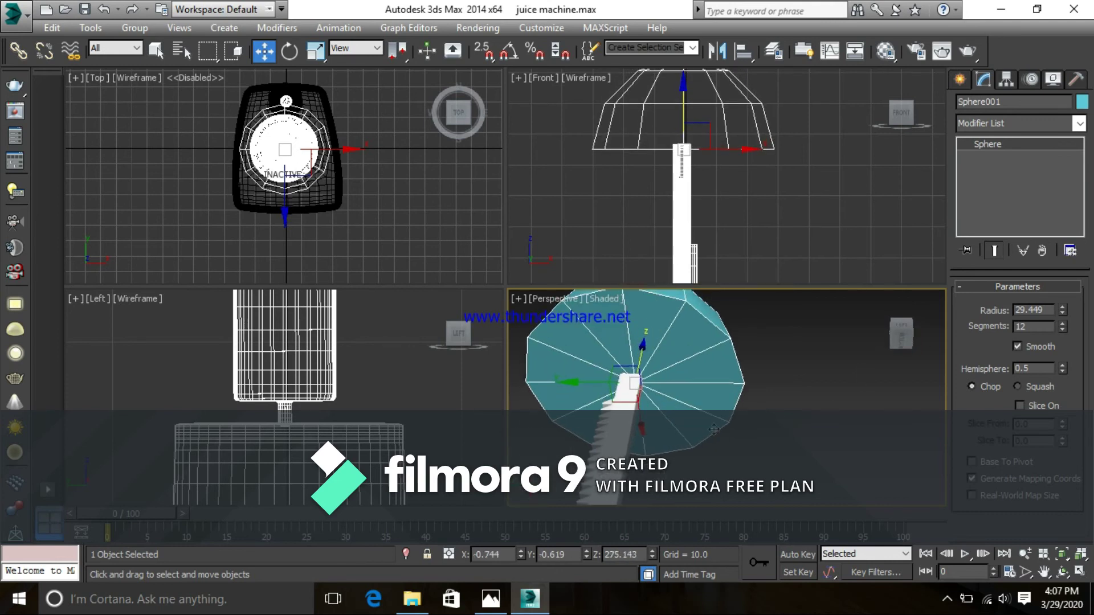
- Align the dome sideways with the rack bar in the Left view, at about Y 0.3
{"action": "middle_click_drag", "start_coordinate": [321, 361], "coordinate": [313, 454]}
{"action": "scroll", "coordinate": [320, 399], "scroll_direction": "up", "scroll_amount": 5}
{"action": "middle_click_drag", "start_coordinate": [319, 360], "coordinate": [319, 472]}
{"action": "scroll", "coordinate": [317, 407], "scroll_direction": "down", "scroll_amount": 4}
{"action": "middle_click_drag", "start_coordinate": [327, 391], "coordinate": [343, 417]}
{"action": "scroll", "coordinate": [327, 432], "scroll_direction": "up", "scroll_amount": 4}
{"action": "left_click_drag", "start_coordinate": [358, 409], "coordinate": [355, 409]}
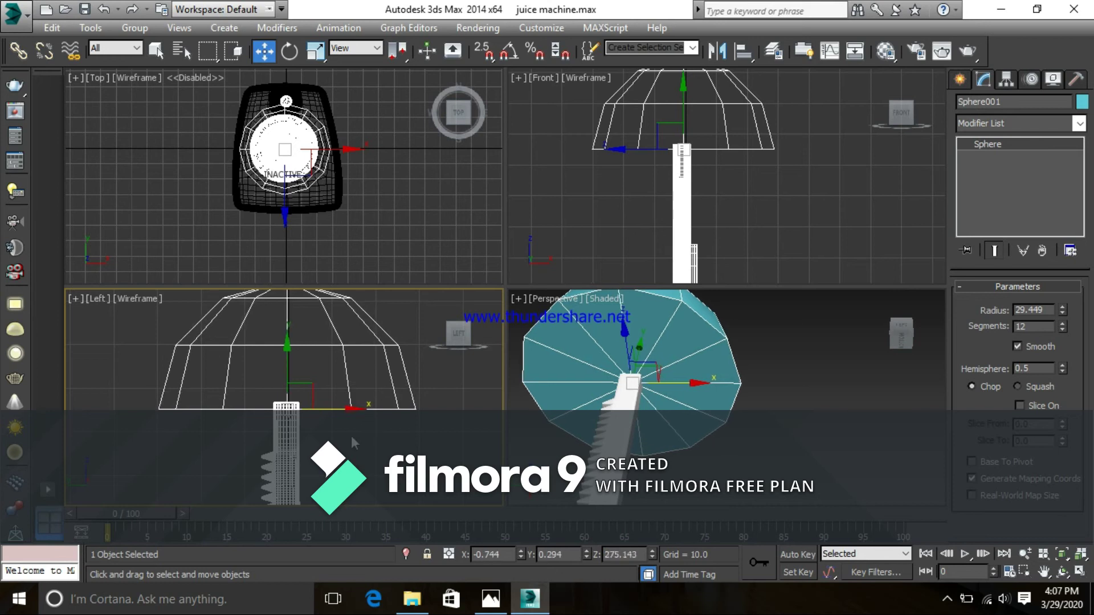
{"action": "left_click", "coordinate": [352, 435]}
- Check the top knob in the juicer reference photo and lower the dome onto the bar's end, to about Z 272.6
{"action": "left_click", "coordinate": [672, 349]}
{"action": "middle_click_drag", "start_coordinate": [703, 403], "coordinate": [672, 429], "text": "alt"}
{"action": "middle_click_drag", "start_coordinate": [678, 385], "coordinate": [698, 426]}
{"action": "key", "text": "alt+Tab"}
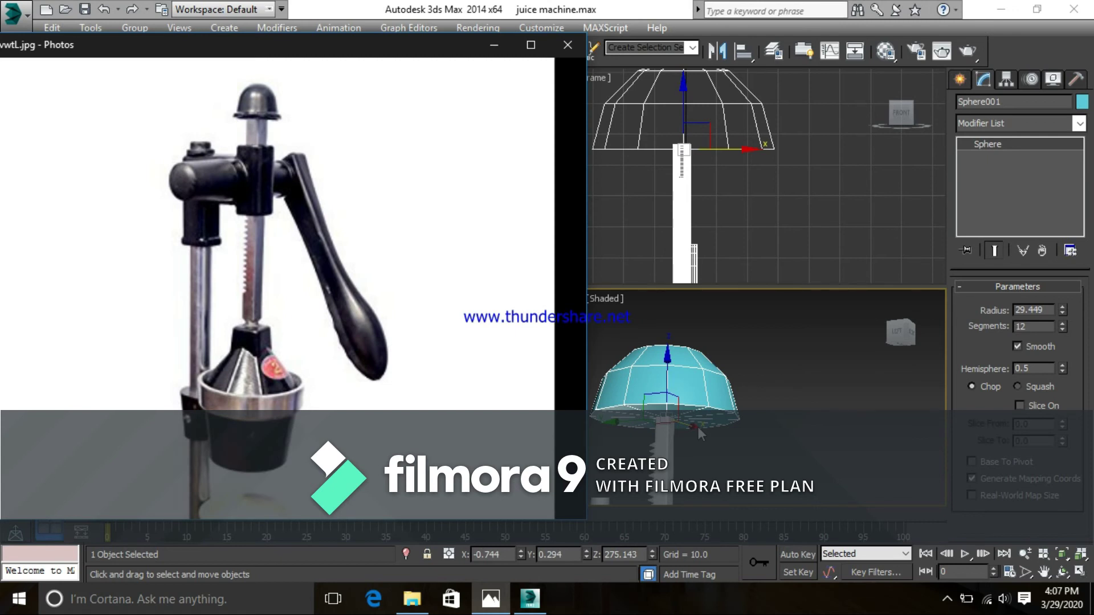
{"action": "key", "text": "alt+Tab"}
{"action": "left_click_drag", "start_coordinate": [667, 357], "coordinate": [668, 363]}
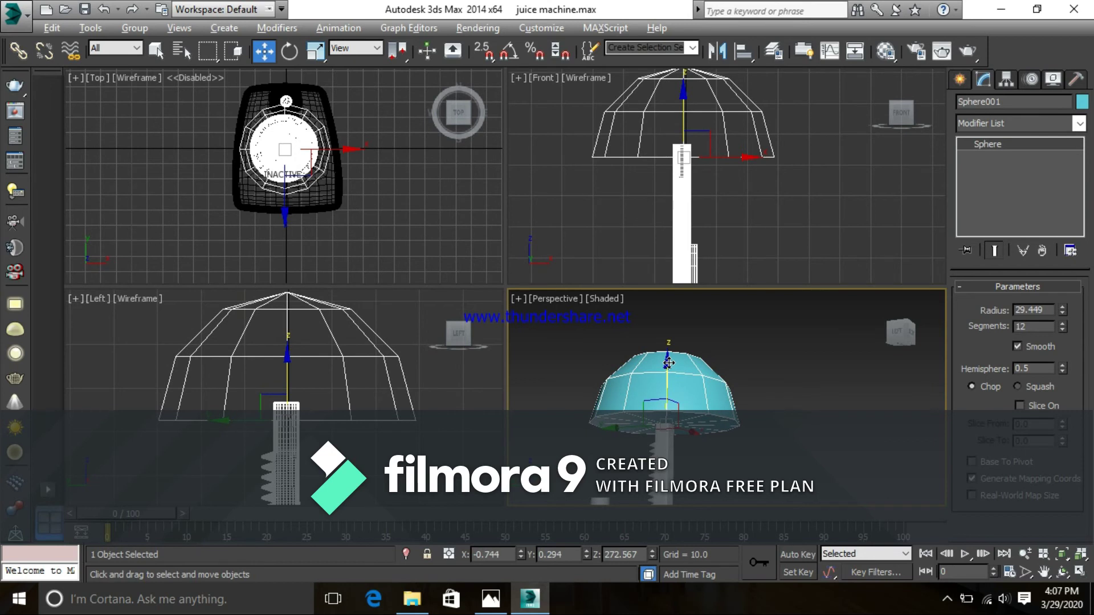
- Check the juicer reference photo and raise the dome slightly on the rack bar, to about Z 274.7
{"action": "key", "text": "alt+Tab"}
{"action": "key", "text": "alt+Tab"}
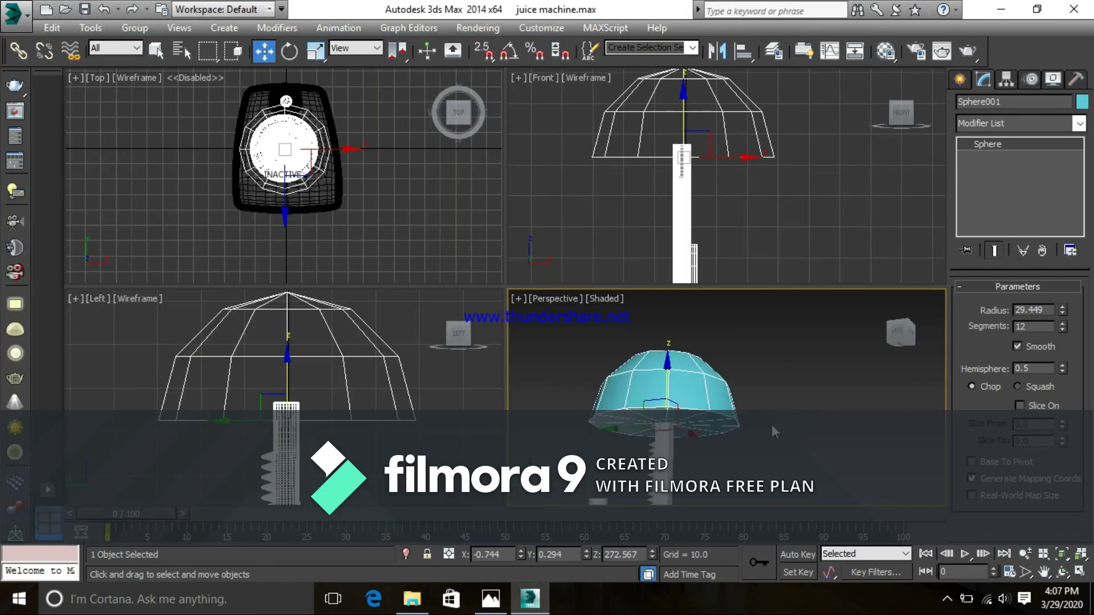
{"action": "left_click_drag", "start_coordinate": [667, 370], "coordinate": [663, 366]}
{"action": "scroll", "coordinate": [679, 401], "scroll_direction": "up", "scroll_amount": 5}
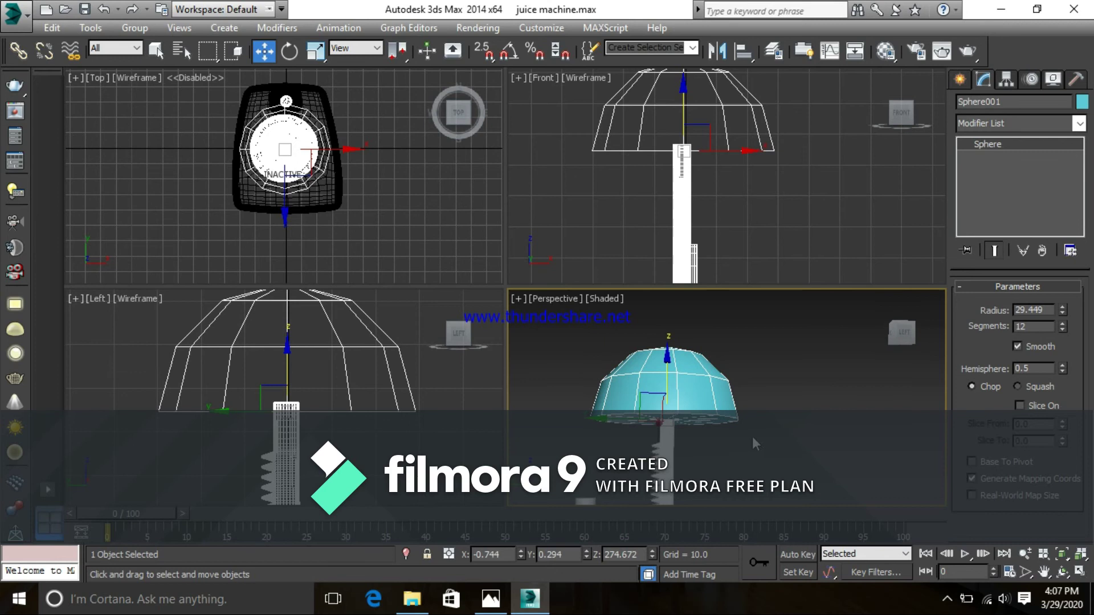
{"action": "scroll", "coordinate": [679, 399], "scroll_direction": "down", "scroll_amount": 5}
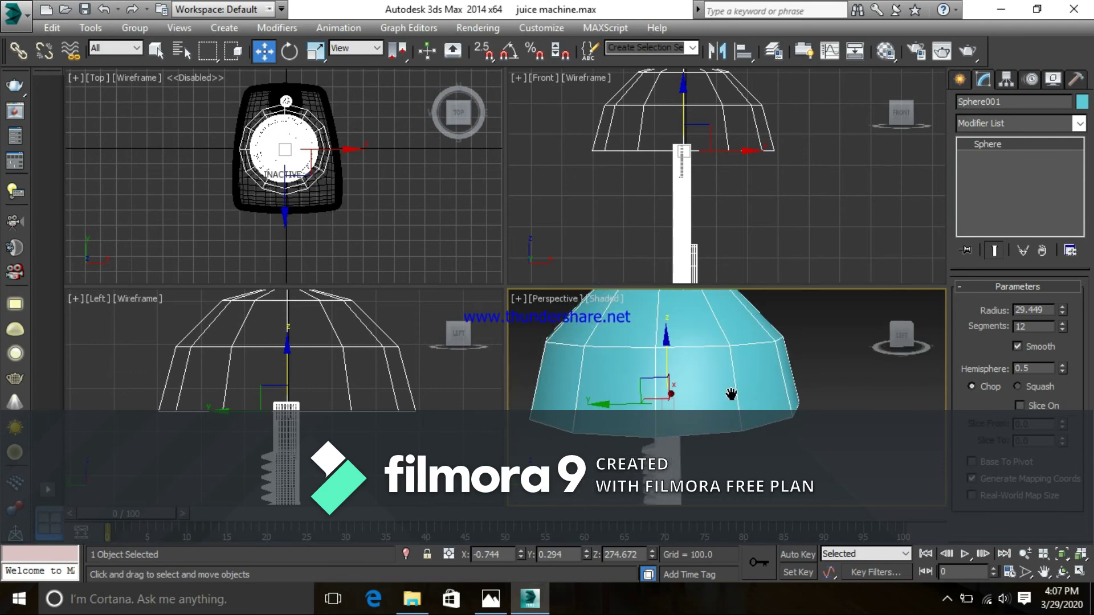
{"action": "middle_click_drag", "start_coordinate": [757, 395], "coordinate": [681, 431], "text": "alt"}
{"action": "middle_click_drag", "start_coordinate": [700, 375], "coordinate": [720, 384]}
{"action": "scroll", "coordinate": [720, 383], "scroll_direction": "up", "scroll_amount": 4}
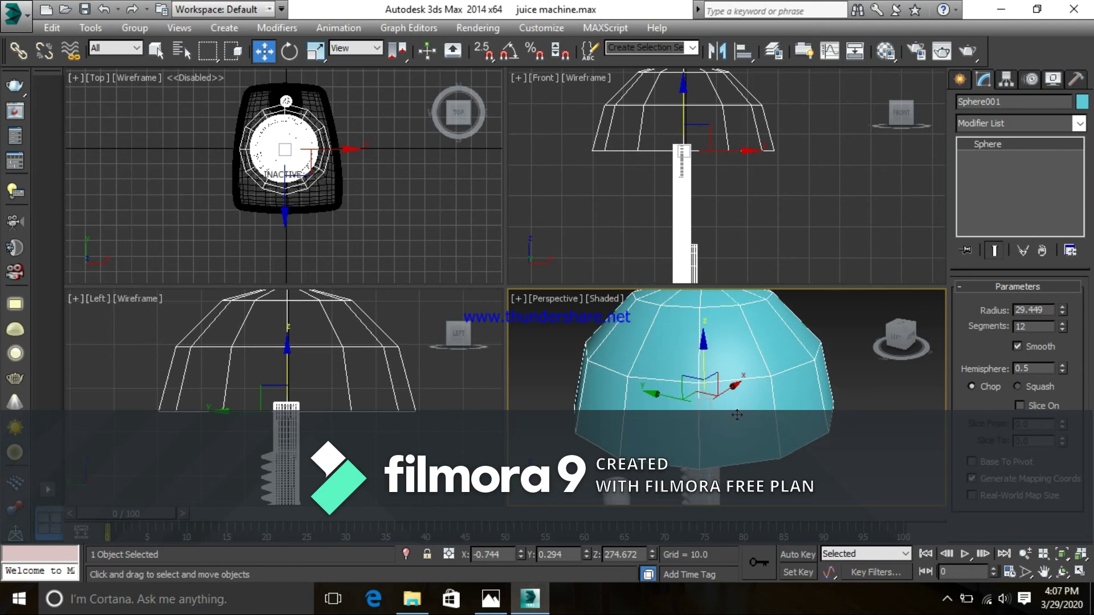
- Add an Edit Poly modifier to the dome
{"action": "right_click", "coordinate": [737, 353]}
{"action": "left_click", "coordinate": [668, 423]}
{"action": "left_click", "coordinate": [1079, 124]}
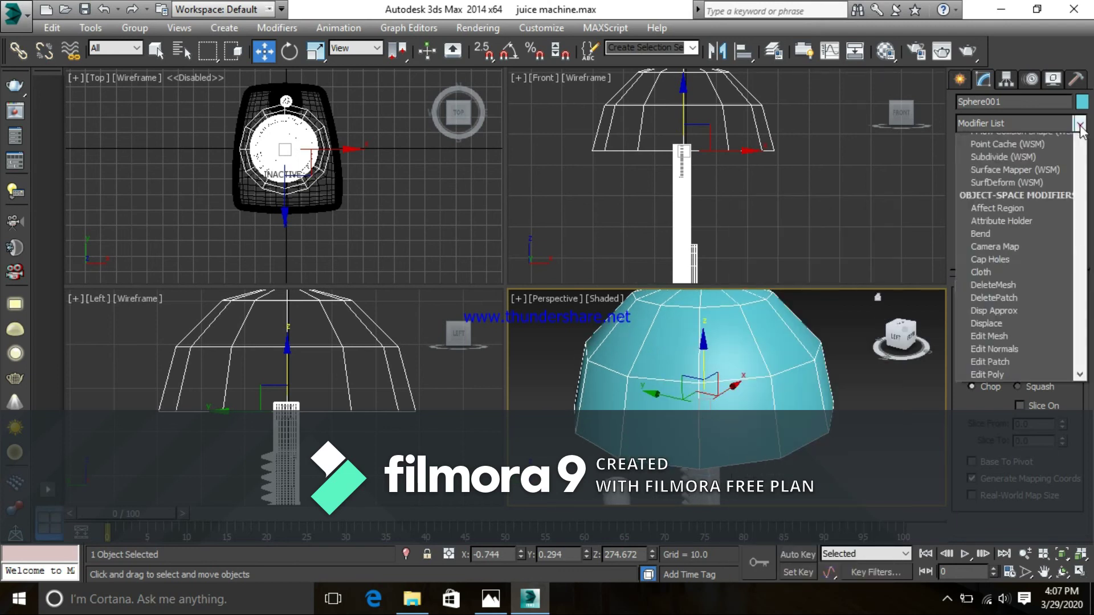
{"action": "key", "text": "r"}
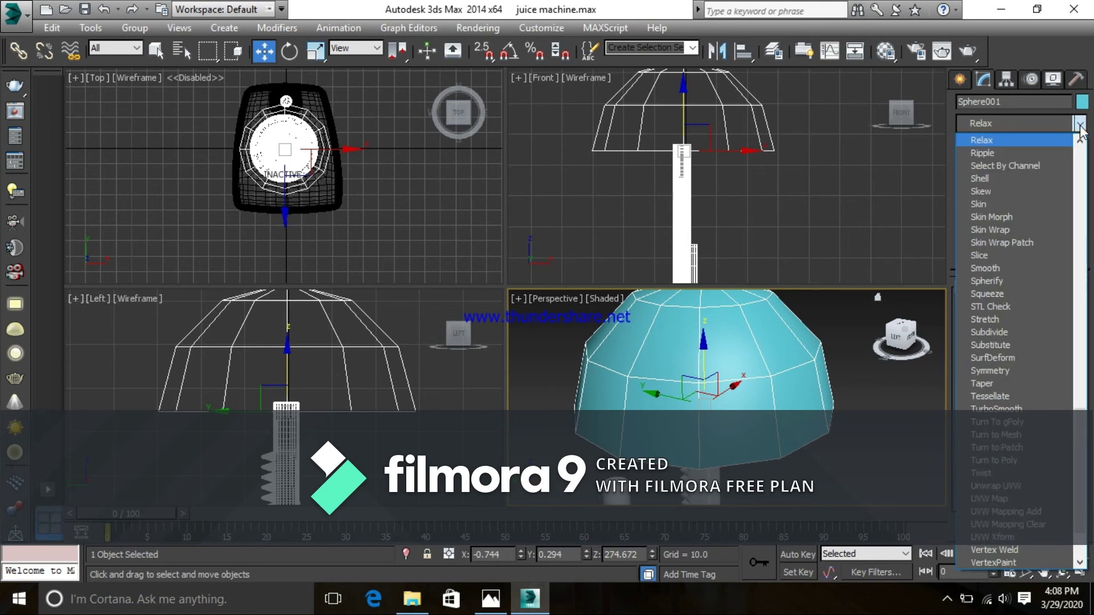
{"action": "key", "text": "e"}
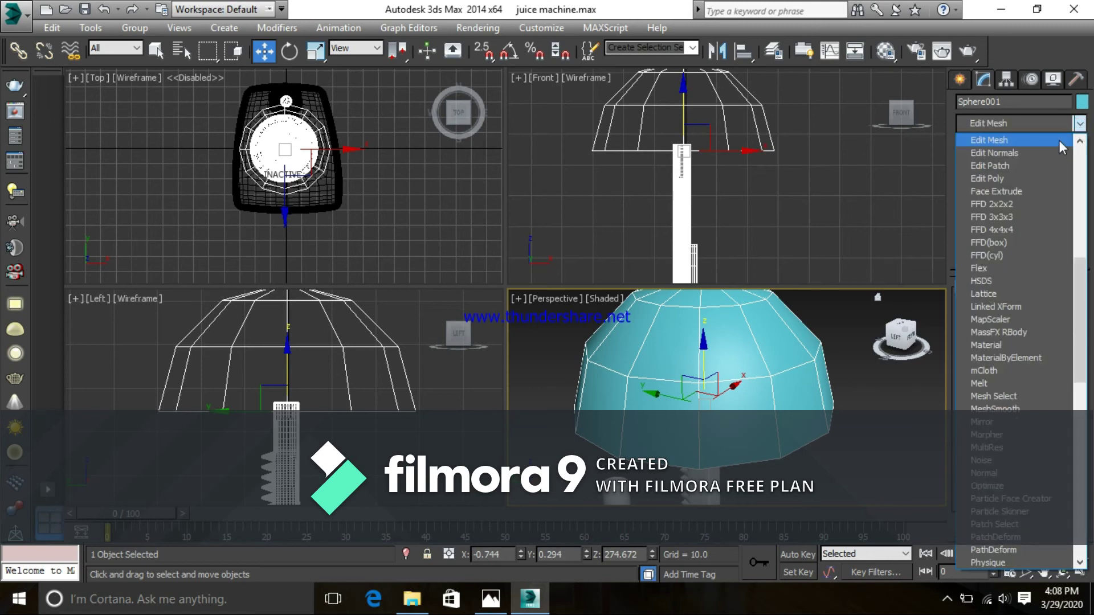
{"action": "left_click", "coordinate": [1015, 172]}
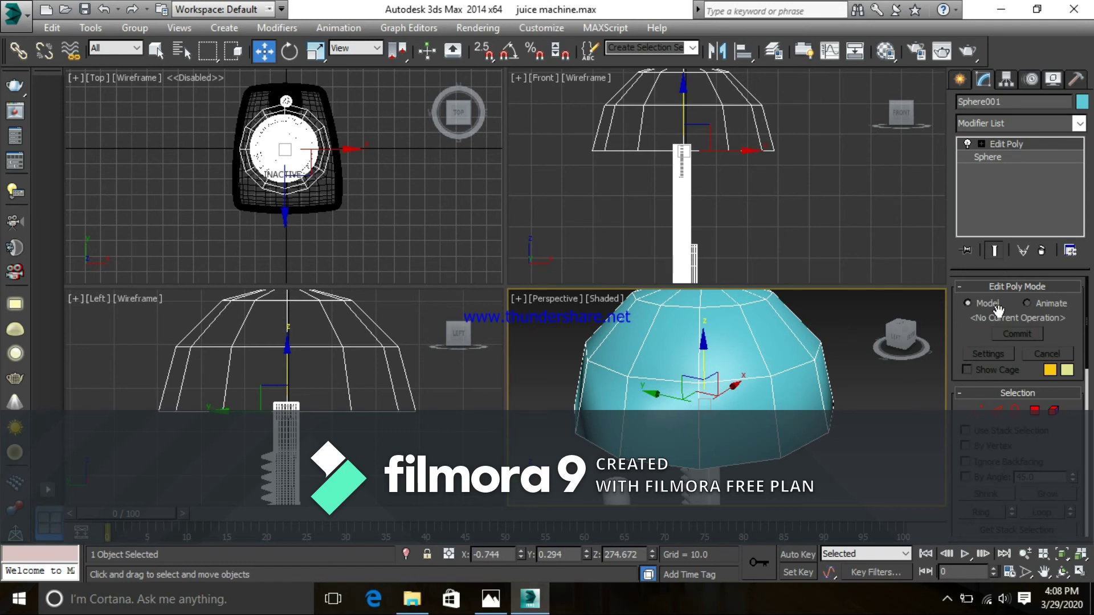
- Select the lowest row of vertical edges all around the dome at Edge level
{"action": "left_click", "coordinate": [980, 144]}
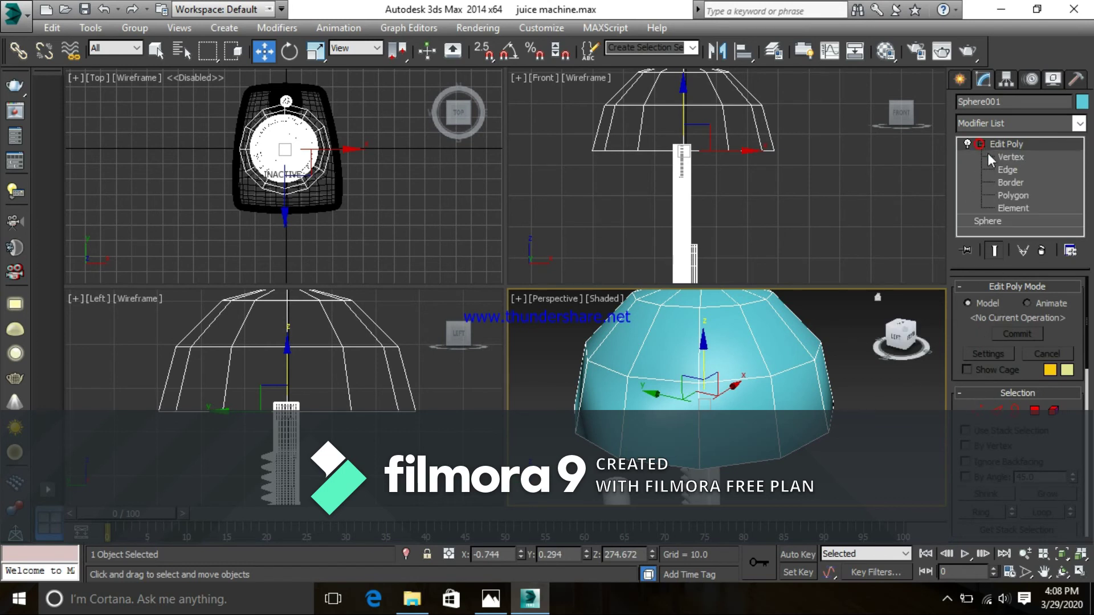
{"action": "left_click", "coordinate": [1007, 170]}
{"action": "middle_click_drag", "start_coordinate": [759, 473], "coordinate": [738, 456]}
{"action": "middle_click_drag", "start_coordinate": [776, 135], "coordinate": [781, 146]}
{"action": "left_click_drag", "start_coordinate": [532, 145], "coordinate": [630, 145]}
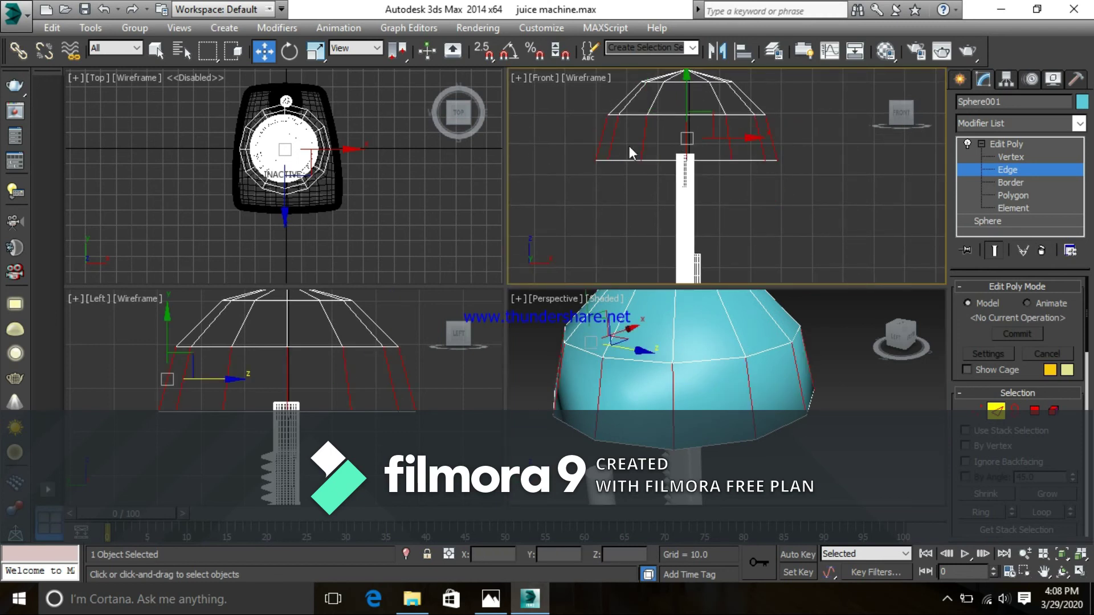
- Try connecting the selected vertical edges with 2 segments and a pinch of 87
{"action": "right_click", "coordinate": [629, 199]}
{"action": "left_click", "coordinate": [465, 257]}
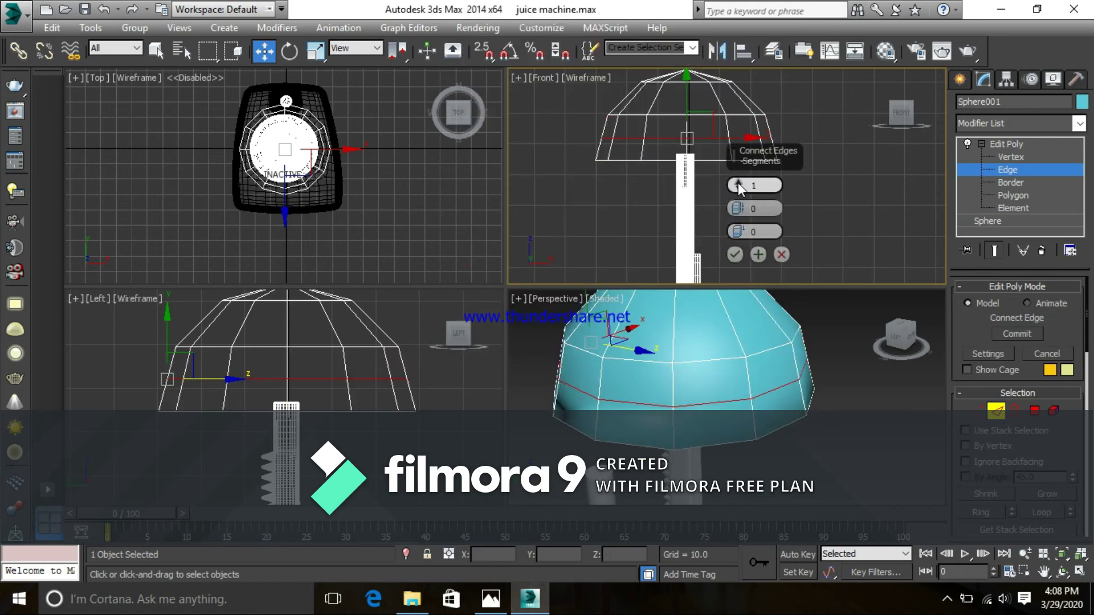
{"action": "left_click", "coordinate": [737, 184]}
{"action": "left_click_drag", "start_coordinate": [736, 208], "coordinate": [736, 181]}
{"action": "left_click_drag", "start_coordinate": [735, 51], "coordinate": [733, 14]}
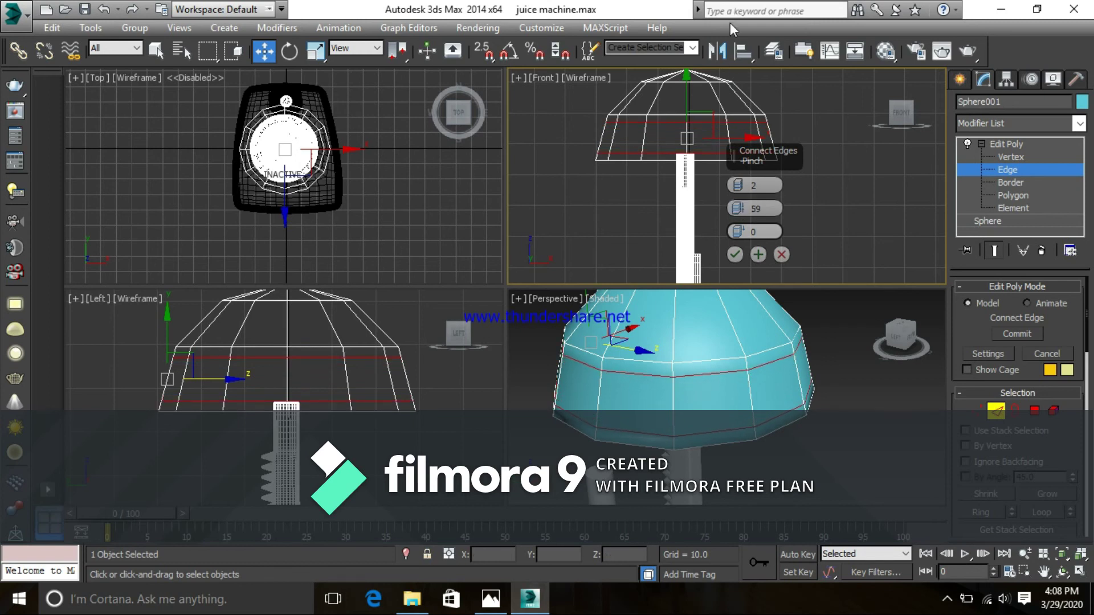
{"action": "left_click_drag", "start_coordinate": [737, 210], "coordinate": [728, 113]}
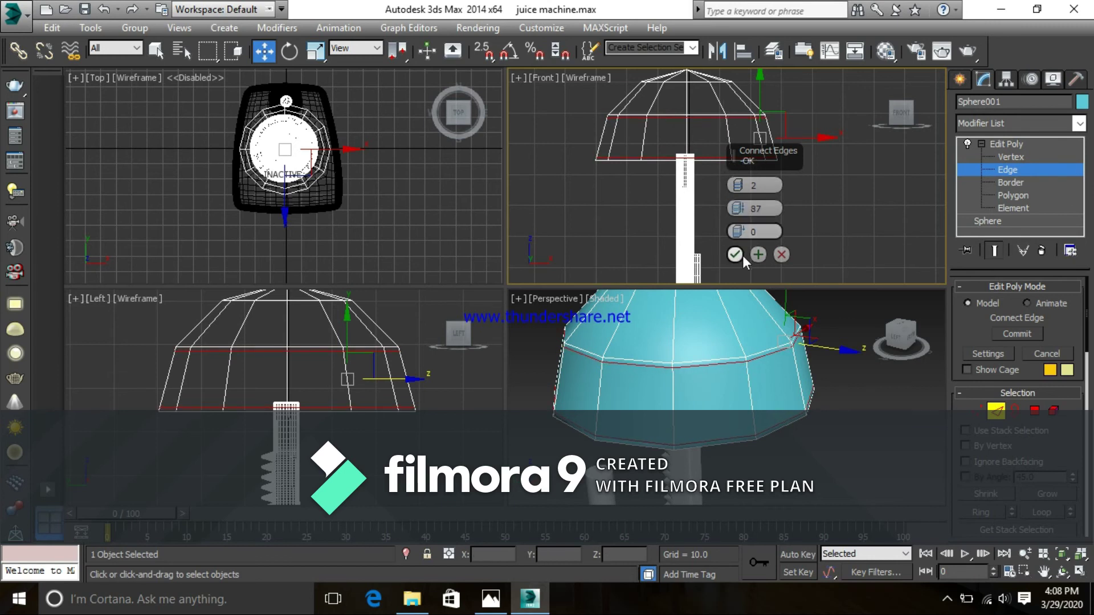
- Connect the dome's lowest vertical edges with 1 segment, pinch 100 and slide 92, placing an edge loop just above the base
{"action": "left_click", "coordinate": [737, 183]}
{"action": "left_click", "coordinate": [738, 186]}
{"action": "left_click", "coordinate": [737, 187]}
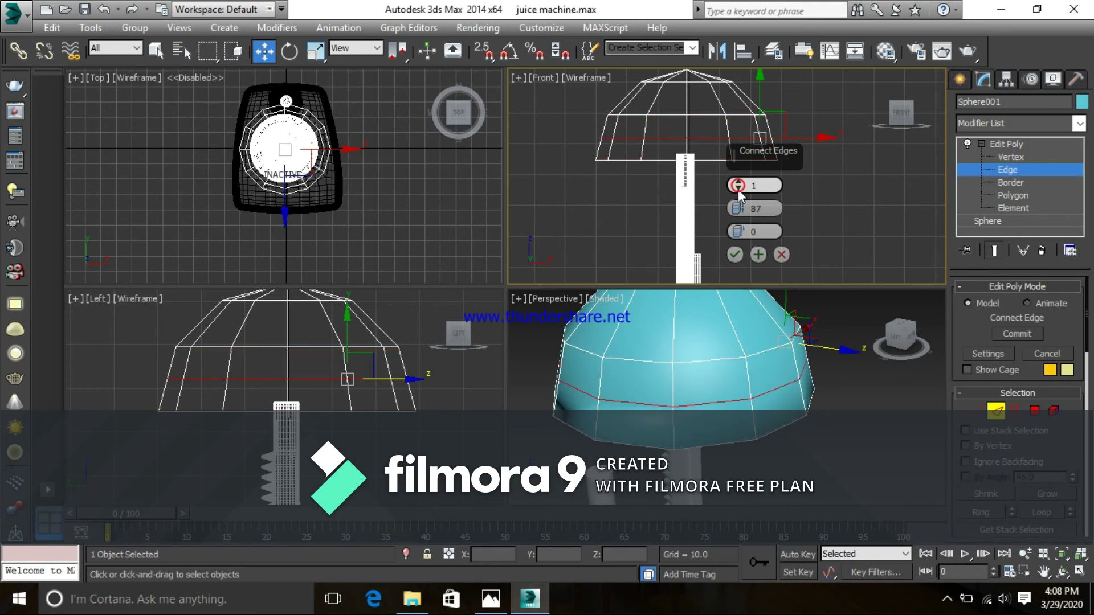
{"action": "left_click_drag", "start_coordinate": [738, 211], "coordinate": [746, 99]}
{"action": "left_click_drag", "start_coordinate": [737, 232], "coordinate": [760, 552]}
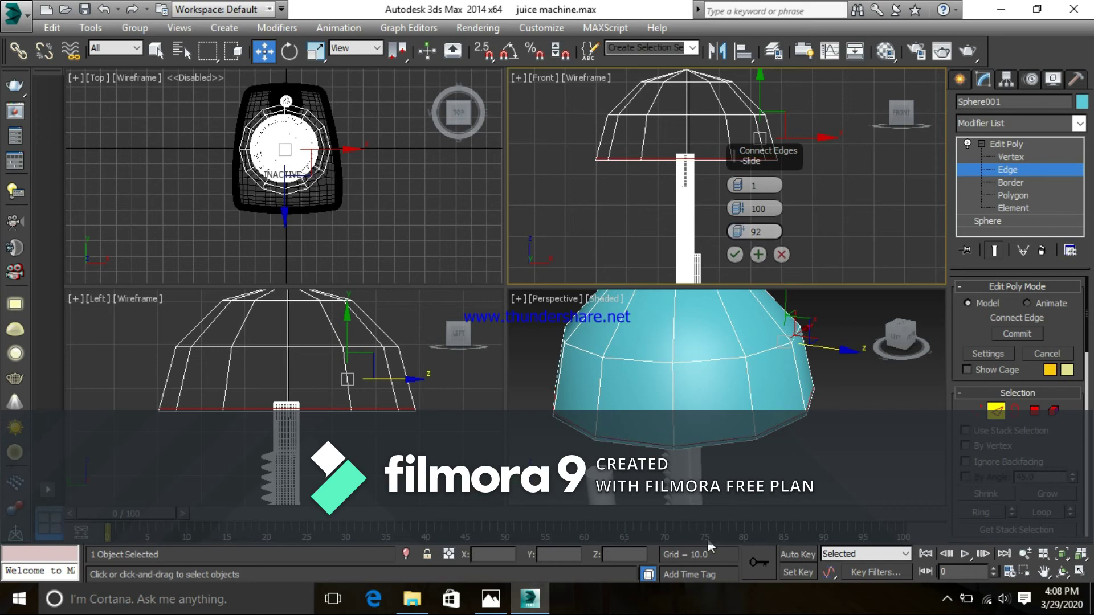
{"action": "left_click", "coordinate": [735, 255]}
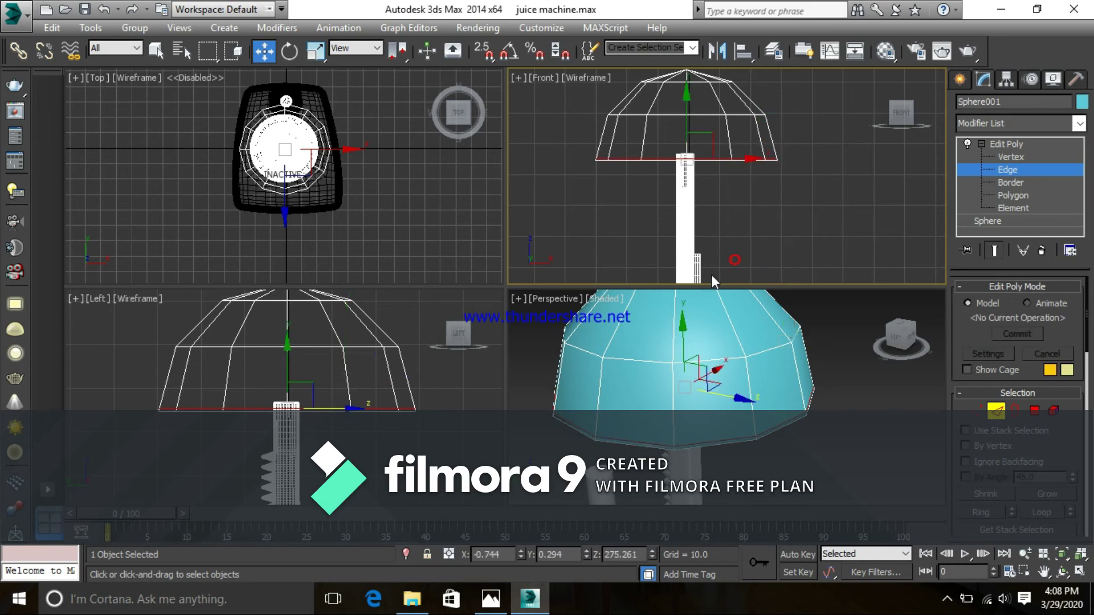
- Undo the edge loop near the dome's base, back to the selection of the lowest vertical edges
{"action": "left_click", "coordinate": [789, 223]}
{"action": "middle_click_drag", "start_coordinate": [789, 223], "coordinate": [785, 222]}
{"action": "middle_click_drag", "start_coordinate": [736, 182], "coordinate": [790, 180]}
{"action": "middle_click_drag", "start_coordinate": [806, 116], "coordinate": [813, 116]}
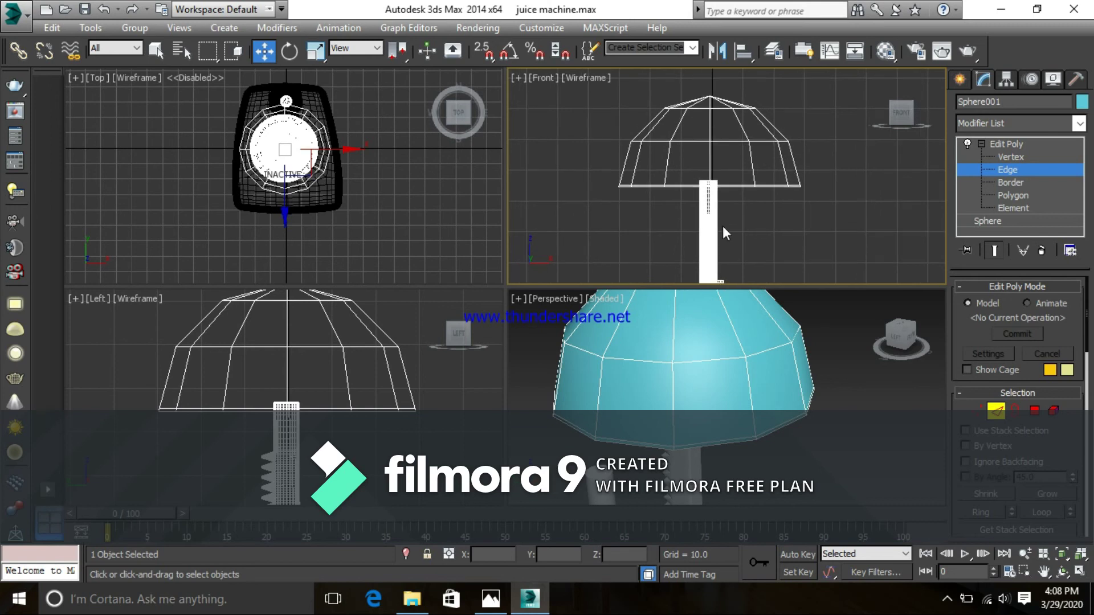
{"action": "scroll", "coordinate": [725, 336], "scroll_direction": "down", "scroll_amount": 4}
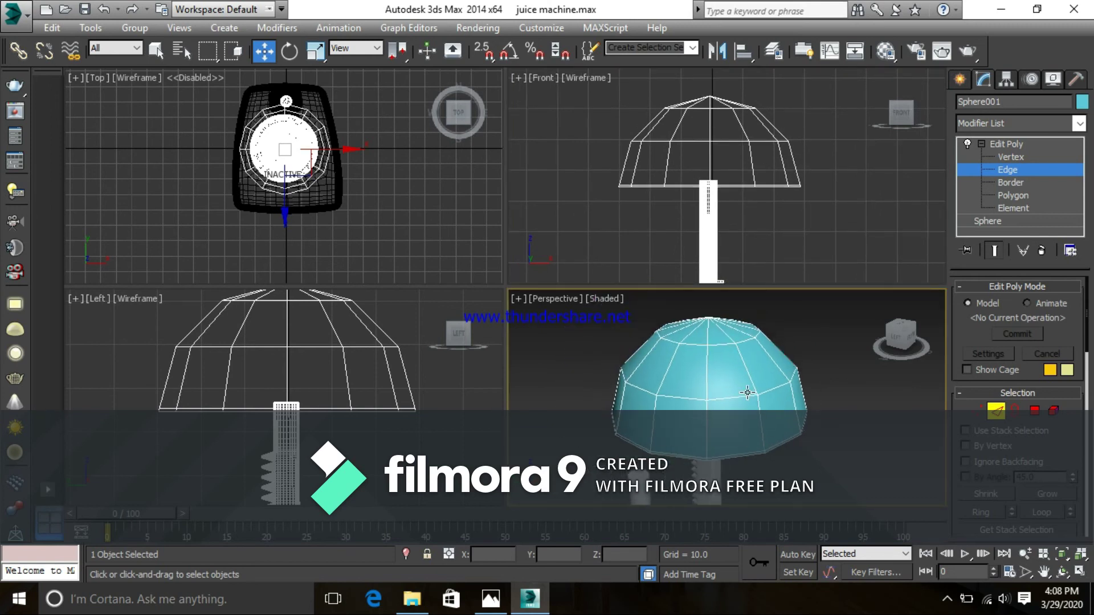
{"action": "scroll", "coordinate": [744, 391], "scroll_direction": "up", "scroll_amount": 3}
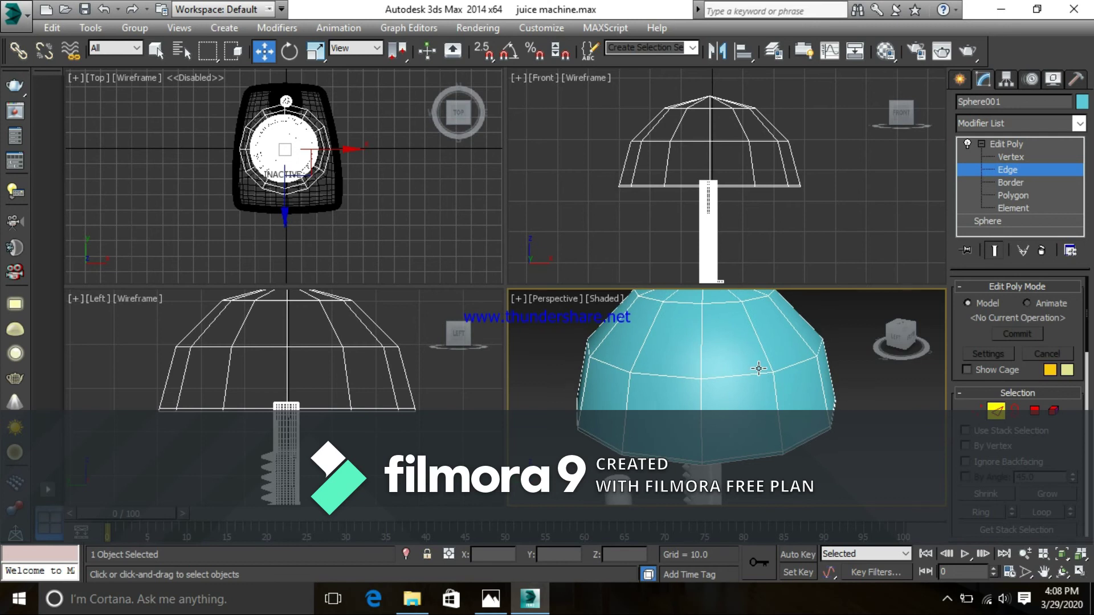
{"action": "double_click", "coordinate": [759, 368]}
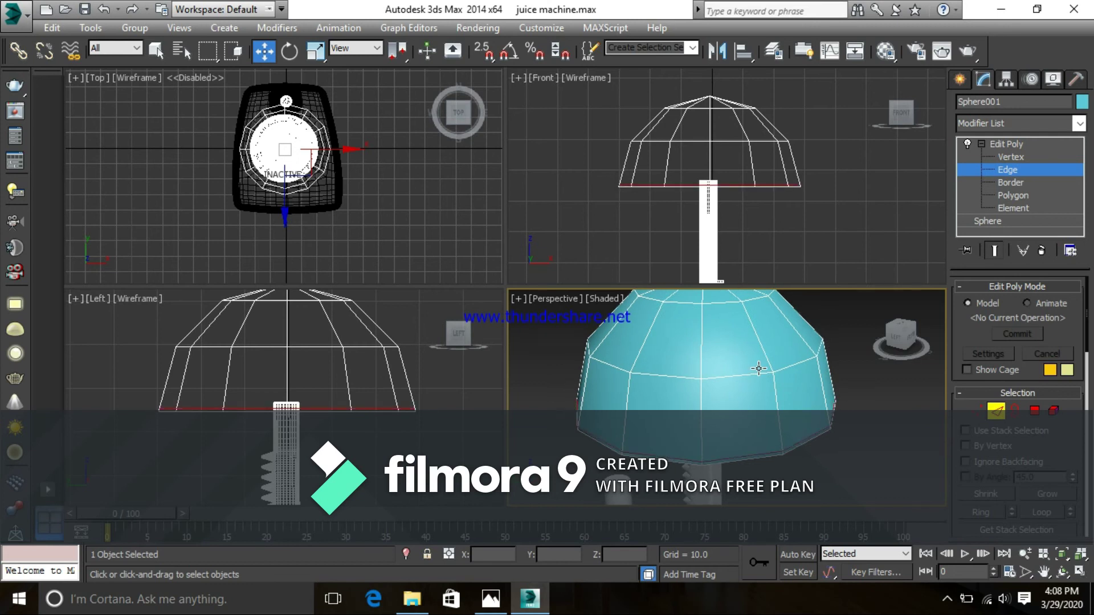
{"action": "key", "text": "ctrl+shift+e"}
{"action": "key", "text": "ctrl+shift+e"}
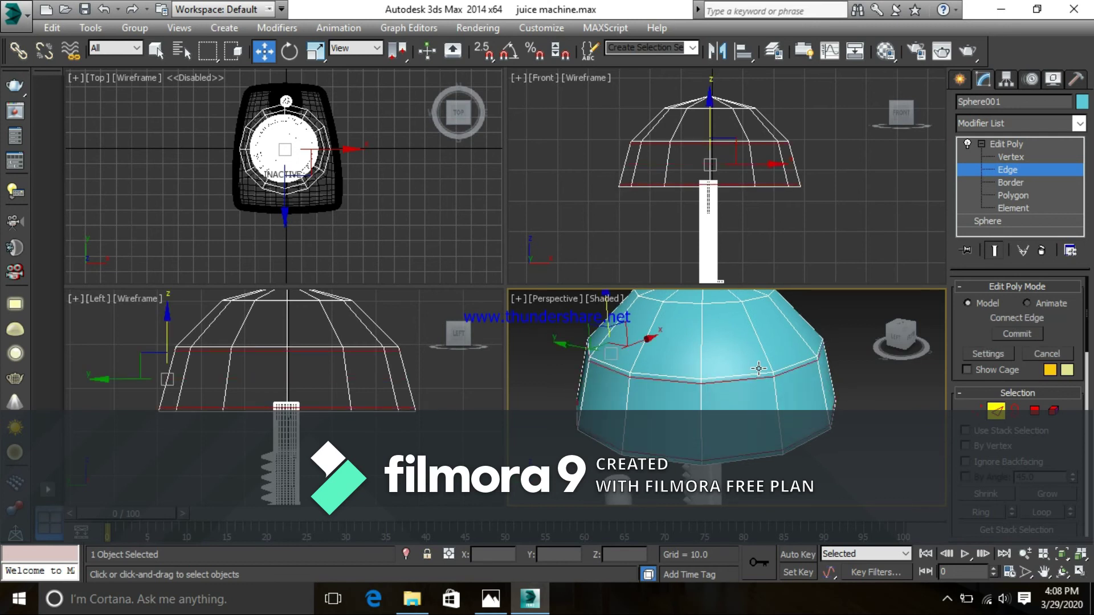
{"action": "left_click_drag", "start_coordinate": [759, 369], "coordinate": [759, 369]}
{"action": "key", "text": "Escape"}
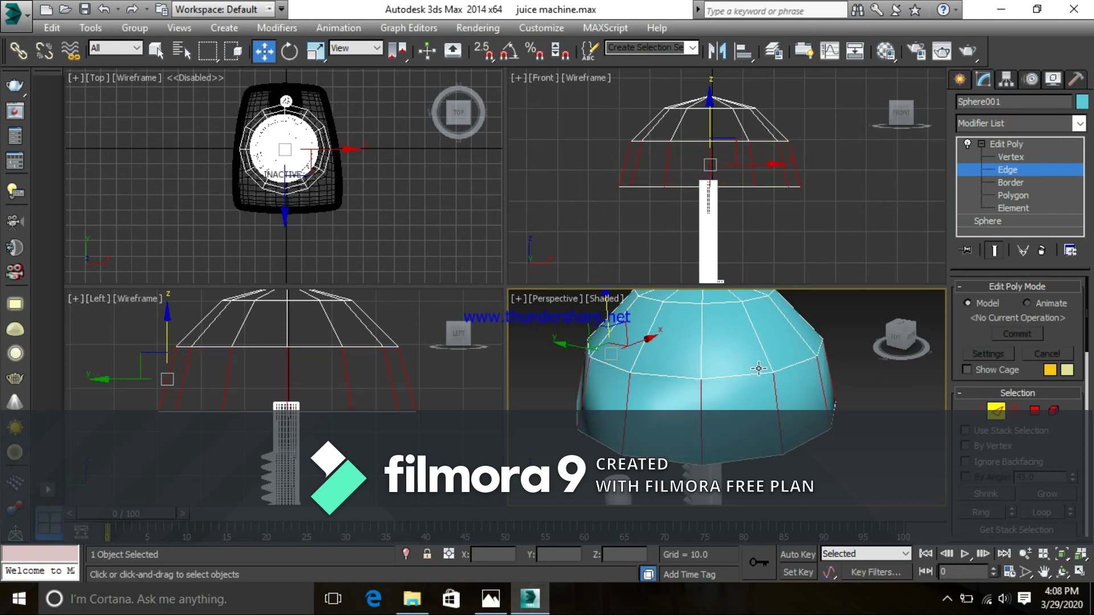
- Connect the lowest row of vertical edges with 1 segment, pinch -7 and slide 51
{"action": "right_click", "coordinate": [732, 155]}
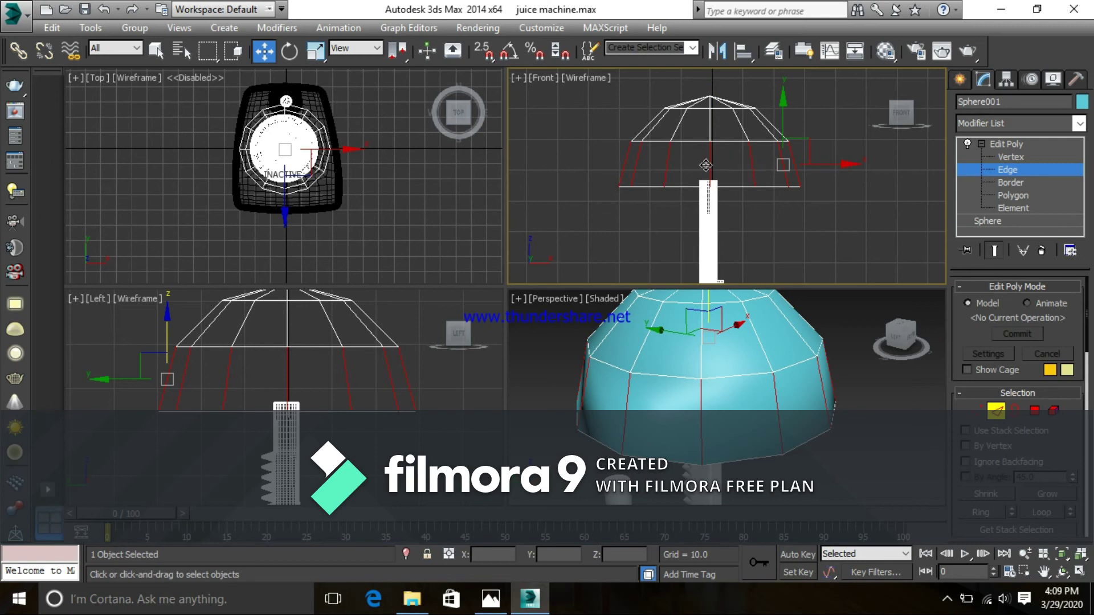
{"action": "right_click", "coordinate": [734, 204]}
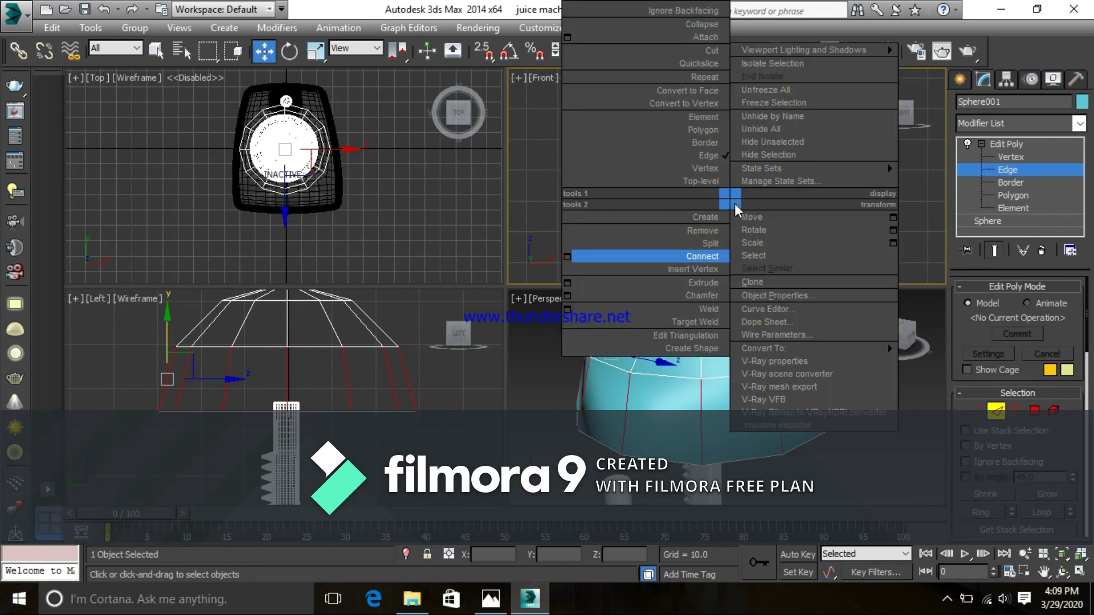
{"action": "left_click", "coordinate": [570, 258]}
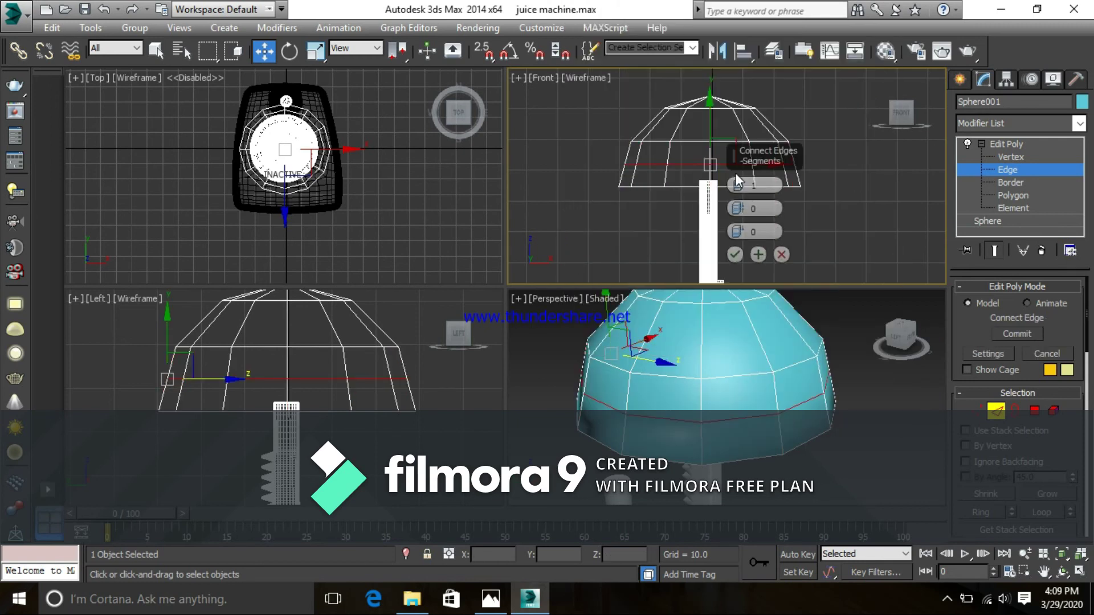
{"action": "left_click_drag", "start_coordinate": [738, 210], "coordinate": [764, 69]}
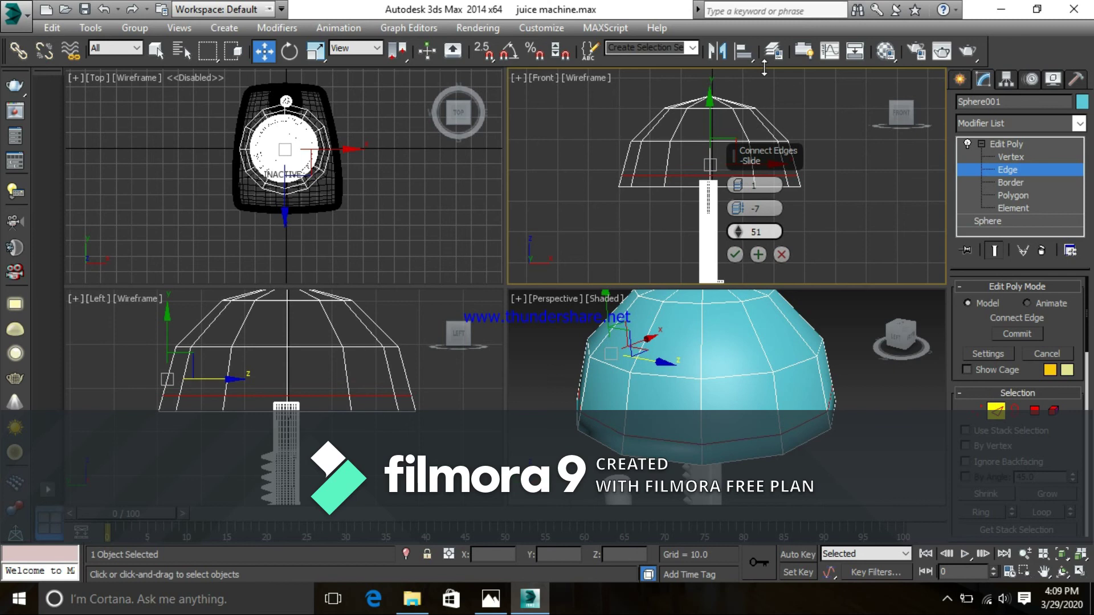
{"action": "left_click", "coordinate": [735, 255]}
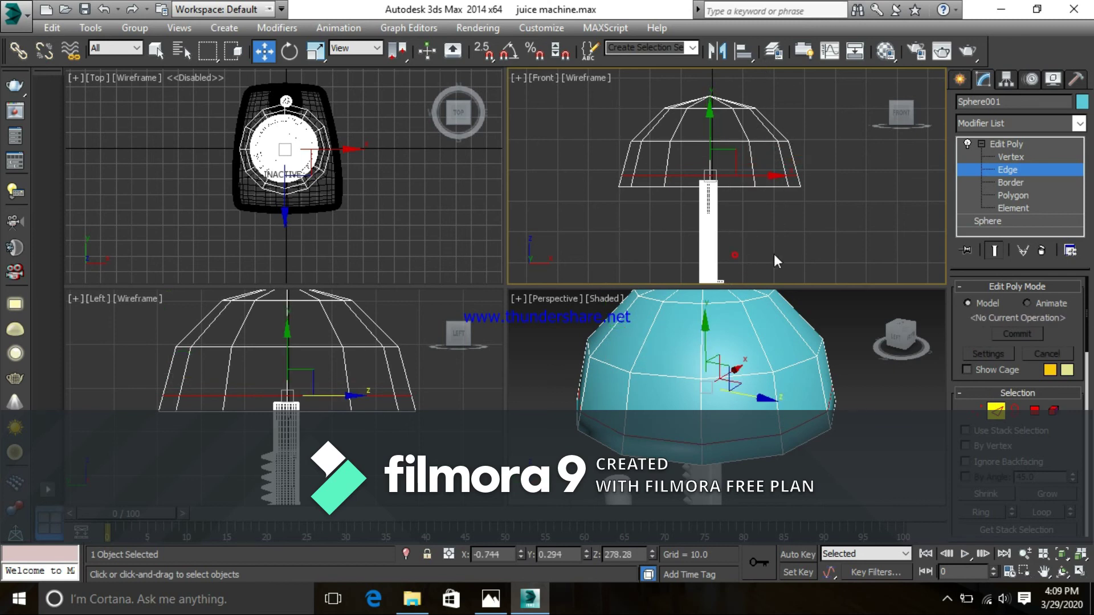
- Select the narrow band of polygons around the dome's base at Polygon level
{"action": "left_click", "coordinate": [833, 234]}
{"action": "middle_click_drag", "start_coordinate": [828, 221], "coordinate": [873, 225]}
{"action": "scroll", "coordinate": [839, 210], "scroll_direction": "up", "scroll_amount": 2}
{"action": "scroll", "coordinate": [882, 224], "scroll_direction": "down", "scroll_amount": 1}
{"action": "left_click", "coordinate": [1034, 411]}
{"action": "left_click_drag", "start_coordinate": [890, 173], "coordinate": [596, 180]}
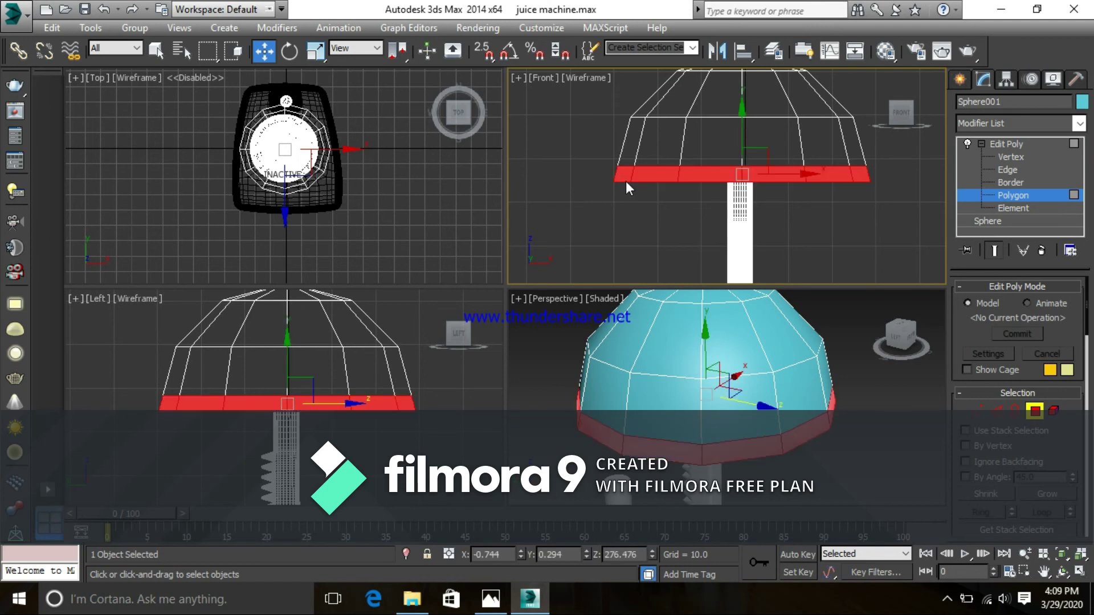
- Extrude the selected base band outward by 3.67 to form a rim around the dome
{"action": "right_click", "coordinate": [701, 170]}
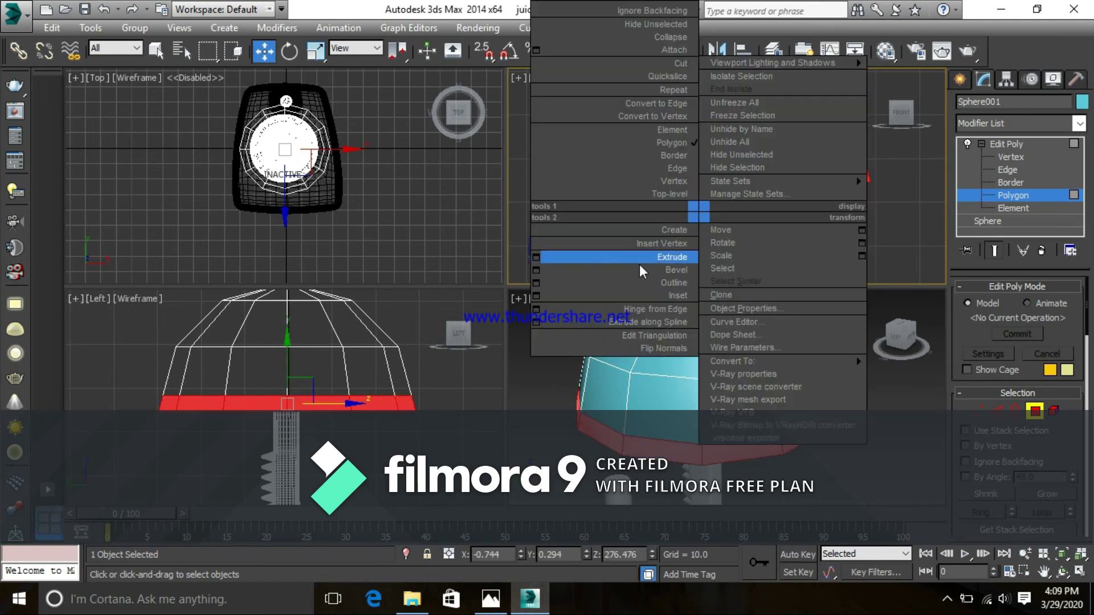
{"action": "left_click", "coordinate": [536, 257]}
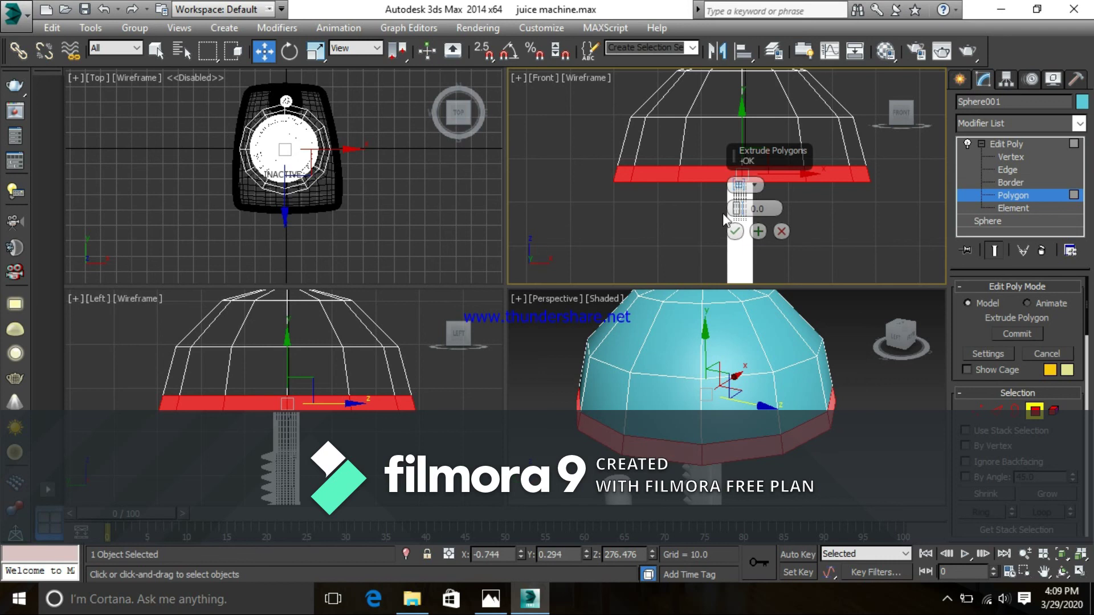
{"action": "left_click", "coordinate": [756, 186]}
{"action": "left_click", "coordinate": [761, 193]}
{"action": "left_click_drag", "start_coordinate": [740, 211], "coordinate": [738, 191]}
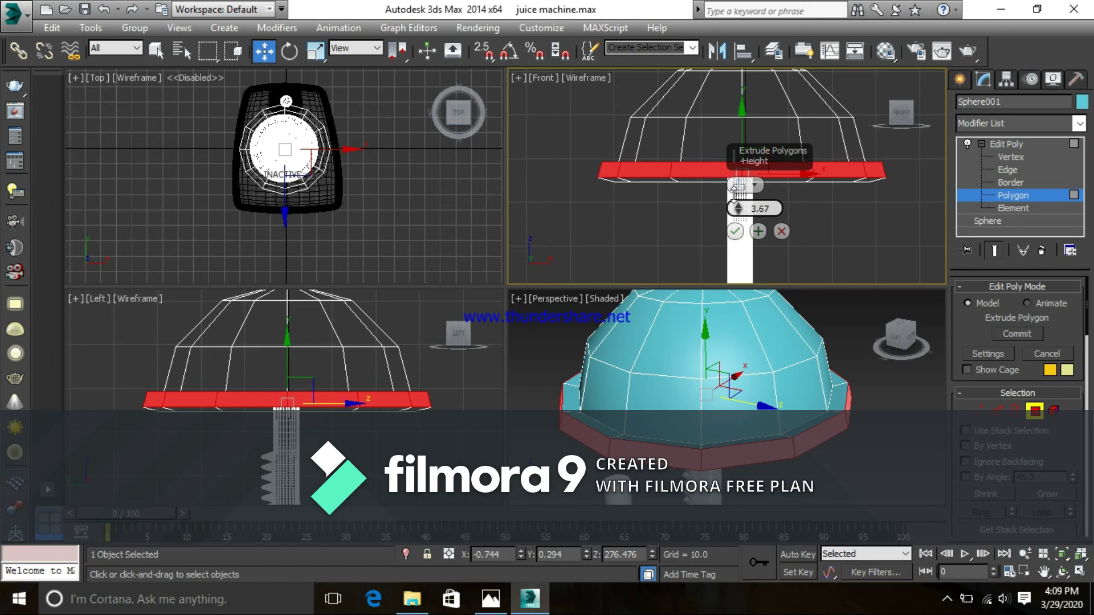
{"action": "middle_click_drag", "start_coordinate": [861, 438], "coordinate": [810, 426], "text": "alt"}
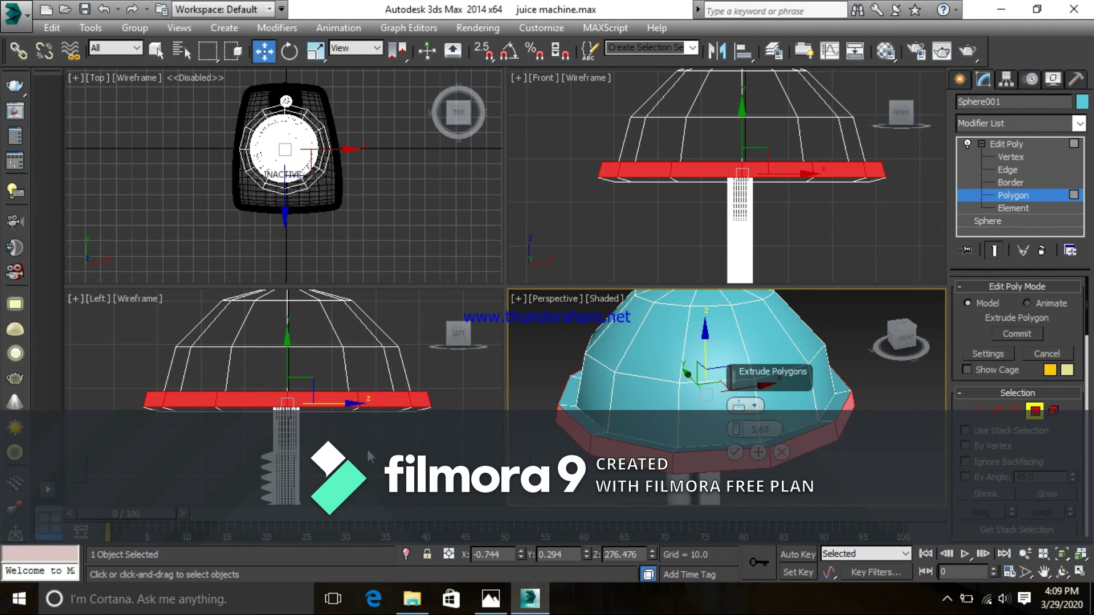
- Lower the extruded rim by about 1.1 units in the Left view, deselect it and inspect the knob
{"action": "right_click", "coordinate": [295, 354]}
{"action": "left_click_drag", "start_coordinate": [295, 347], "coordinate": [299, 352]}
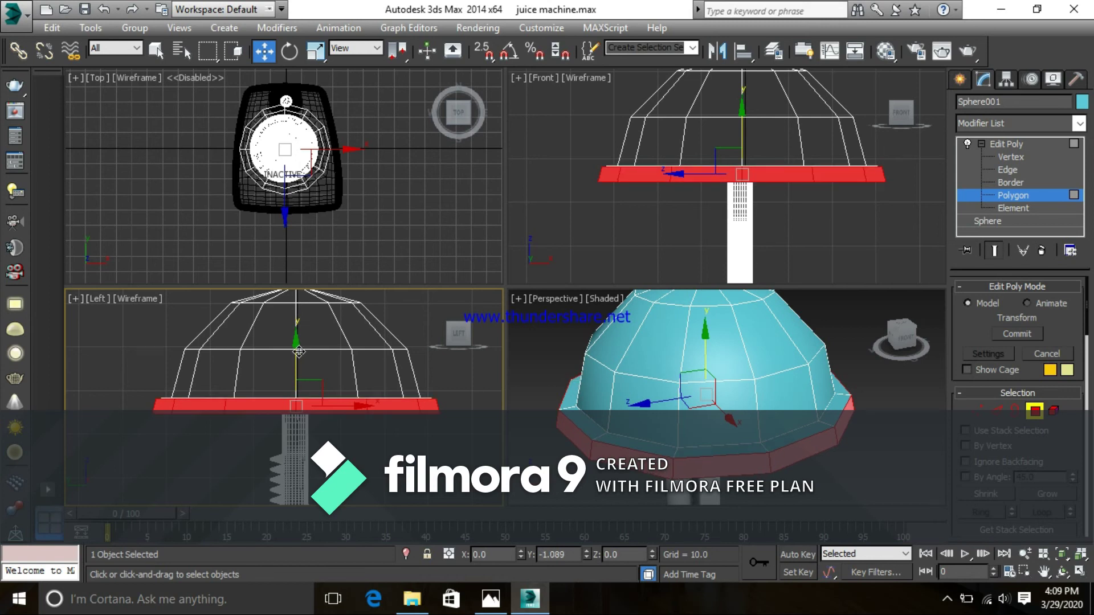
{"action": "middle_click_drag", "start_coordinate": [767, 454], "coordinate": [806, 432], "text": "alt"}
{"action": "left_click", "coordinate": [799, 449]}
{"action": "mouse_move", "coordinate": [726, 393]}
{"action": "middle_mouse_down", "text": "alt"}
{"action": "mouse_move", "coordinate": [732, 367]}
{"action": "mouse_move", "coordinate": [675, 332]}
{"action": "mouse_move", "coordinate": [734, 383]}
{"action": "middle_mouse_up", "text": "alt"}
{"action": "scroll", "coordinate": [732, 367], "scroll_direction": "down", "scroll_amount": 5}
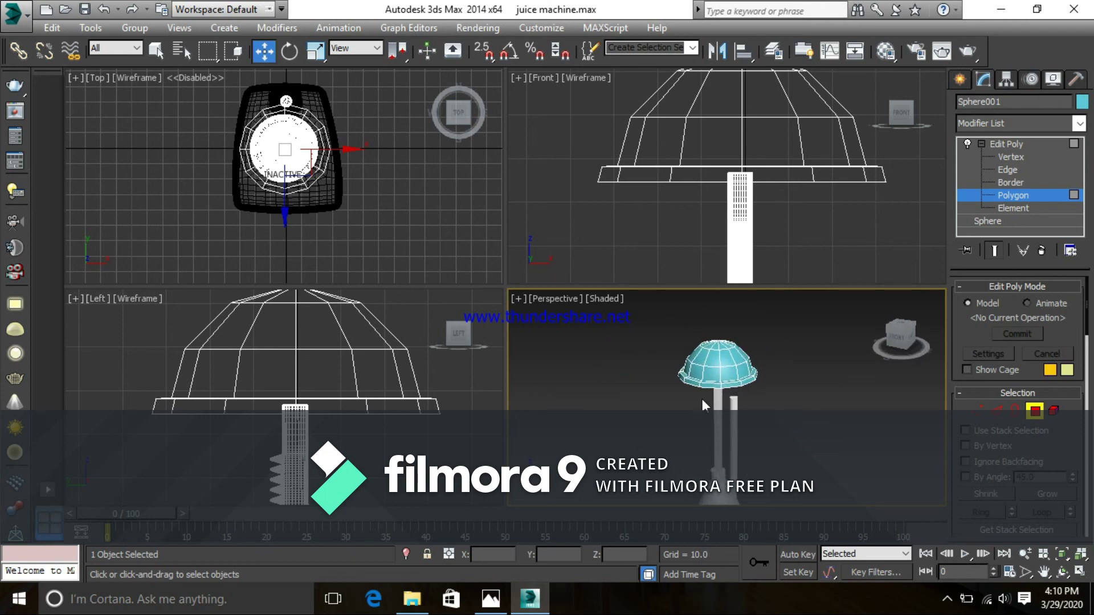
{"action": "scroll", "coordinate": [747, 385], "scroll_direction": "up", "scroll_amount": 4}
{"action": "middle_click_drag", "start_coordinate": [779, 380], "coordinate": [763, 390], "text": "alt"}
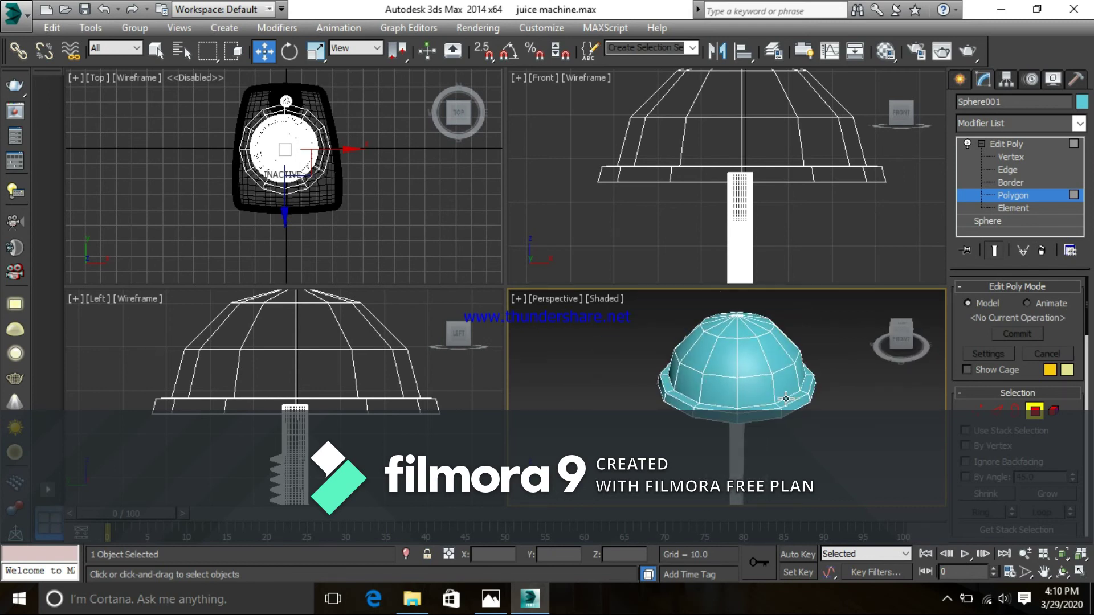
- Select the ring of vertical edges around the outer face of the knob's rim at Edge level
{"action": "scroll", "coordinate": [763, 389], "scroll_direction": "up", "scroll_amount": 3}
{"action": "right_click", "coordinate": [728, 351]}
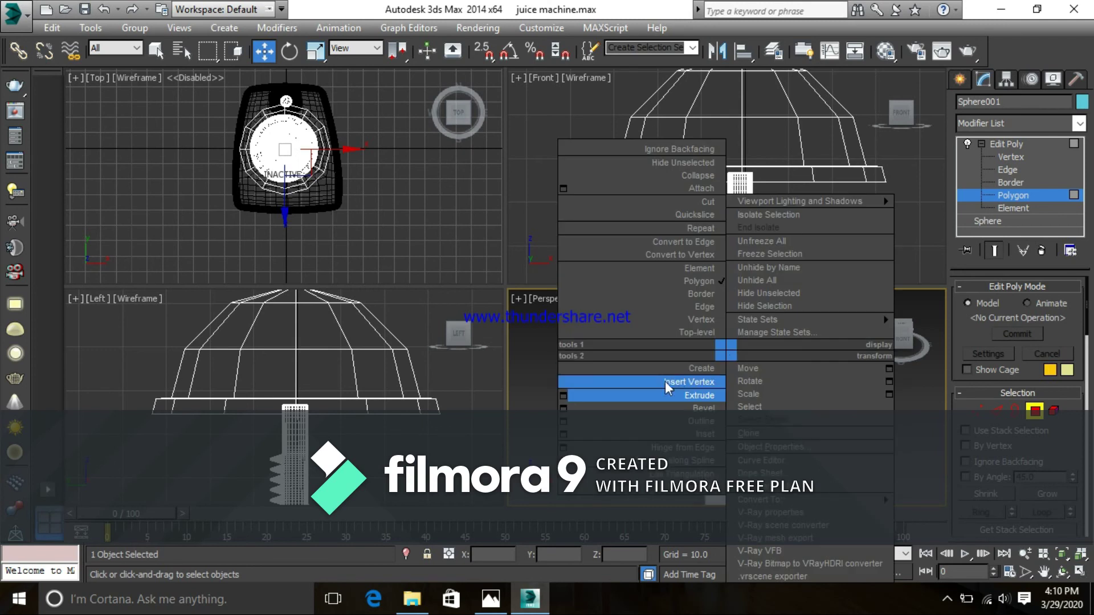
{"action": "left_click", "coordinate": [699, 307]}
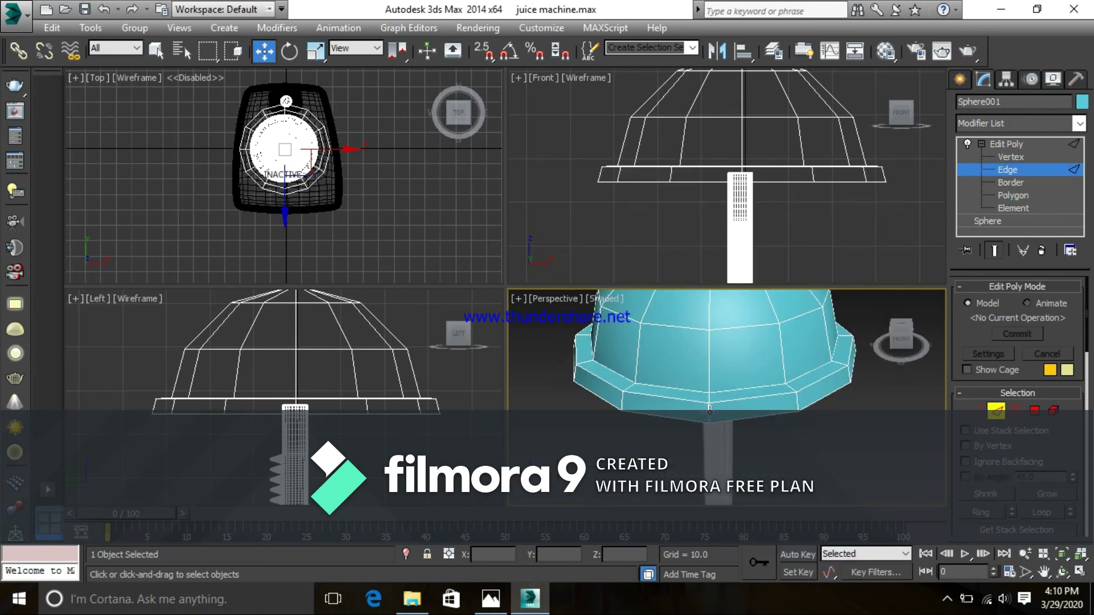
{"action": "left_click", "coordinate": [709, 412]}
{"action": "left_click", "coordinate": [981, 513]}
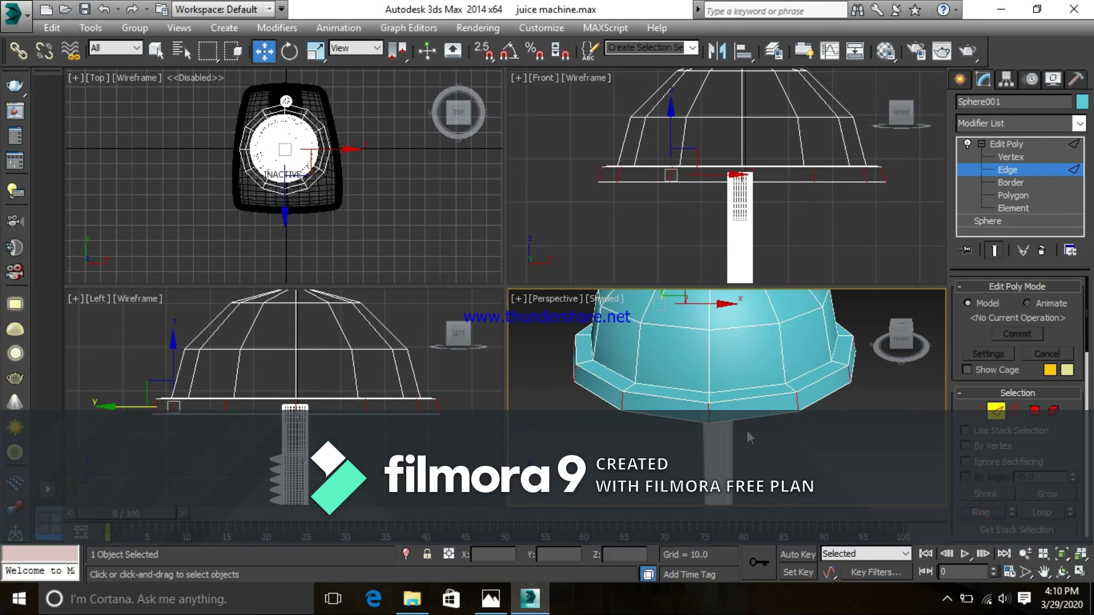
- Connect the rim's vertical edges with 2 segments, pinch 74 and slide 0, and deselect them
{"action": "right_click", "coordinate": [737, 374]}
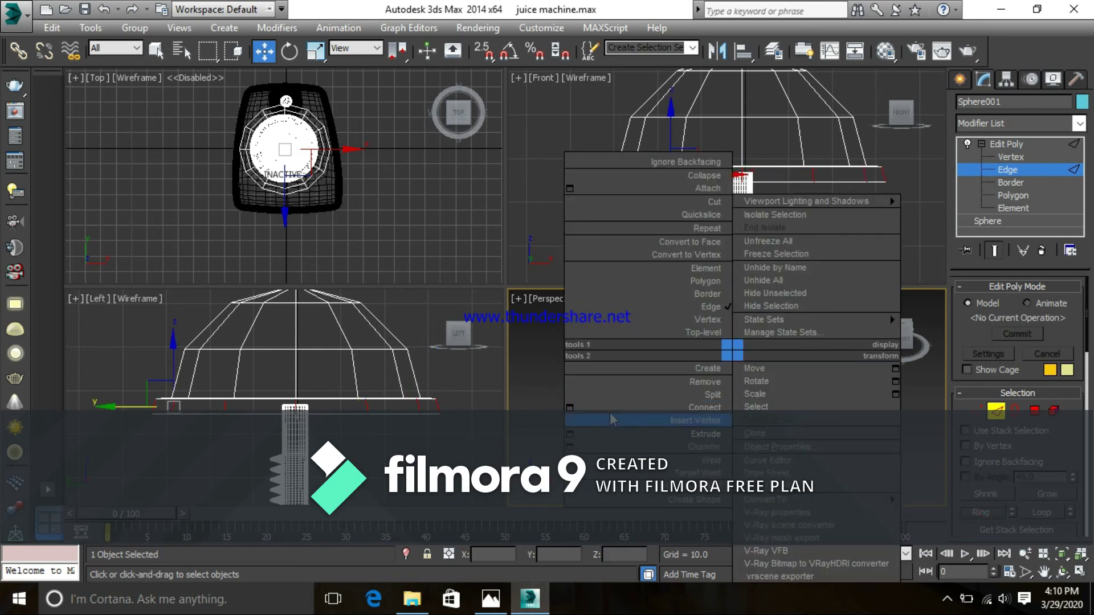
{"action": "left_click", "coordinate": [573, 419]}
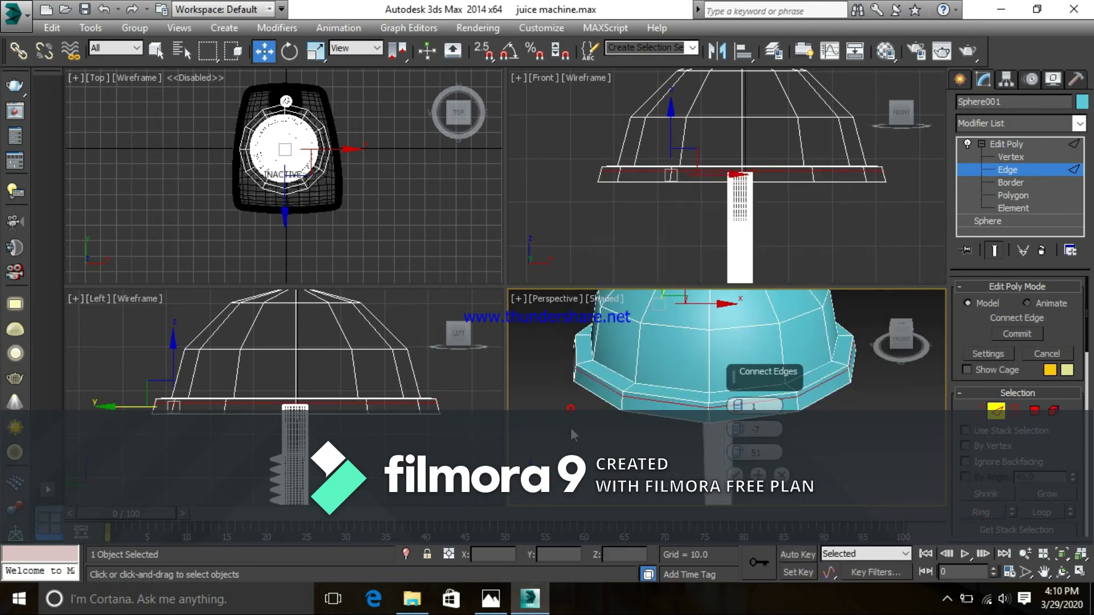
{"action": "left_click", "coordinate": [740, 404]}
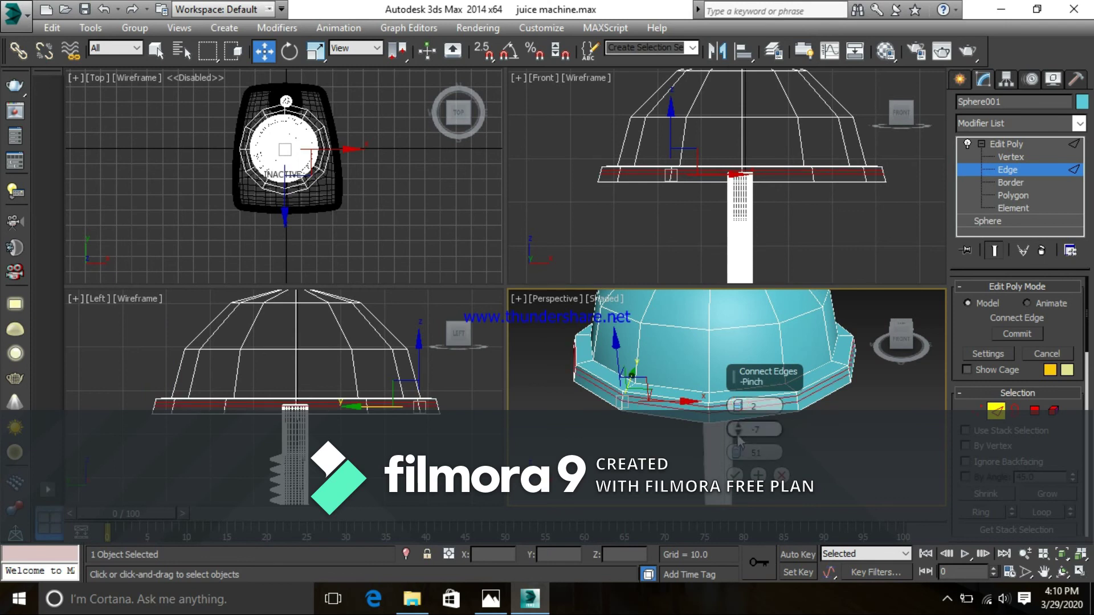
{"action": "left_click_drag", "start_coordinate": [737, 432], "coordinate": [779, 53]}
{"action": "scroll", "coordinate": [793, 169], "scroll_direction": "up", "scroll_amount": 6}
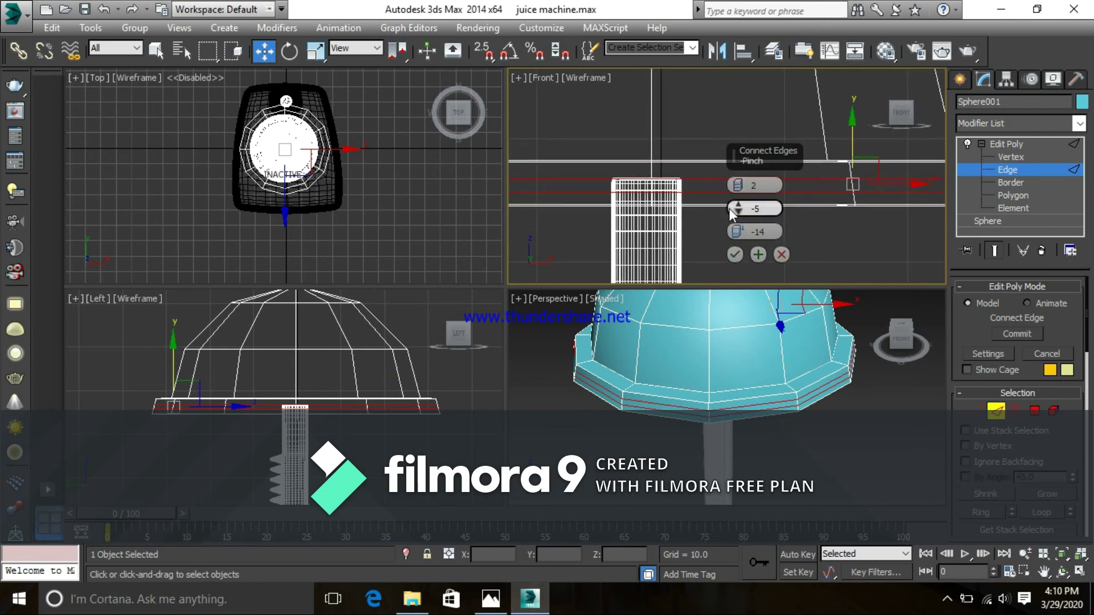
{"action": "left_click_drag", "start_coordinate": [739, 209], "coordinate": [741, 46]}
{"action": "right_click", "coordinate": [739, 234]}
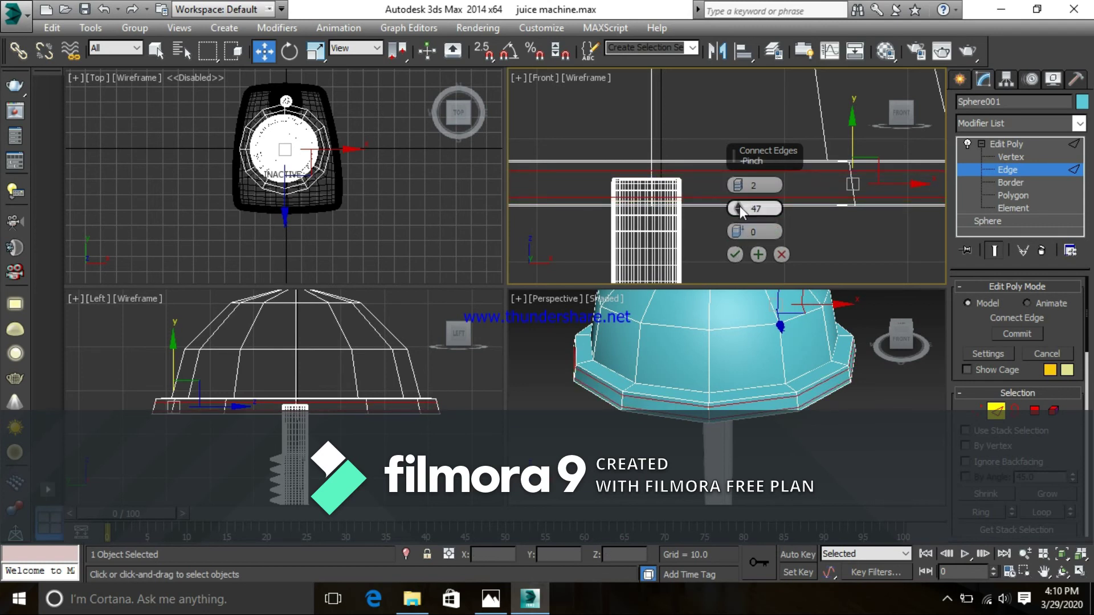
{"action": "left_click_drag", "start_coordinate": [738, 208], "coordinate": [721, 113]}
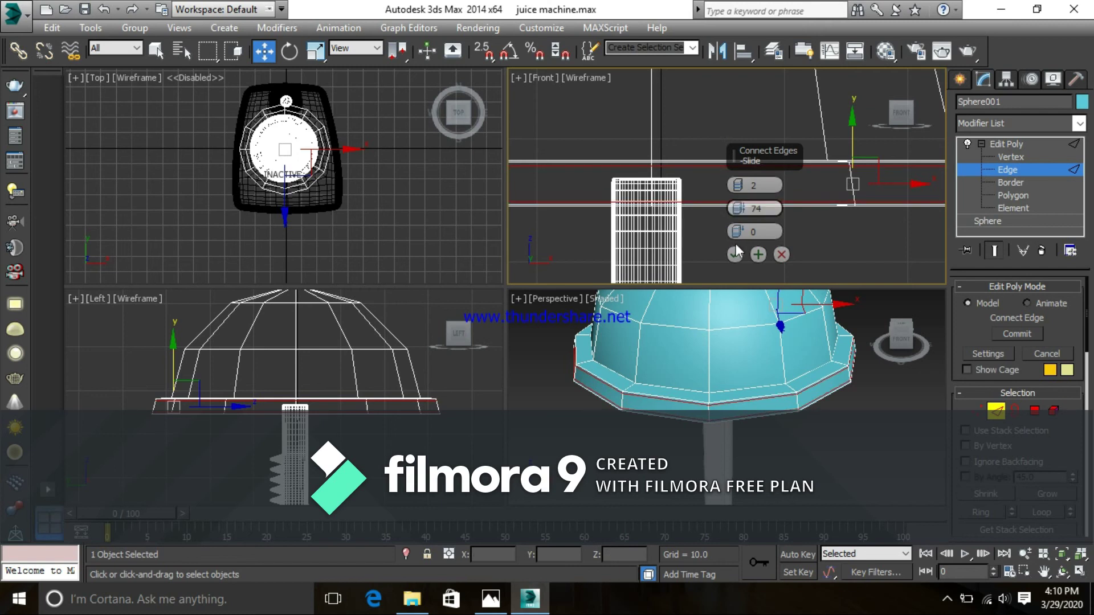
{"action": "left_click", "coordinate": [735, 255]}
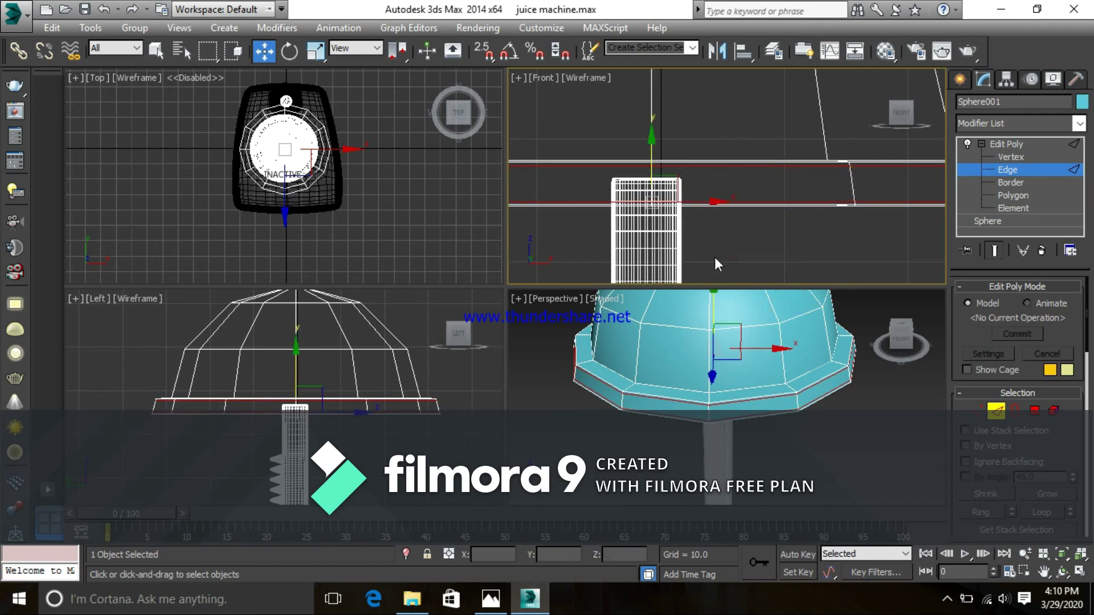
{"action": "left_click", "coordinate": [857, 440]}
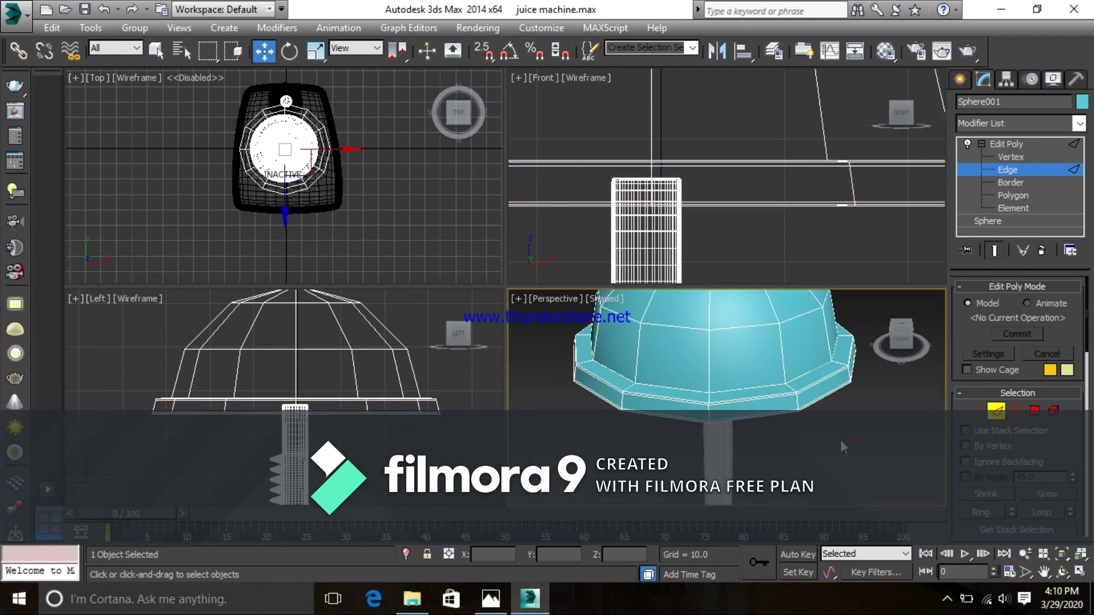
- Connect the ring of radial edges on the rim's upper face with 2 segments, pinch 74 and slide 0
{"action": "middle_click_drag", "start_coordinate": [817, 438], "coordinate": [771, 447]}
{"action": "left_click", "coordinate": [762, 394]}
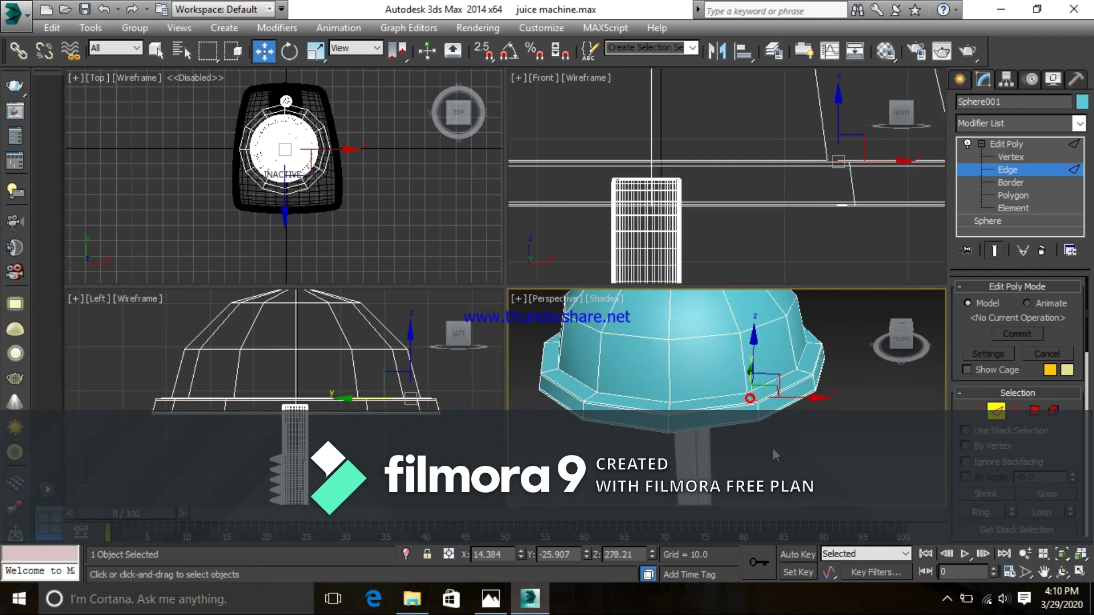
{"action": "left_click", "coordinate": [983, 510]}
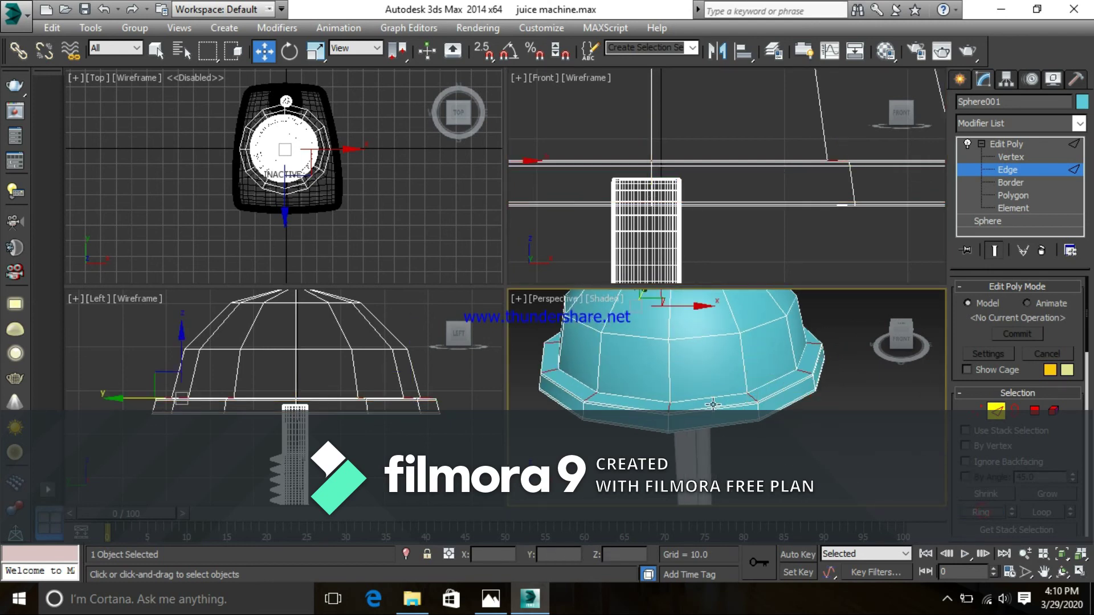
{"action": "right_click", "coordinate": [704, 358]}
{"action": "left_click", "coordinate": [694, 415]}
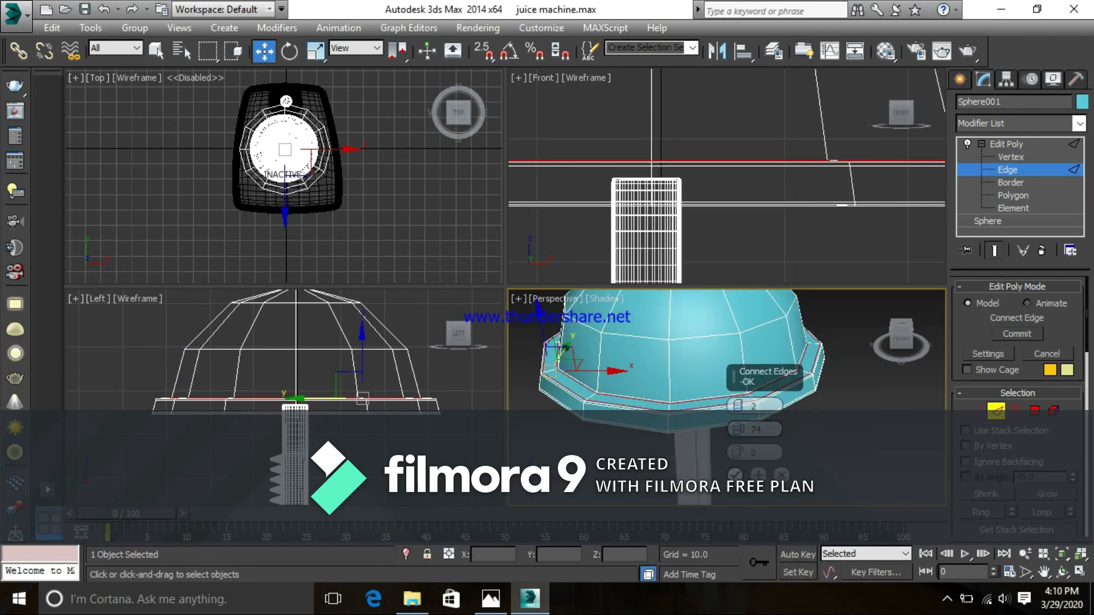
{"action": "left_click", "coordinate": [735, 475]}
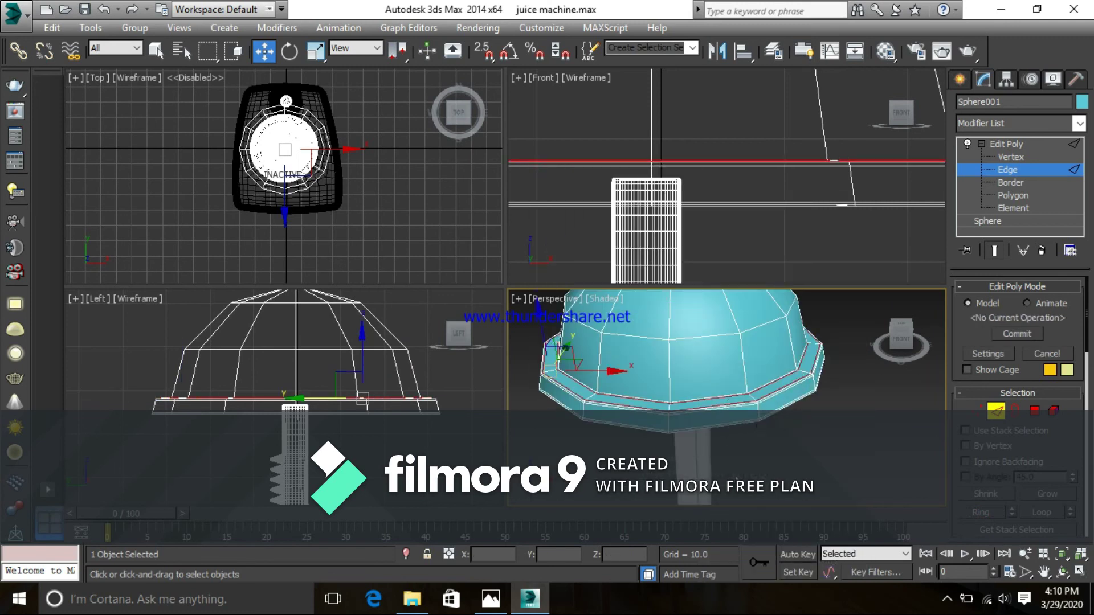
{"action": "left_click", "coordinate": [857, 446]}
- Leave edge editing and smooth the knob with a TurboSmooth modifier set to 2 iterations
{"action": "middle_click_drag", "start_coordinate": [834, 407], "coordinate": [819, 435]}
{"action": "scroll", "coordinate": [705, 361], "scroll_direction": "down", "scroll_amount": 1}
{"action": "middle_click_drag", "start_coordinate": [725, 345], "coordinate": [728, 392]}
{"action": "scroll", "coordinate": [706, 354], "scroll_direction": "up", "scroll_amount": 2}
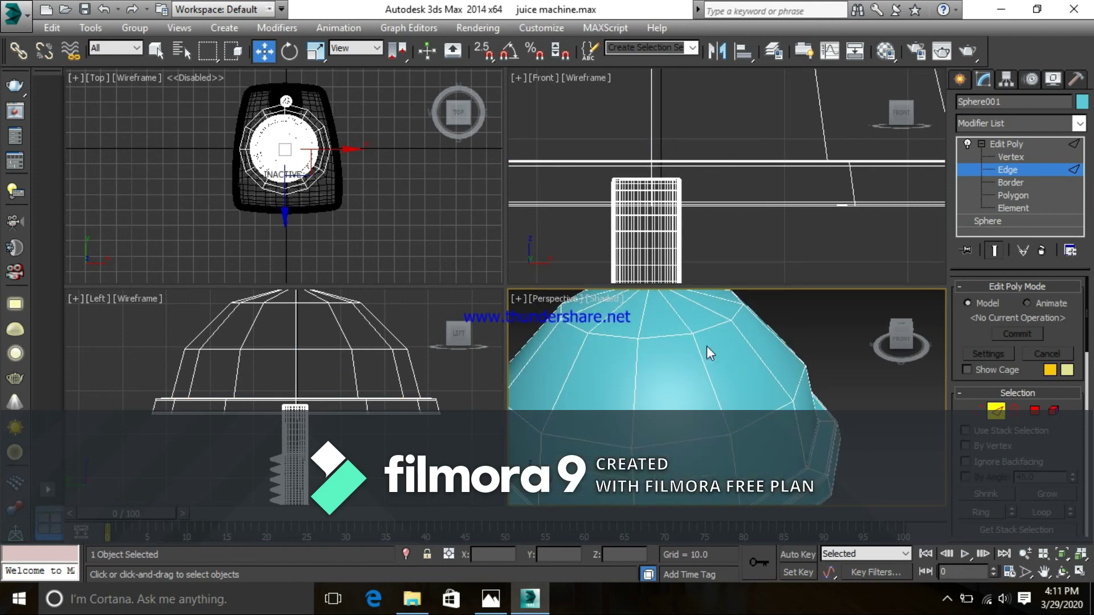
{"action": "scroll", "coordinate": [712, 382], "scroll_direction": "down", "scroll_amount": 5}
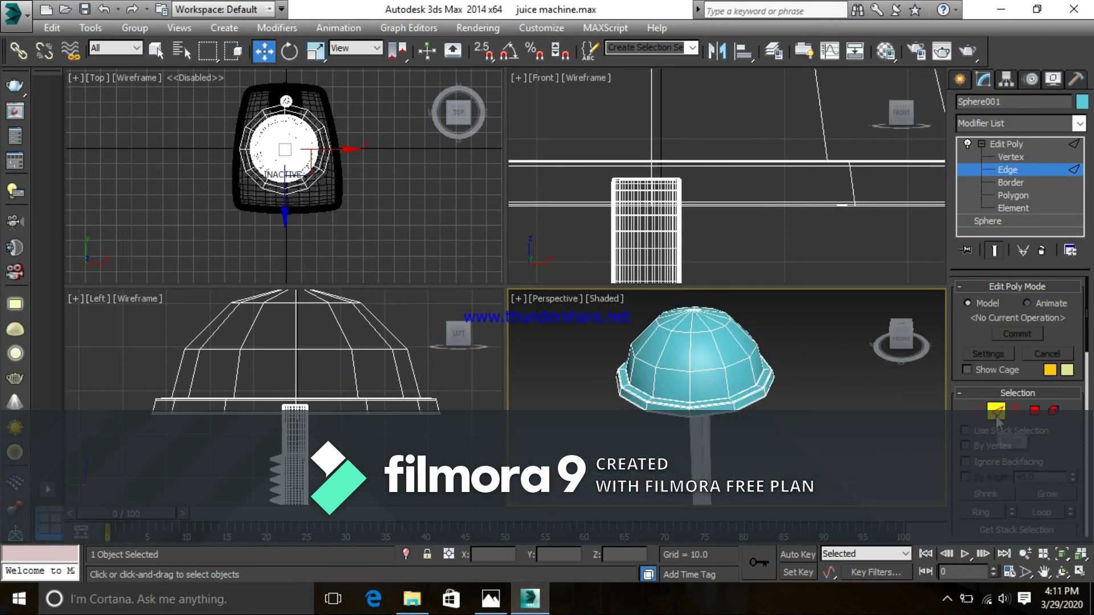
{"action": "left_click", "coordinate": [994, 146]}
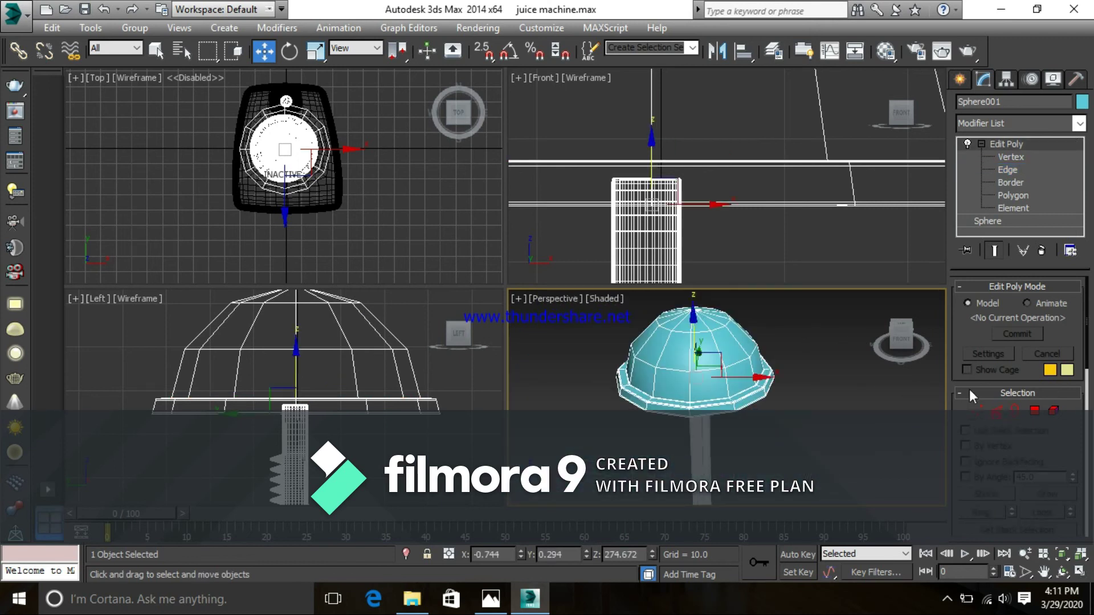
{"action": "left_click", "coordinate": [1080, 124]}
{"action": "key", "text": "t"}
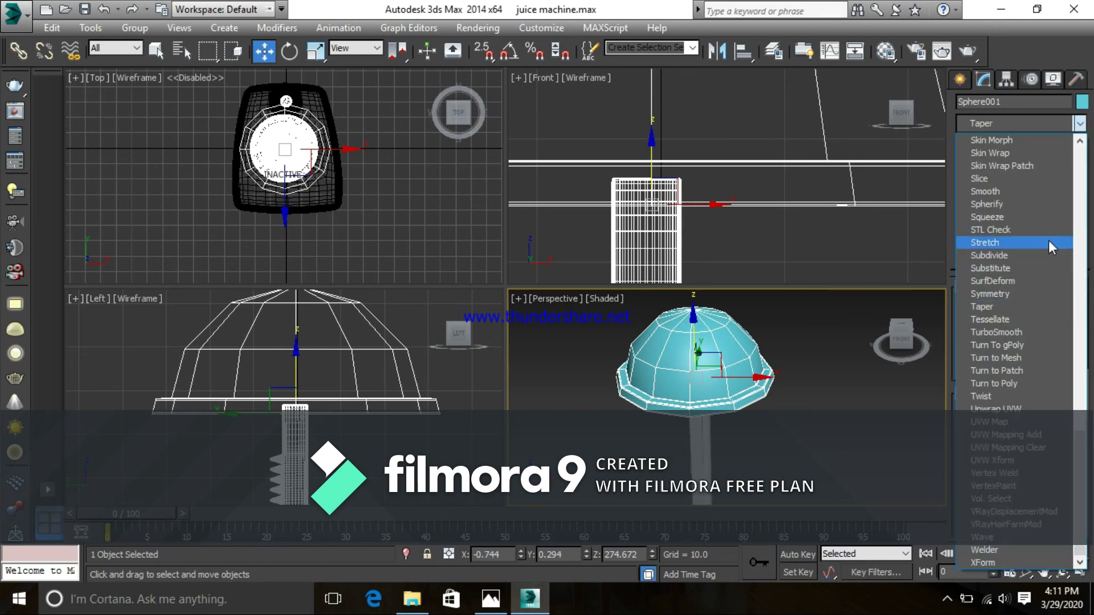
{"action": "left_click", "coordinate": [999, 332]}
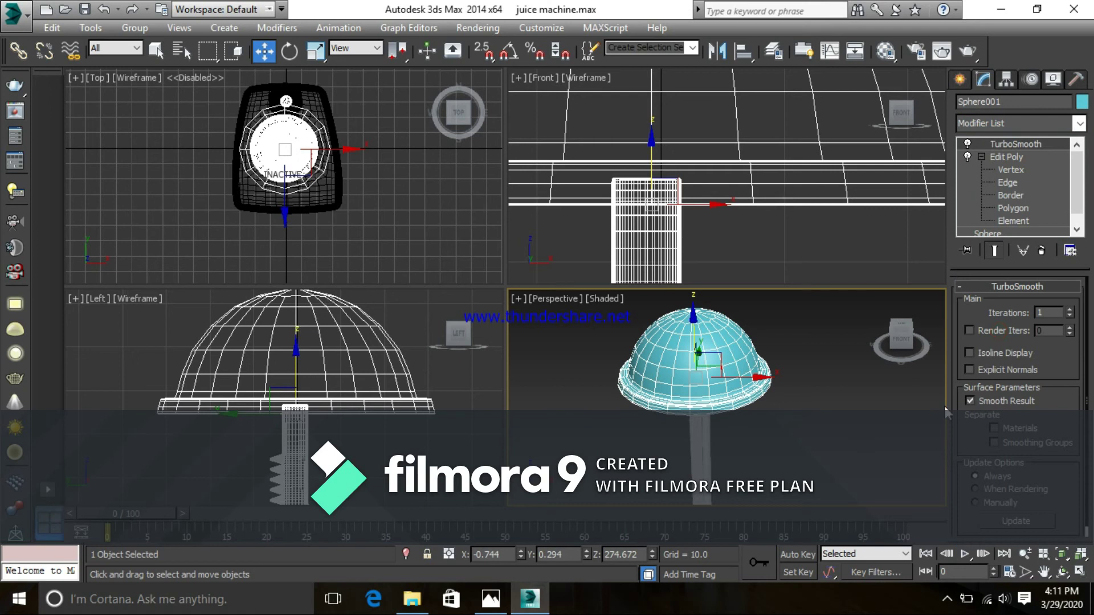
{"action": "left_click", "coordinate": [820, 427]}
{"action": "left_click", "coordinate": [708, 385]}
{"action": "left_click", "coordinate": [1070, 310]}
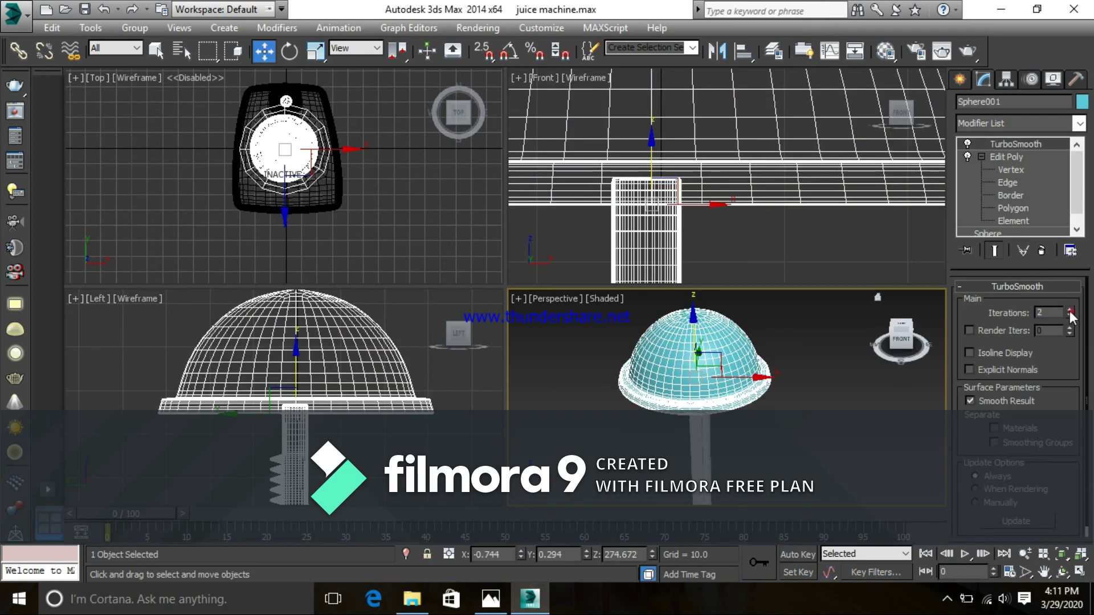
{"action": "left_click", "coordinate": [849, 415]}
- Scale the knob down uniformly to about 70% in the Top view and deselect it
{"action": "scroll", "coordinate": [723, 367], "scroll_direction": "down", "scroll_amount": 6}
{"action": "middle_click_drag", "start_coordinate": [762, 395], "coordinate": [842, 371]}
{"action": "middle_click_drag", "start_coordinate": [705, 367], "coordinate": [666, 308]}
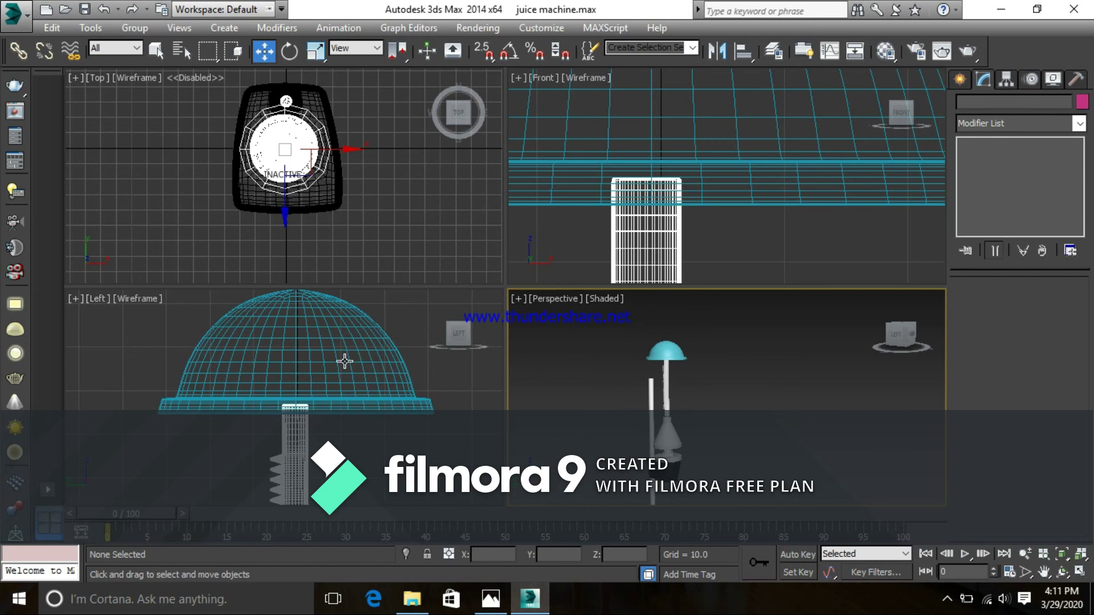
{"action": "left_click", "coordinate": [312, 353]}
{"action": "middle_click_drag", "start_coordinate": [326, 195], "coordinate": [319, 219]}
{"action": "key", "text": "r"}
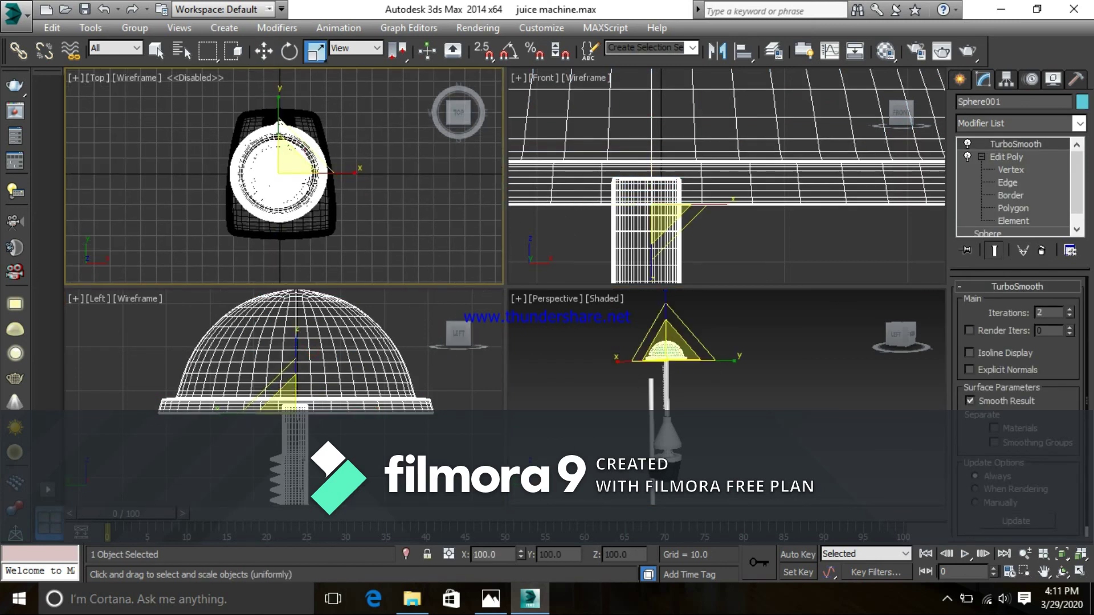
{"action": "left_click_drag", "start_coordinate": [297, 170], "coordinate": [325, 203]}
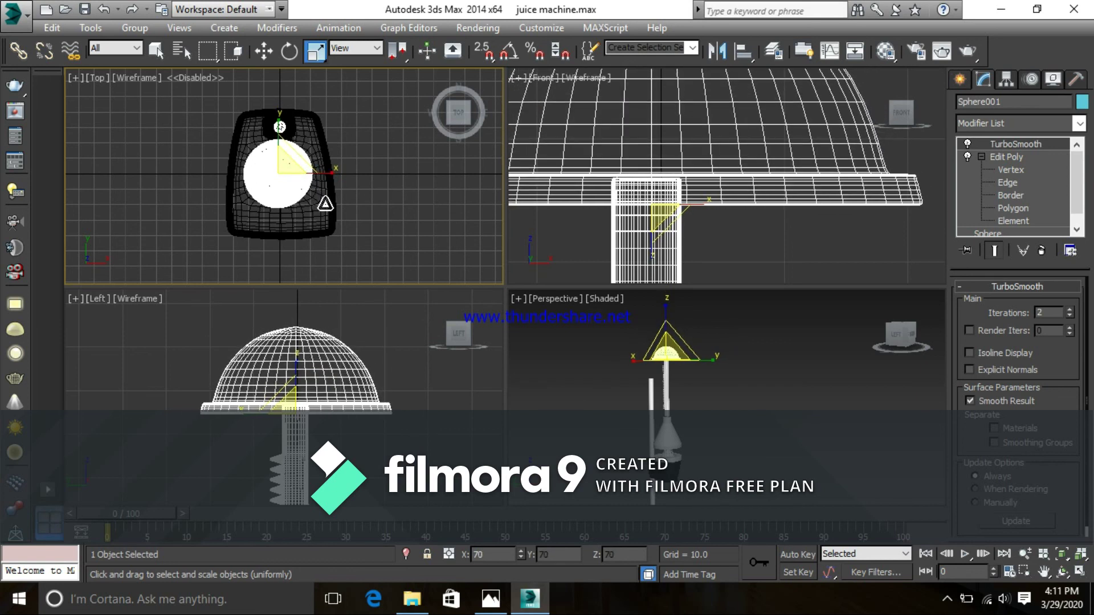
{"action": "left_click", "coordinate": [693, 376]}
- Check the knob against the reference photo and change its object color to black
{"action": "scroll", "coordinate": [705, 378], "scroll_direction": "up", "scroll_amount": 5}
{"action": "scroll", "coordinate": [715, 444], "scroll_direction": "down", "scroll_amount": 4}
{"action": "scroll", "coordinate": [741, 228], "scroll_direction": "down", "scroll_amount": 5}
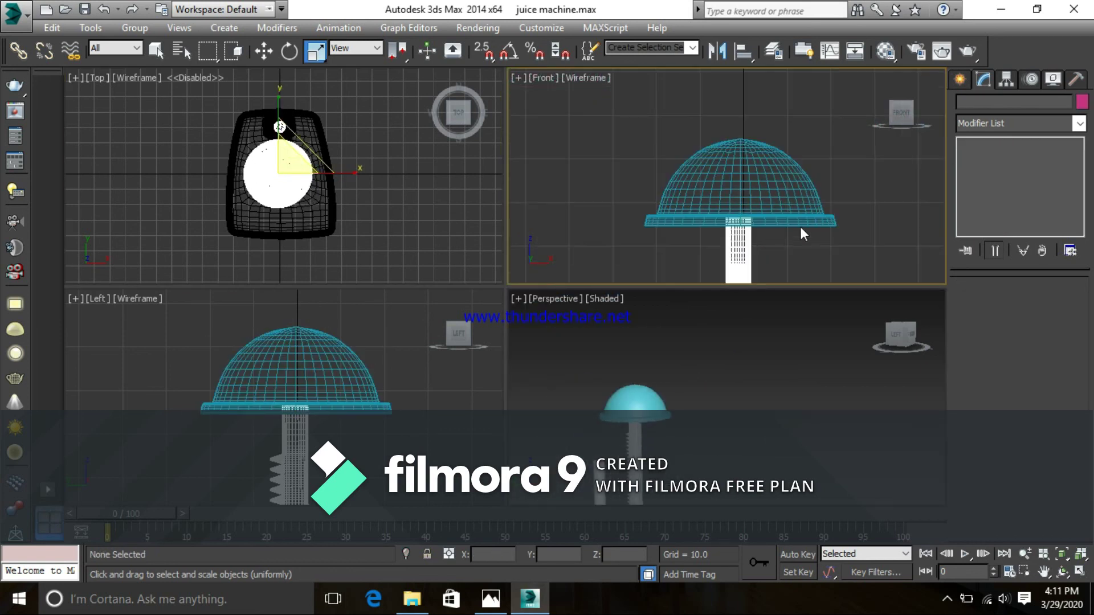
{"action": "left_click", "coordinate": [751, 194]}
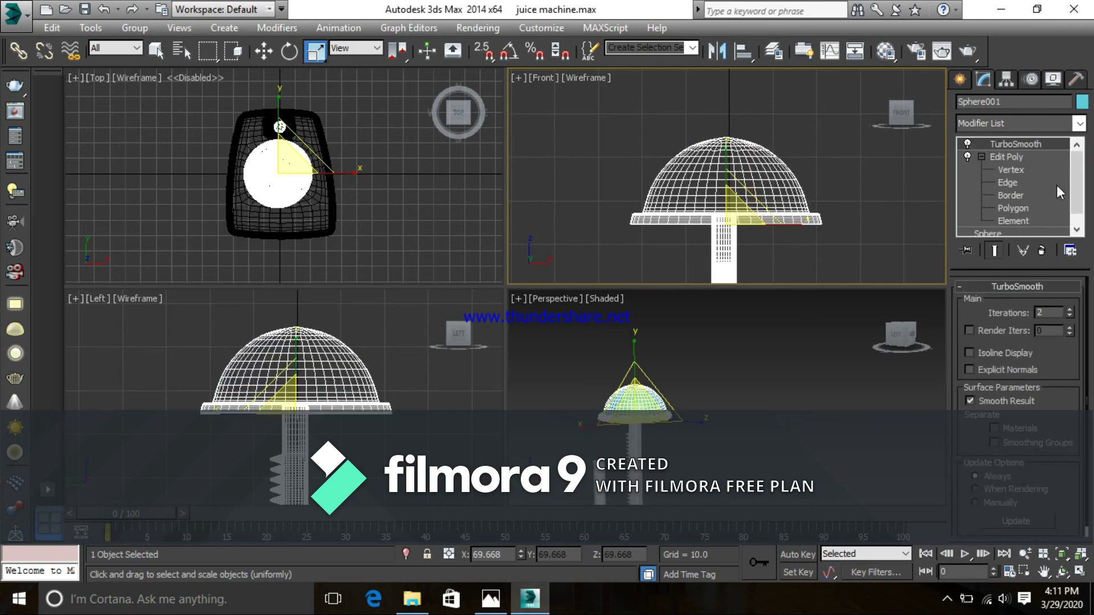
{"action": "key", "text": "alt+Tab"}
{"action": "key", "text": "alt+Tab"}
{"action": "left_click", "coordinate": [1082, 102]}
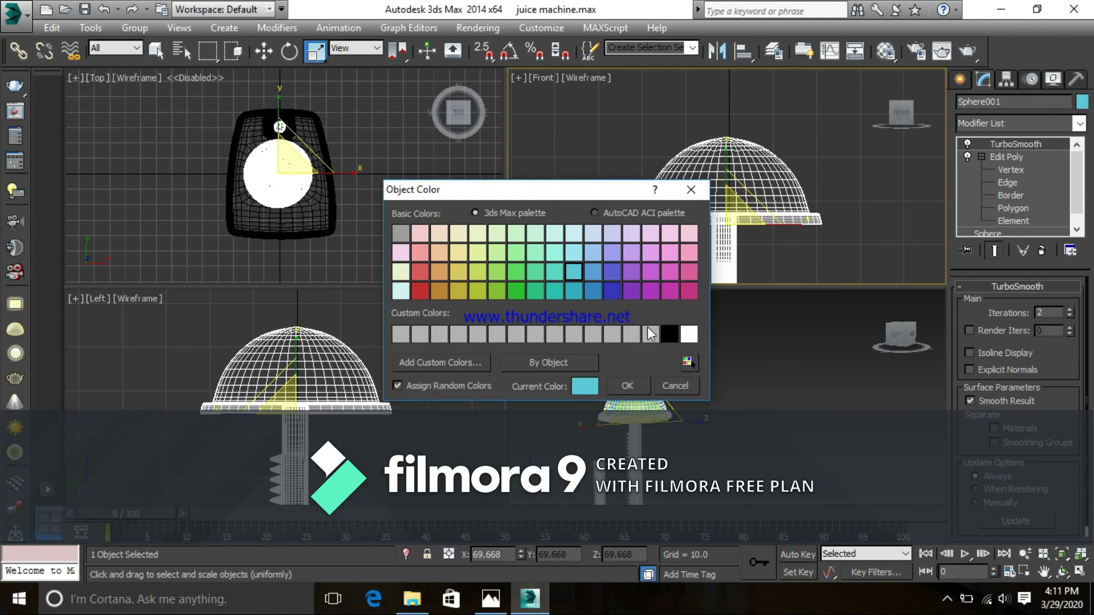
{"action": "left_click", "coordinate": [670, 334]}
{"action": "left_click", "coordinate": [628, 386]}
{"action": "left_click", "coordinate": [672, 399]}
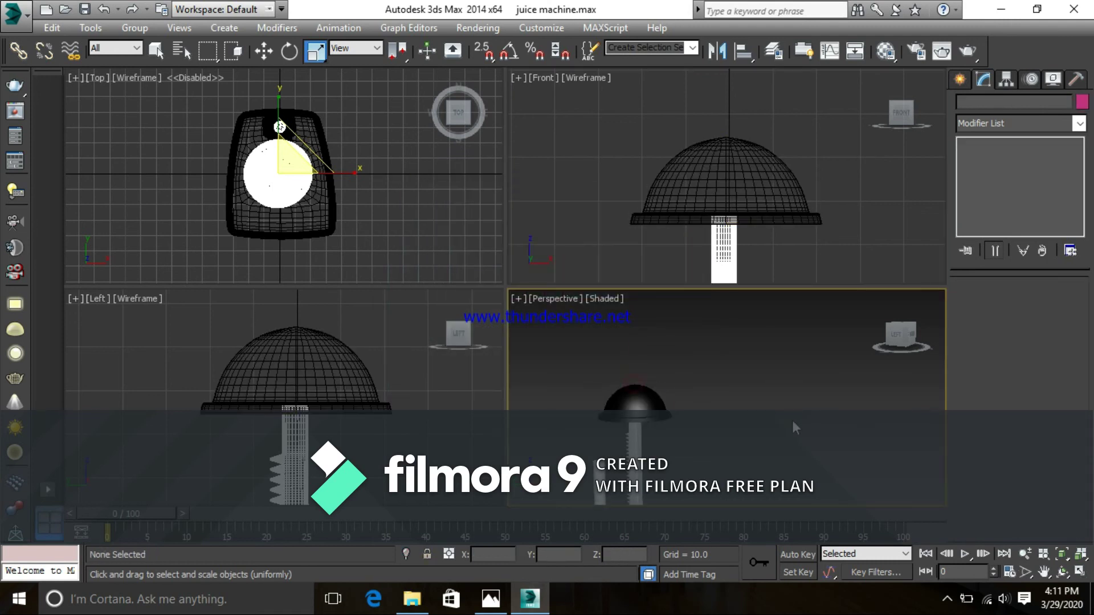
- Maximize the Perspective viewport and inspect the knob's underside, its joint with the rack bar and the whole machine
{"action": "middle_click_drag", "start_coordinate": [675, 406], "coordinate": [690, 351], "text": "alt"}
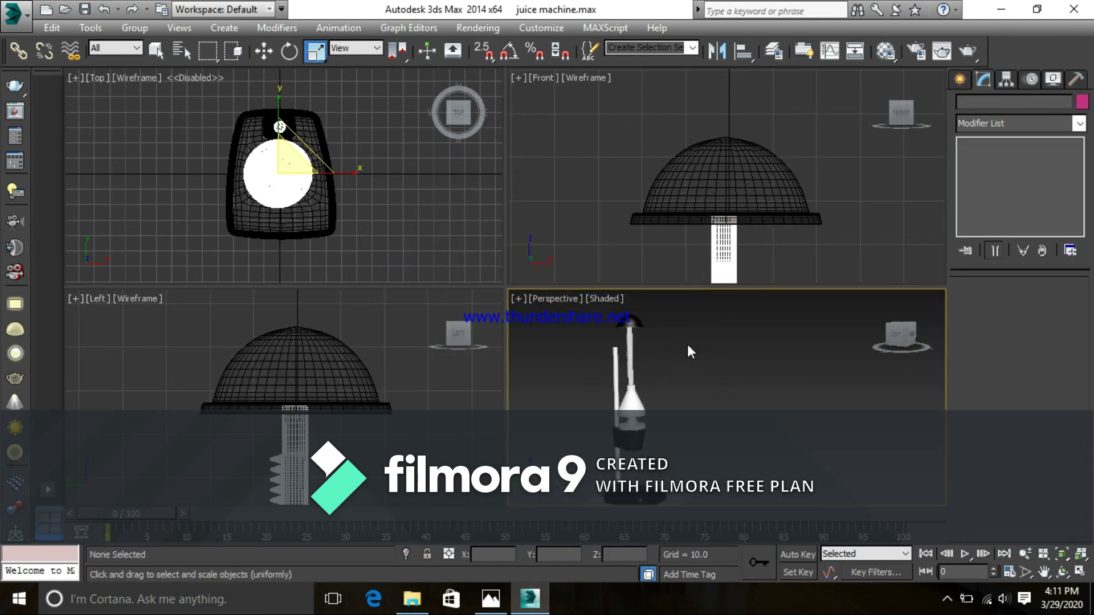
{"action": "key", "text": "alt+w"}
{"action": "middle_click_drag", "start_coordinate": [600, 326], "coordinate": [655, 318], "text": "alt"}
{"action": "scroll", "coordinate": [593, 294], "scroll_direction": "up", "scroll_amount": 5}
{"action": "middle_click_drag", "start_coordinate": [466, 277], "coordinate": [487, 274], "text": "alt"}
{"action": "middle_click_drag", "start_coordinate": [540, 215], "coordinate": [540, 260]}
{"action": "middle_click_drag", "start_coordinate": [673, 329], "coordinate": [642, 370], "text": "alt"}
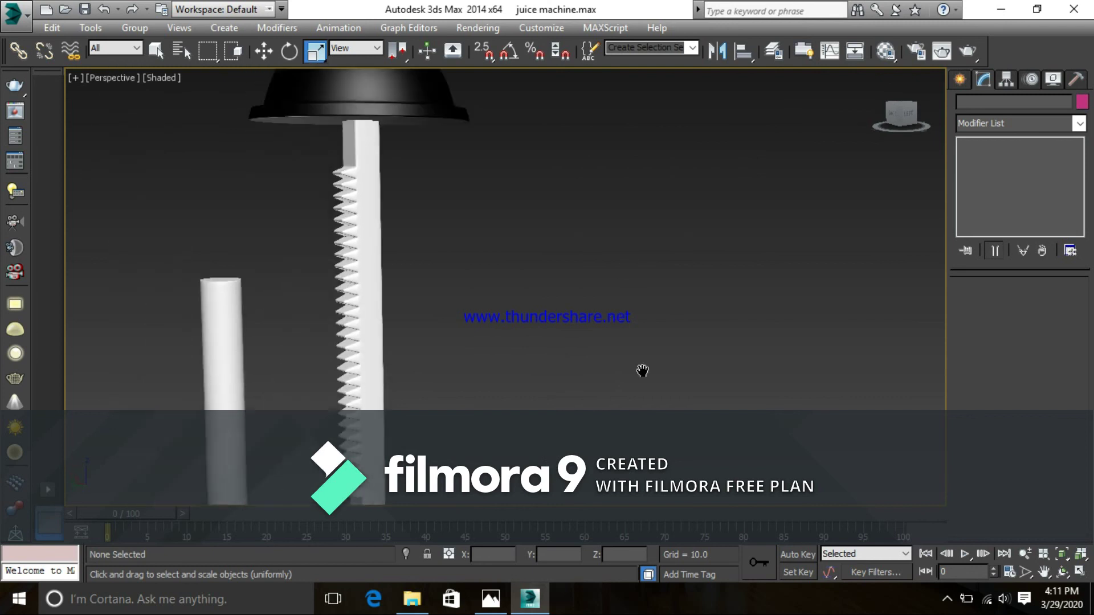
{"action": "scroll", "coordinate": [601, 345], "scroll_direction": "down", "scroll_amount": 5}
{"action": "left_click", "coordinate": [557, 293]}
{"action": "middle_click_drag", "start_coordinate": [600, 329], "coordinate": [569, 261], "text": "alt"}
{"action": "scroll", "coordinate": [549, 298], "scroll_direction": "up", "scroll_amount": 5}
{"action": "scroll", "coordinate": [550, 298], "scroll_direction": "down", "scroll_amount": 1}
{"action": "middle_click_drag", "start_coordinate": [549, 298], "coordinate": [562, 269], "text": "alt"}
{"action": "scroll", "coordinate": [561, 269], "scroll_direction": "down", "scroll_amount": 8}
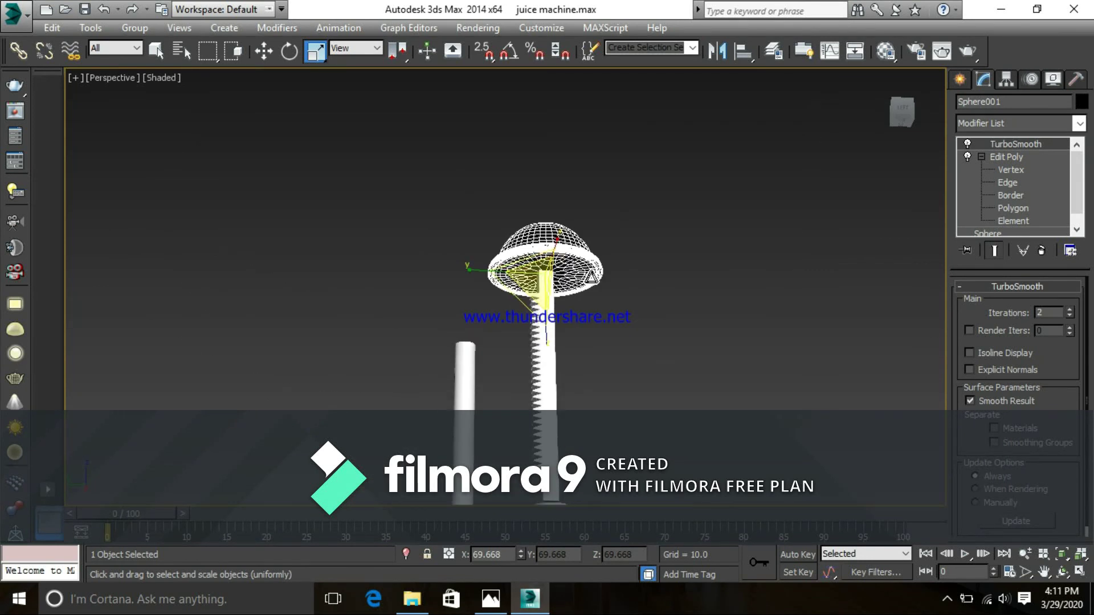
{"action": "middle_click_drag", "start_coordinate": [583, 361], "coordinate": [631, 307]}
{"action": "scroll", "coordinate": [580, 292], "scroll_direction": "down", "scroll_amount": 5}
{"action": "middle_click_drag", "start_coordinate": [640, 263], "coordinate": [665, 299]}
{"action": "left_click", "coordinate": [654, 264]}
- Compare the model with the reference photo in Photos, and return to 3ds Max to view the whole machine from the front
{"action": "key", "text": "alt+Tab"}
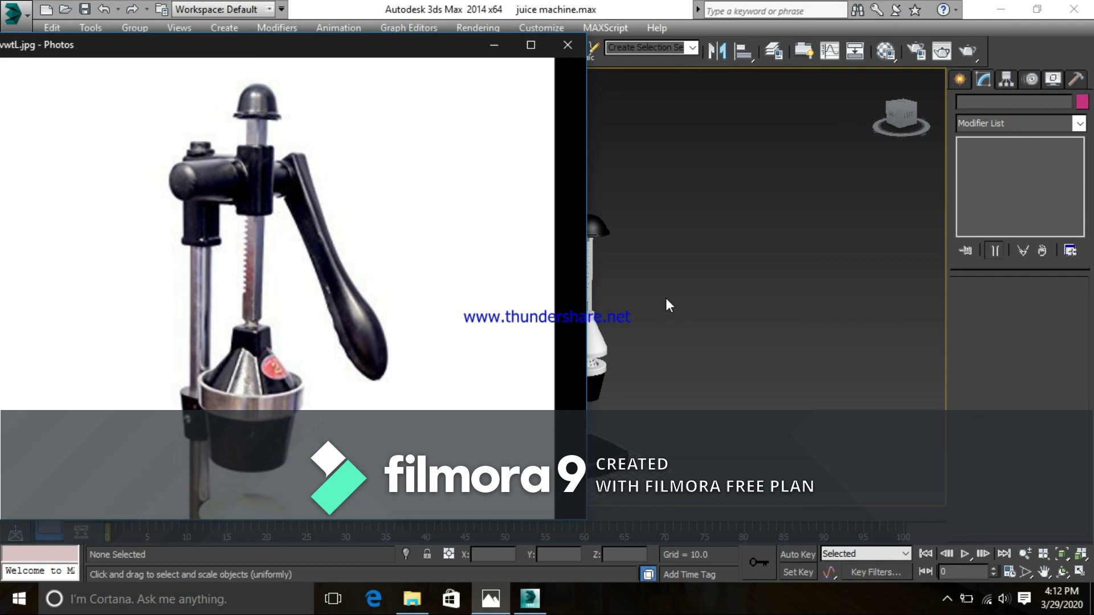
{"action": "key", "text": "alt+Tab"}
{"action": "middle_click_drag", "start_coordinate": [667, 299], "coordinate": [656, 265], "text": "alt"}
{"action": "scroll", "coordinate": [653, 264], "scroll_direction": "up", "scroll_amount": 3}
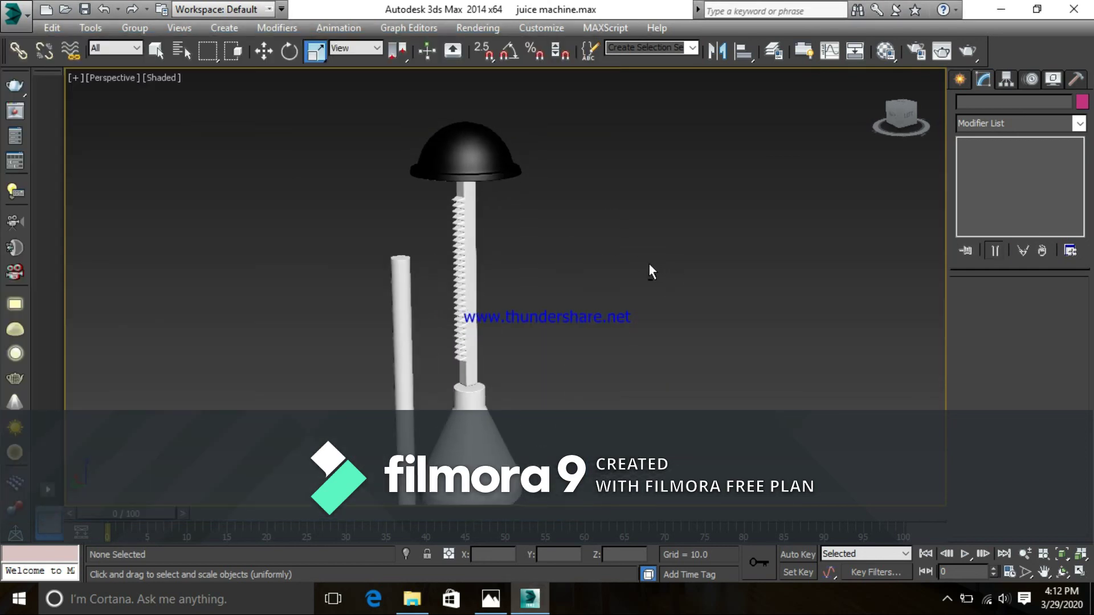
{"action": "scroll", "coordinate": [647, 268], "scroll_direction": "down", "scroll_amount": 5}
{"action": "scroll", "coordinate": [649, 285], "scroll_direction": "up", "scroll_amount": 2}
{"action": "middle_click_drag", "start_coordinate": [606, 286], "coordinate": [739, 226], "text": "alt"}
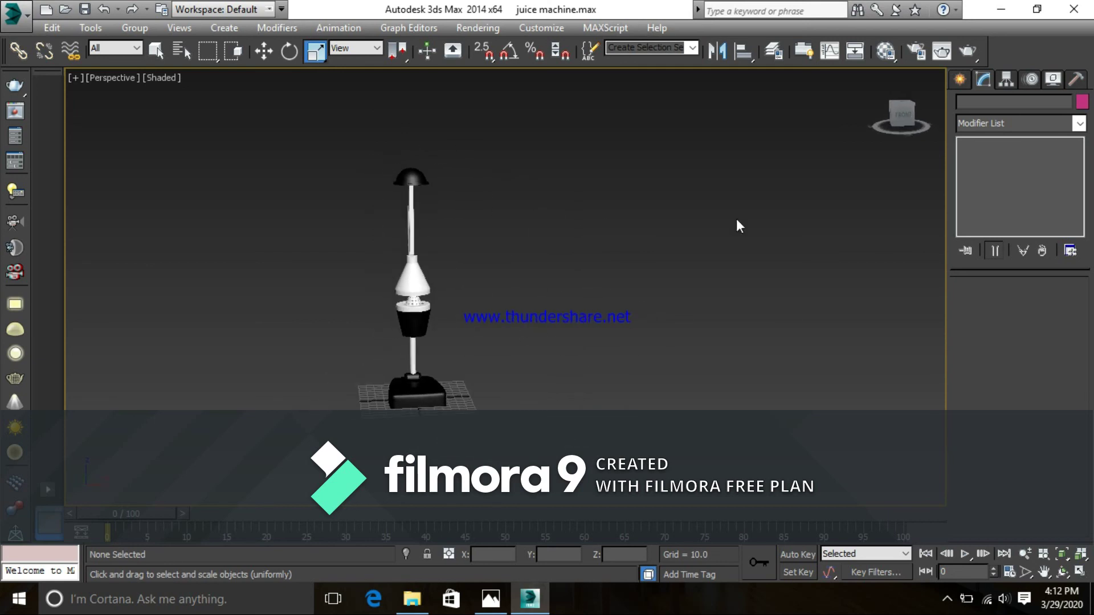
{"action": "left_click", "coordinate": [902, 117]}
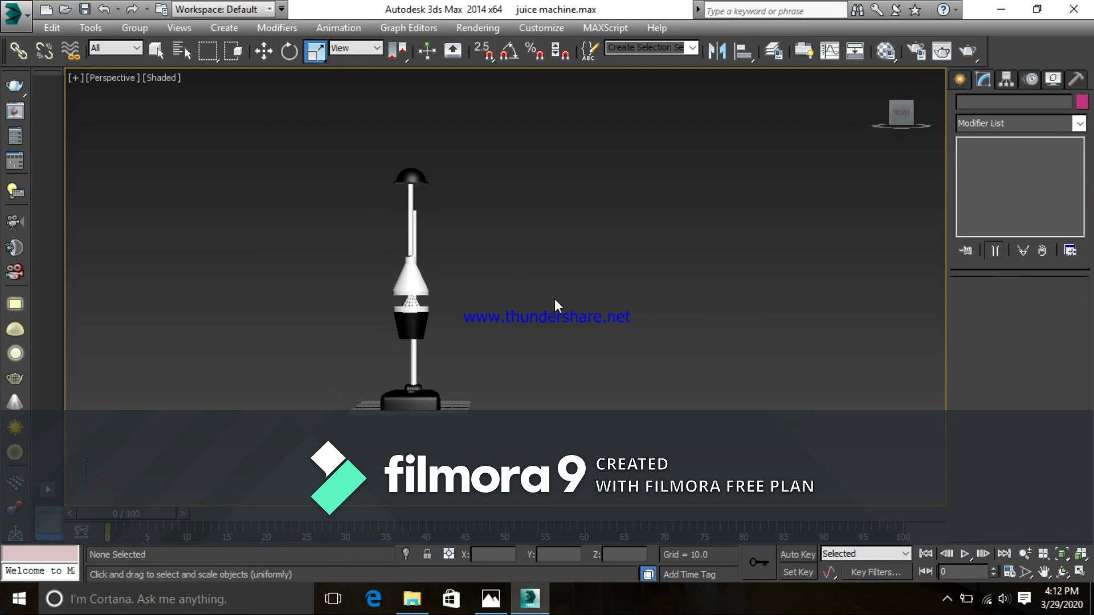
- Shift the knob about 0.8 units in the negative X direction in the Top view and deselect it
{"action": "middle_click_drag", "start_coordinate": [555, 299], "coordinate": [676, 318]}
{"action": "scroll", "coordinate": [565, 293], "scroll_direction": "up", "scroll_amount": 3}
{"action": "middle_click_drag", "start_coordinate": [565, 293], "coordinate": [583, 273]}
{"action": "scroll", "coordinate": [555, 228], "scroll_direction": "up", "scroll_amount": 4}
{"action": "middle_click_drag", "start_coordinate": [554, 192], "coordinate": [560, 229]}
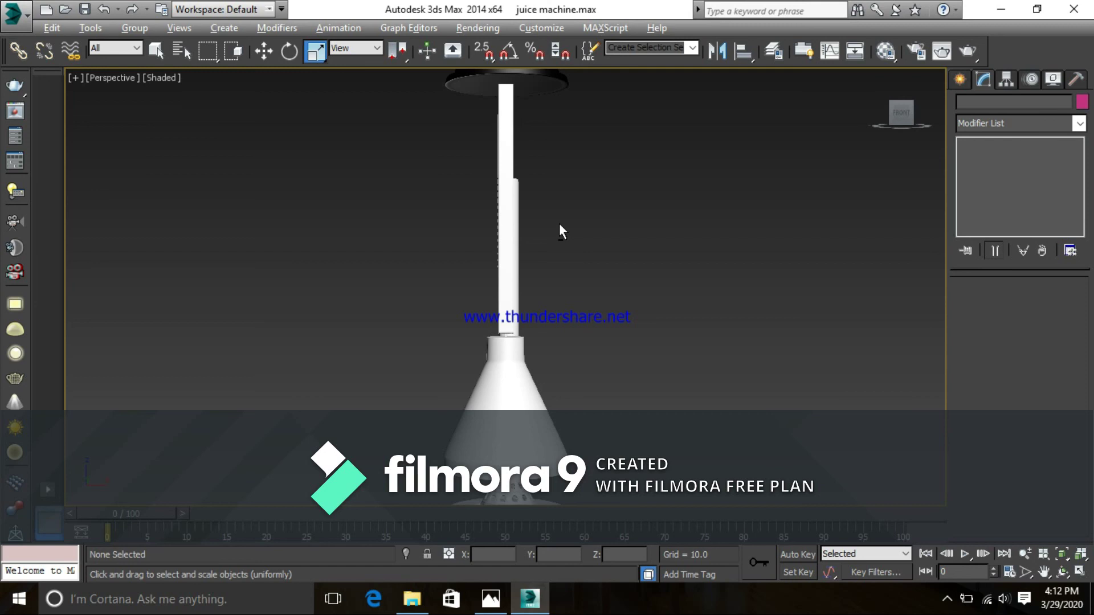
{"action": "key", "text": "alt+w"}
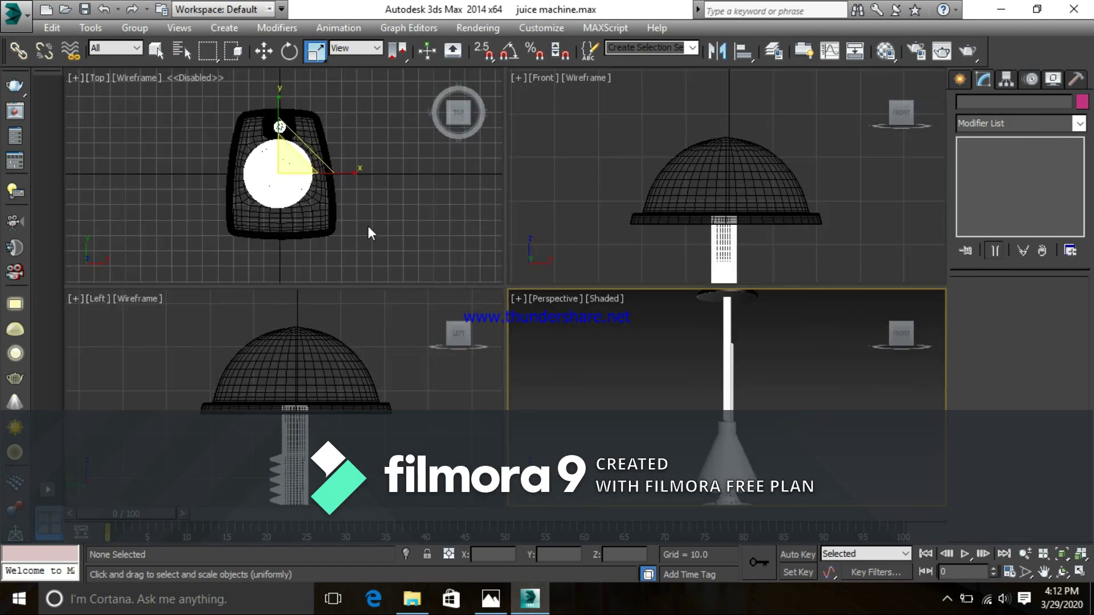
{"action": "left_click", "coordinate": [368, 225]}
{"action": "scroll", "coordinate": [354, 216], "scroll_direction": "up", "scroll_amount": 5}
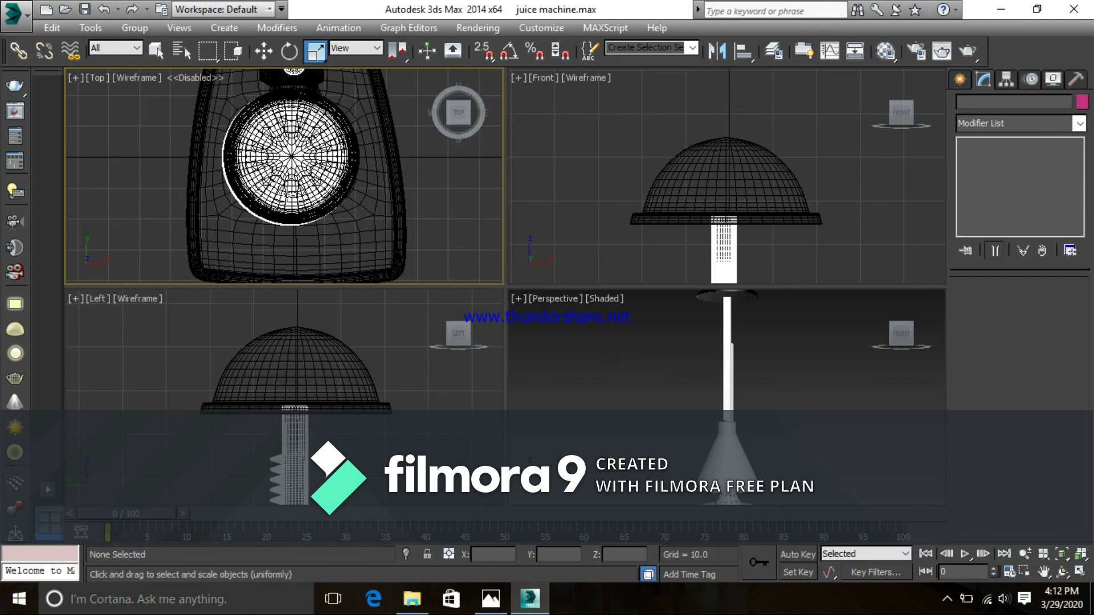
{"action": "left_click", "coordinate": [285, 193]}
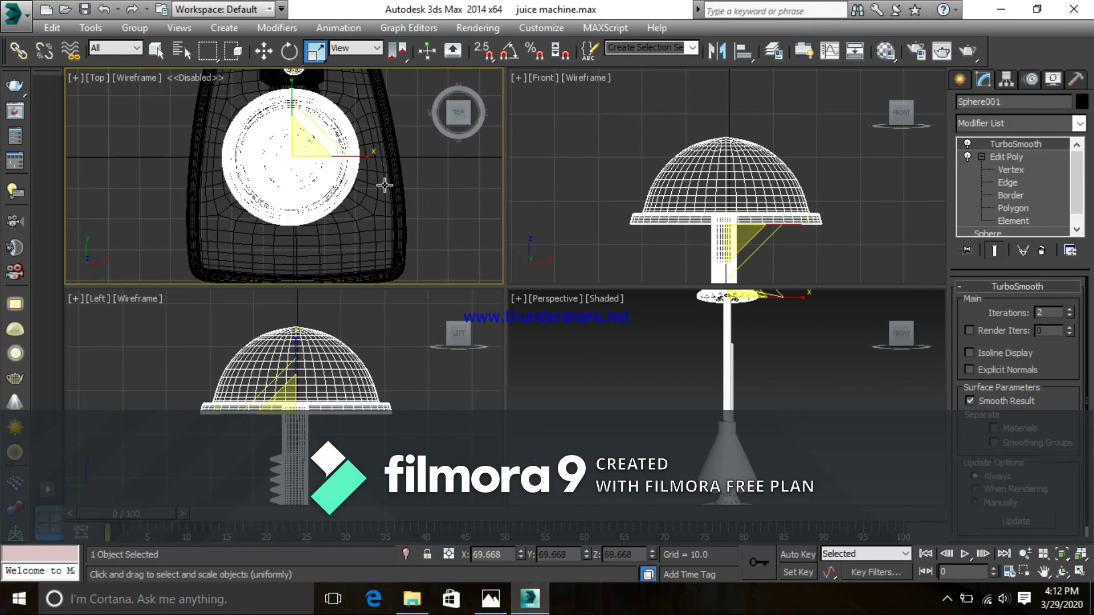
{"action": "key", "text": "w"}
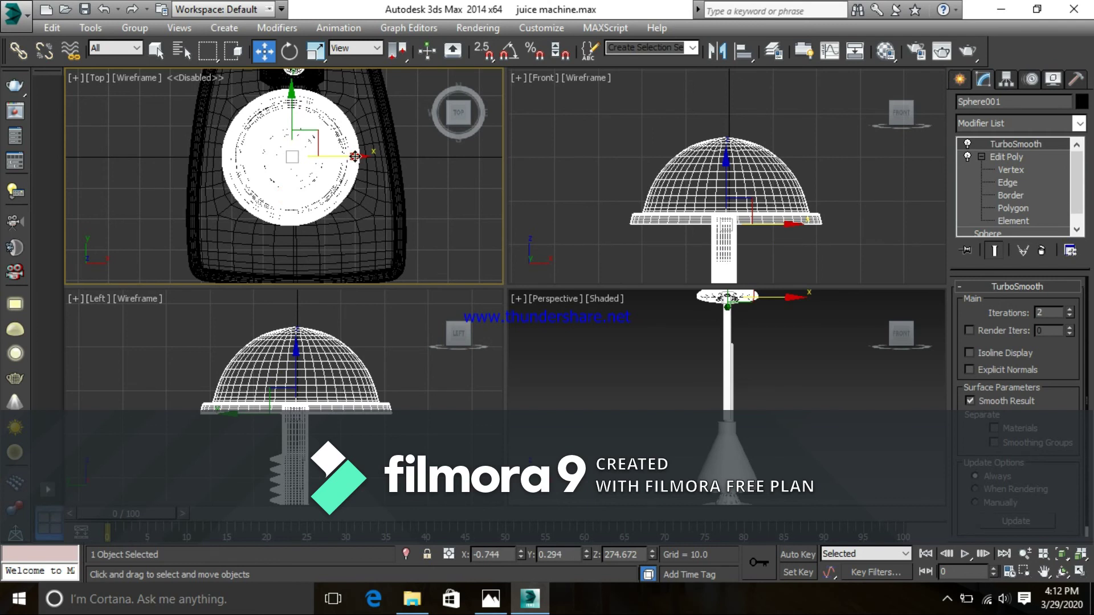
{"action": "left_click_drag", "start_coordinate": [353, 156], "coordinate": [353, 156]}
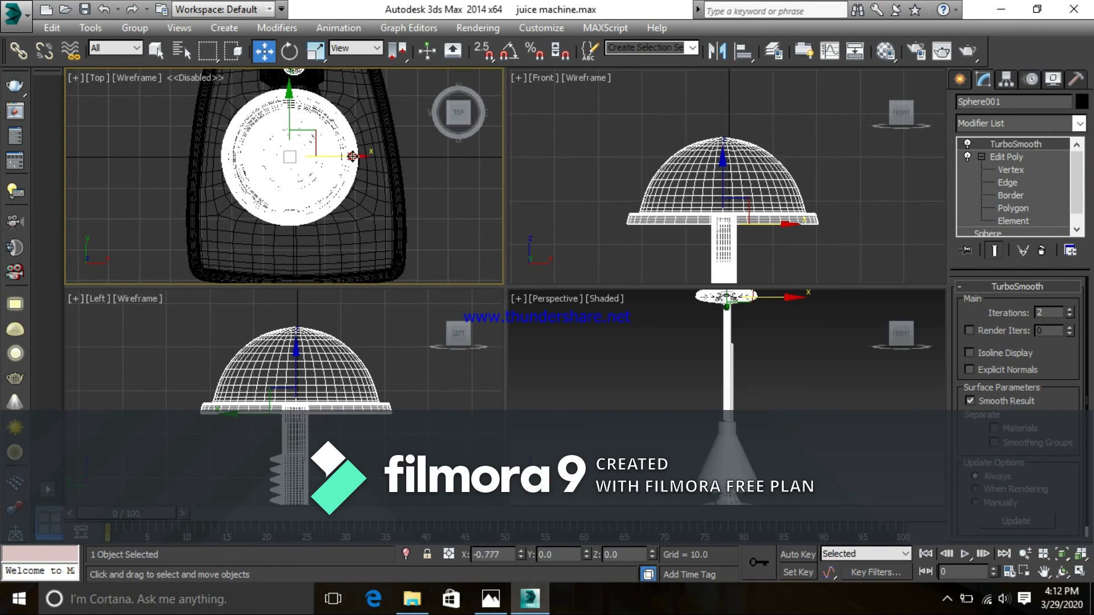
{"action": "left_click", "coordinate": [451, 210]}
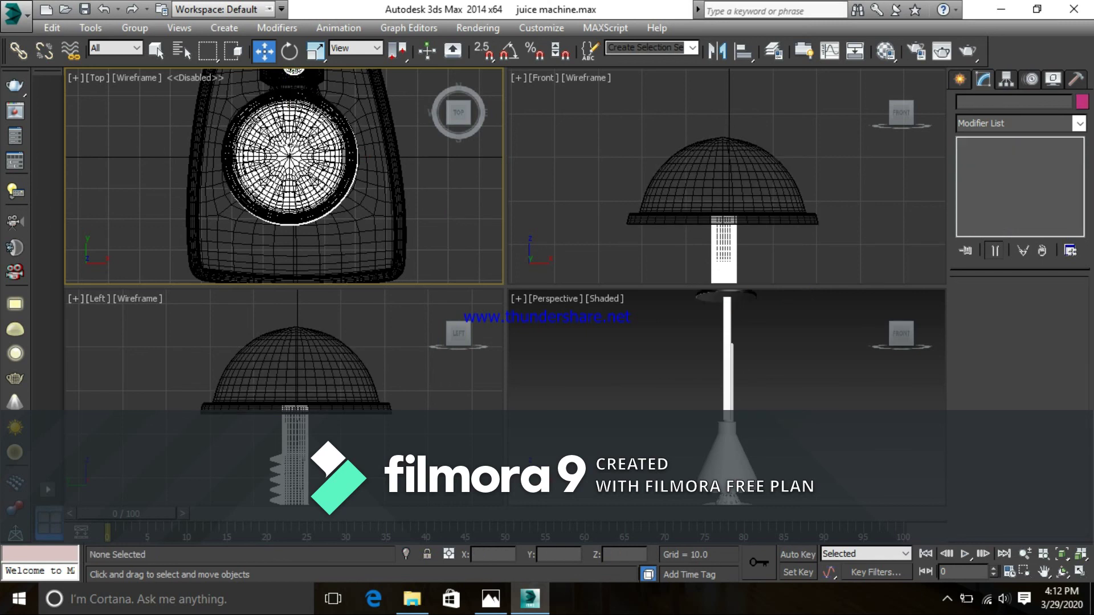
- Nudge the knob slightly along Y in the Top view to align it with the rack bar, and deselect it
{"action": "left_click", "coordinate": [293, 120]}
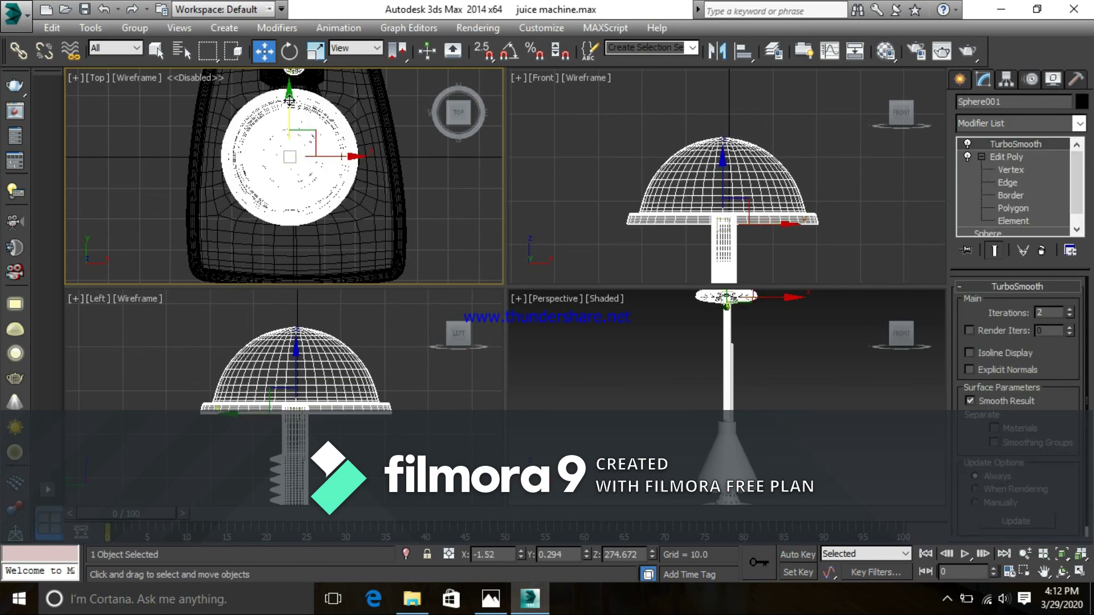
{"action": "left_click_drag", "start_coordinate": [290, 100], "coordinate": [294, 107]}
{"action": "left_click", "coordinate": [460, 188]}
- Examine the repositioned knob and its alignment on the rack bar from several angles in the Perspective view
{"action": "middle_click_drag", "start_coordinate": [465, 213], "coordinate": [444, 203]}
{"action": "middle_click_drag", "start_coordinate": [644, 367], "coordinate": [712, 375], "text": "alt"}
{"action": "scroll", "coordinate": [660, 391], "scroll_direction": "up", "scroll_amount": 5}
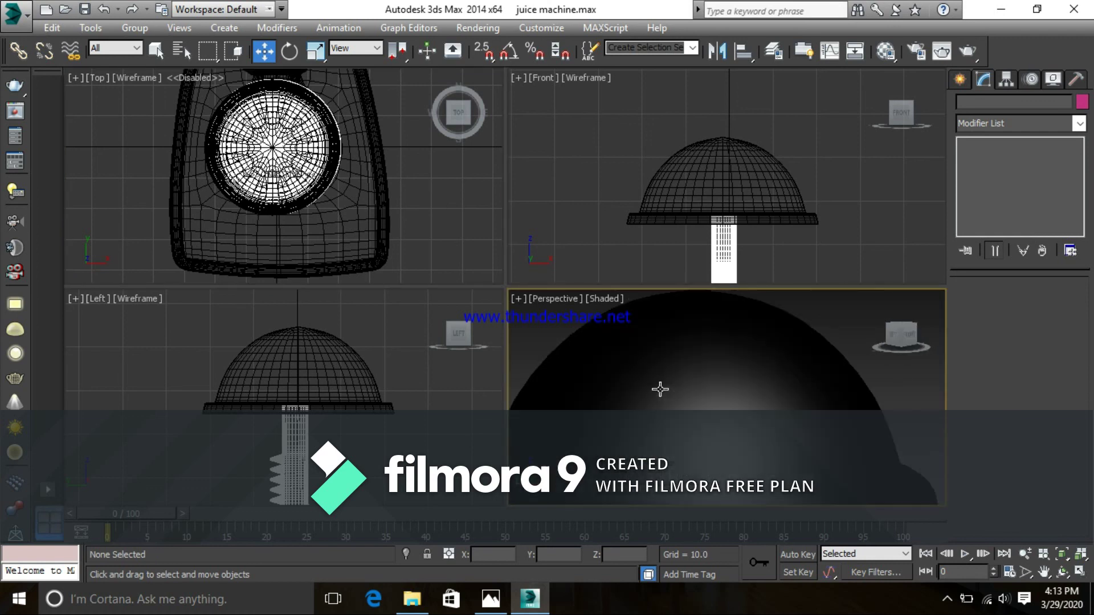
{"action": "scroll", "coordinate": [682, 420], "scroll_direction": "down", "scroll_amount": 2}
{"action": "middle_click_drag", "start_coordinate": [703, 437], "coordinate": [706, 376], "text": "alt"}
{"action": "scroll", "coordinate": [693, 365], "scroll_direction": "down", "scroll_amount": 4}
{"action": "scroll", "coordinate": [695, 372], "scroll_direction": "up", "scroll_amount": 4}
{"action": "scroll", "coordinate": [692, 371], "scroll_direction": "down", "scroll_amount": 4}
{"action": "middle_click_drag", "start_coordinate": [725, 475], "coordinate": [721, 422]}
{"action": "scroll", "coordinate": [710, 383], "scroll_direction": "down", "scroll_amount": 2}
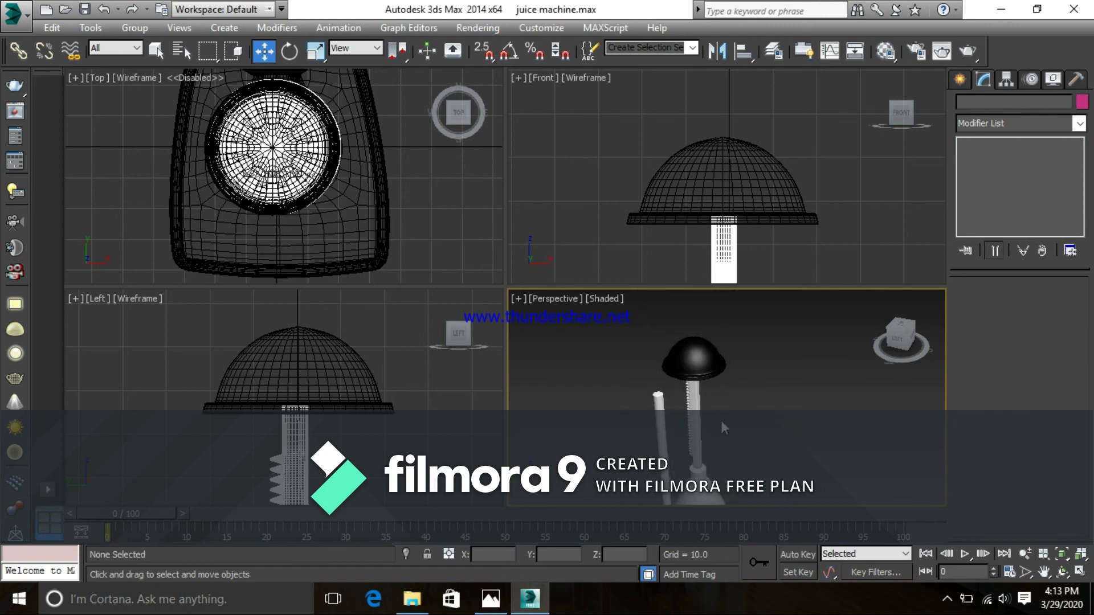
- Create a box primitive about 24.4 long, 21.3 wide and 39.2 high beside the machine's base in the Top view
{"action": "left_click", "coordinate": [959, 87]}
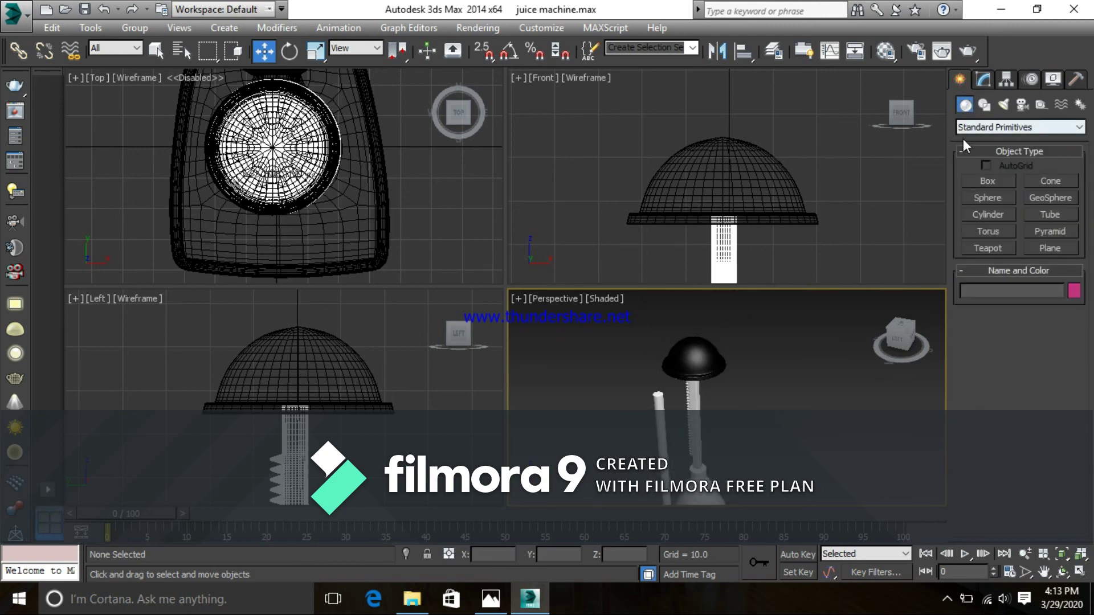
{"action": "left_click", "coordinate": [989, 181]}
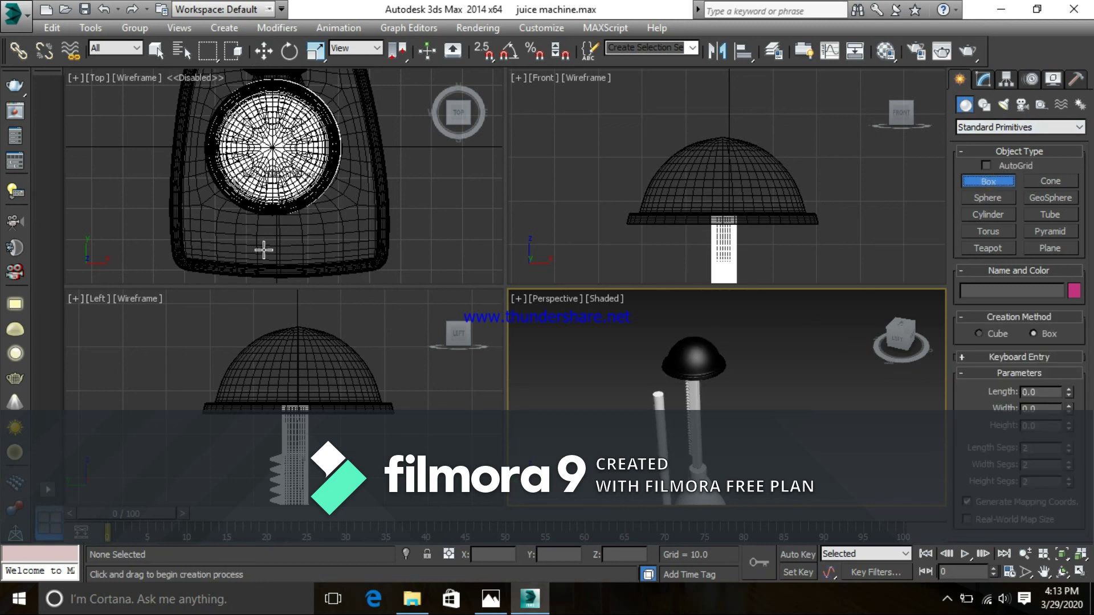
{"action": "middle_click_drag", "start_coordinate": [433, 222], "coordinate": [324, 229]}
{"action": "scroll", "coordinate": [354, 215], "scroll_direction": "down", "scroll_amount": 4}
{"action": "scroll", "coordinate": [330, 200], "scroll_direction": "up", "scroll_amount": 2}
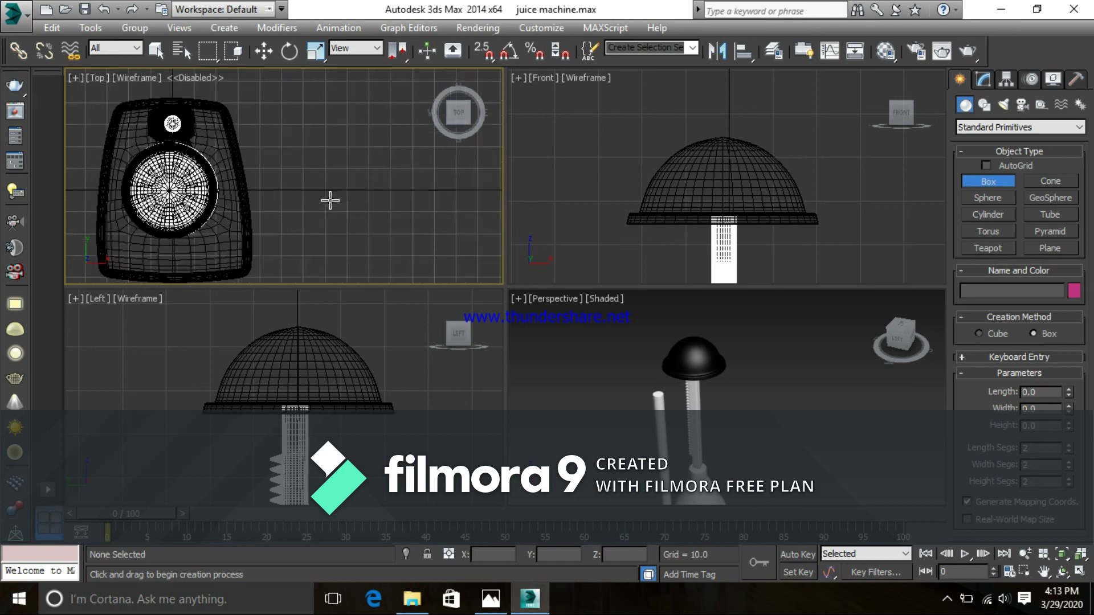
{"action": "scroll", "coordinate": [319, 200], "scroll_direction": "up", "scroll_amount": 5}
{"action": "left_click_drag", "start_coordinate": [293, 186], "coordinate": [358, 261]}
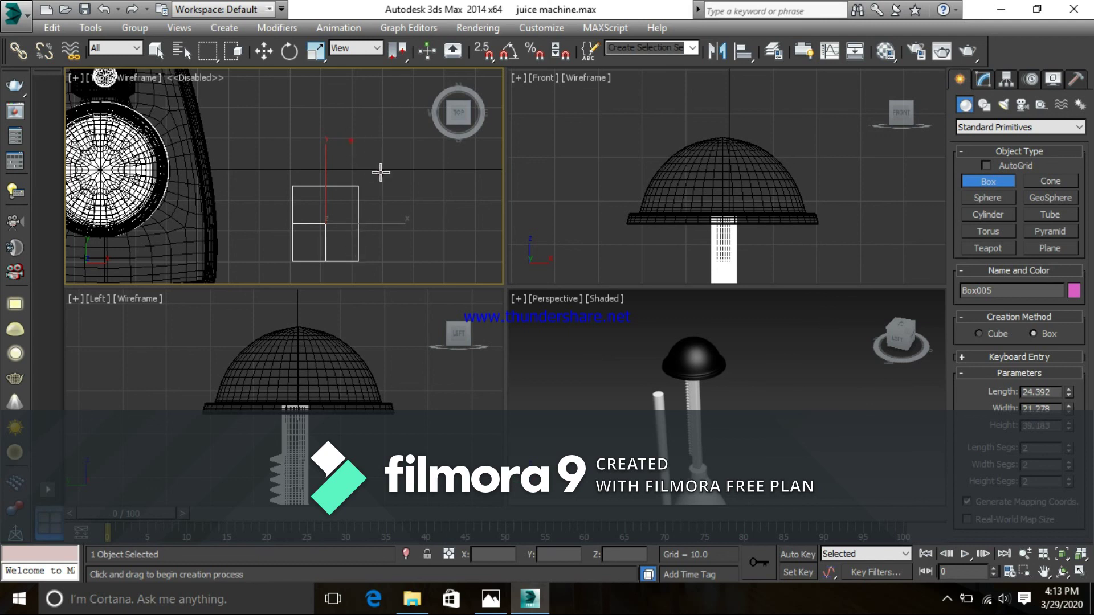
- Examine the new box's proportions against the base, cup and rack bar of the machine
{"action": "key", "text": "alt+w"}
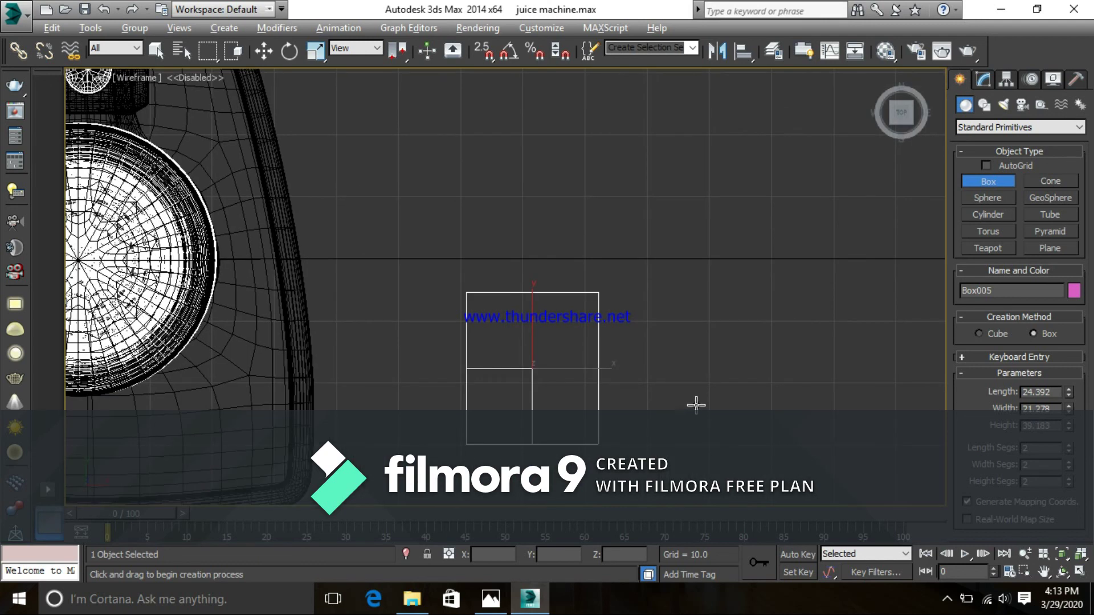
{"action": "key", "text": "alt+w"}
{"action": "scroll", "coordinate": [689, 379], "scroll_direction": "down", "scroll_amount": 3}
{"action": "scroll", "coordinate": [691, 428], "scroll_direction": "up", "scroll_amount": 5}
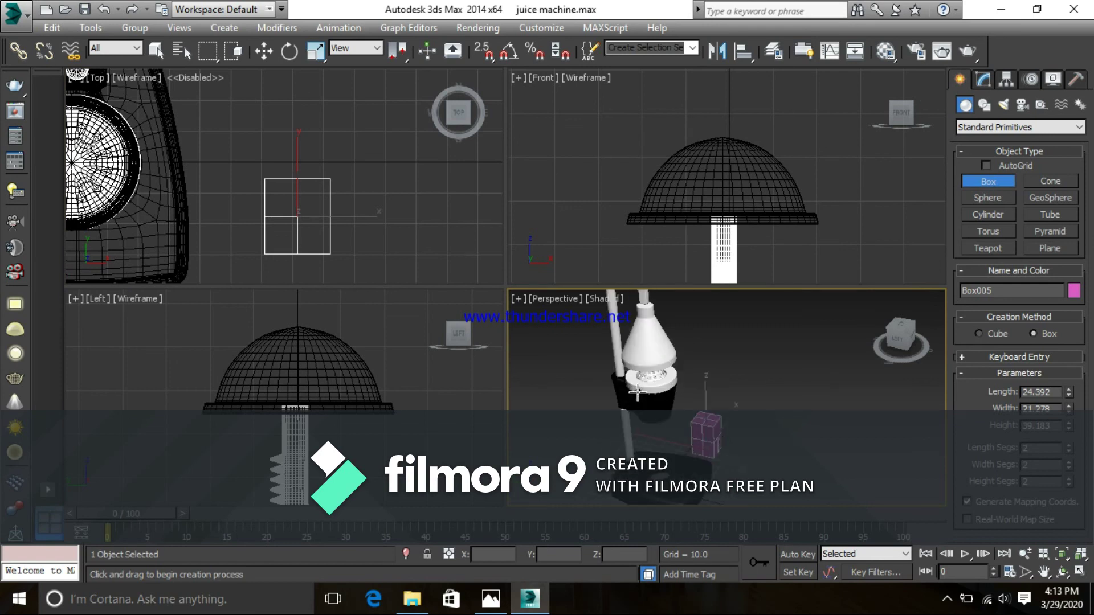
{"action": "middle_click_drag", "start_coordinate": [726, 444], "coordinate": [701, 398]}
{"action": "middle_click_drag", "start_coordinate": [734, 437], "coordinate": [691, 421], "text": "alt"}
{"action": "scroll", "coordinate": [691, 422], "scroll_direction": "up", "scroll_amount": 5}
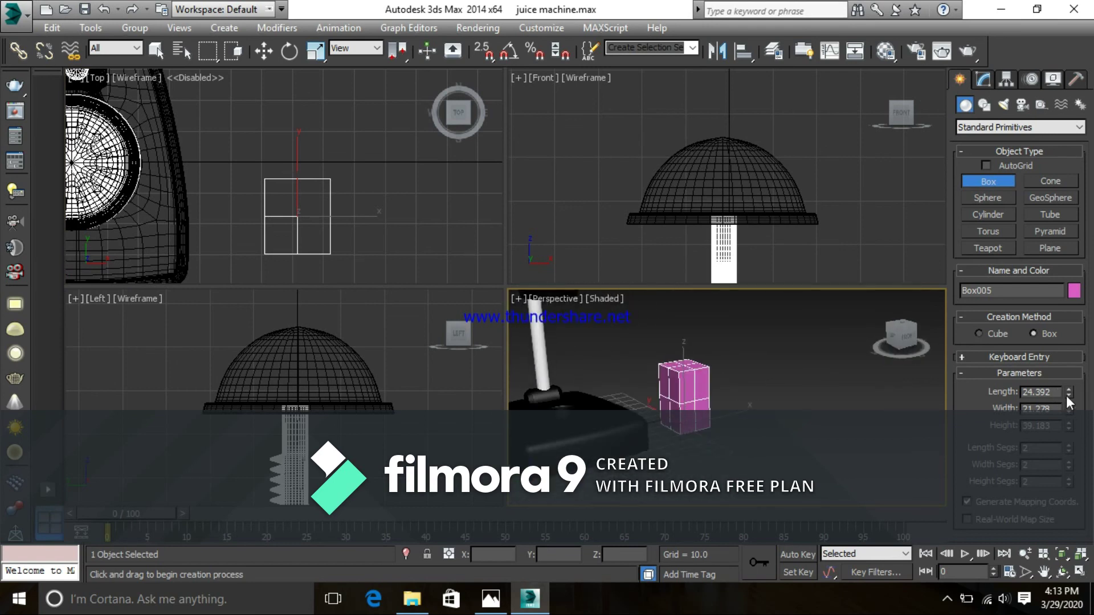
{"action": "middle_click_drag", "start_coordinate": [696, 349], "coordinate": [730, 408]}
{"action": "scroll", "coordinate": [698, 396], "scroll_direction": "down", "scroll_amount": 5}
{"action": "scroll", "coordinate": [653, 366], "scroll_direction": "up", "scroll_amount": 3}
{"action": "scroll", "coordinate": [653, 366], "scroll_direction": "up", "scroll_amount": 2}
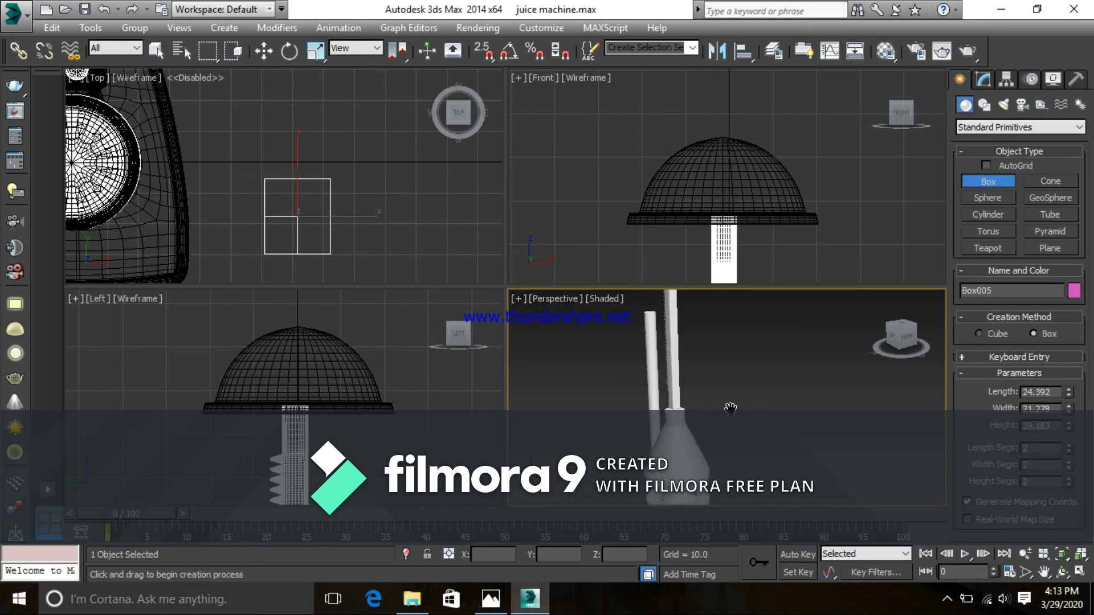
{"action": "scroll", "coordinate": [731, 411], "scroll_direction": "down", "scroll_amount": 7}
{"action": "middle_click_drag", "start_coordinate": [817, 451], "coordinate": [744, 413]}
{"action": "scroll", "coordinate": [698, 407], "scroll_direction": "up", "scroll_amount": 5}
{"action": "middle_click_drag", "start_coordinate": [680, 400], "coordinate": [697, 447], "text": "alt"}
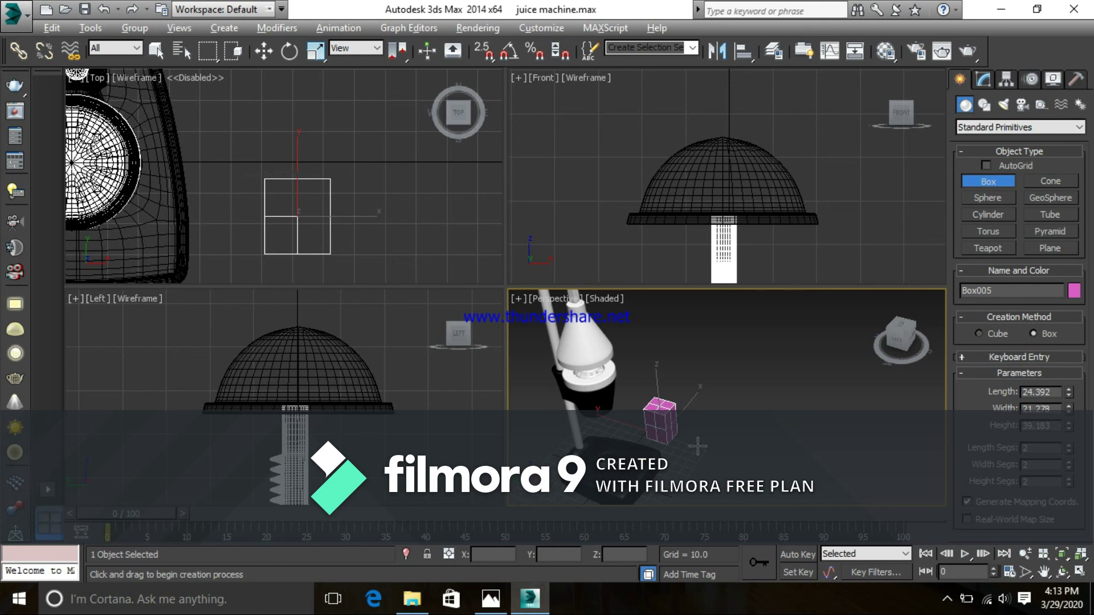
- Study the upper housing and handle close up in the reference photo in Photos, and return to 3ds Max
{"action": "key", "text": "alt+Tab"}
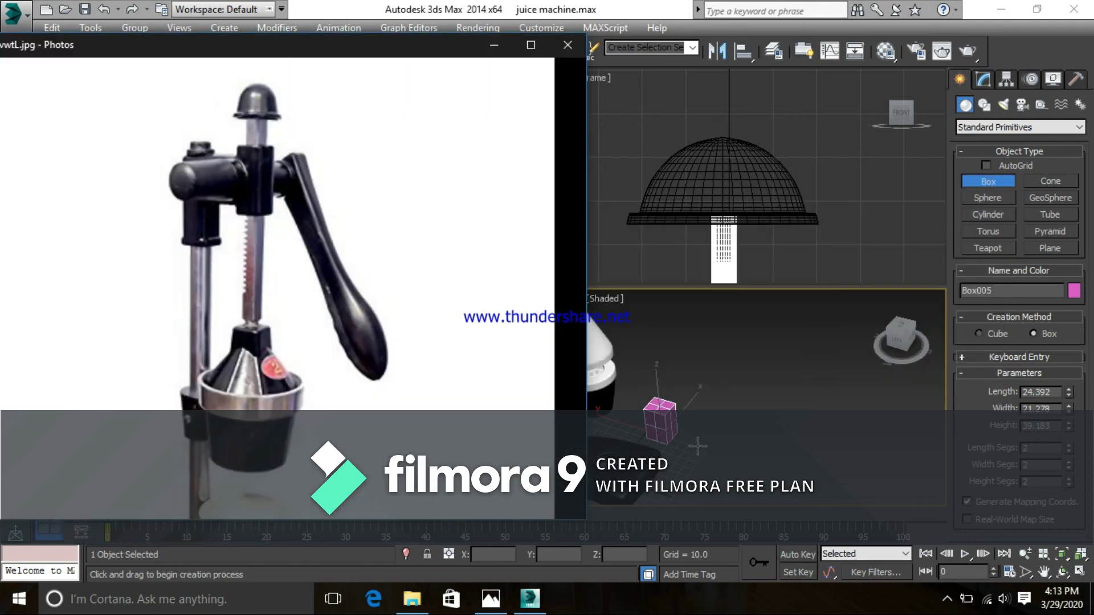
{"action": "scroll", "coordinate": [254, 233], "scroll_direction": "up", "scroll_amount": 5}
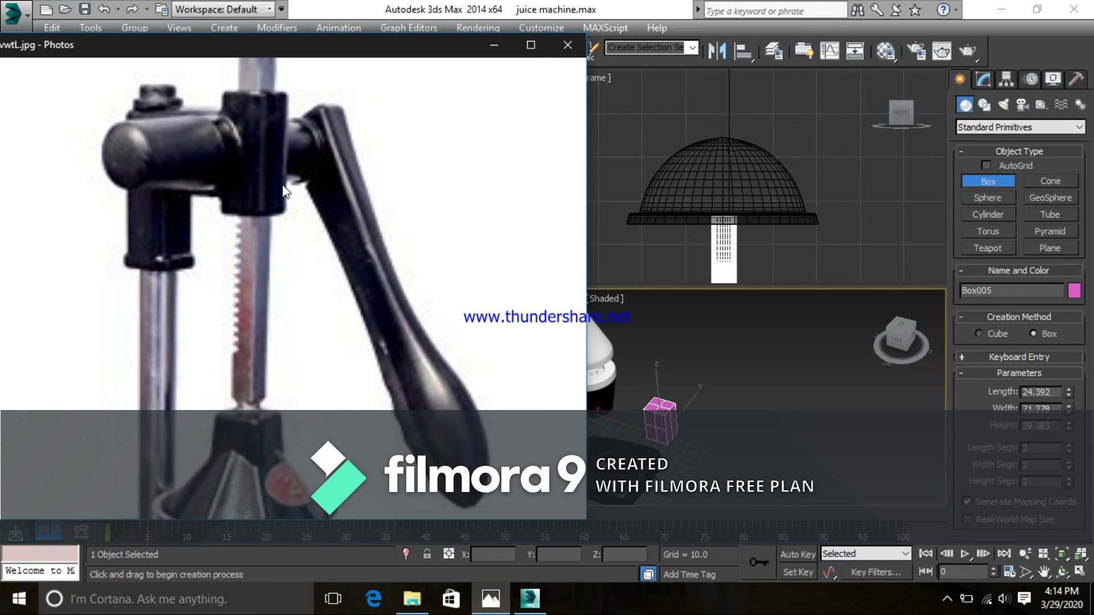
{"action": "key", "text": "alt+Tab"}
- Resize the box to a length of about 26.8, a width of 26.4 and a height of 66.5 in the maximized Perspective viewport
{"action": "middle_click_drag", "start_coordinate": [718, 422], "coordinate": [734, 406], "text": "alt"}
{"action": "middle_click_drag", "start_coordinate": [734, 406], "coordinate": [740, 406]}
{"action": "scroll", "coordinate": [741, 407], "scroll_direction": "up", "scroll_amount": 3}
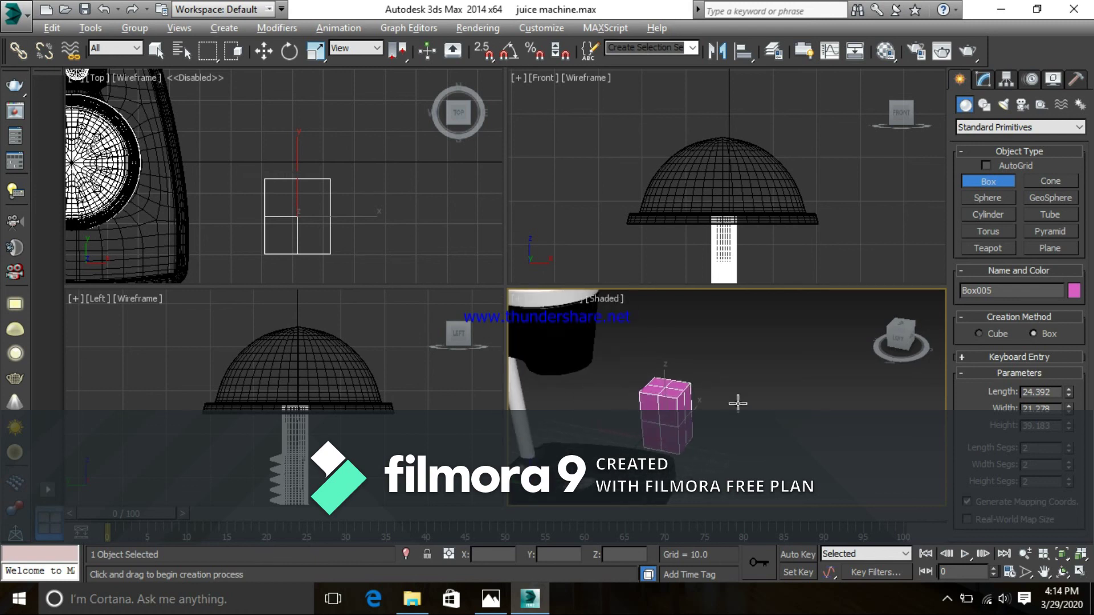
{"action": "key", "text": "alt+w"}
{"action": "middle_click_drag", "start_coordinate": [608, 382], "coordinate": [565, 367], "text": "alt"}
{"action": "middle_click_drag", "start_coordinate": [474, 309], "coordinate": [603, 324], "text": "alt"}
{"action": "scroll", "coordinate": [602, 323], "scroll_direction": "up", "scroll_amount": 2}
{"action": "middle_click_drag", "start_coordinate": [518, 334], "coordinate": [550, 320]}
{"action": "key", "text": "w"}
{"action": "middle_click_drag", "start_coordinate": [631, 328], "coordinate": [669, 314]}
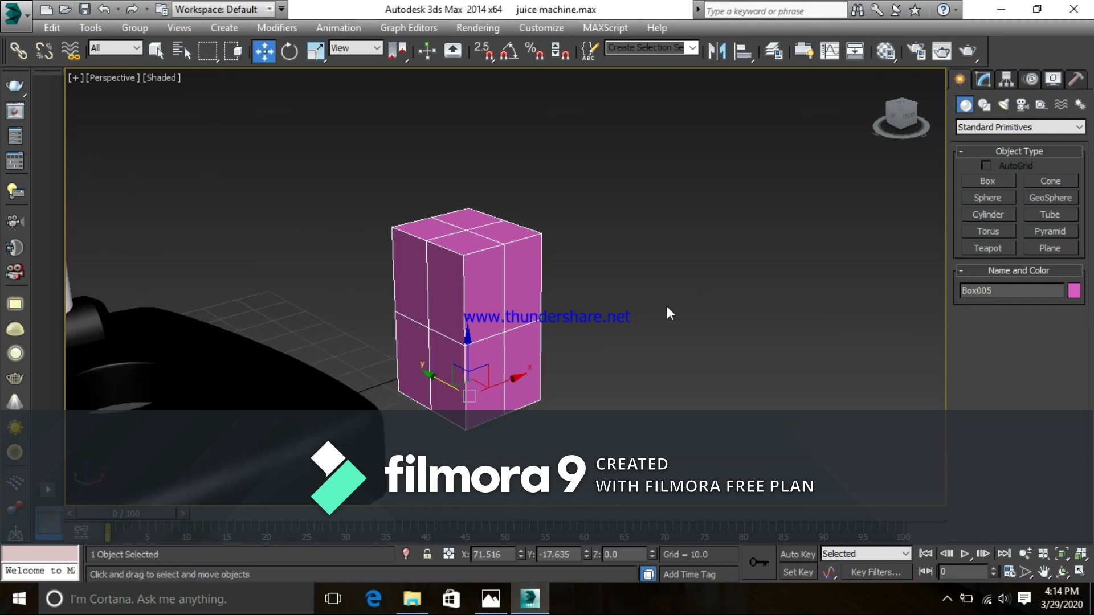
{"action": "left_click", "coordinate": [983, 80]}
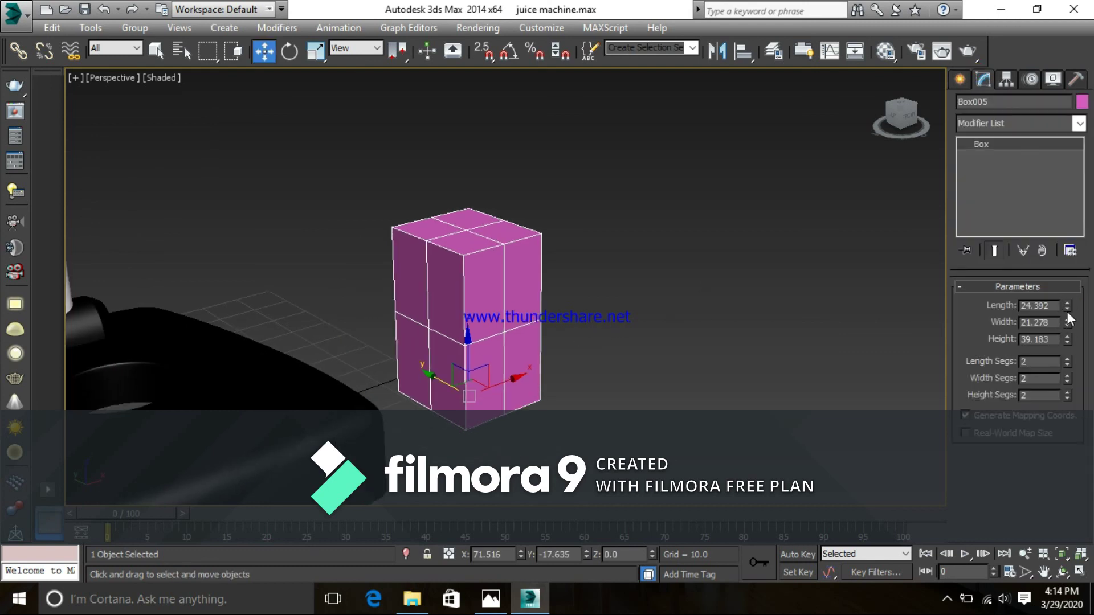
{"action": "left_click_drag", "start_coordinate": [1068, 321], "coordinate": [1063, 298]}
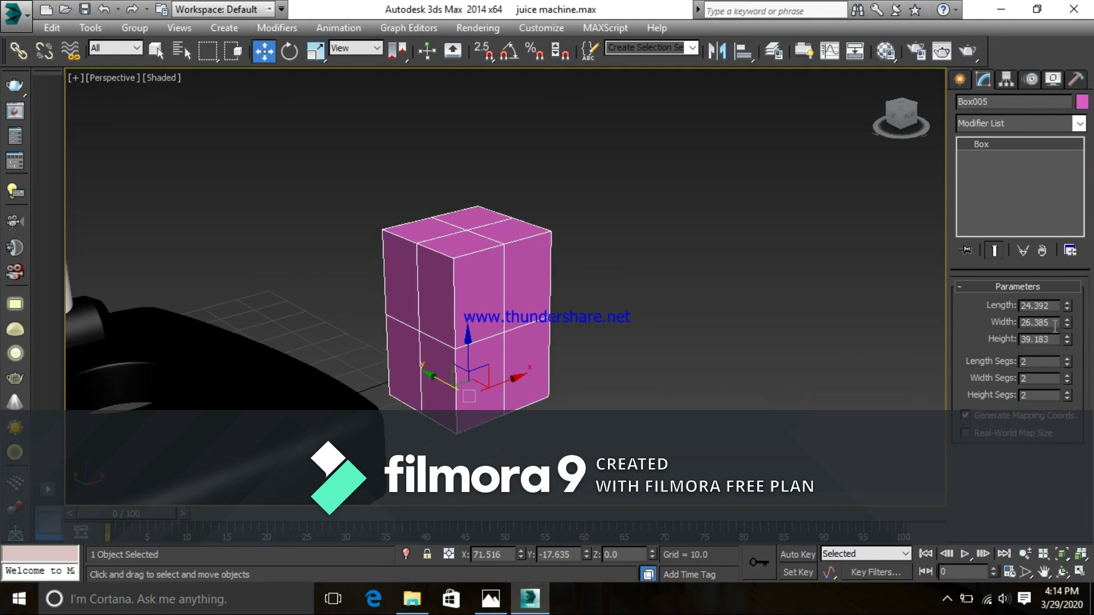
{"action": "left_click_drag", "start_coordinate": [1067, 340], "coordinate": [1063, 292]}
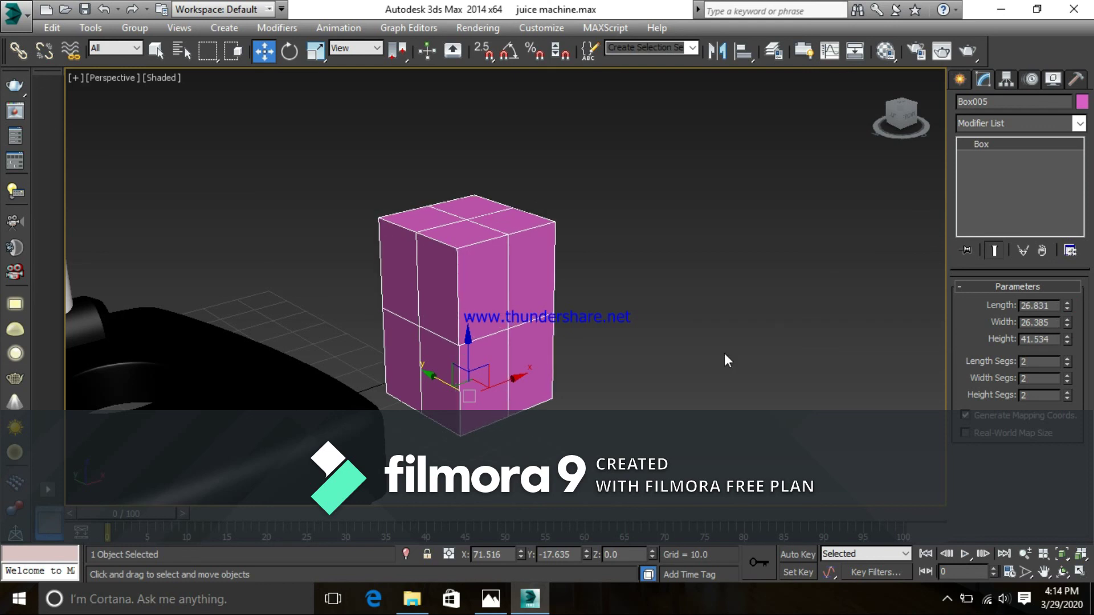
{"action": "scroll", "coordinate": [687, 327], "scroll_direction": "down", "scroll_amount": 3}
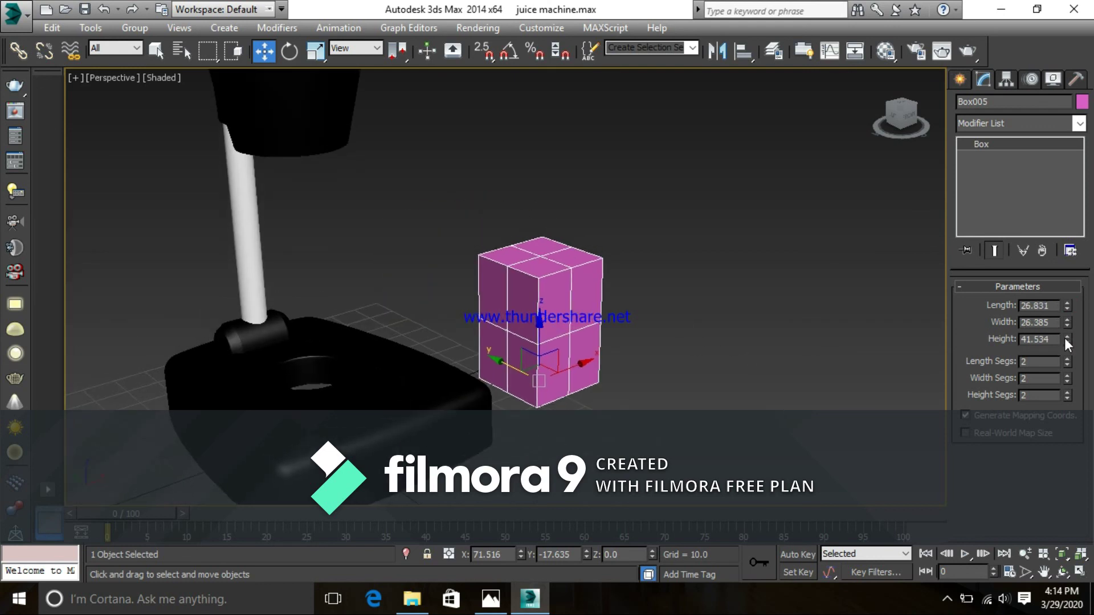
{"action": "left_click_drag", "start_coordinate": [1064, 336], "coordinate": [1052, 288]}
{"action": "middle_click_drag", "start_coordinate": [760, 304], "coordinate": [763, 313]}
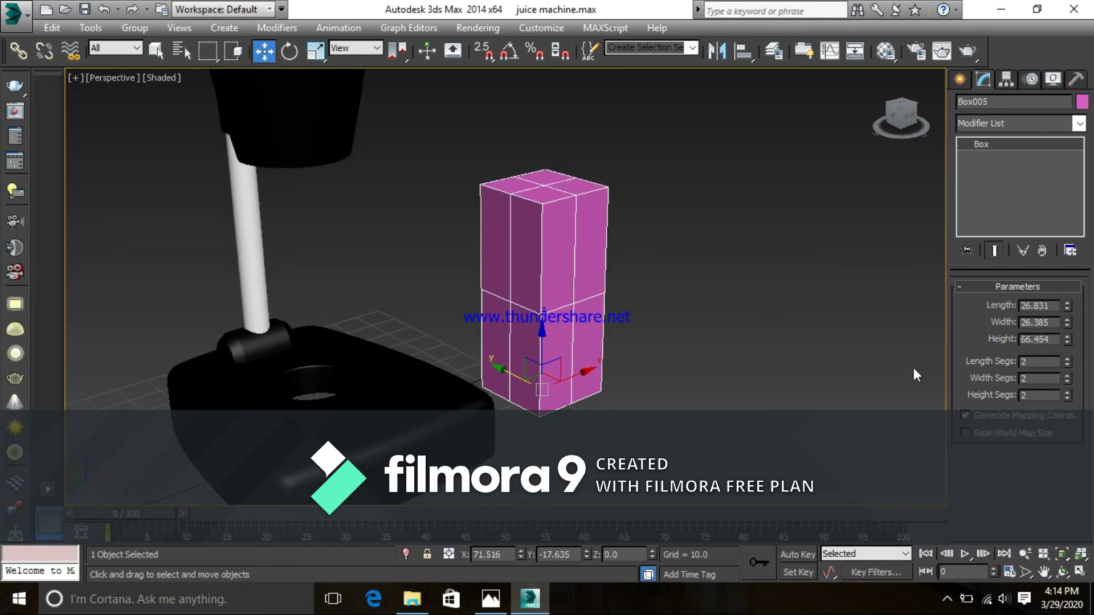
- Try the box with one length, width and height segment each, and restore two segments in every direction
{"action": "left_click", "coordinate": [1066, 365]}
{"action": "left_click", "coordinate": [1066, 380]}
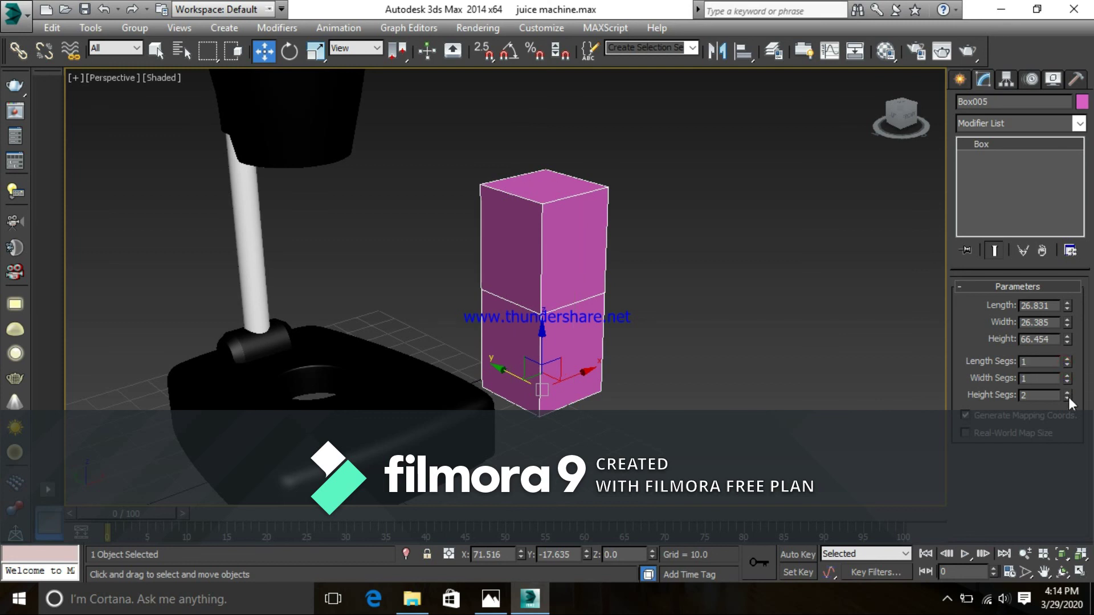
{"action": "left_click", "coordinate": [1067, 398]}
{"action": "left_click", "coordinate": [1067, 359]}
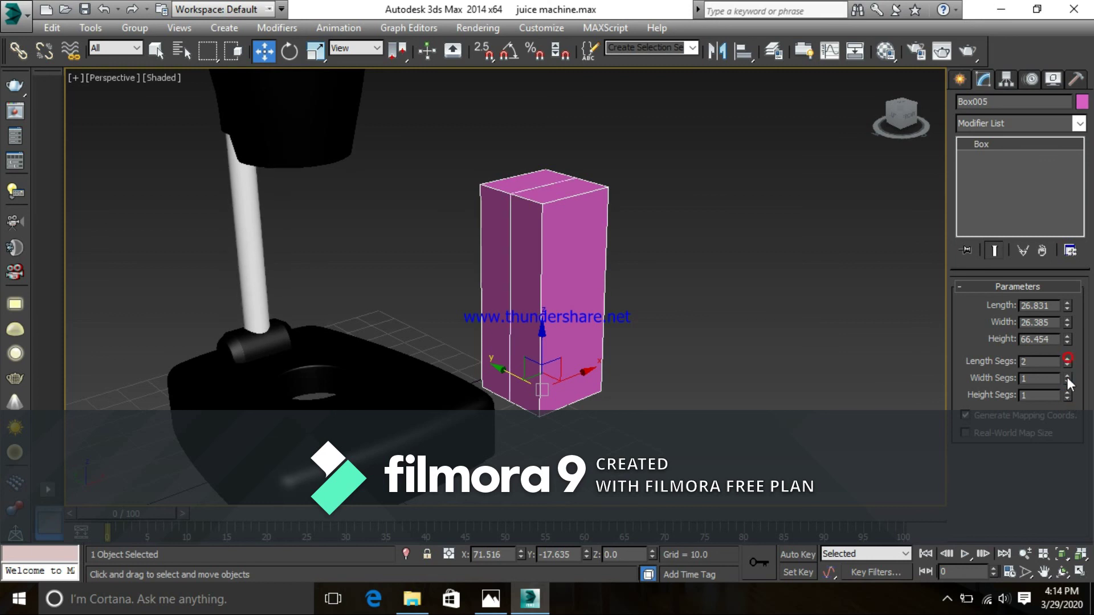
{"action": "left_click", "coordinate": [1066, 374]}
{"action": "left_click", "coordinate": [1067, 392]}
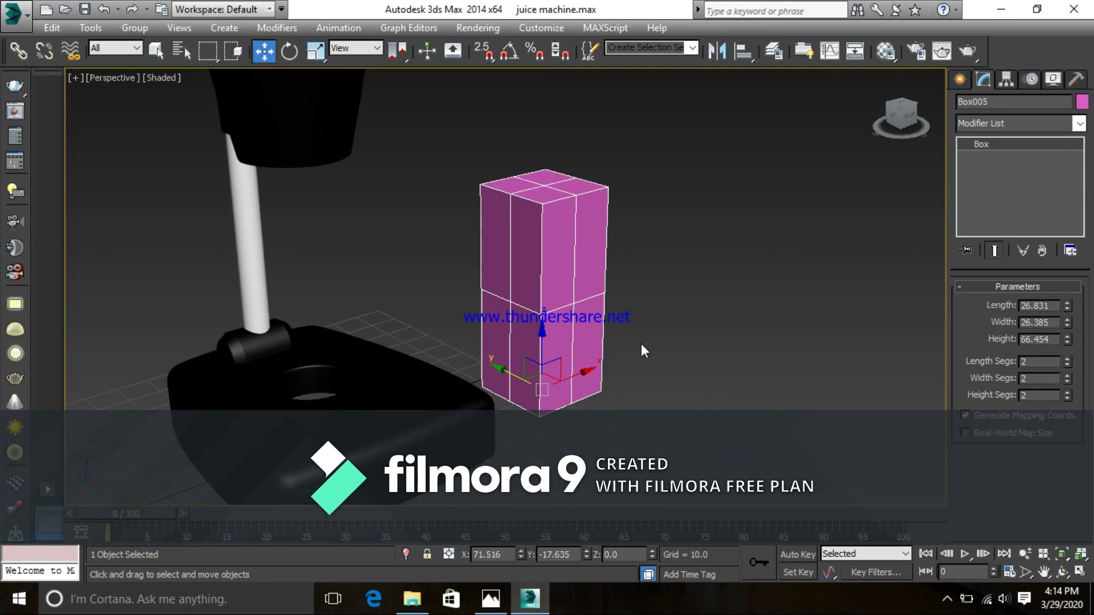
- Compare the box with the block around the rack bar in the reference photo, and return to 3ds Max
{"action": "key", "text": "alt+Tab"}
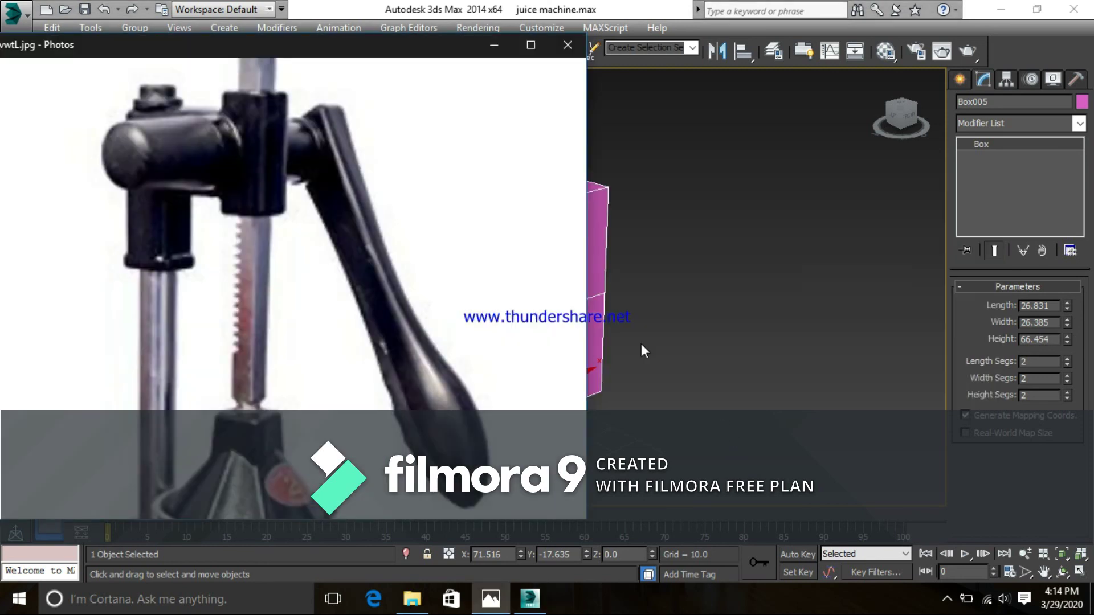
{"action": "left_click", "coordinate": [1001, 9]}
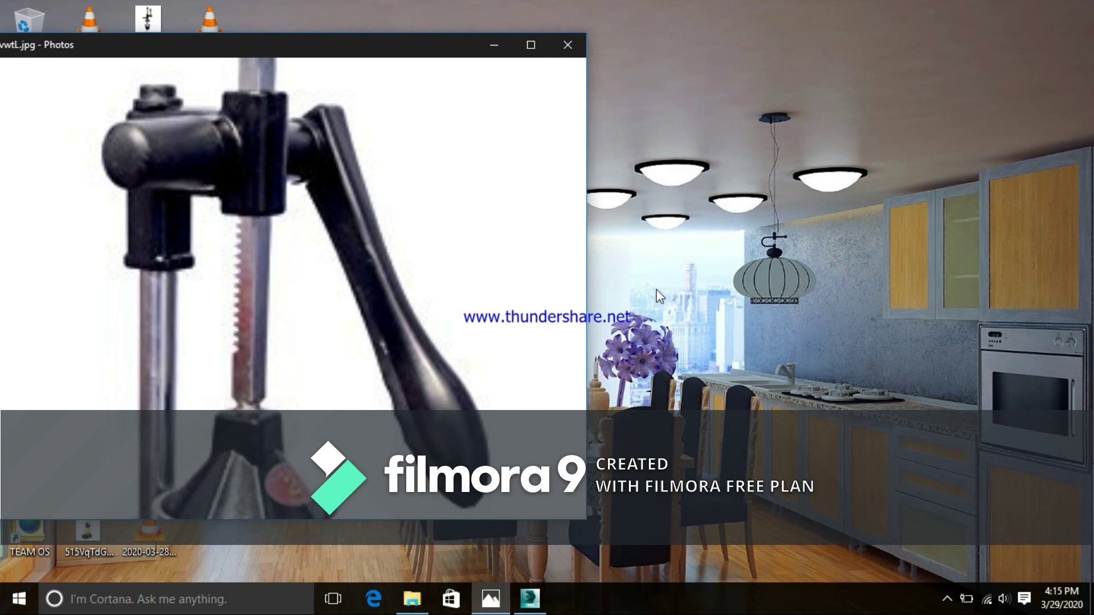
{"action": "key", "text": "alt+Tab"}
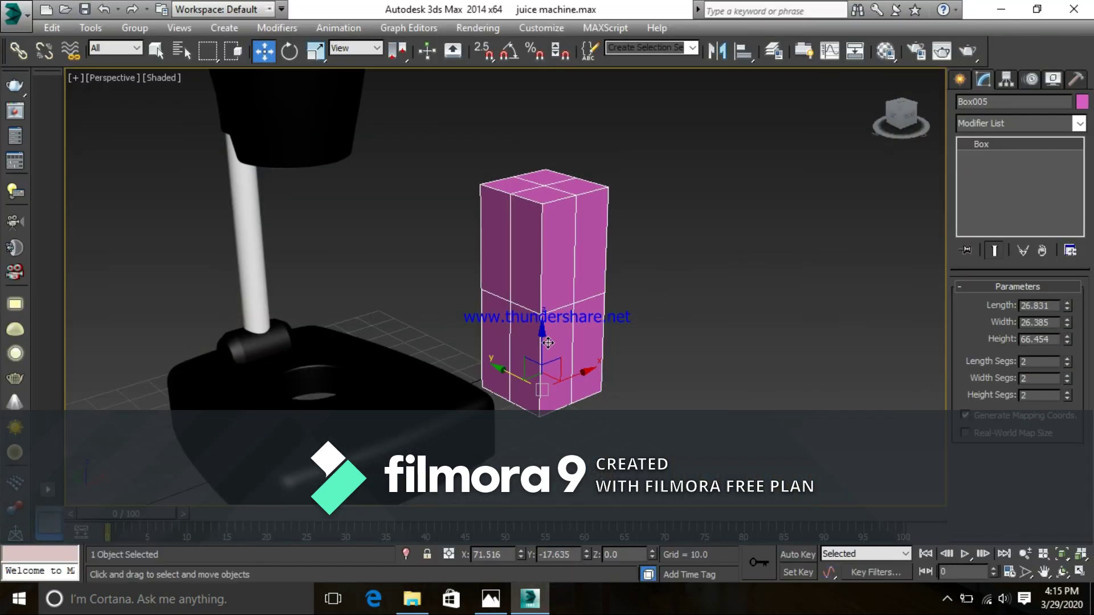
- Save the scene and restore the four-viewport layout with the Top view framed on the box
{"action": "key", "text": "ctrl+s"}
{"action": "middle_click_drag", "start_coordinate": [573, 328], "coordinate": [547, 280], "text": "alt"}
{"action": "key", "text": "alt+w"}
{"action": "scroll", "coordinate": [370, 194], "scroll_direction": "up", "scroll_amount": 4}
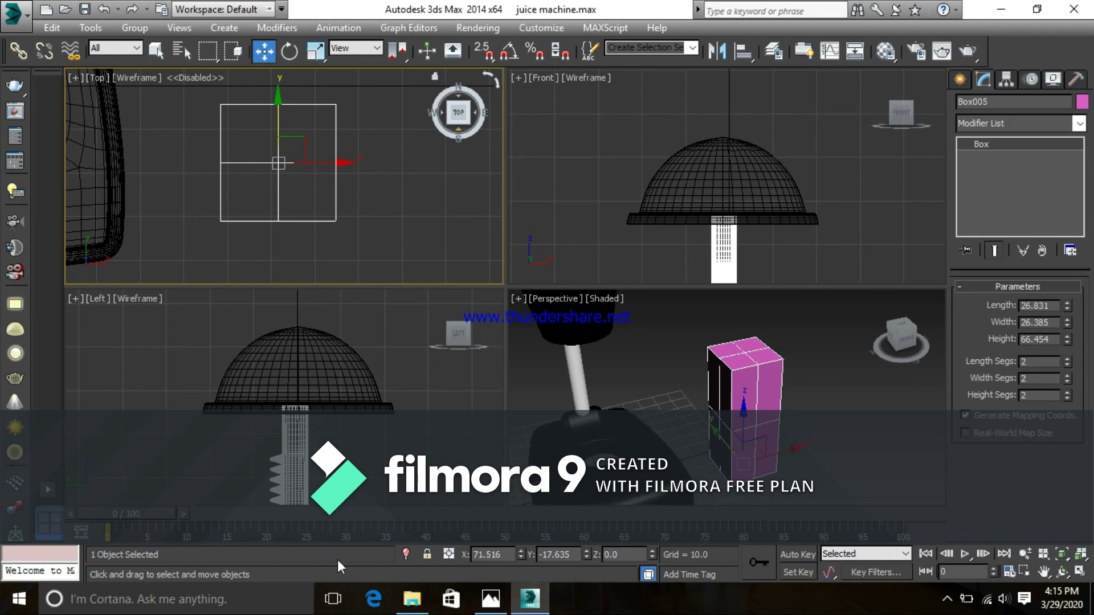
- Switch to the Photos window and examine the upper housing and handle joint across the different juicer reference photos
{"action": "left_click", "coordinate": [530, 598]}
{"action": "mouse_move", "coordinate": [445, 512]}
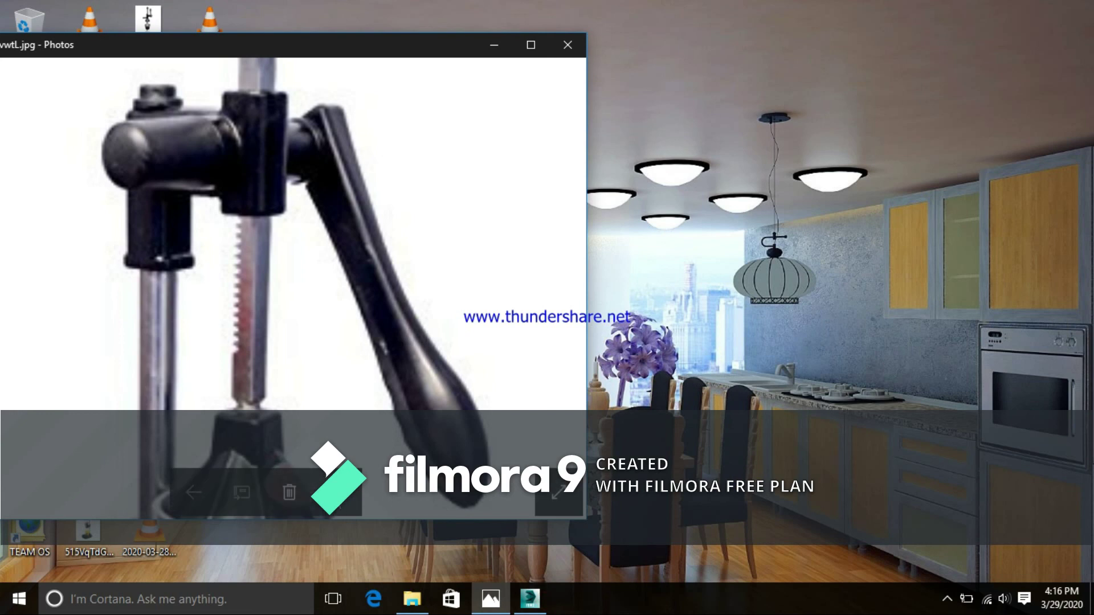
{"action": "double_click", "coordinate": [374, 381]}
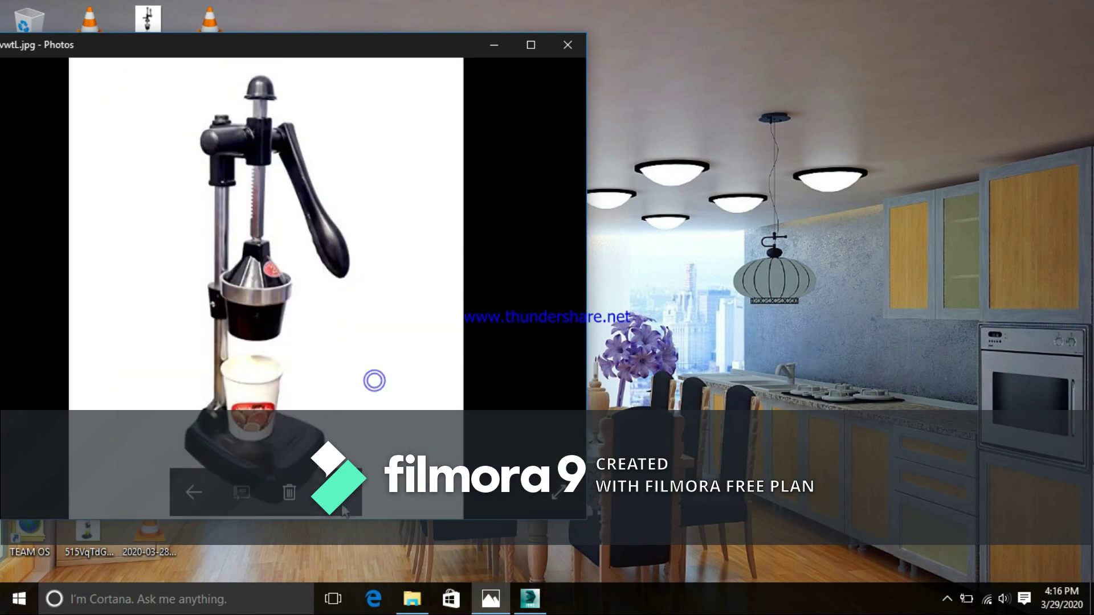
{"action": "key", "text": "Right"}
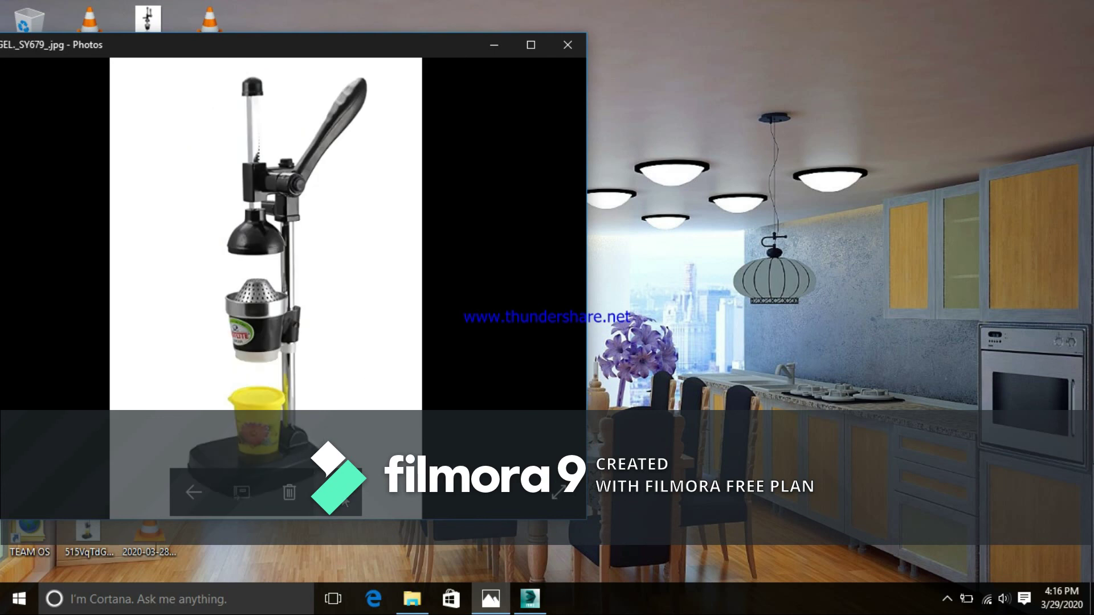
{"action": "scroll", "coordinate": [266, 229], "scroll_direction": "up", "scroll_amount": 3}
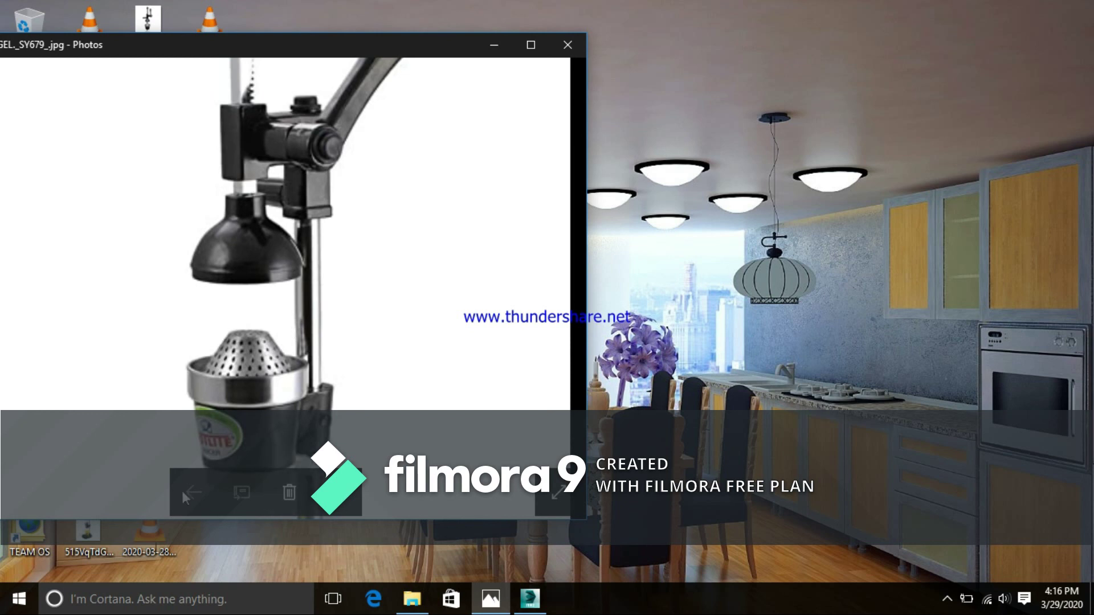
{"action": "double_click", "coordinate": [414, 334]}
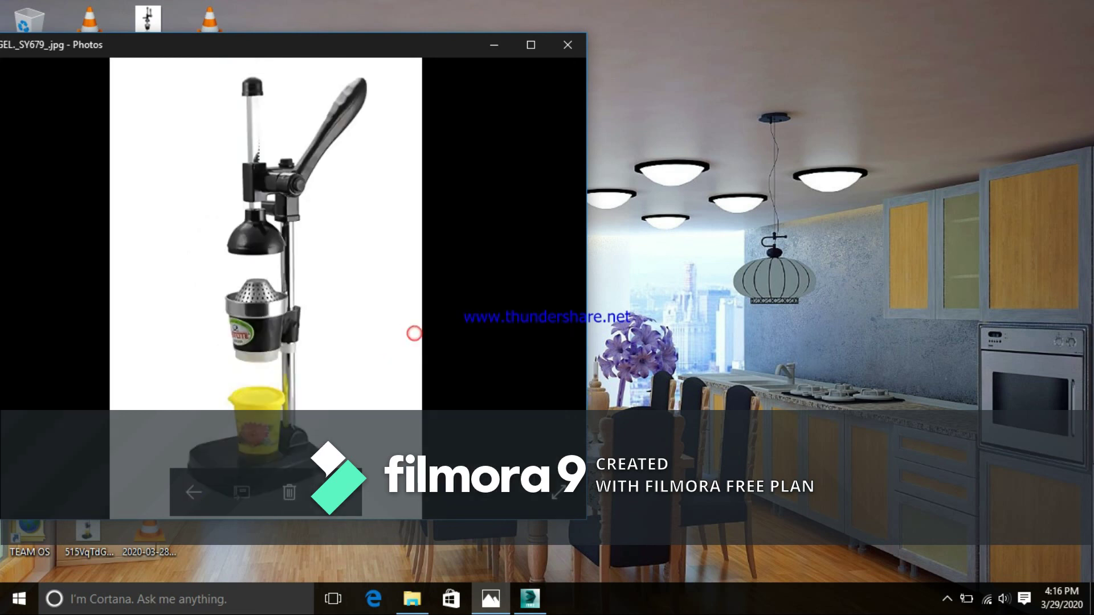
{"action": "key", "text": "Right"}
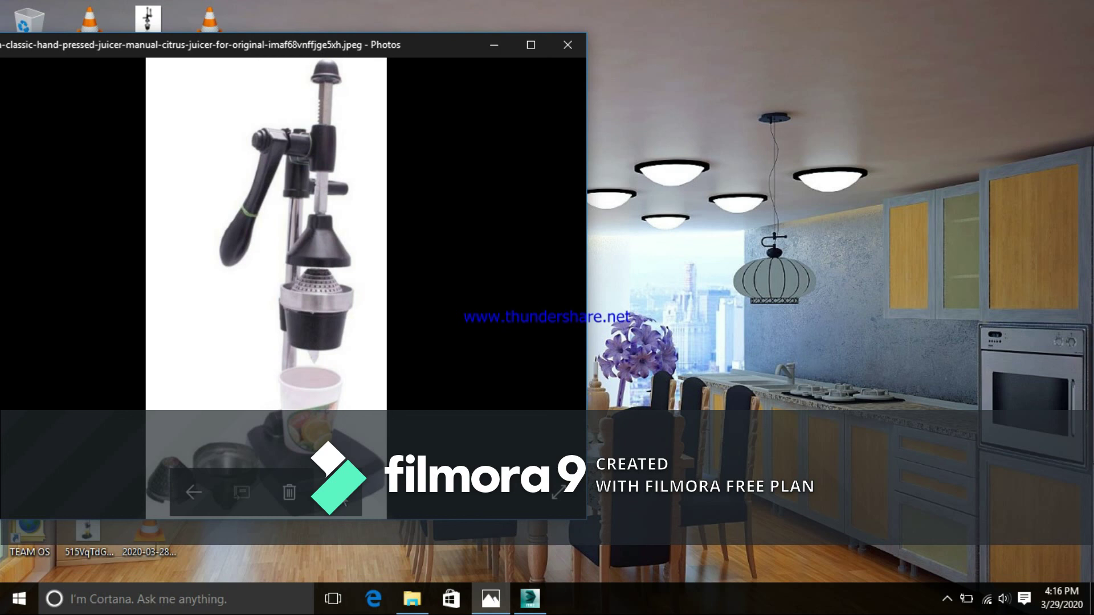
{"action": "key", "text": "Right"}
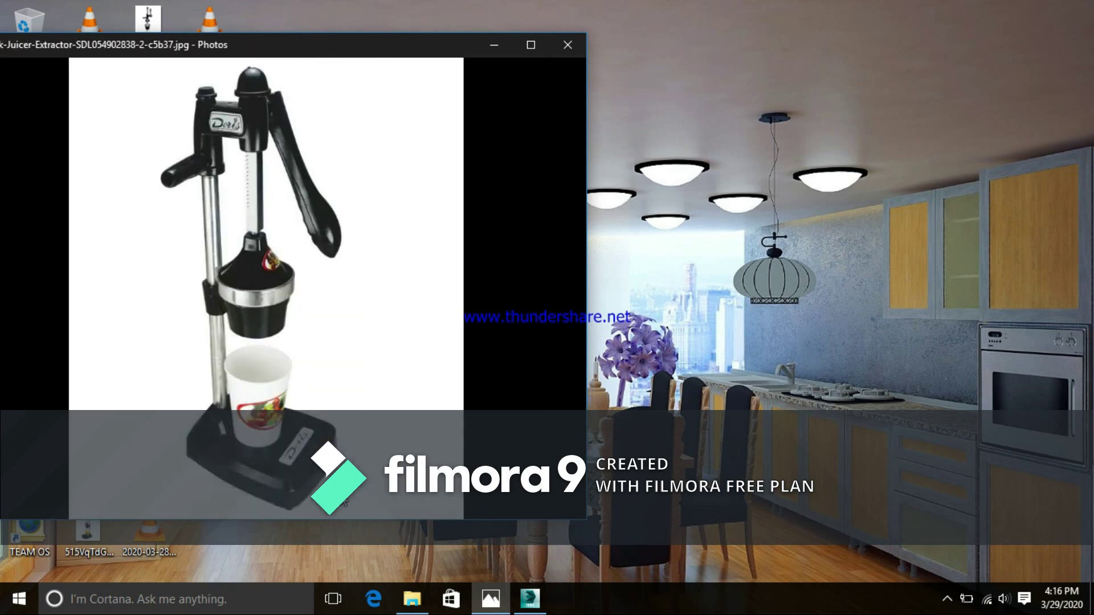
{"action": "key", "text": "Right"}
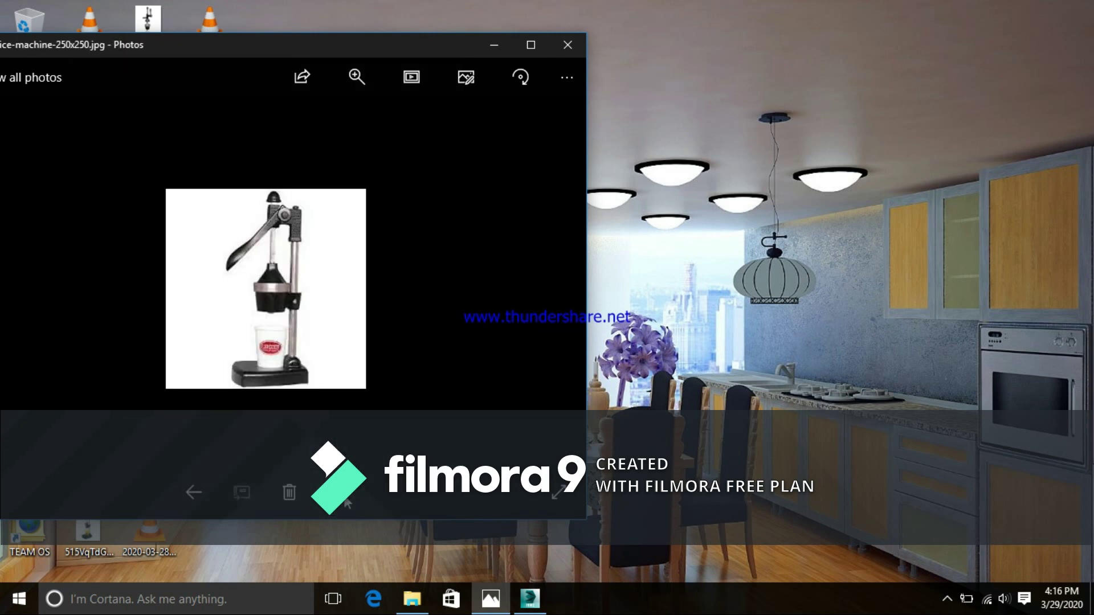
- Compare the juicer photos again, examine the block around the rack bar in the first one up close, and minimize Photos
{"action": "left_click", "coordinate": [192, 497]}
{"action": "left_click", "coordinate": [190, 500]}
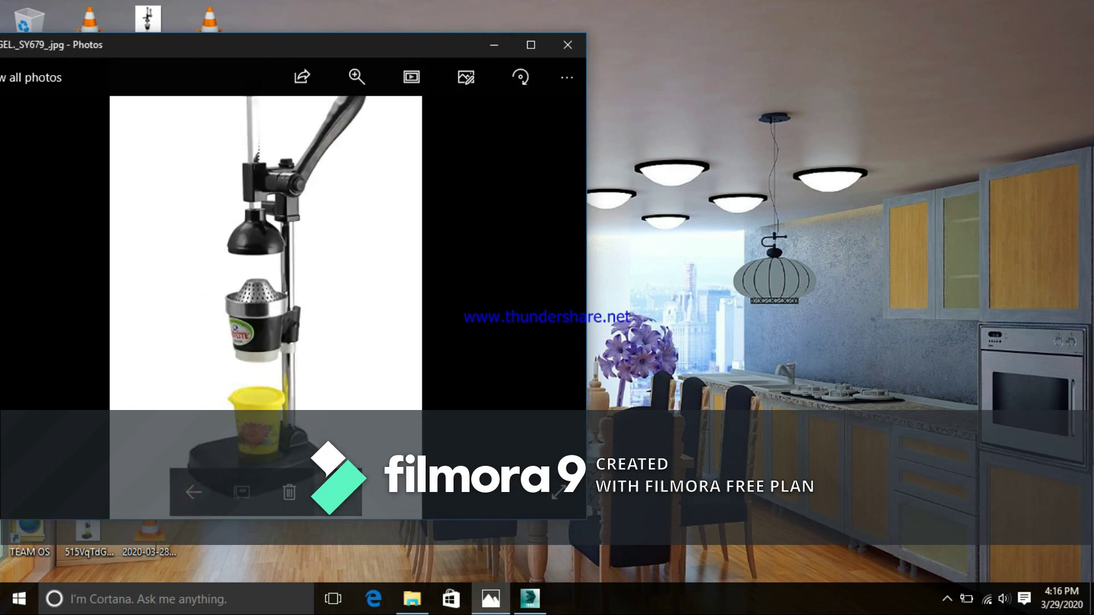
{"action": "left_click", "coordinate": [338, 496]}
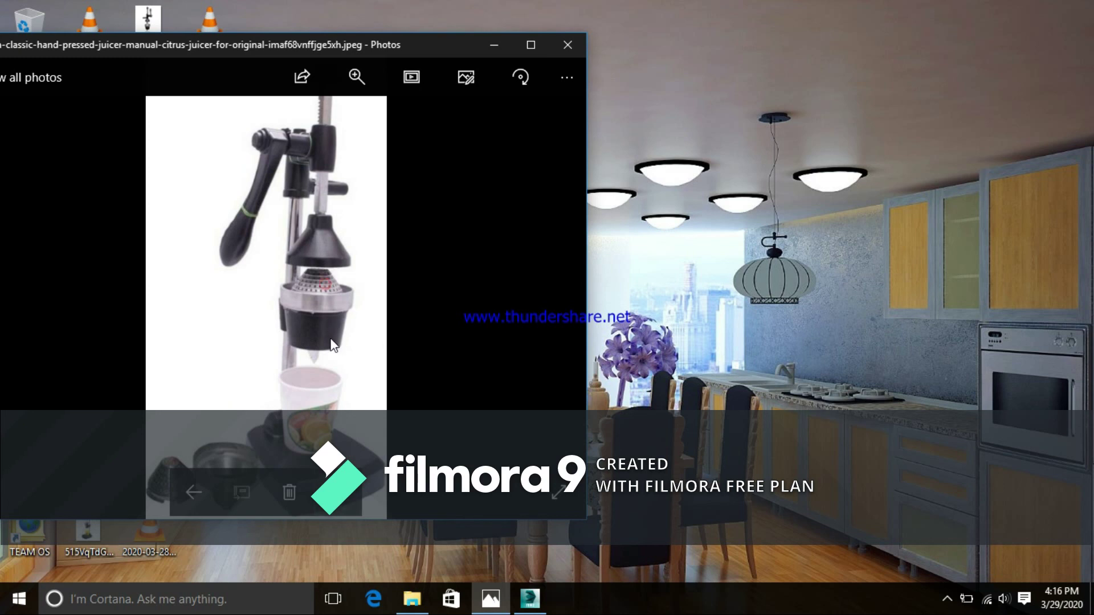
{"action": "key", "text": "Left"}
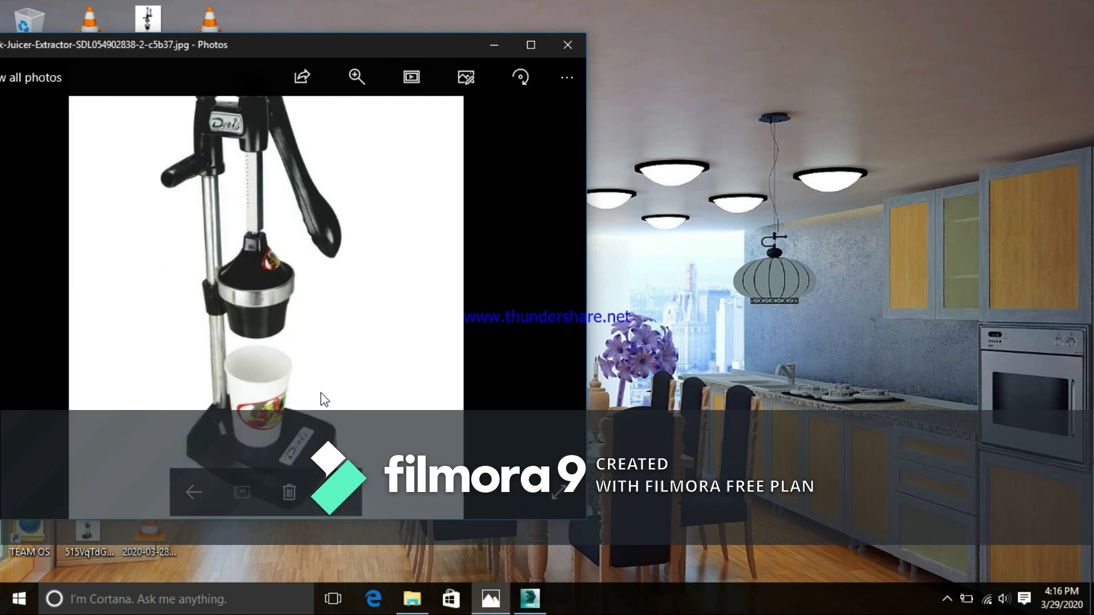
{"action": "key", "text": "Left"}
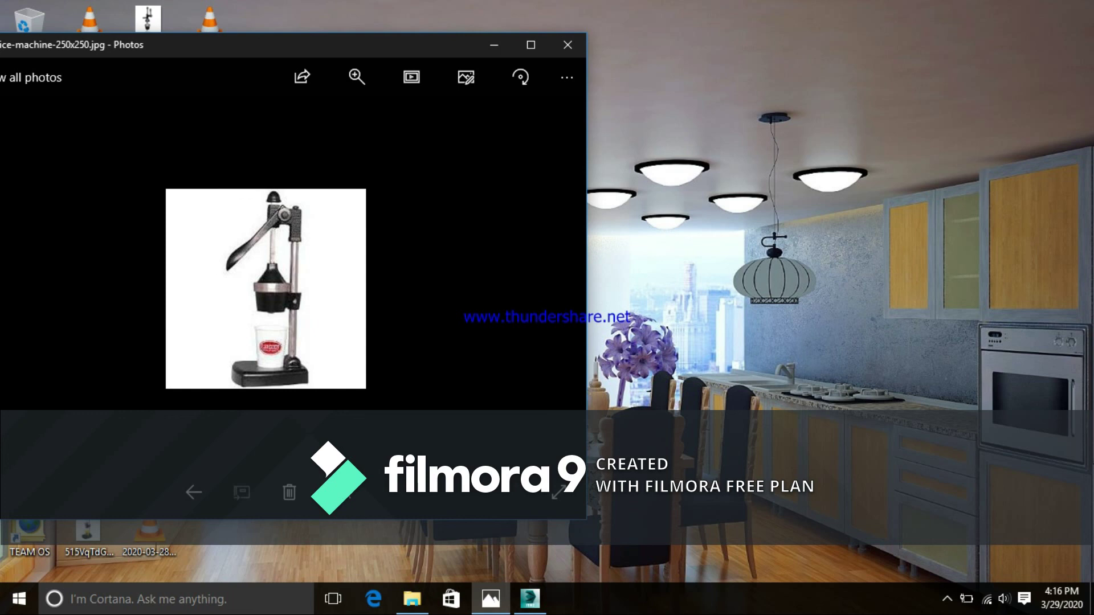
{"action": "left_click", "coordinate": [205, 497]}
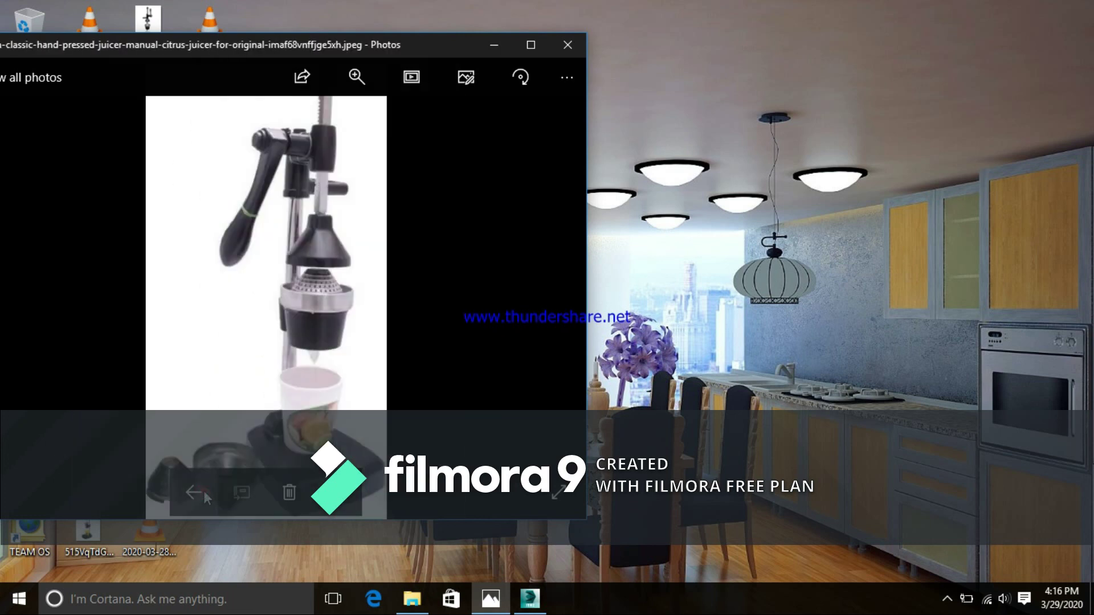
{"action": "left_click", "coordinate": [194, 494]}
{"action": "left_click", "coordinate": [194, 493]}
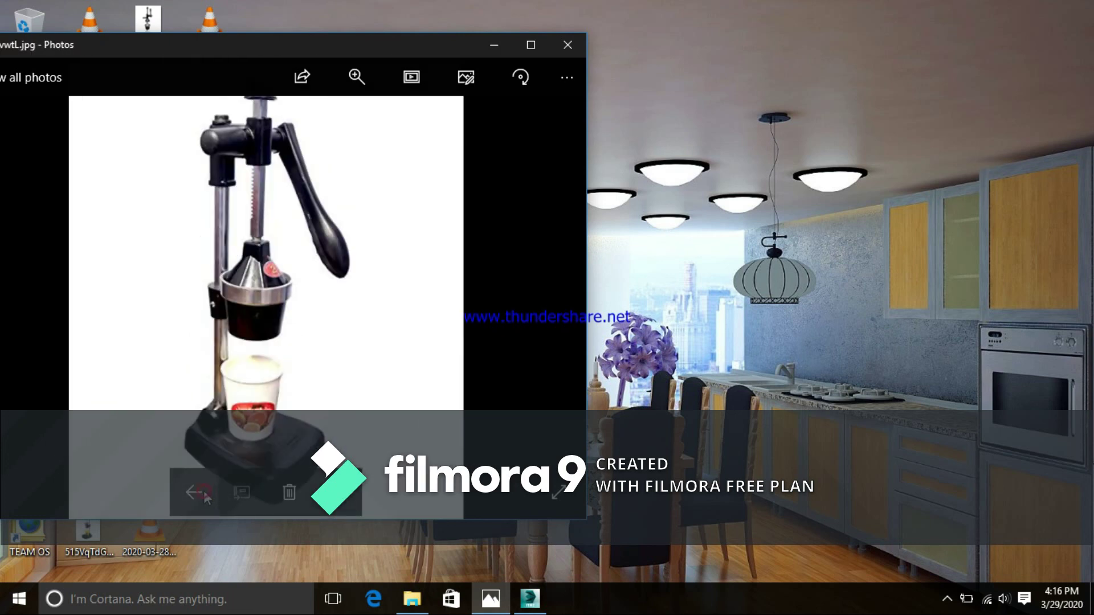
{"action": "scroll", "coordinate": [266, 147], "scroll_direction": "up", "scroll_amount": 2}
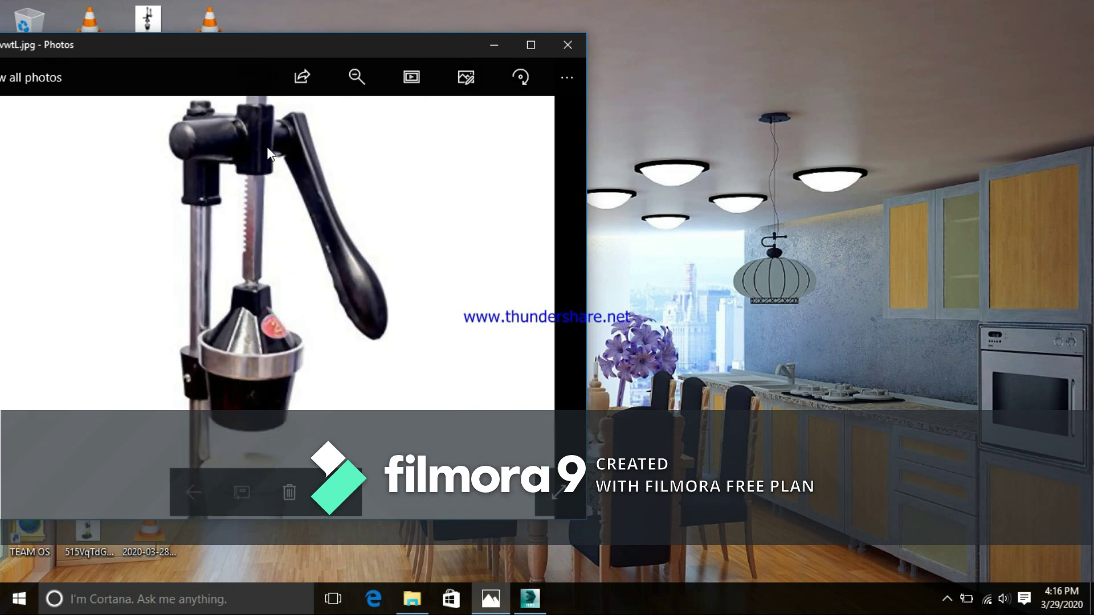
{"action": "left_click", "coordinate": [494, 45]}
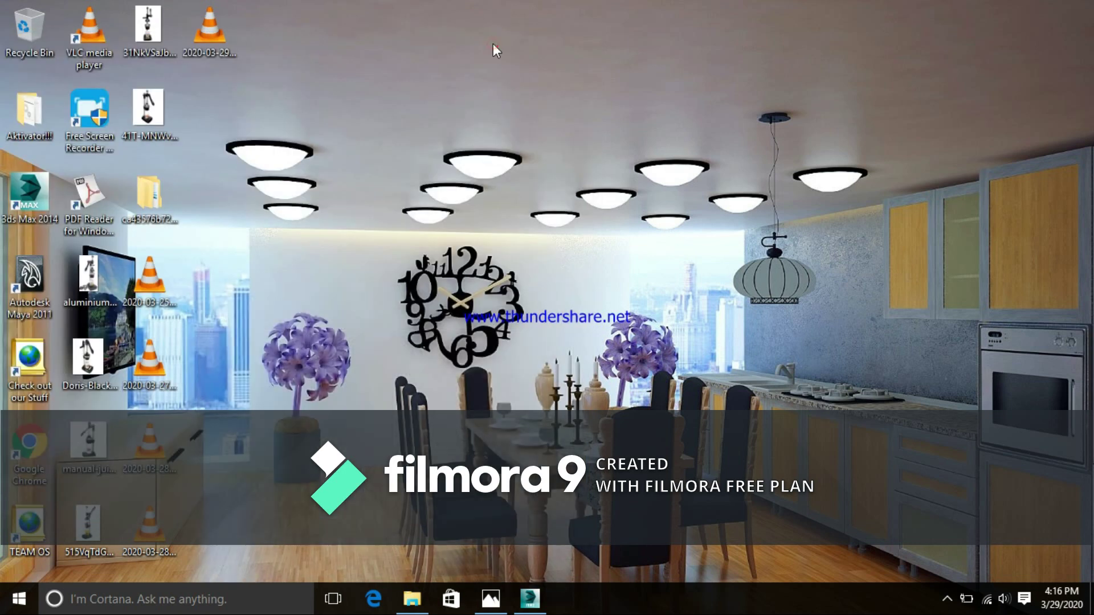
- Return to 3ds Max and examine the segmented box from several angles in the Perspective viewport
{"action": "left_click", "coordinate": [531, 599]}
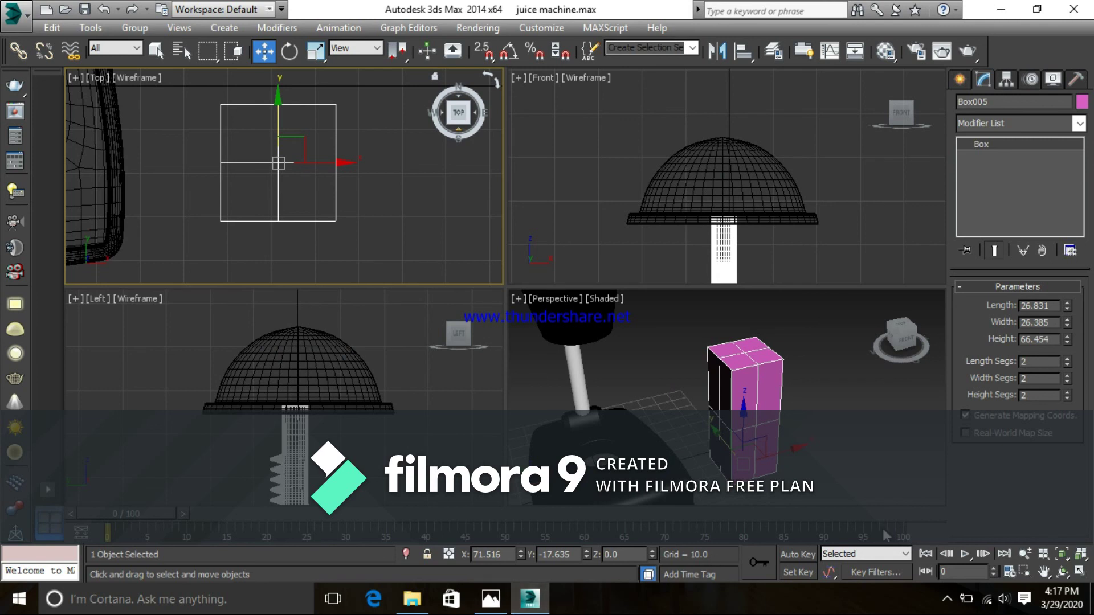
{"action": "scroll", "coordinate": [706, 402], "scroll_direction": "down", "scroll_amount": 3}
{"action": "scroll", "coordinate": [706, 402], "scroll_direction": "up", "scroll_amount": 3}
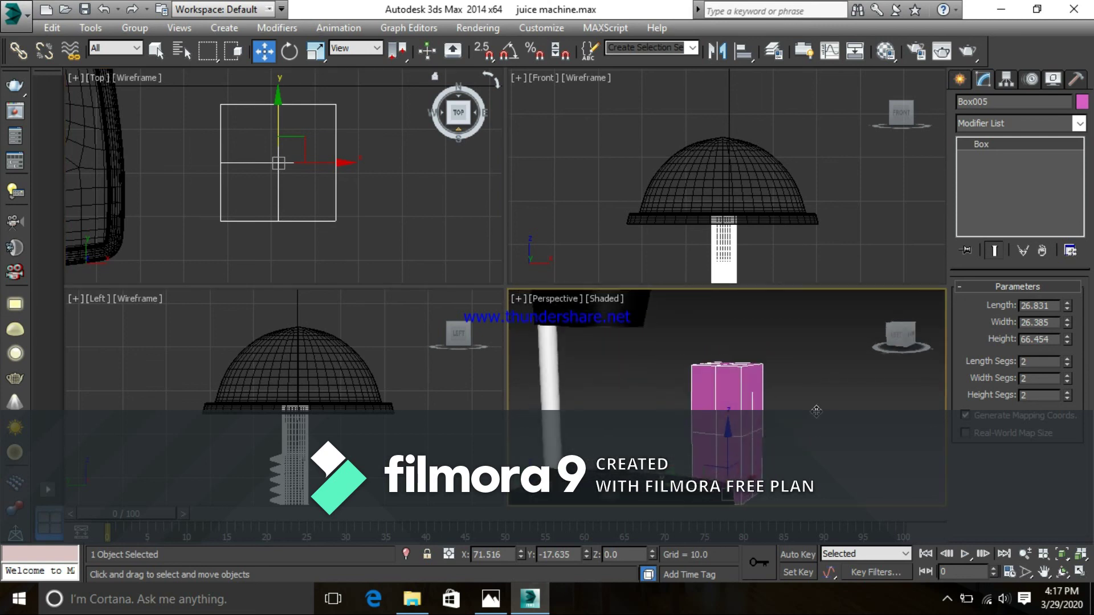
{"action": "scroll", "coordinate": [775, 433], "scroll_direction": "up", "scroll_amount": 2}
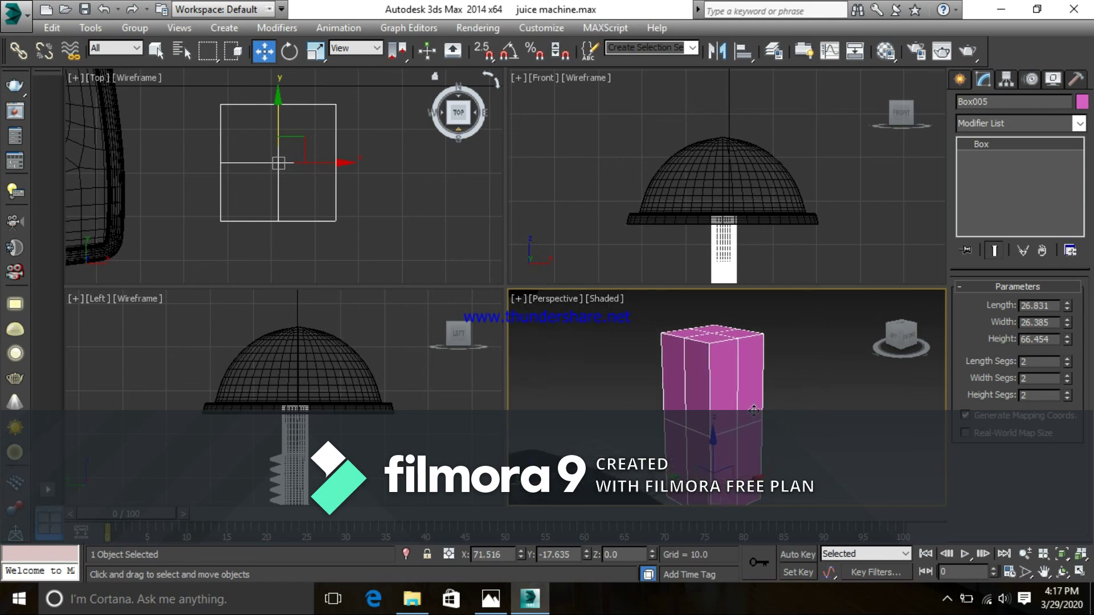